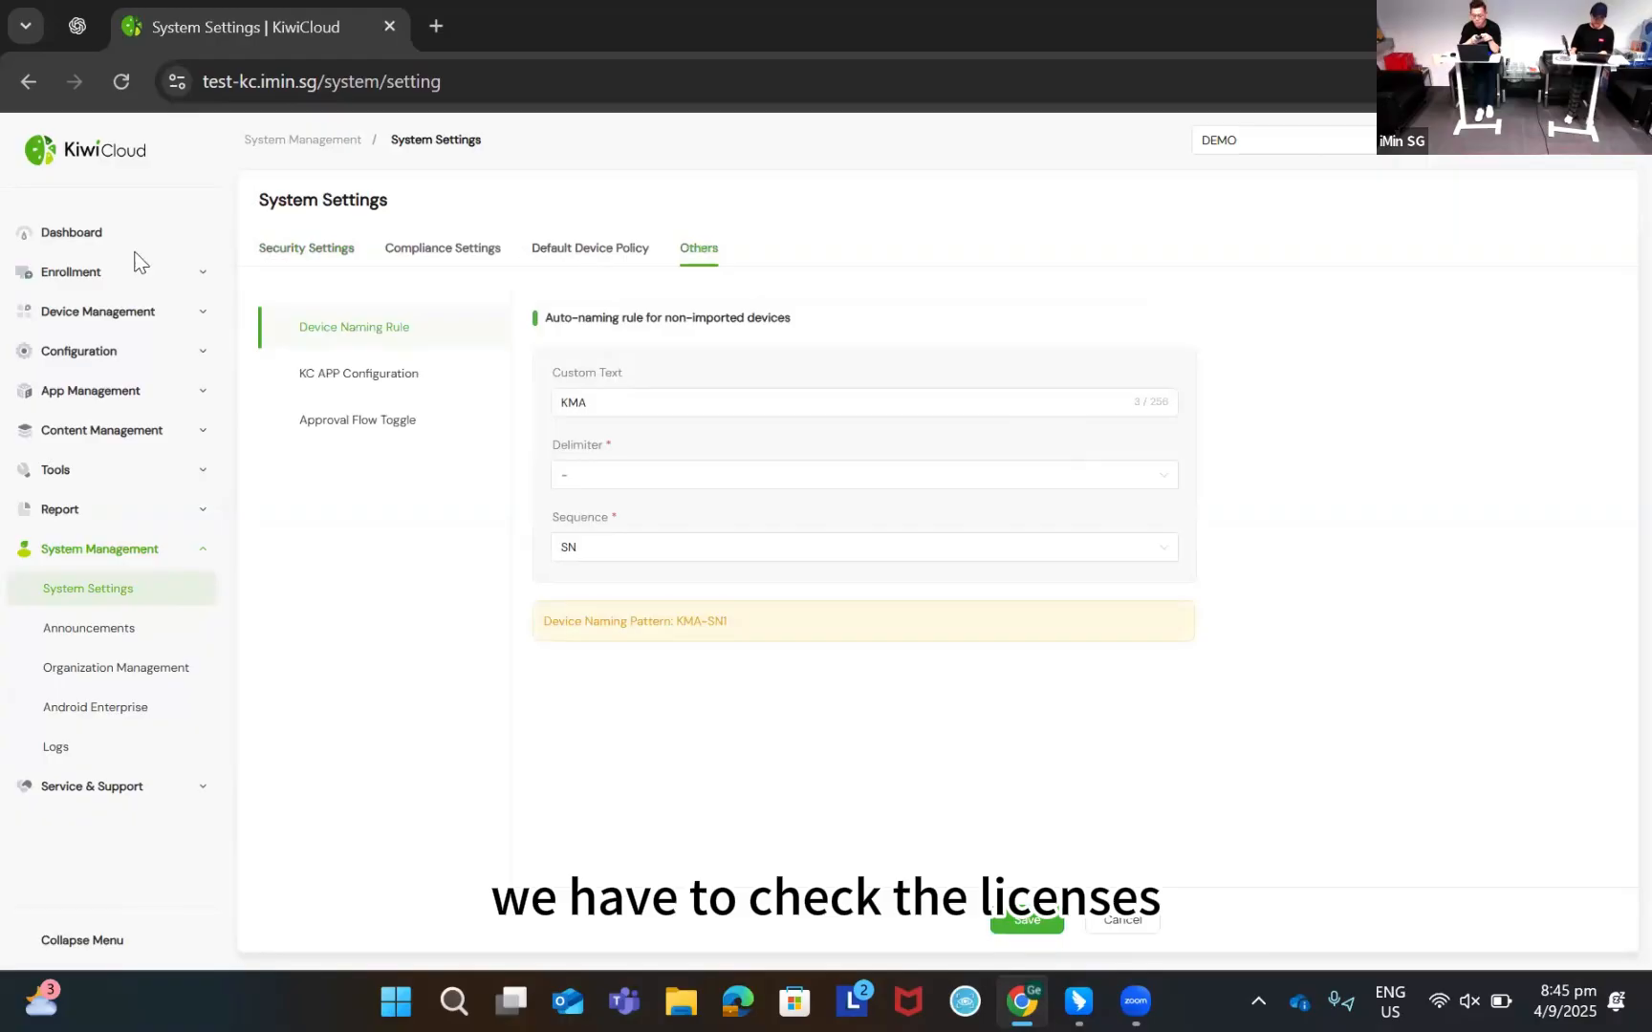
Open the Organization License tab and review the expiration date and DEMO-KC-Enhance subscription
{"action": "left_click", "coordinate": [99, 669]}
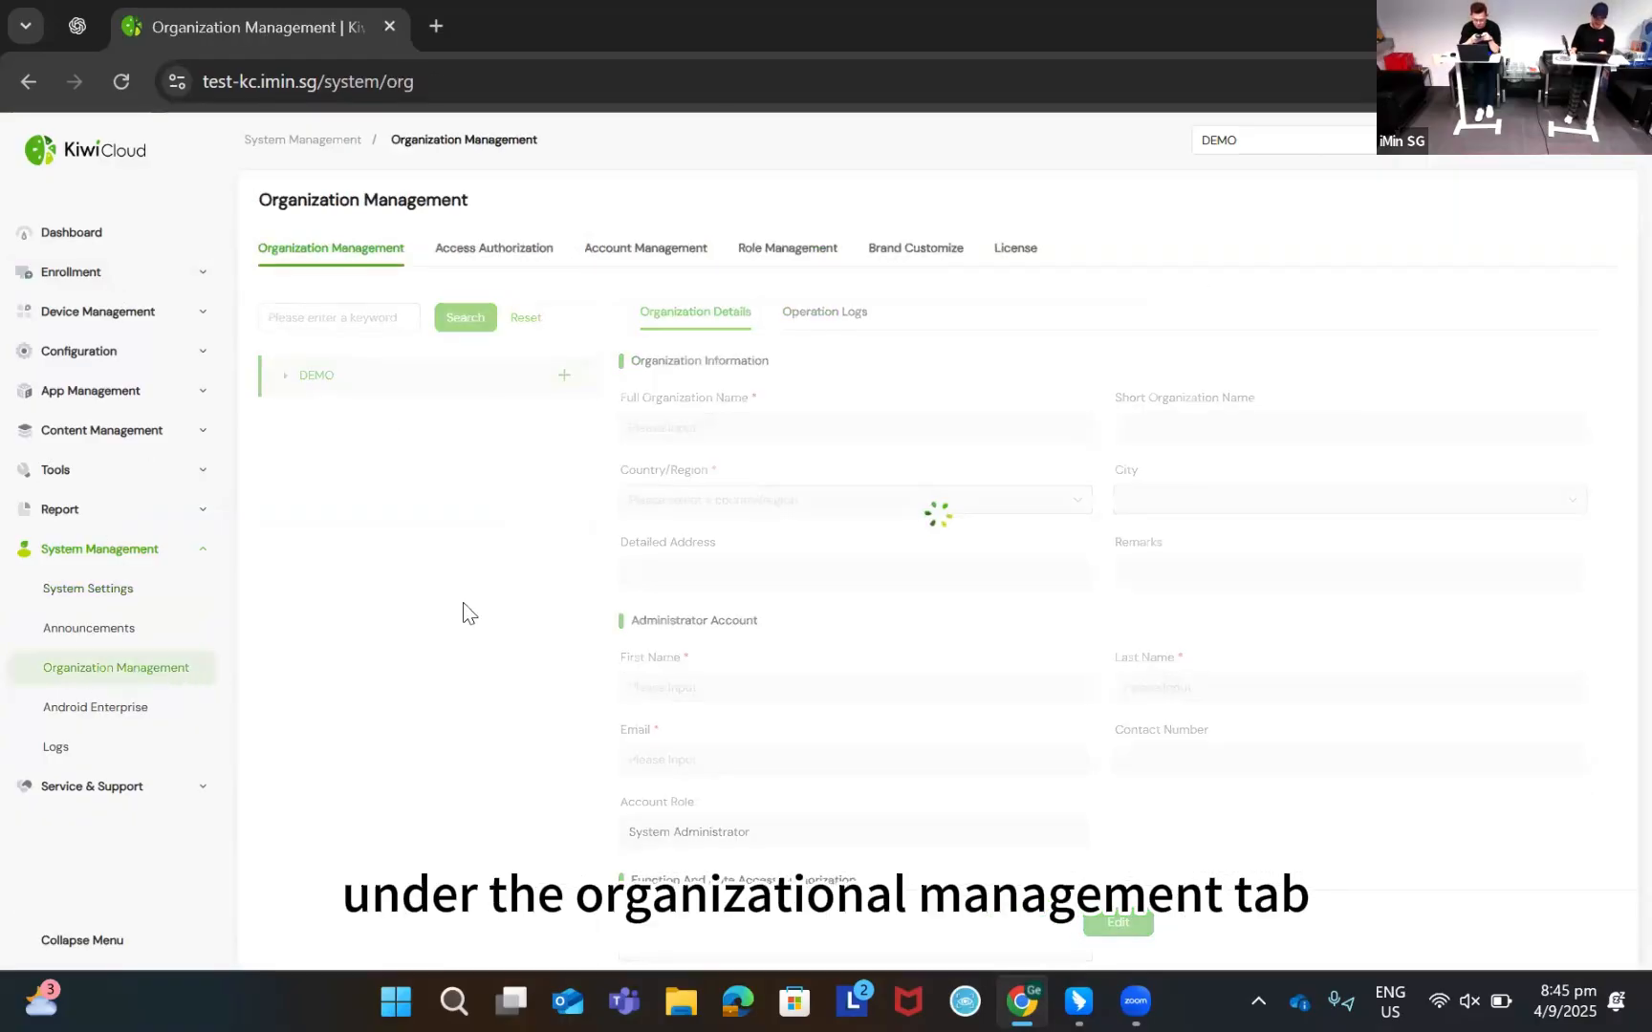
{"action": "left_click", "coordinate": [1011, 258]}
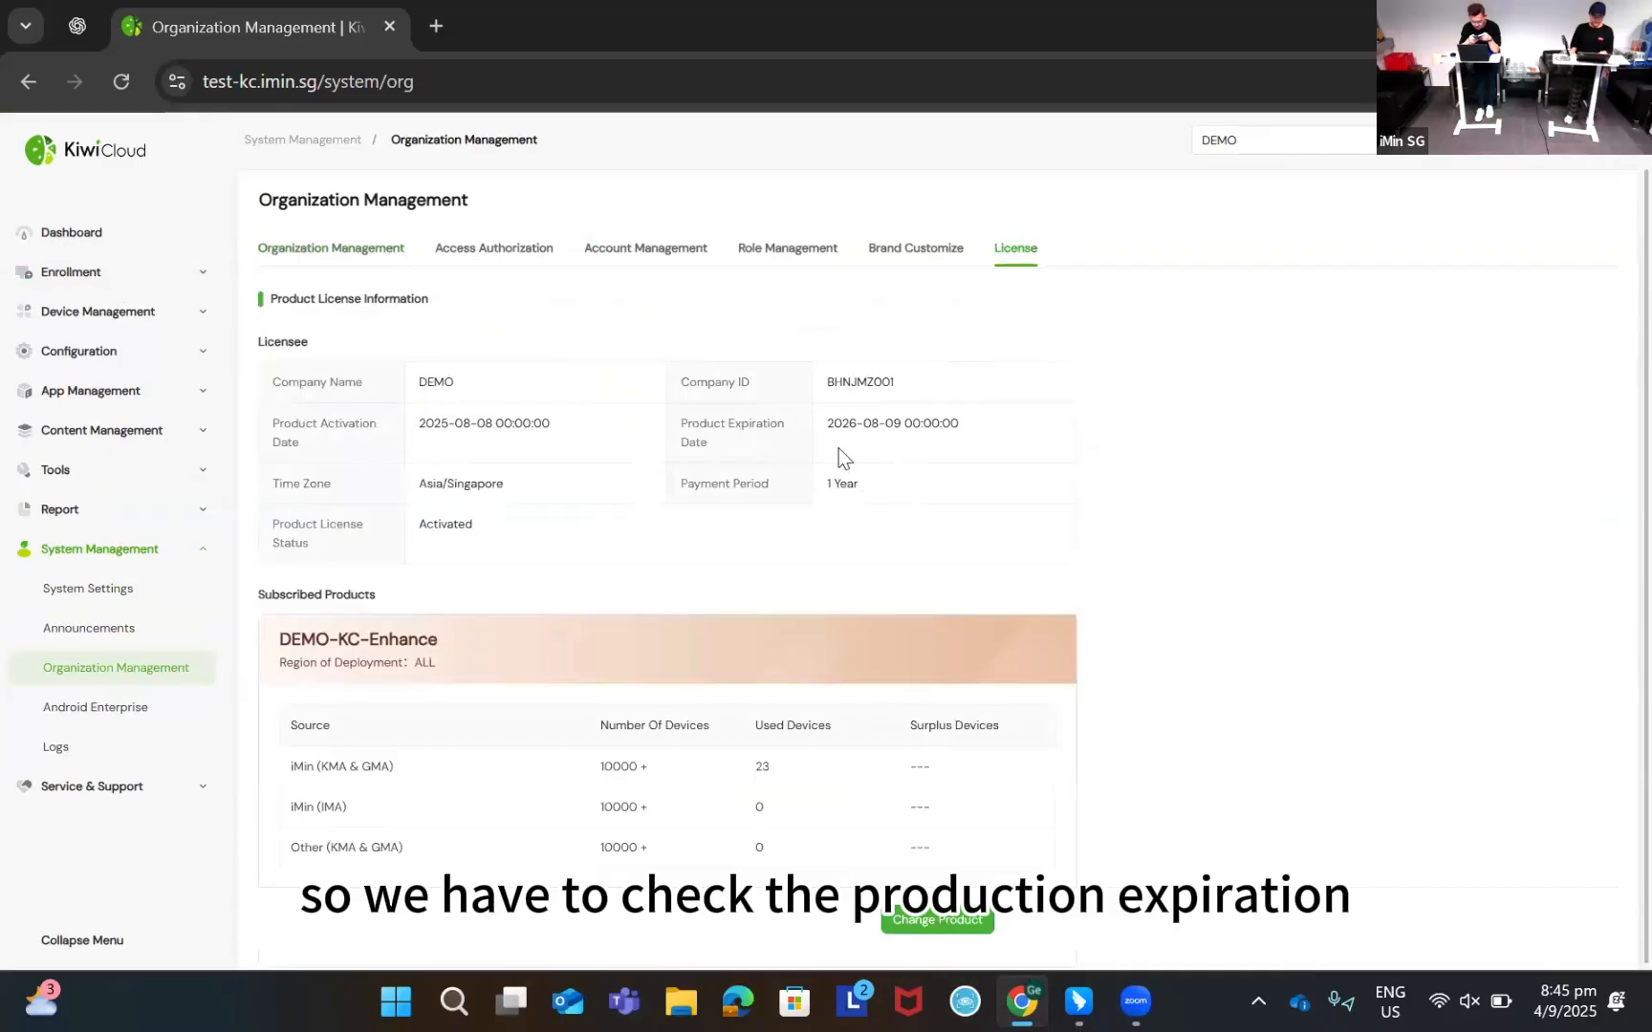
{"action": "triple_click", "coordinate": [710, 417]}
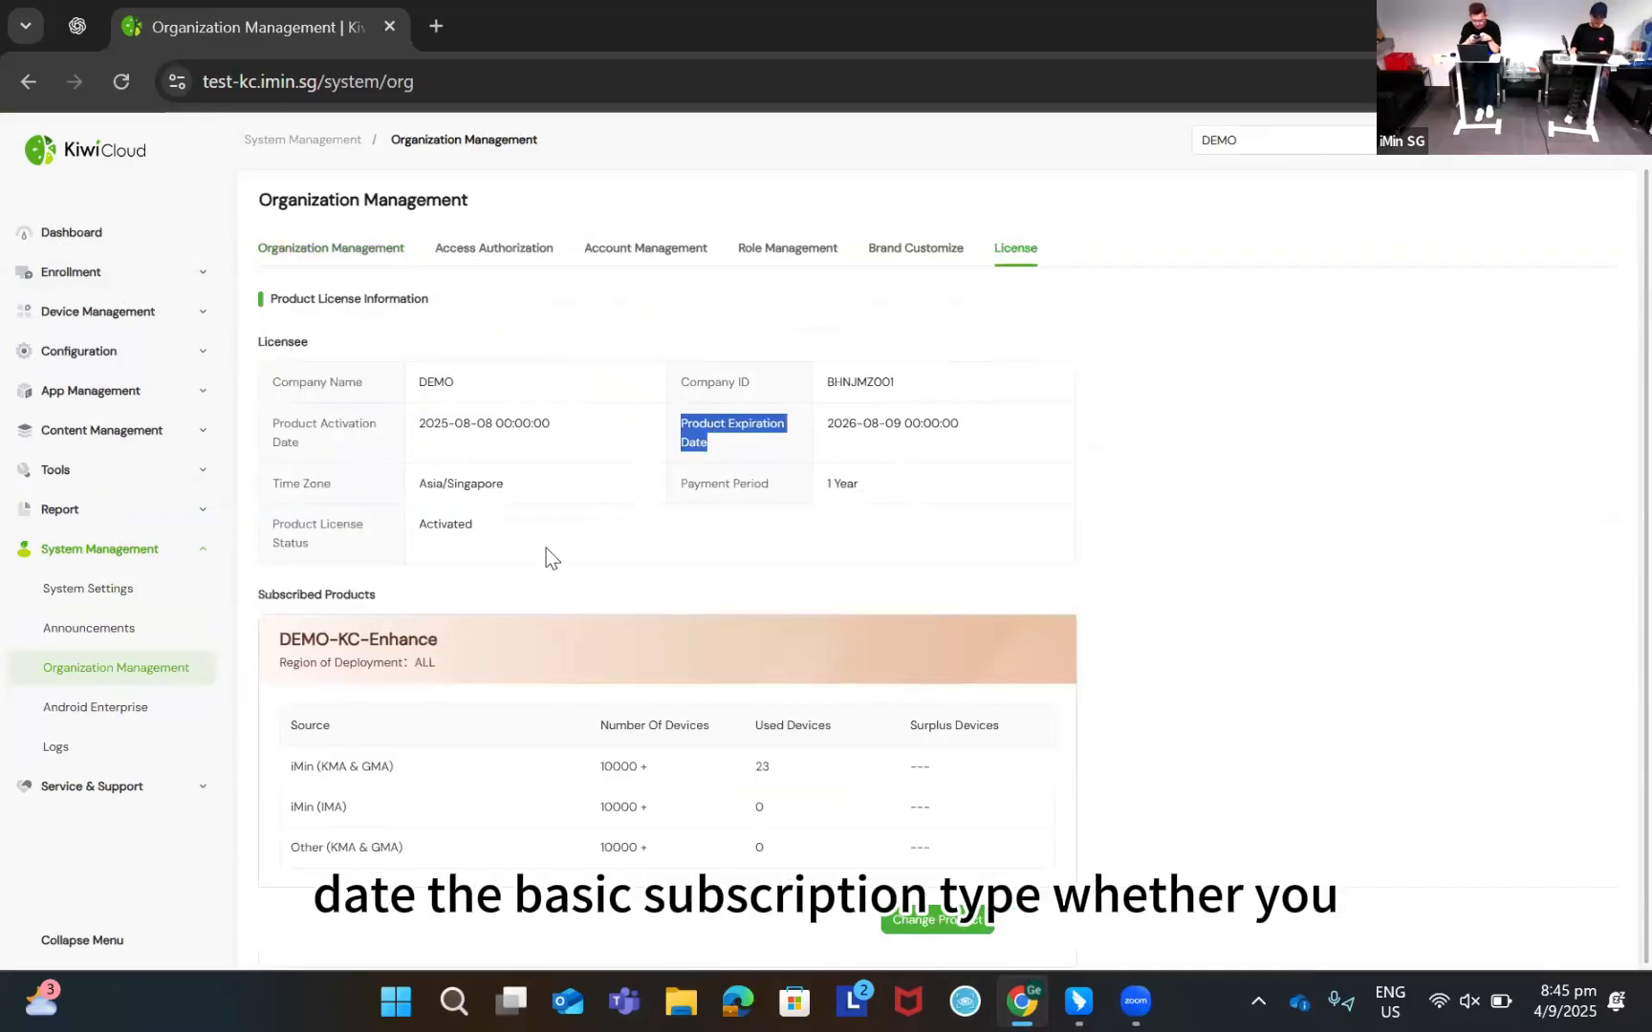
{"action": "scroll", "coordinate": [348, 609], "scroll_direction": "down", "scroll_amount": 1}
{"action": "triple_click", "coordinate": [326, 581]}
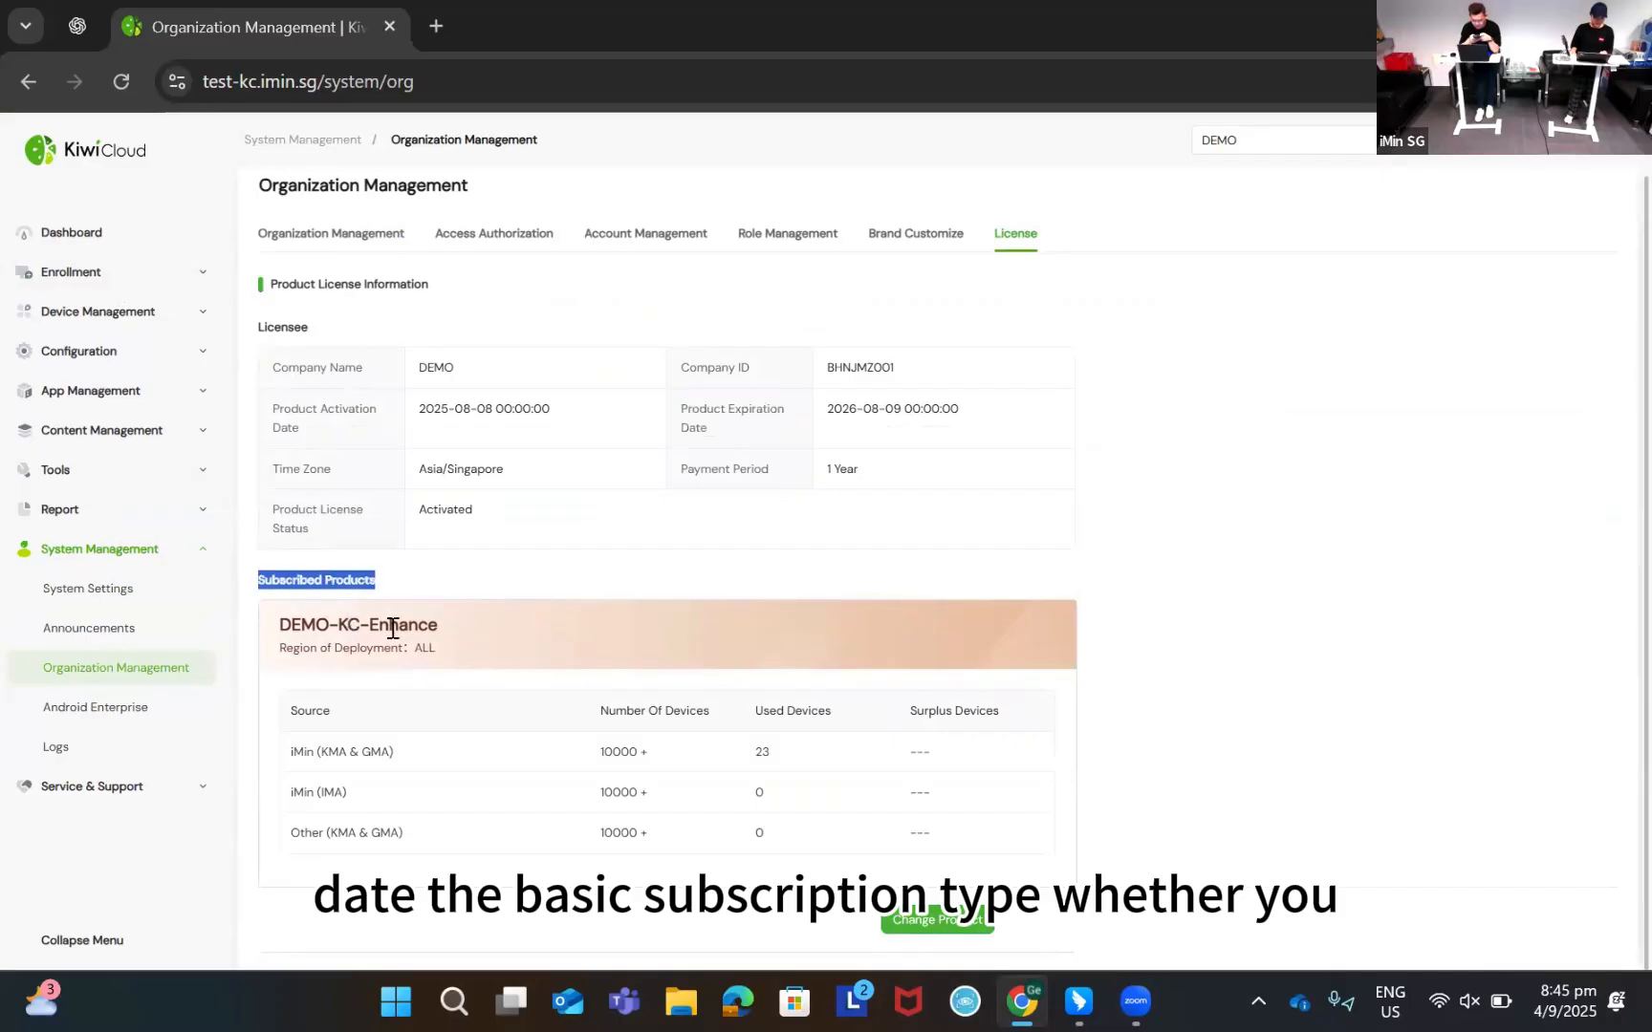
{"action": "double_click", "coordinate": [397, 626]}
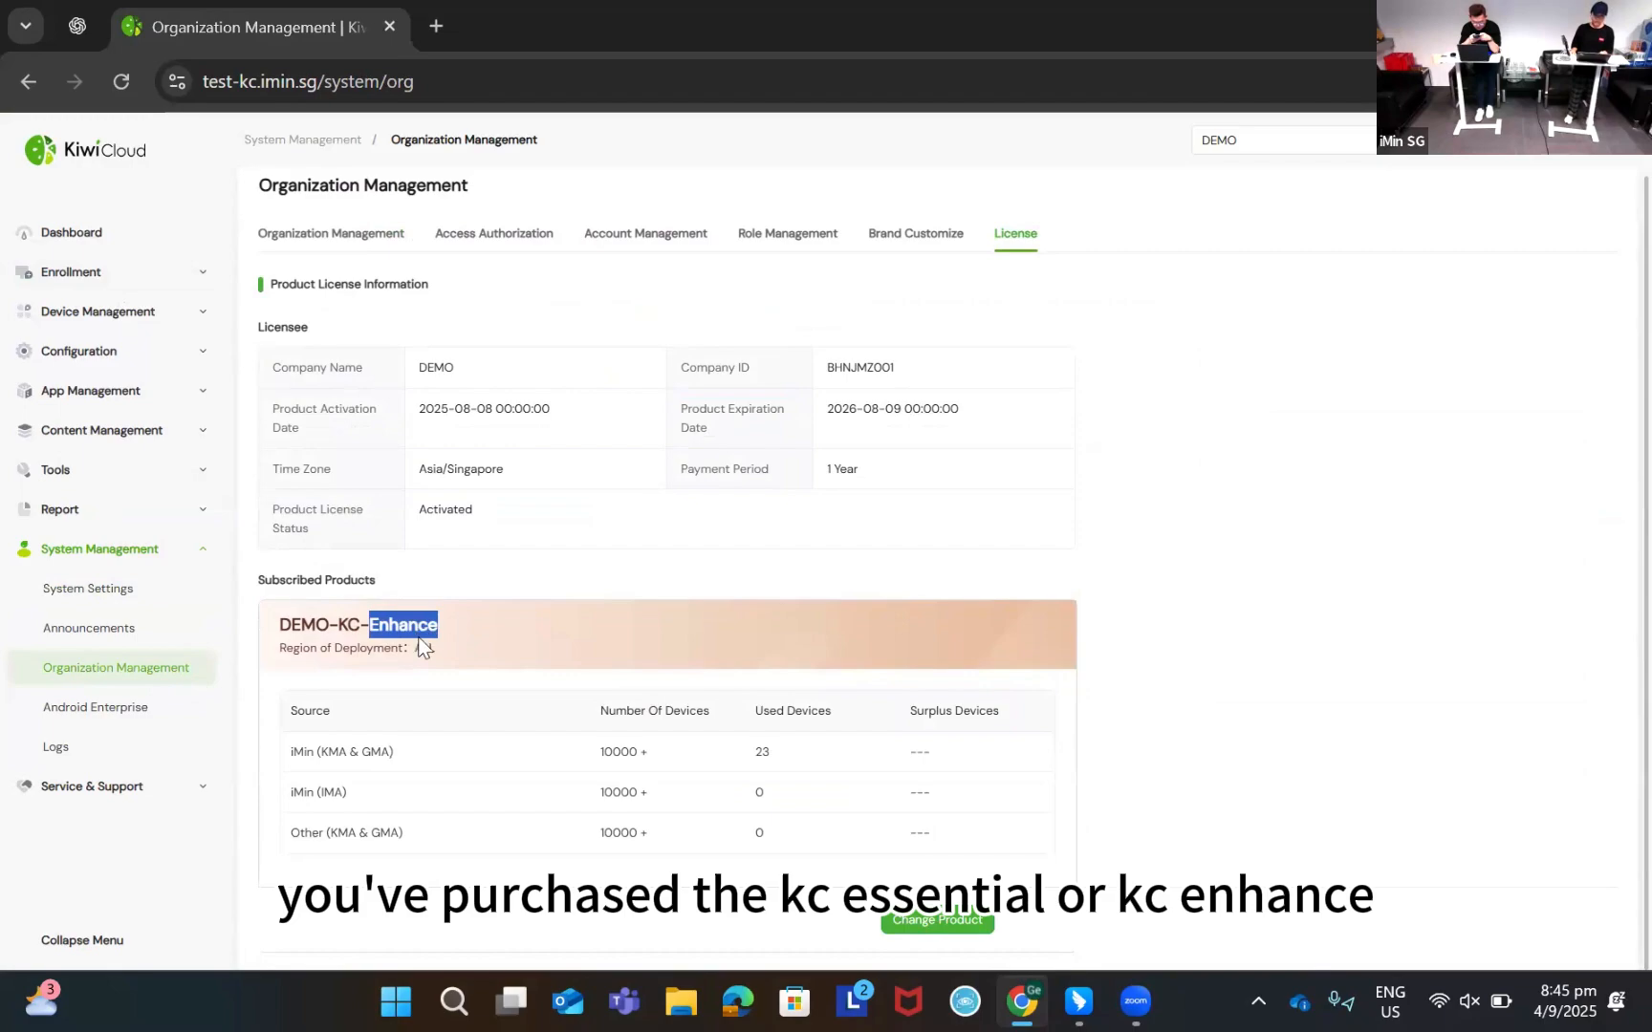
Check the device quotas for iMin (KMA & GMA), iMin (IMA) and Other (KMA & GMA)
{"action": "left_click", "coordinate": [461, 710]}
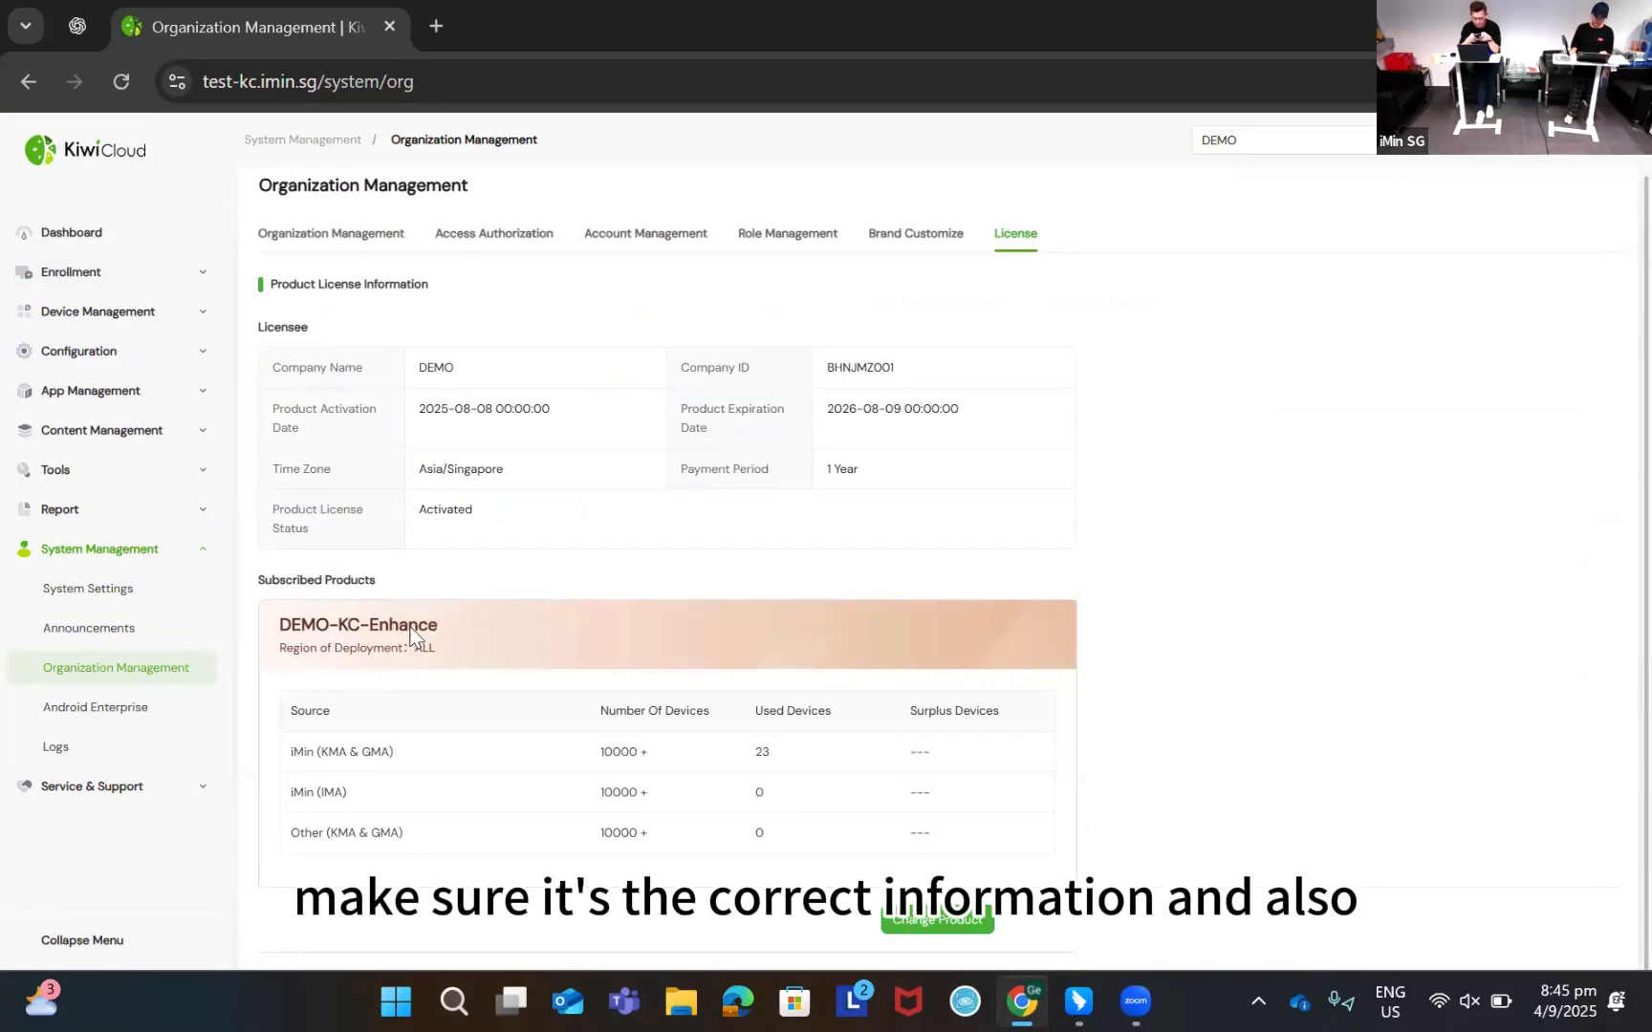
{"action": "double_click", "coordinate": [320, 709]}
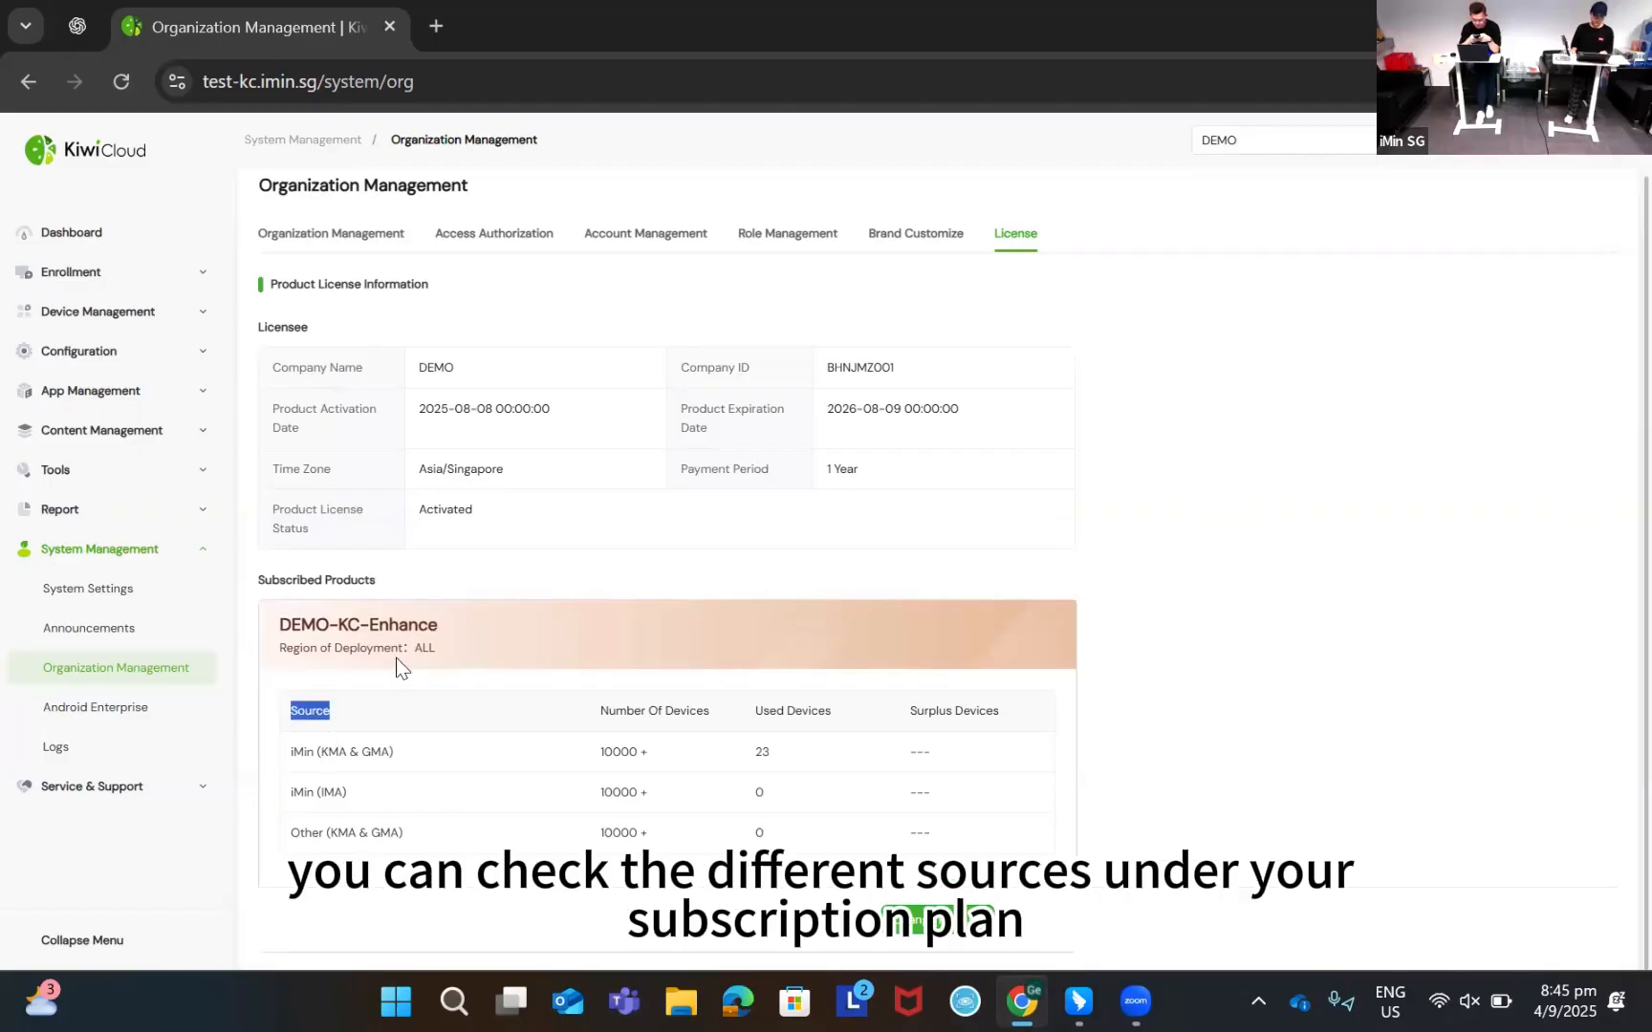
{"action": "double_click", "coordinate": [622, 751]}
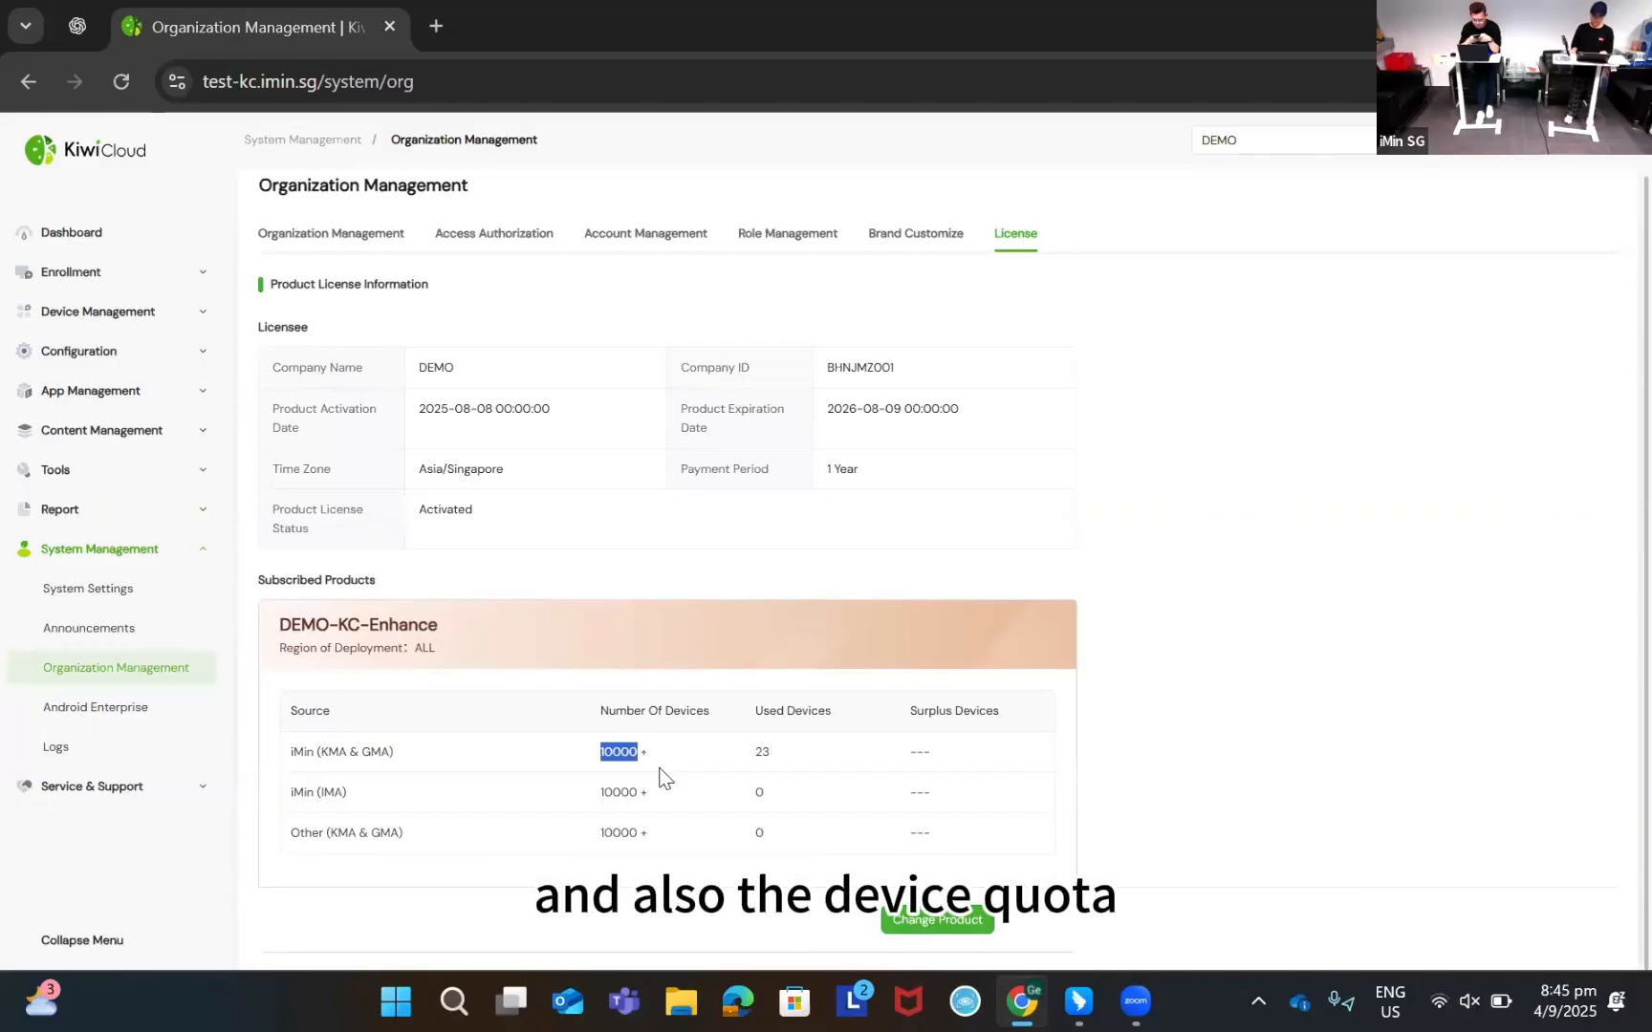
{"action": "double_click", "coordinate": [619, 791]}
{"action": "double_click", "coordinate": [619, 833]}
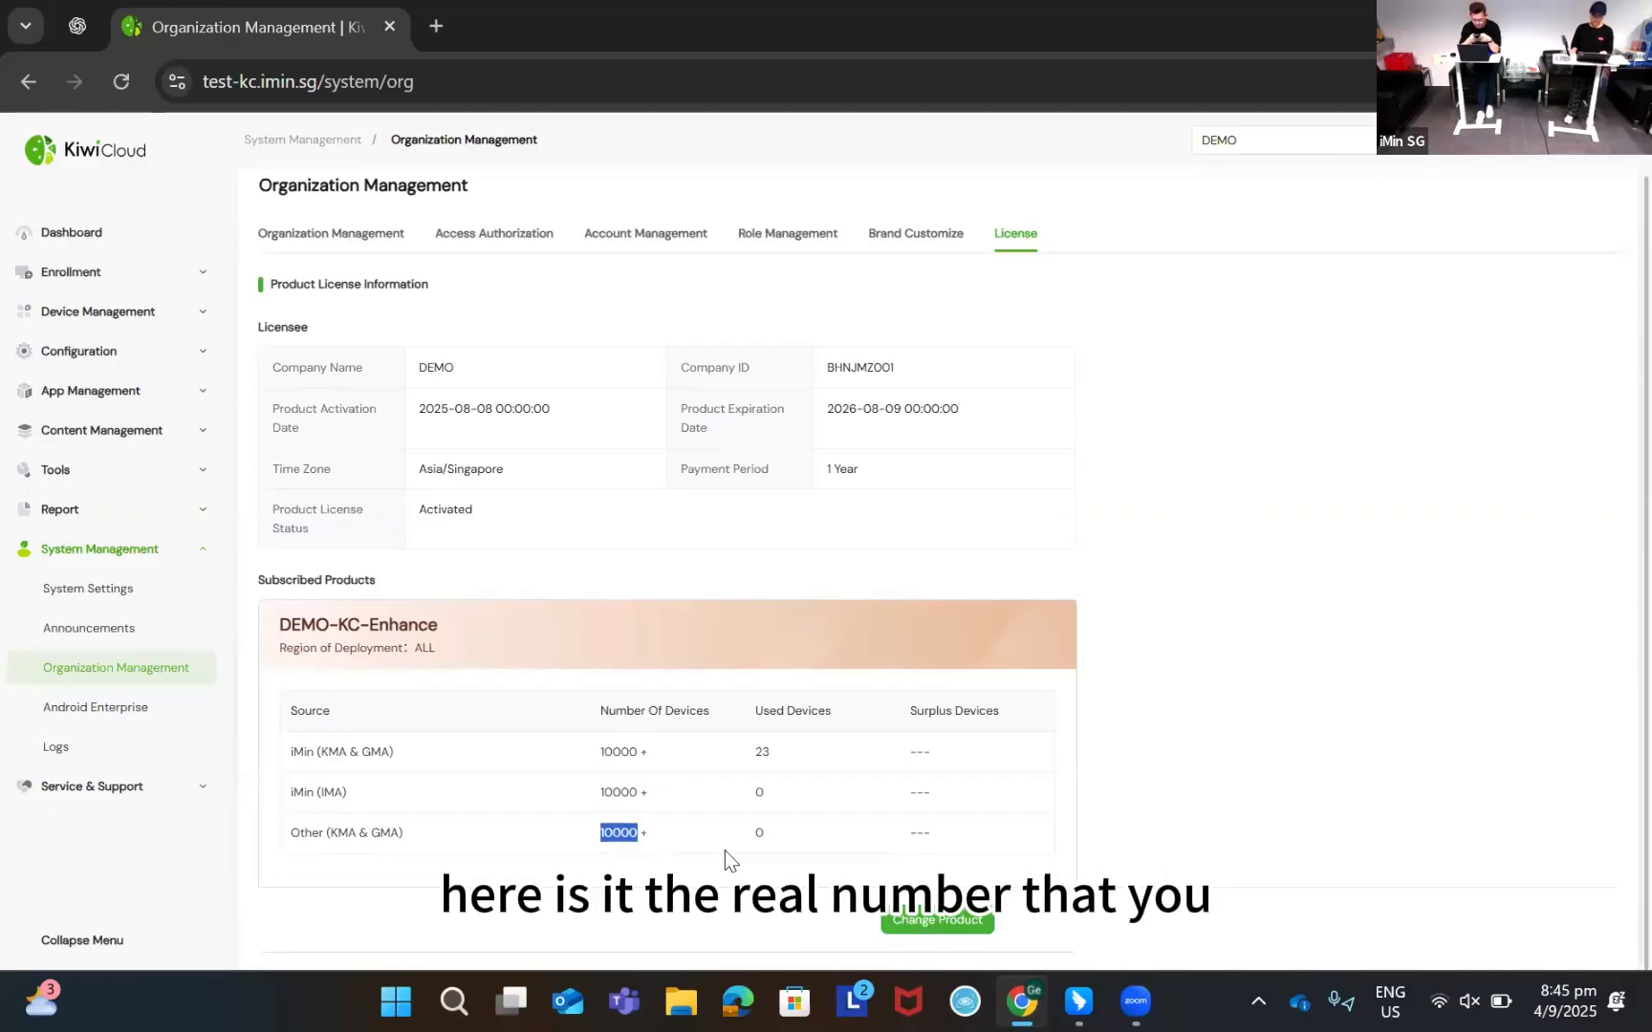
{"action": "left_click", "coordinate": [637, 751]}
{"action": "double_click", "coordinate": [621, 751]}
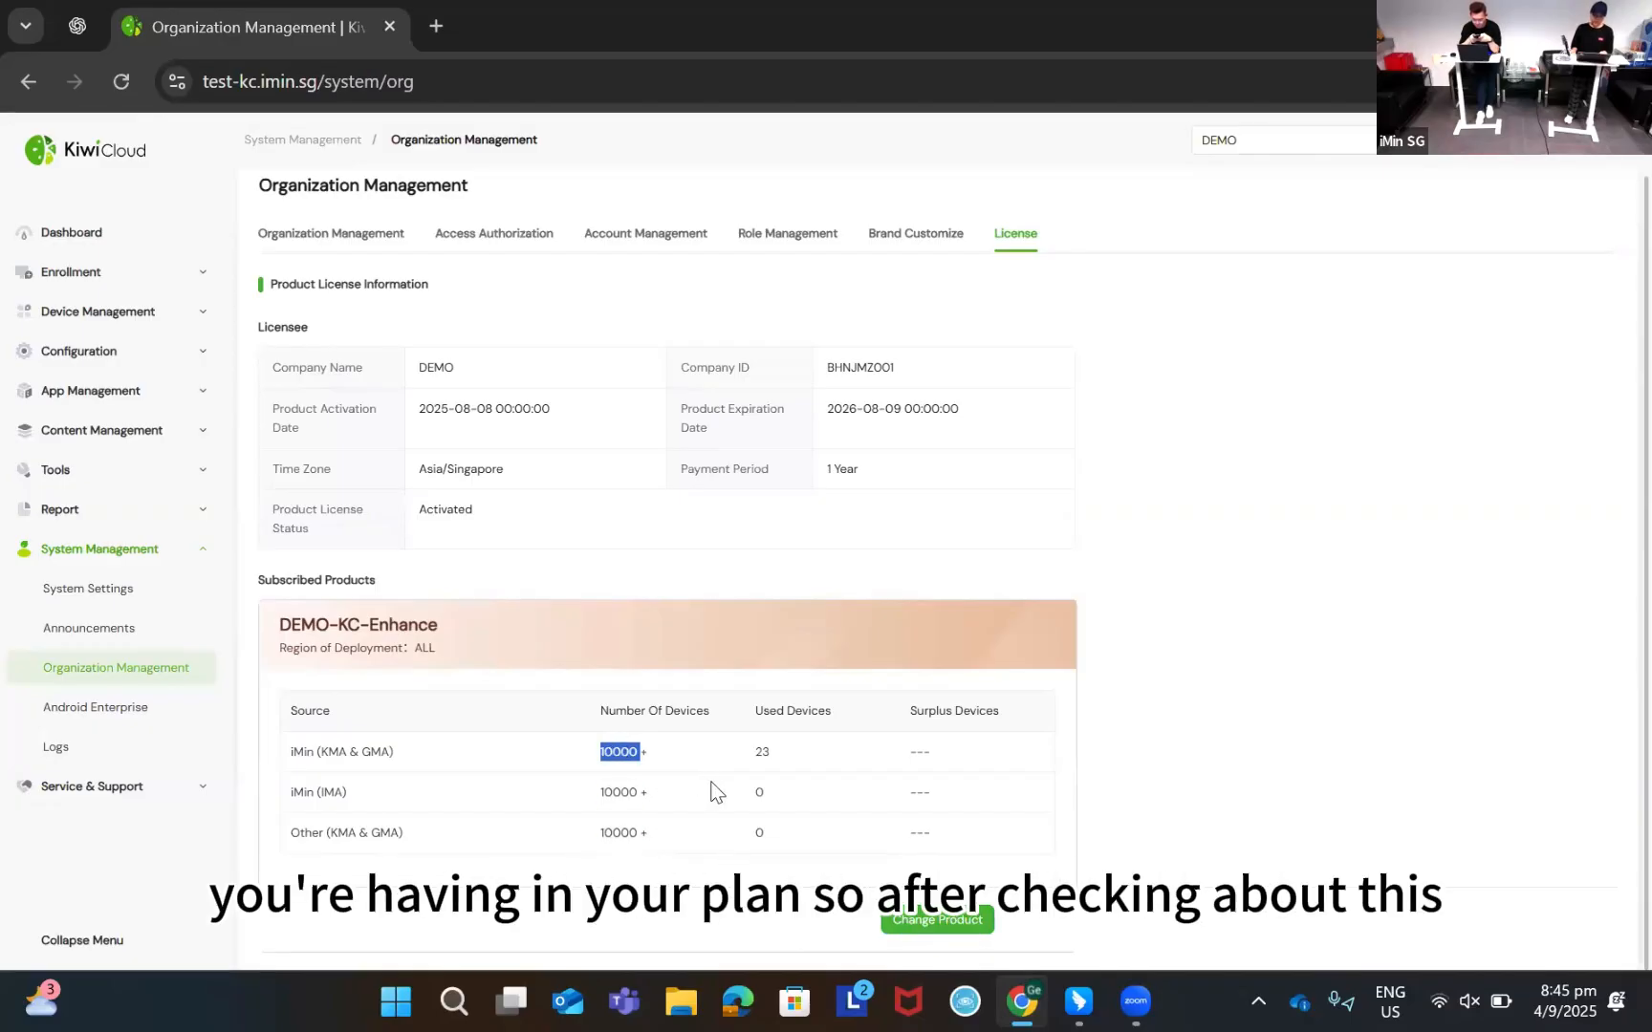
{"action": "left_click", "coordinate": [792, 591]}
{"action": "scroll", "coordinate": [792, 591], "scroll_direction": "up", "scroll_amount": 1}
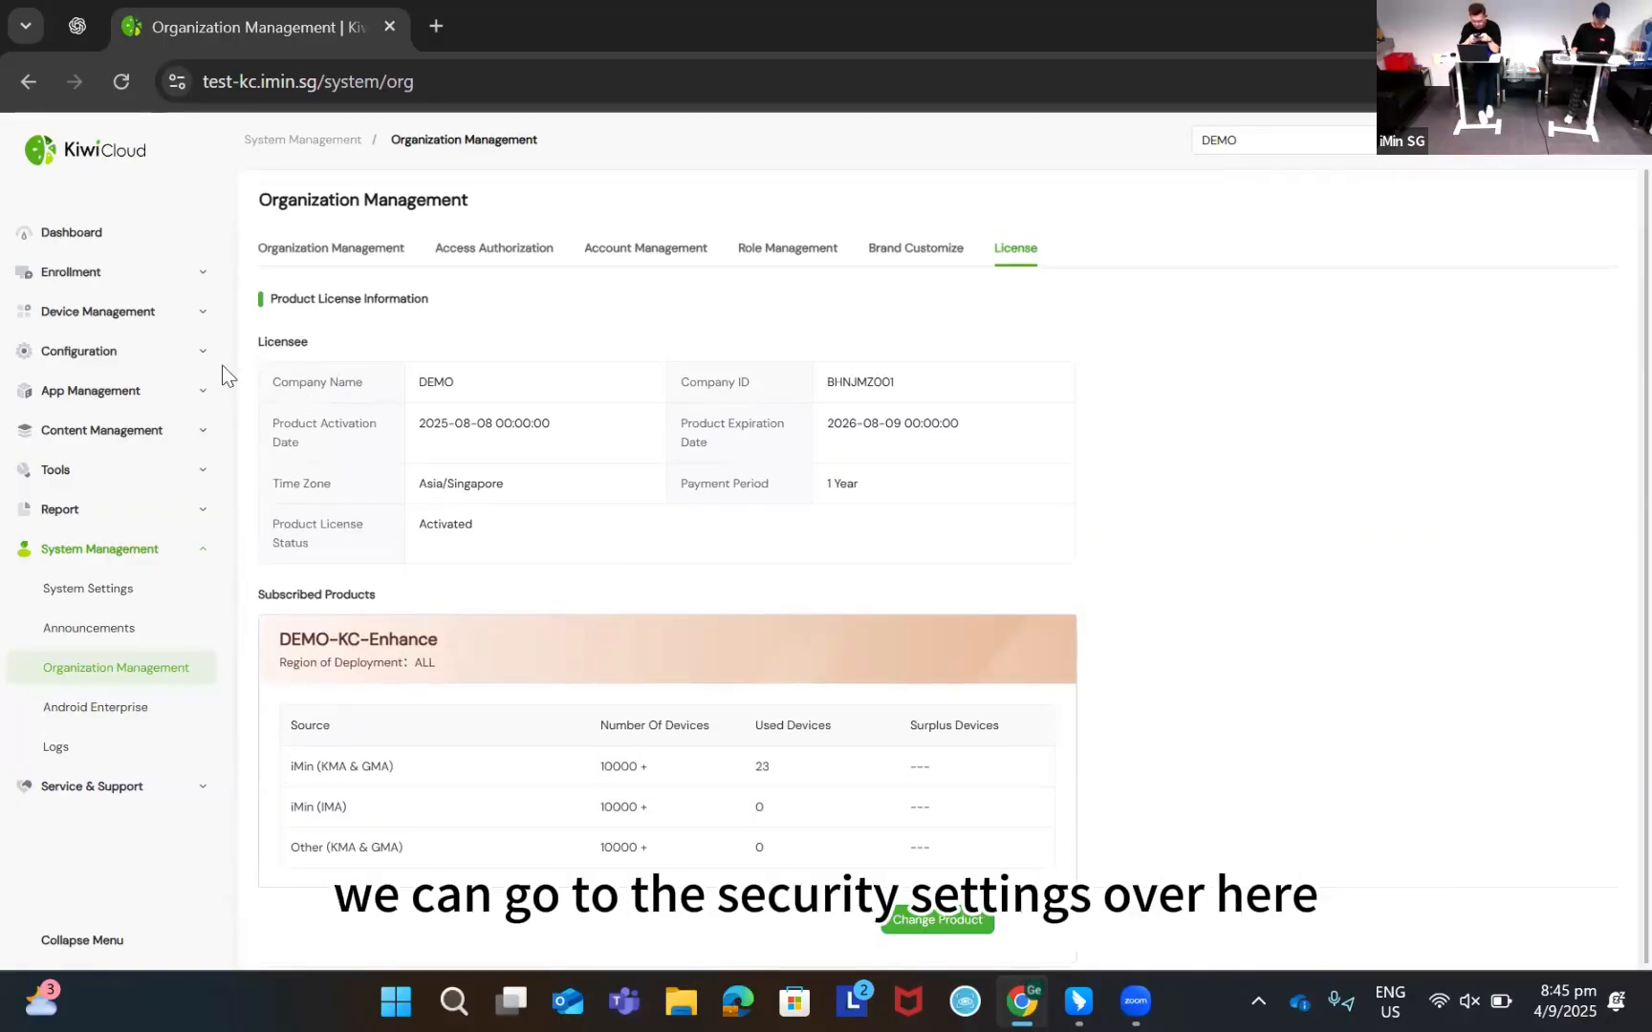
Review the 2FA and Password Policy settings, then show the device naming rule (KMA-SN1)
{"action": "left_click", "coordinate": [87, 589]}
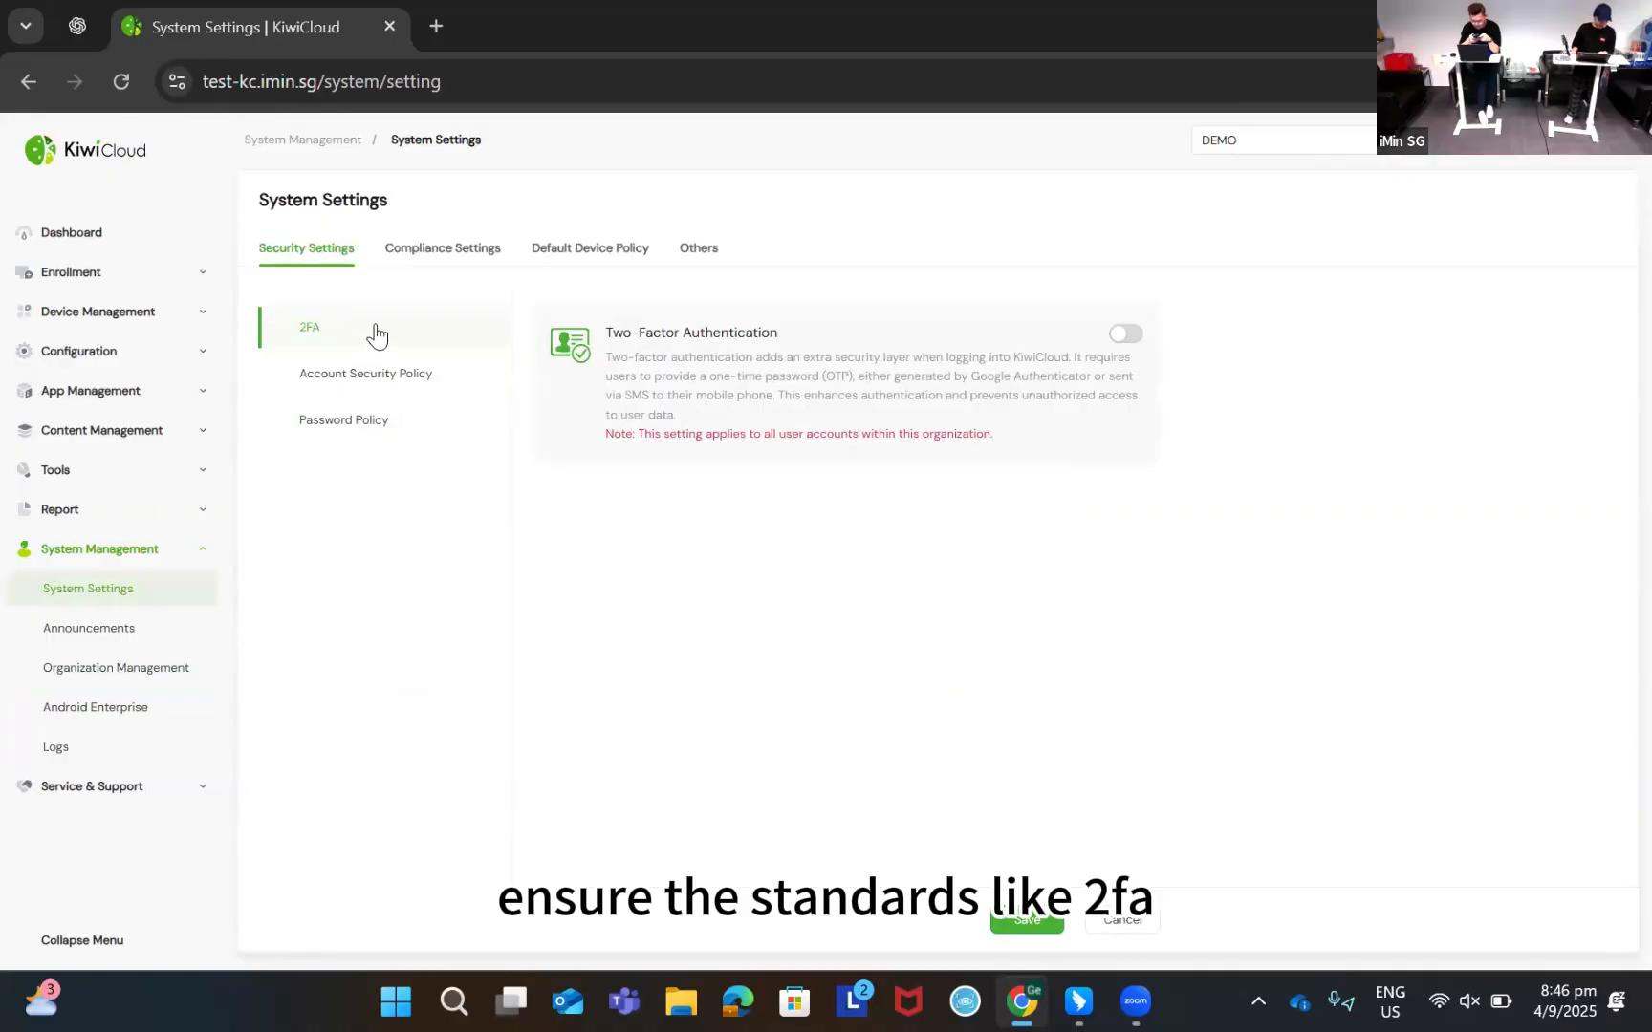
{"action": "left_click", "coordinate": [372, 431]}
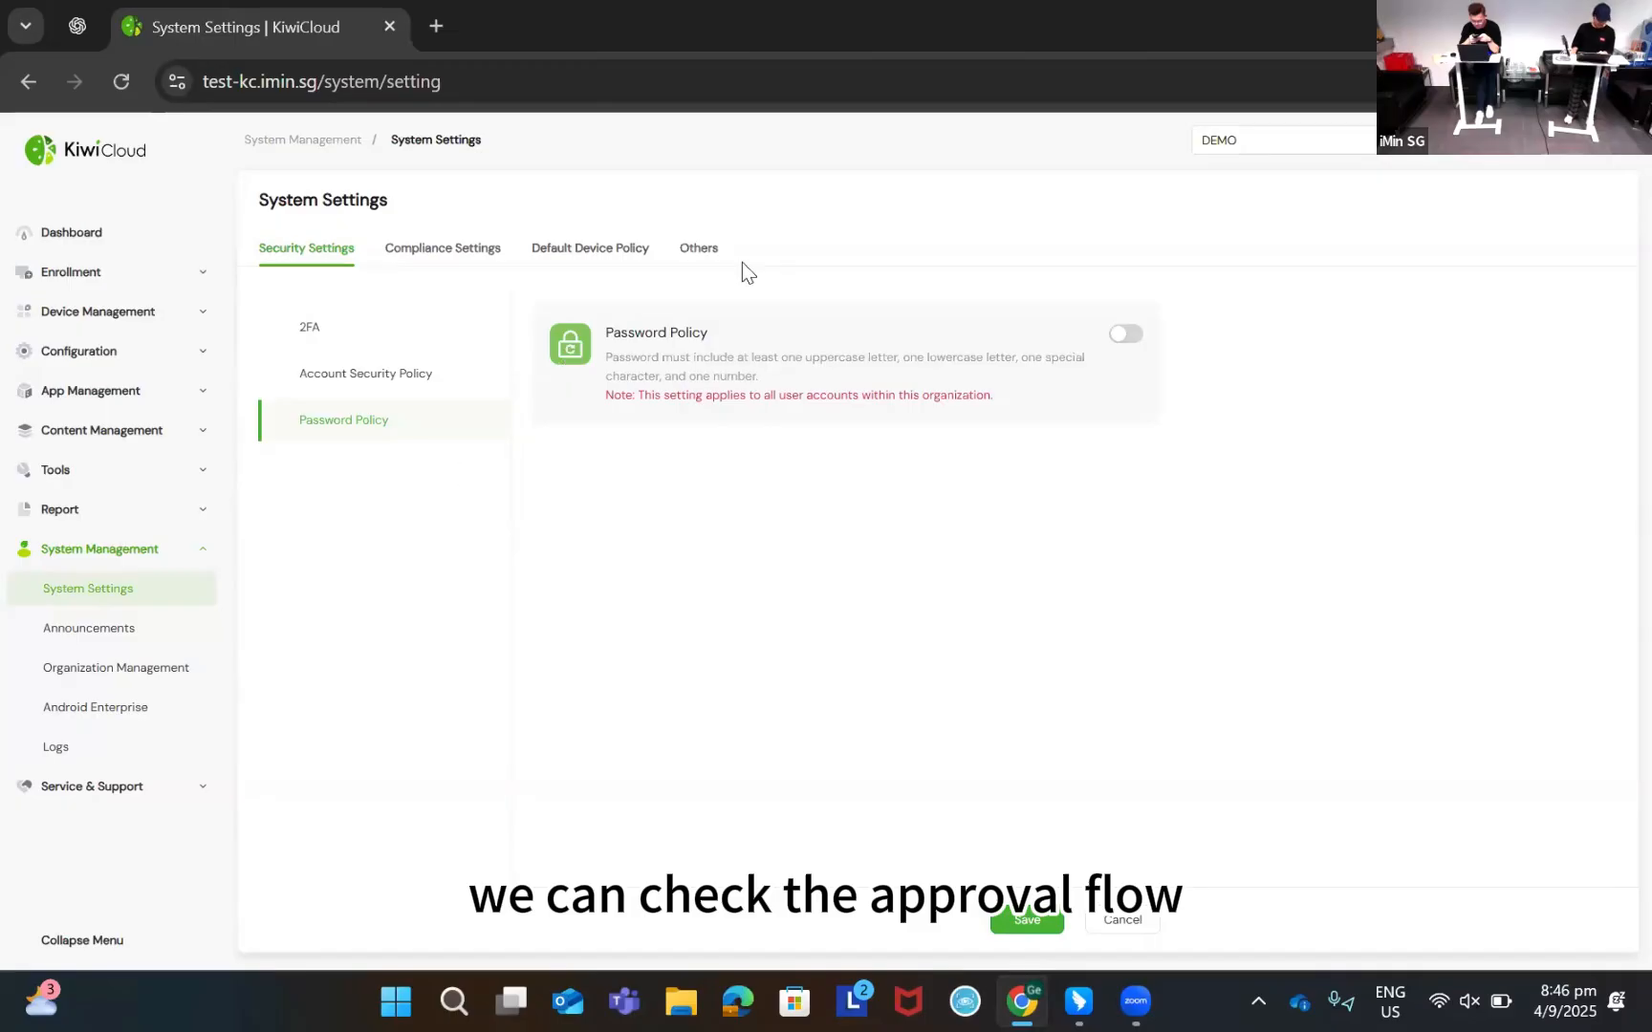
{"action": "left_click", "coordinate": [700, 251]}
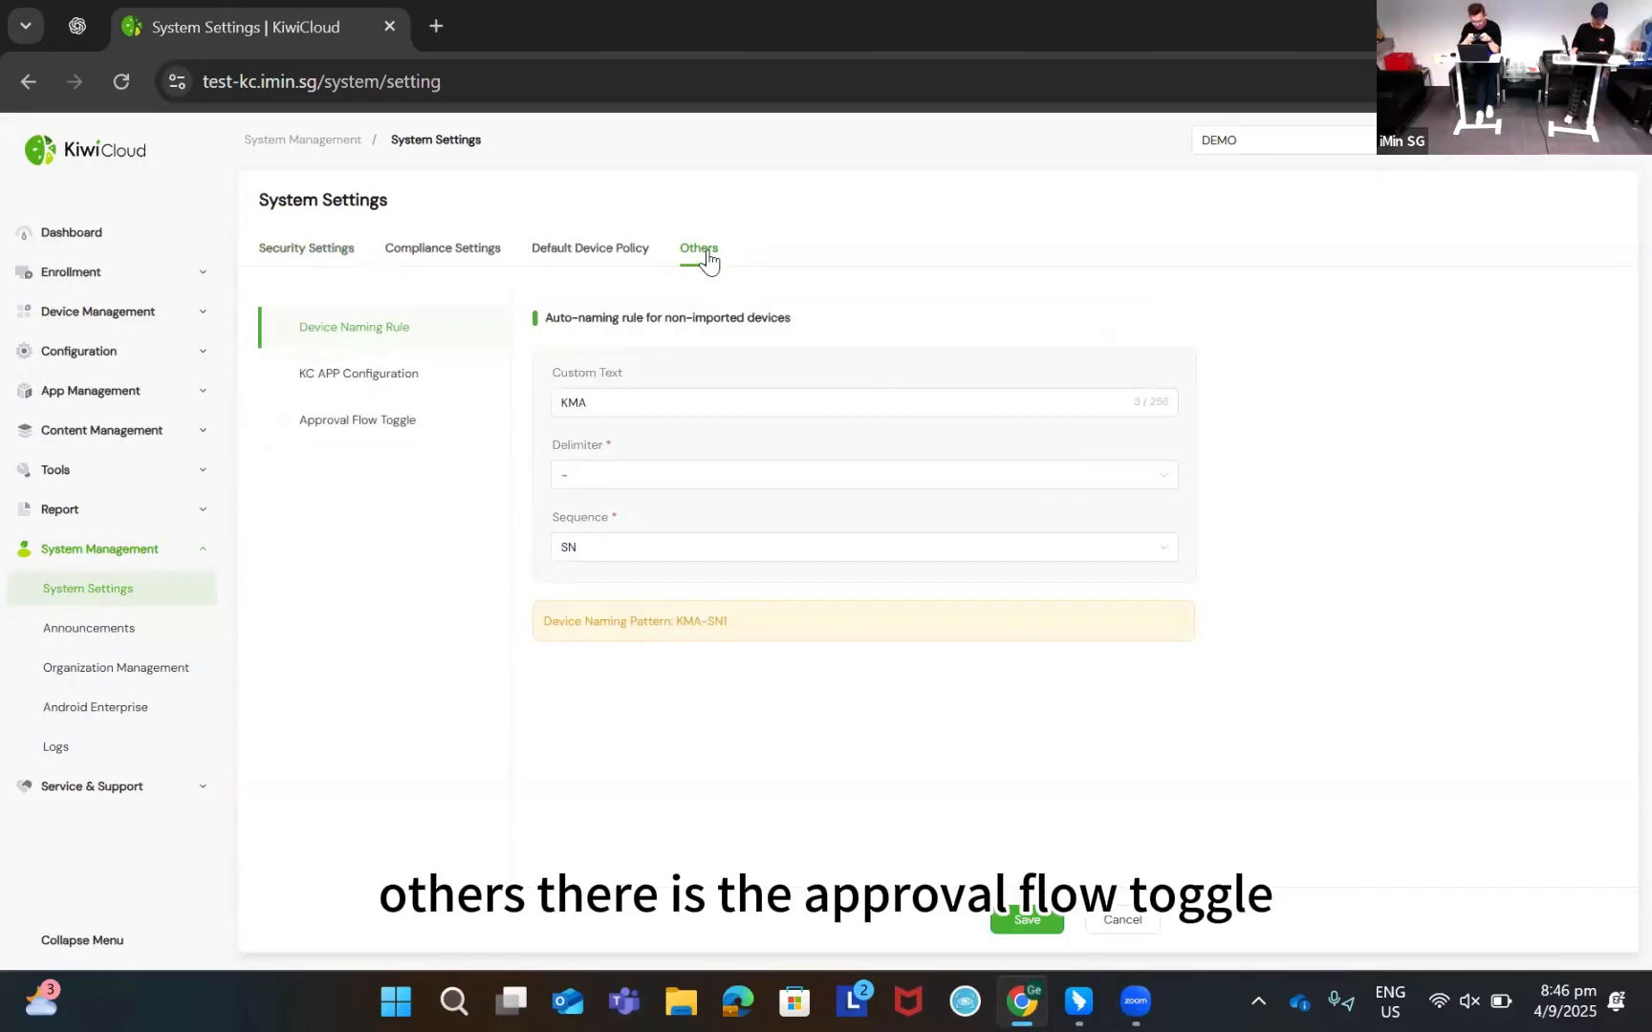
Show the Approval Flow Toggle switches and try enabling the Device Policy Approval Flow
{"action": "left_click", "coordinate": [375, 429]}
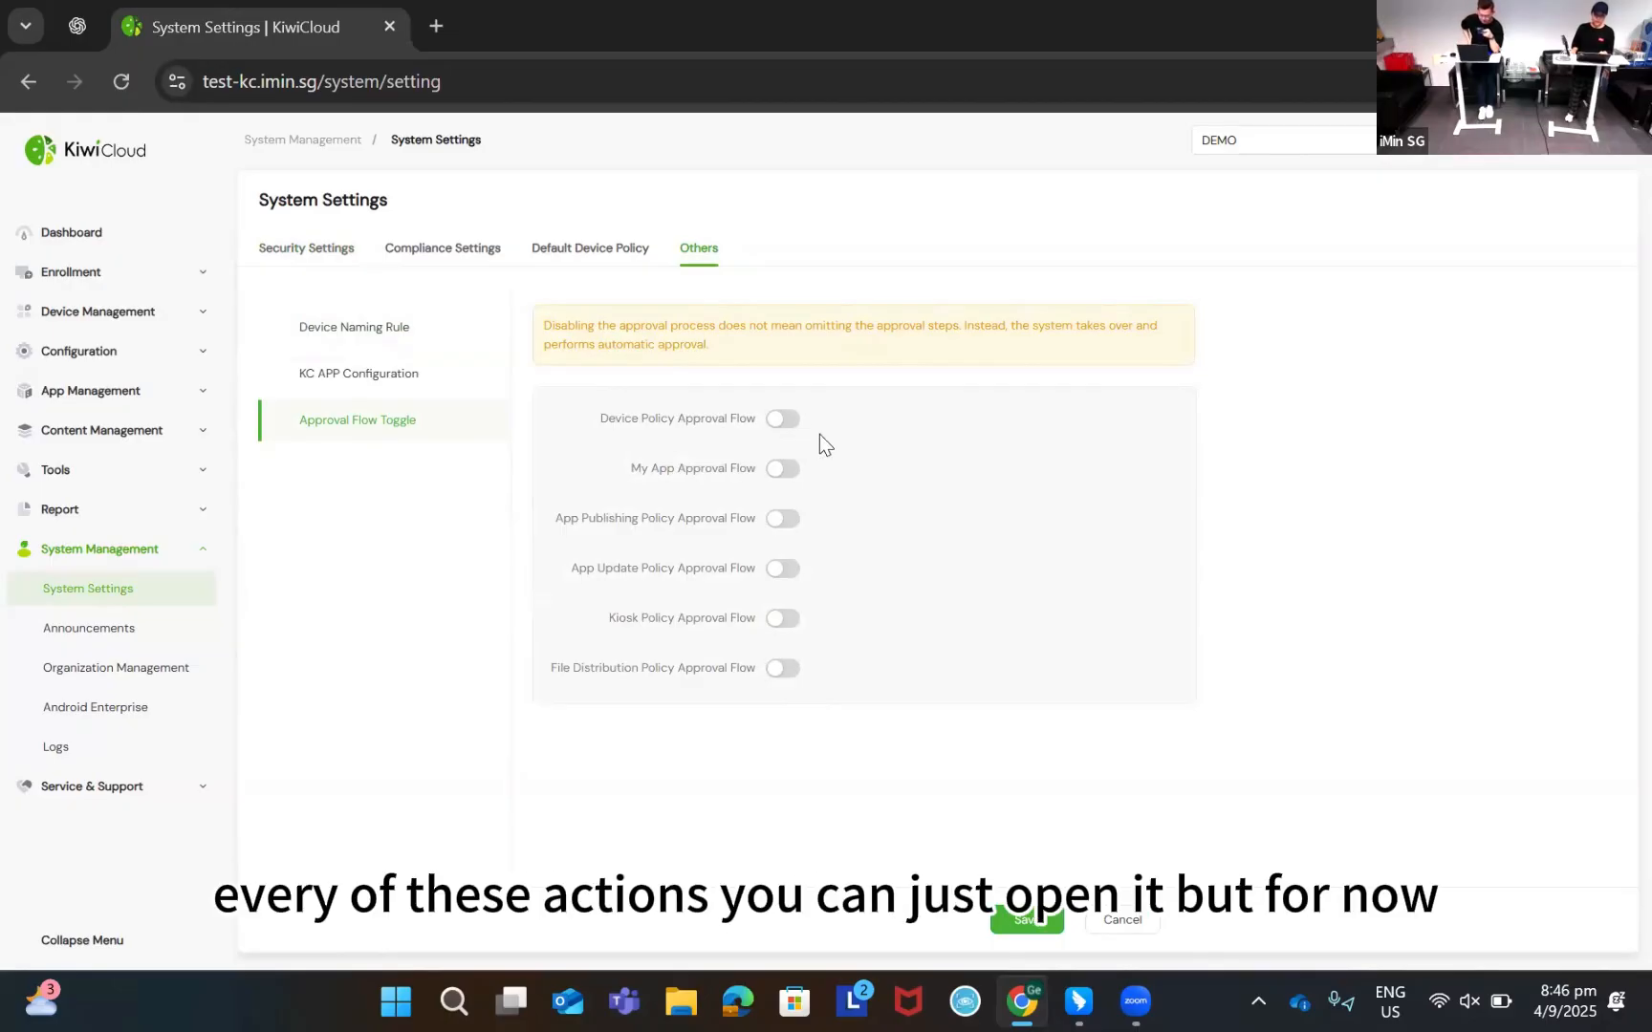
{"action": "left_click", "coordinate": [784, 422]}
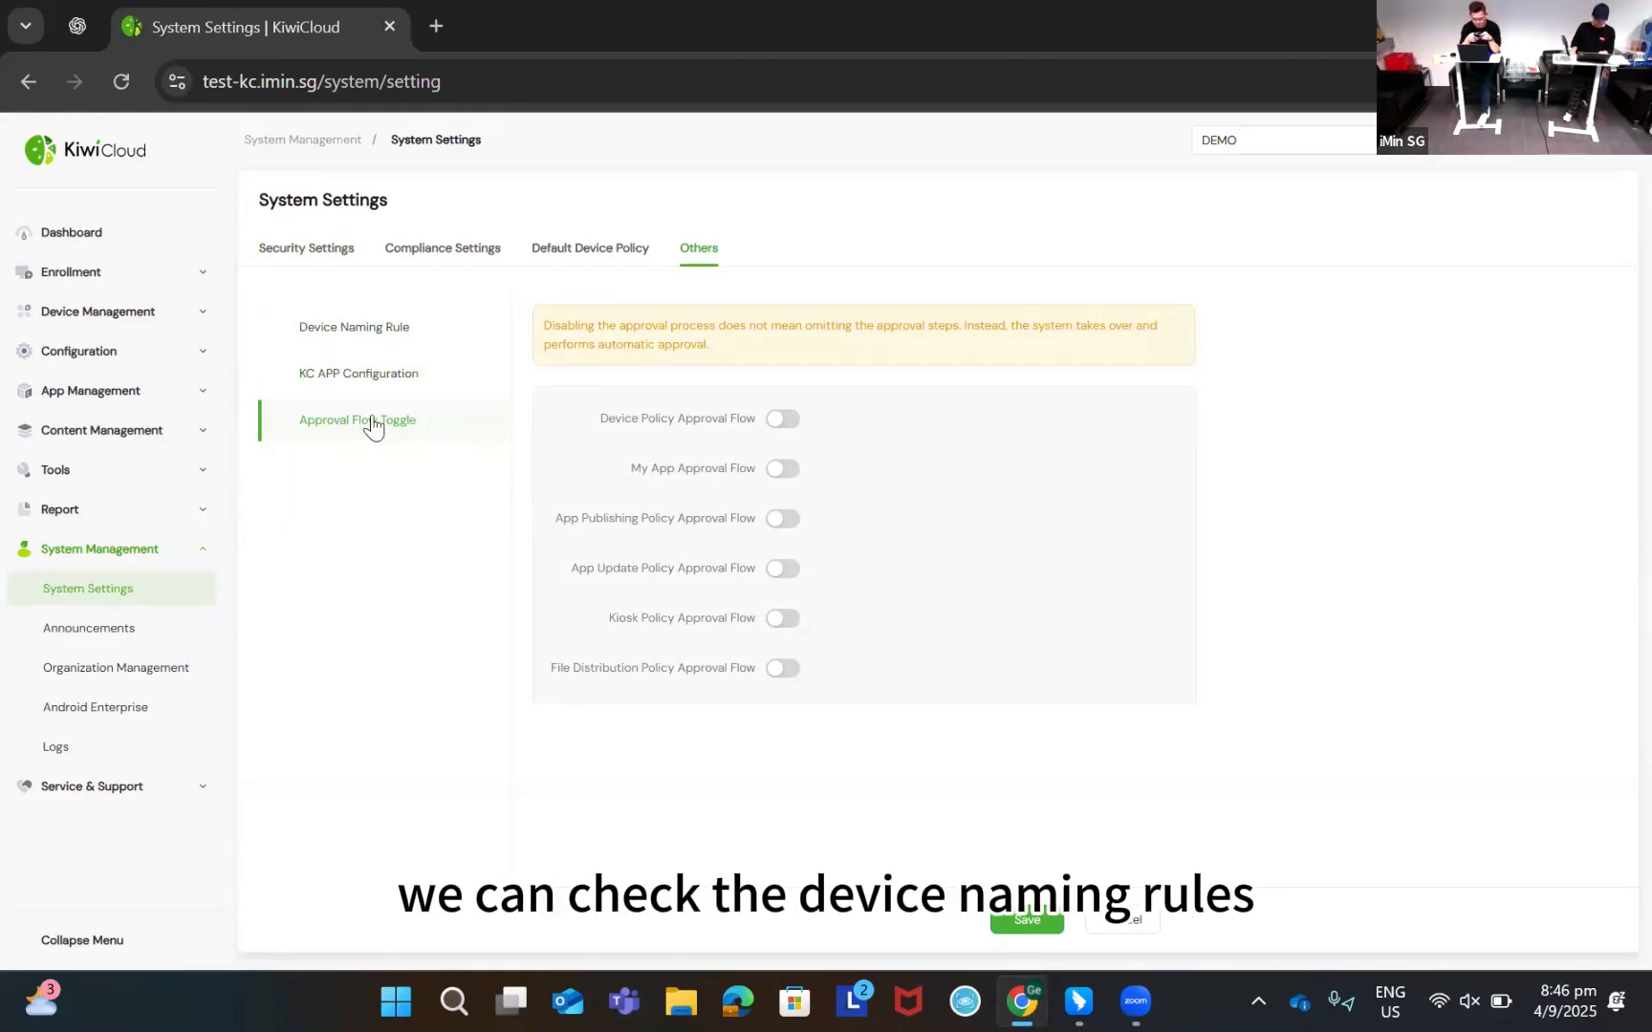
Change the naming rule custom text from KMA to GMA, keeping sequence SN
{"action": "left_click", "coordinate": [387, 330]}
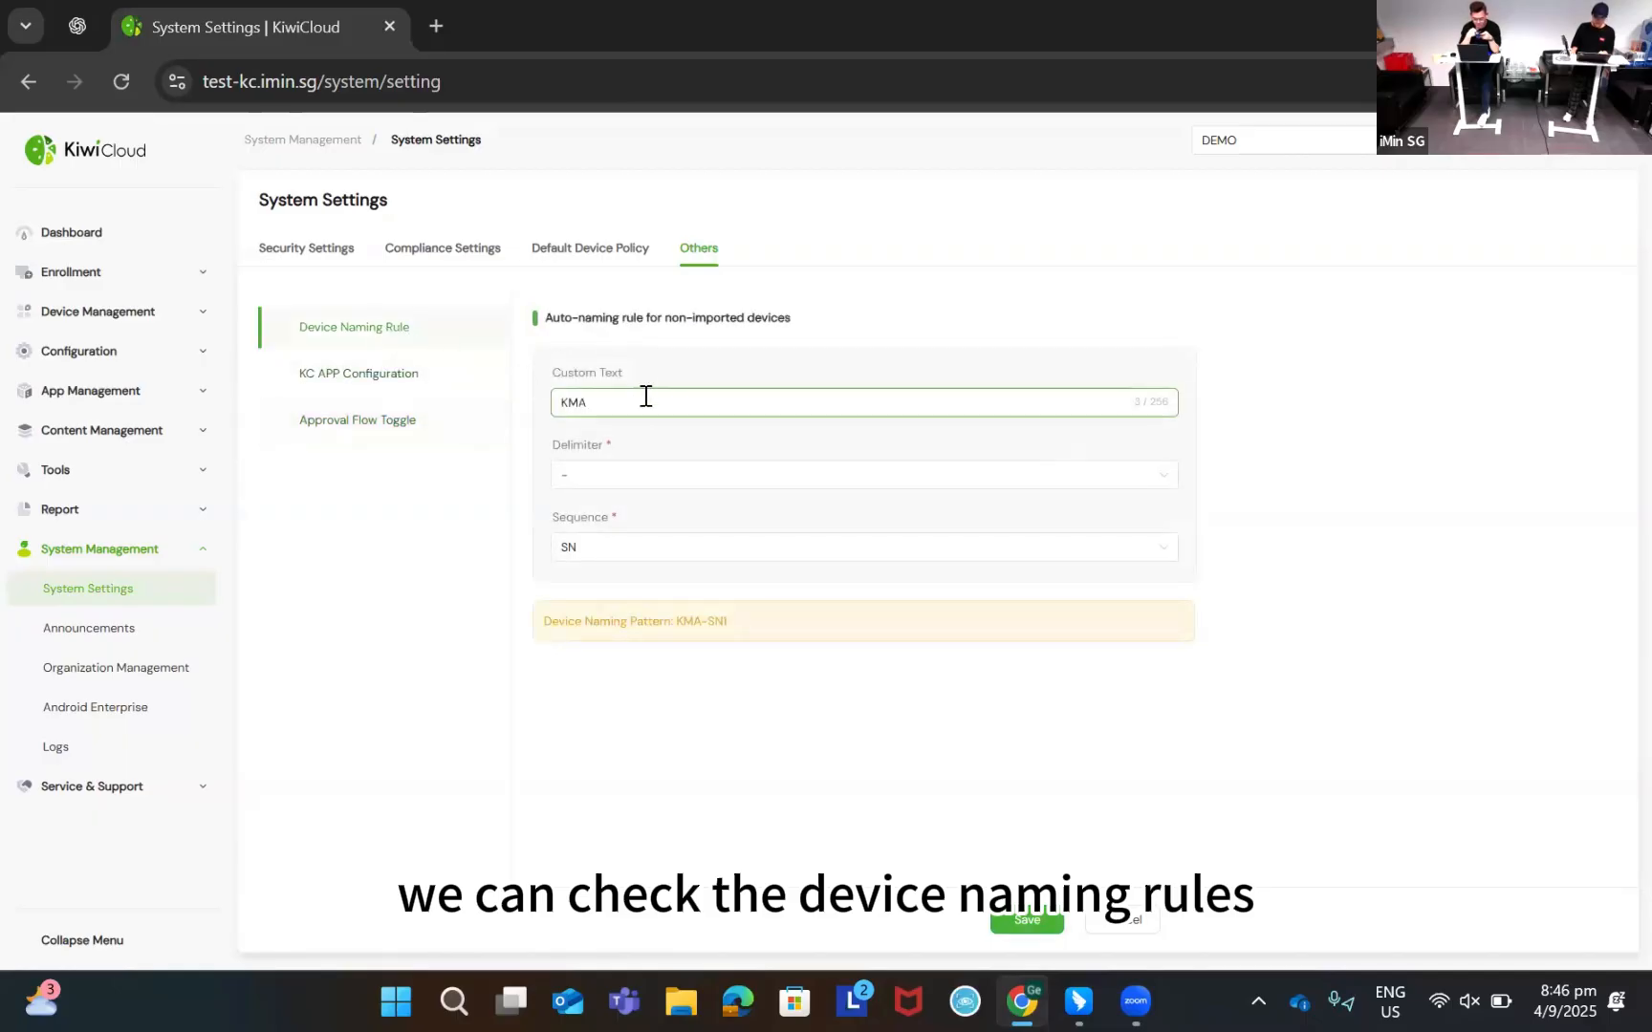
{"action": "double_click", "coordinate": [607, 402]}
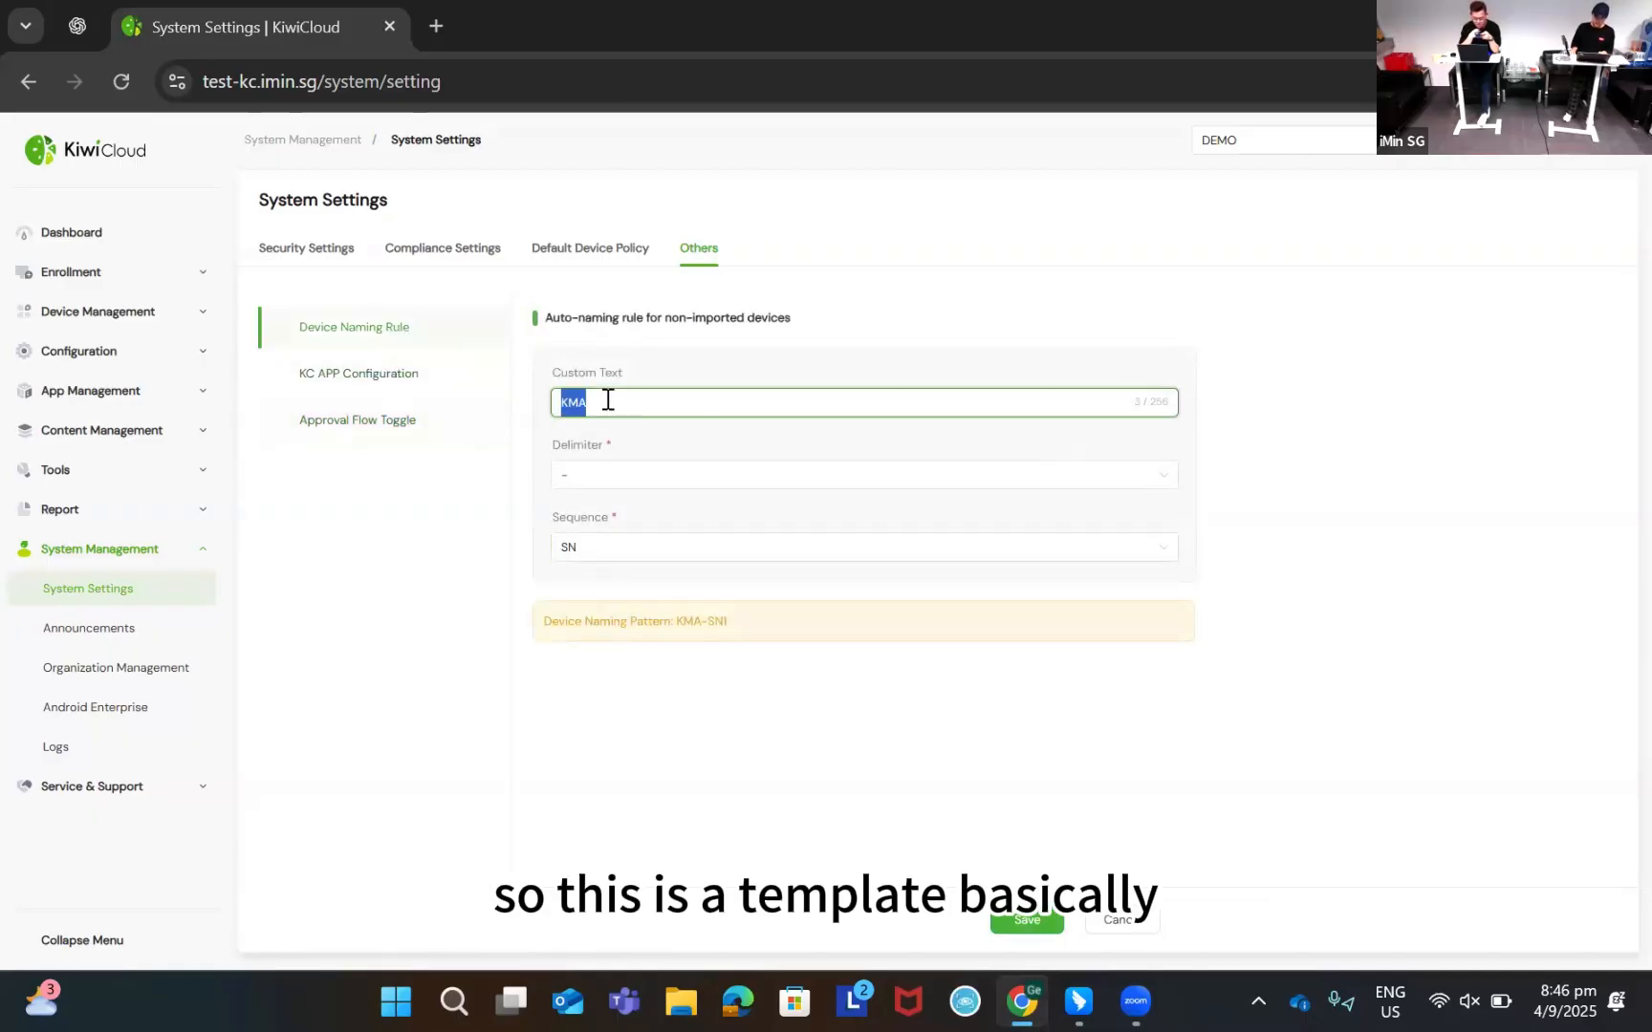
{"action": "type", "text": "GMA"}
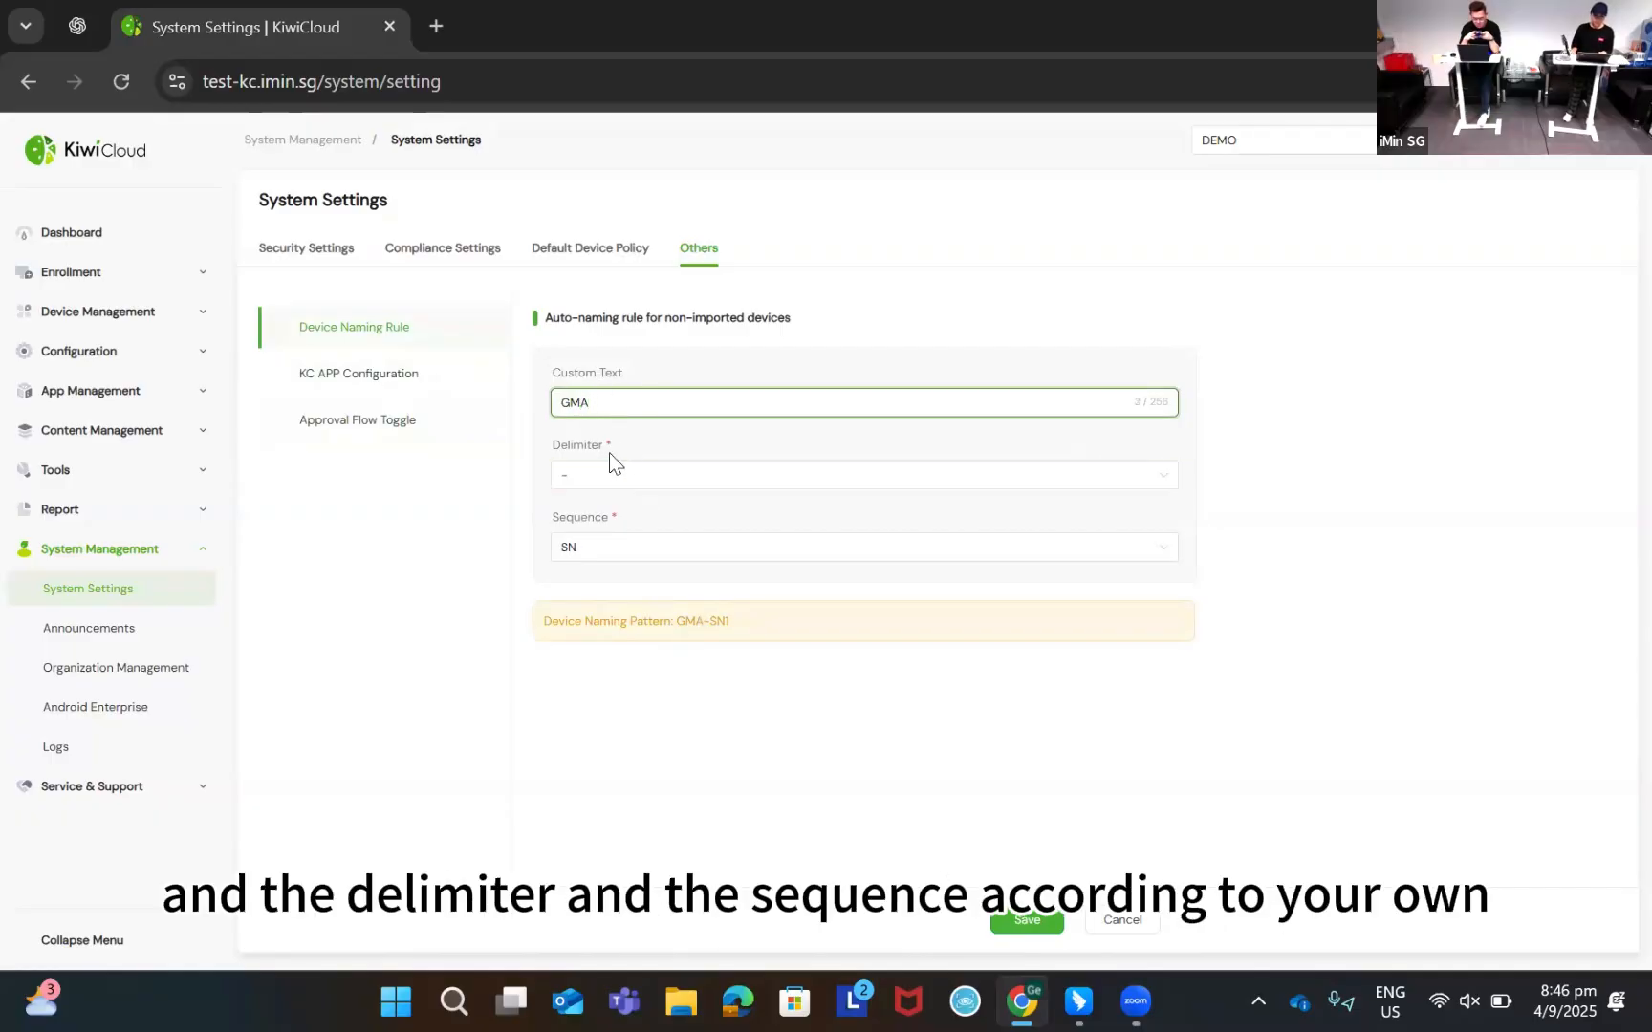
{"action": "left_click", "coordinate": [612, 550]}
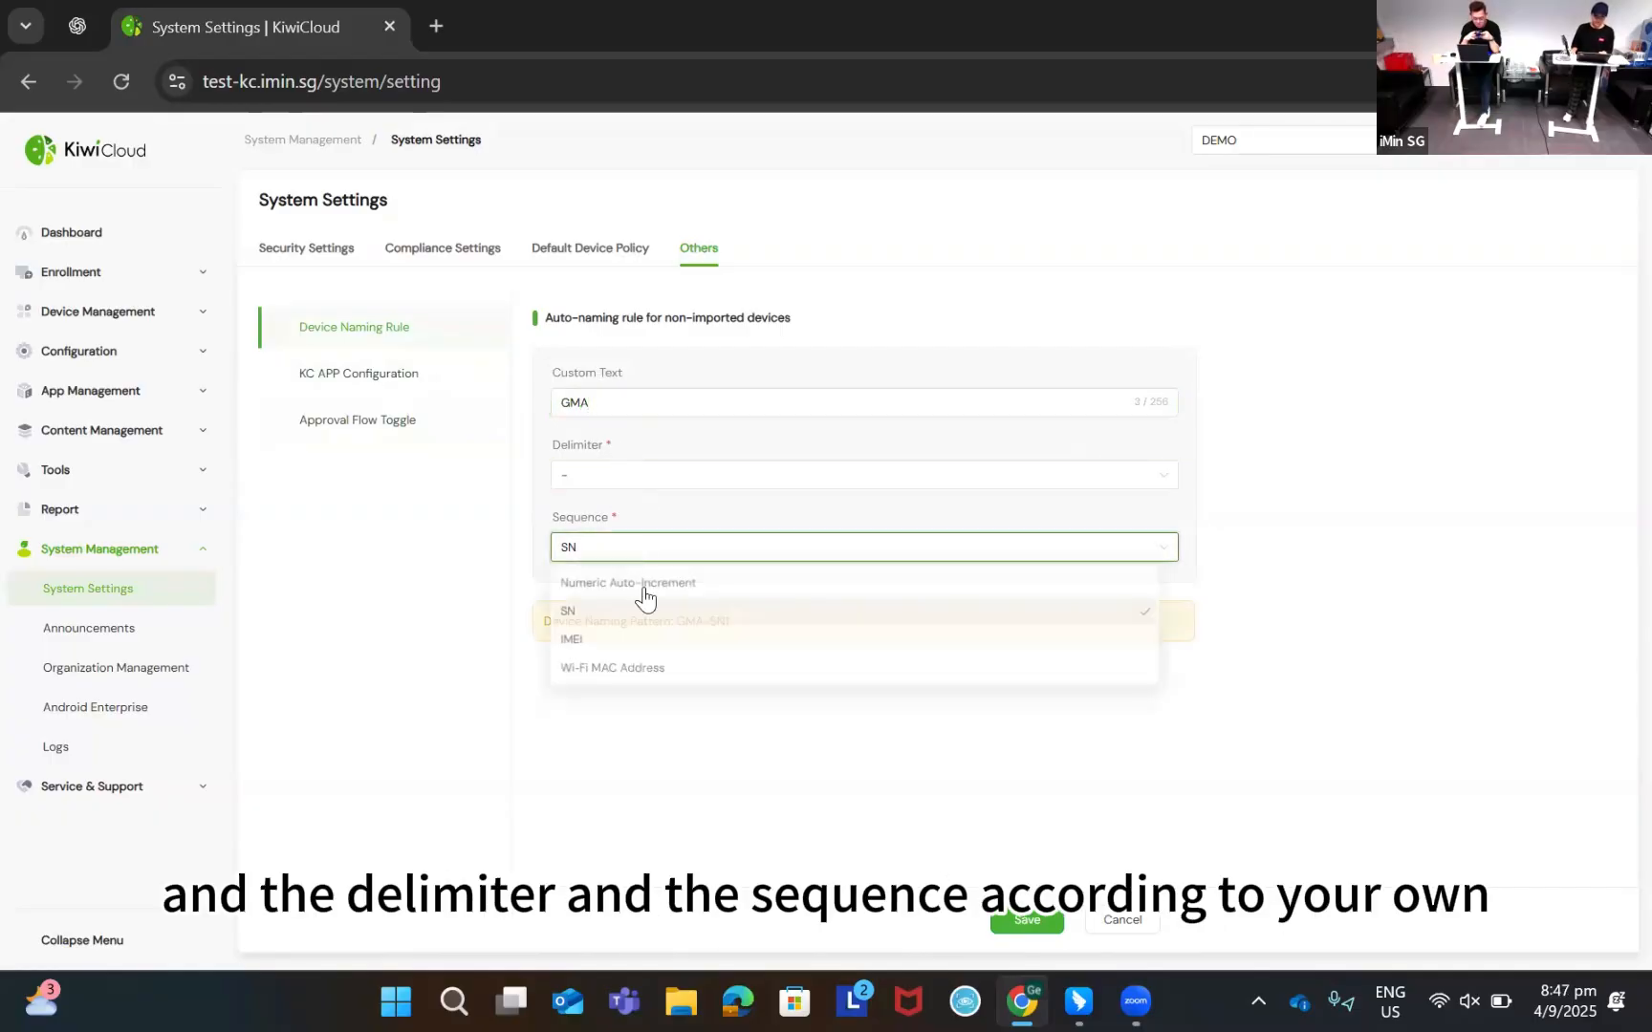
{"action": "left_click", "coordinate": [697, 561]}
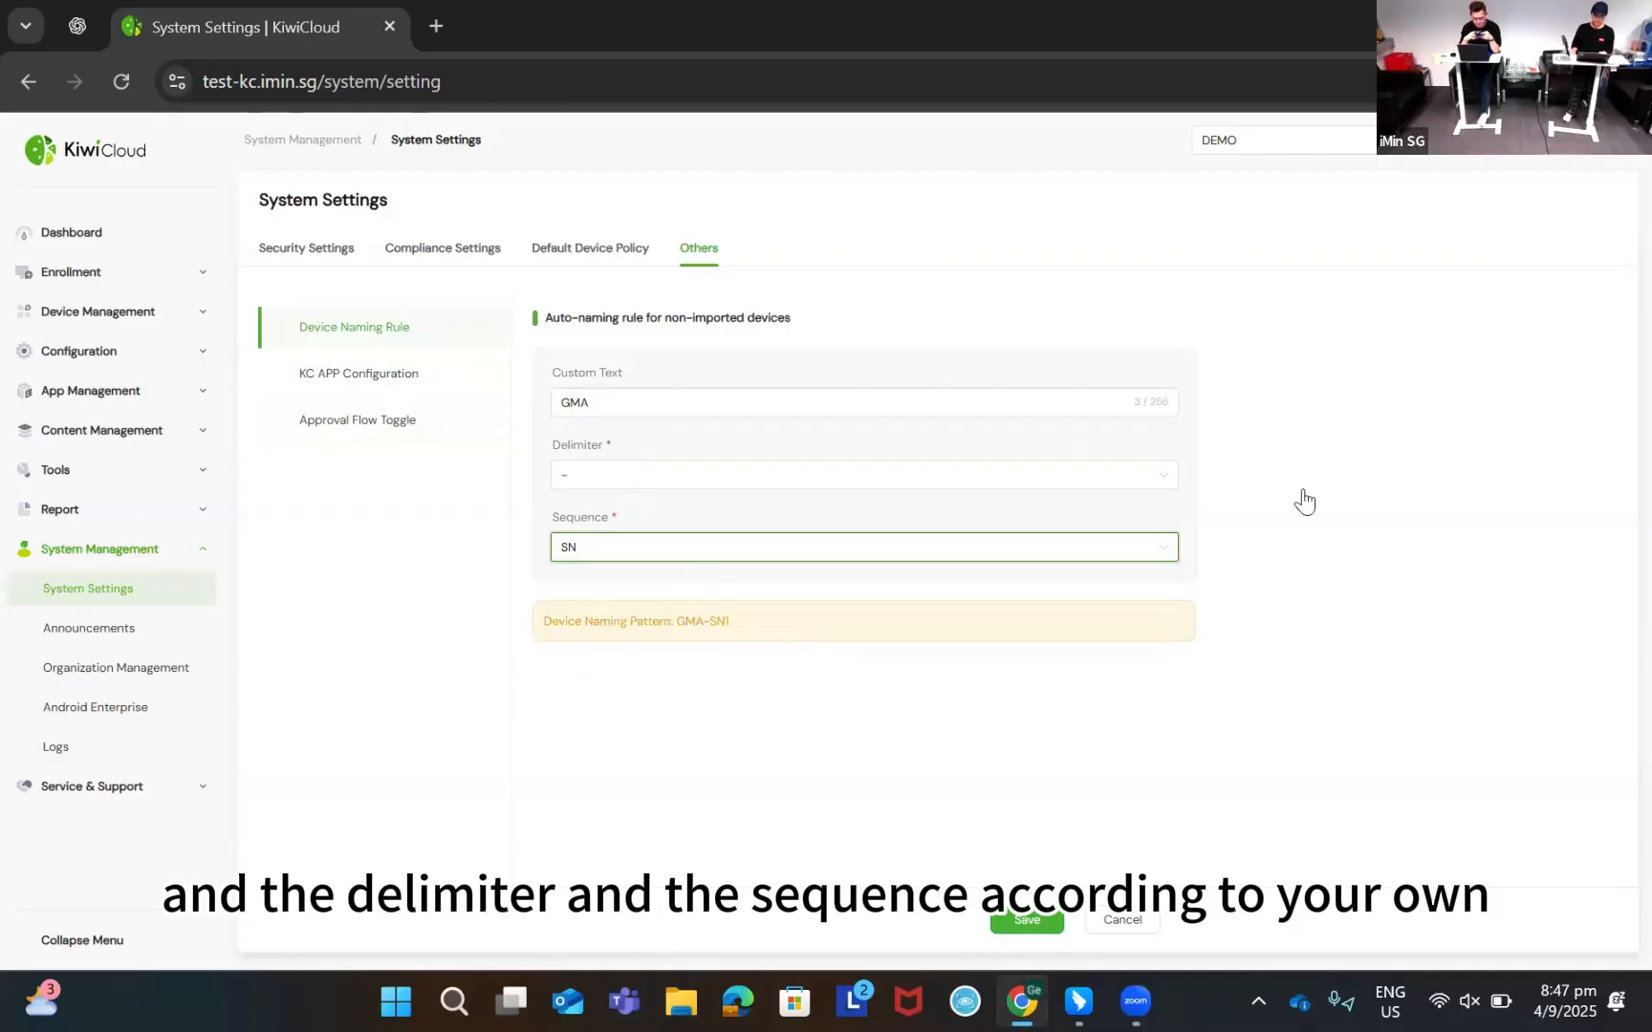
{"action": "left_click", "coordinate": [1169, 574]}
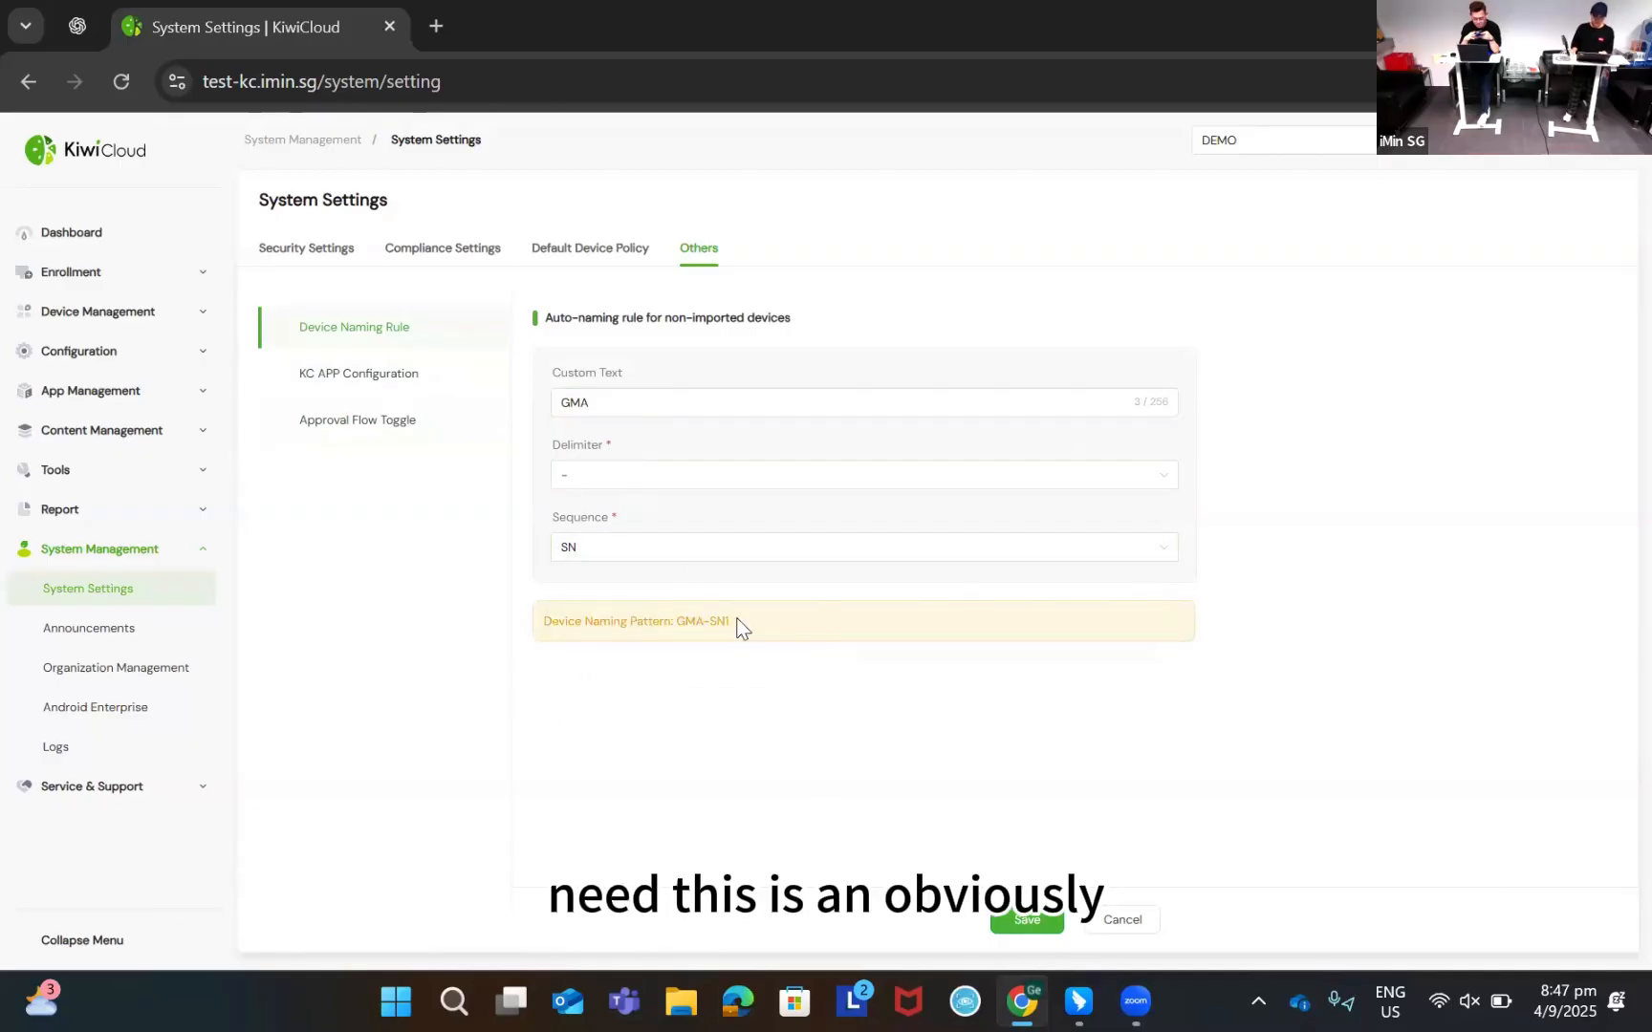
Check the example pattern GMA-SN1, then save and confirm the naming rule
{"action": "left_click_drag", "start_coordinate": [741, 627], "coordinate": [672, 628]}
{"action": "double_click", "coordinate": [701, 626]}
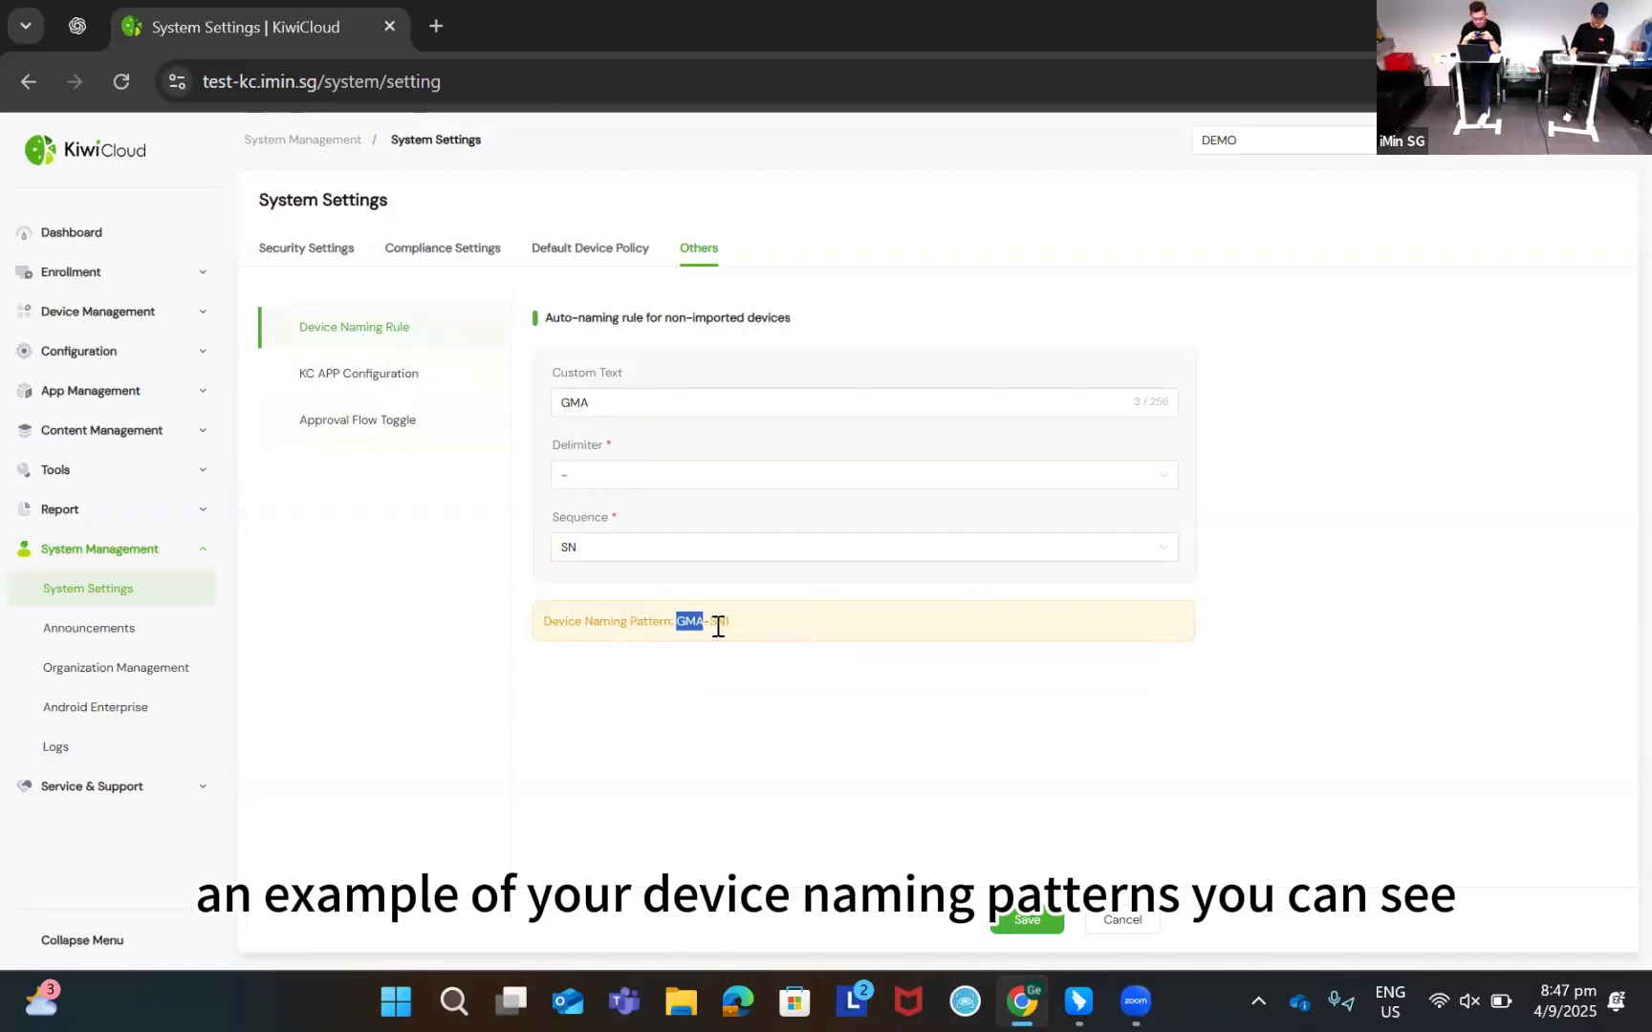
{"action": "left_click", "coordinate": [733, 621]}
{"action": "left_click", "coordinate": [1049, 923]}
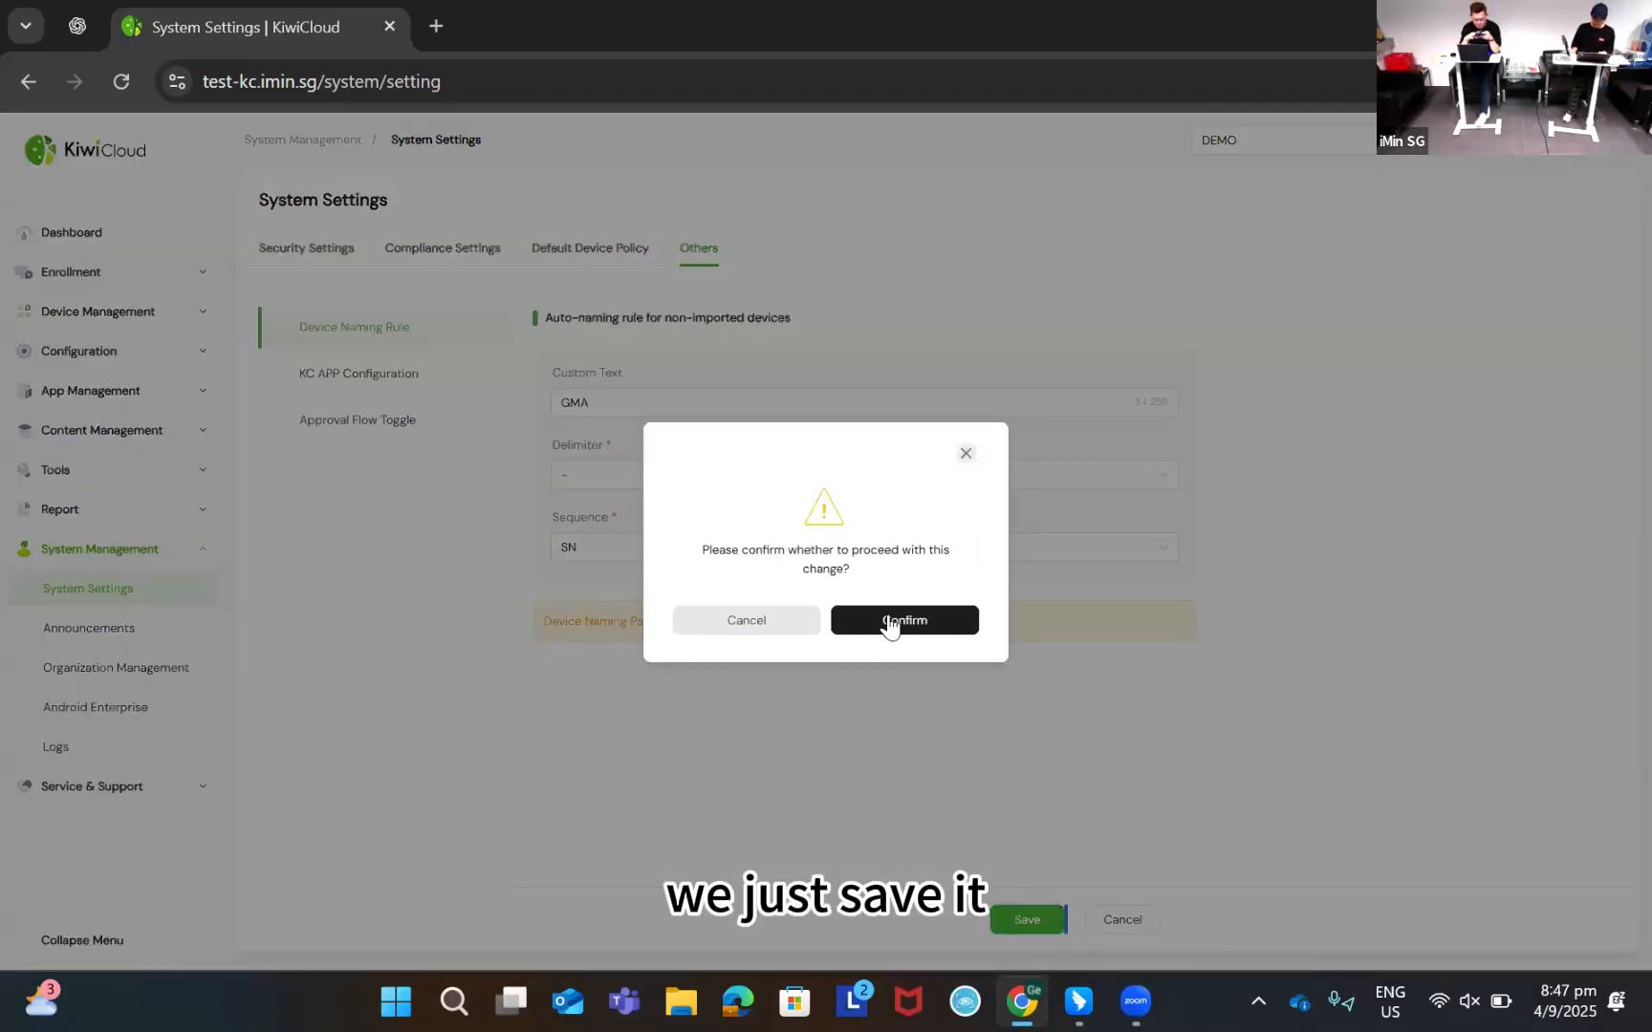
{"action": "left_click", "coordinate": [887, 612]}
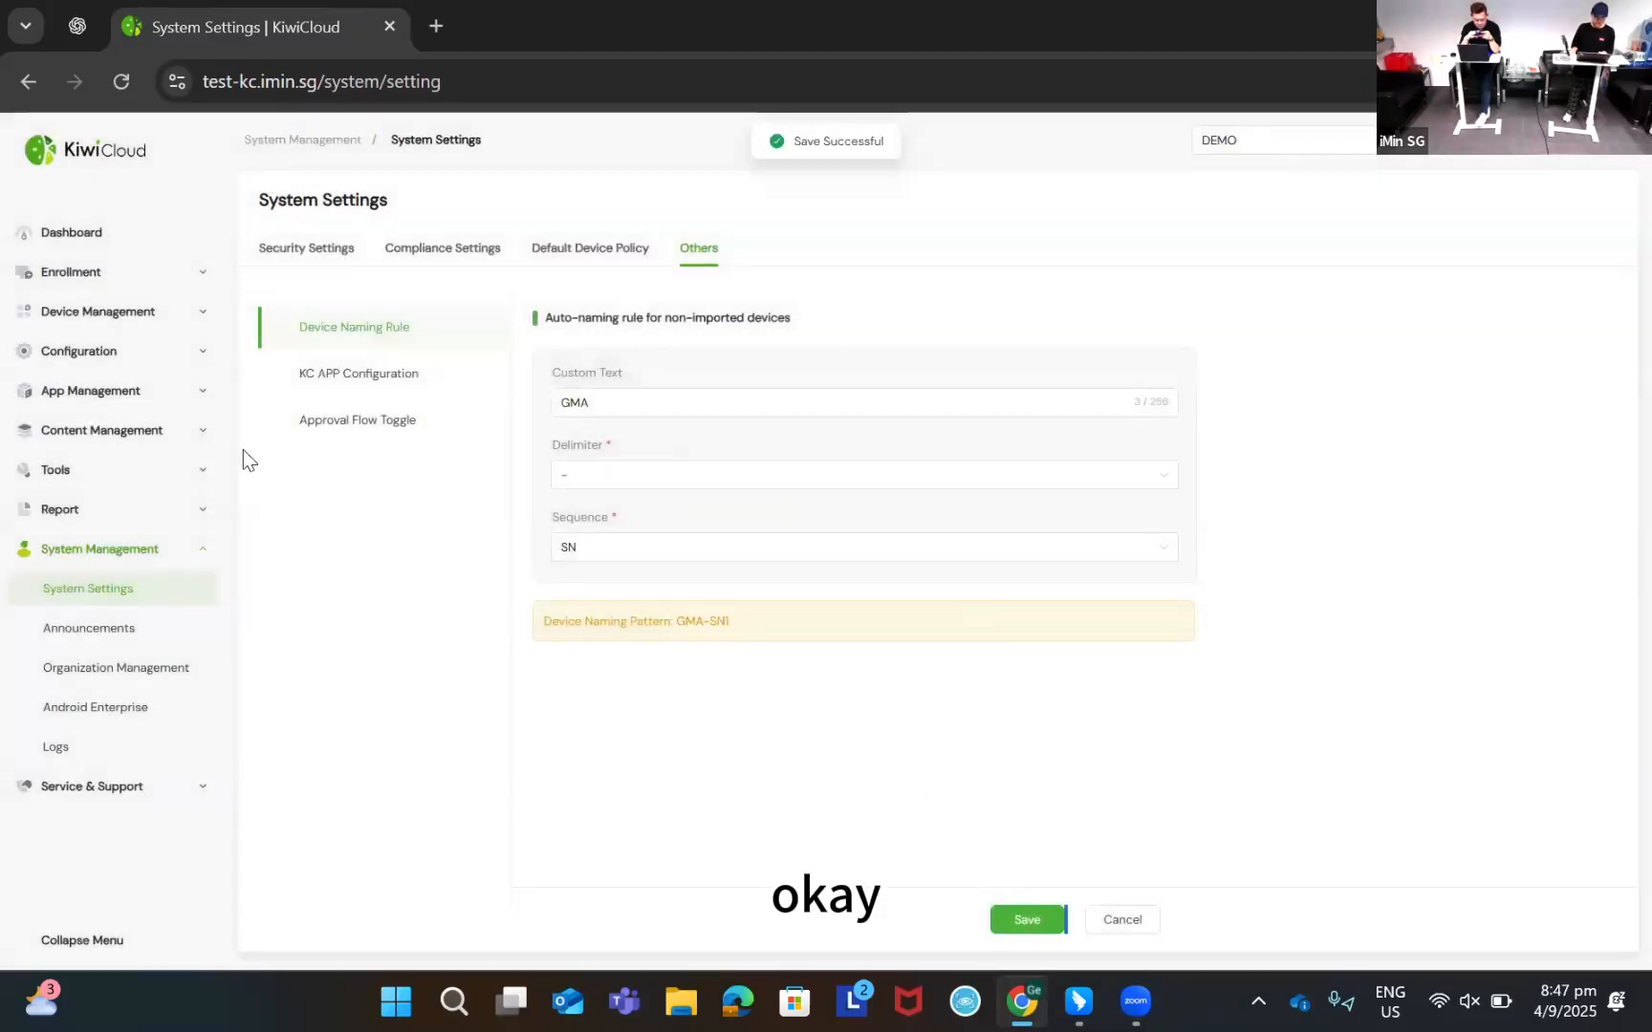
Browse the Default Device Policy's Password, Restrictions and Wi-Fi settings, then return to Compliance Settings
{"action": "left_click", "coordinate": [447, 263]}
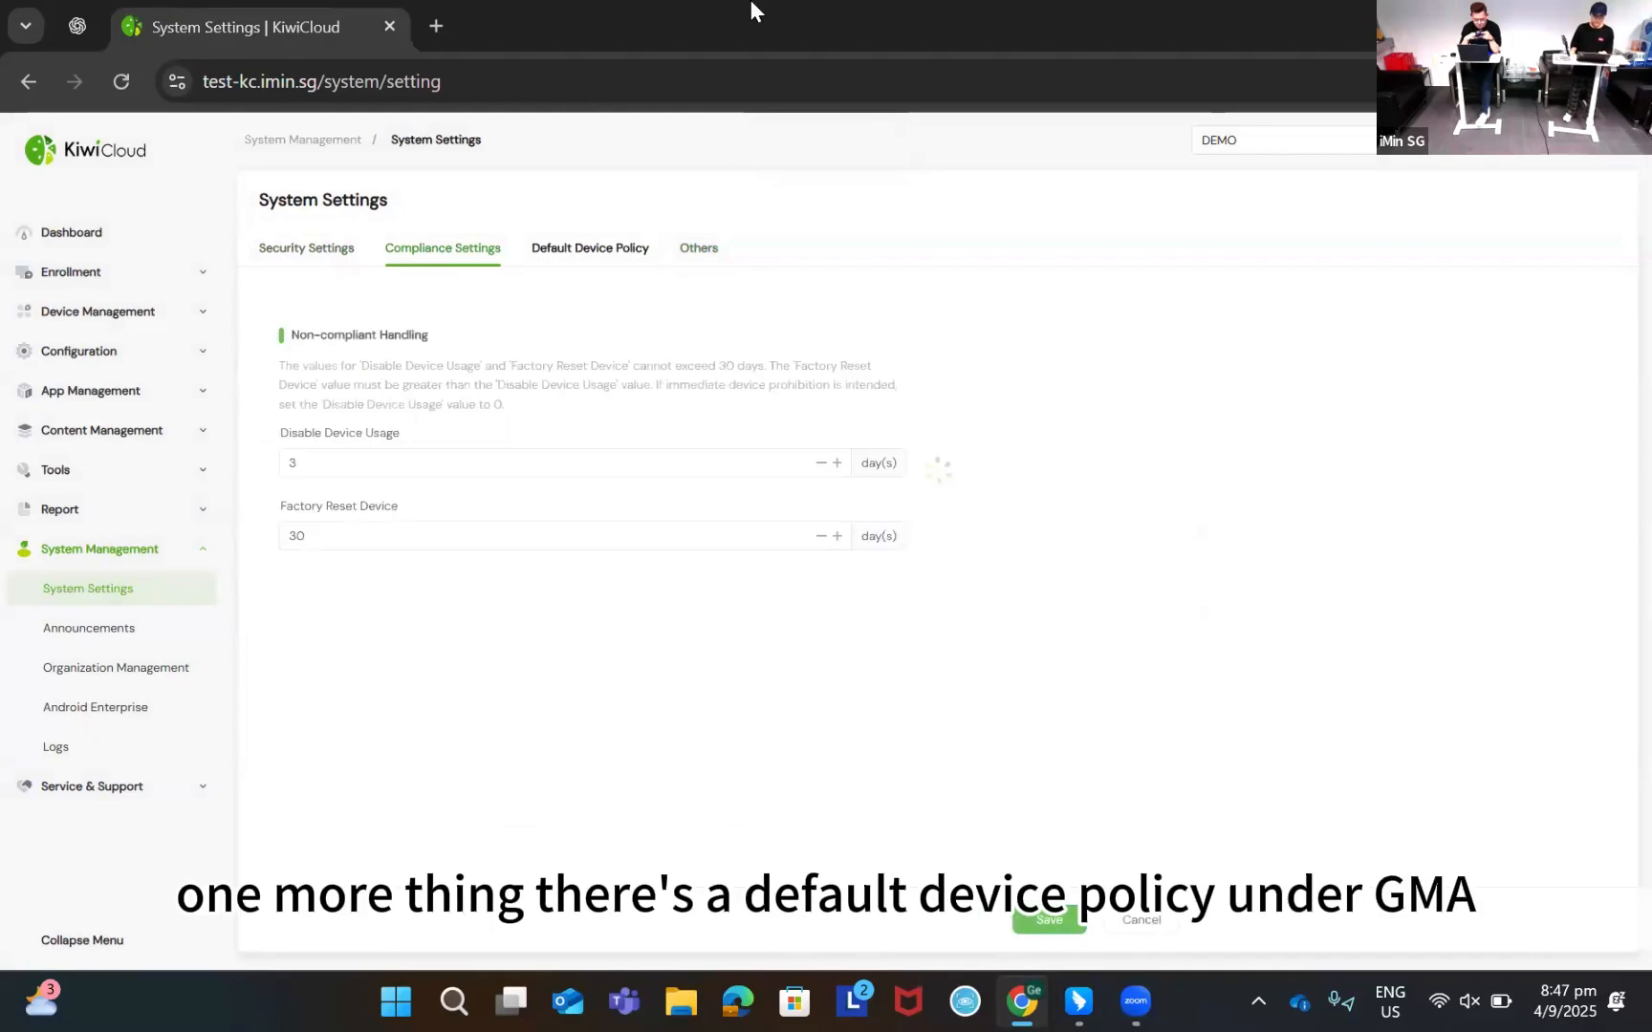
{"action": "left_click", "coordinate": [584, 263]}
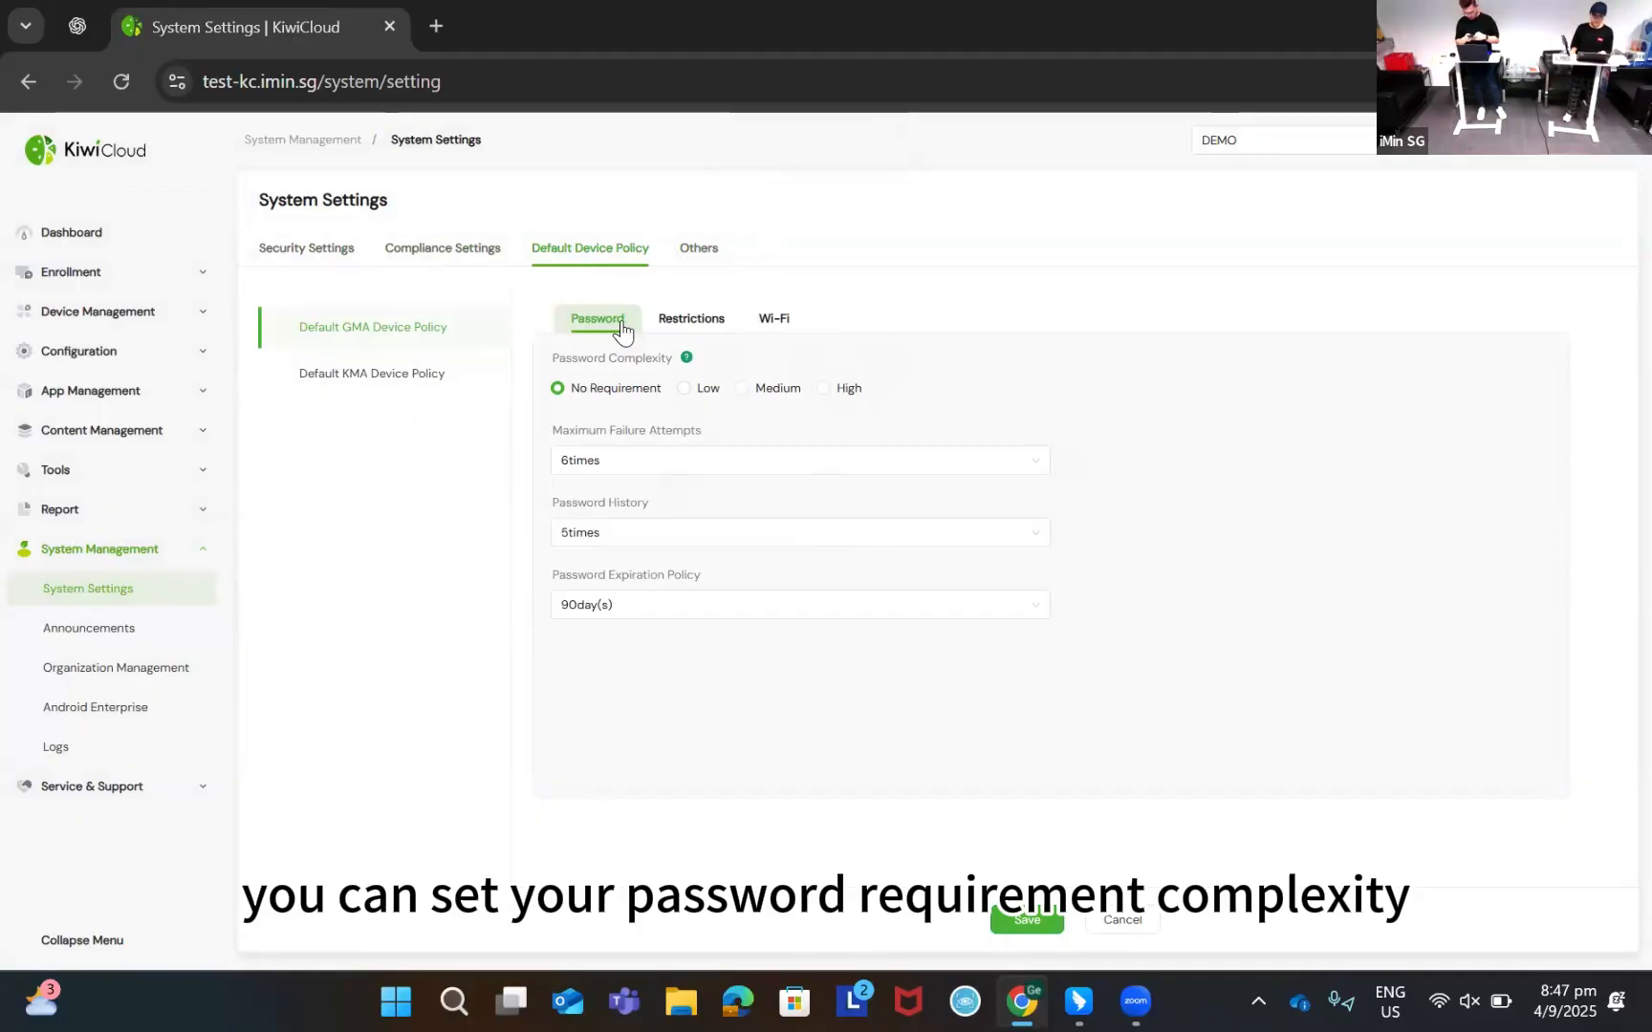
{"action": "left_click", "coordinate": [695, 323]}
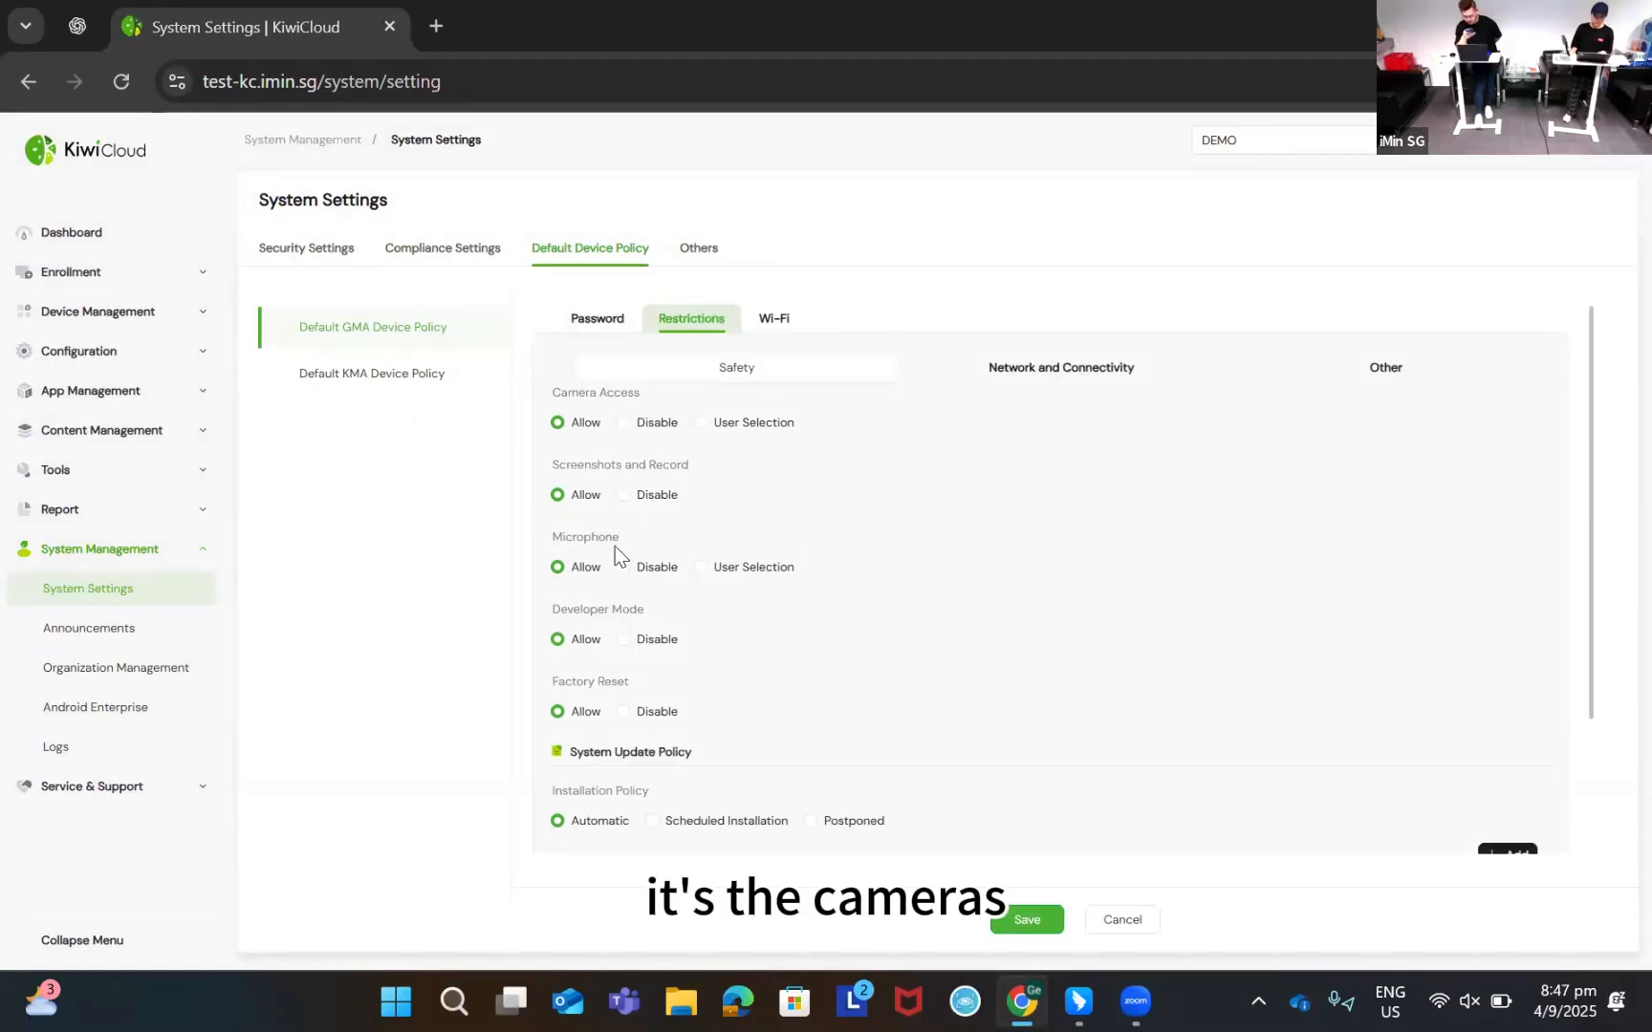
{"action": "scroll", "coordinate": [626, 612], "scroll_direction": "down", "scroll_amount": 3}
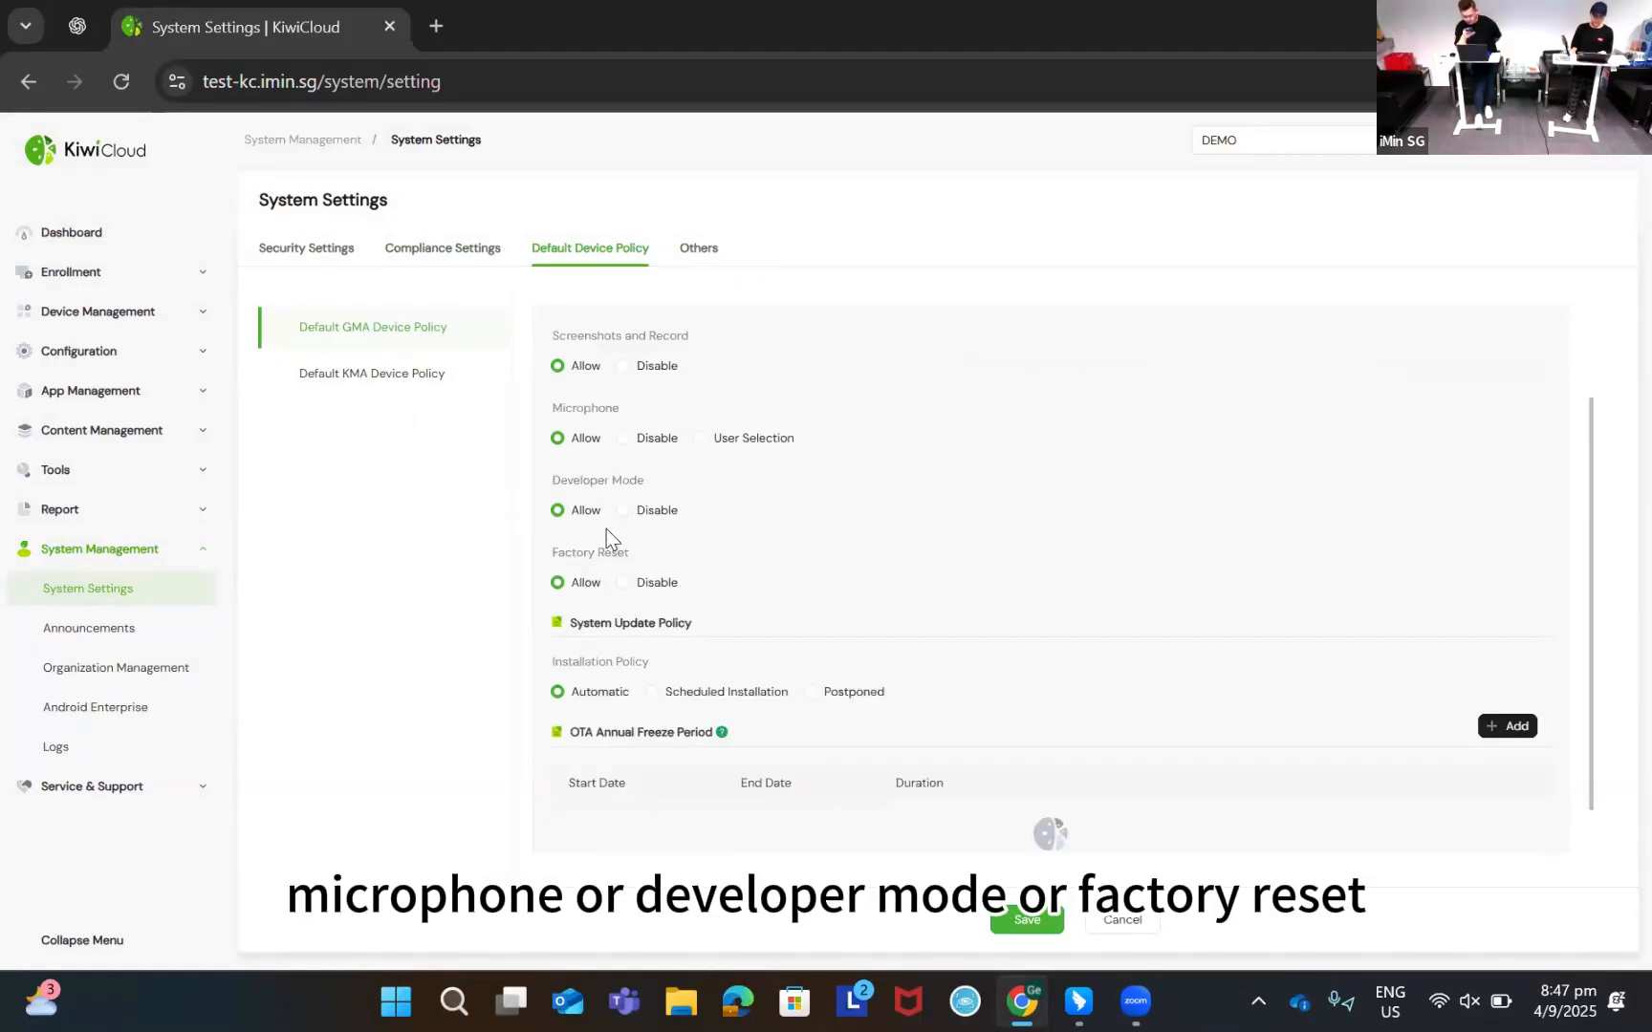
{"action": "scroll", "coordinate": [709, 606], "scroll_direction": "up", "scroll_amount": 3}
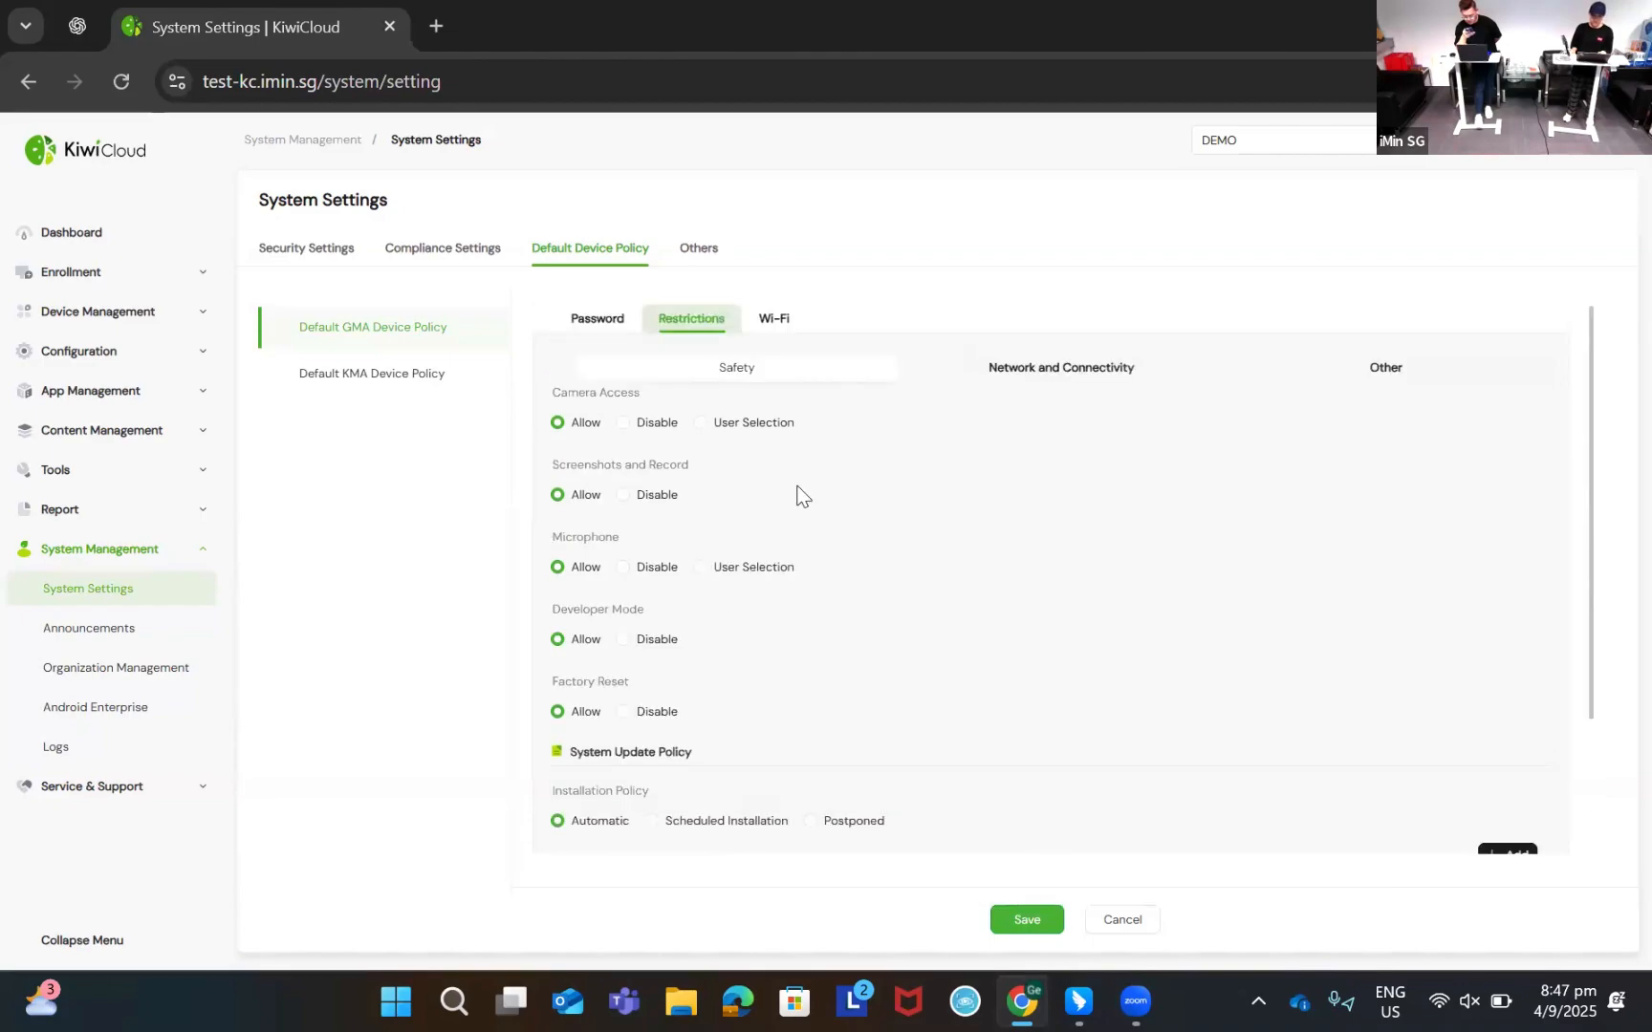
{"action": "left_click", "coordinate": [774, 325]}
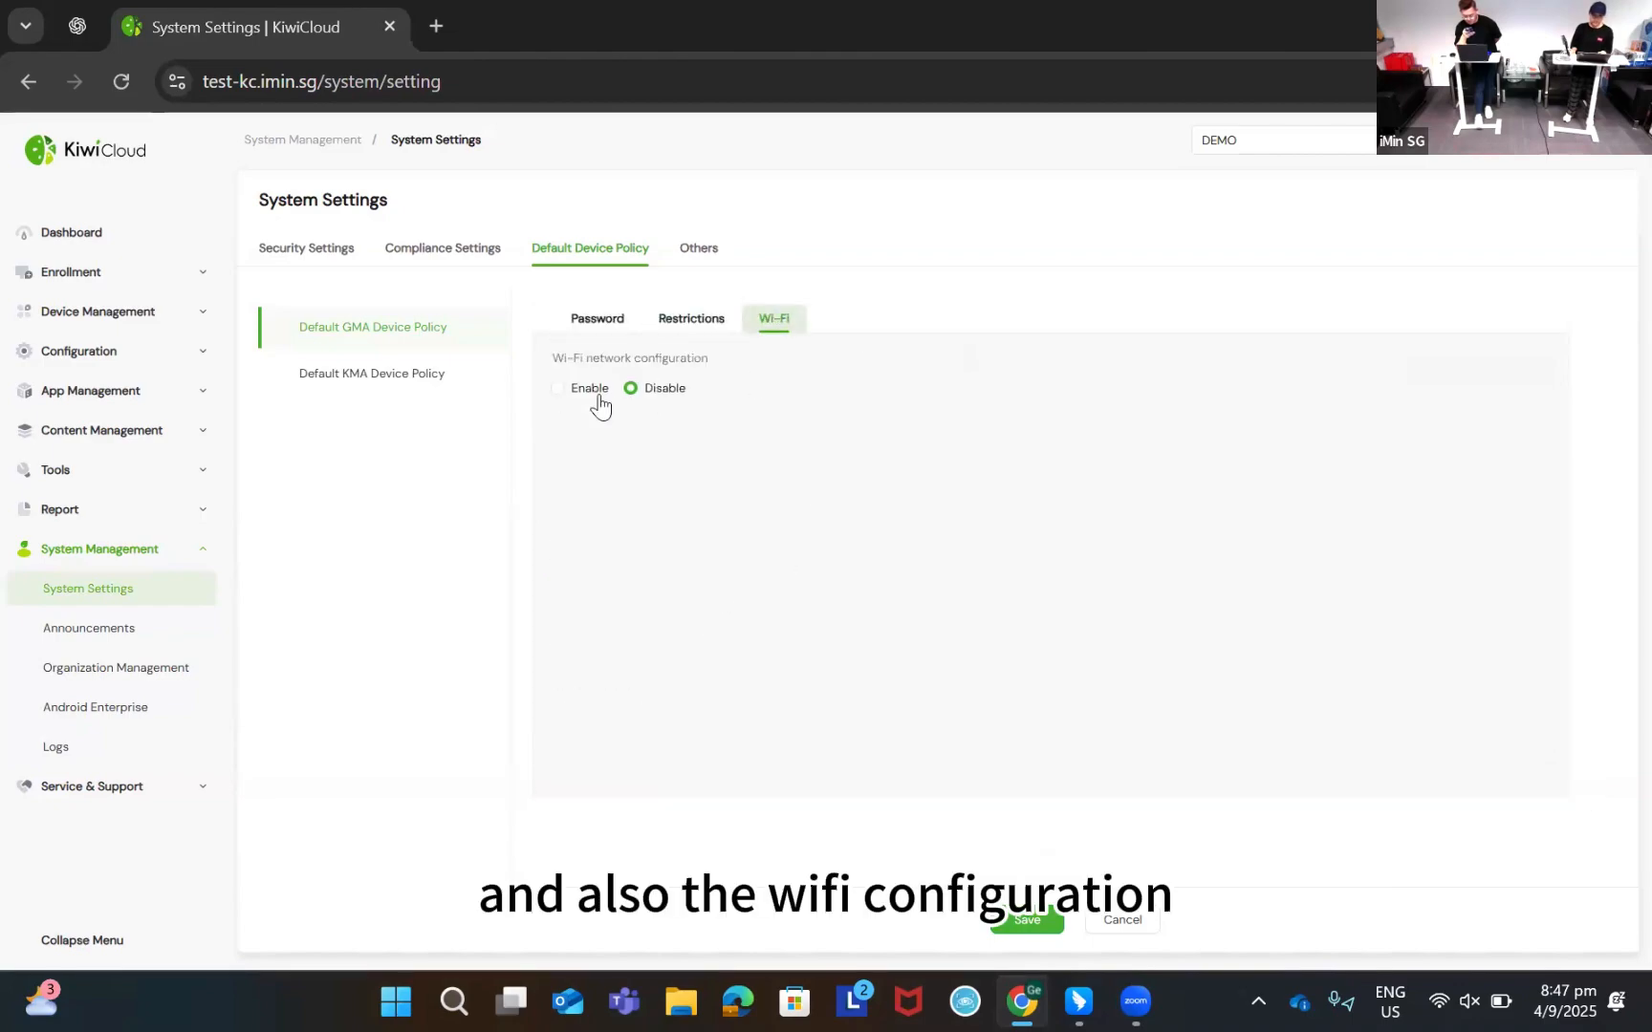
{"action": "left_click", "coordinate": [462, 264]}
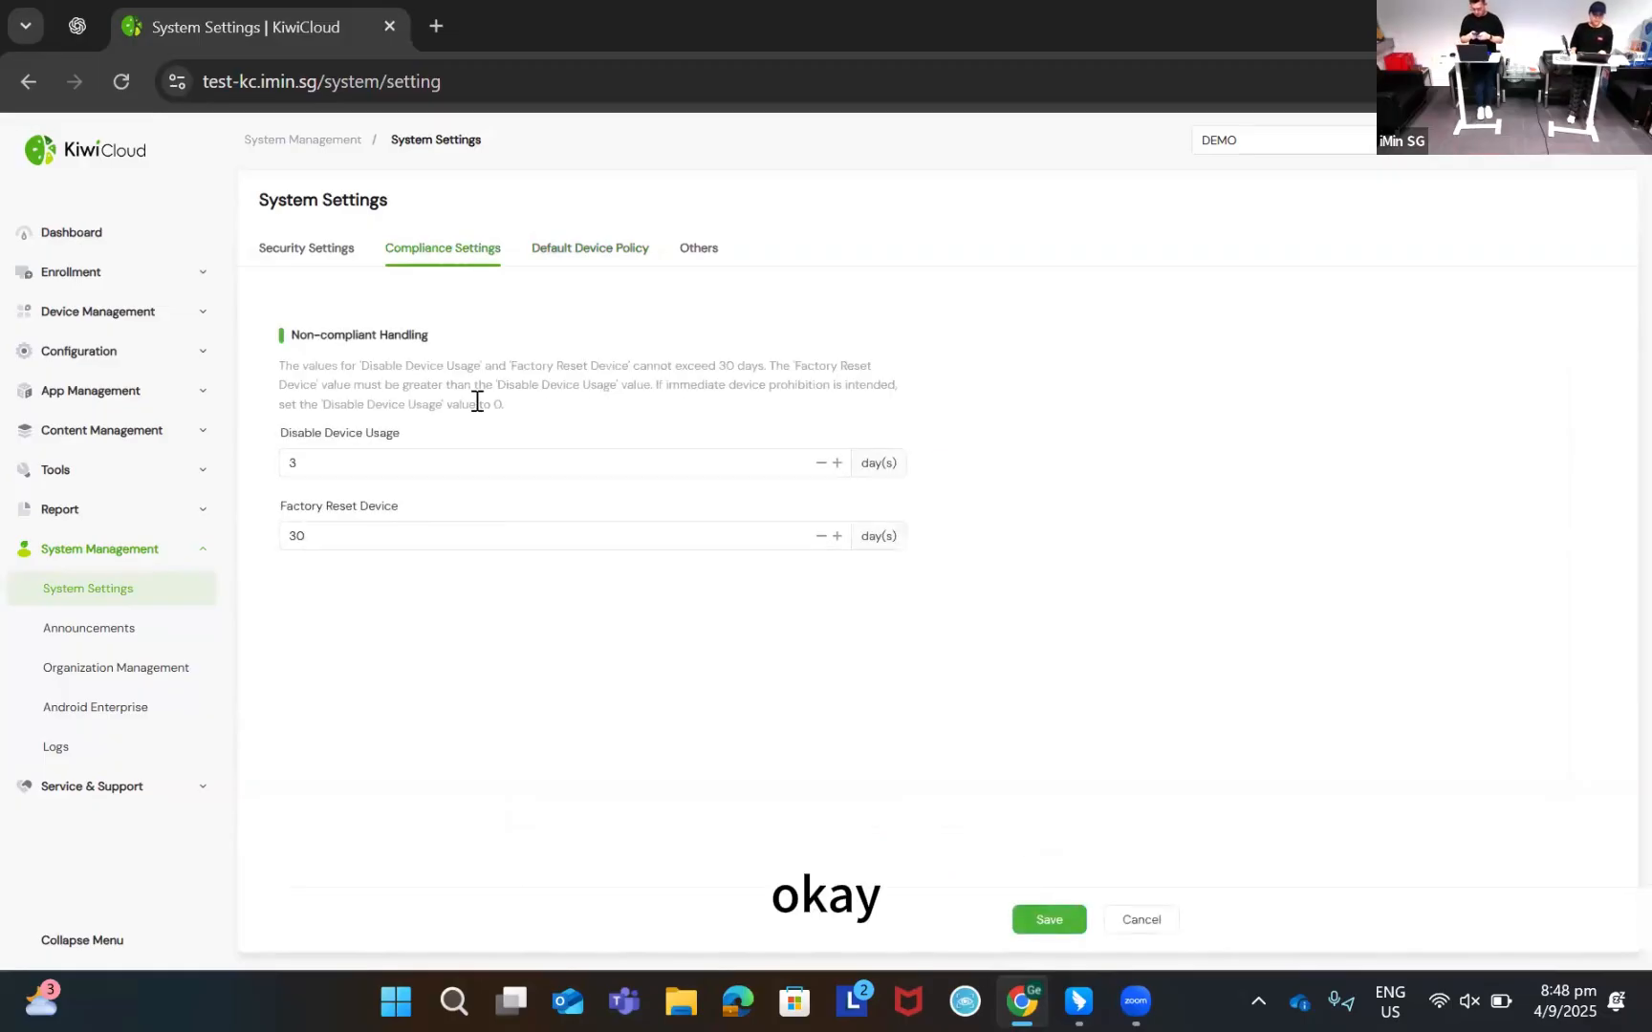
{"action": "left_click_drag", "start_coordinate": [292, 337], "coordinate": [544, 369]}
{"action": "left_click", "coordinate": [405, 336]}
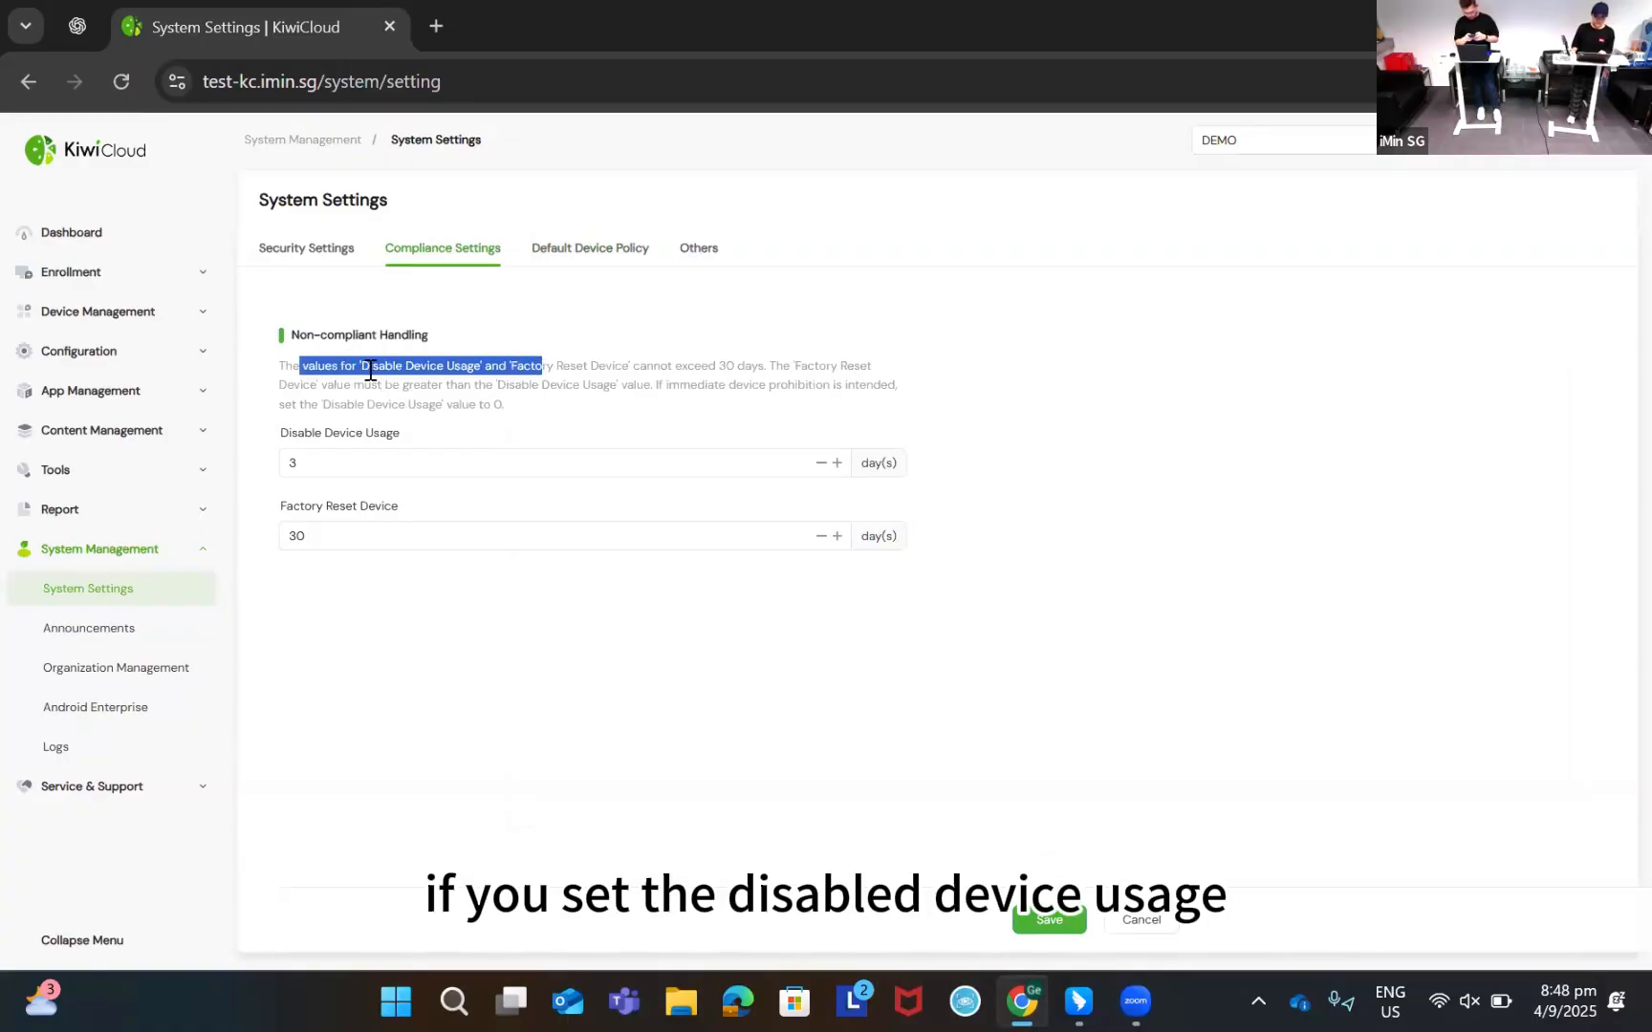
{"action": "double_click", "coordinate": [459, 384]}
{"action": "left_click_drag", "start_coordinate": [520, 365], "coordinate": [760, 368]}
{"action": "left_click", "coordinate": [755, 370]}
{"action": "double_click", "coordinate": [755, 370]}
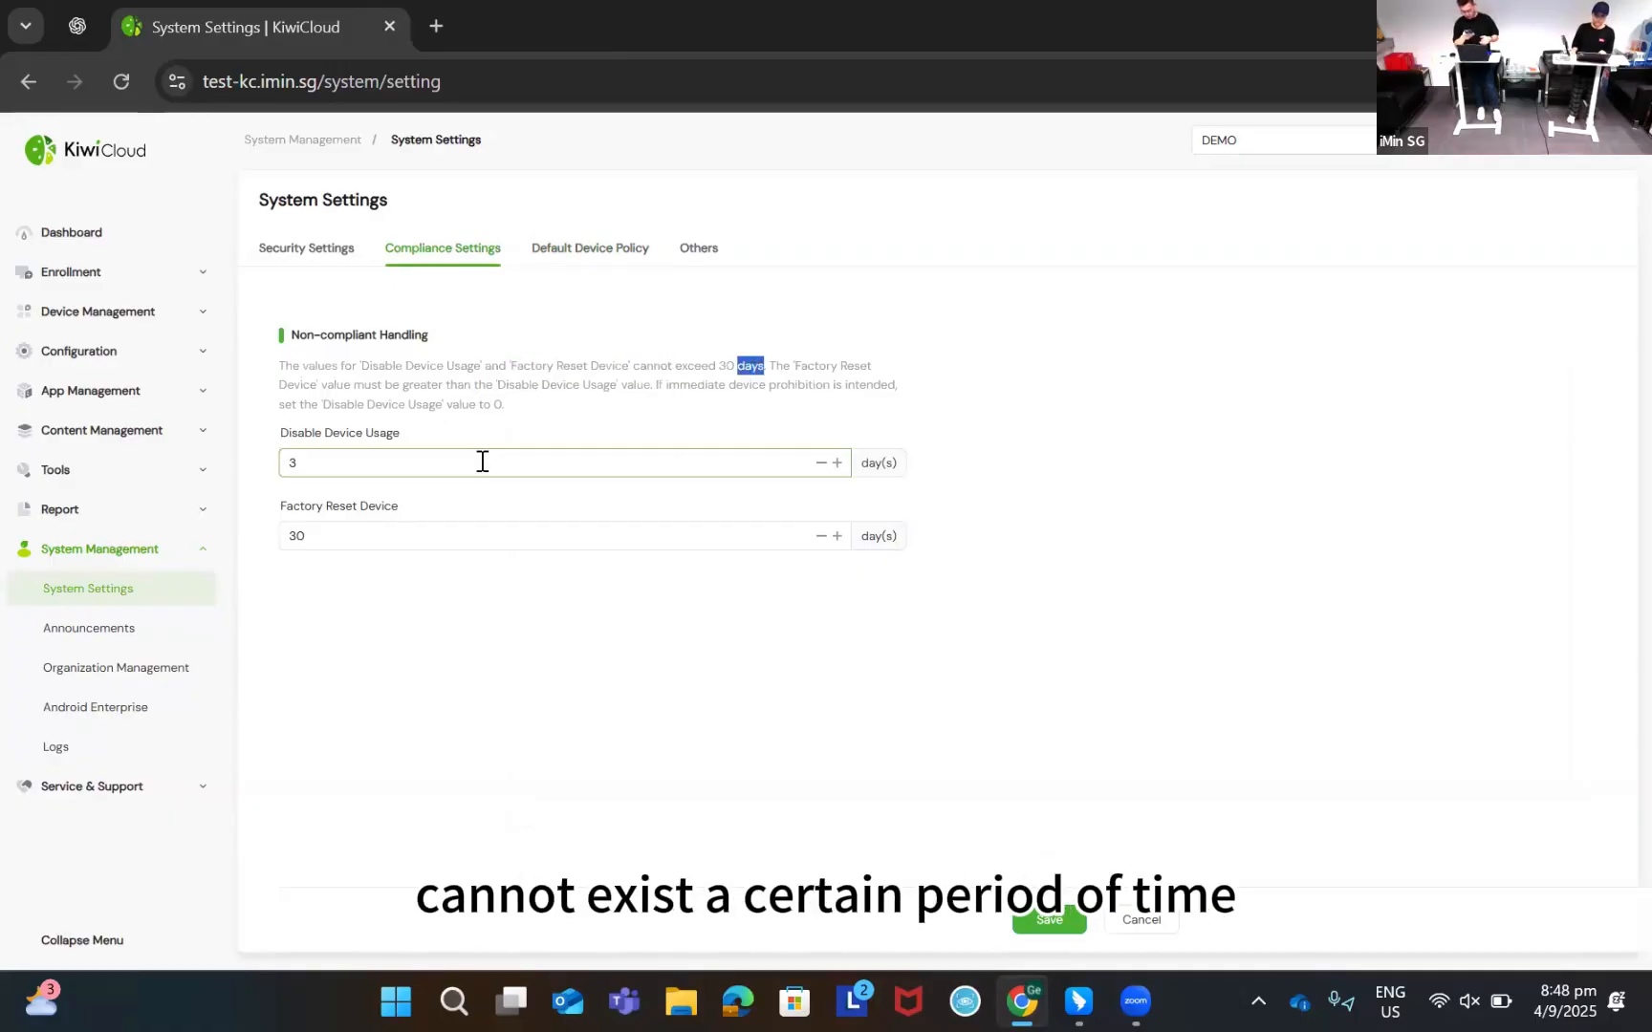
{"action": "left_click", "coordinate": [478, 460]}
{"action": "left_click", "coordinate": [378, 539]}
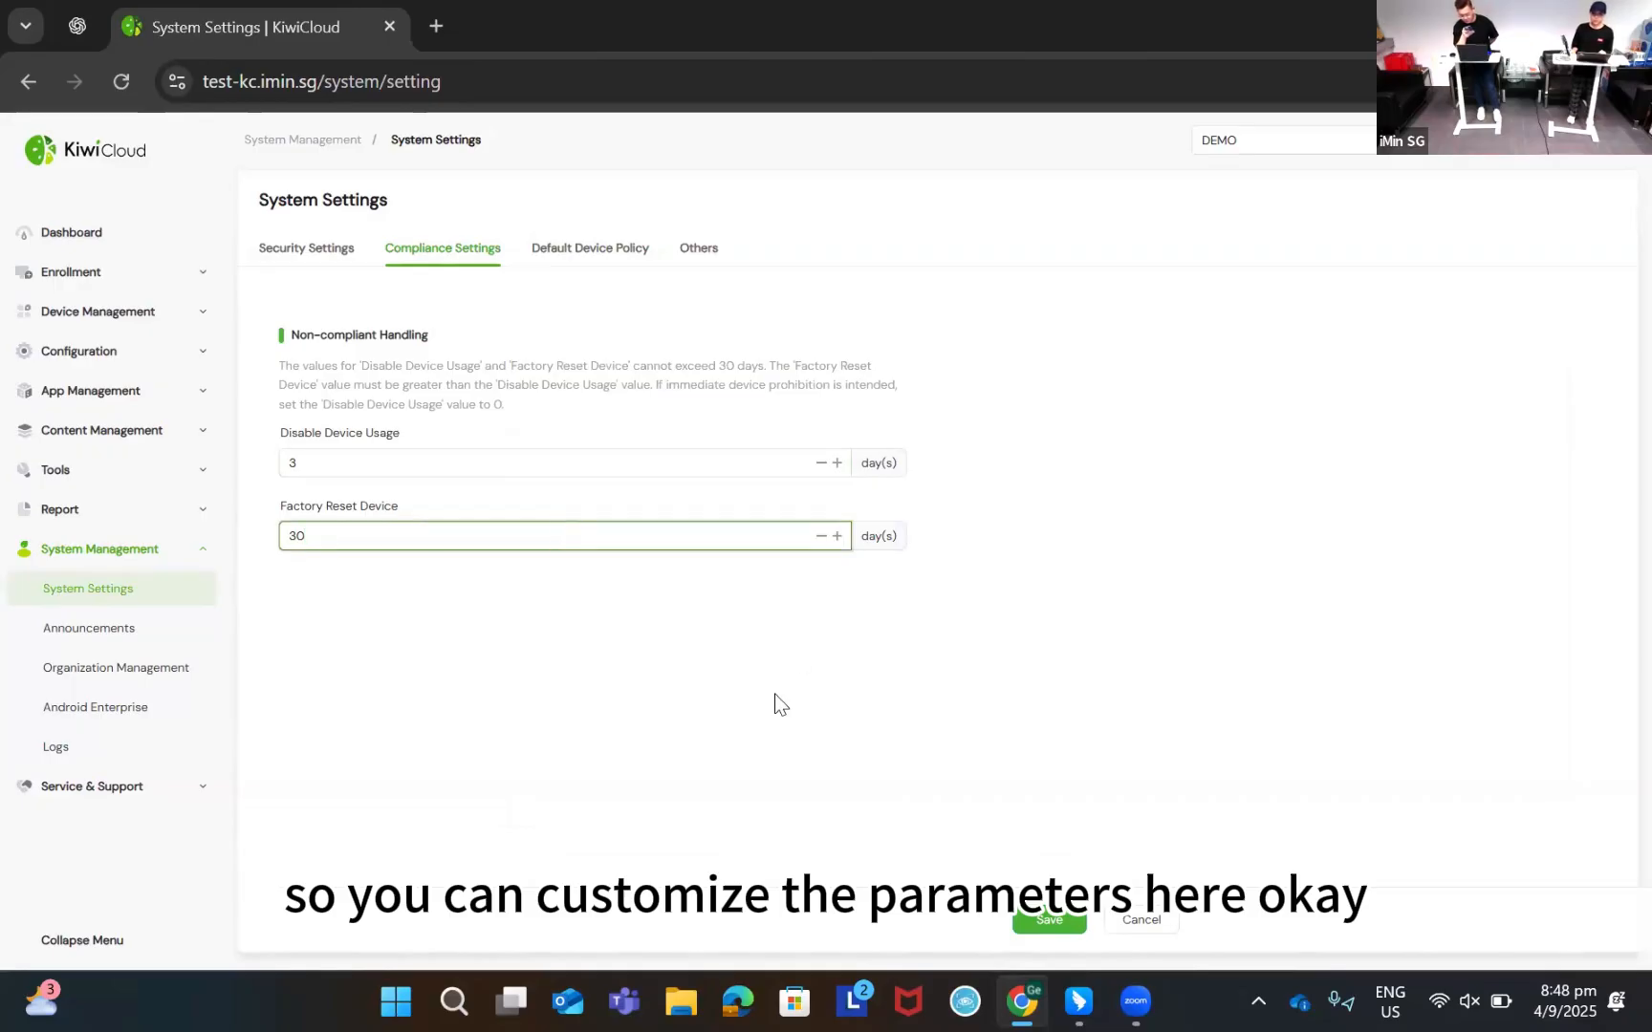
{"action": "left_click", "coordinate": [670, 702]}
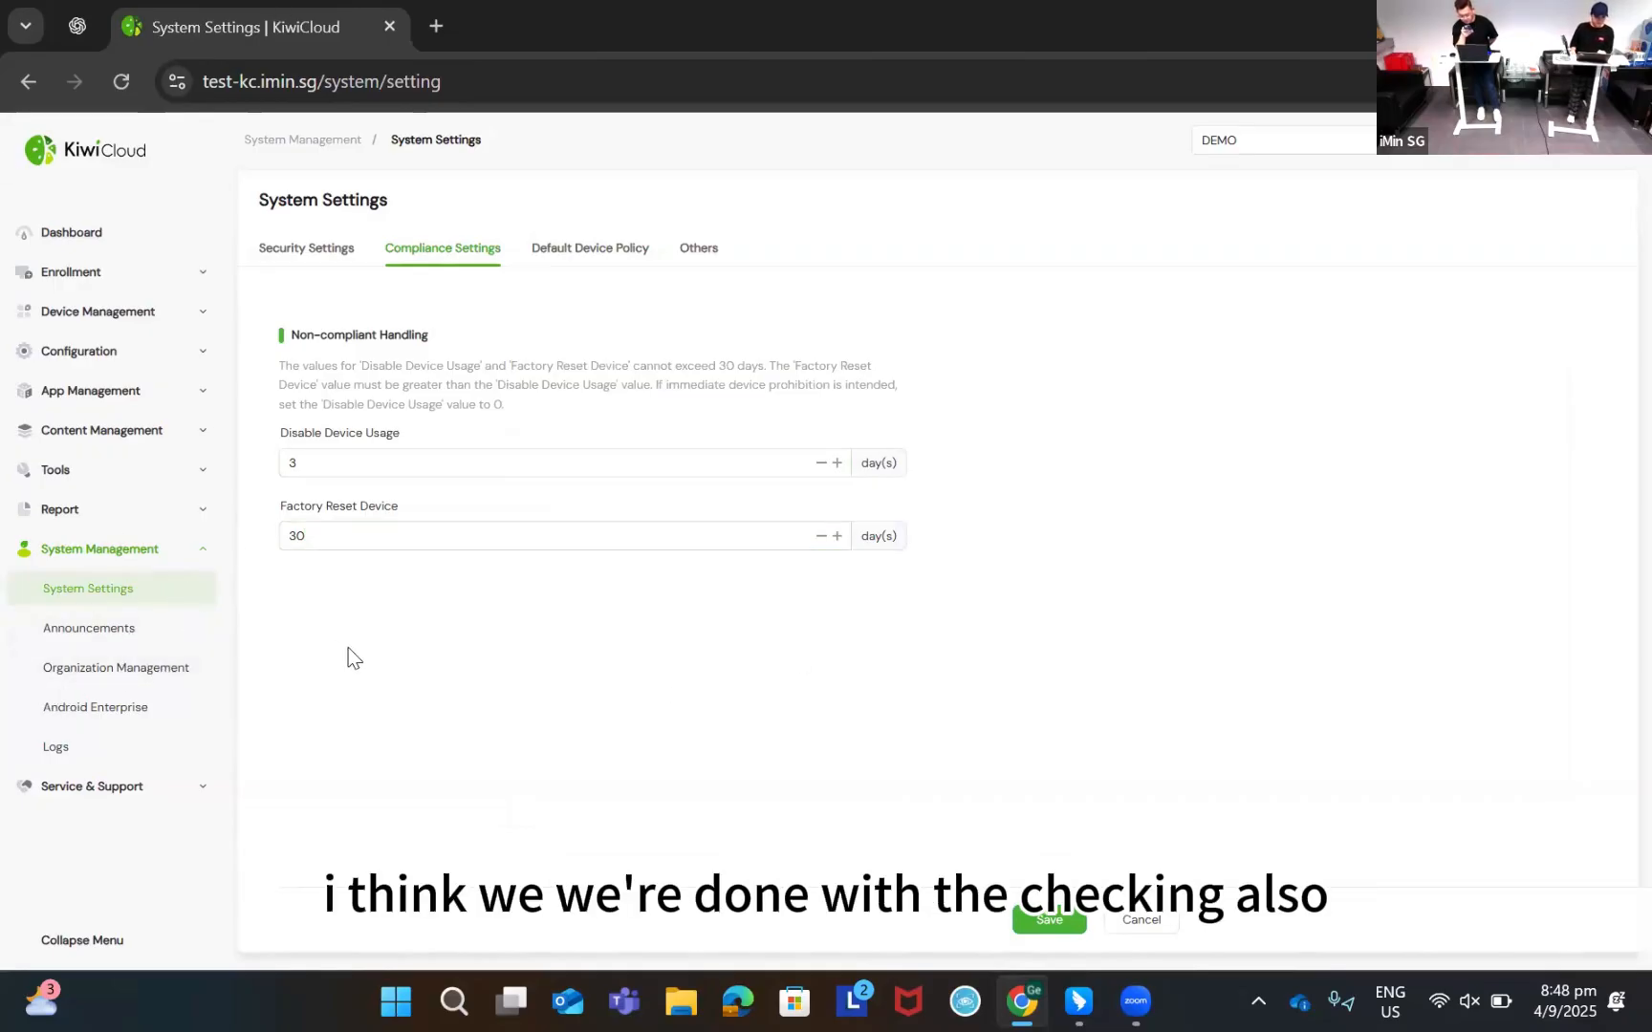
Show the Android Enterprise binding details under System Management
{"action": "left_click", "coordinate": [170, 719]}
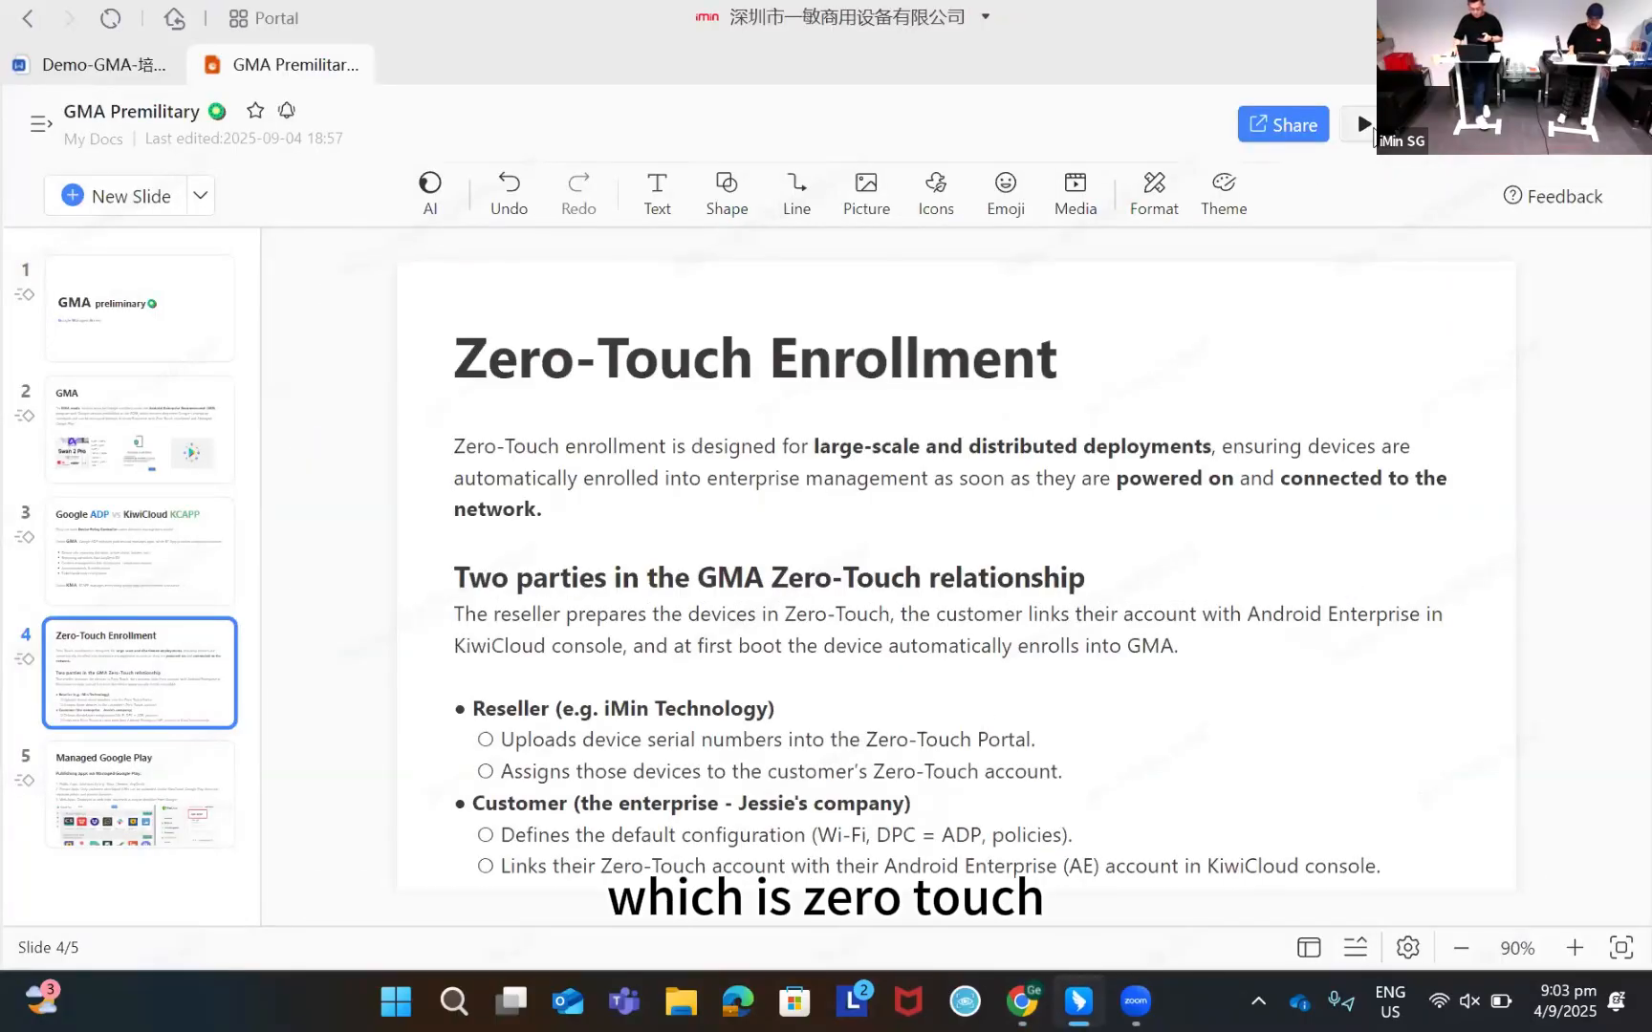
Present slide 4, Zero-Touch Enrollment, full screen and close the Windows Media Player window
{"action": "left_click", "coordinate": [1364, 126]}
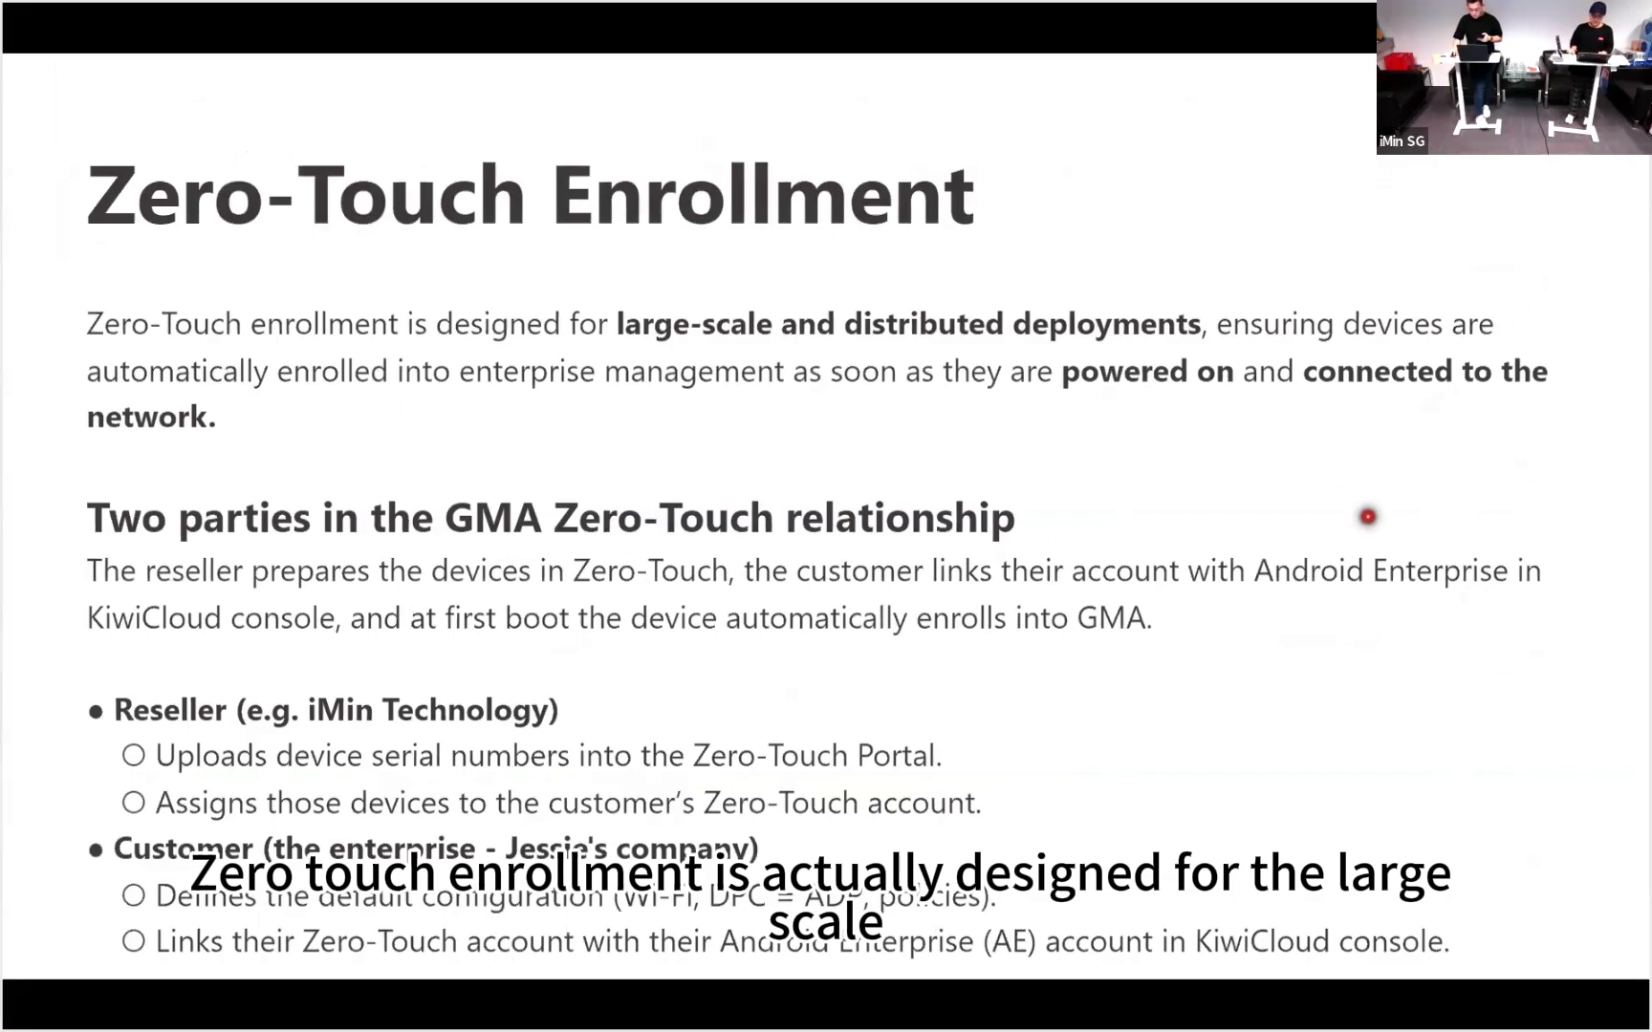
{"action": "key", "text": "XF86AudioMedia"}
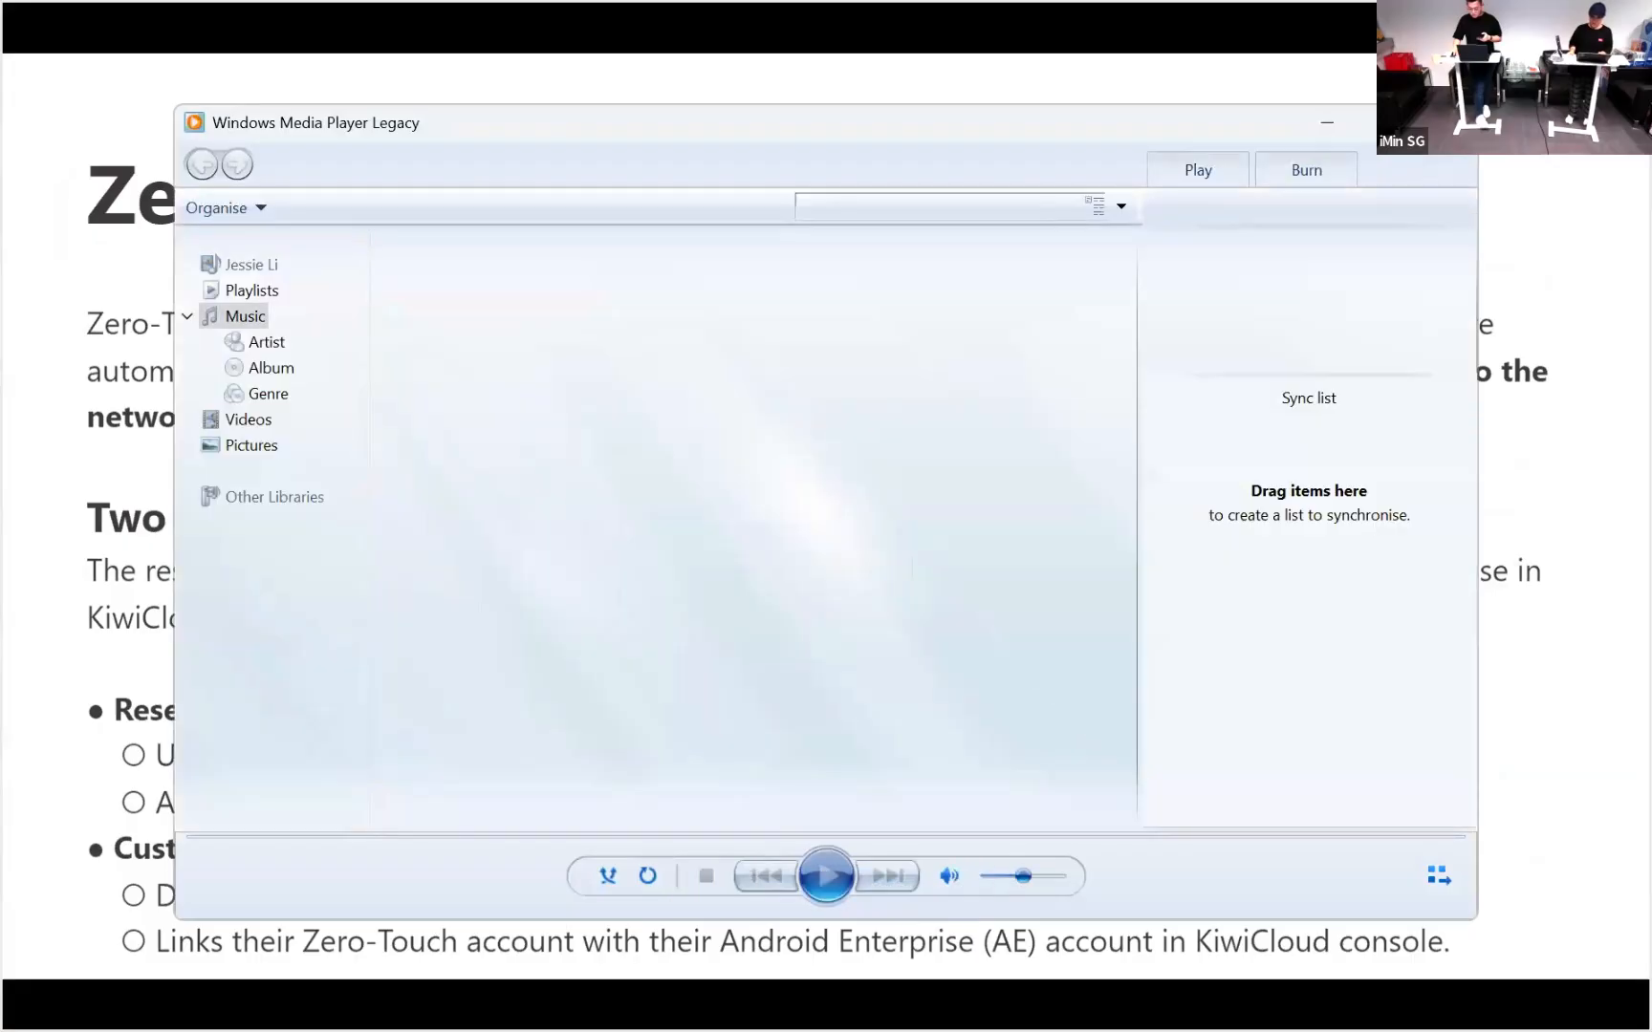
{"action": "left_click", "coordinate": [1448, 124]}
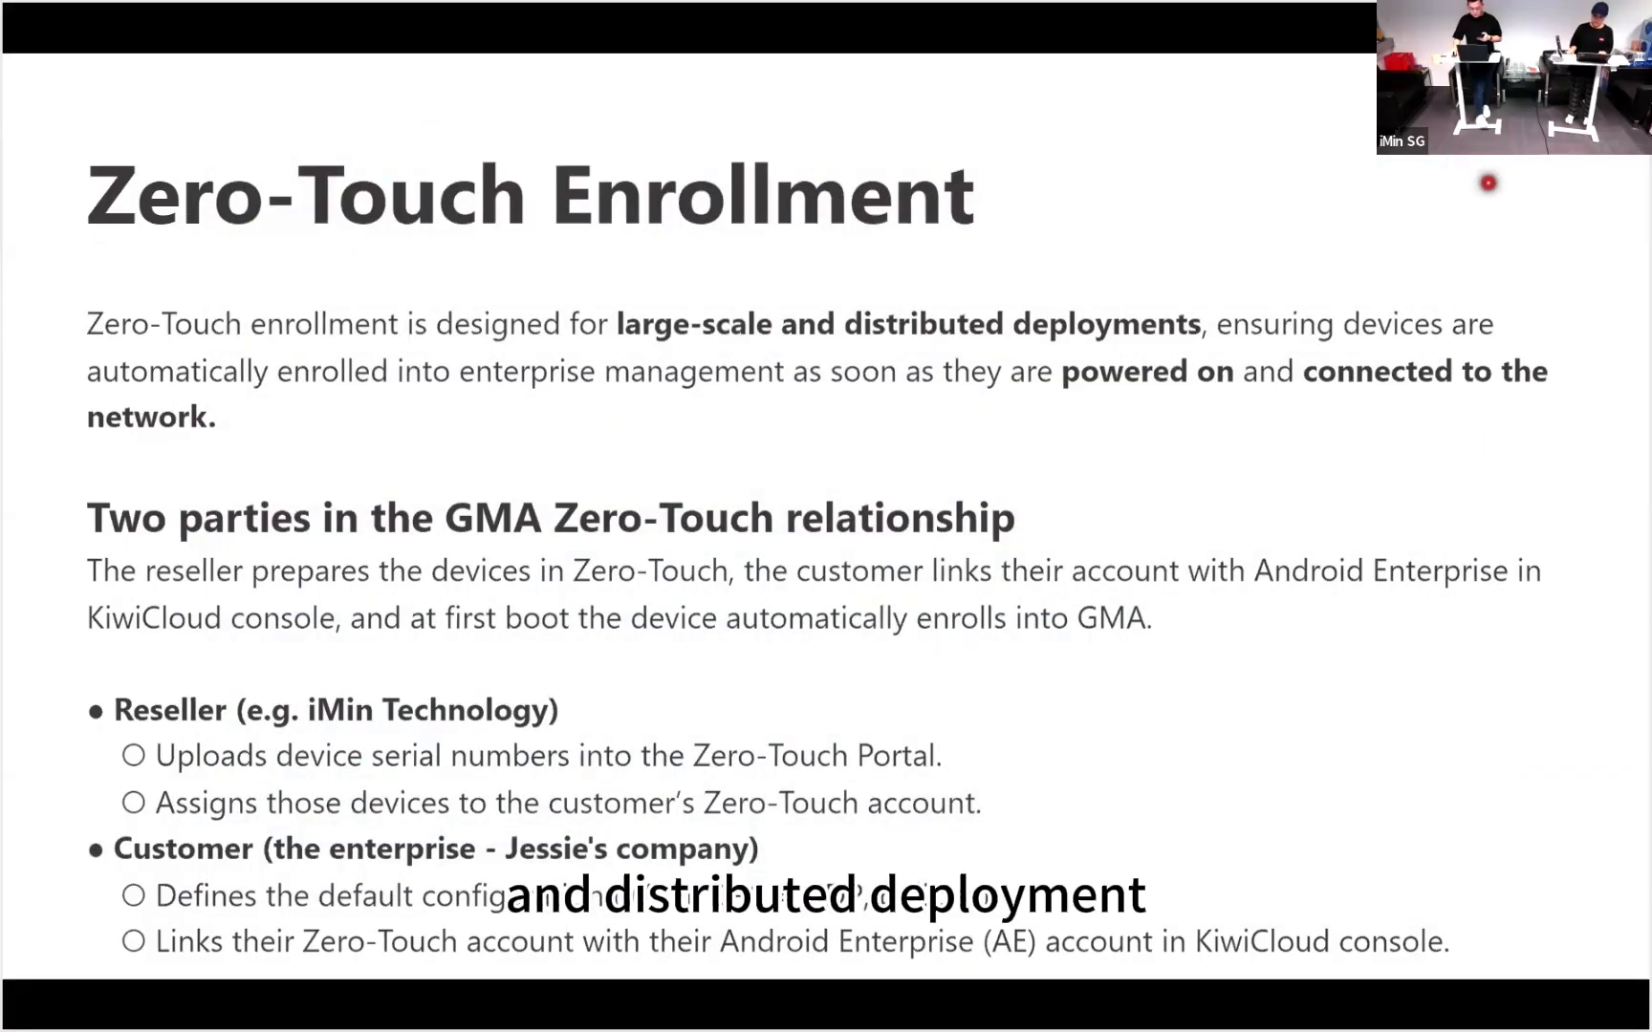
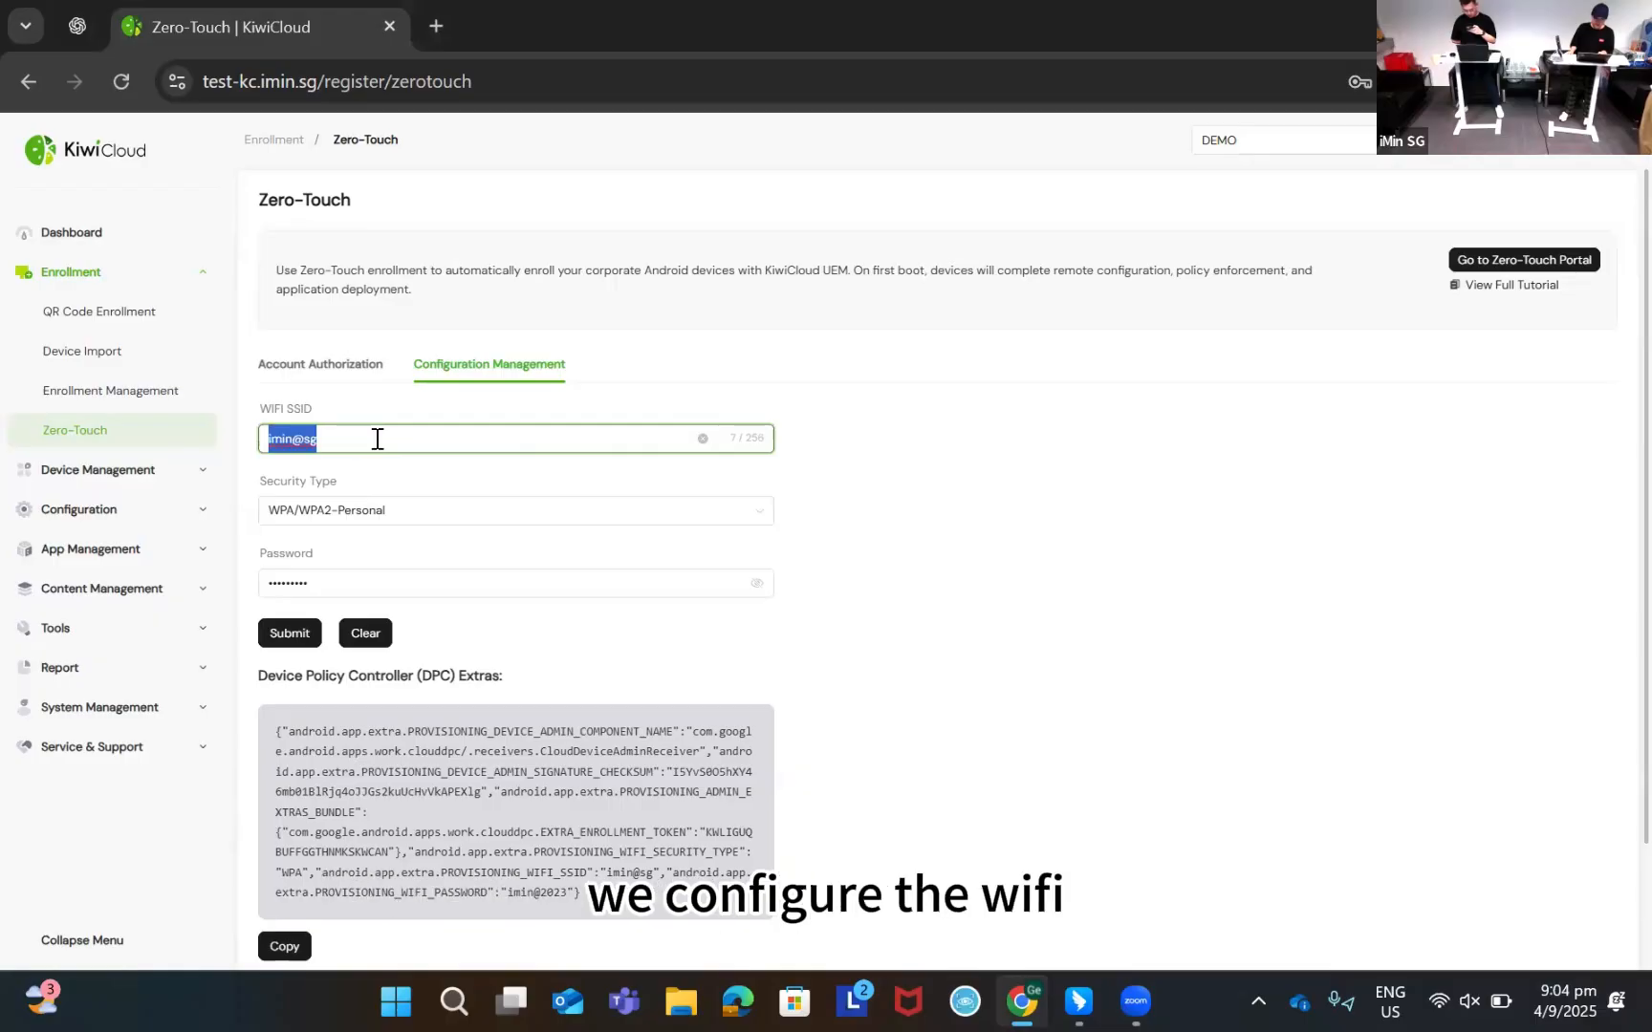
Confirm the imin@sg Wi-Fi name and its password with WPA/WPA2-Personal security, and submit
{"action": "left_click", "coordinate": [371, 436]}
{"action": "left_click", "coordinate": [415, 479]}
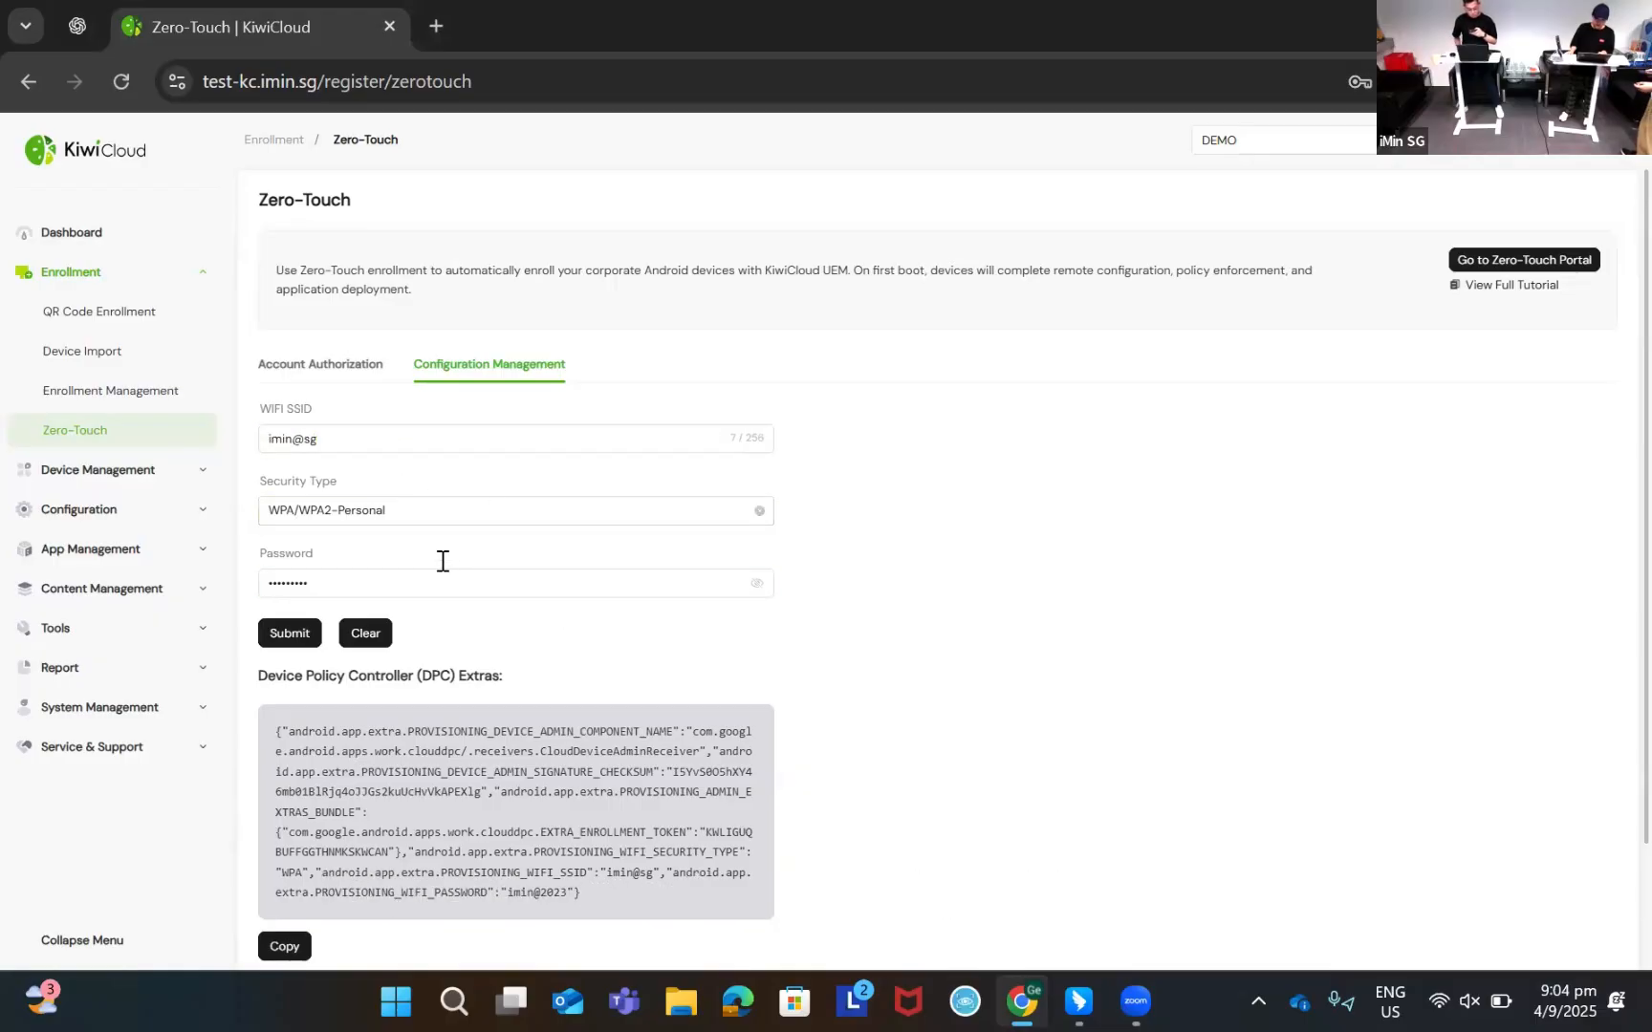
{"action": "left_click", "coordinate": [392, 585]}
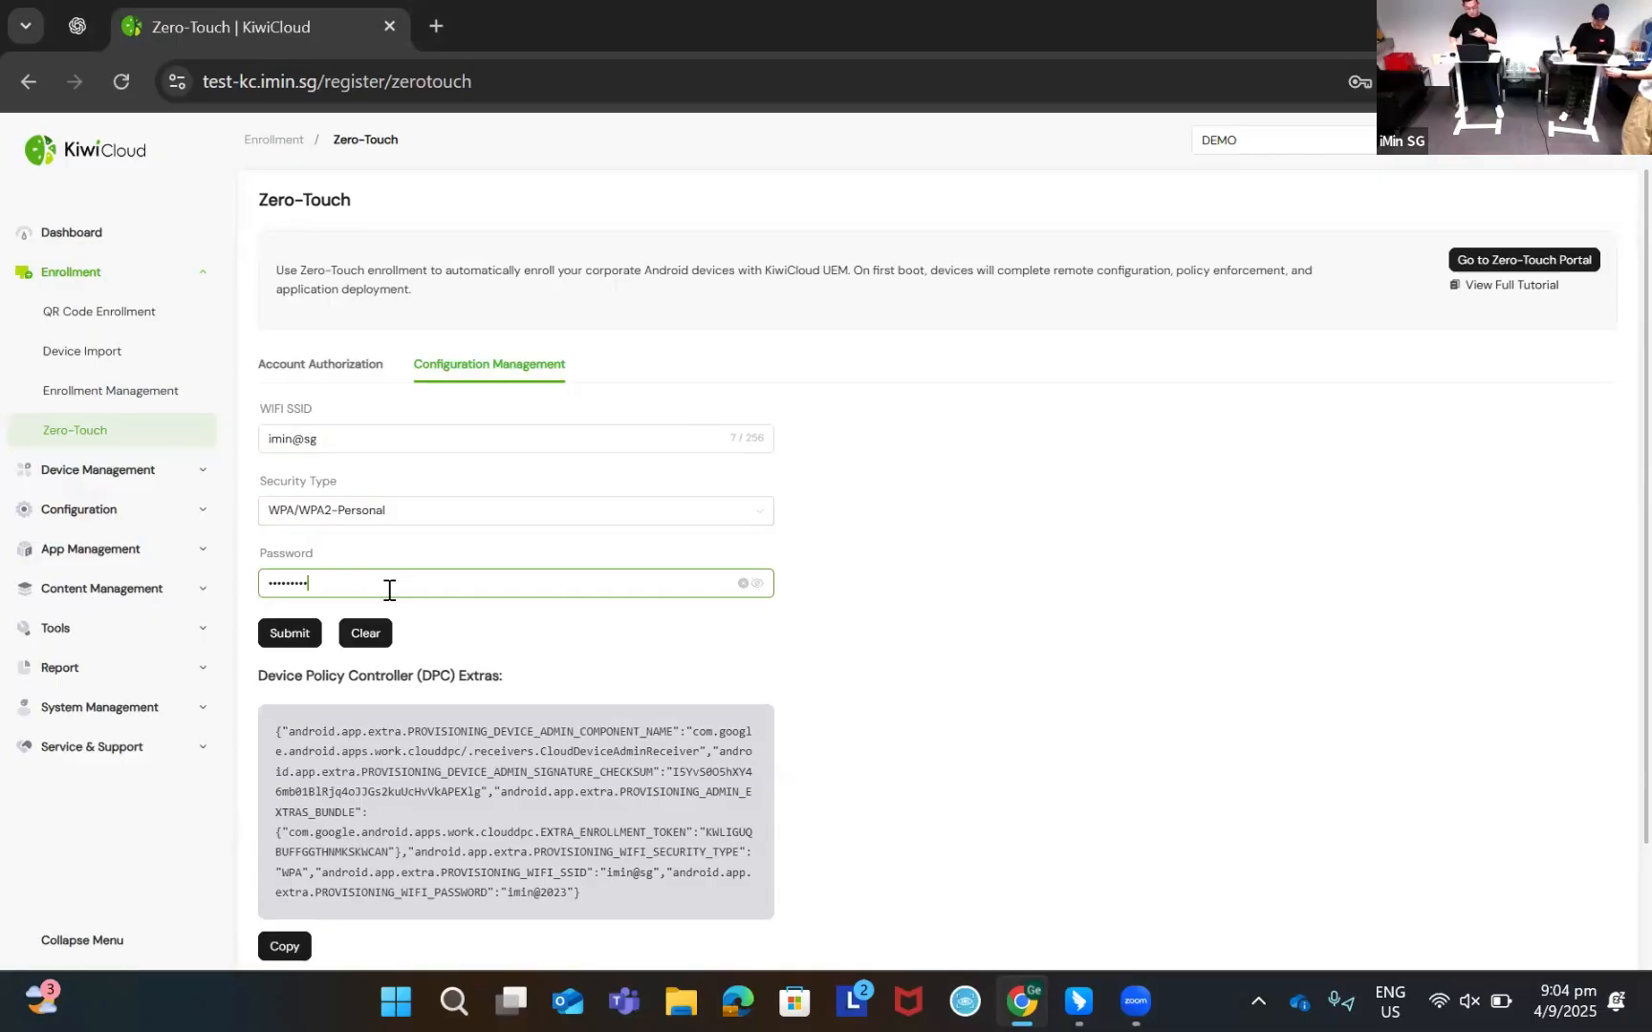
{"action": "left_click", "coordinate": [758, 584]}
{"action": "left_click", "coordinate": [302, 637]}
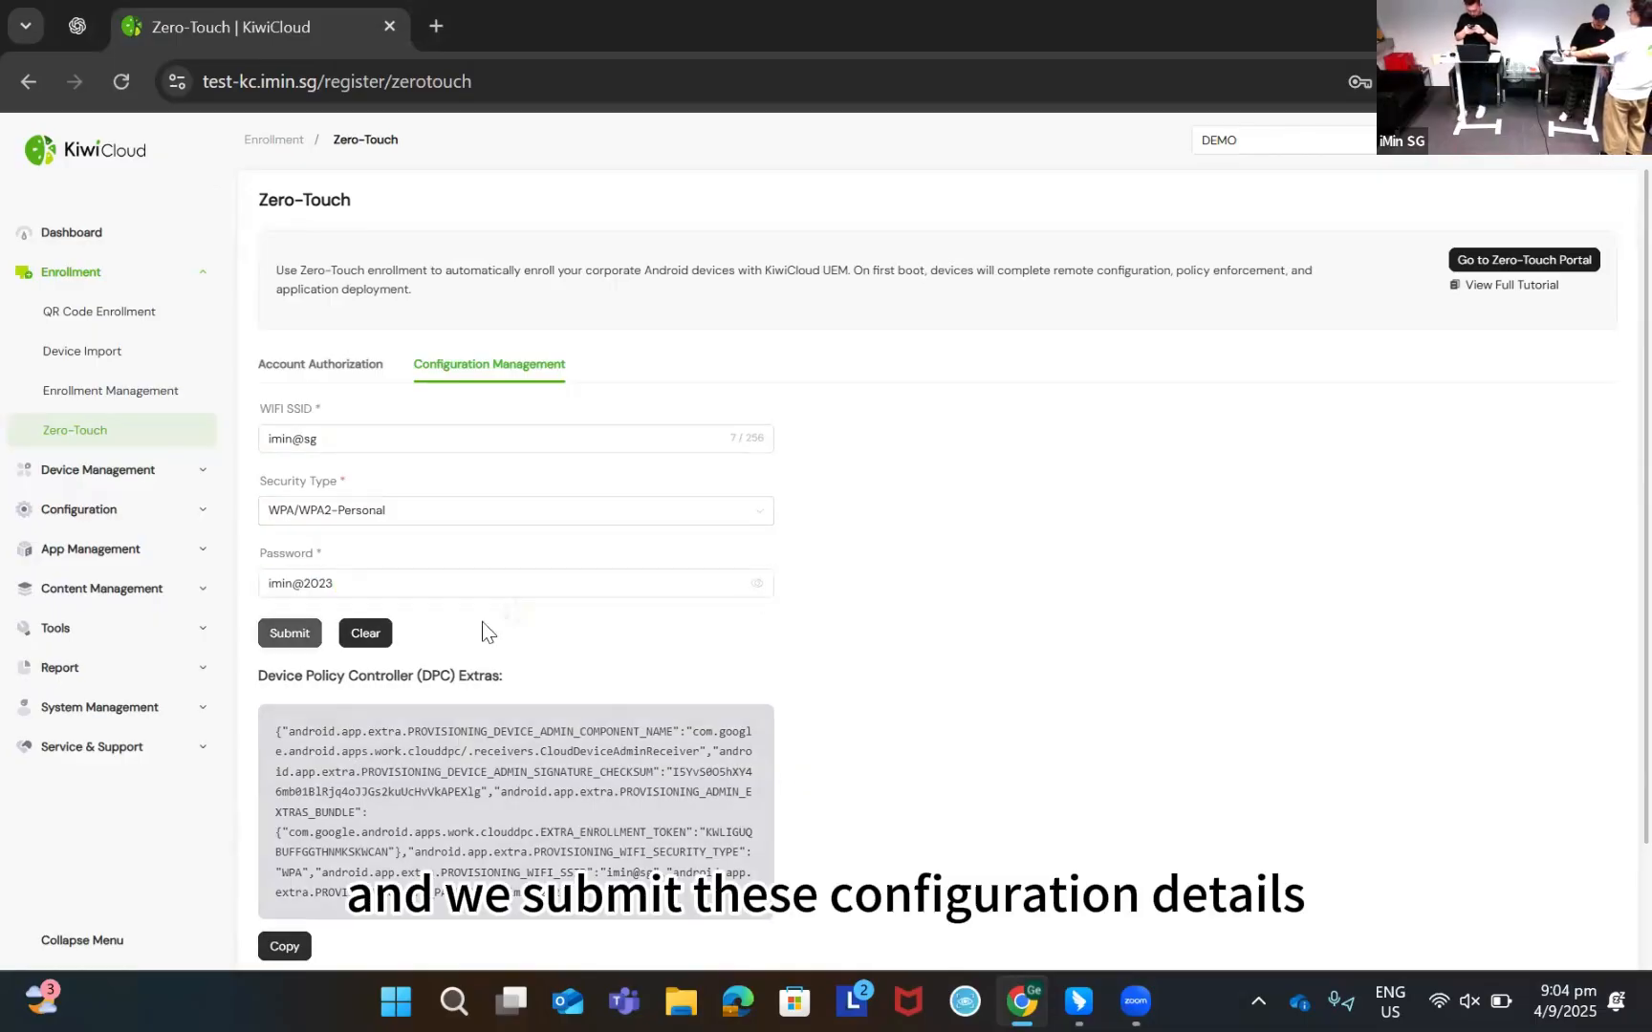
Review the generated Device Policy Controller extras below the Wi-Fi settings
{"action": "scroll", "coordinate": [494, 674], "scroll_direction": "down", "scroll_amount": 2}
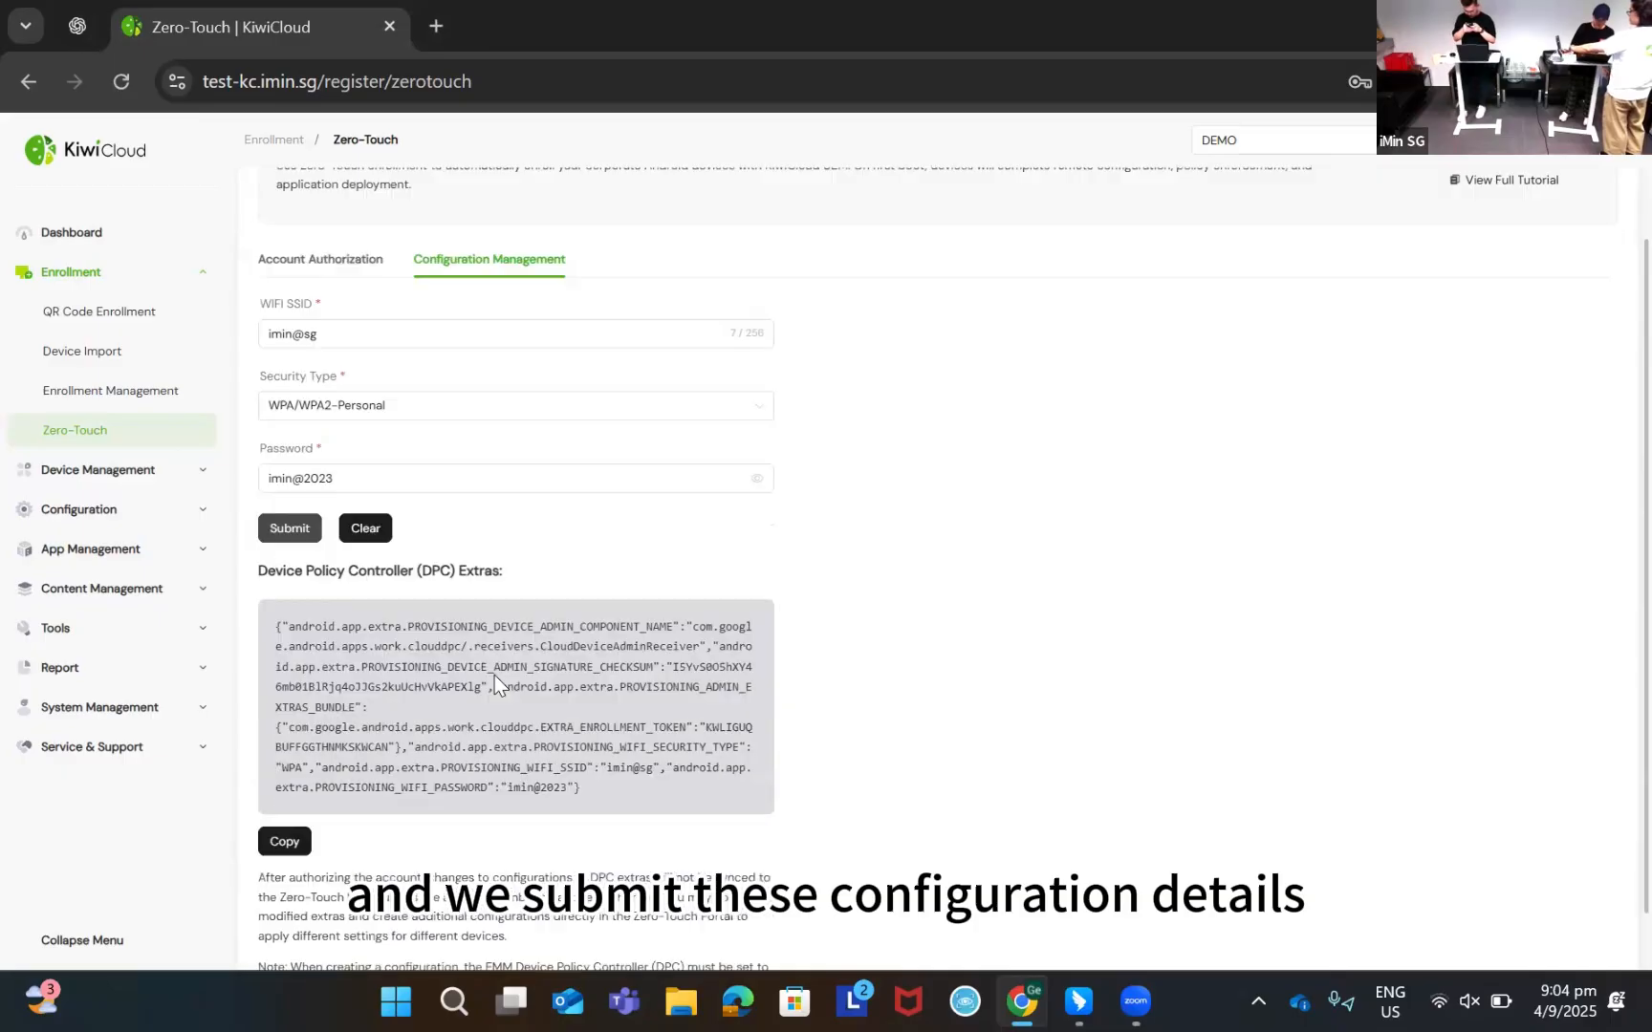
{"action": "left_click_drag", "start_coordinate": [278, 540], "coordinate": [510, 518]}
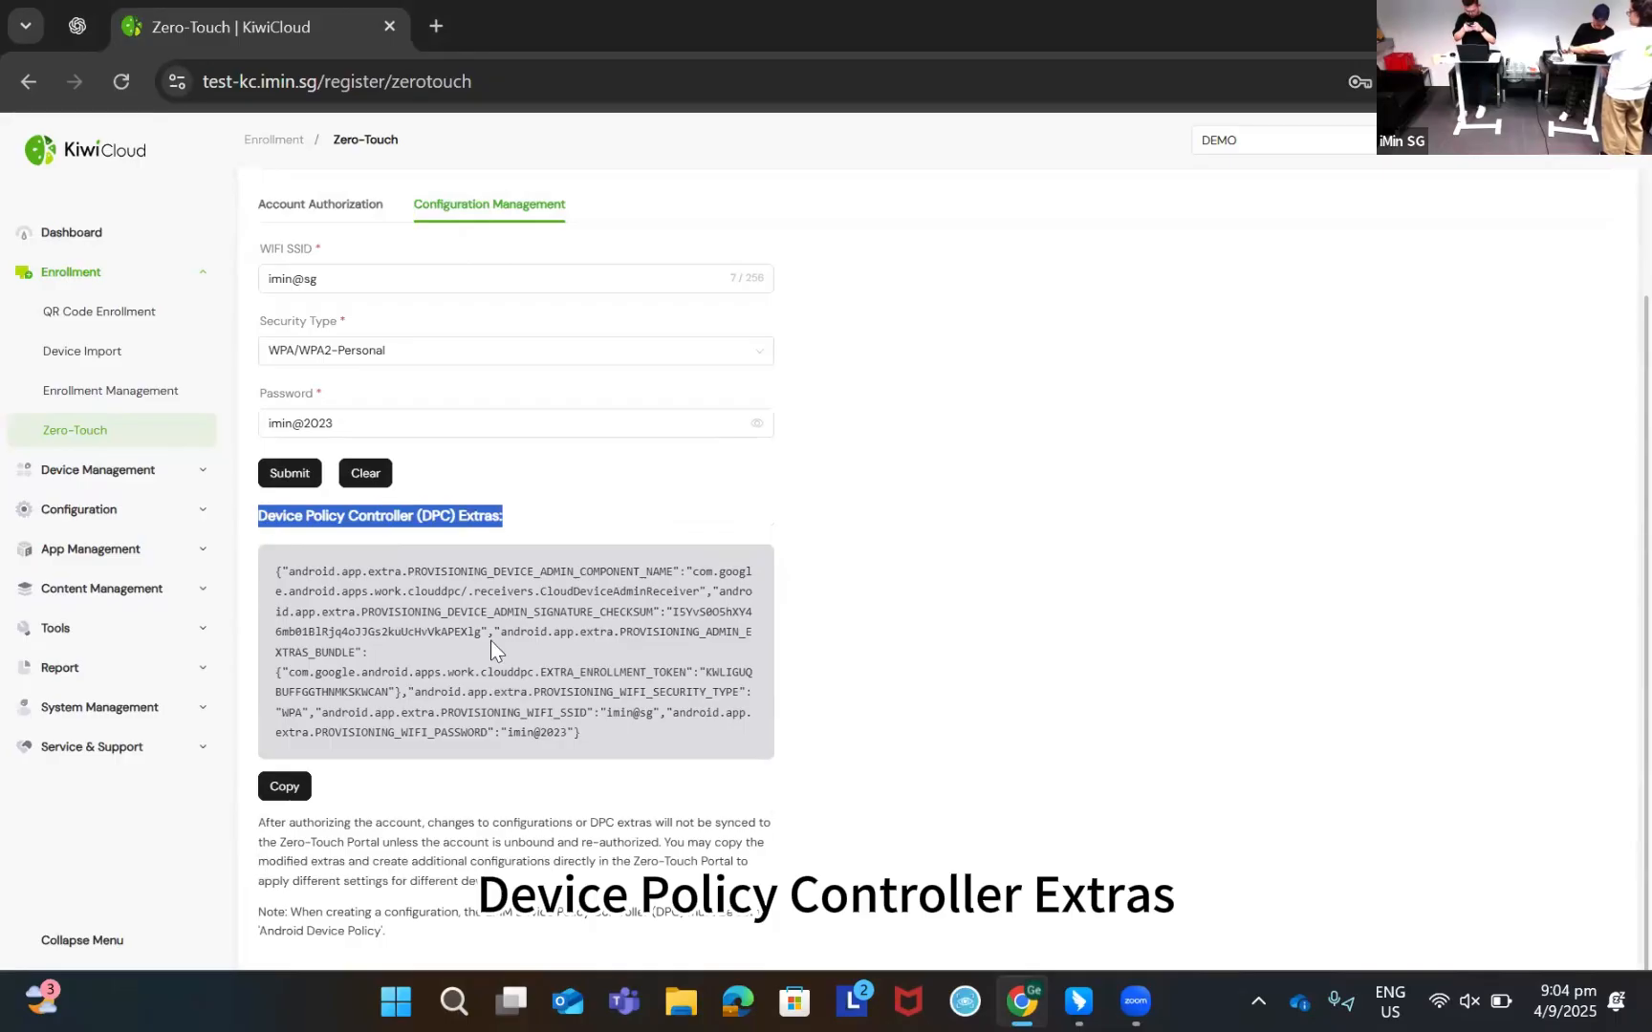
{"action": "scroll", "coordinate": [465, 729], "scroll_direction": "up", "scroll_amount": 2}
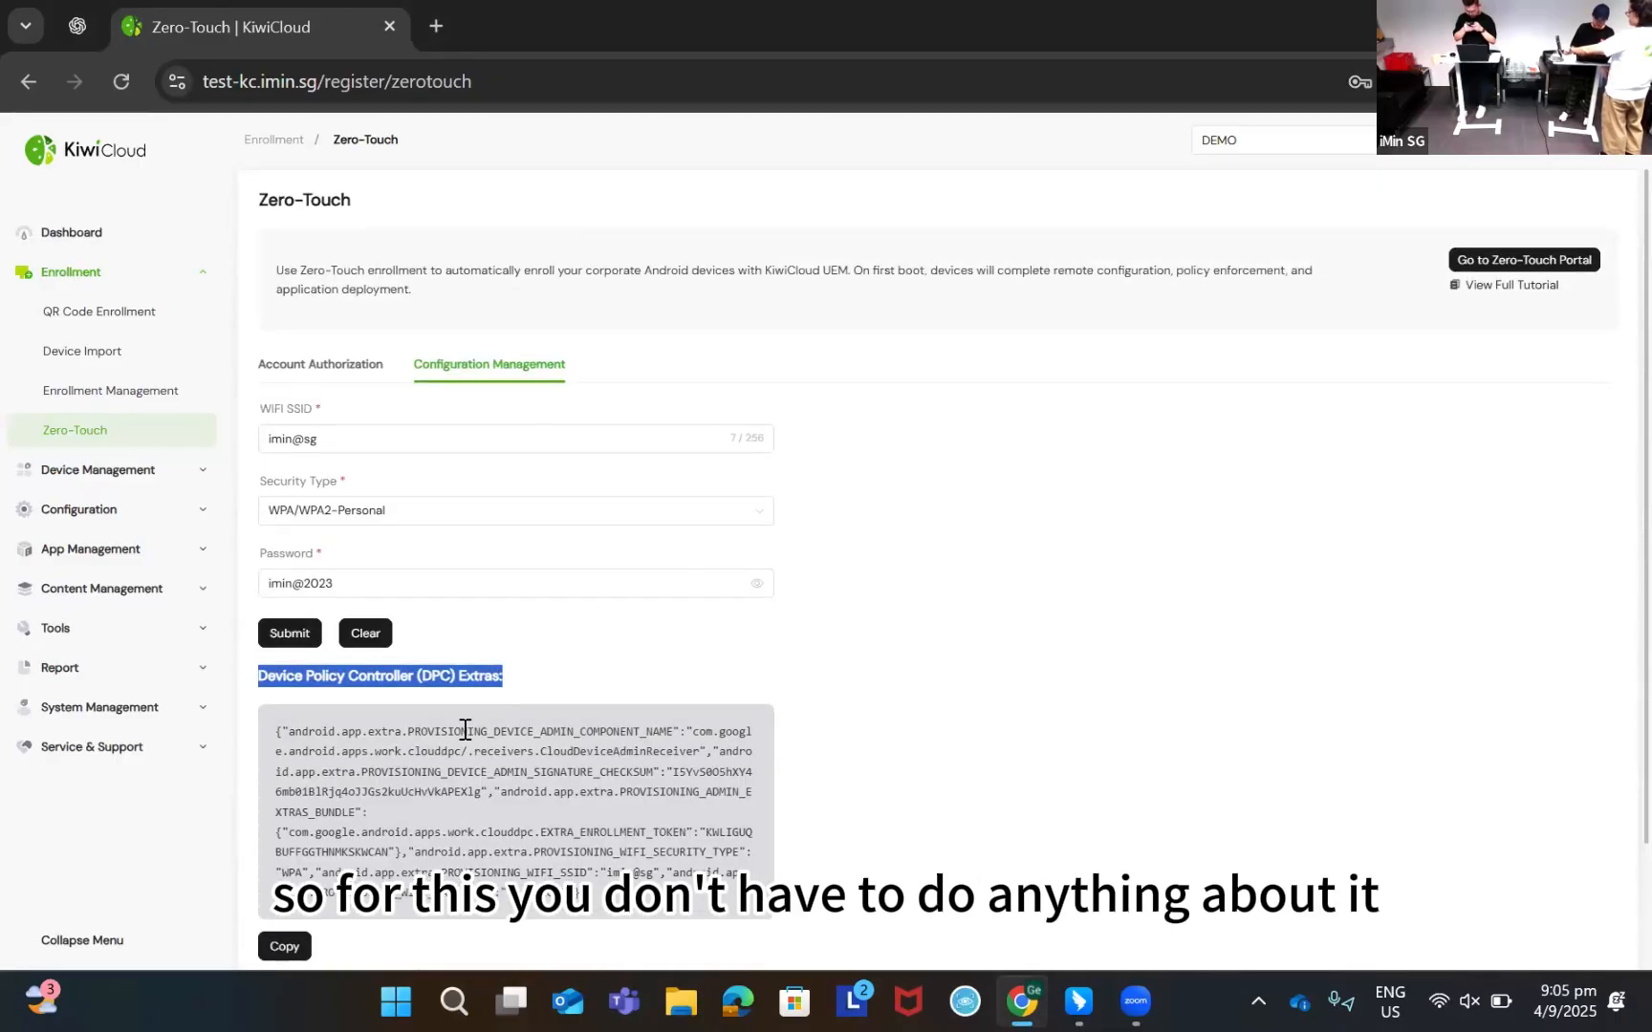
{"action": "left_click", "coordinate": [595, 781]}
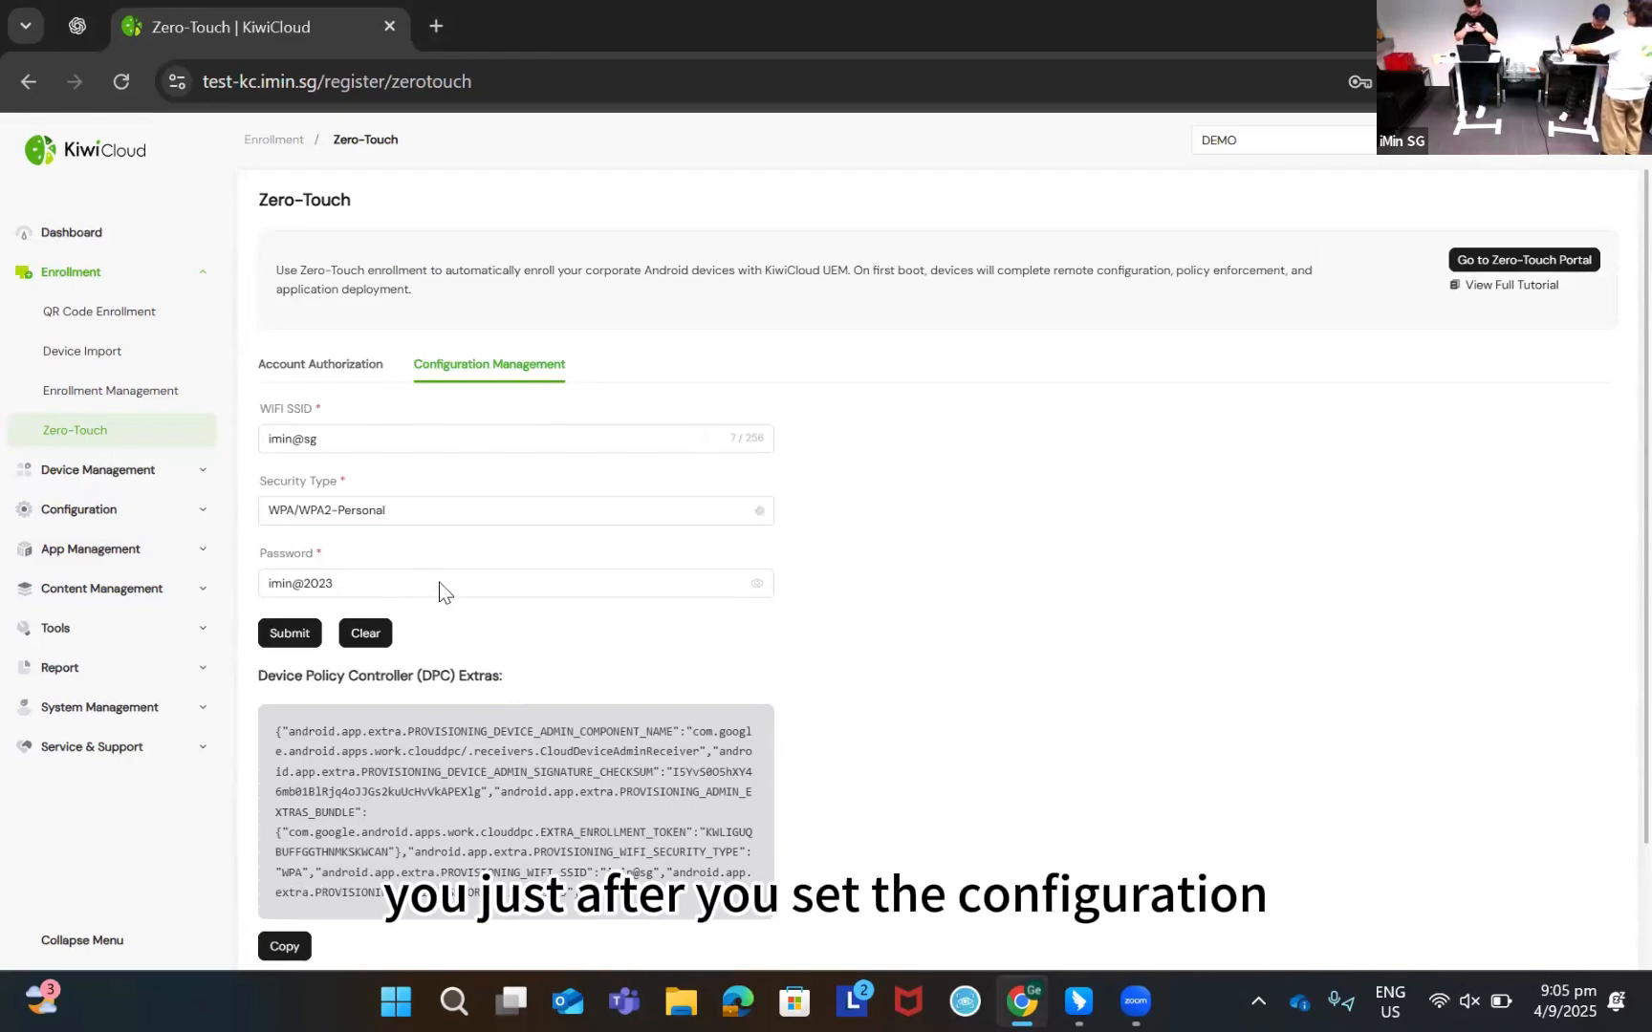
Using the work Google account, link the zero-touch customer account with KiwiCloud as EMM
{"action": "left_click", "coordinate": [363, 370]}
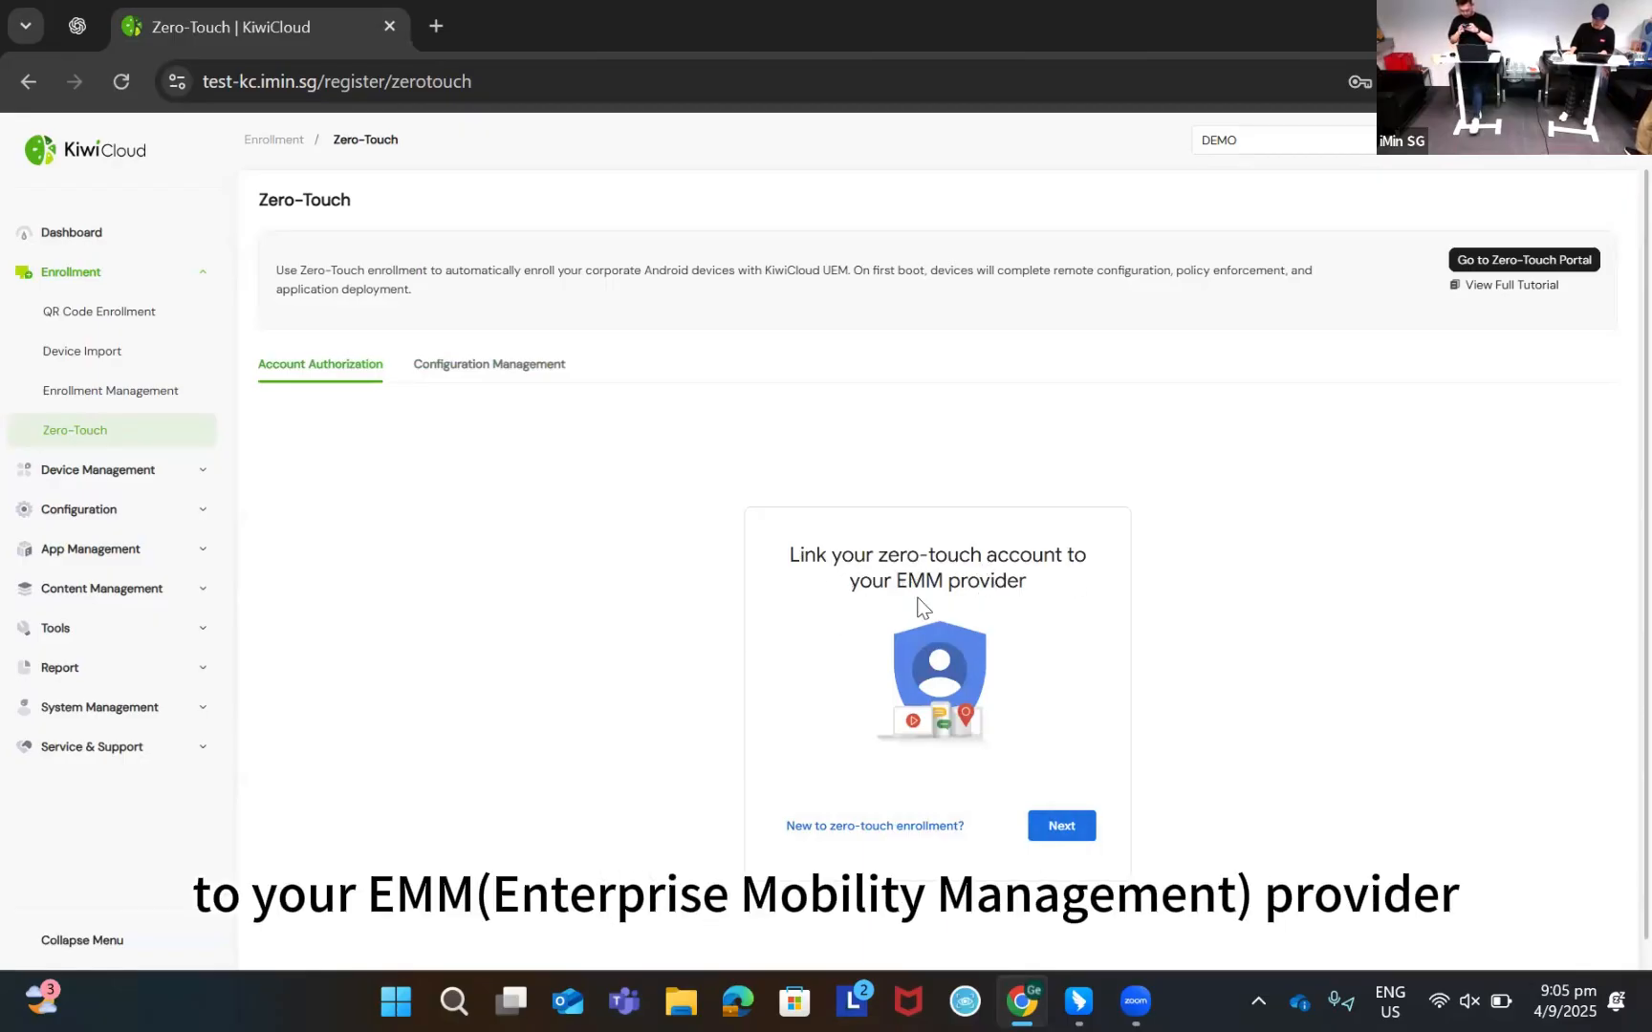
{"action": "scroll", "coordinate": [1066, 807], "scroll_direction": "down", "scroll_amount": 1}
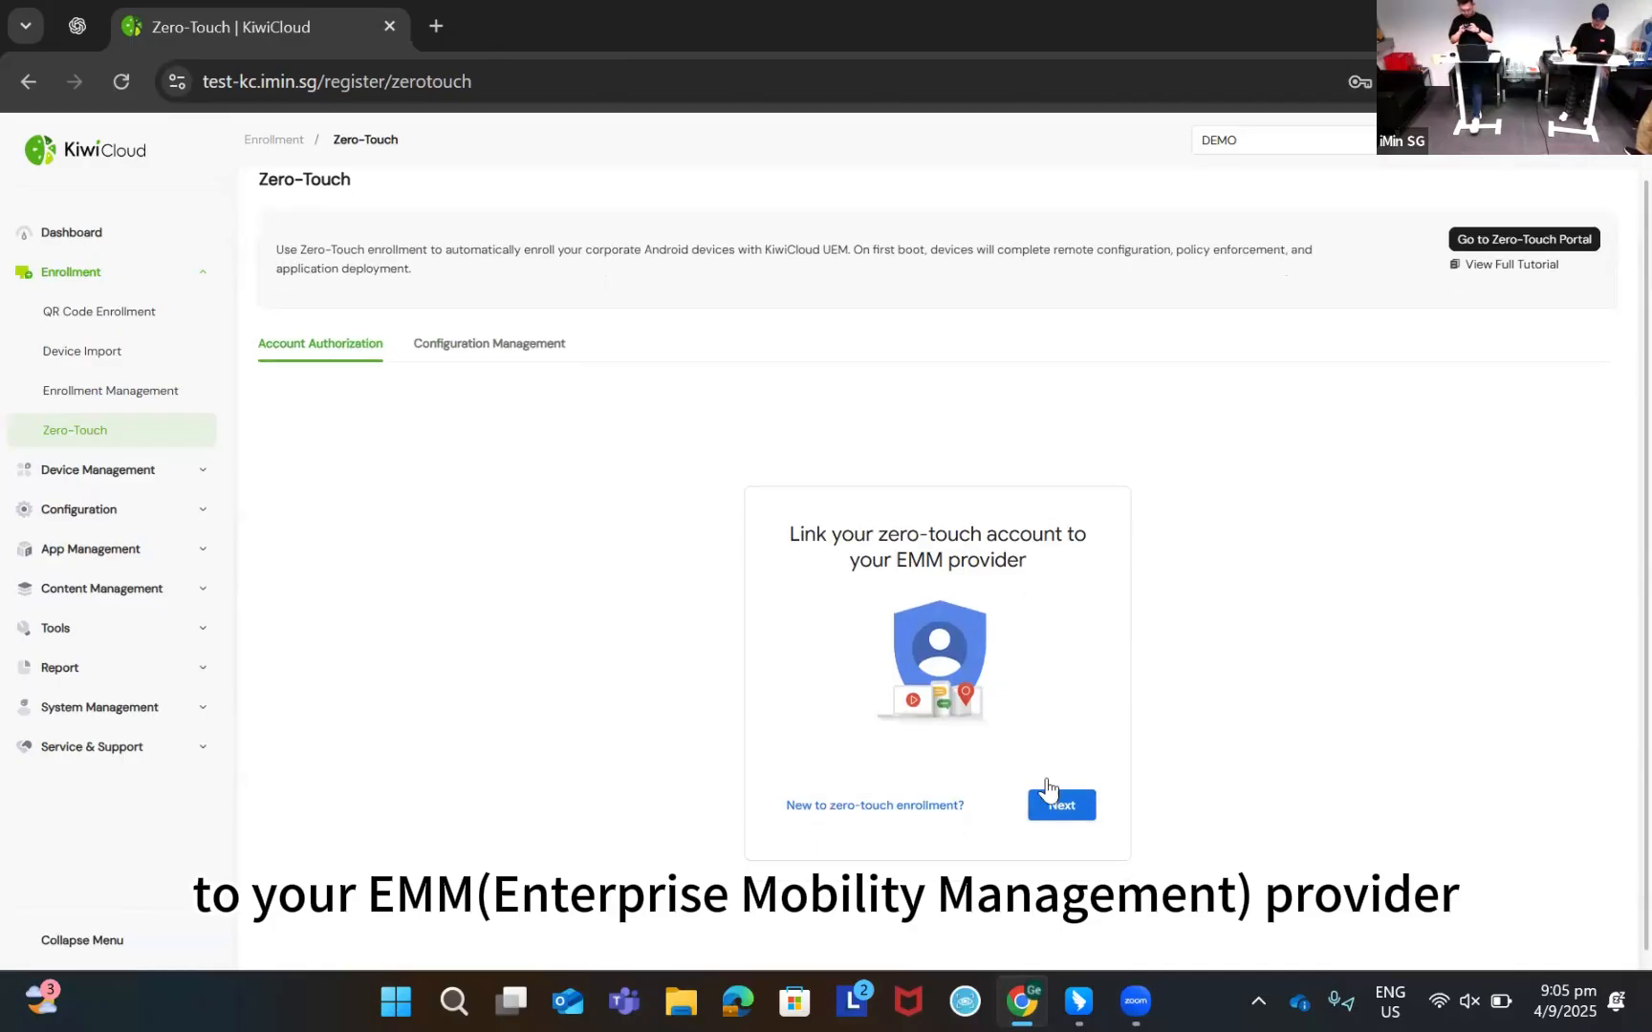
{"action": "left_click", "coordinate": [1063, 789]}
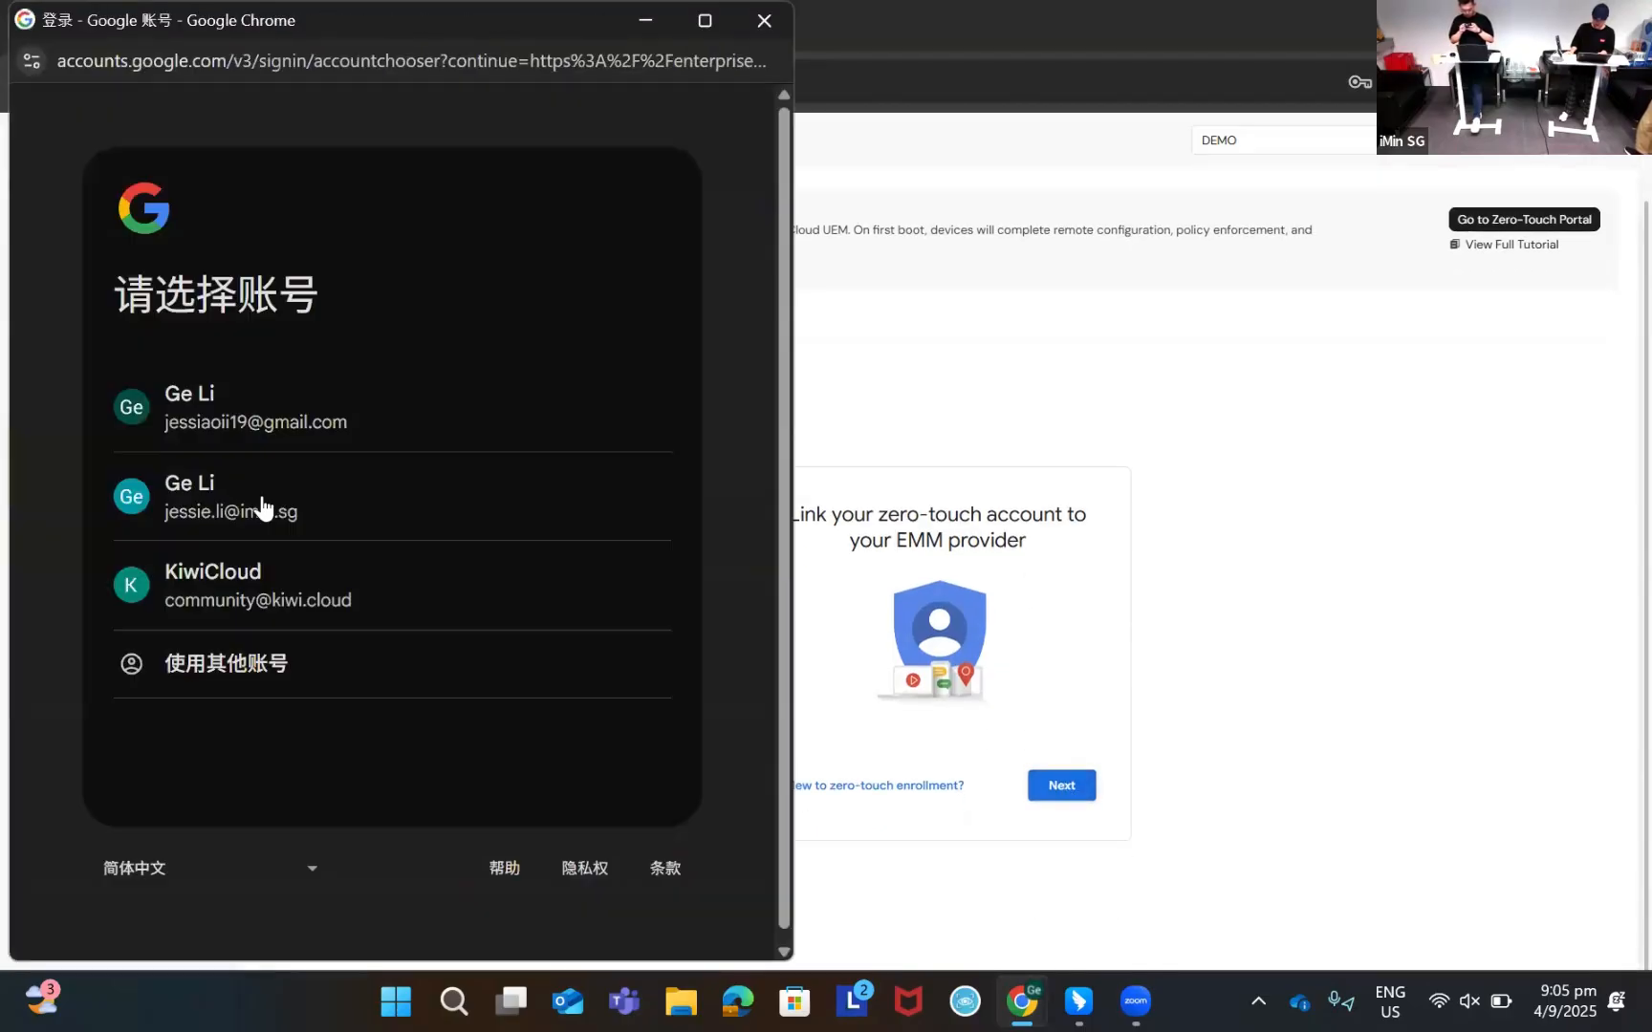
{"action": "left_click", "coordinate": [285, 502]}
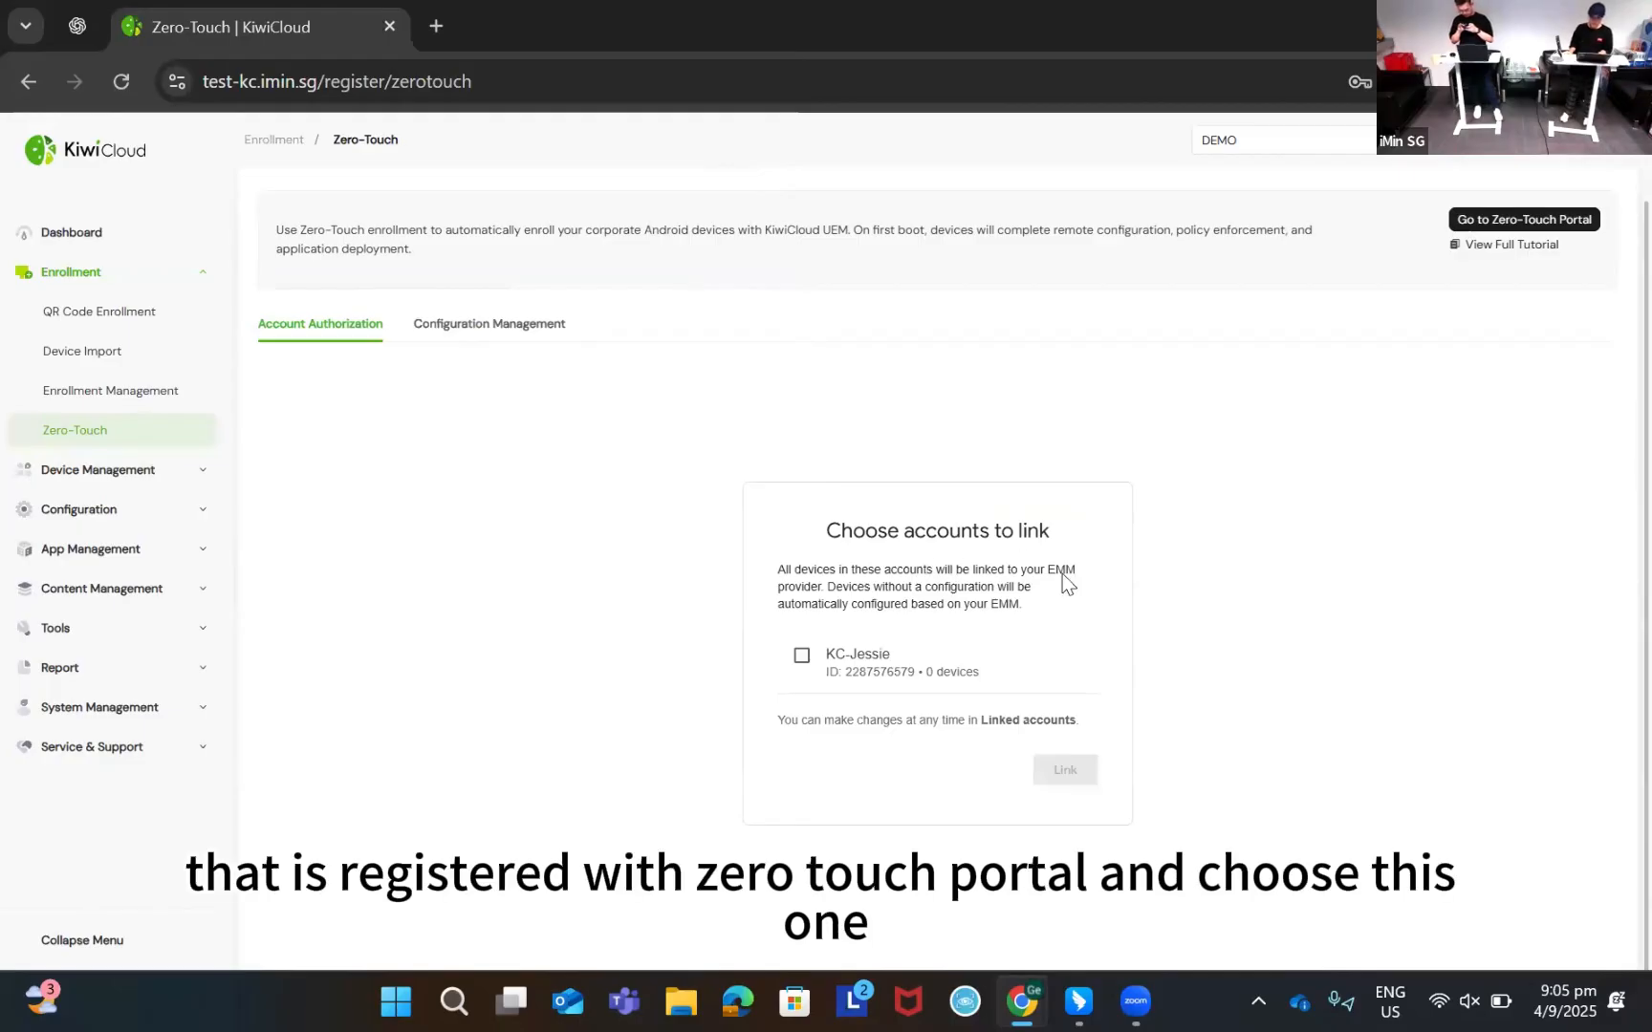
{"action": "left_click", "coordinate": [803, 659]}
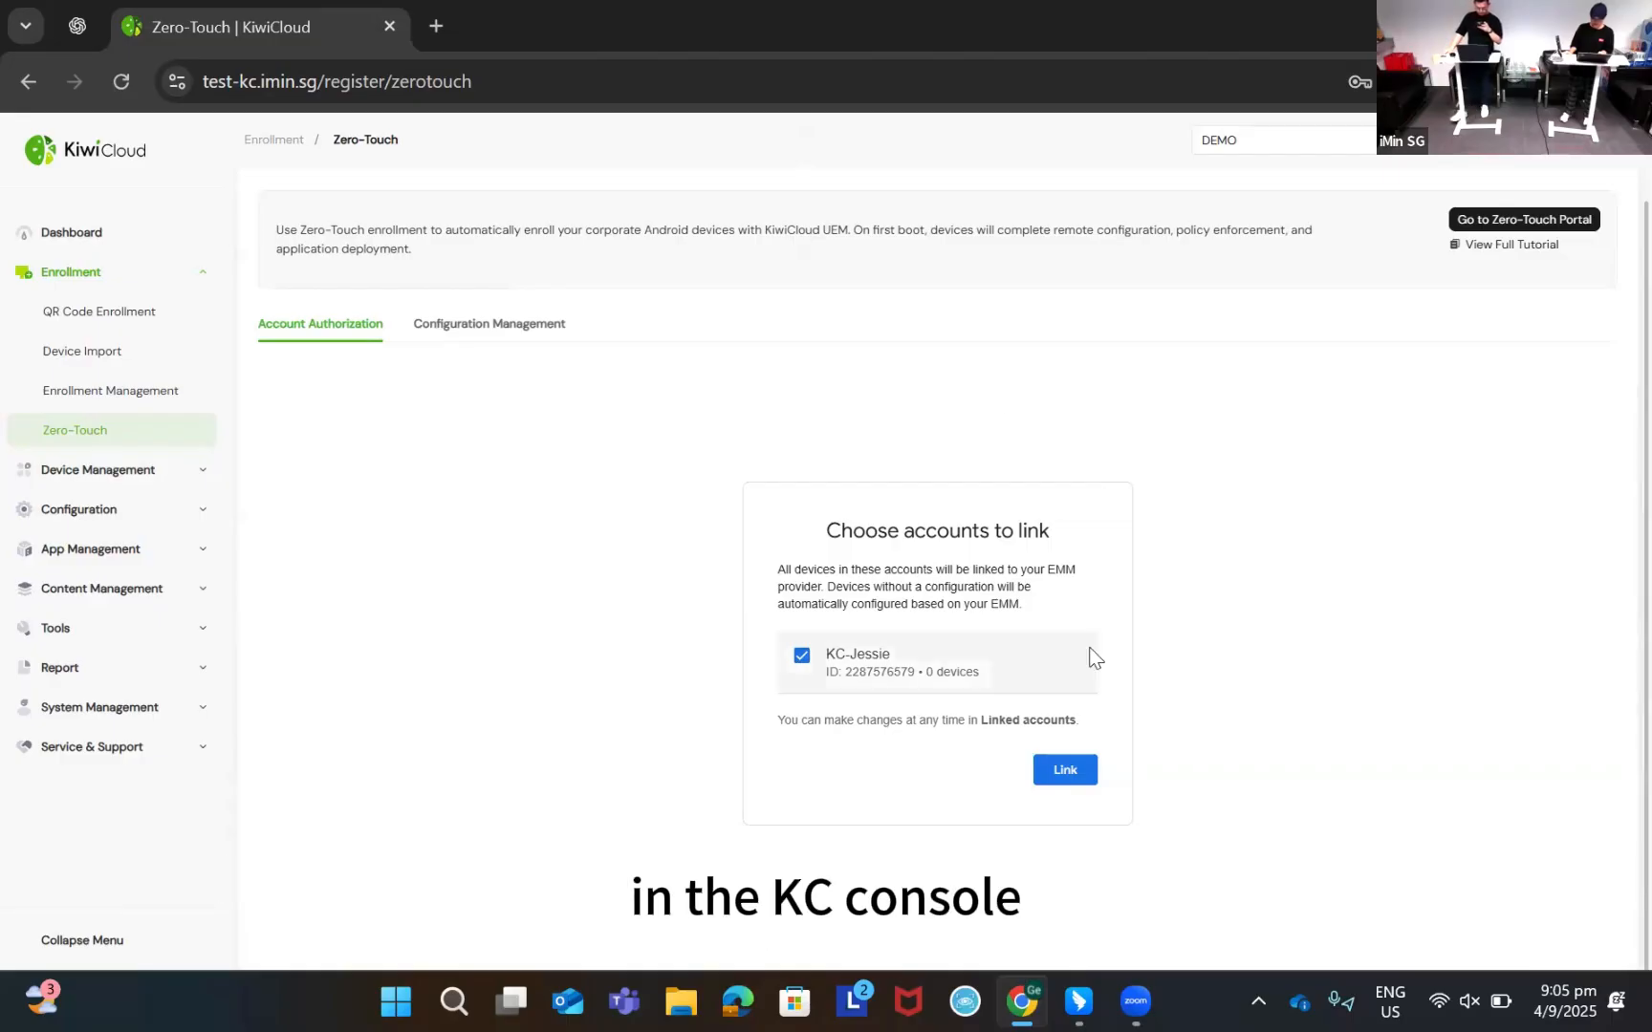
{"action": "left_click", "coordinate": [1069, 773]}
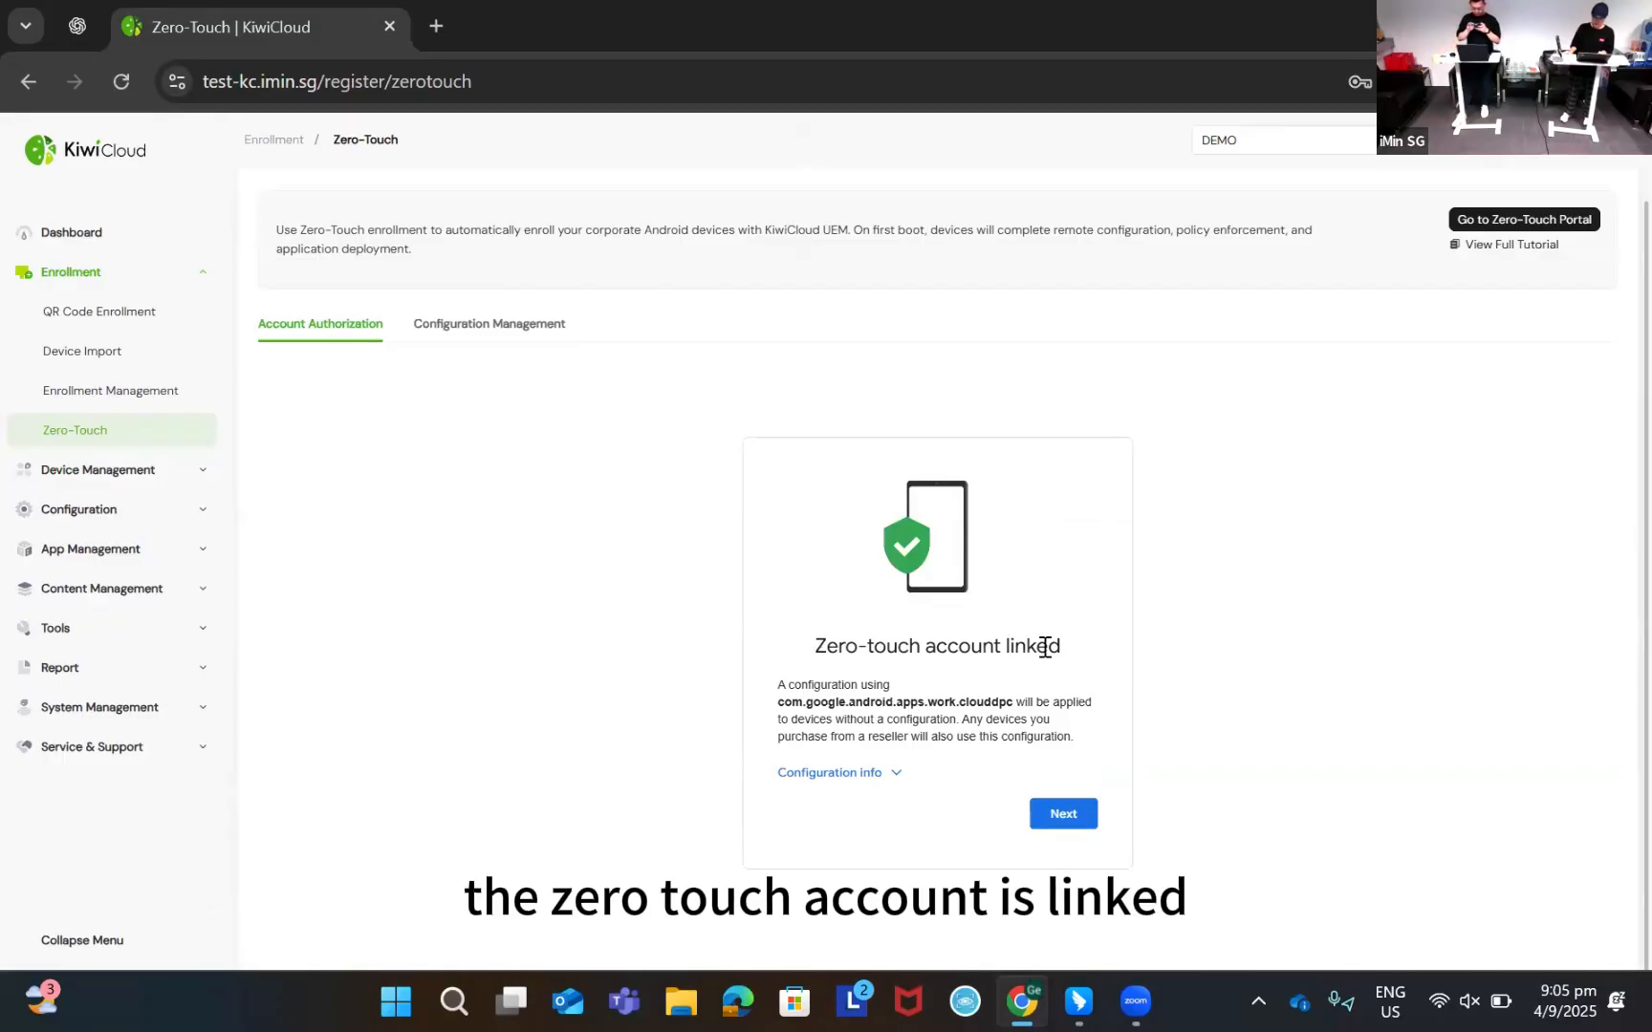
Fill in the company name, support e-mail and phone number on Add support info, then save
{"action": "left_click", "coordinate": [1063, 822]}
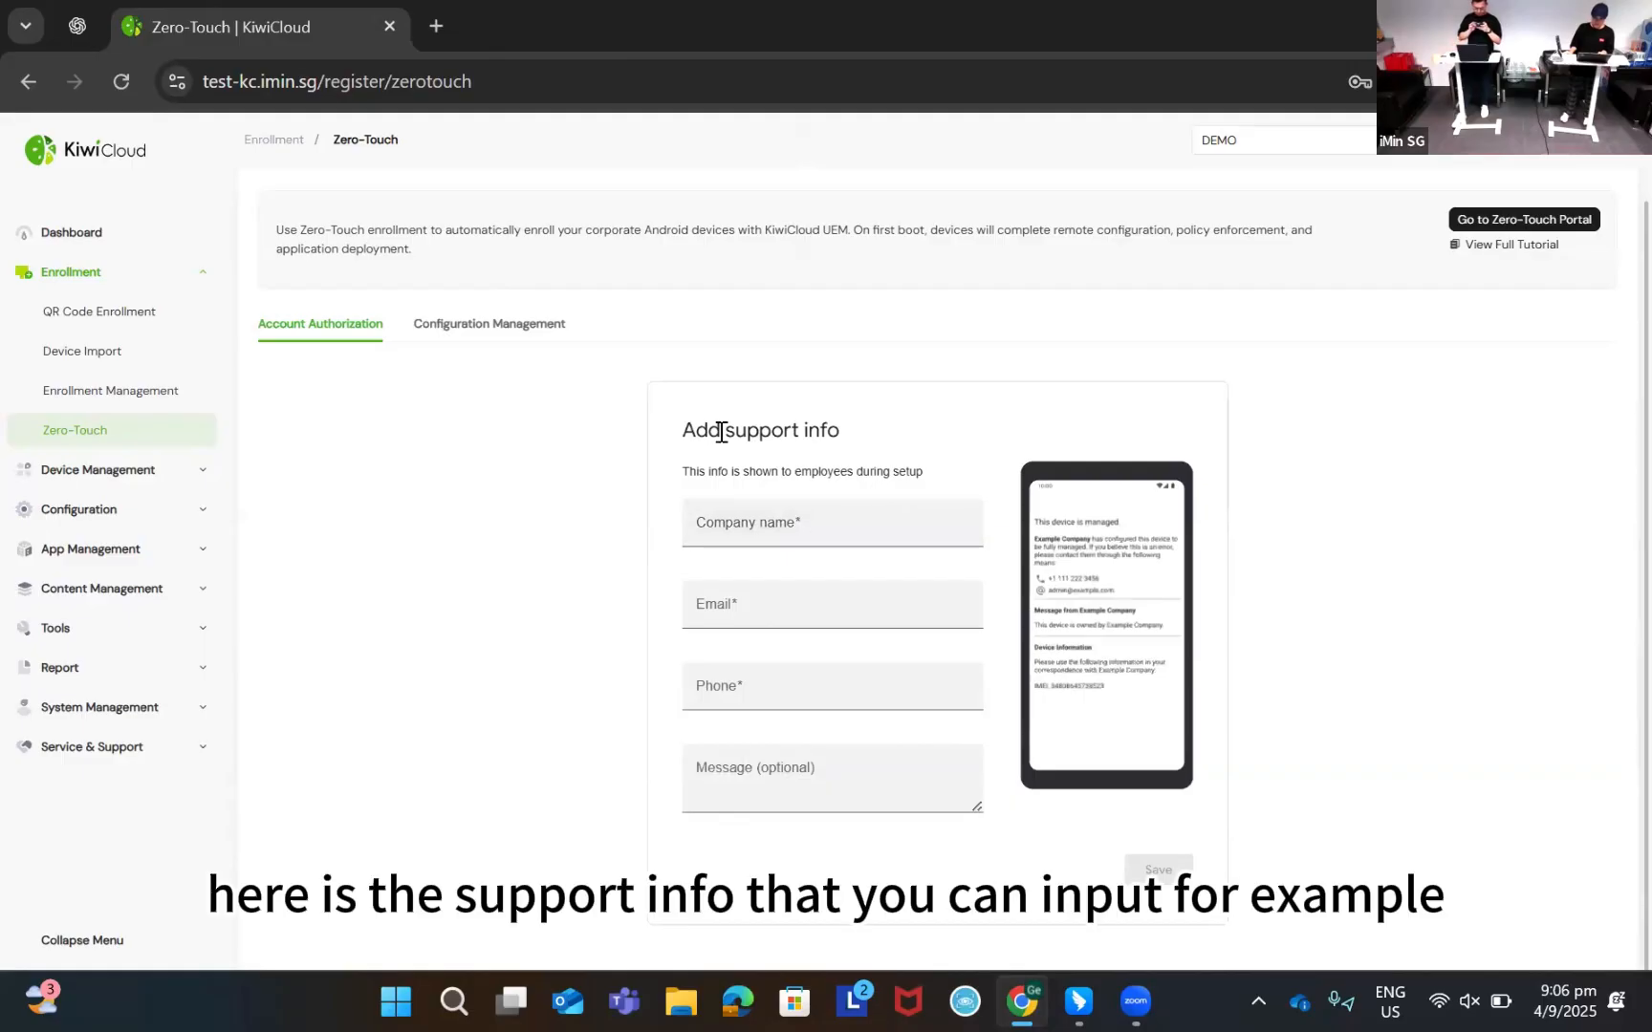
{"action": "left_click", "coordinate": [819, 516]}
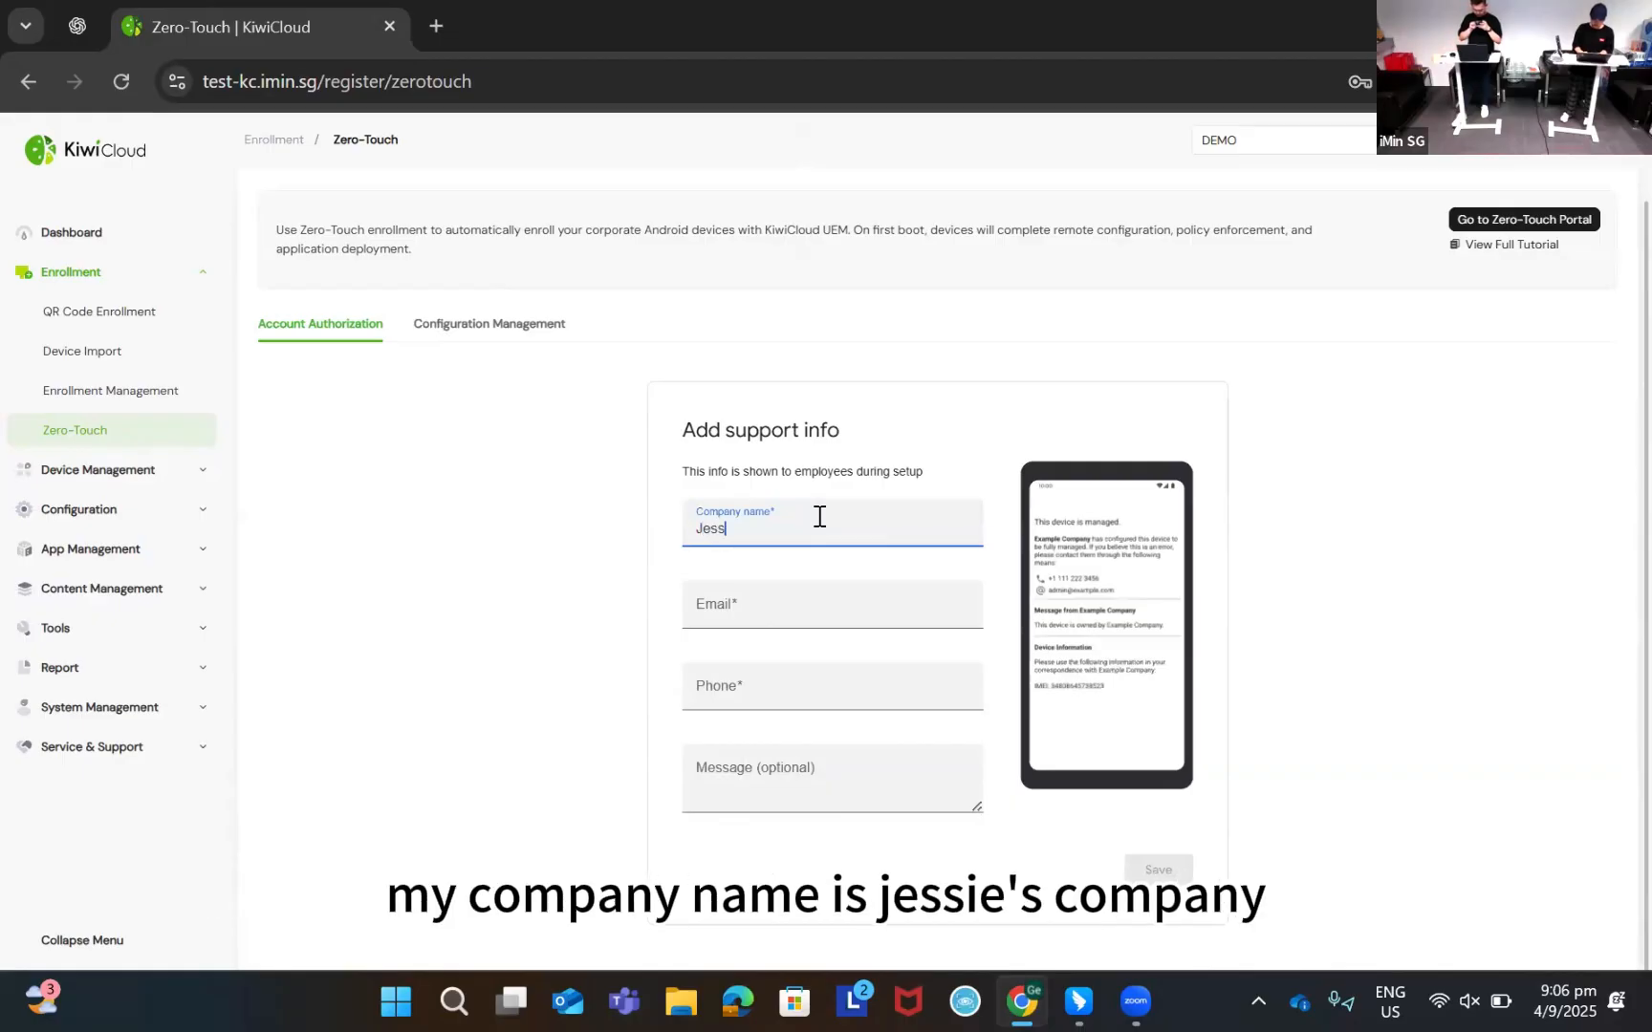
{"action": "type", "text": "Jessie's c"}
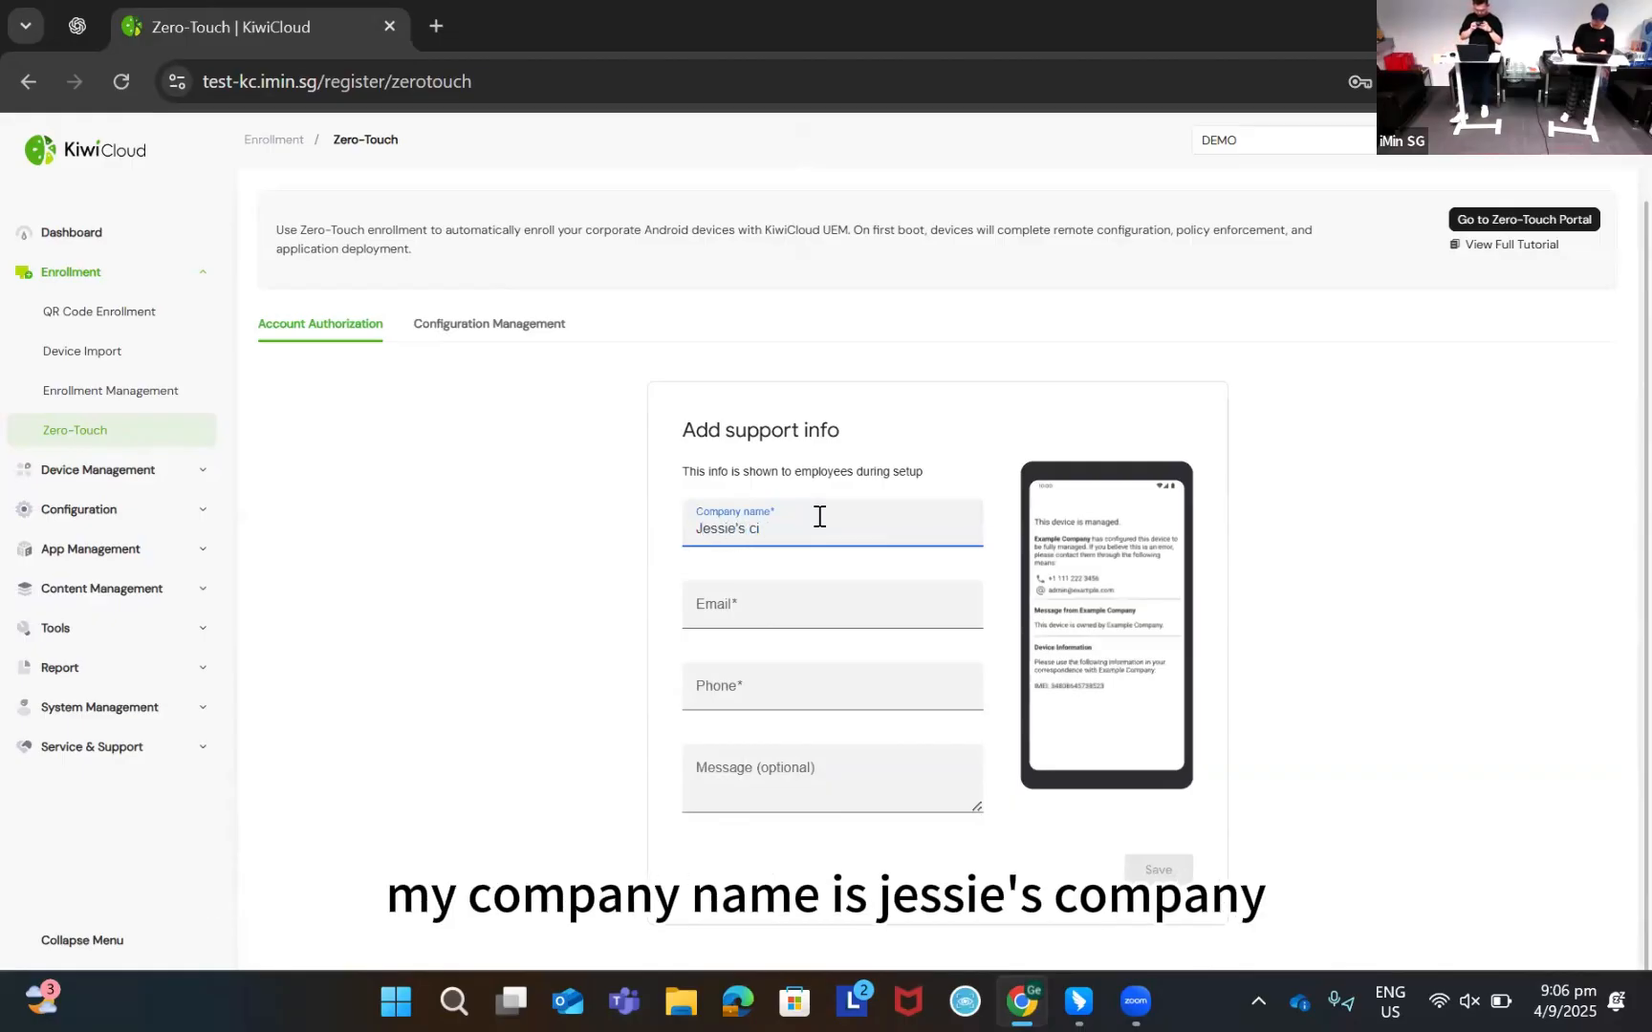
{"action": "type", "text": "ompany"}
{"action": "left_click", "coordinate": [860, 601]}
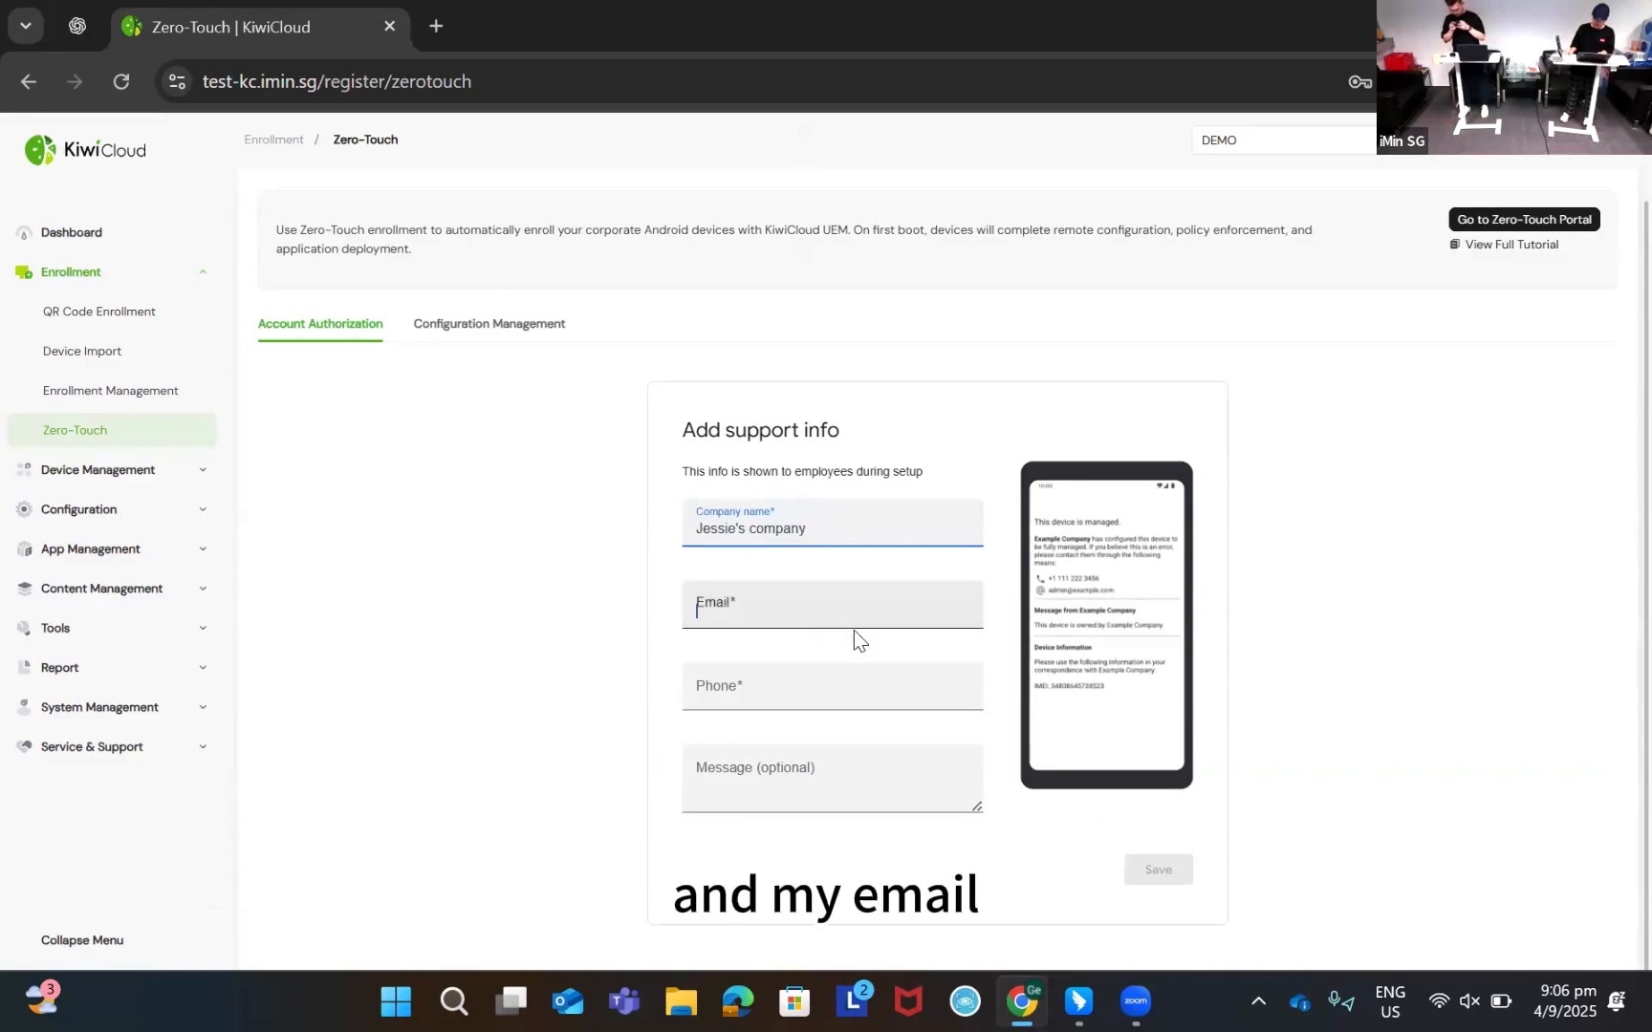
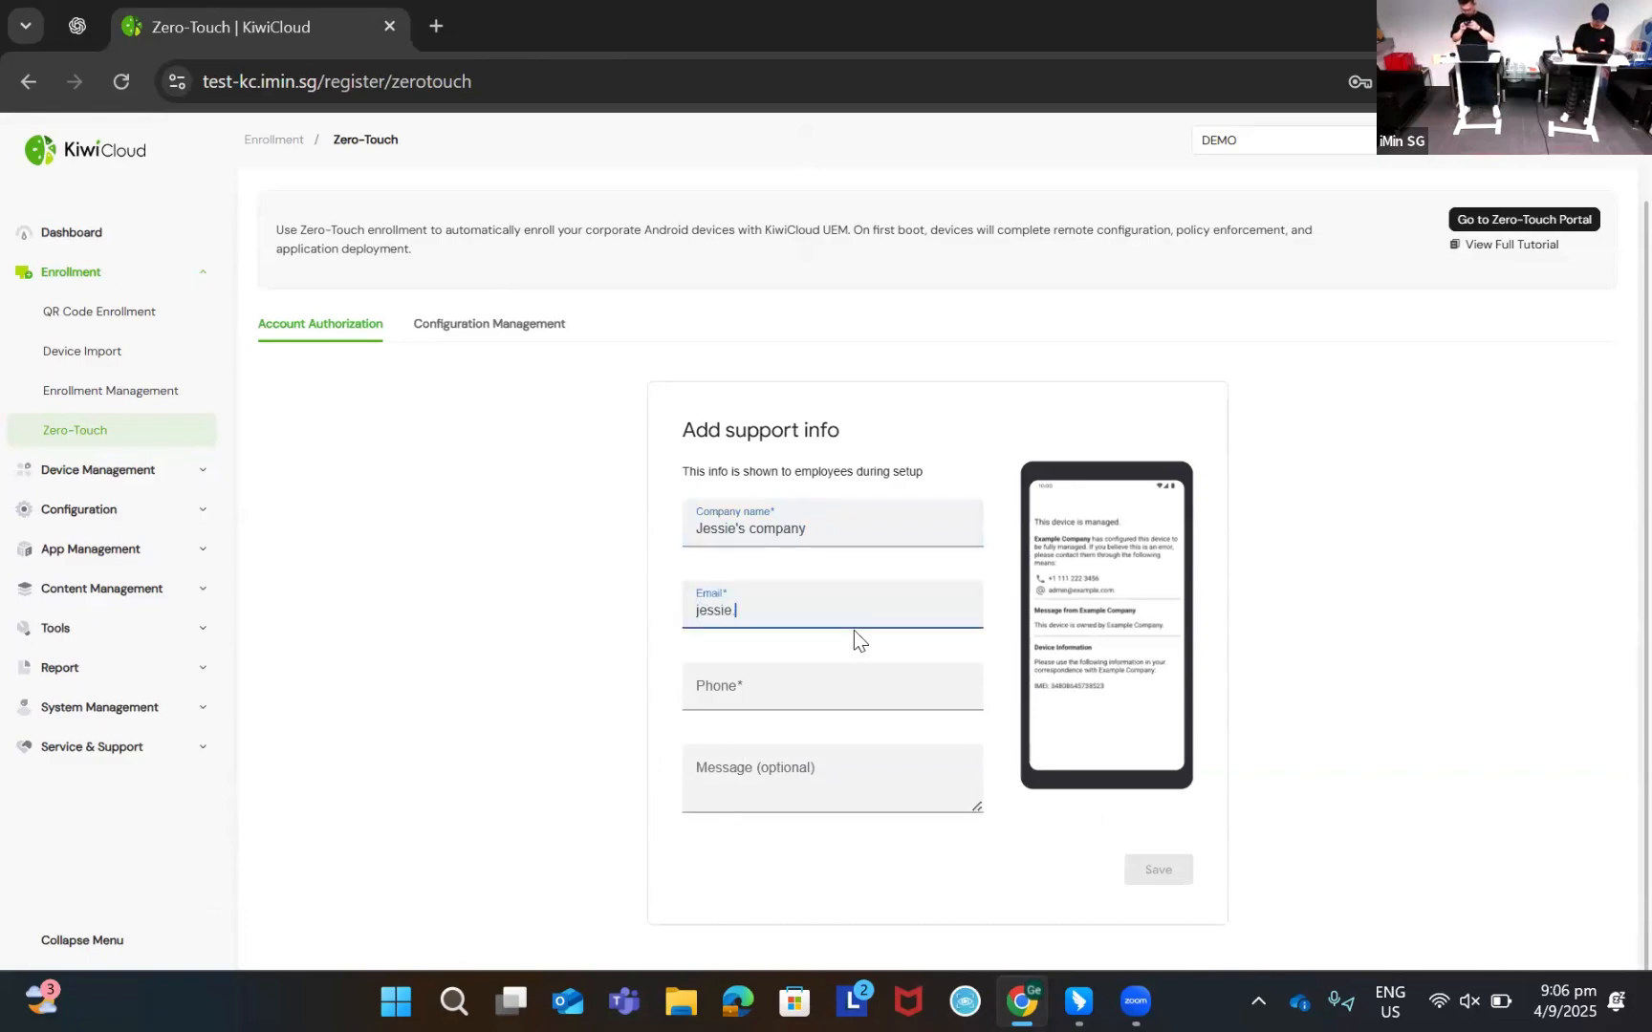
{"action": "left_click", "coordinate": [819, 679]}
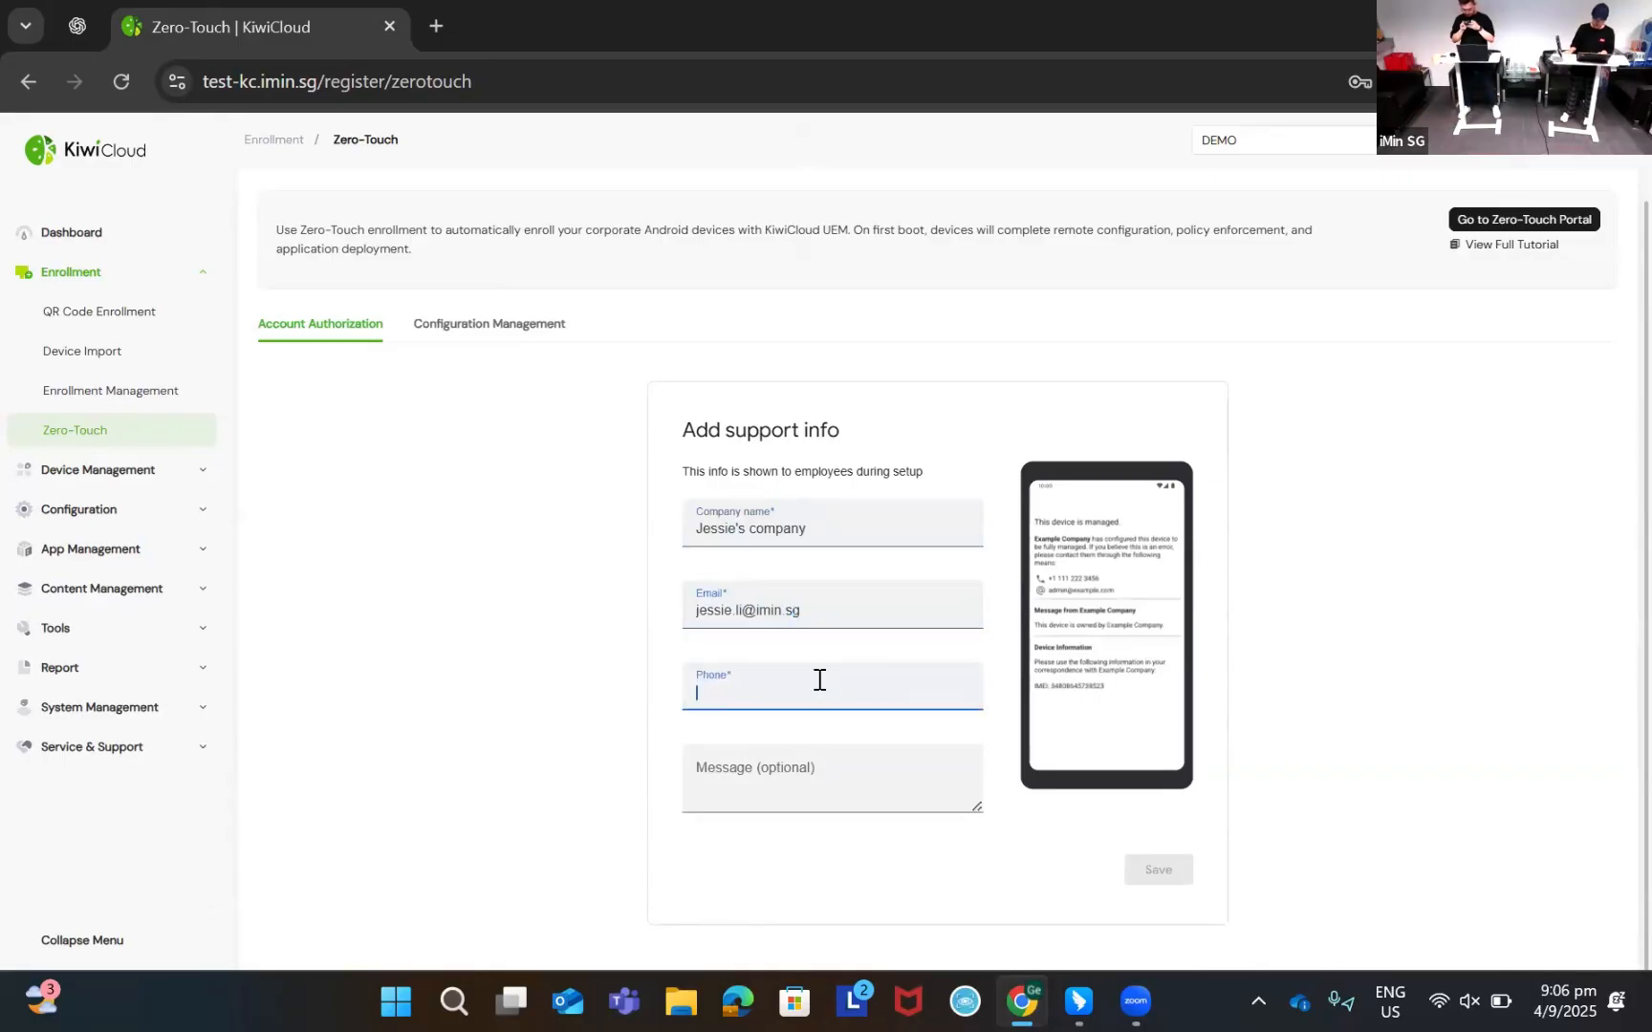
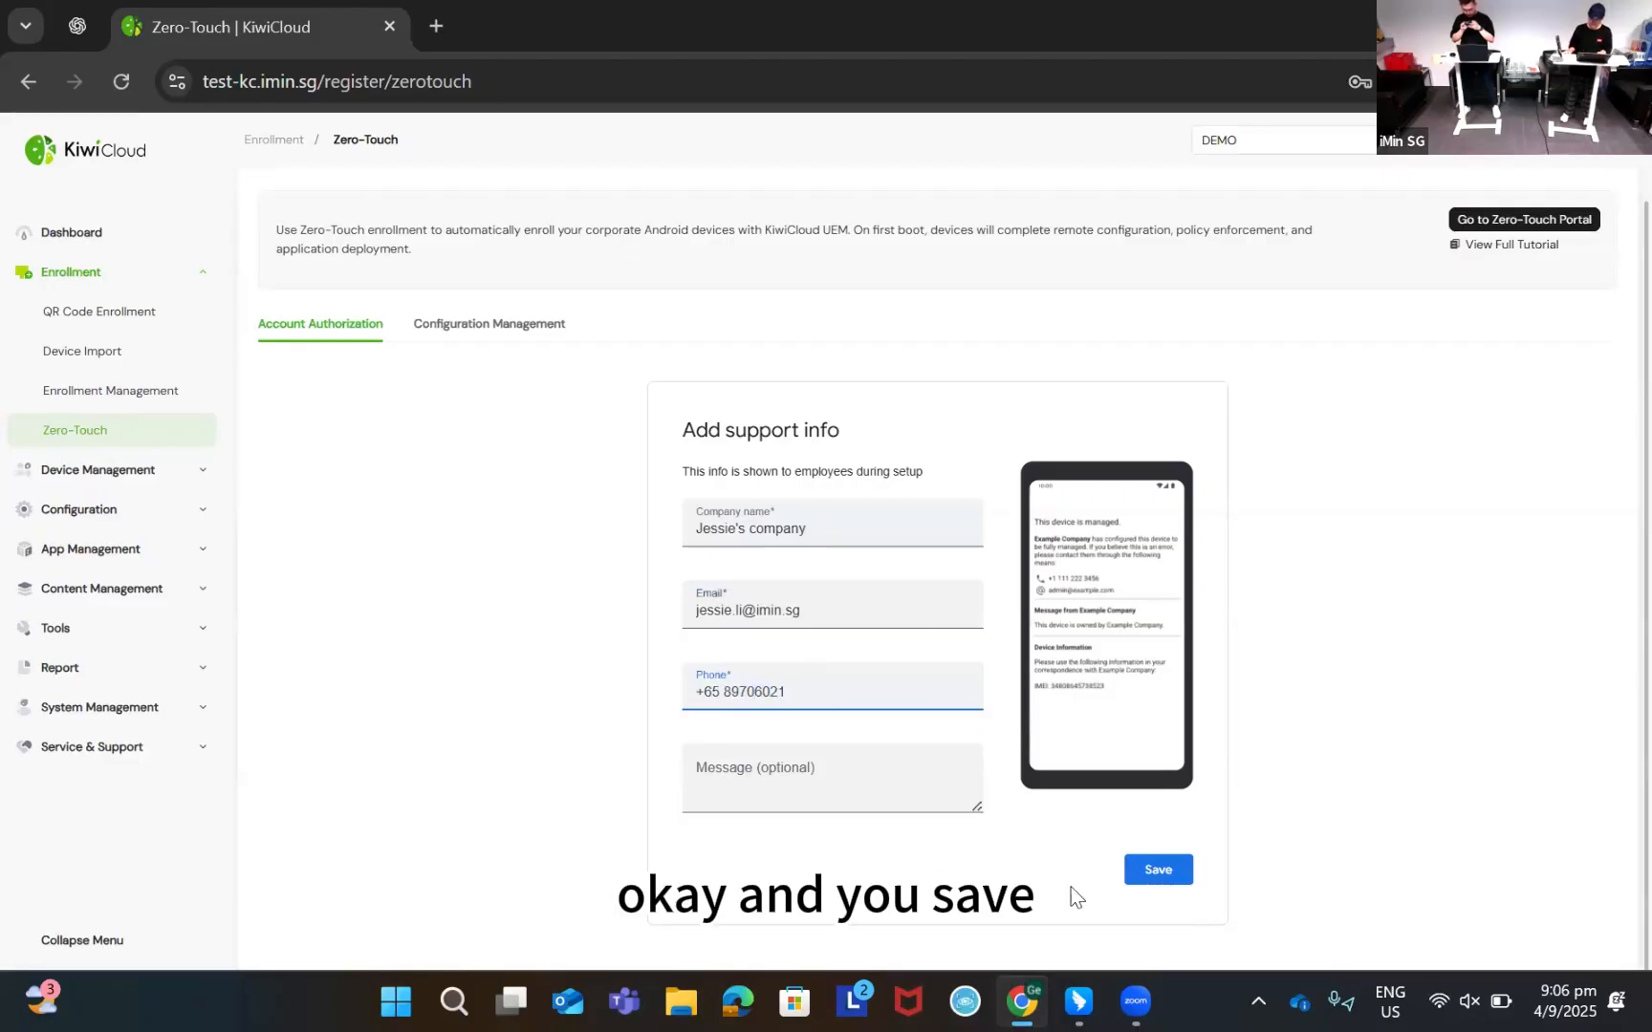
{"action": "left_click", "coordinate": [1137, 871]}
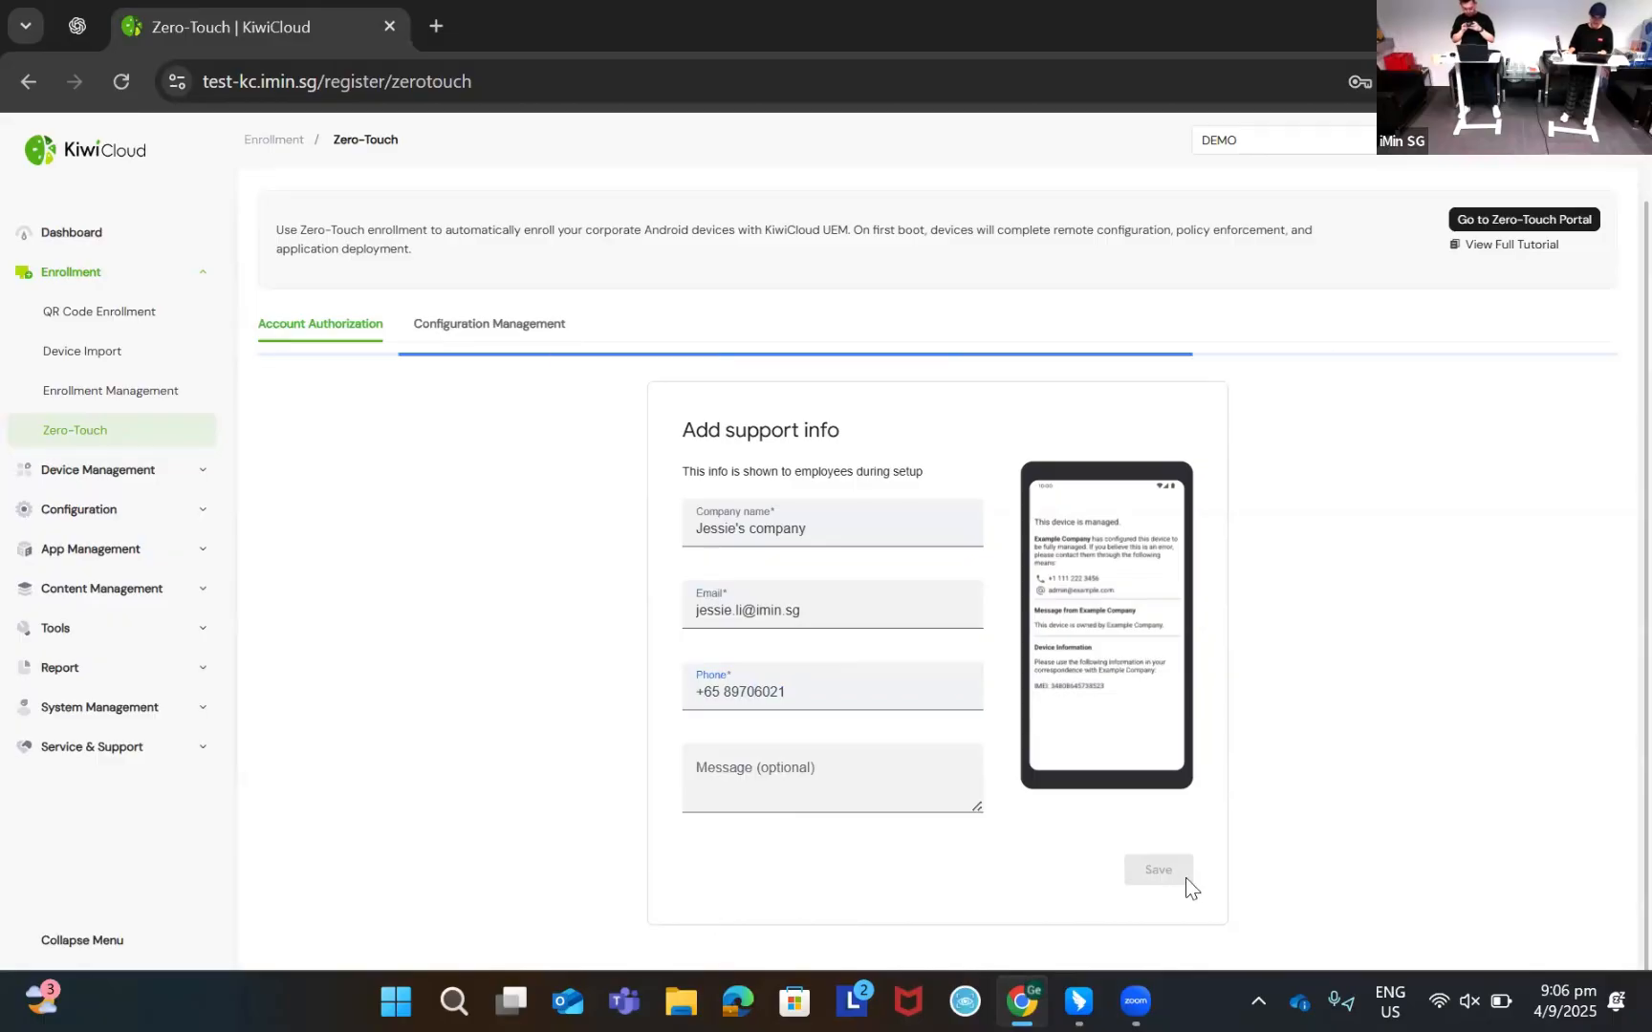
From the Zero-touch accounts summary, follow 'View devices in the zero-touch portal' into a new tab
{"action": "scroll", "coordinate": [1021, 792], "scroll_direction": "down", "scroll_amount": 2}
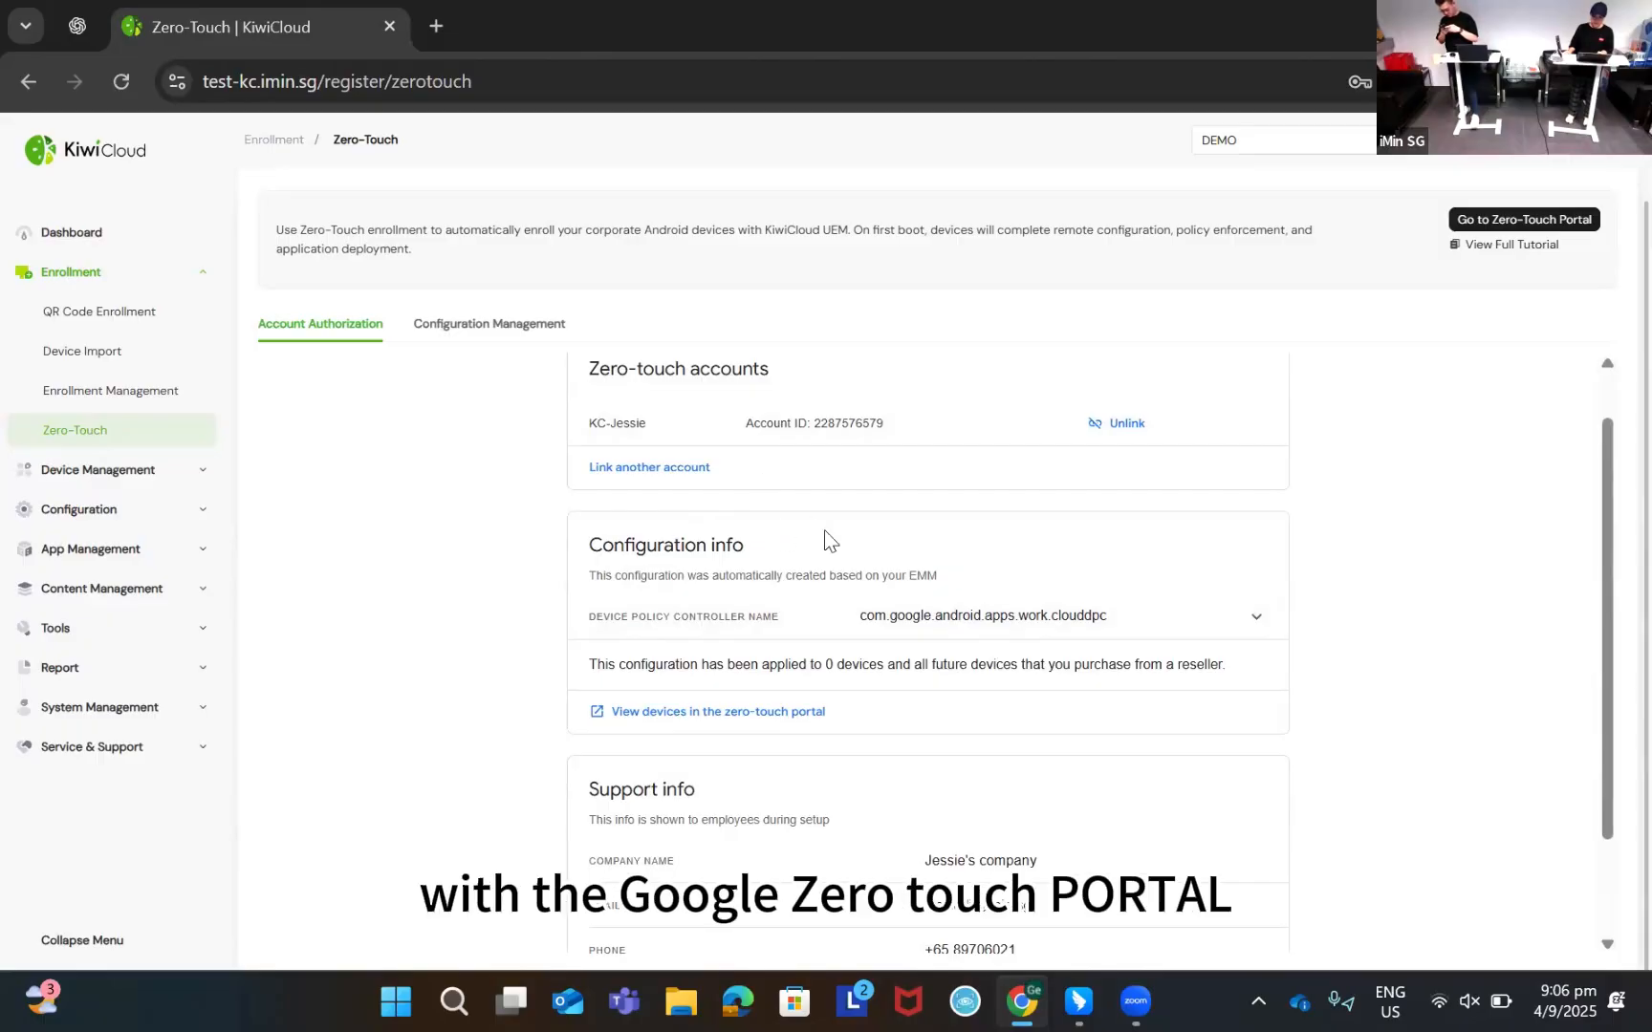
{"action": "scroll", "coordinate": [925, 487], "scroll_direction": "up", "scroll_amount": 1}
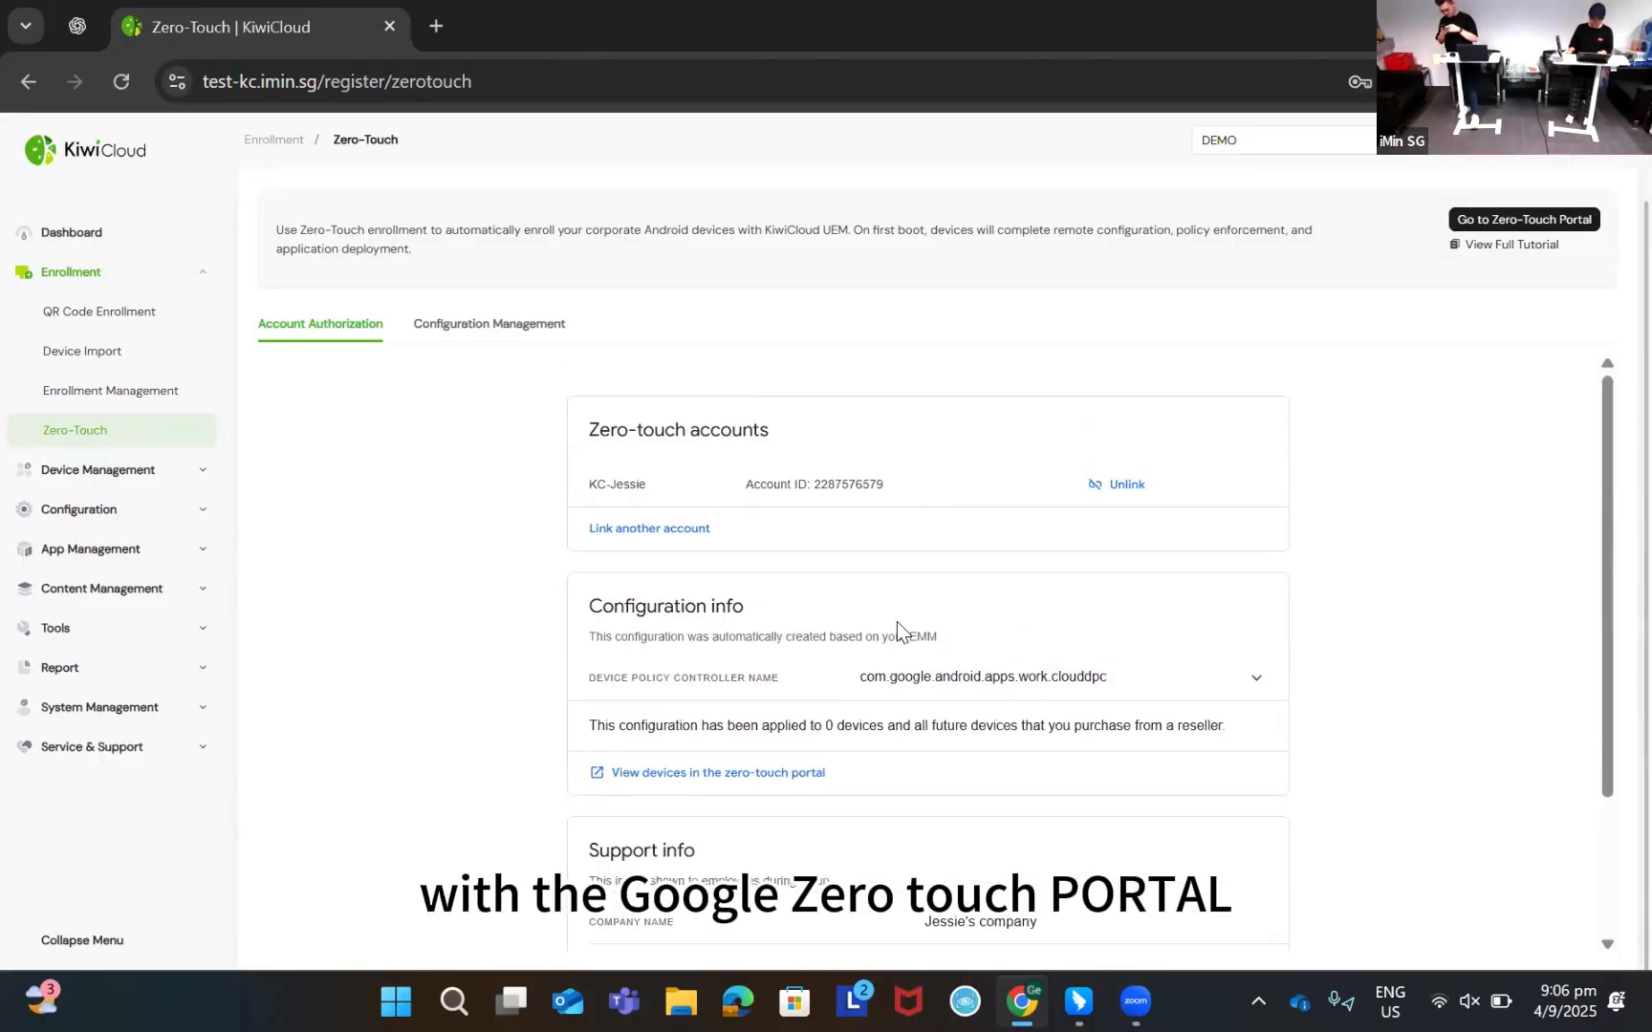
{"action": "scroll", "coordinate": [1398, 678], "scroll_direction": "down", "scroll_amount": 2}
{"action": "scroll", "coordinate": [1420, 740], "scroll_direction": "up", "scroll_amount": 1}
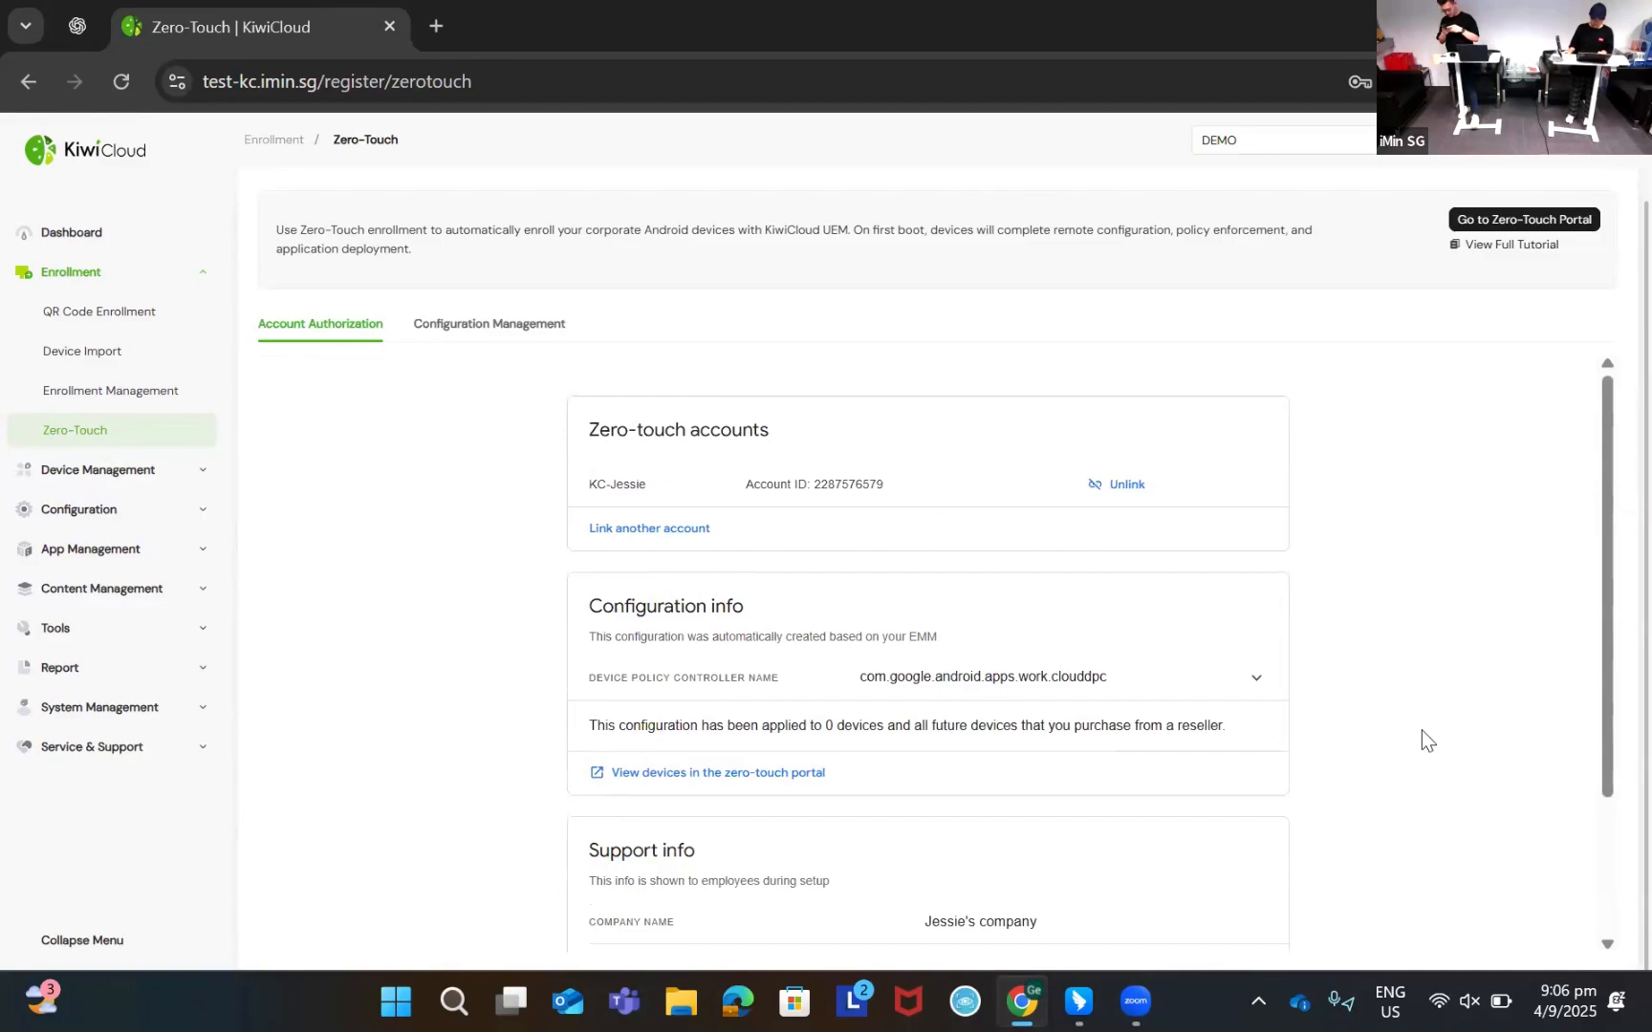
{"action": "scroll", "coordinate": [1421, 726], "scroll_direction": "down", "scroll_amount": 1}
{"action": "scroll", "coordinate": [1422, 722], "scroll_direction": "up", "scroll_amount": 1}
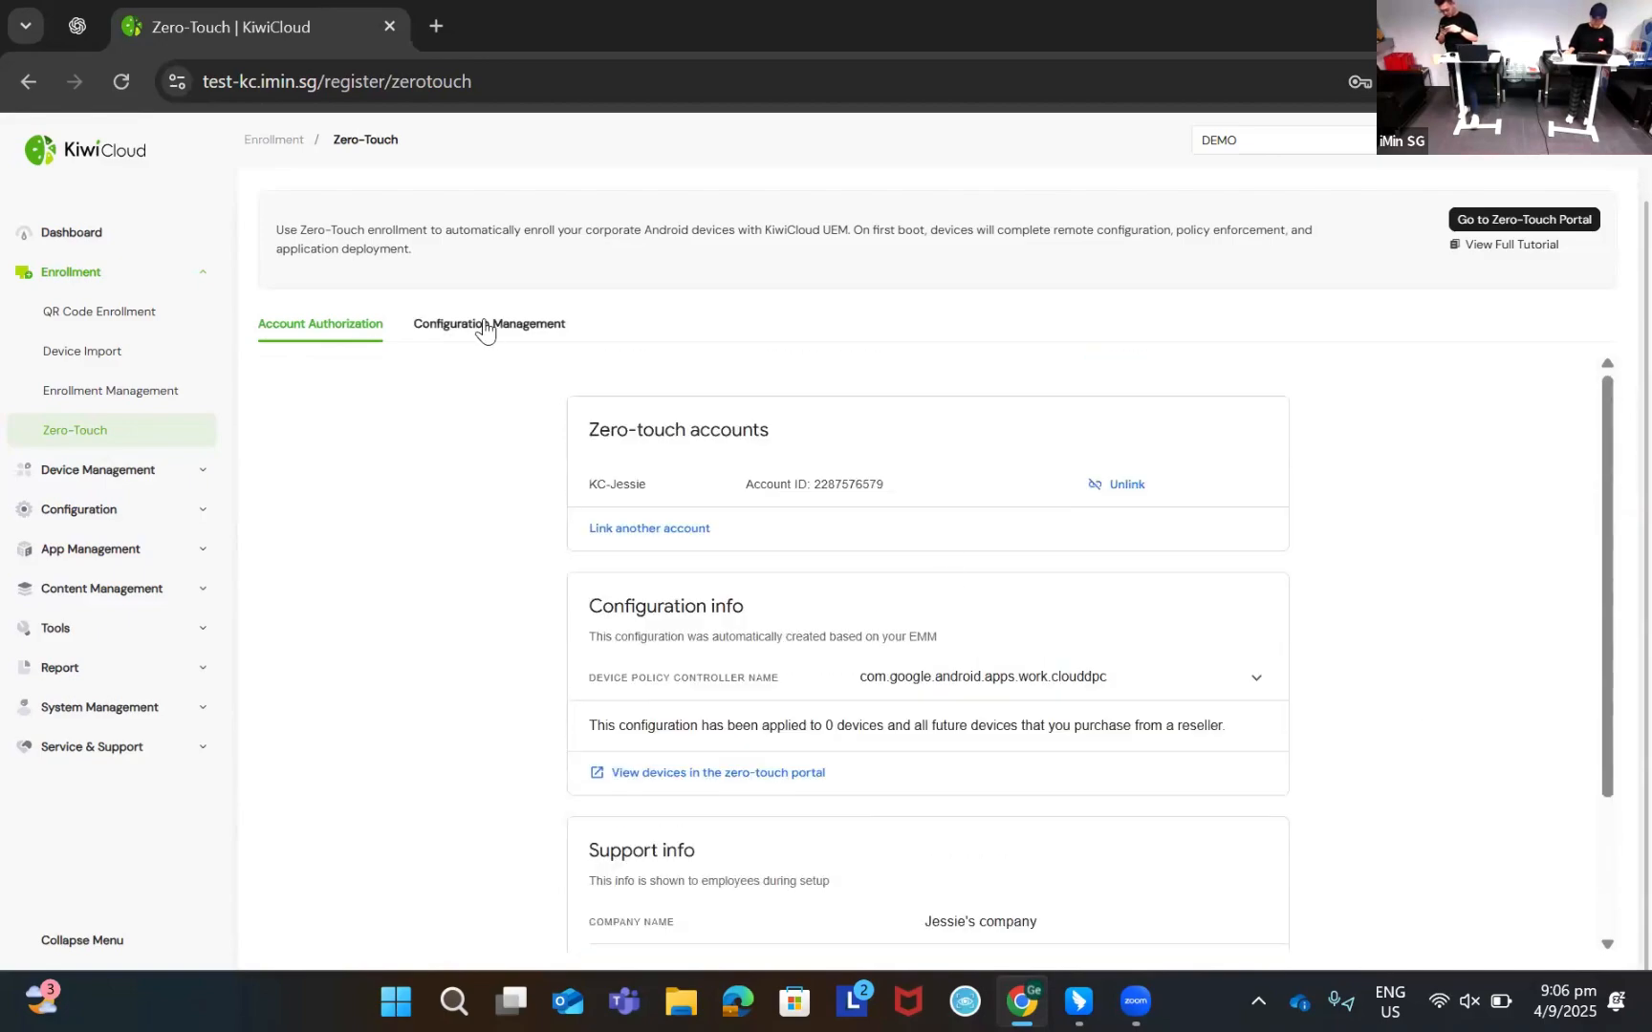
{"action": "scroll", "coordinate": [1018, 557], "scroll_direction": "down", "scroll_amount": 2}
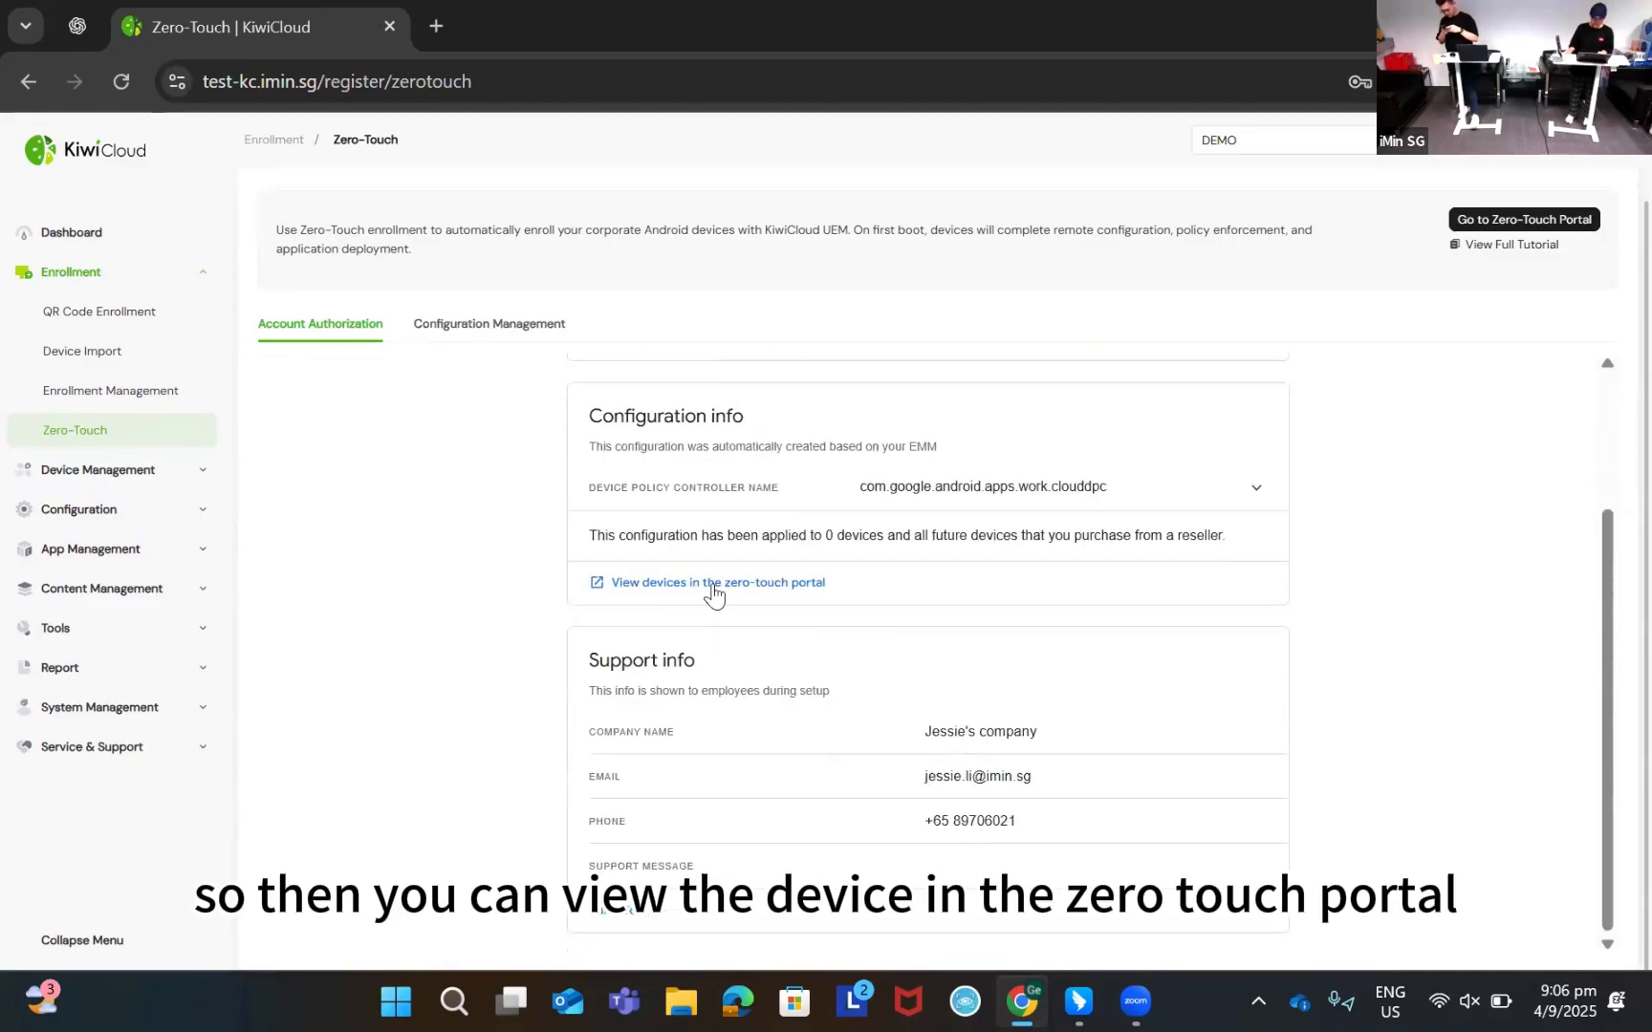
{"action": "left_click", "coordinate": [626, 585]}
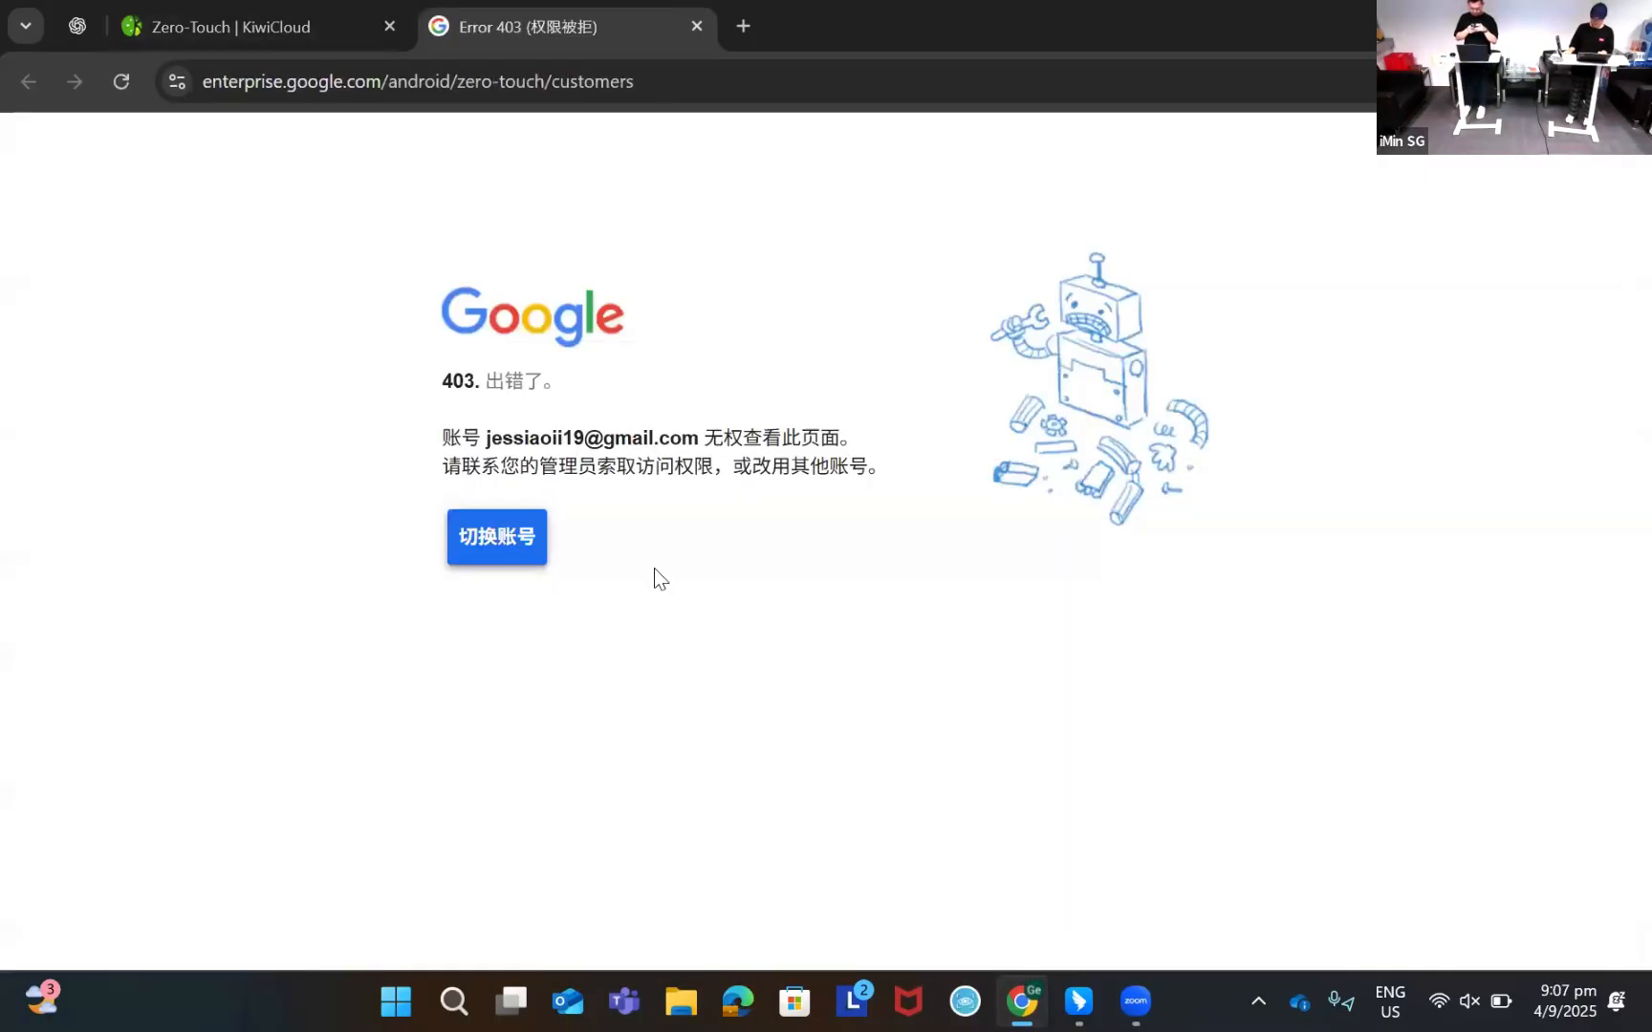
Switch the portal to the imin.sg work account, check the empty Devices list, and return to Configurations
{"action": "left_click", "coordinate": [504, 550]}
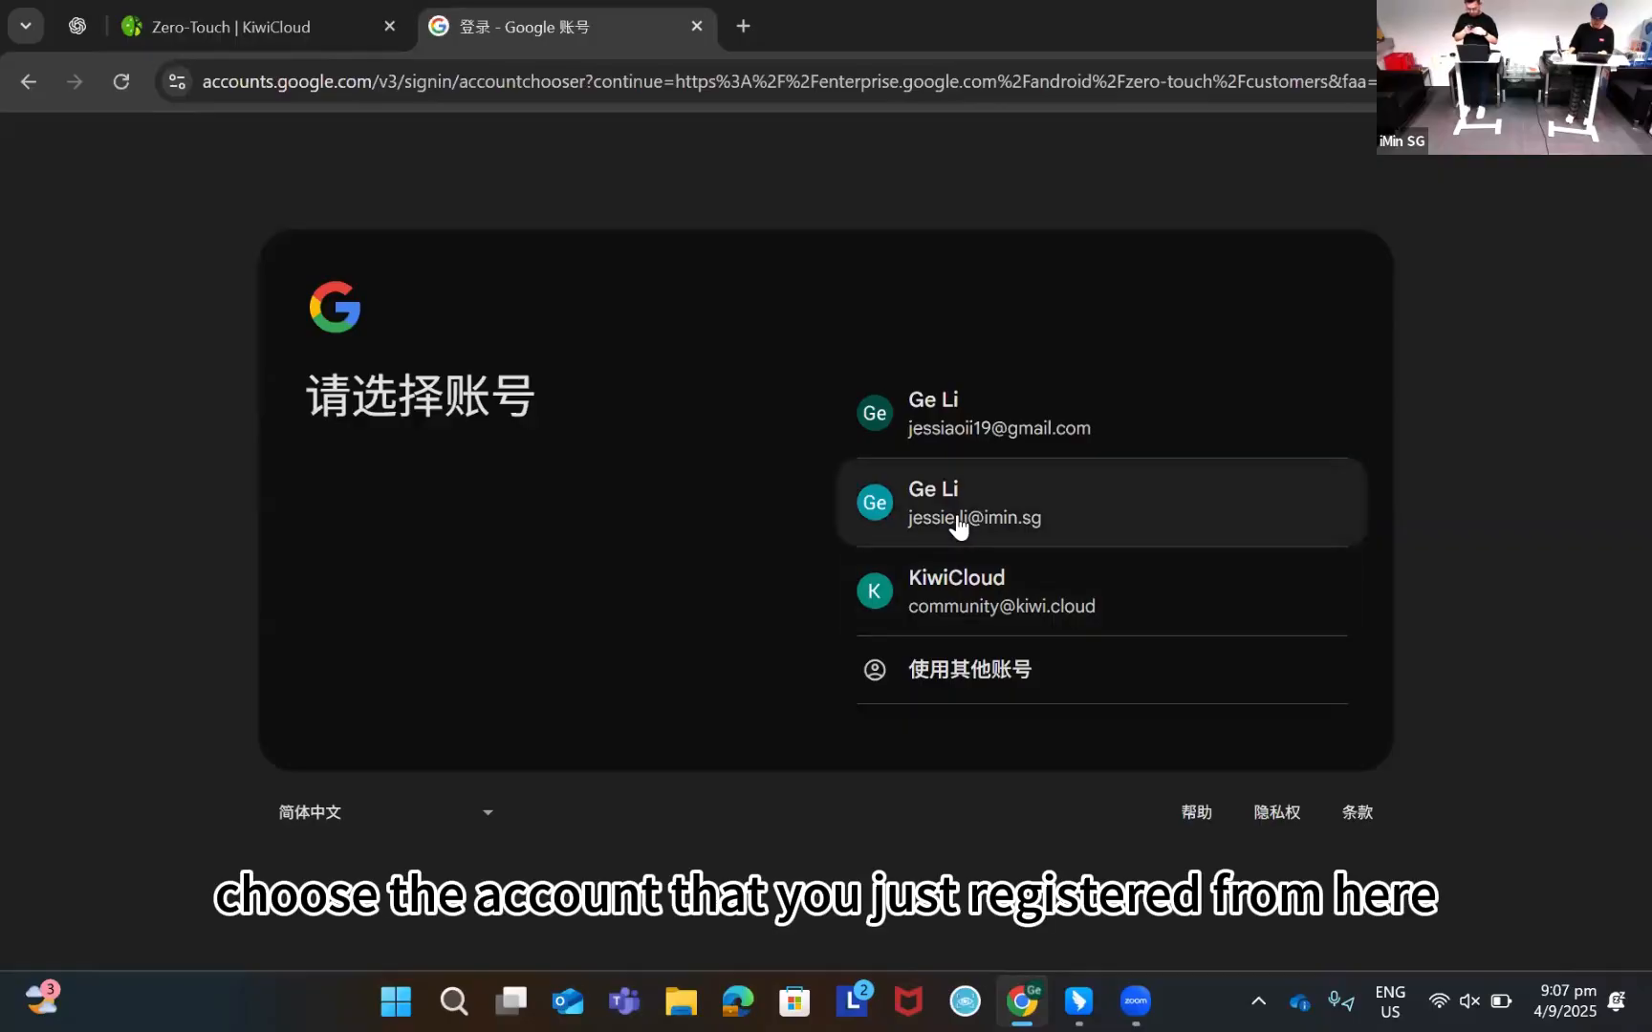
{"action": "left_click", "coordinate": [958, 524]}
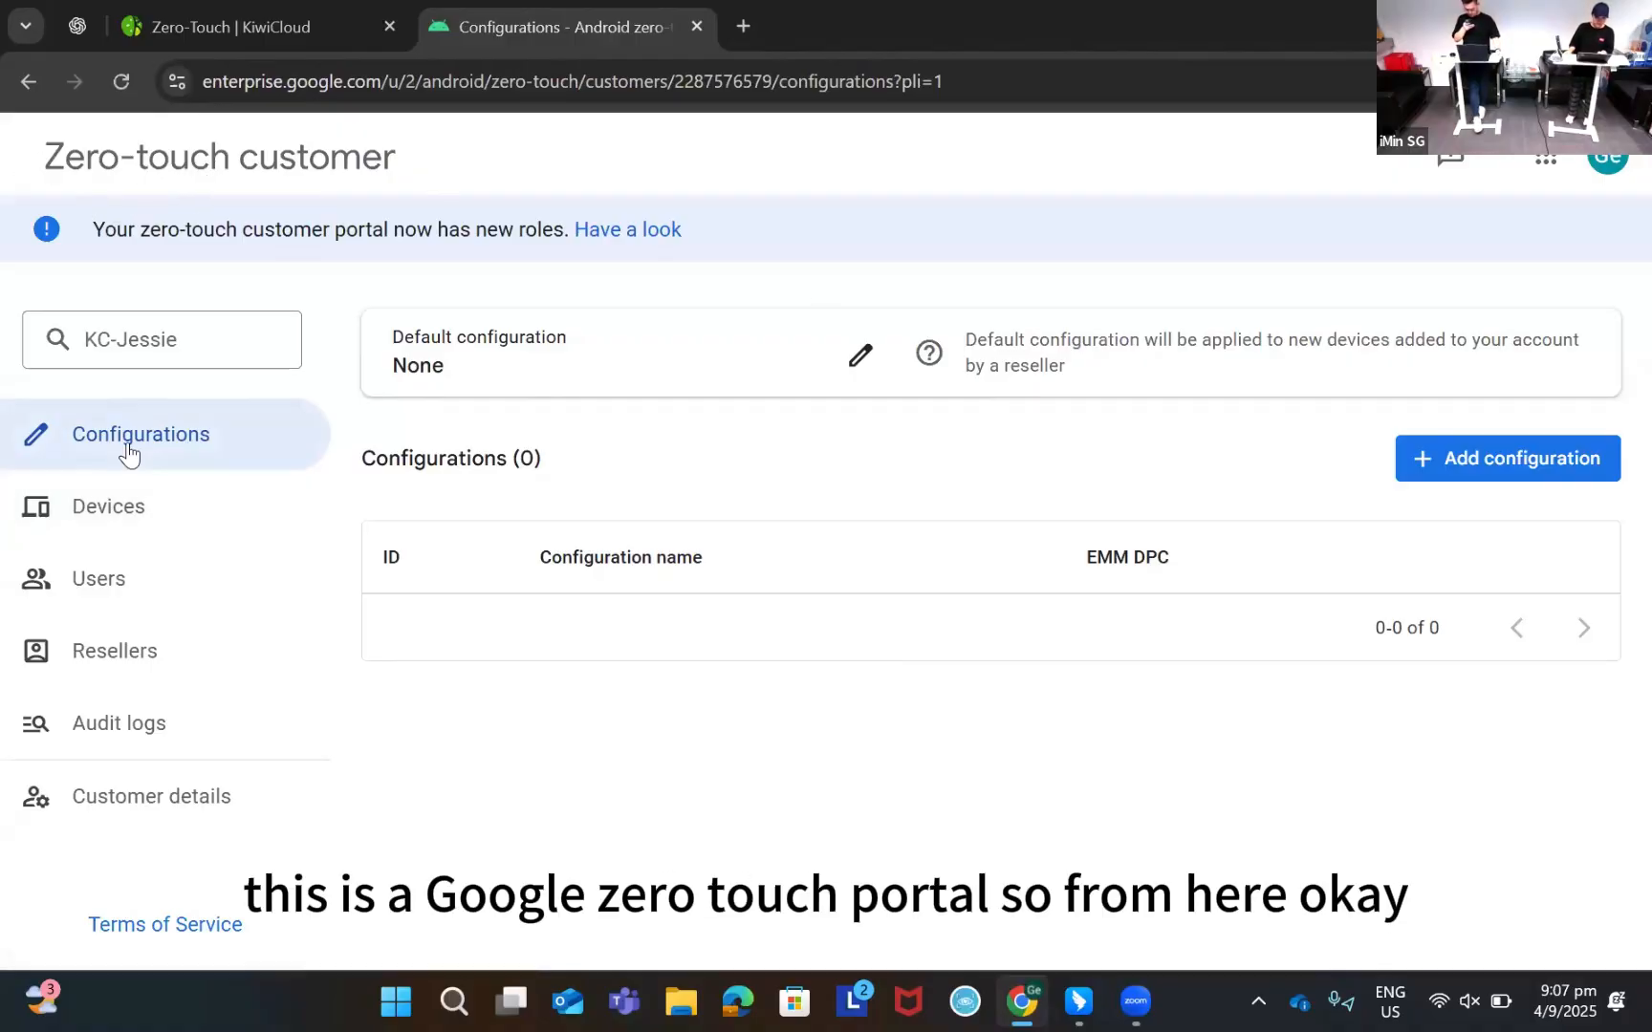
{"action": "left_click", "coordinate": [164, 521]}
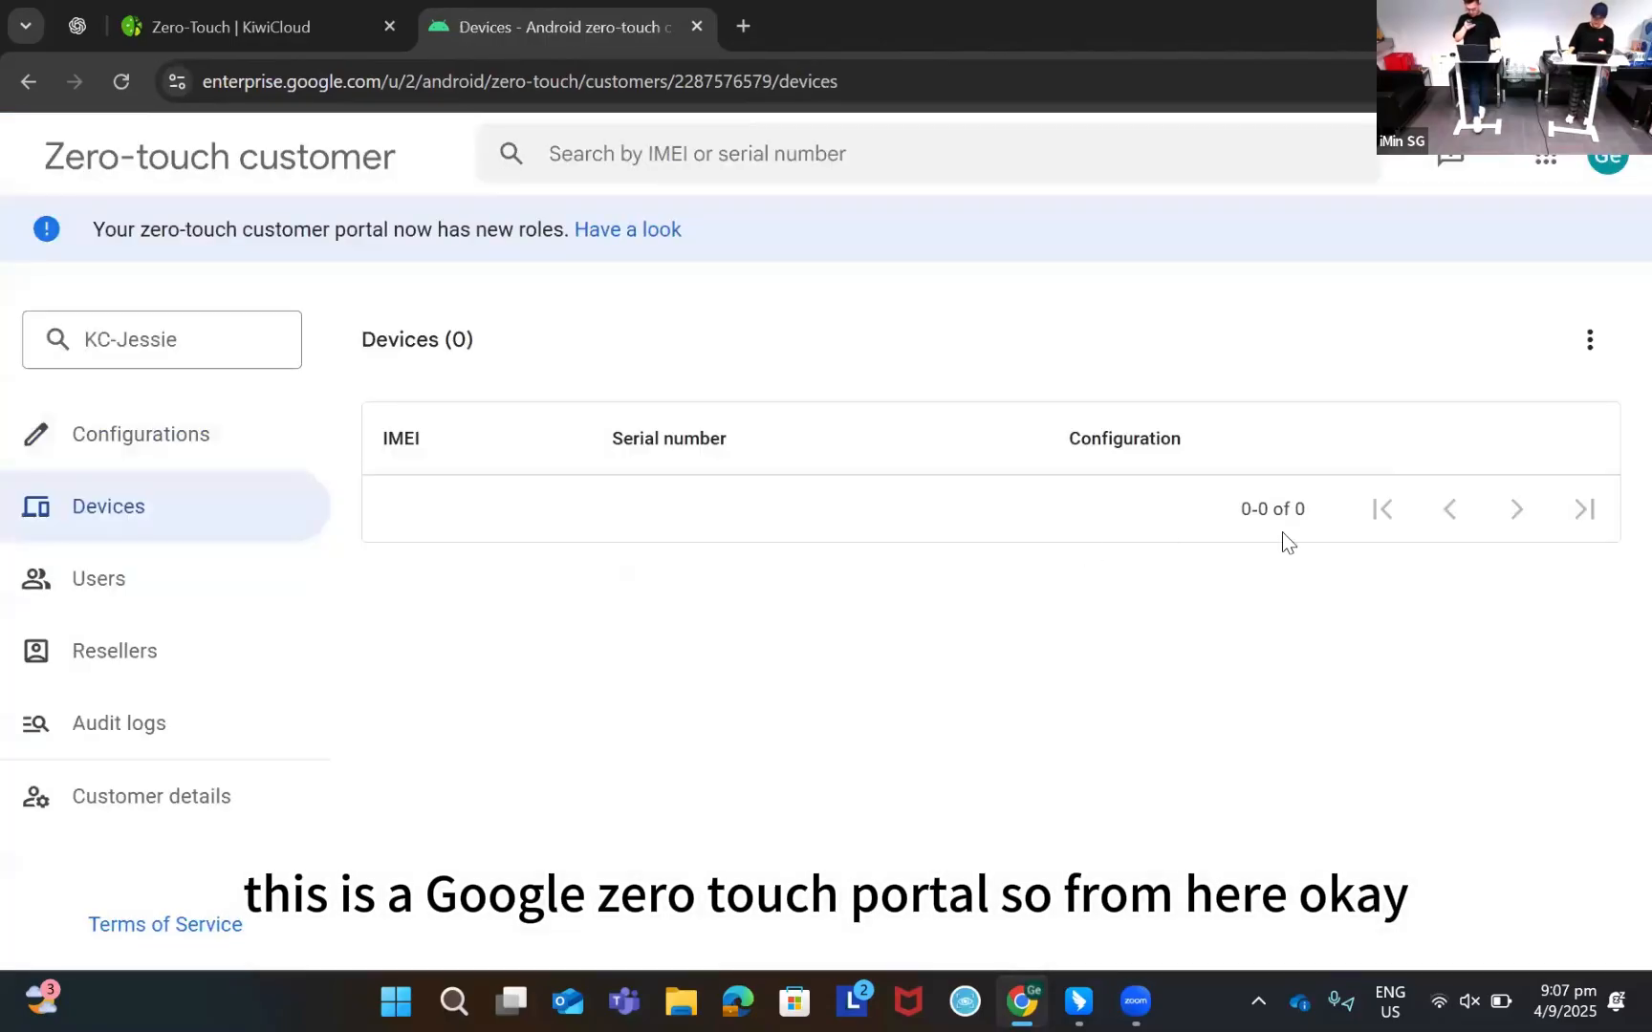
{"action": "left_click", "coordinate": [1577, 353]}
{"action": "left_click", "coordinate": [811, 677]}
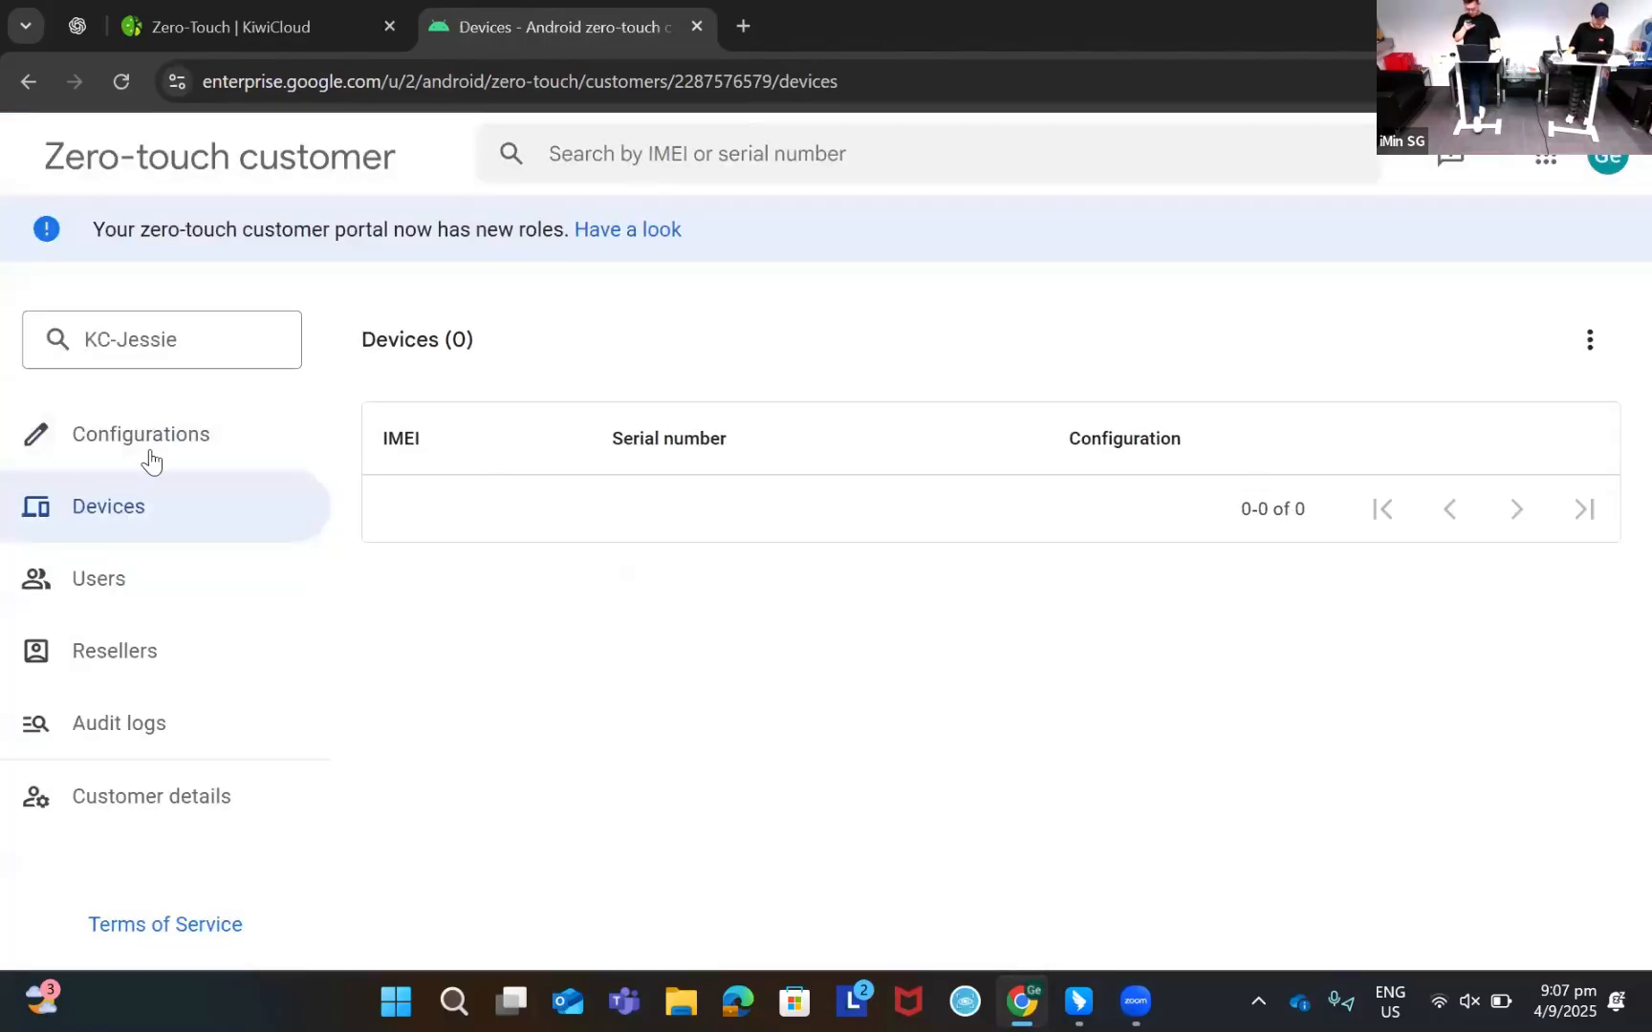
{"action": "left_click", "coordinate": [151, 437]}
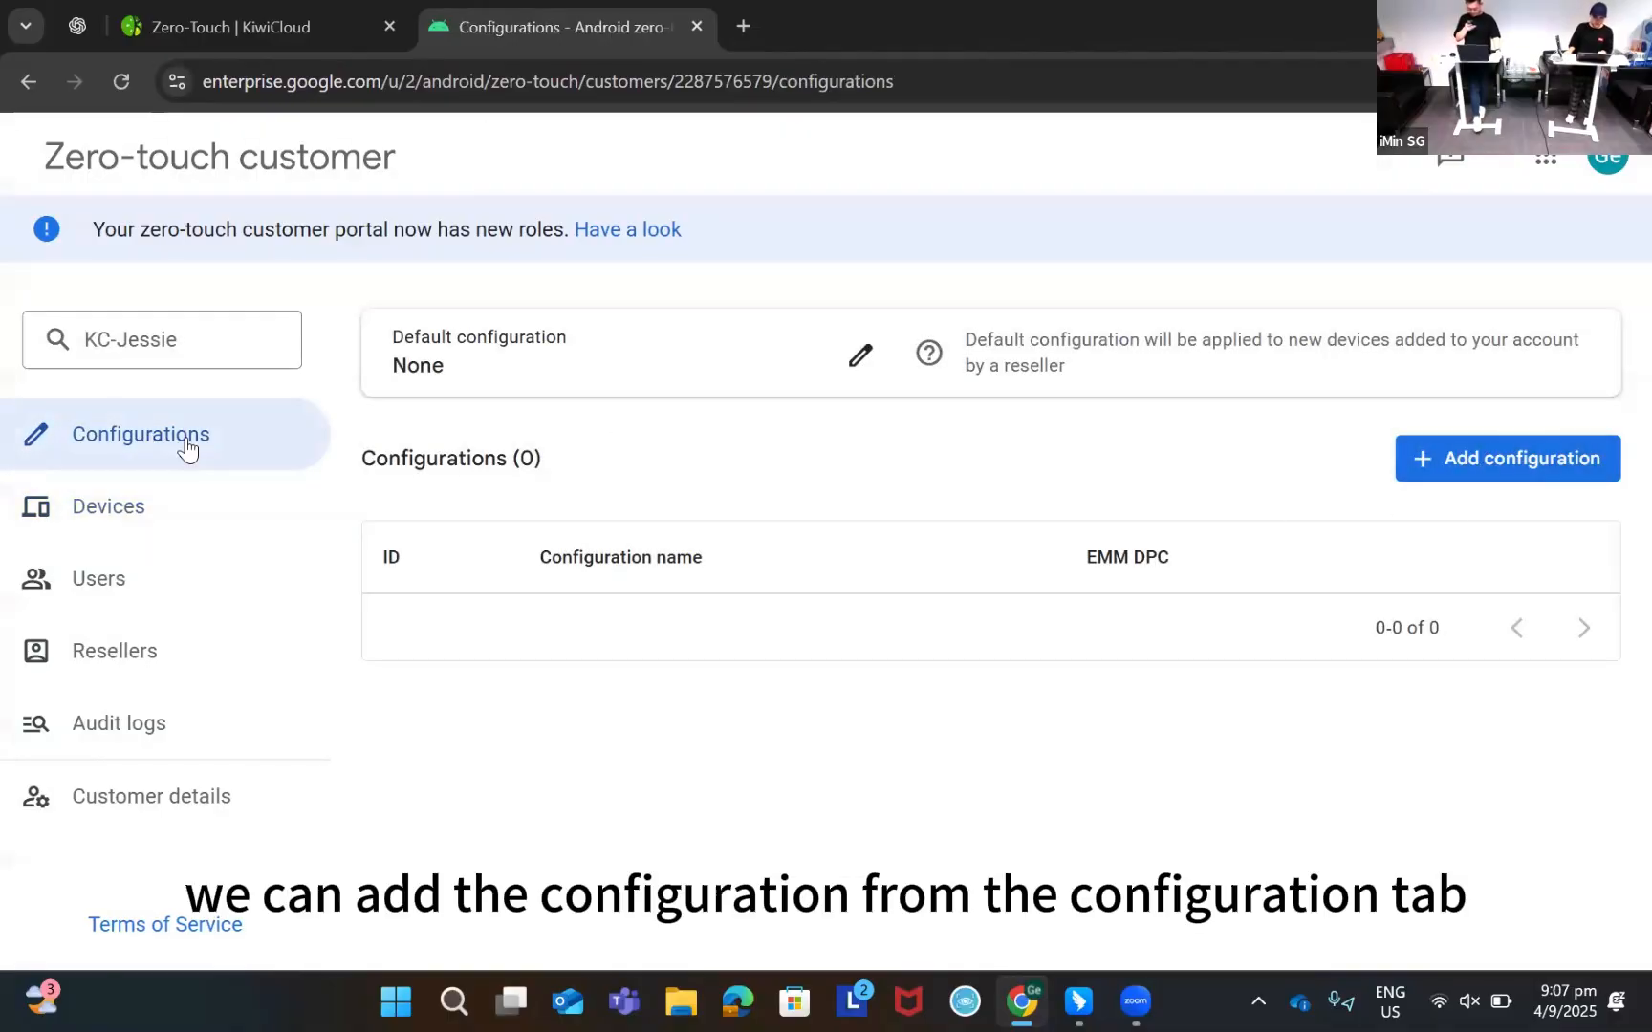
{"action": "left_click", "coordinate": [1560, 475]}
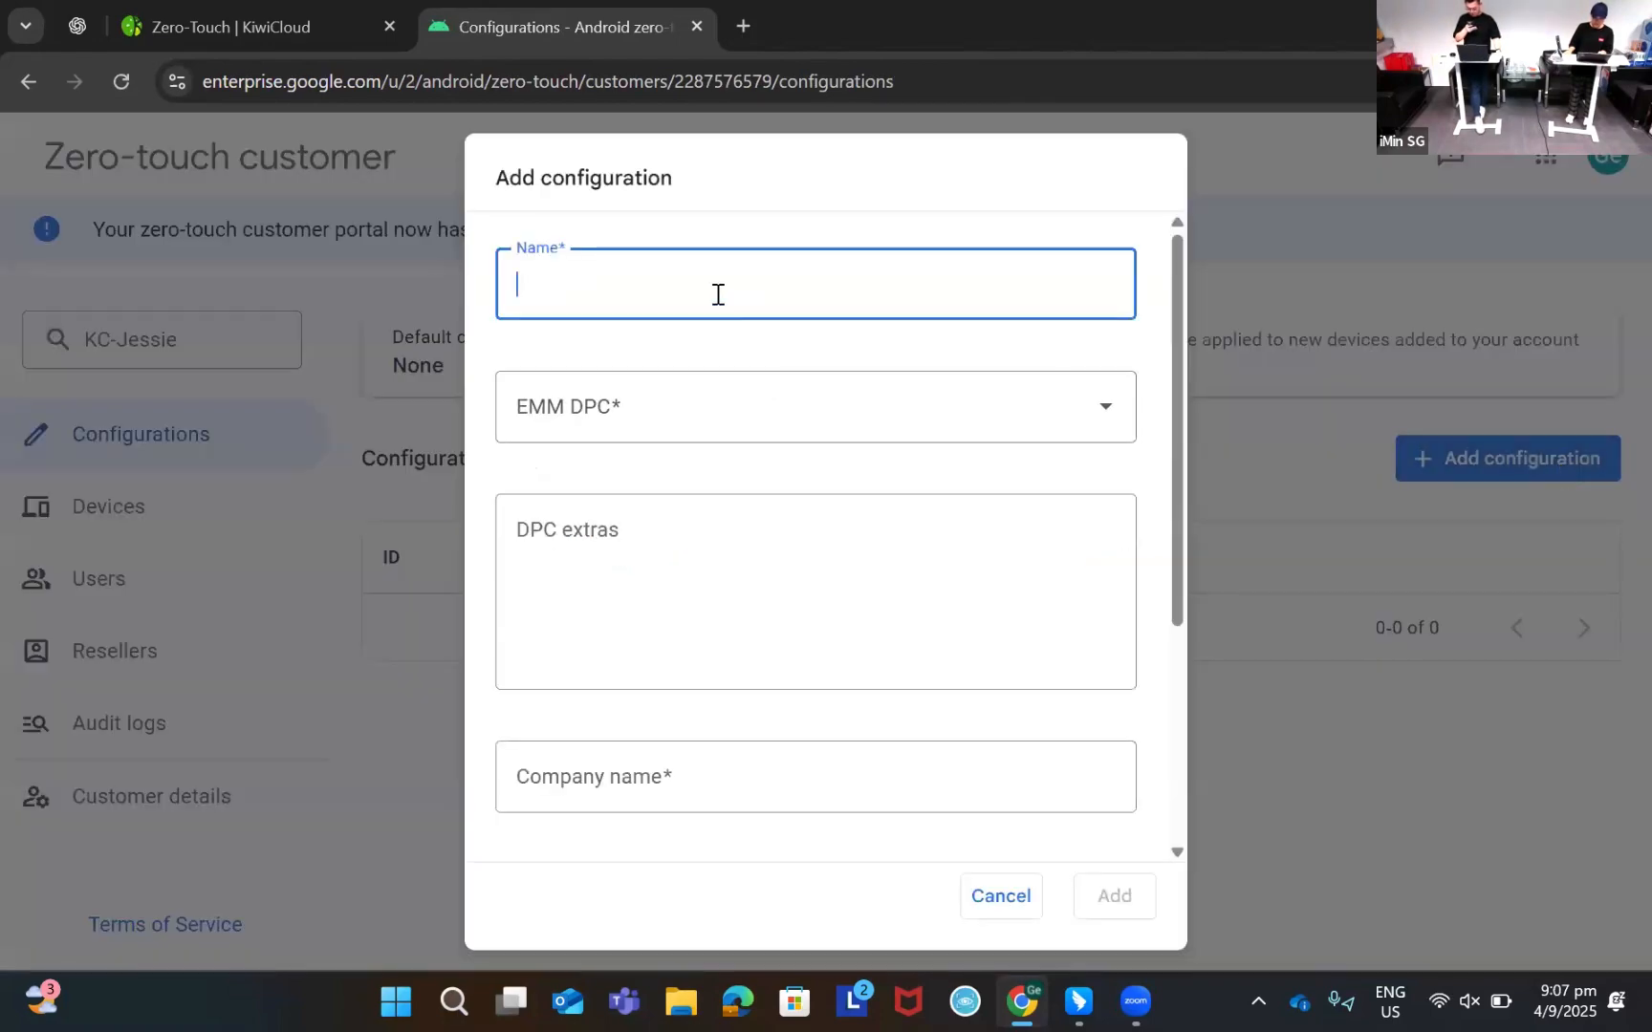
{"action": "type", "text": "test"}
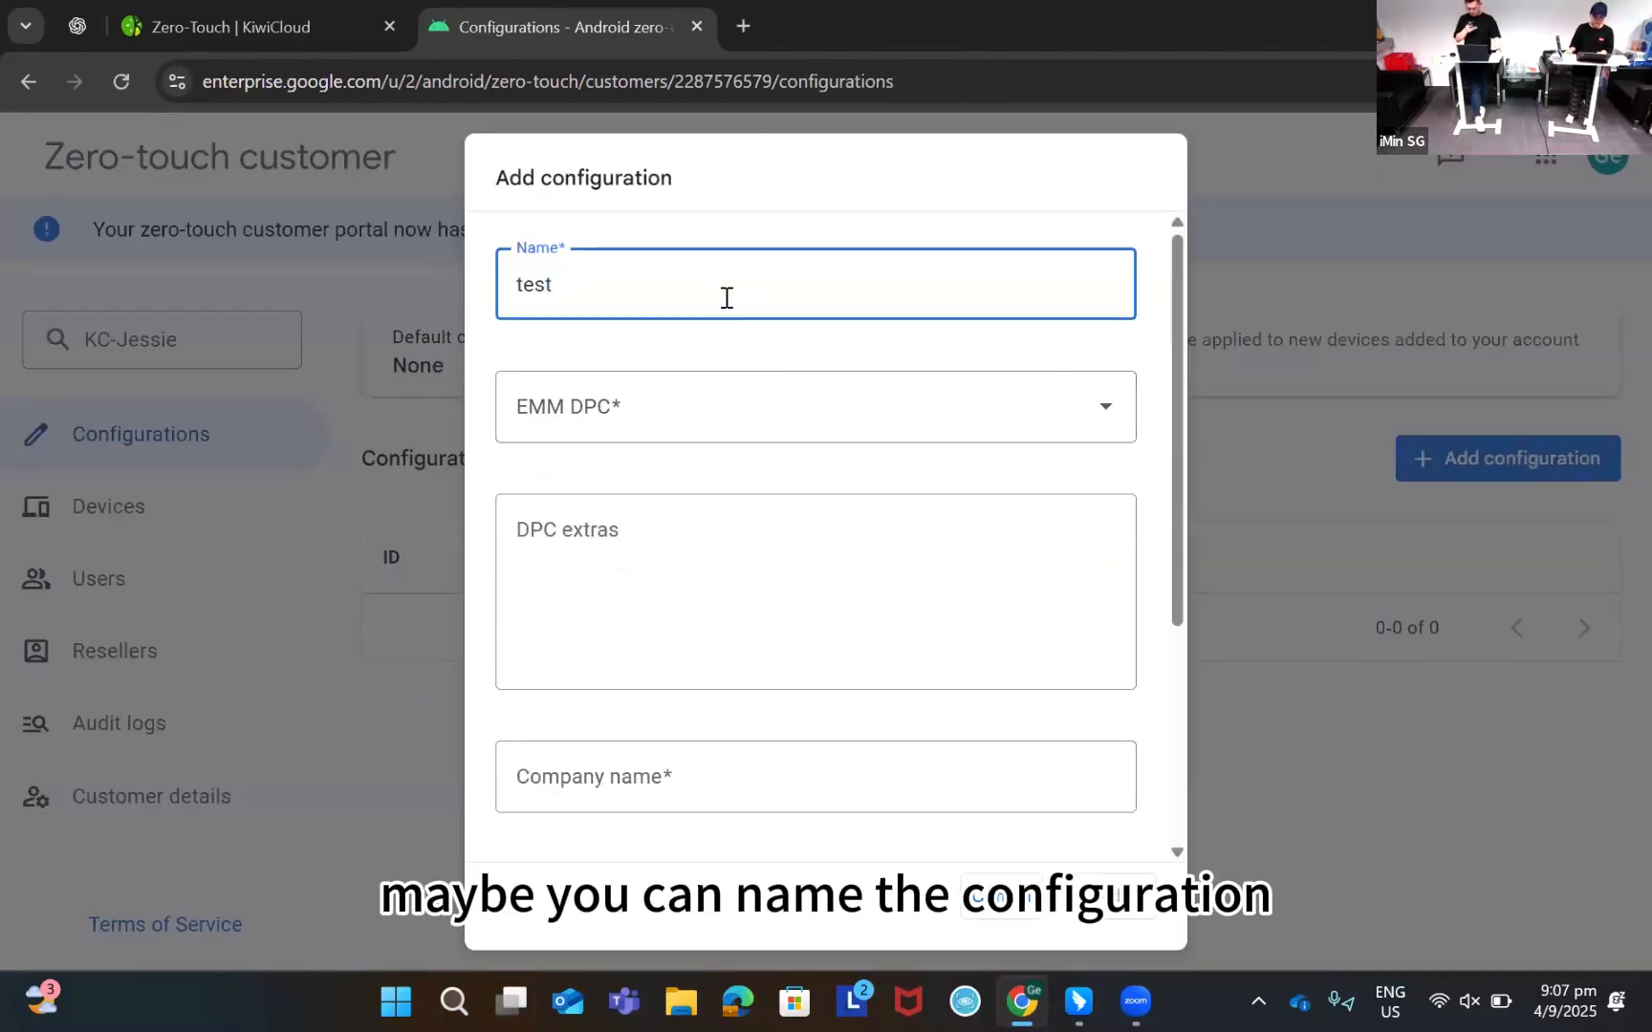
{"action": "left_click", "coordinate": [718, 416]}
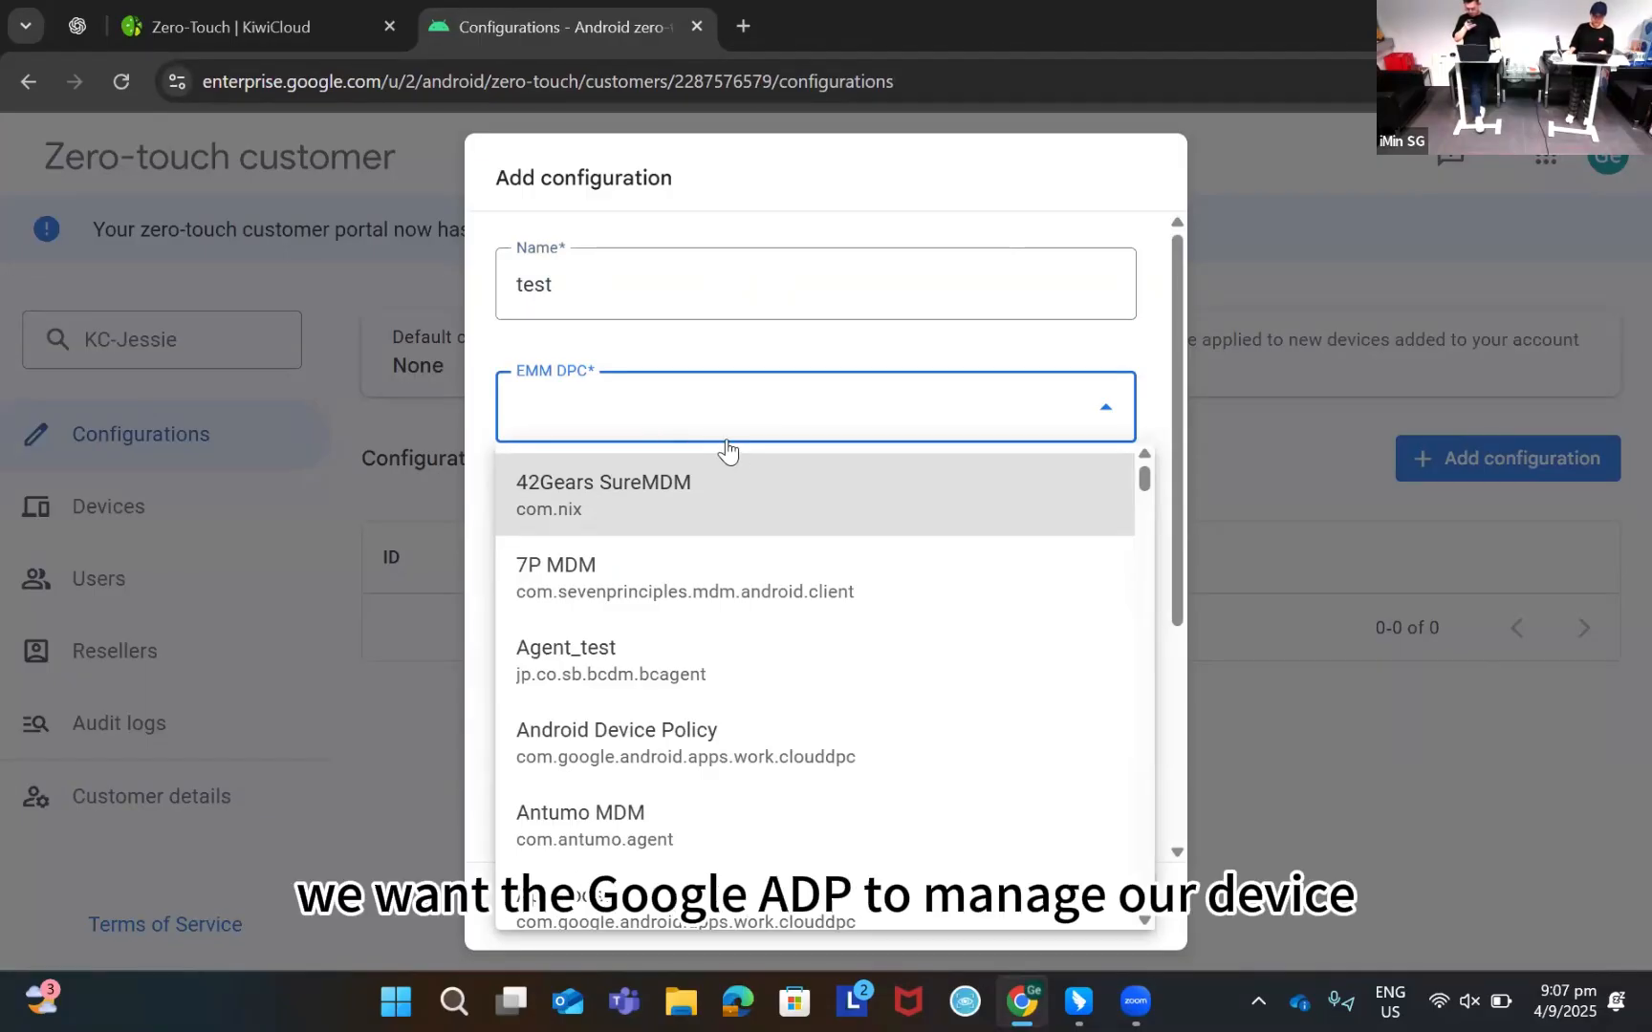
{"action": "scroll", "coordinate": [779, 645], "scroll_direction": "down", "scroll_amount": 4}
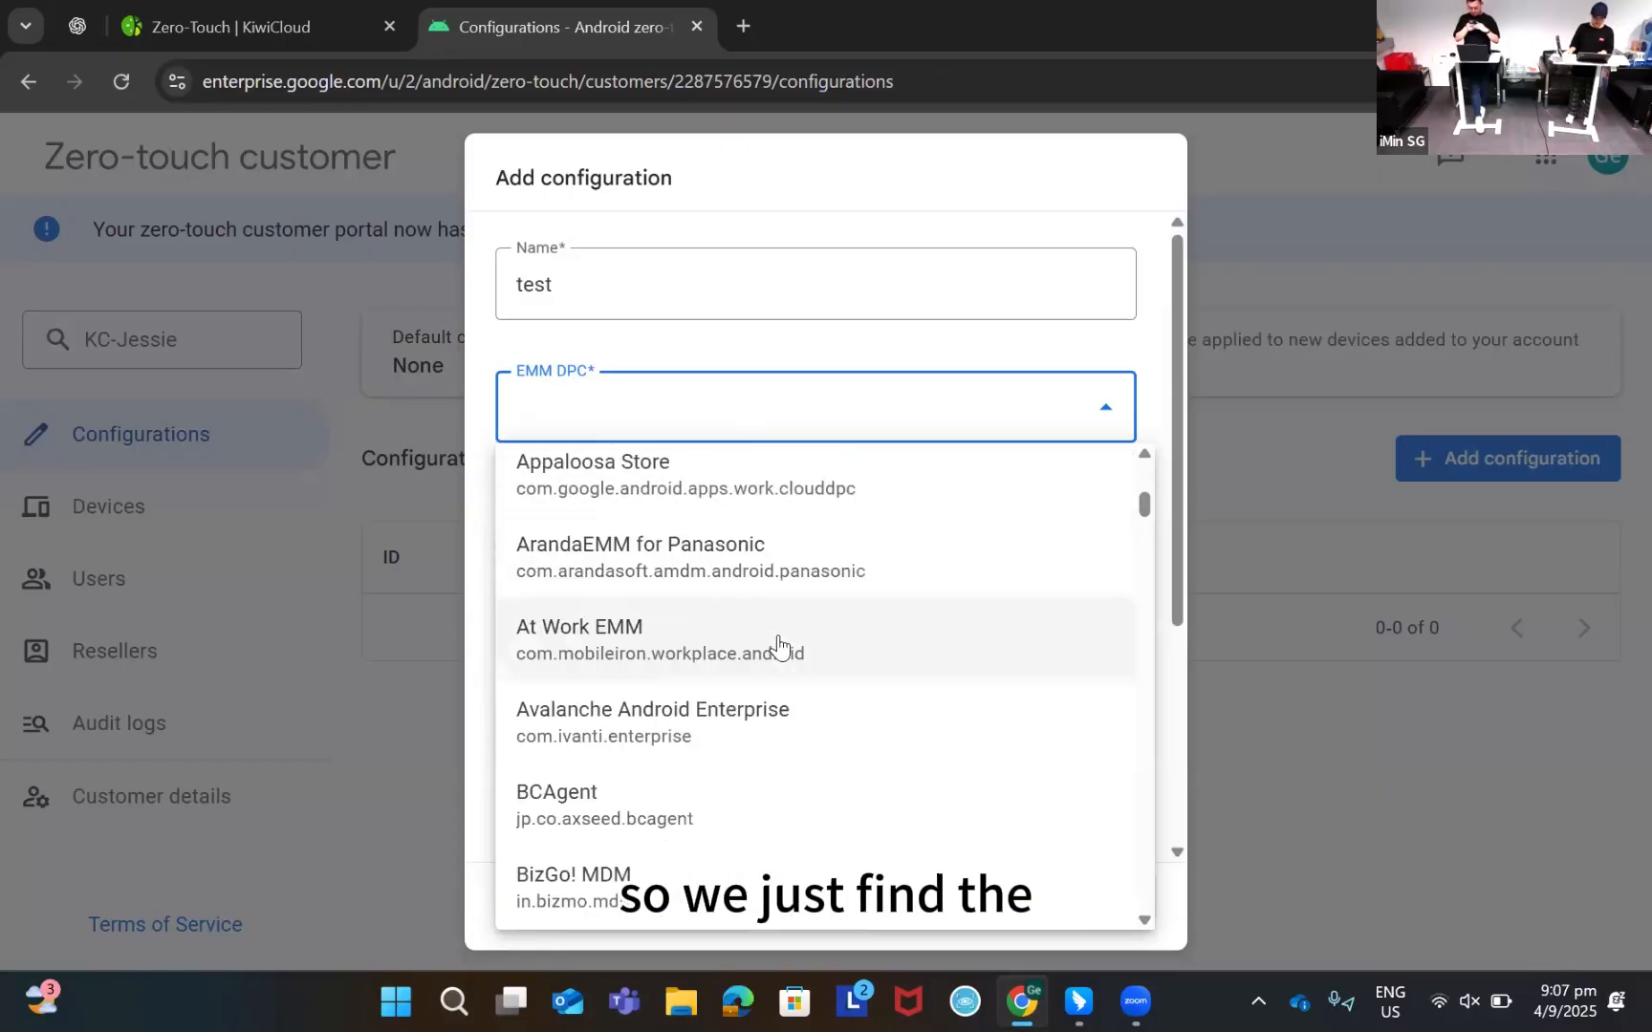
{"action": "scroll", "coordinate": [776, 650], "scroll_direction": "down", "scroll_amount": 3}
{"action": "scroll", "coordinate": [822, 727], "scroll_direction": "up", "scroll_amount": 7}
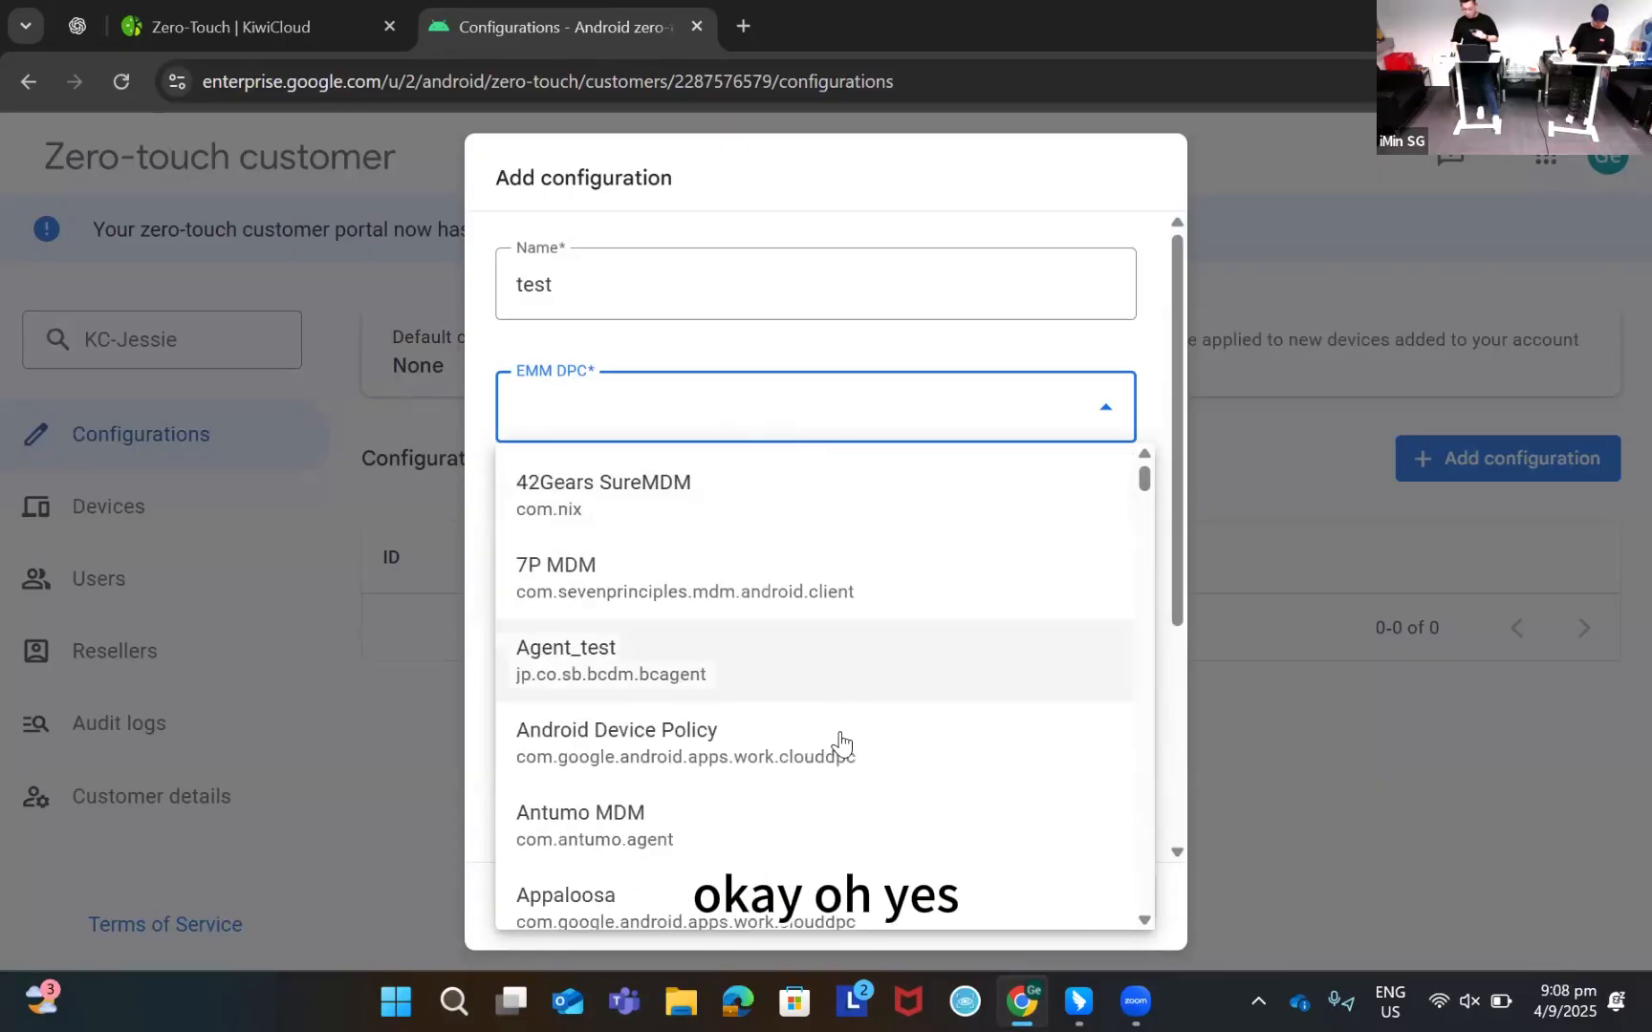
{"action": "left_click", "coordinate": [706, 743]}
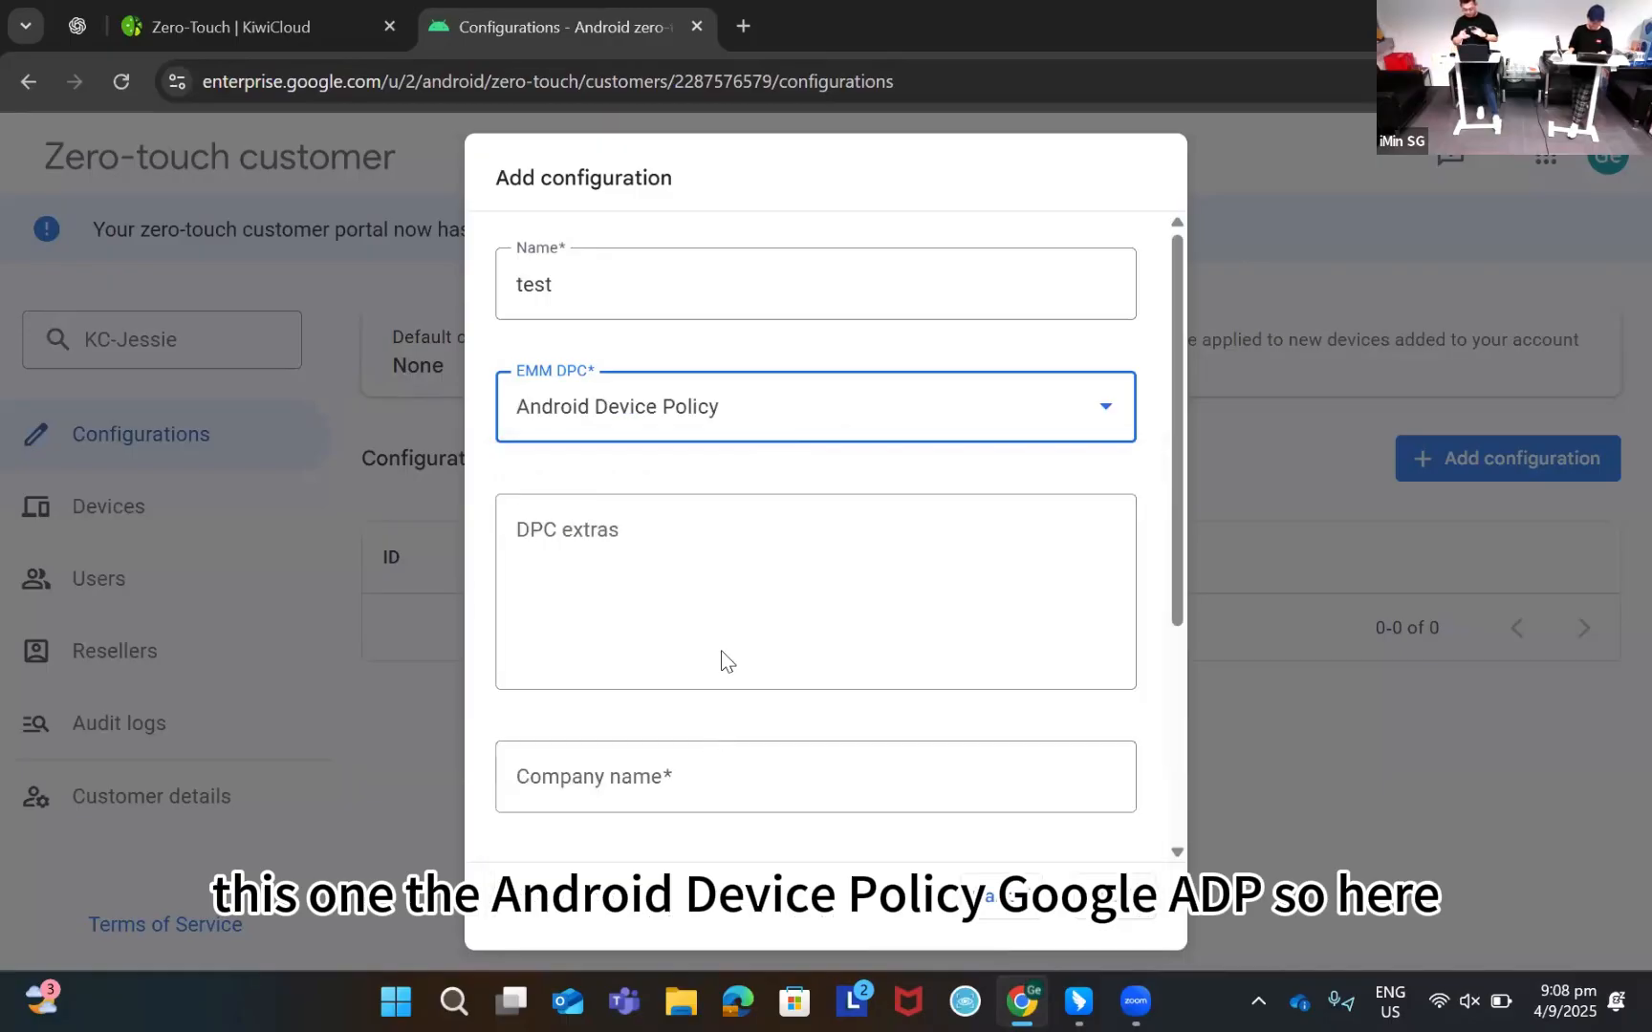
{"action": "left_click", "coordinate": [621, 550]}
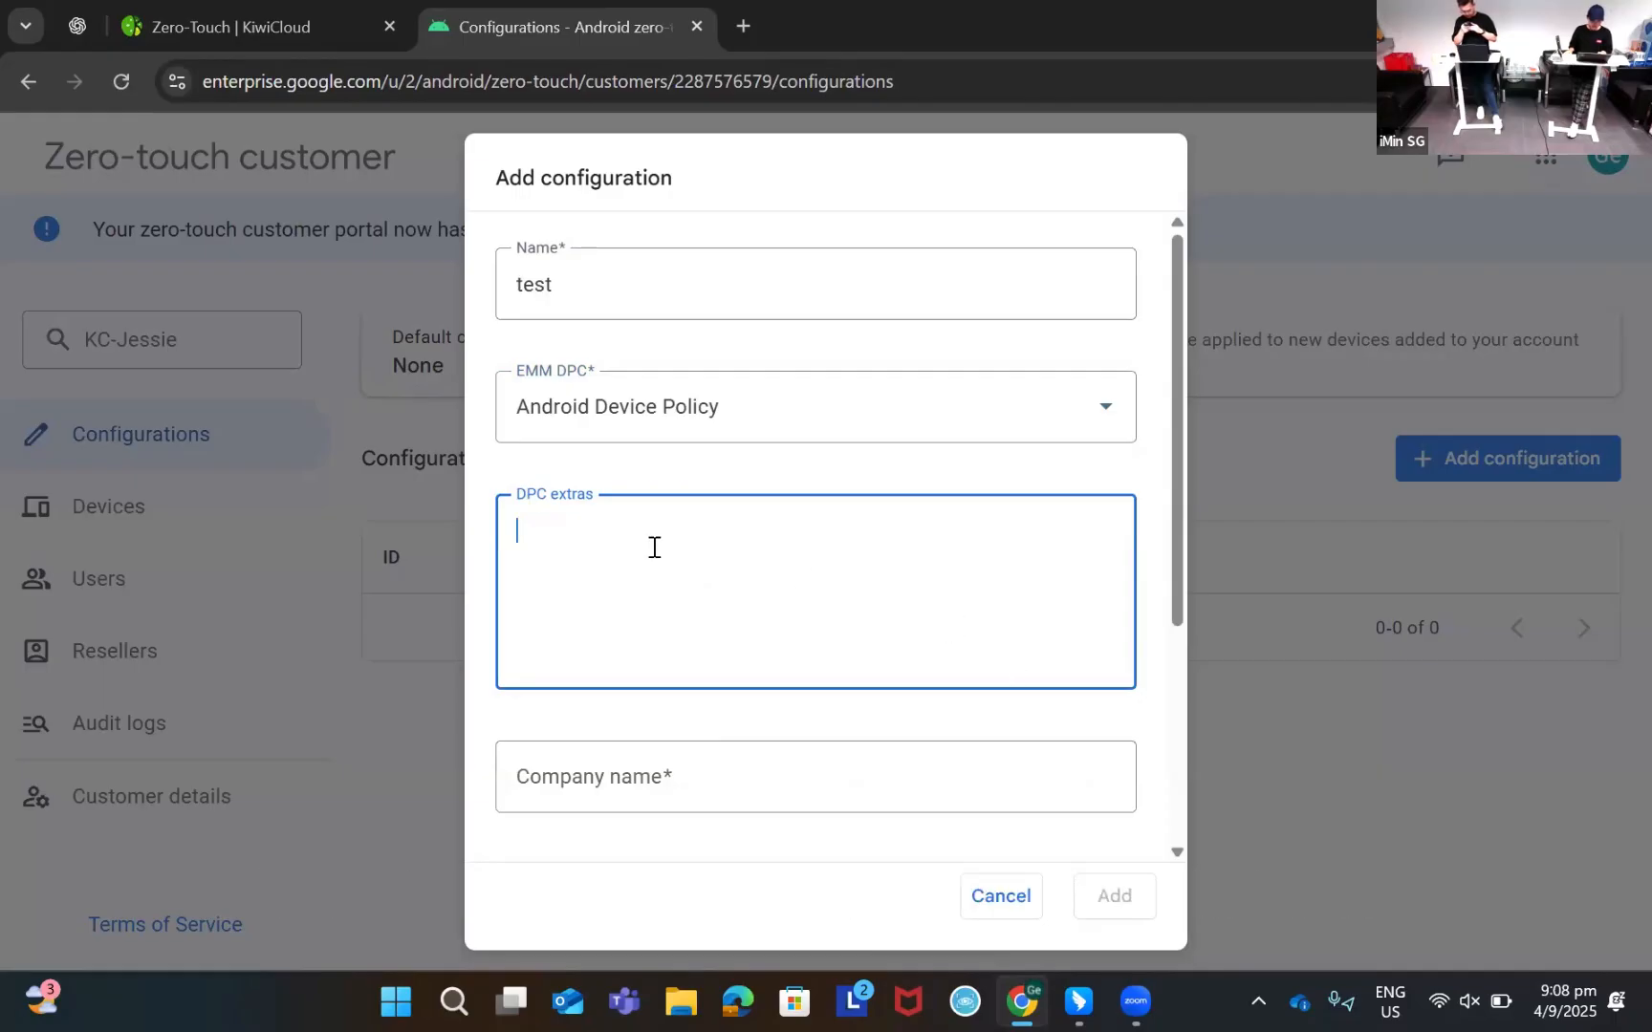
{"action": "scroll", "coordinate": [692, 557], "scroll_direction": "down", "scroll_amount": 1}
{"action": "scroll", "coordinate": [692, 556], "scroll_direction": "down", "scroll_amount": 2}
{"action": "scroll", "coordinate": [700, 564], "scroll_direction": "up", "scroll_amount": 2}
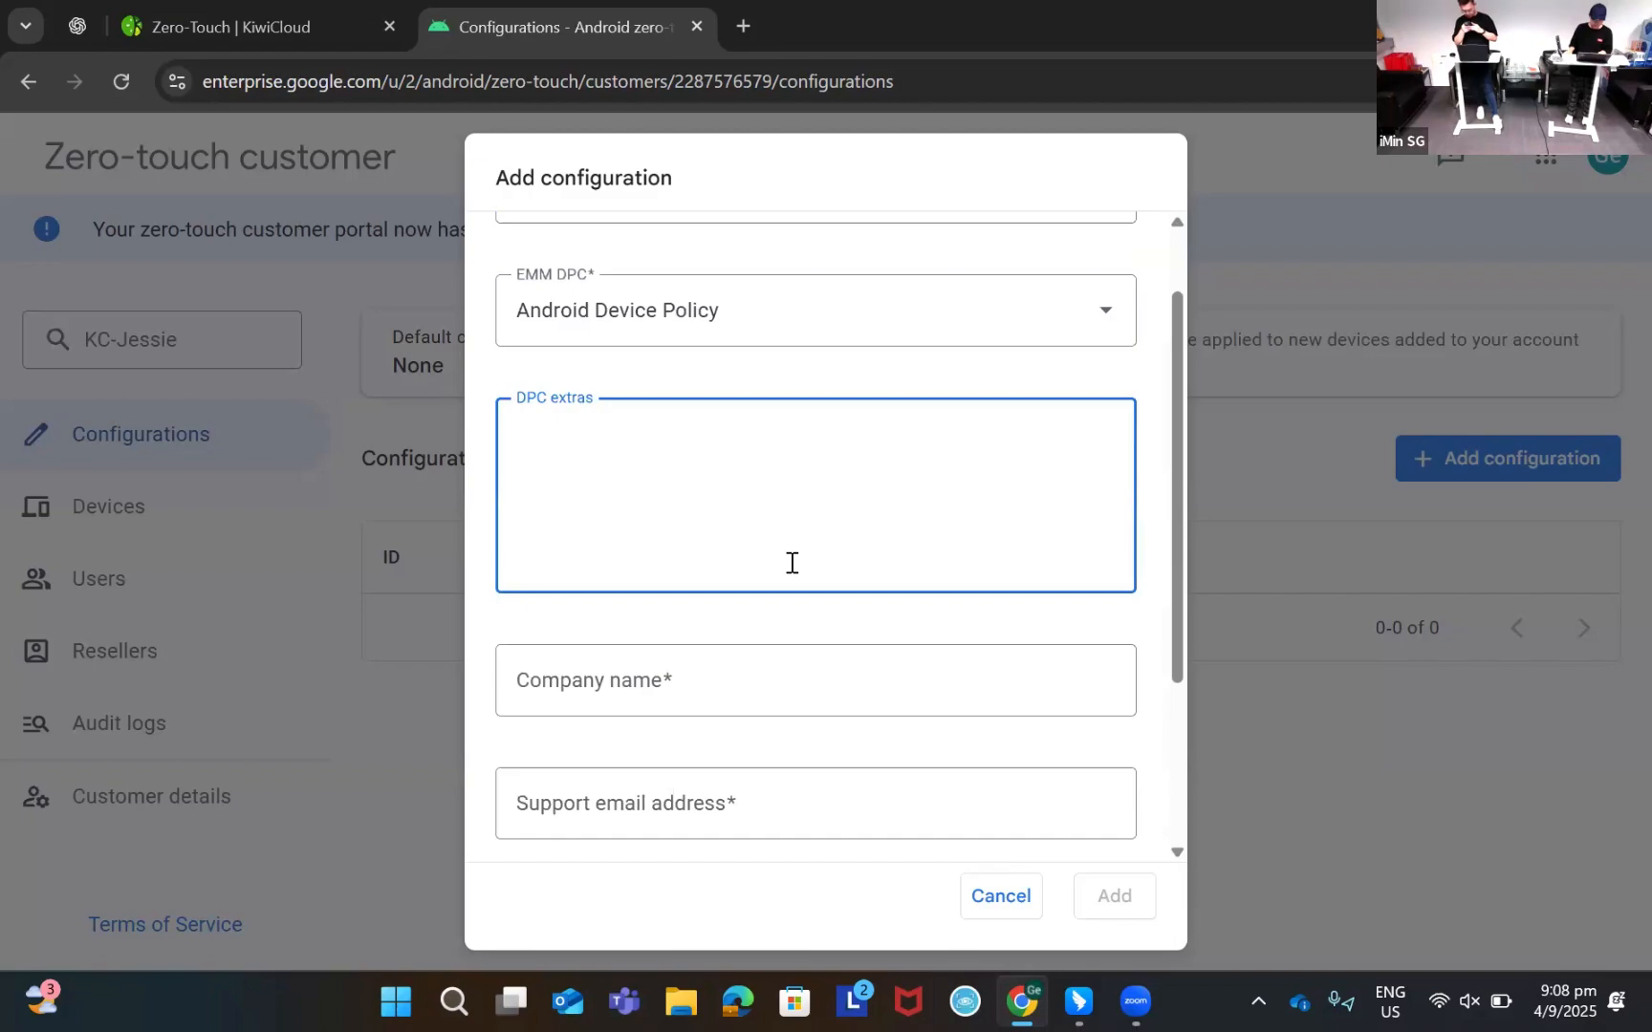
{"action": "key", "text": "Escape"}
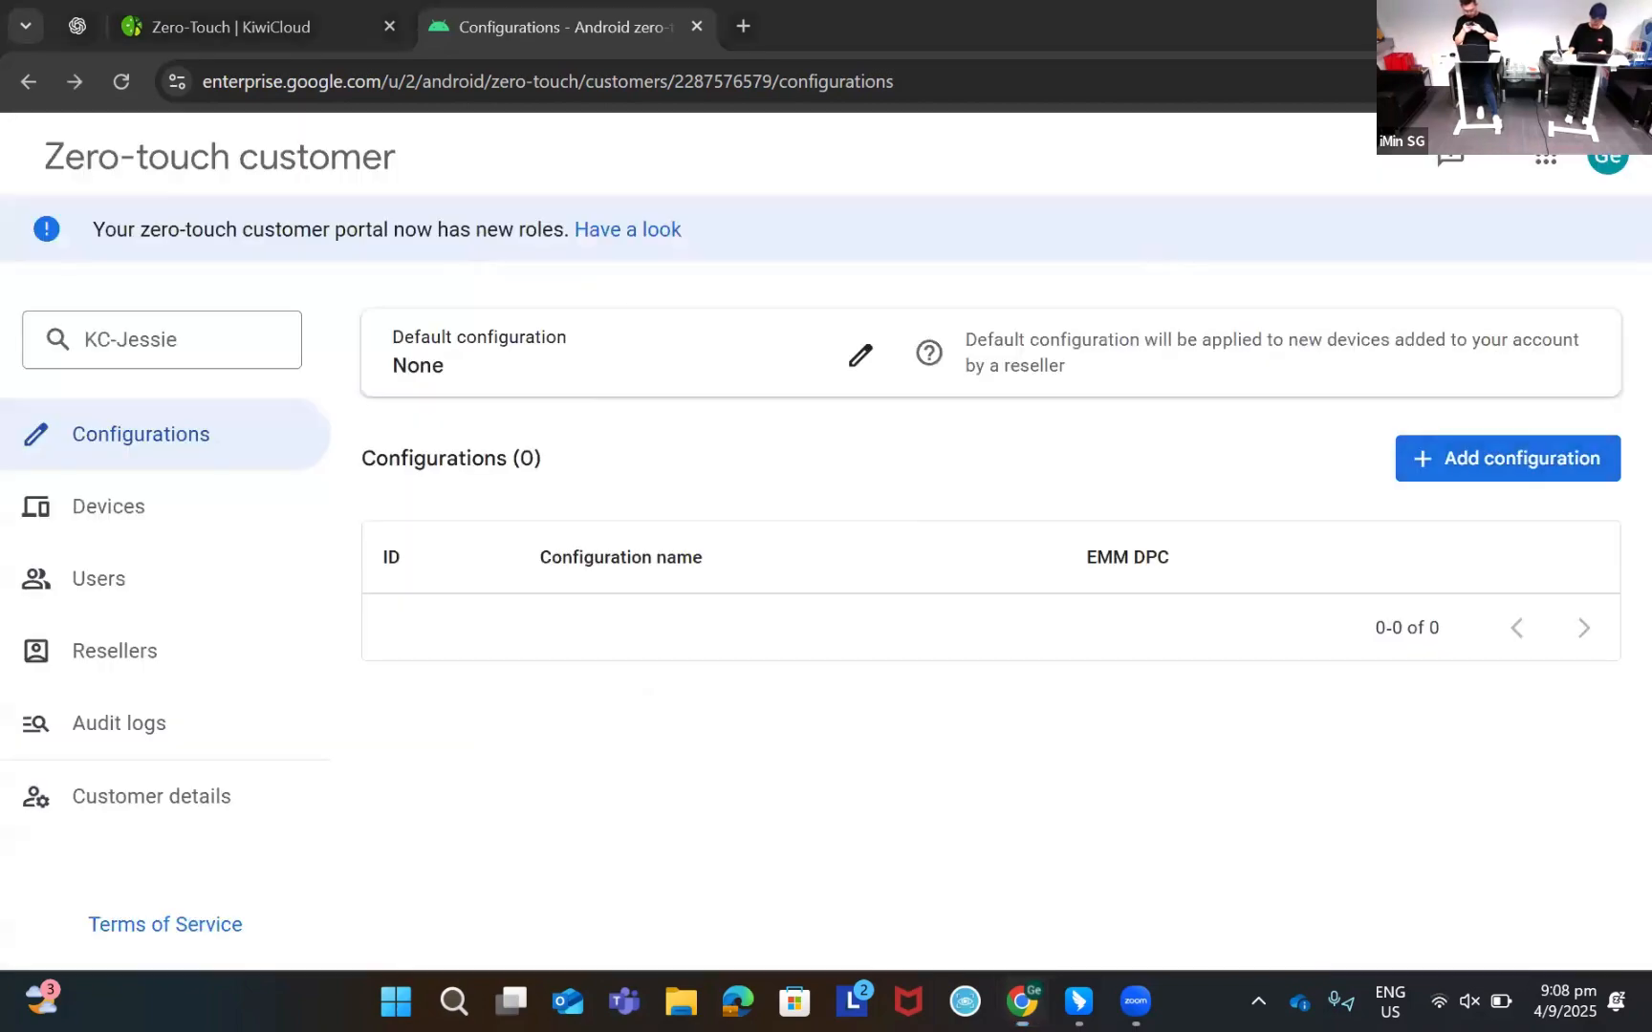
Return to the Zero-Touch | KiwiCloud tab and bring the linked Zero-touch accounts card into view
{"action": "left_click", "coordinate": [325, 28]}
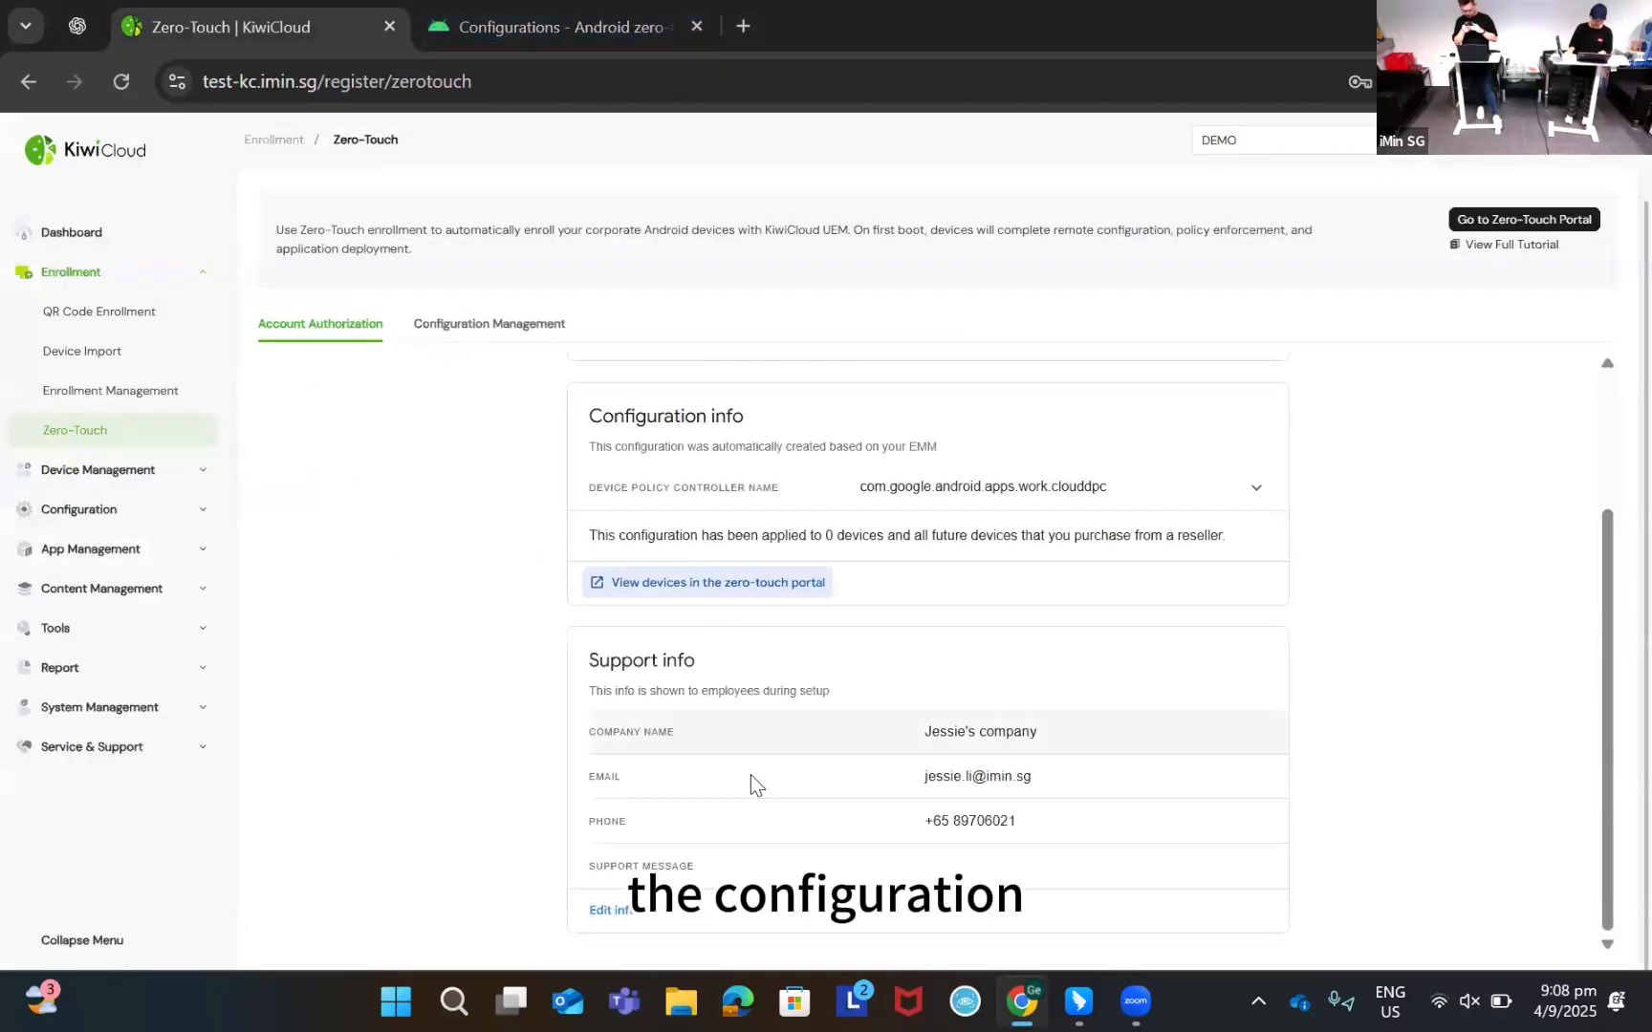
{"action": "scroll", "coordinate": [672, 626], "scroll_direction": "up", "scroll_amount": 2}
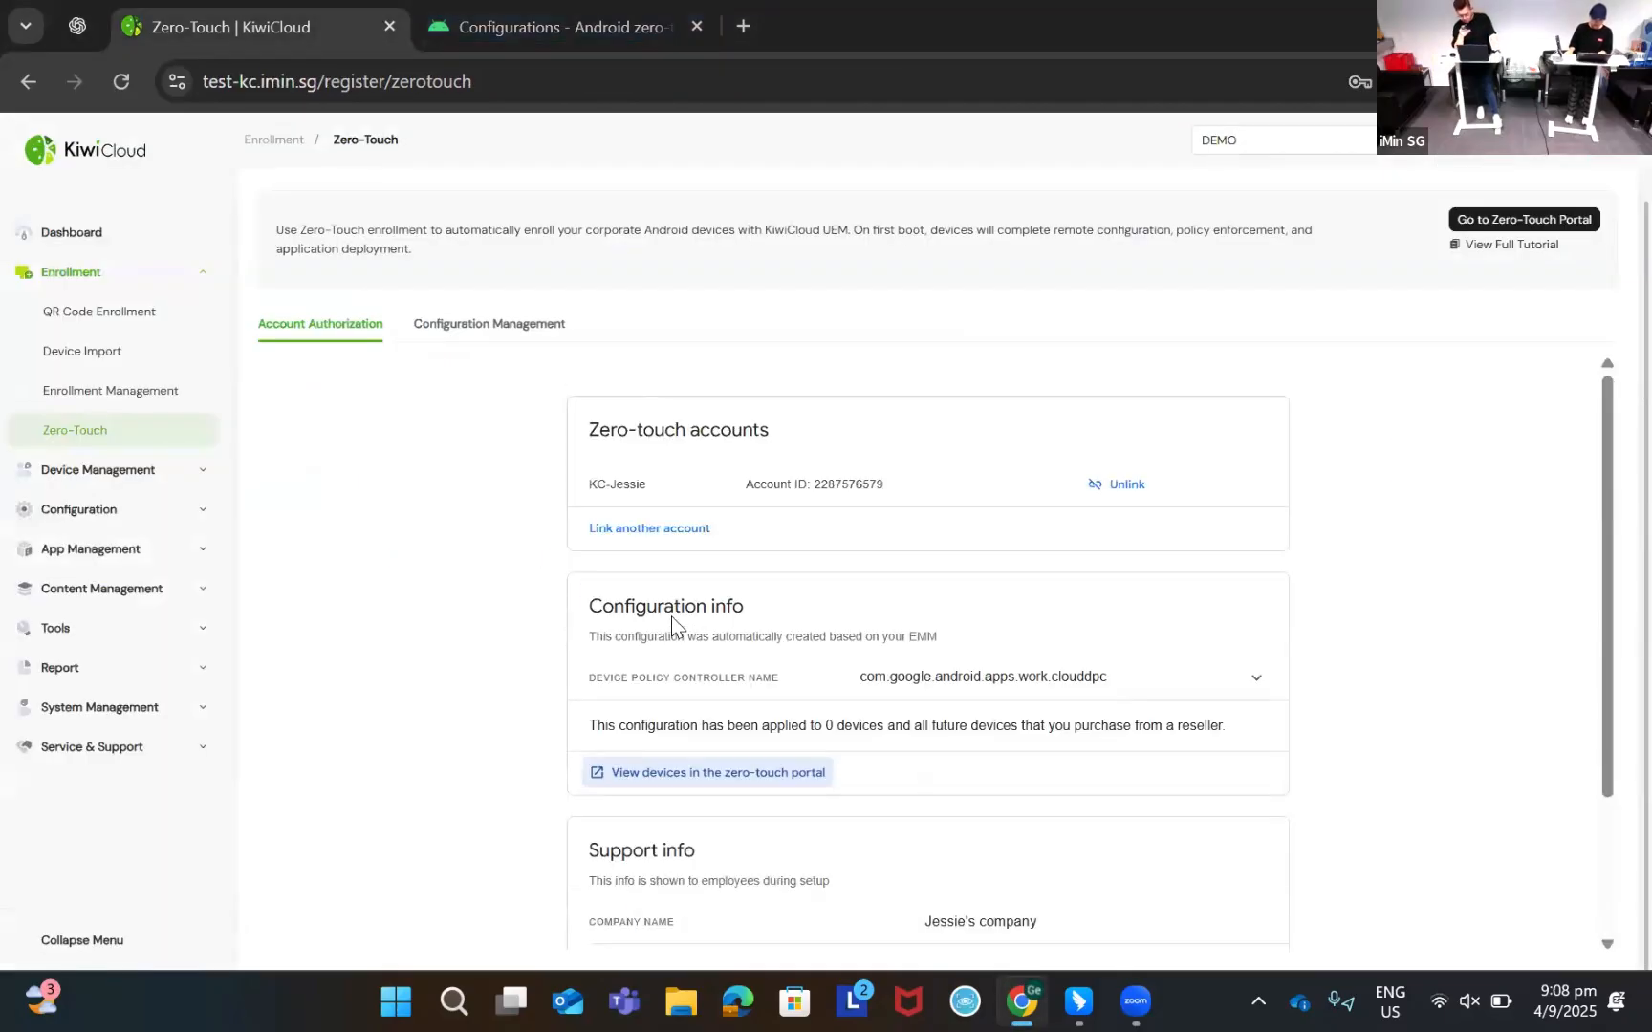
{"action": "left_click", "coordinate": [880, 915]}
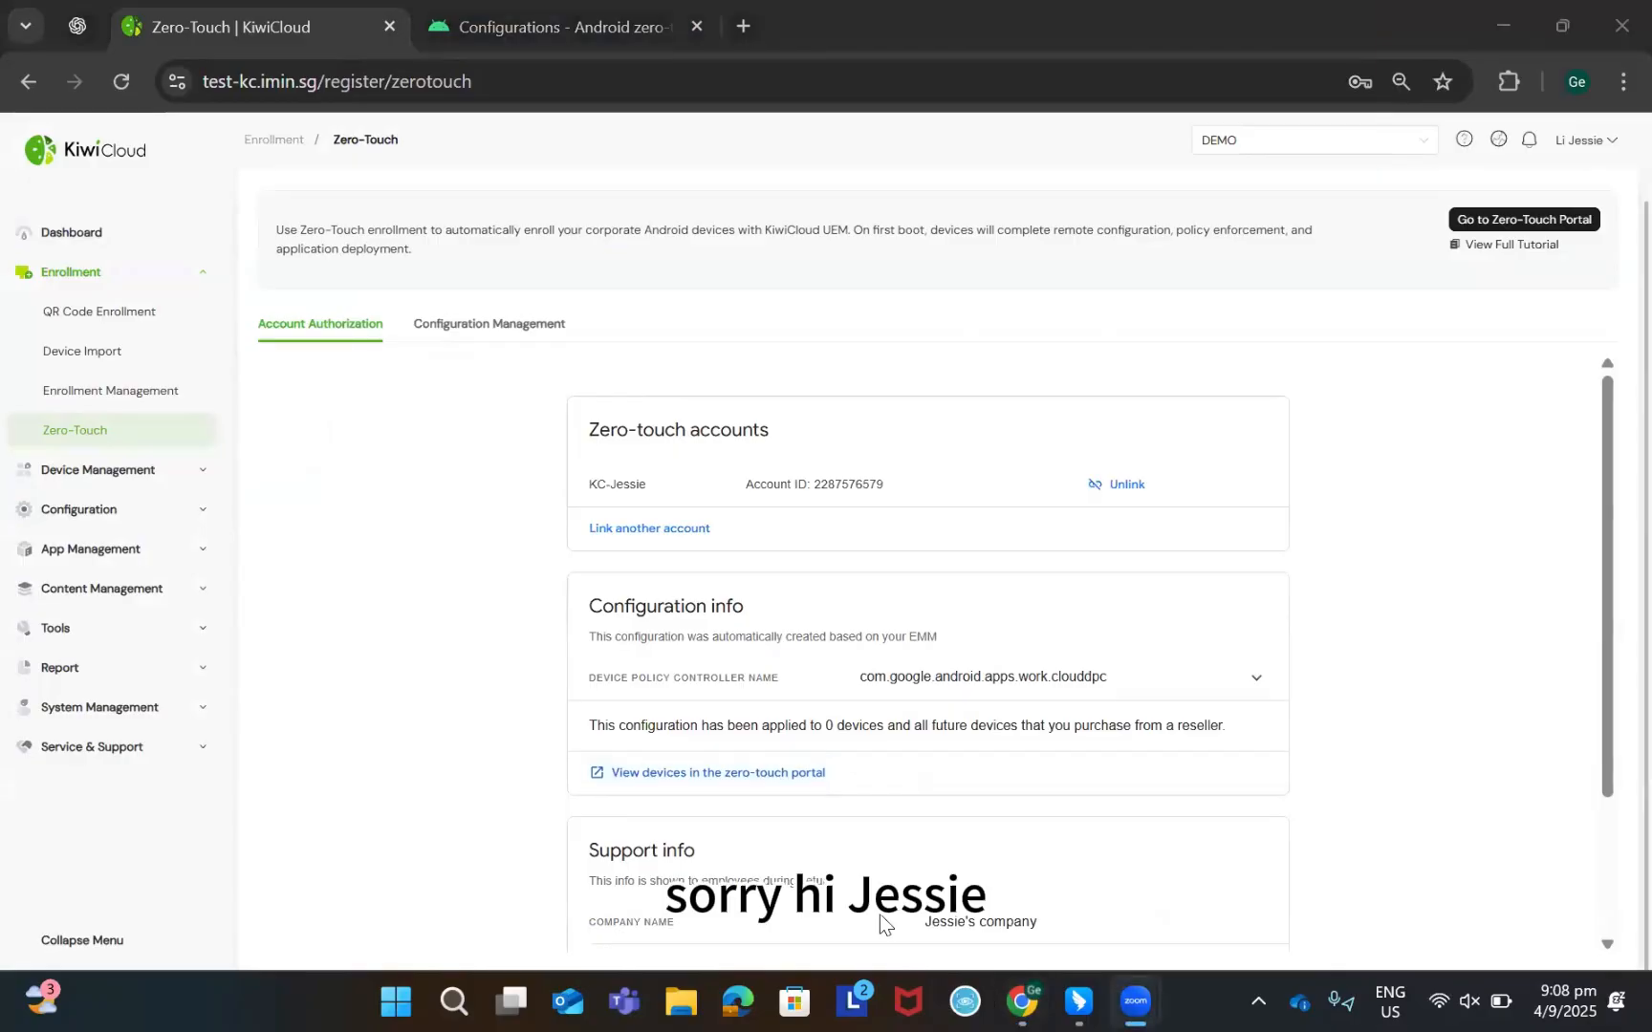
Review the Wi-Fi and DPC extras settings, check the portal tab, then reopen Account Authorization
{"action": "left_click", "coordinate": [521, 332]}
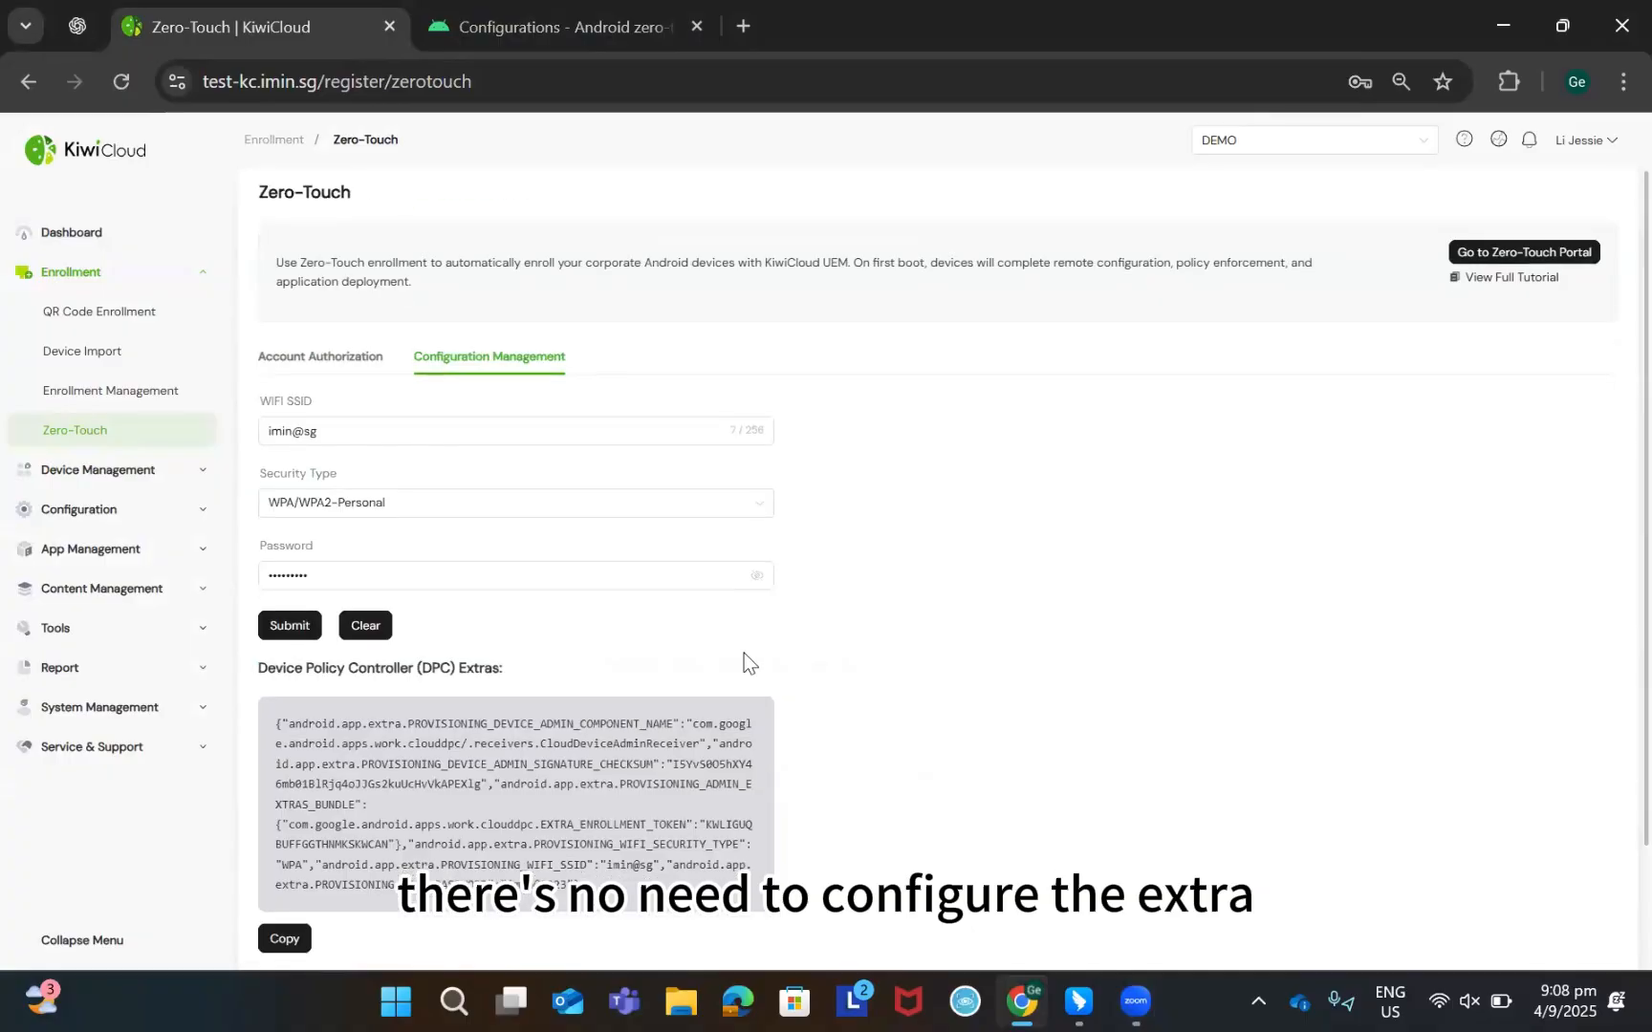
{"action": "scroll", "coordinate": [744, 653], "scroll_direction": "down", "scroll_amount": 2}
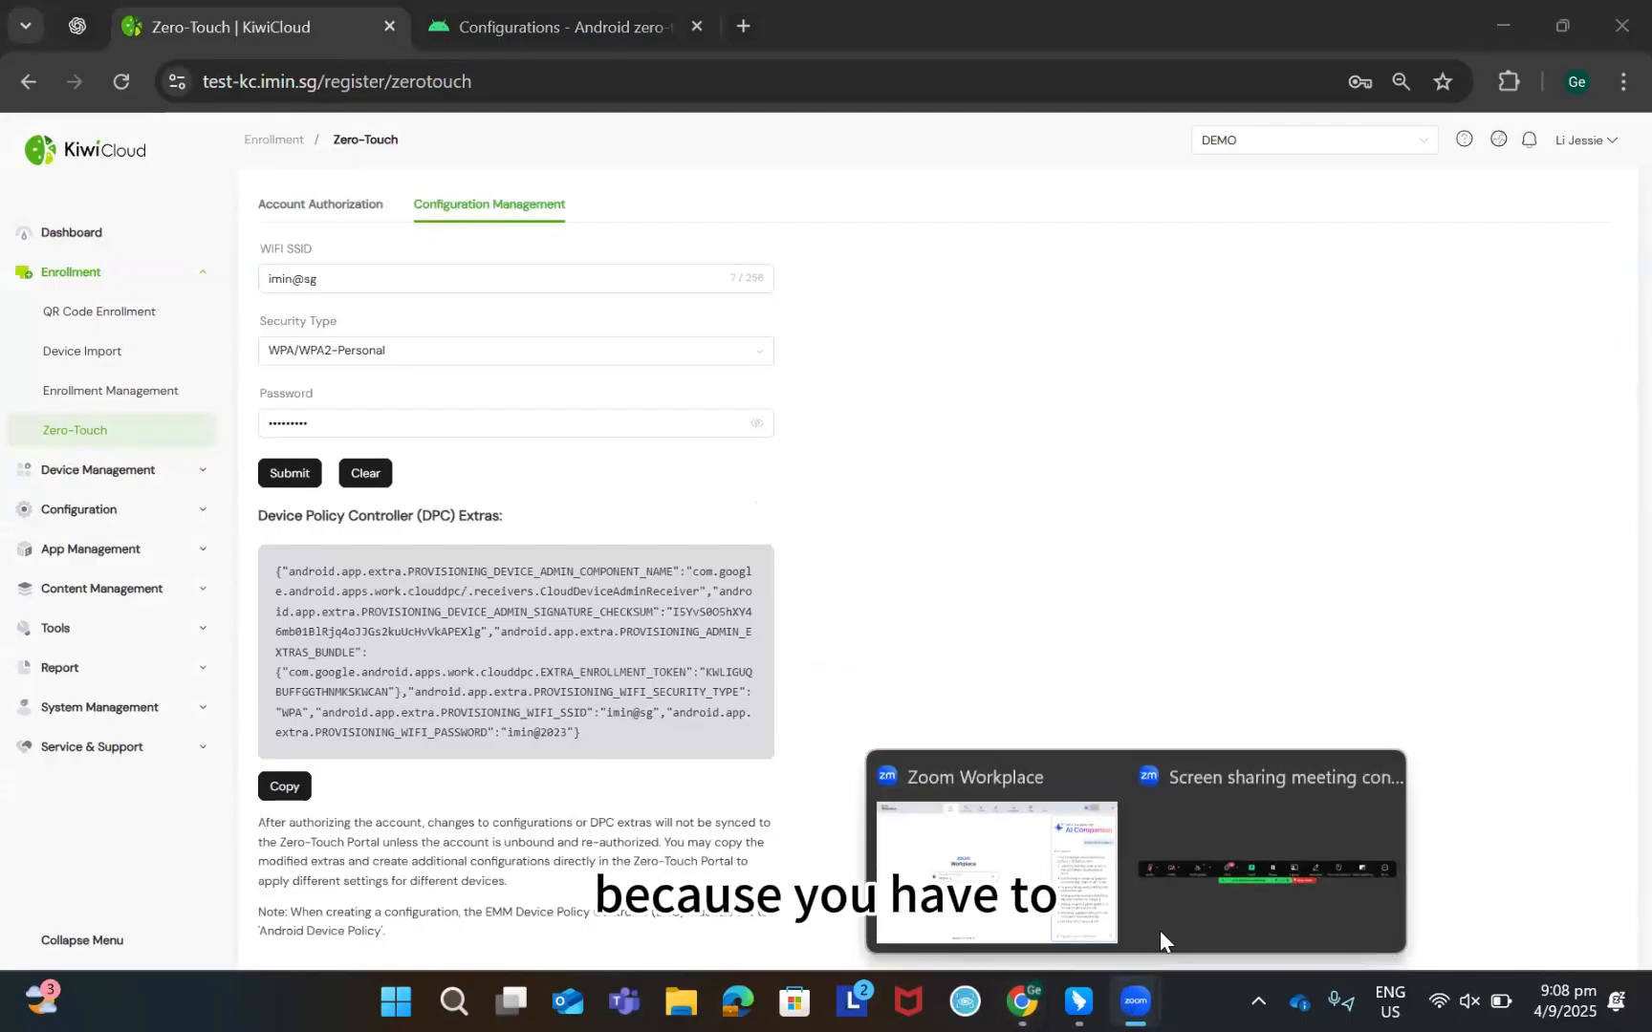
{"action": "left_click", "coordinate": [568, 36]}
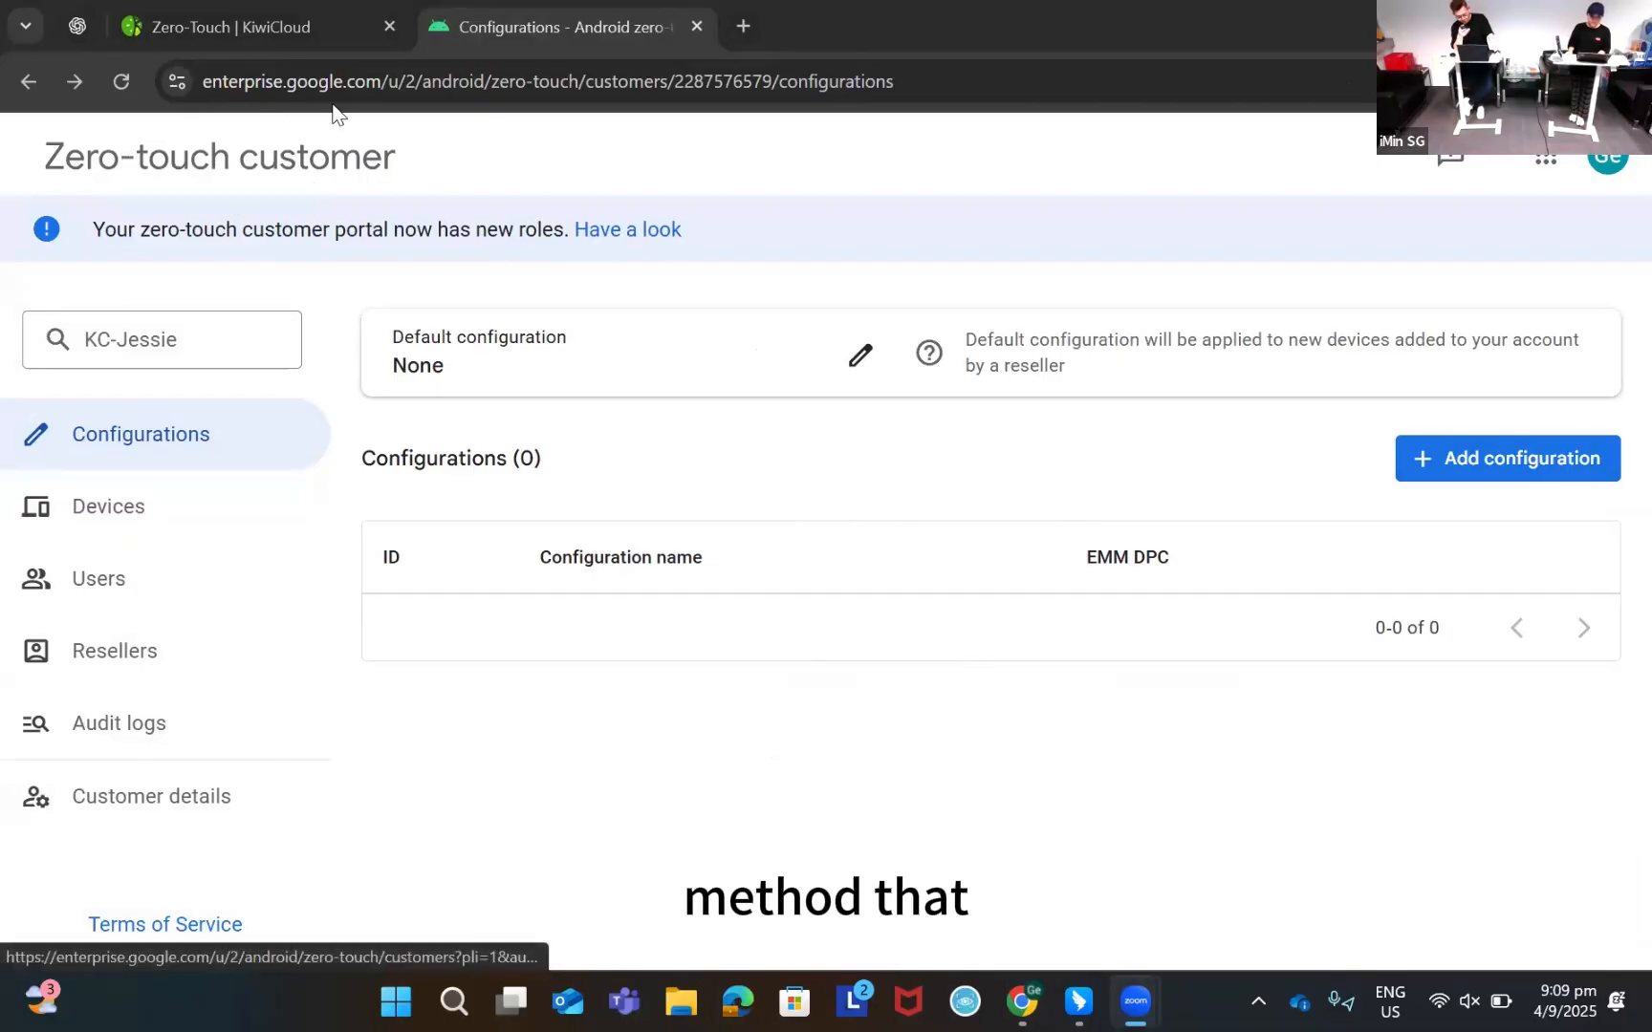
{"action": "left_click", "coordinate": [257, 32]}
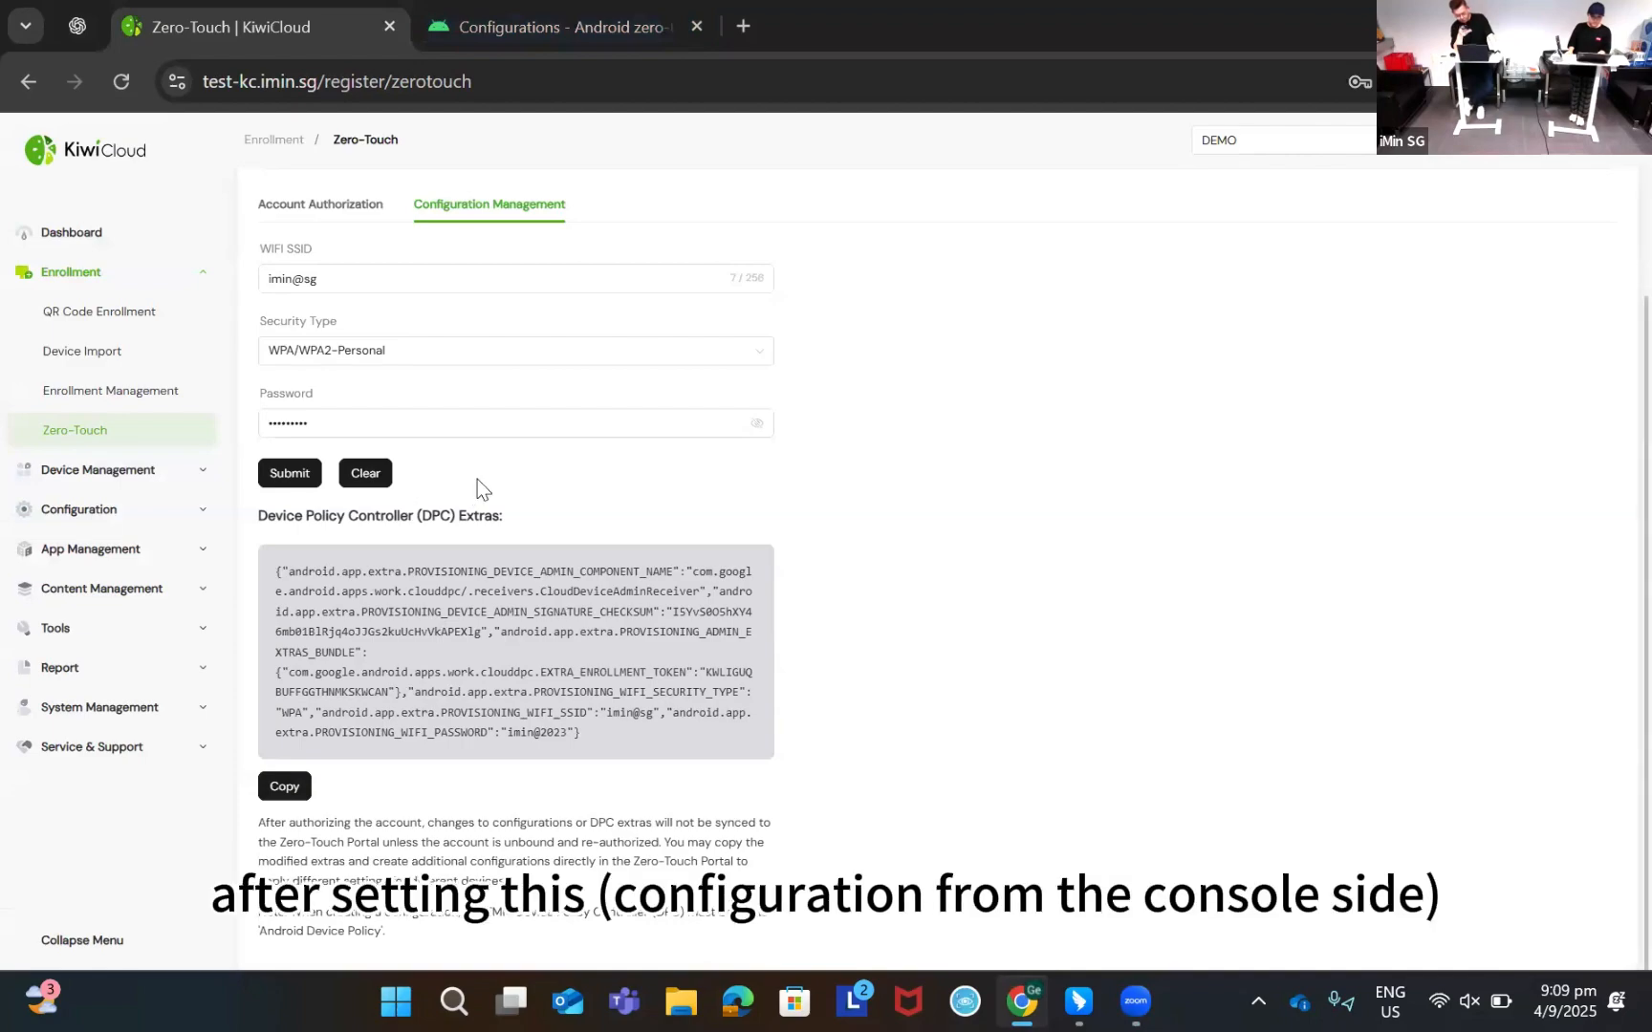
{"action": "scroll", "coordinate": [362, 416], "scroll_direction": "up", "scroll_amount": 2}
{"action": "left_click", "coordinate": [349, 369]}
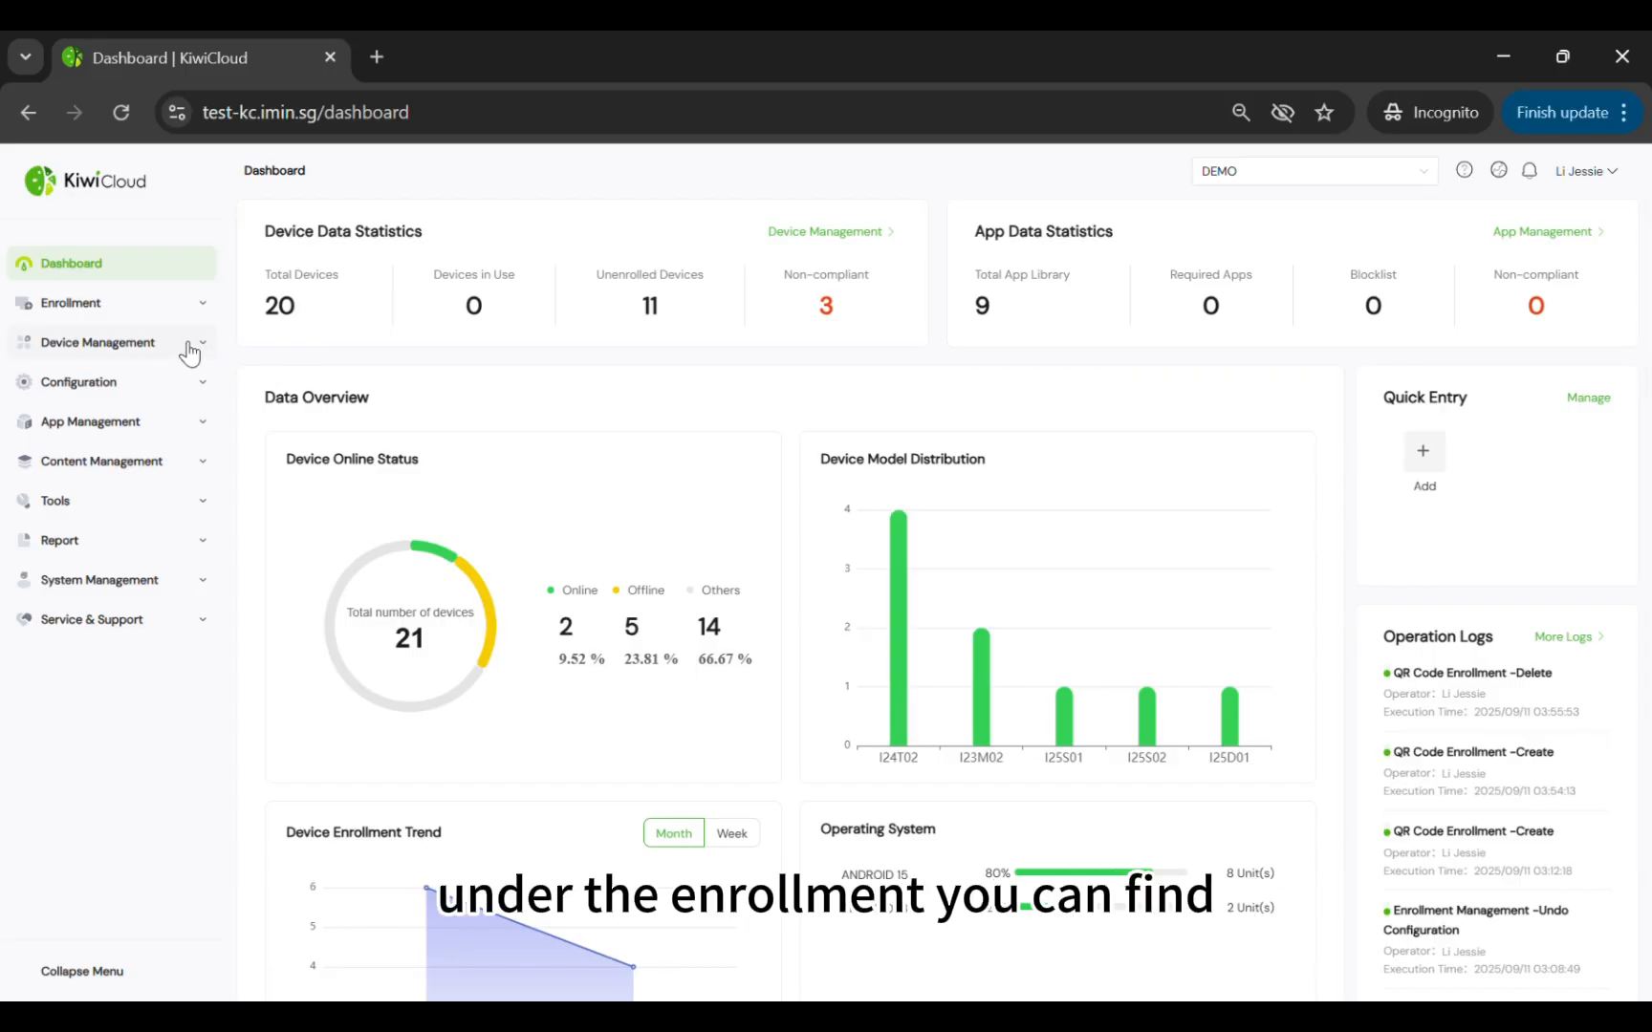
Start a new QR code named GMA-QR assigned to GMA-Group2, without creating a new group
{"action": "left_click", "coordinate": [67, 314]}
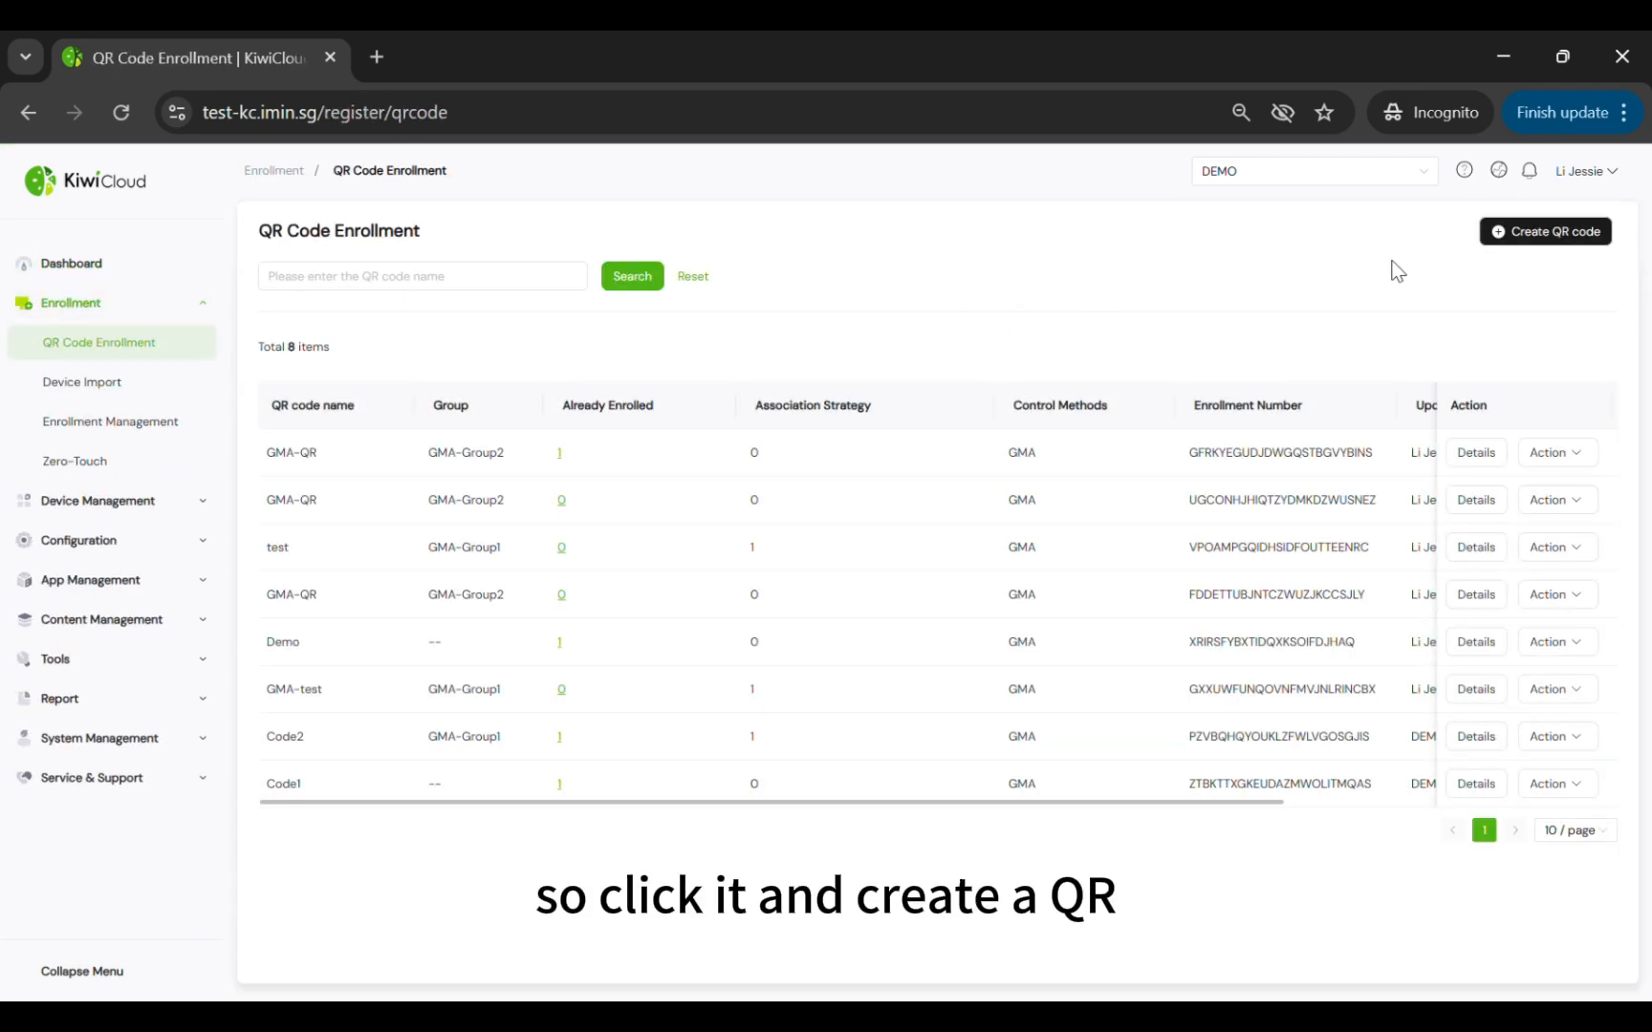
{"action": "left_click", "coordinate": [1534, 233]}
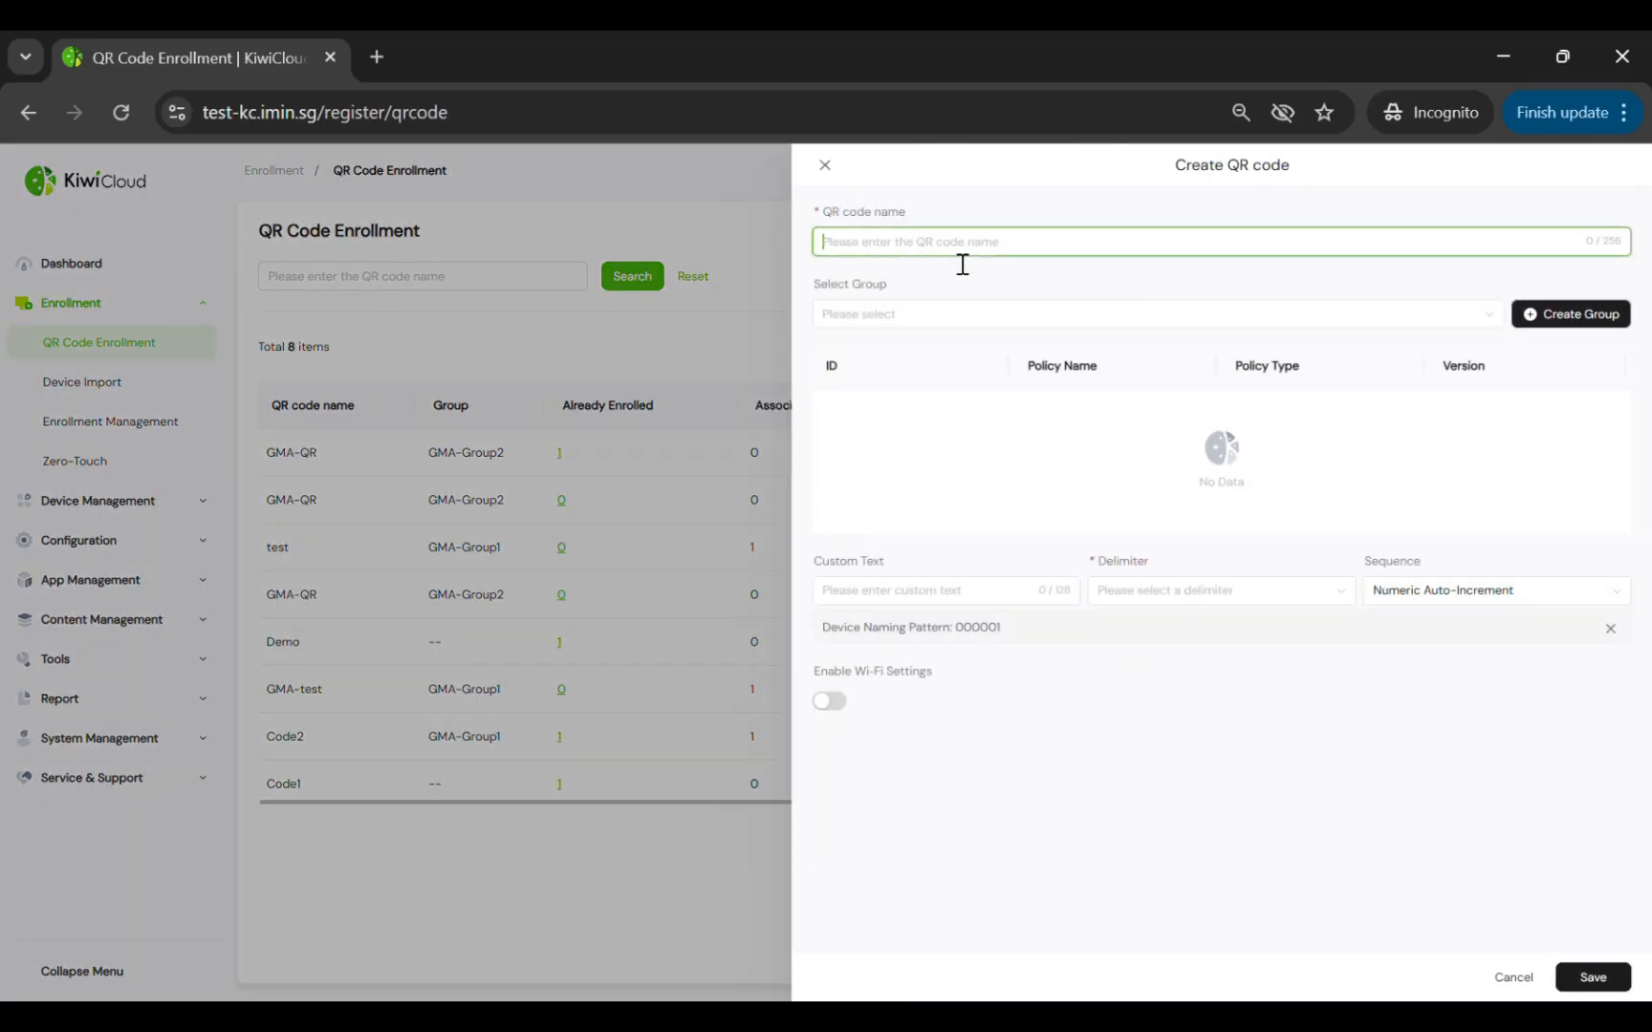
{"action": "type", "text": "GMA"}
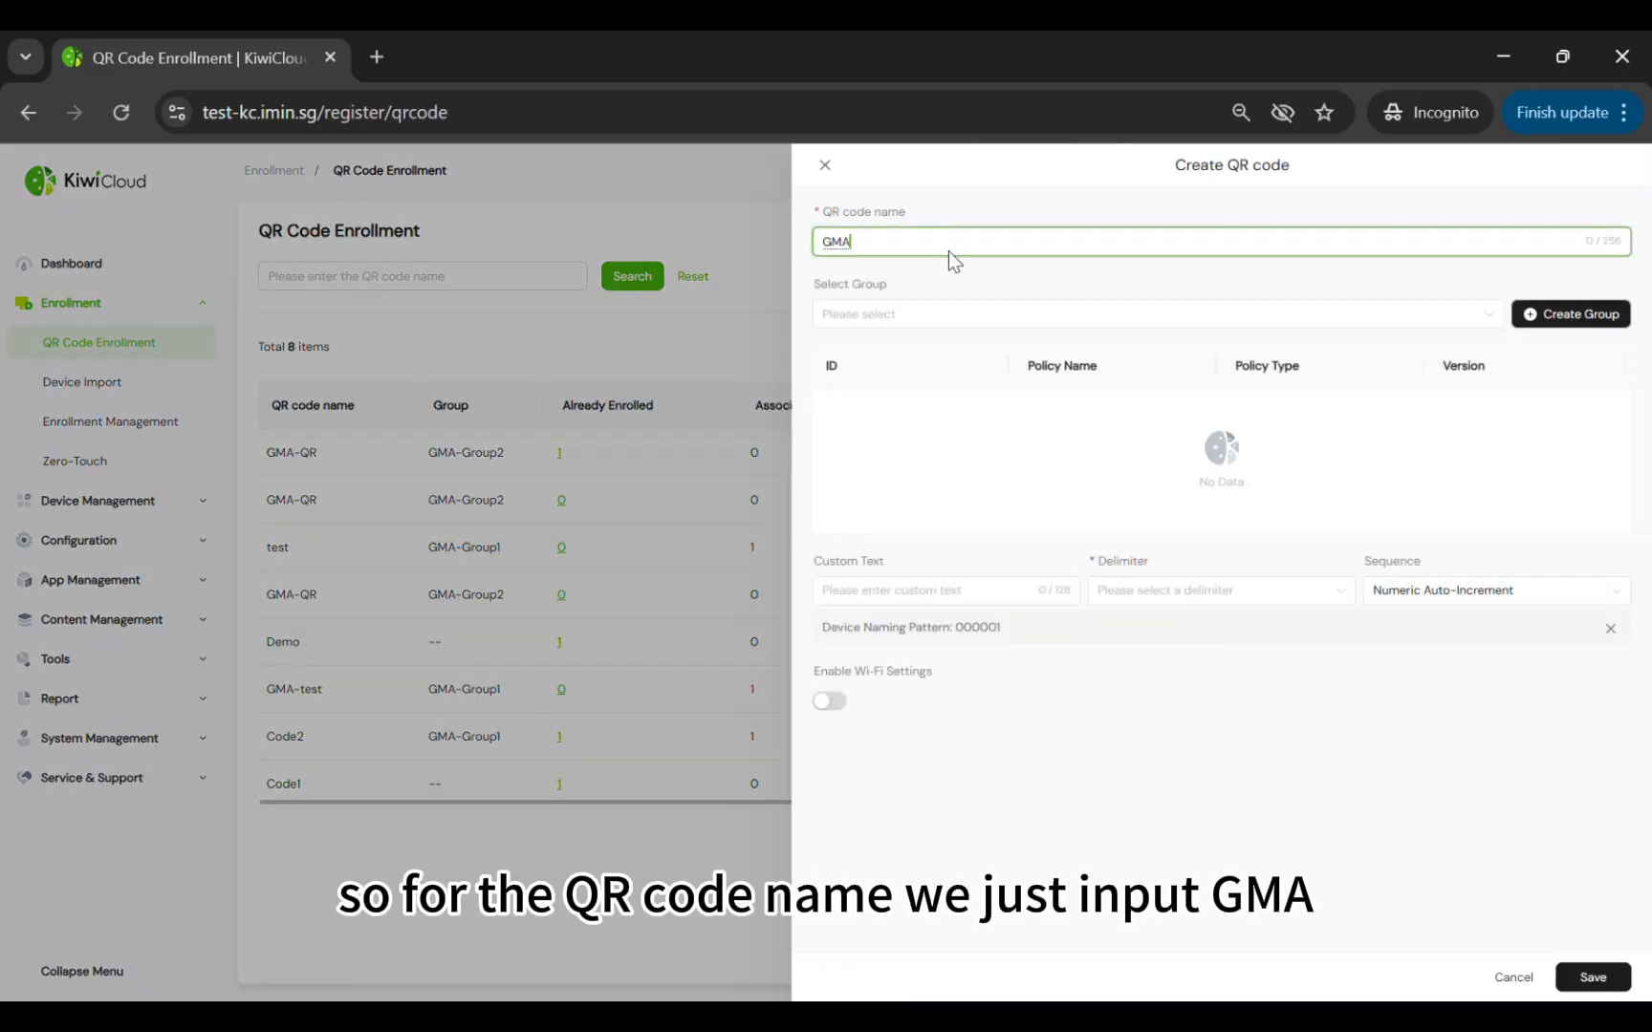
{"action": "type", "text": "-QR"}
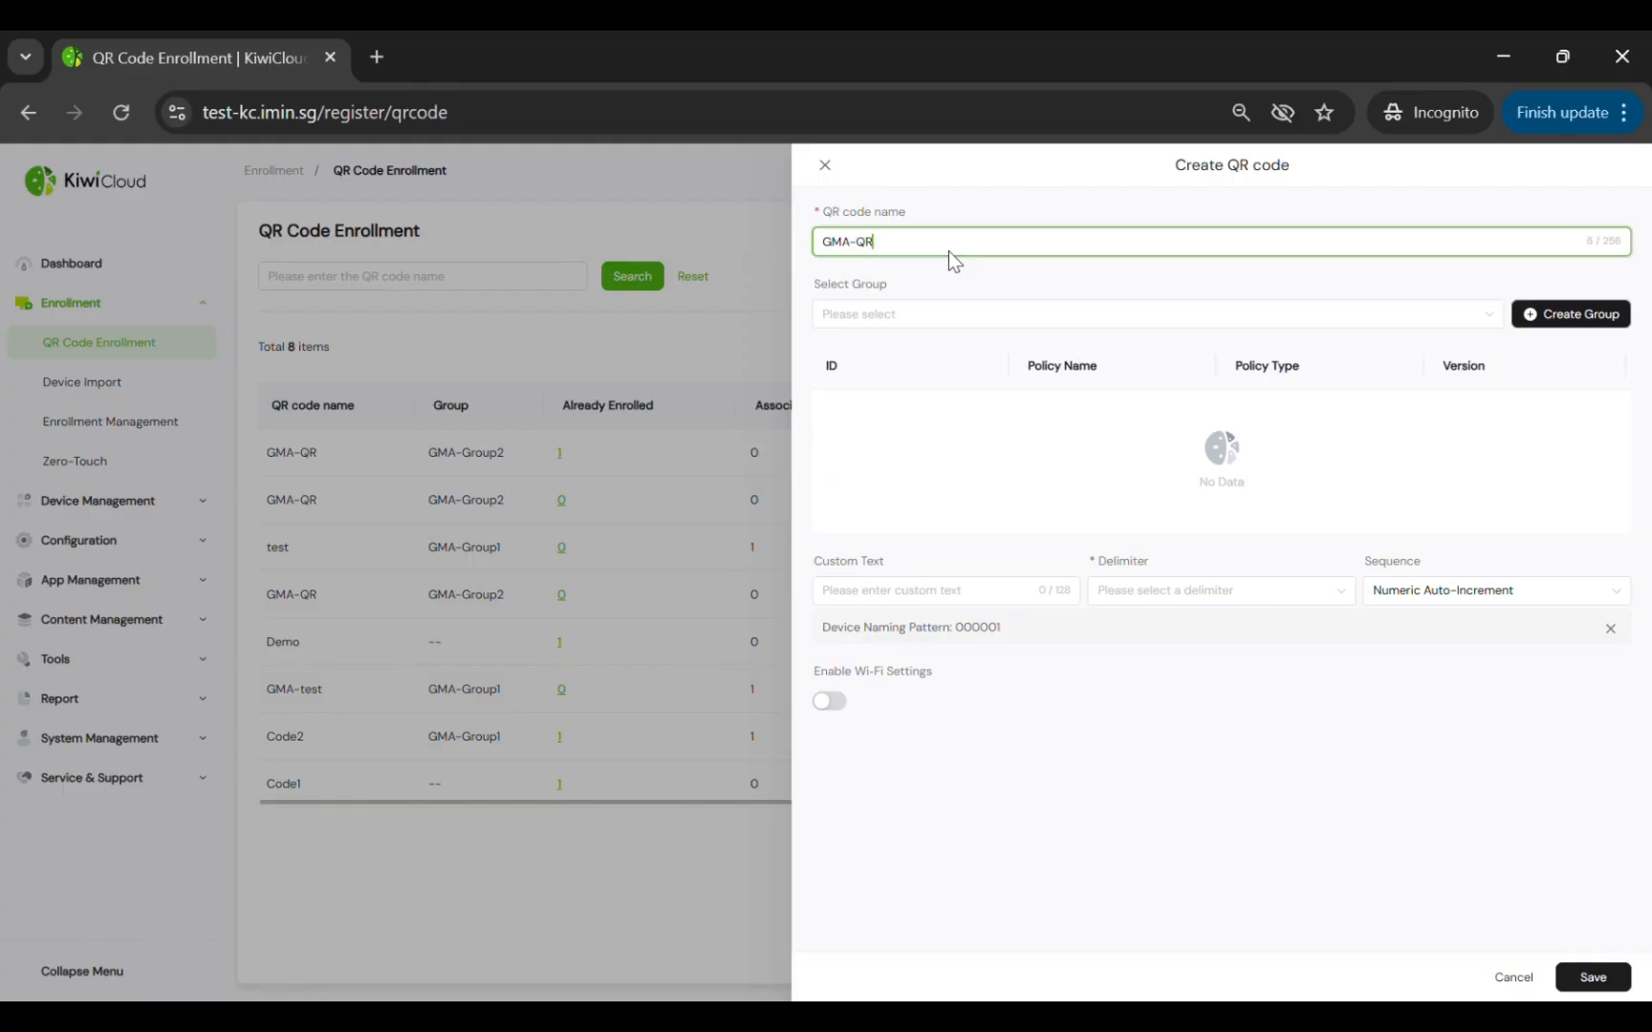
{"action": "left_click", "coordinate": [951, 324]}
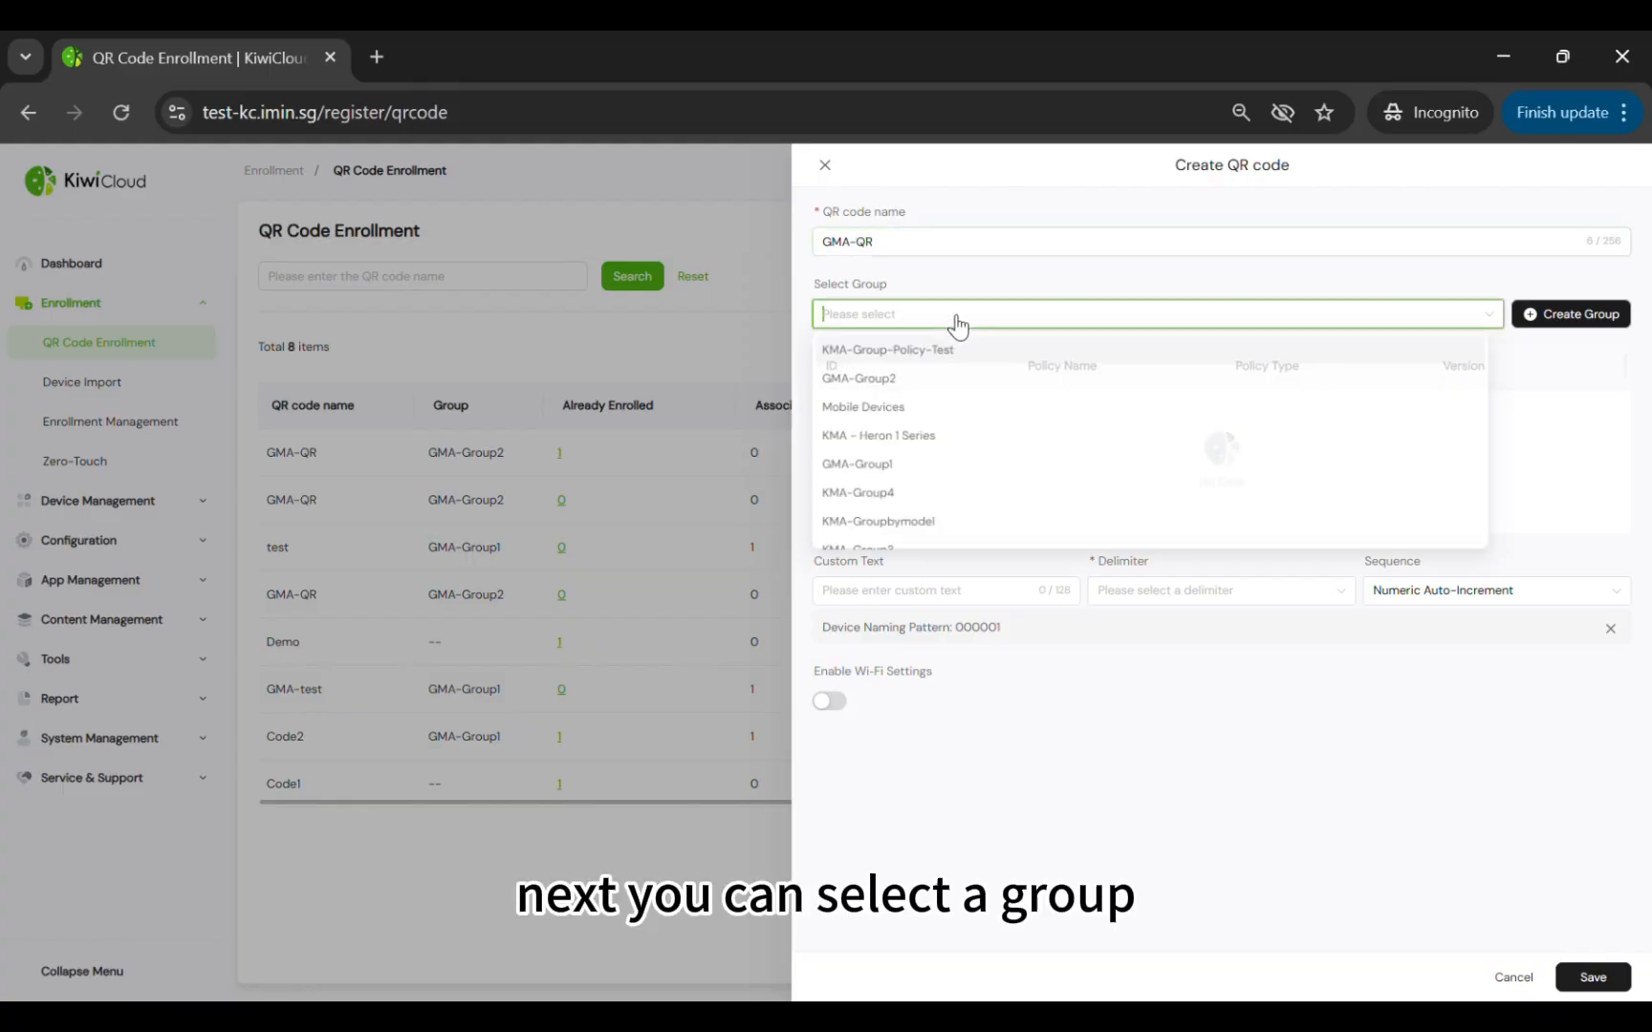
{"action": "left_click", "coordinate": [942, 379]}
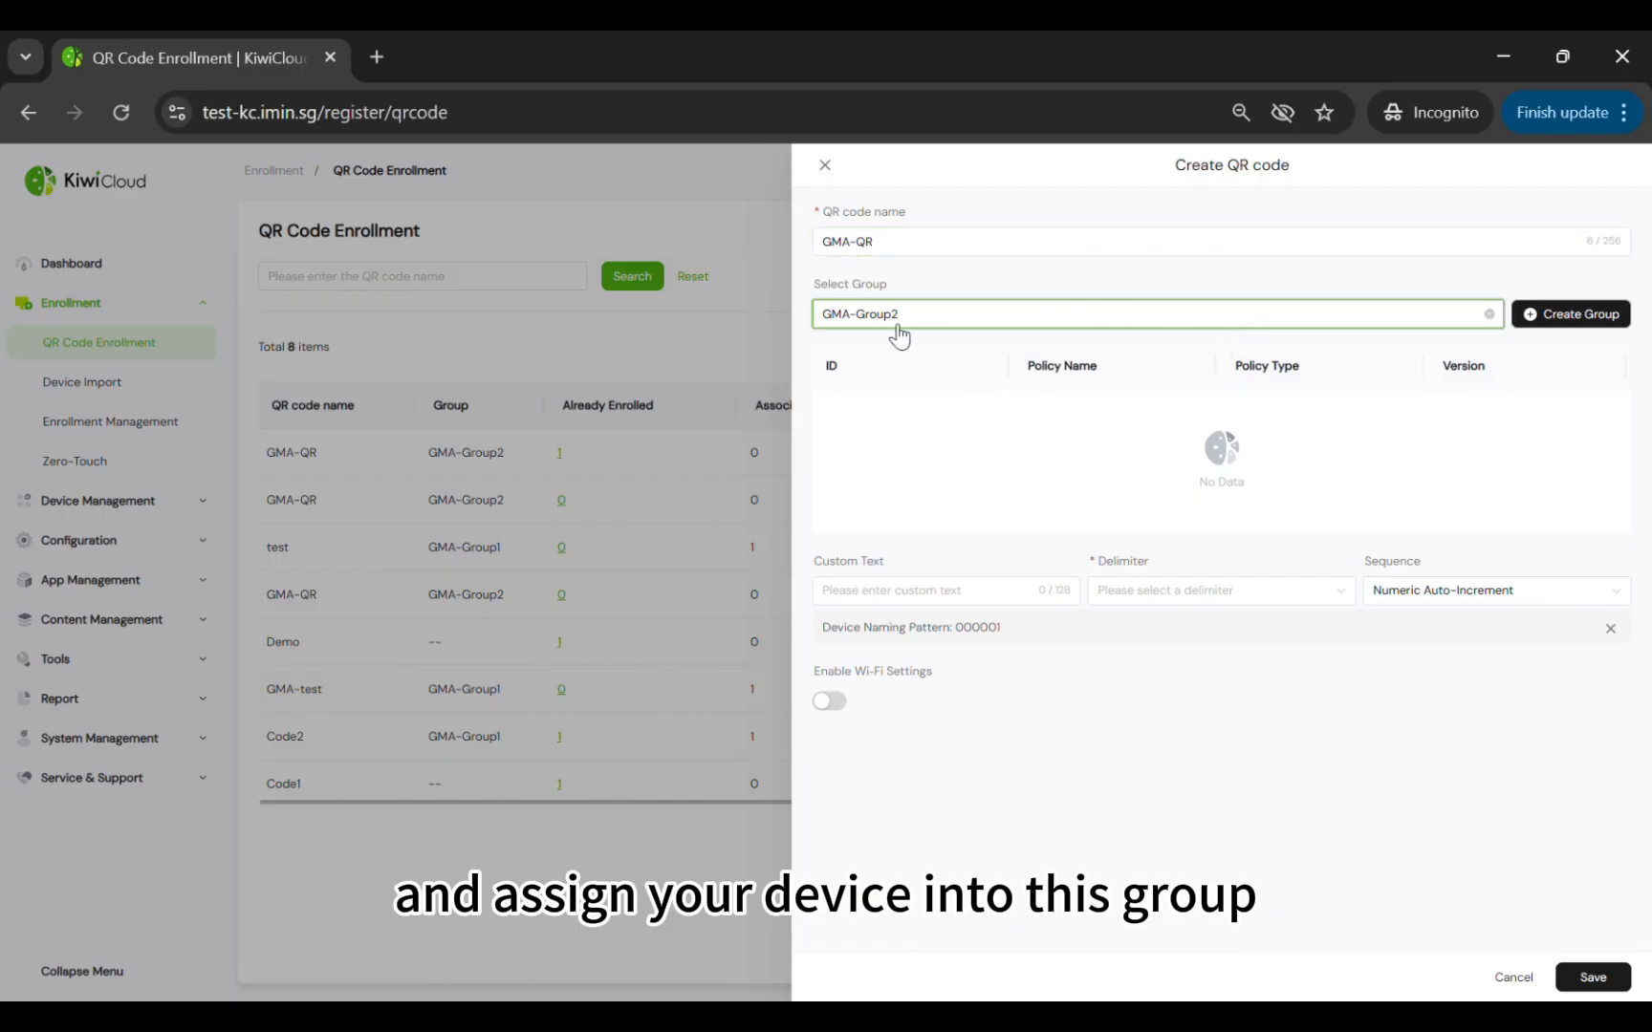
{"action": "left_click", "coordinate": [1568, 315]}
{"action": "left_click", "coordinate": [796, 517]}
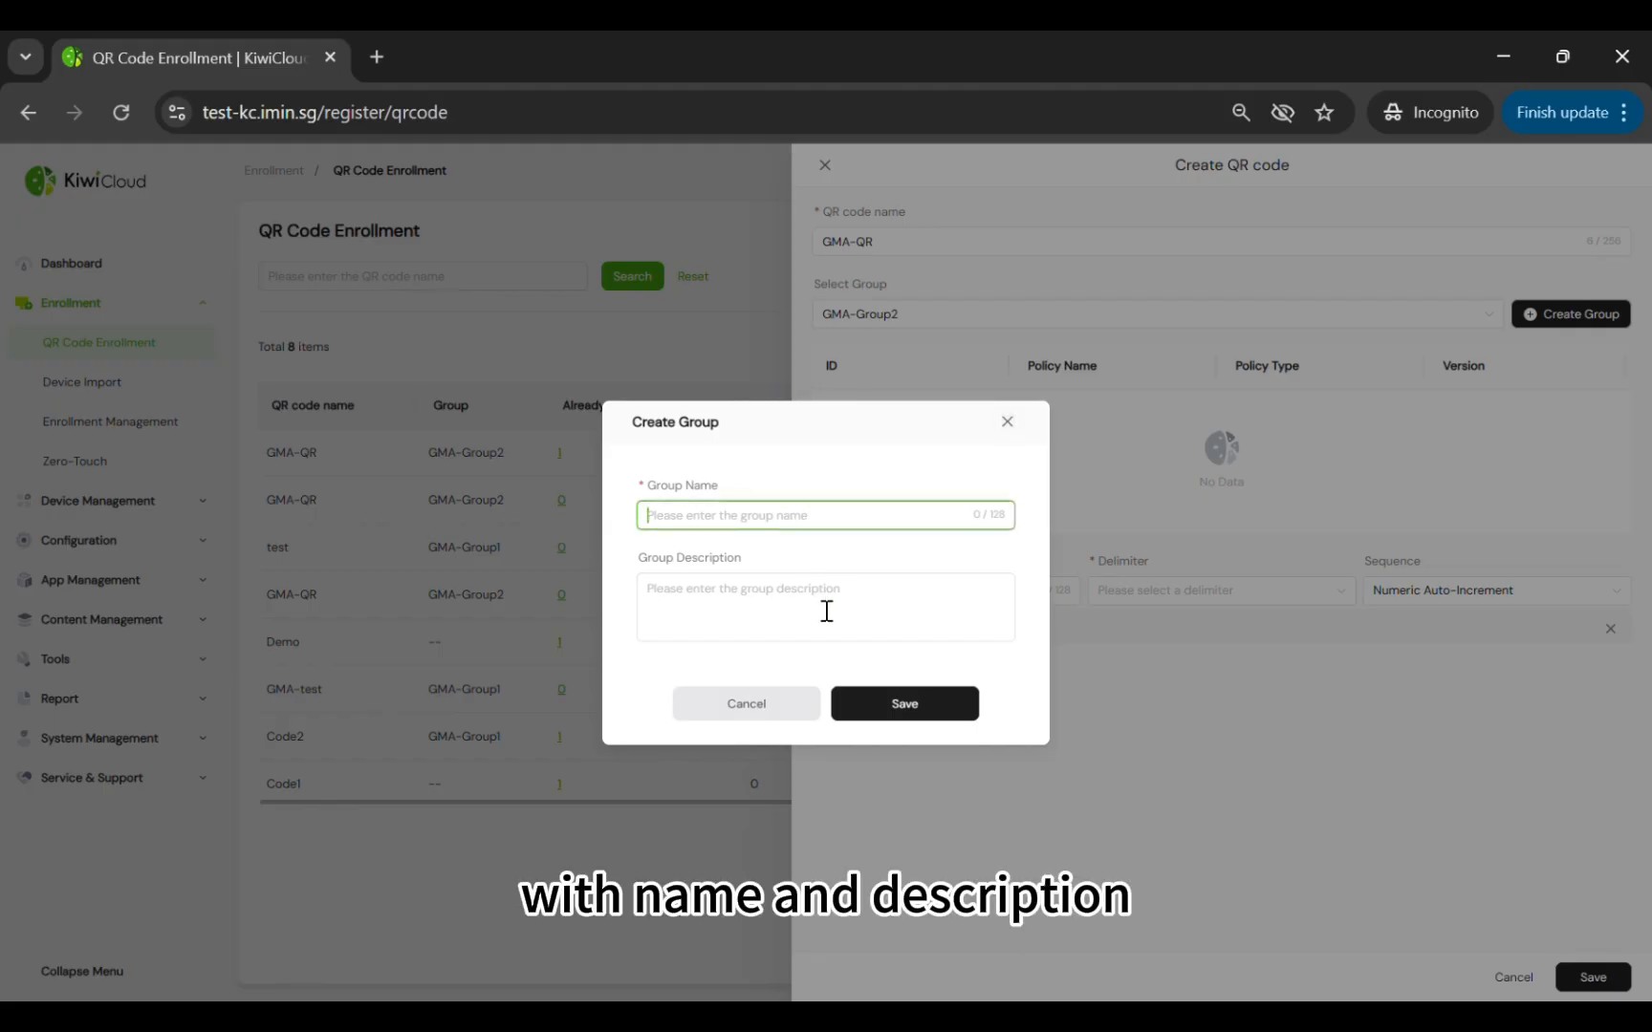
{"action": "left_click", "coordinate": [824, 612]}
{"action": "left_click", "coordinate": [1009, 422]}
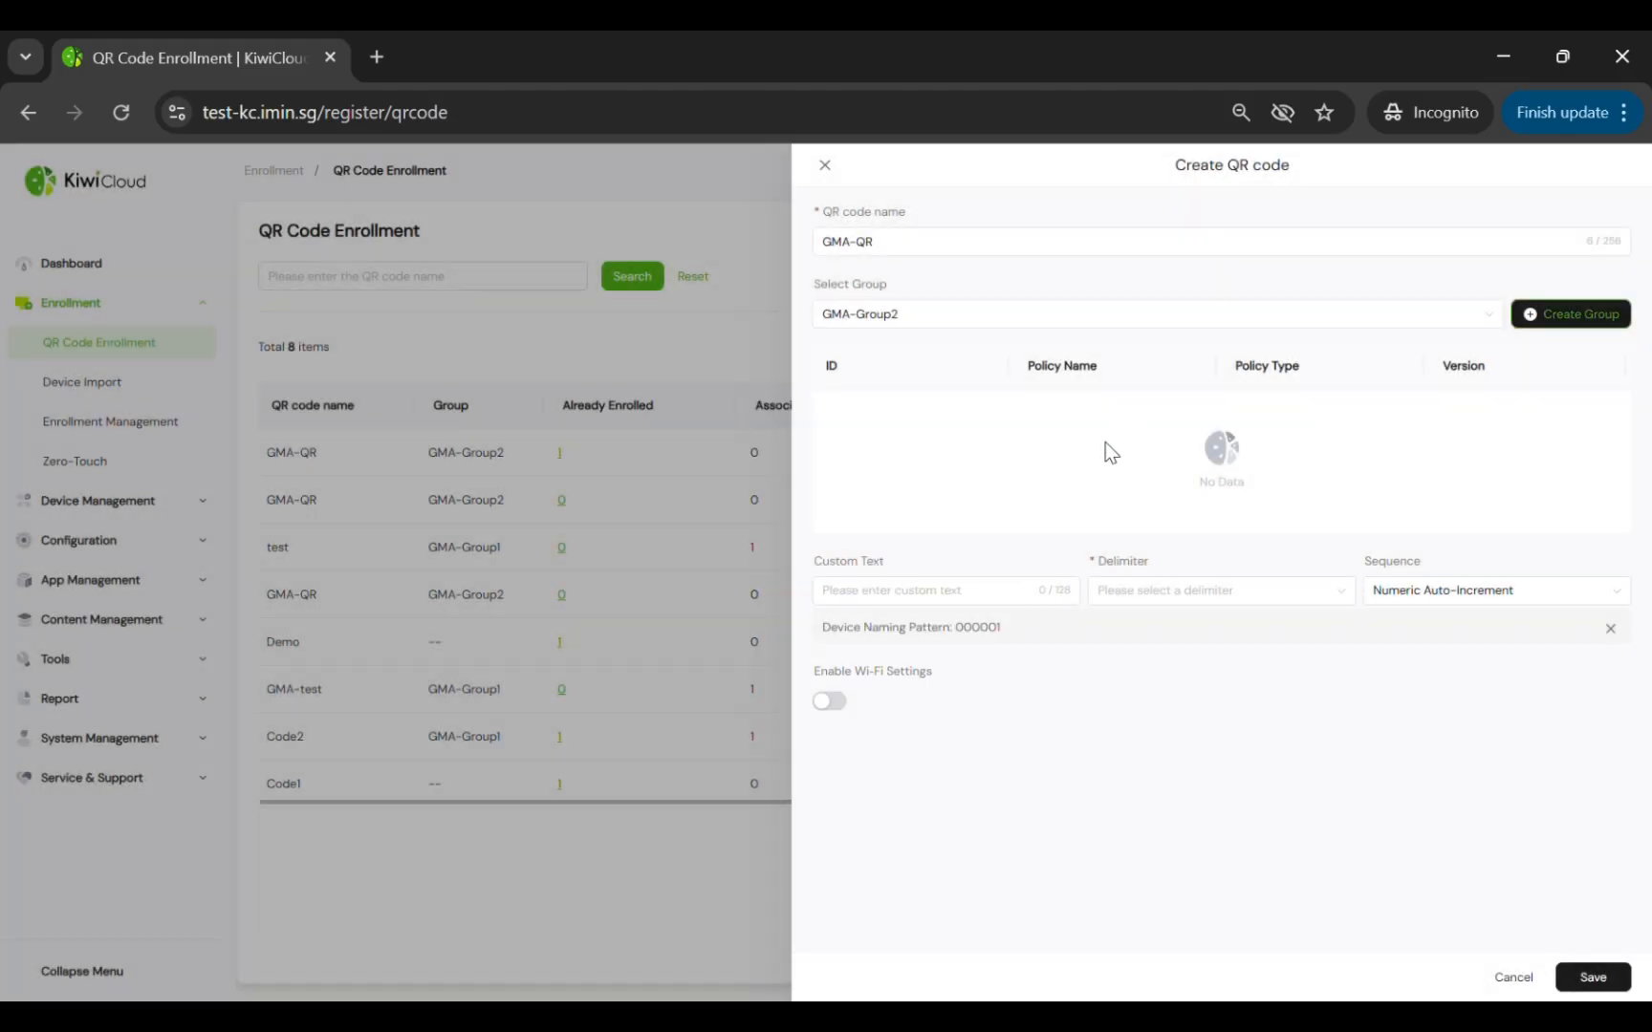
Name devices with GMA, '-' delimiter and numeric auto-increment, leave Wi-Fi off, and save
{"action": "left_click", "coordinate": [1010, 593]}
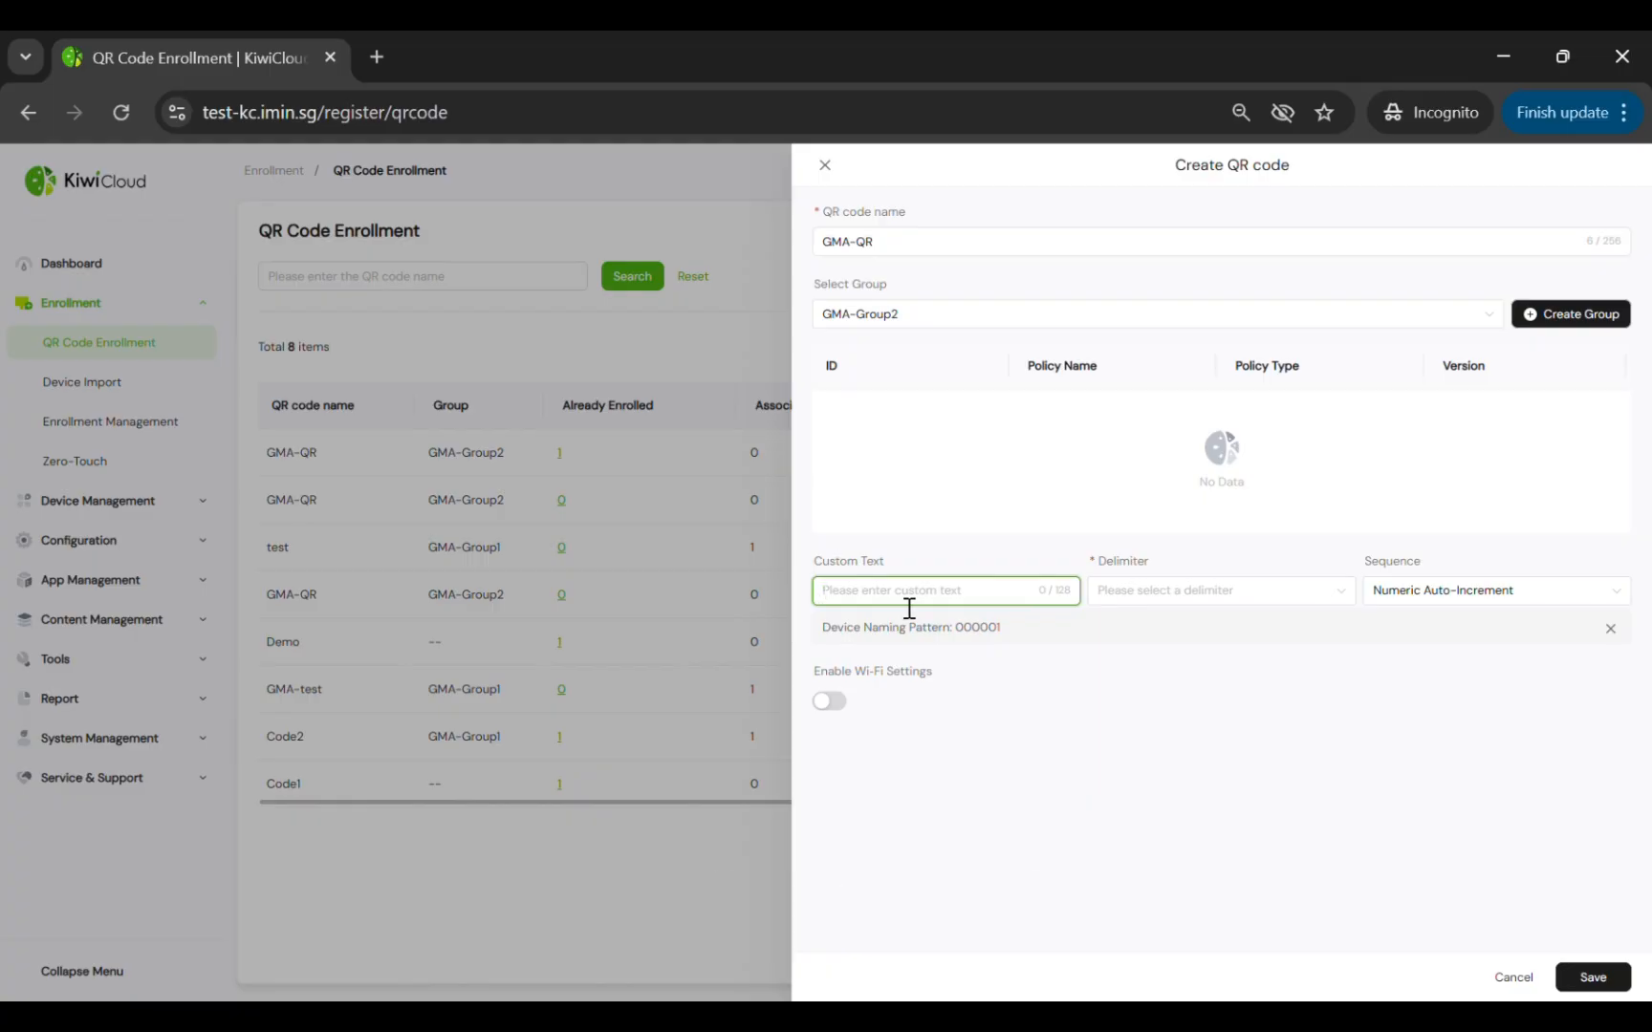
{"action": "type", "text": "GMA"}
{"action": "left_click", "coordinate": [1139, 594]}
{"action": "left_click", "coordinate": [1176, 630]}
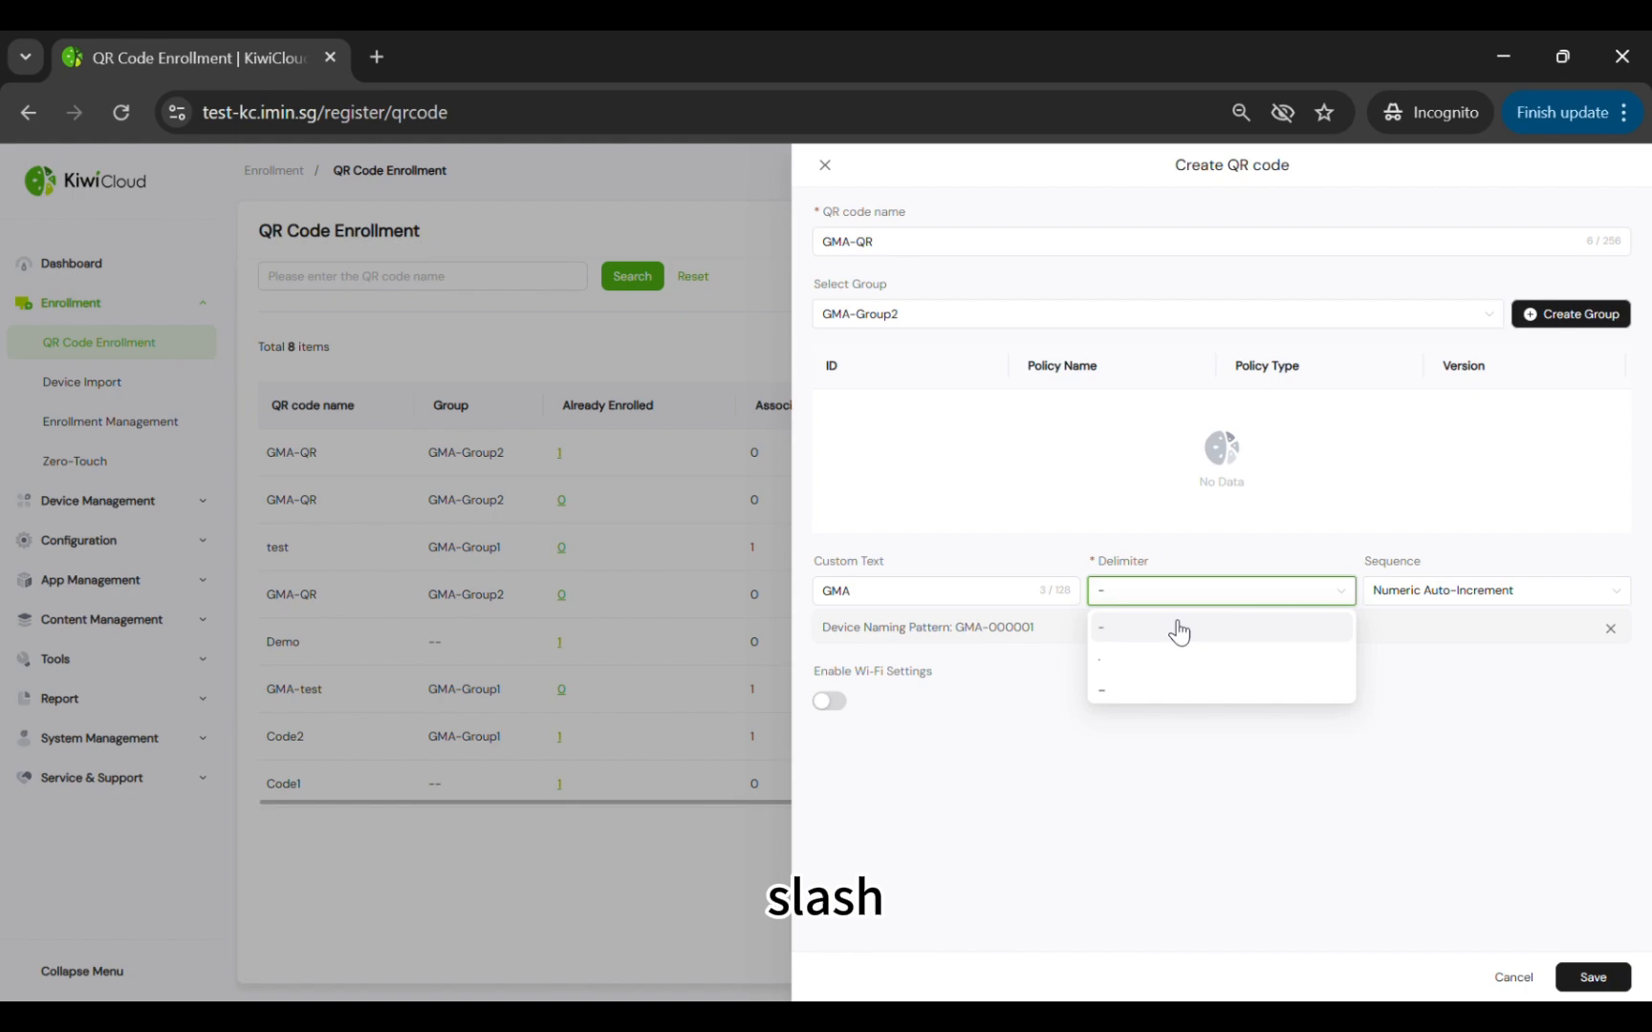
{"action": "left_click", "coordinate": [1459, 594]}
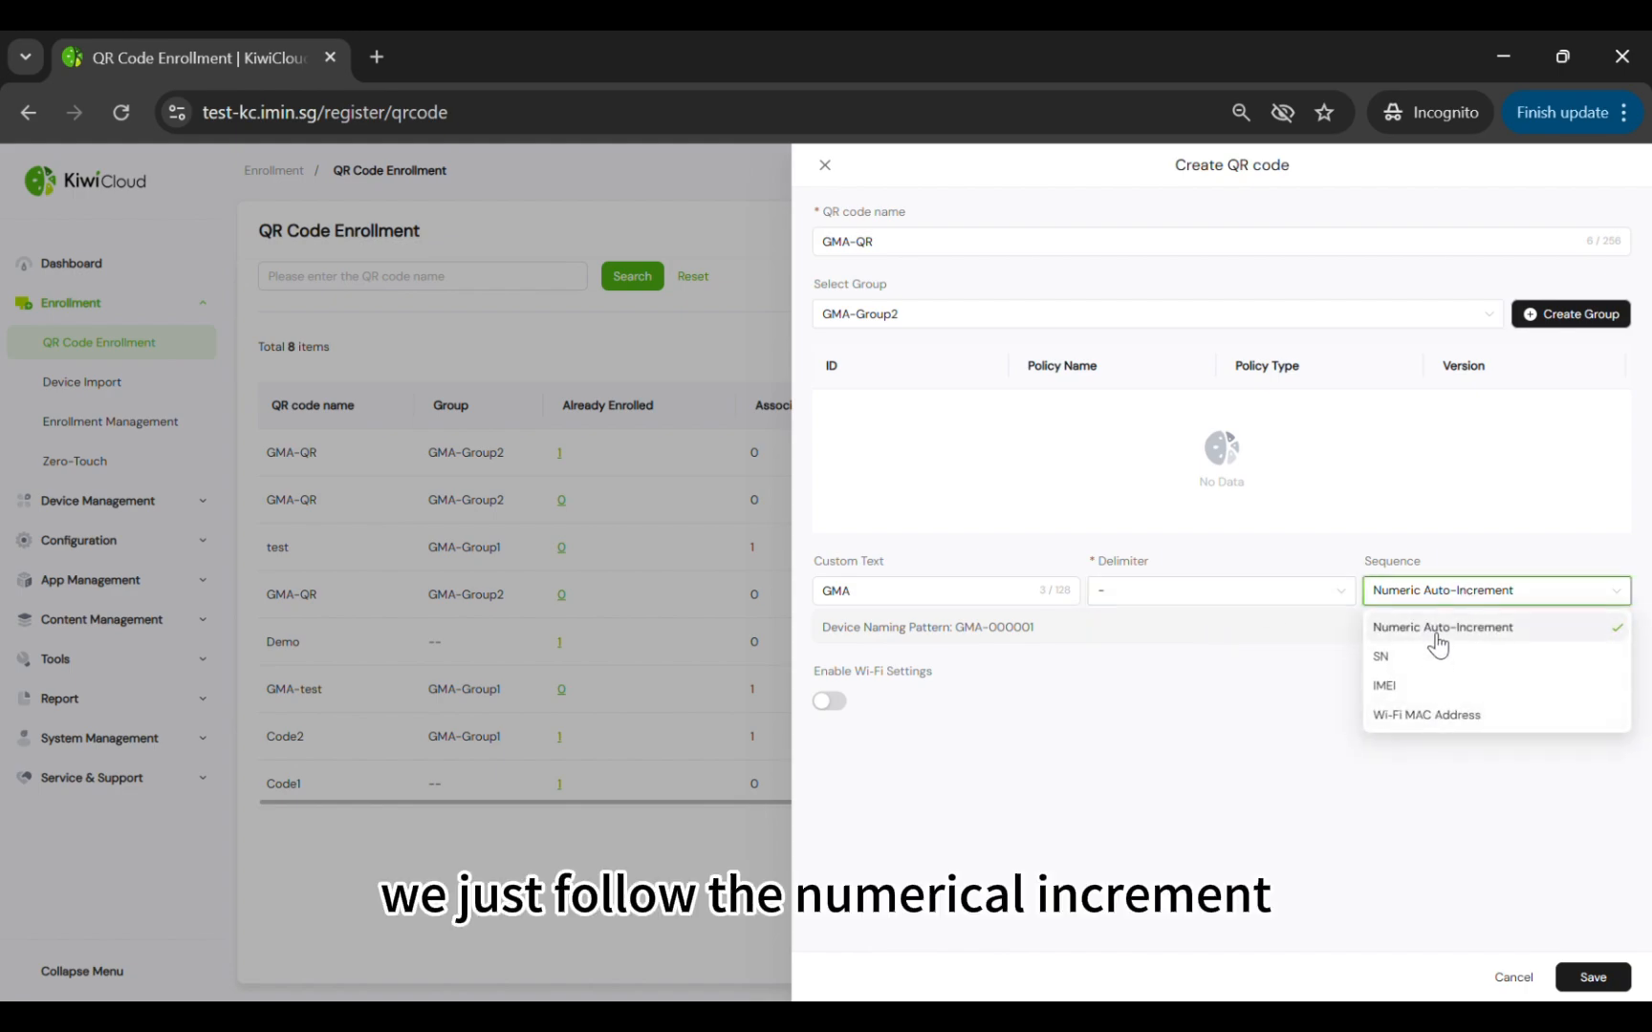
{"action": "left_click", "coordinate": [1437, 632]}
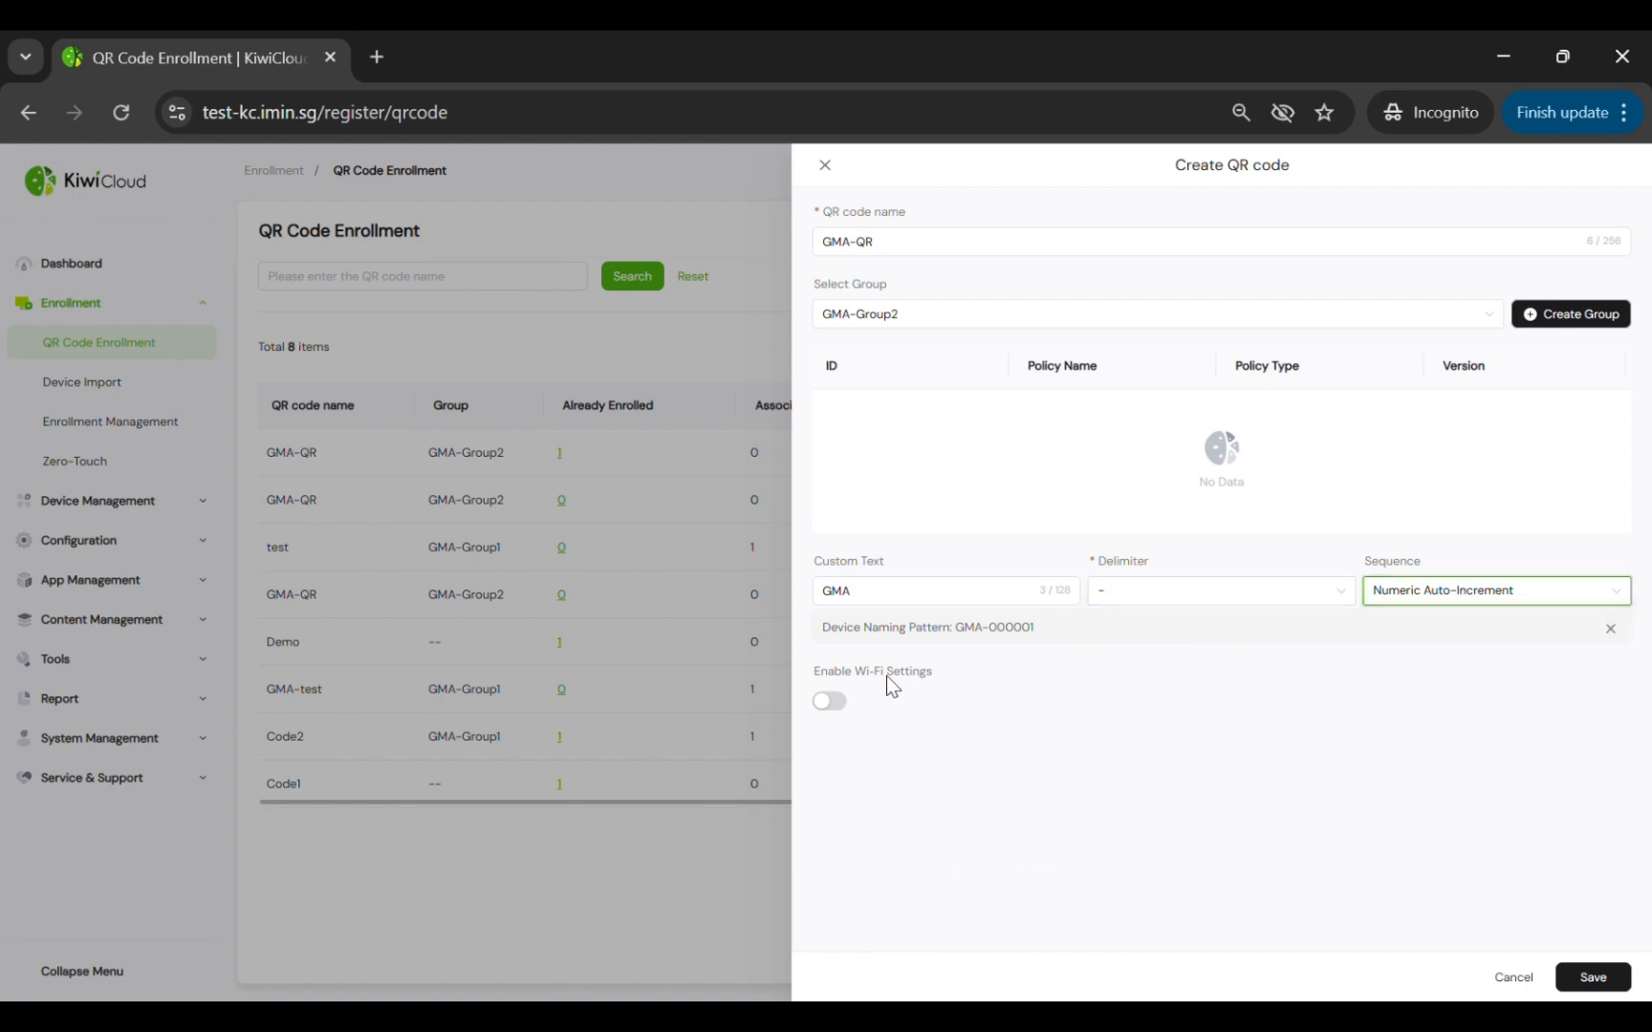
{"action": "left_click", "coordinate": [961, 706]}
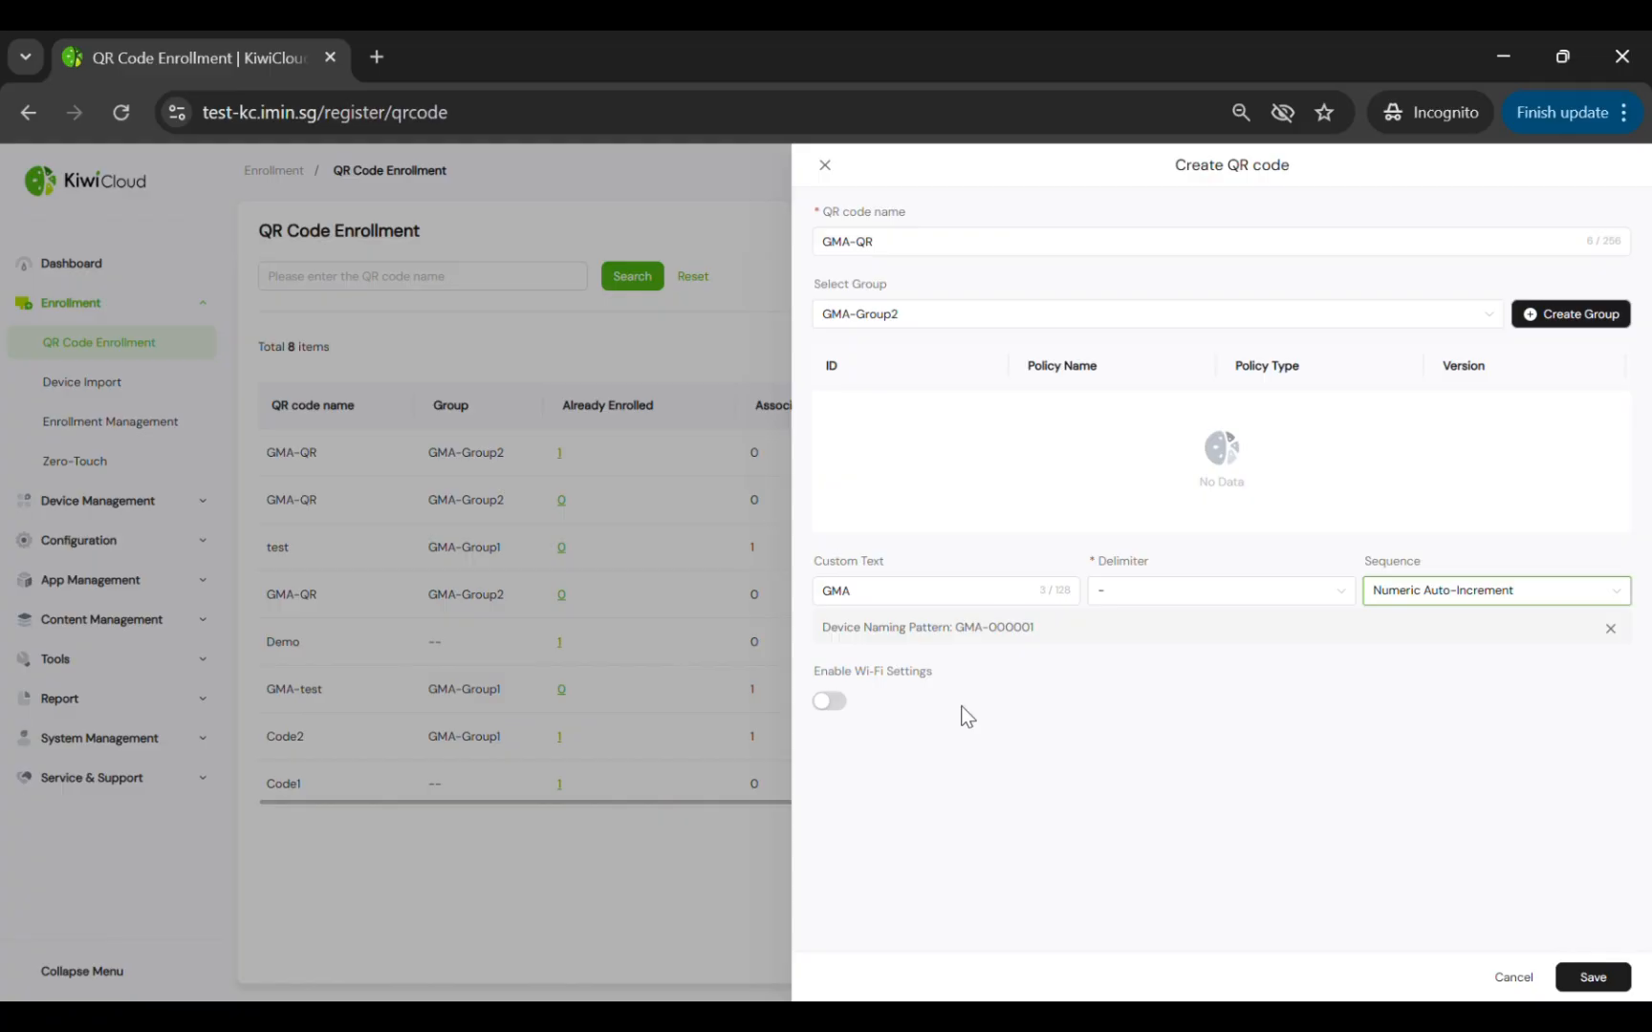
{"action": "left_click", "coordinate": [830, 702]}
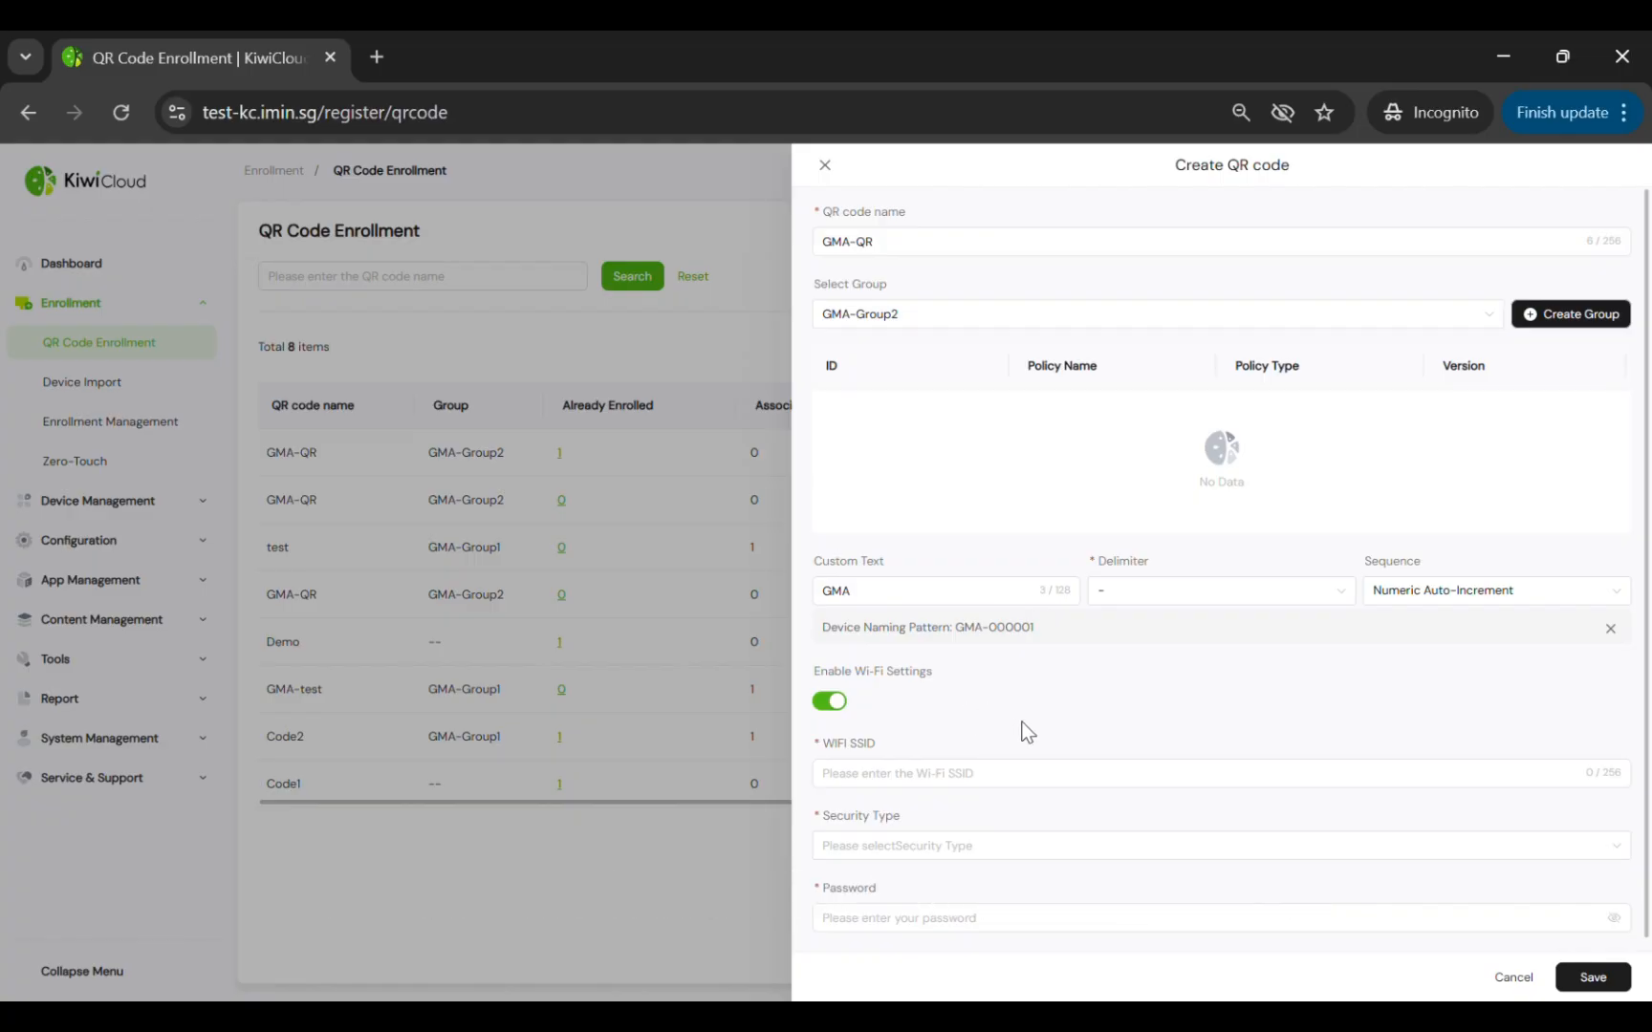
{"action": "left_click", "coordinate": [841, 701]}
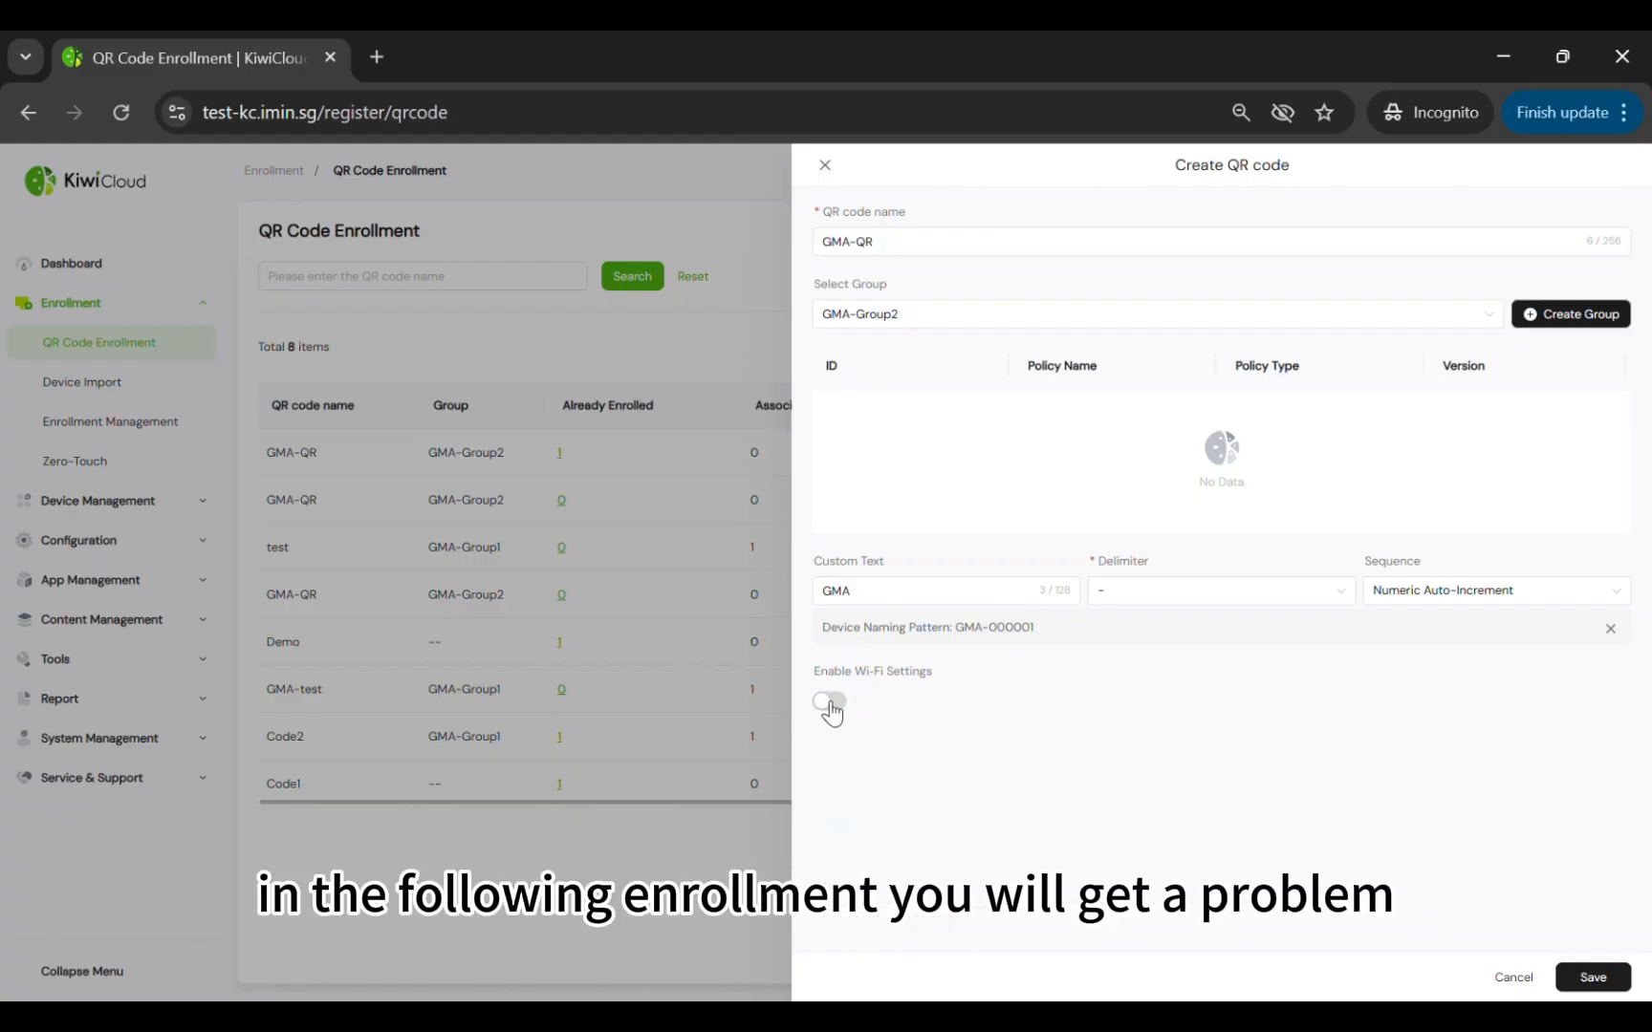
{"action": "left_click", "coordinate": [1567, 979]}
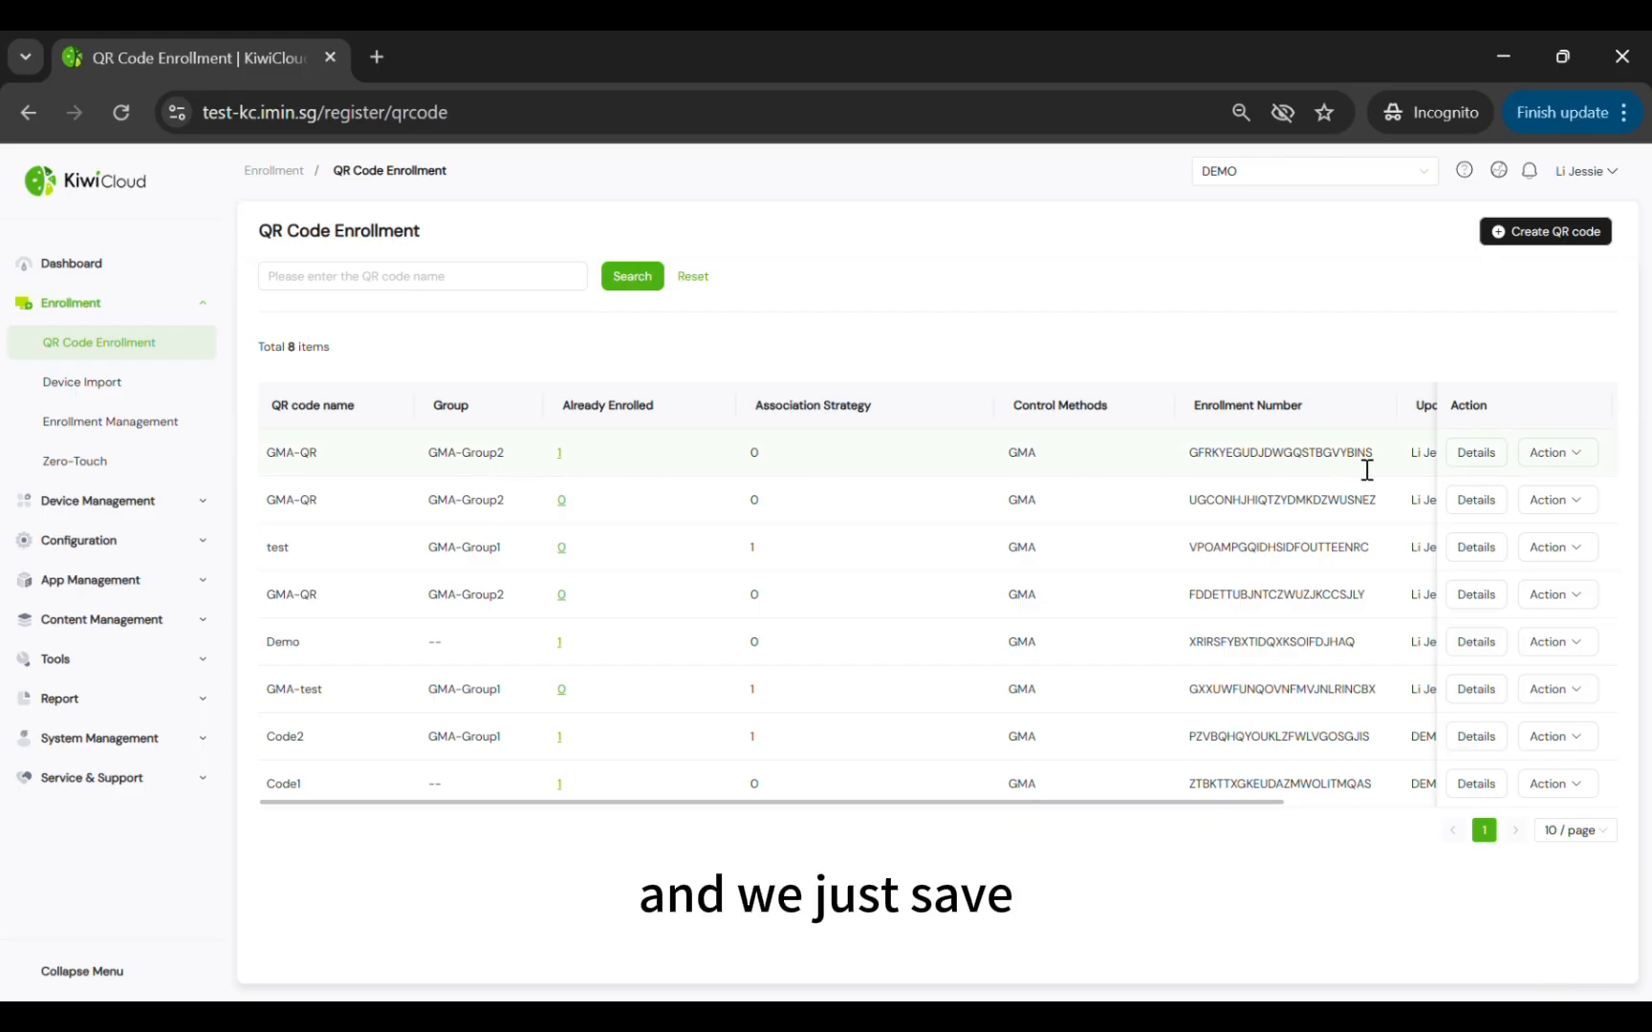
Open the GMA-QR Enrollment Details and highlight the QR code heading and enrollment number
{"action": "left_click", "coordinate": [1476, 453]}
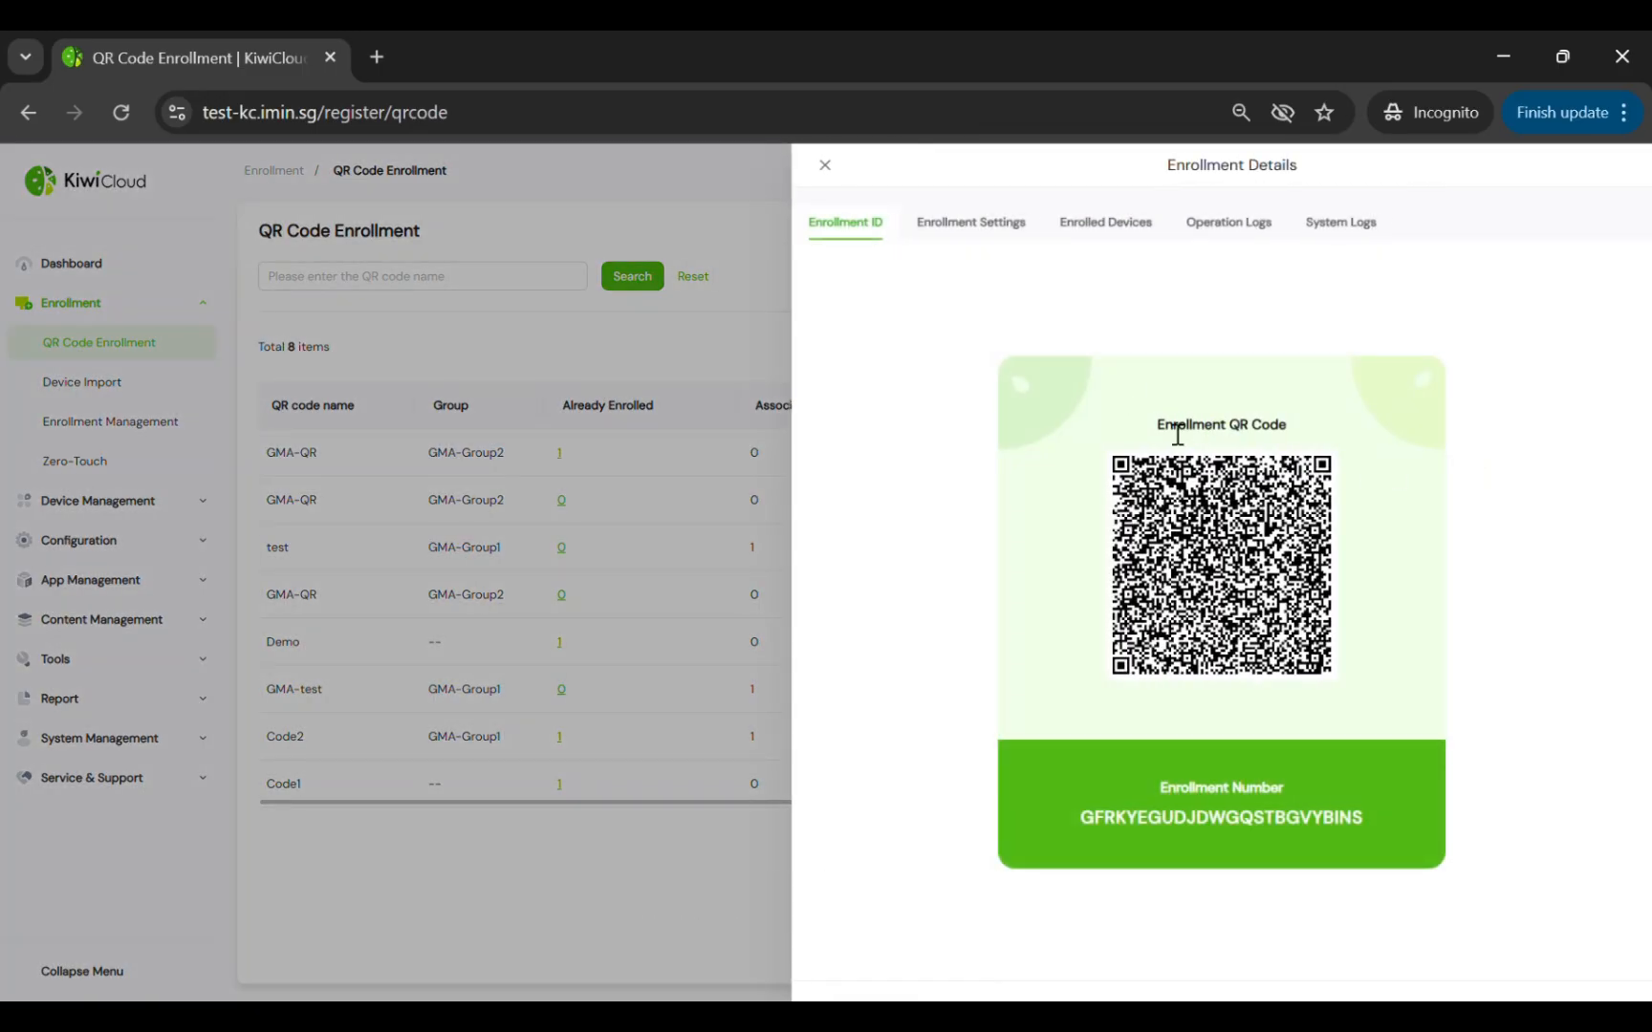
{"action": "left_click_drag", "start_coordinate": [1155, 425], "coordinate": [1300, 423]}
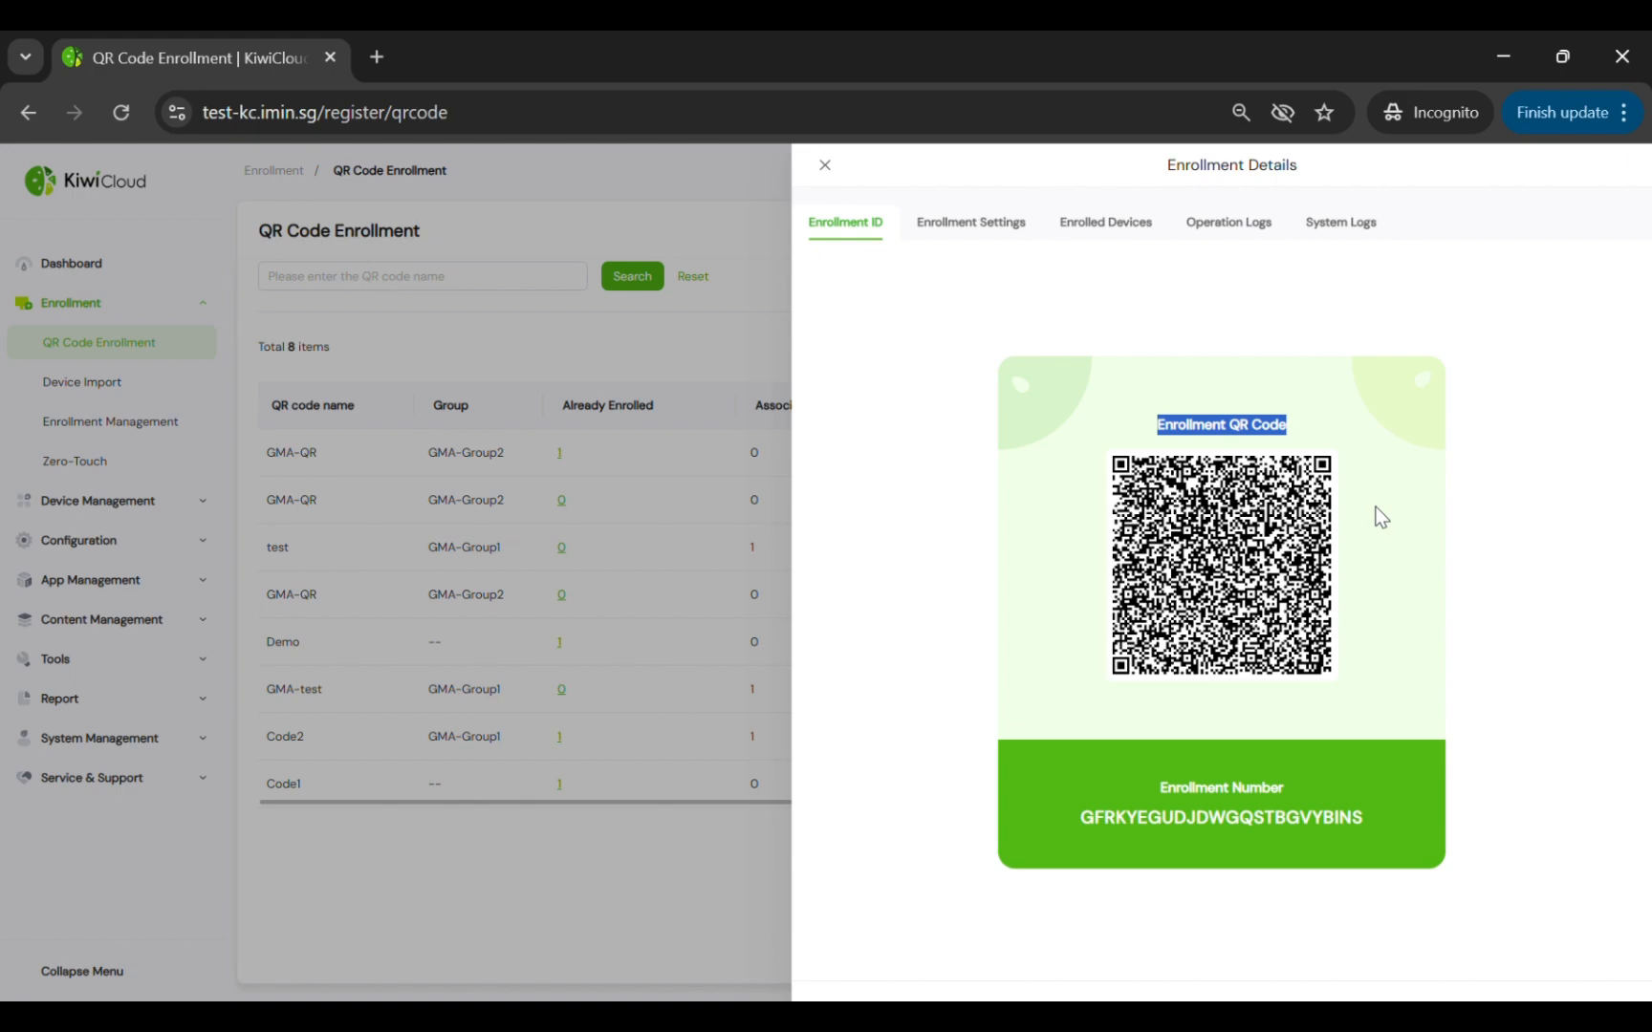
{"action": "left_click_drag", "start_coordinate": [1159, 785], "coordinate": [1373, 835]}
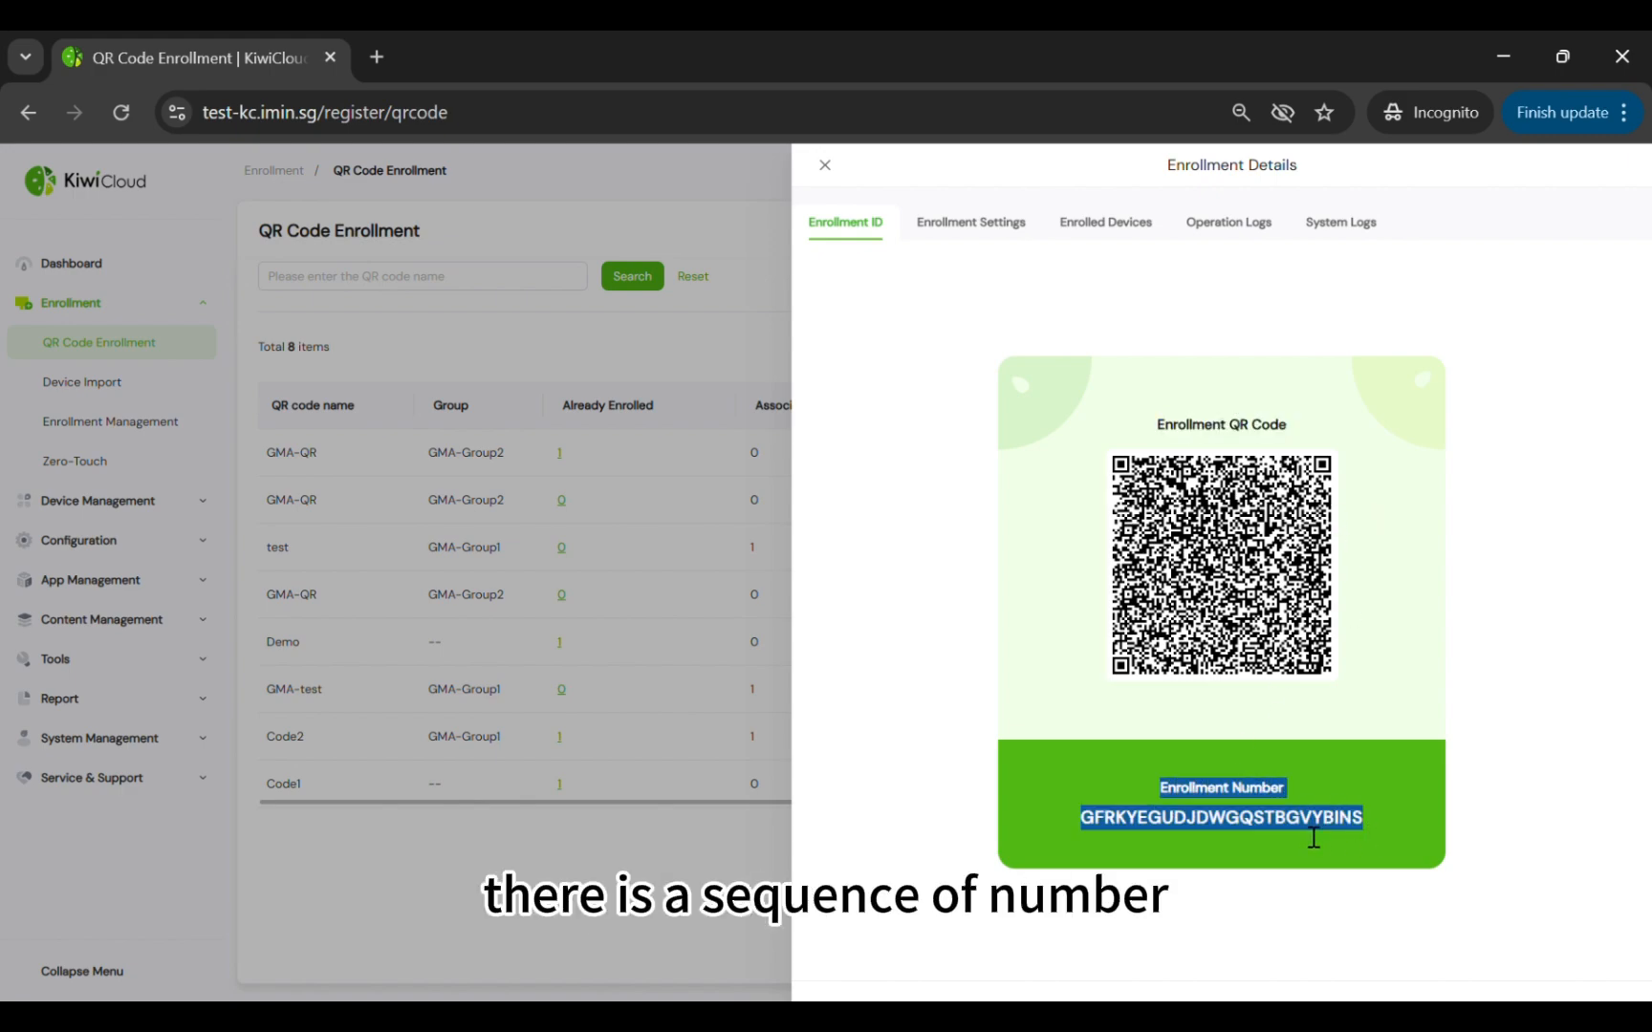
{"action": "left_click", "coordinate": [1331, 838]}
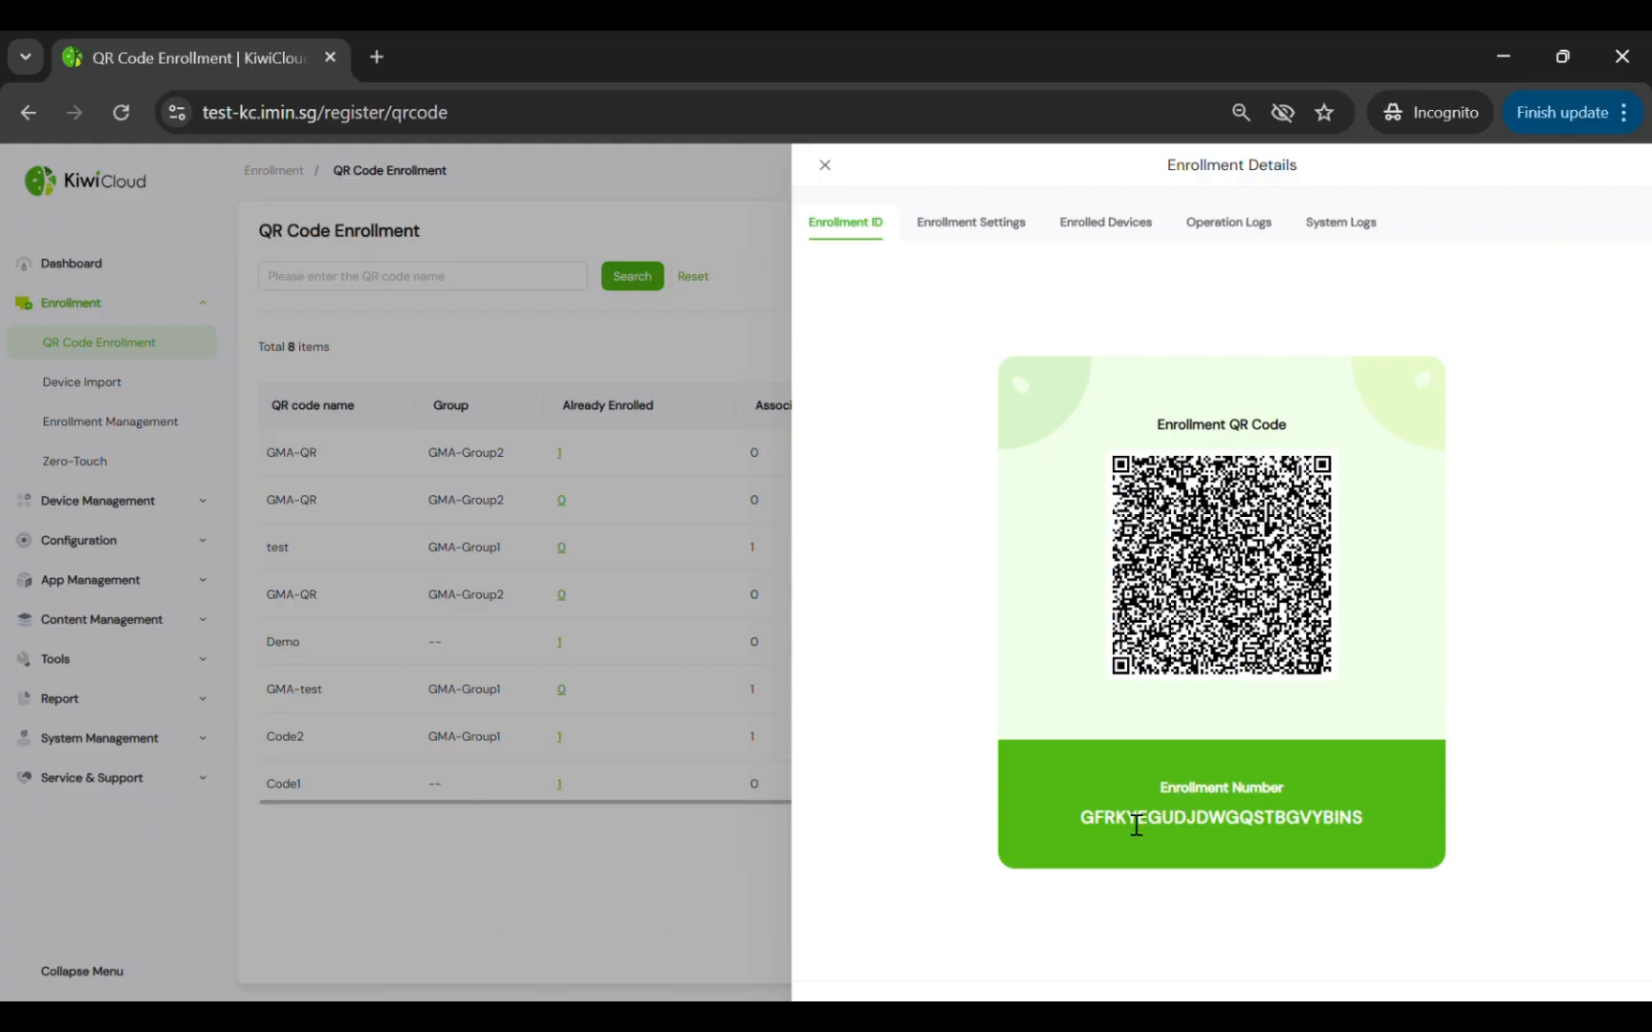
{"action": "left_click_drag", "start_coordinate": [1082, 820], "coordinate": [1367, 826]}
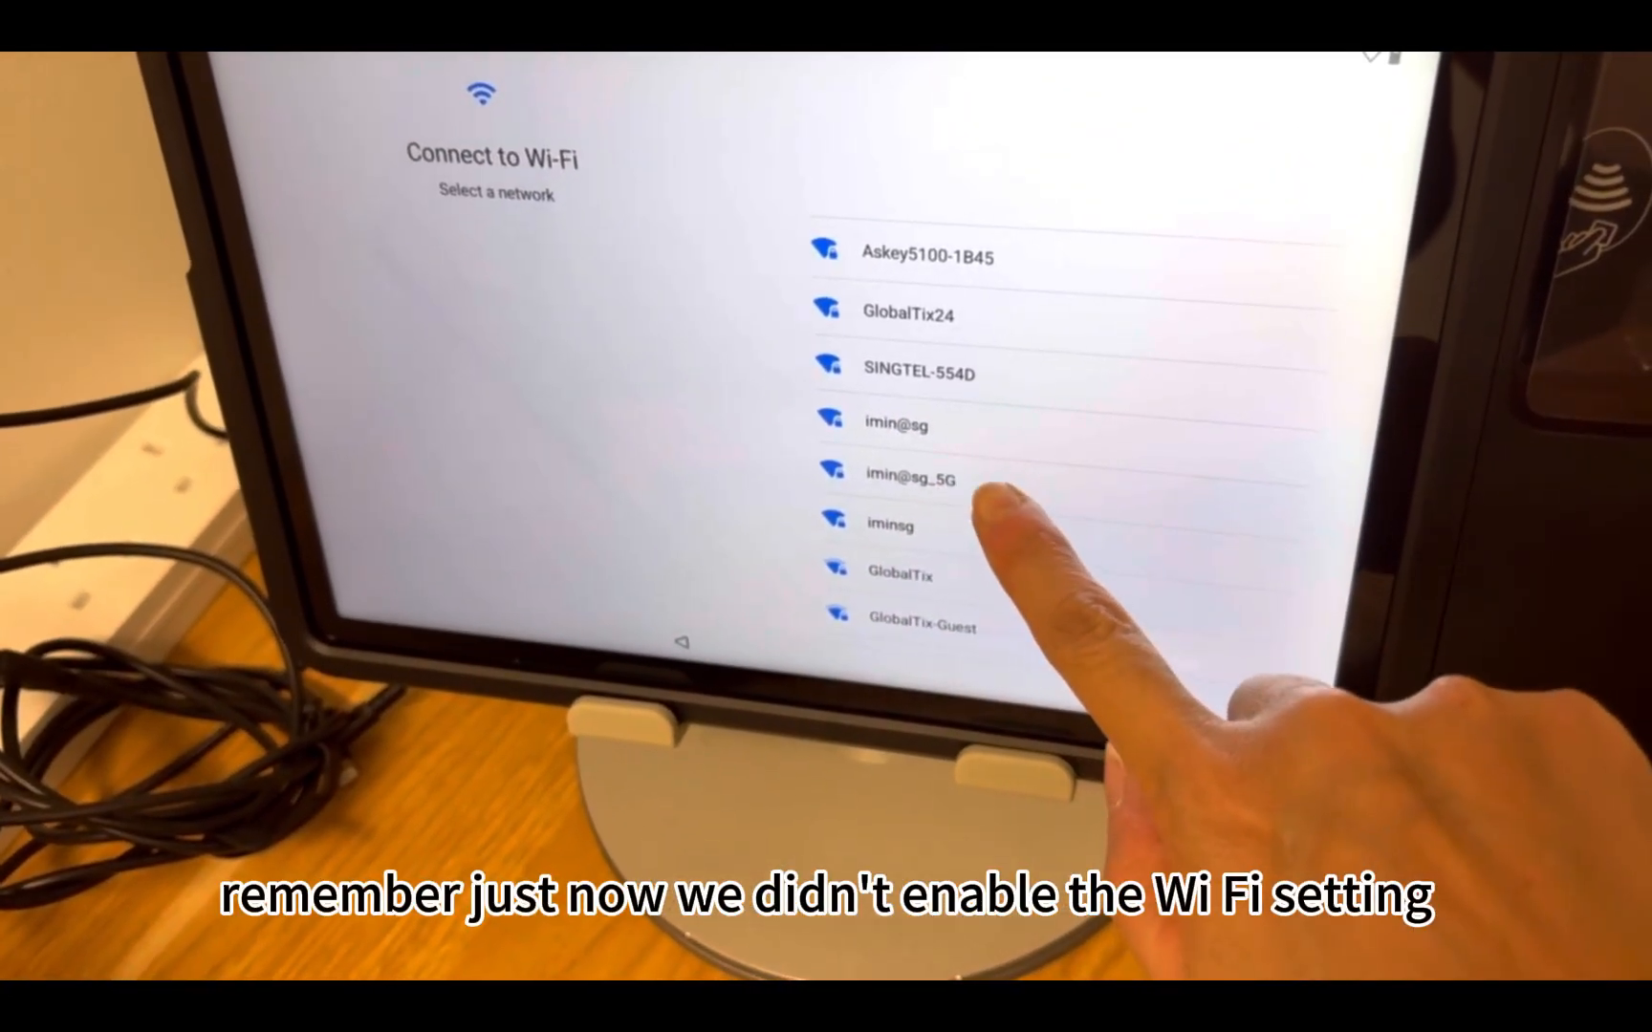
Join imin@sg_5G on the tablet and accept the work-device screens through to the Google services page
{"action": "left_click", "coordinate": [980, 483]}
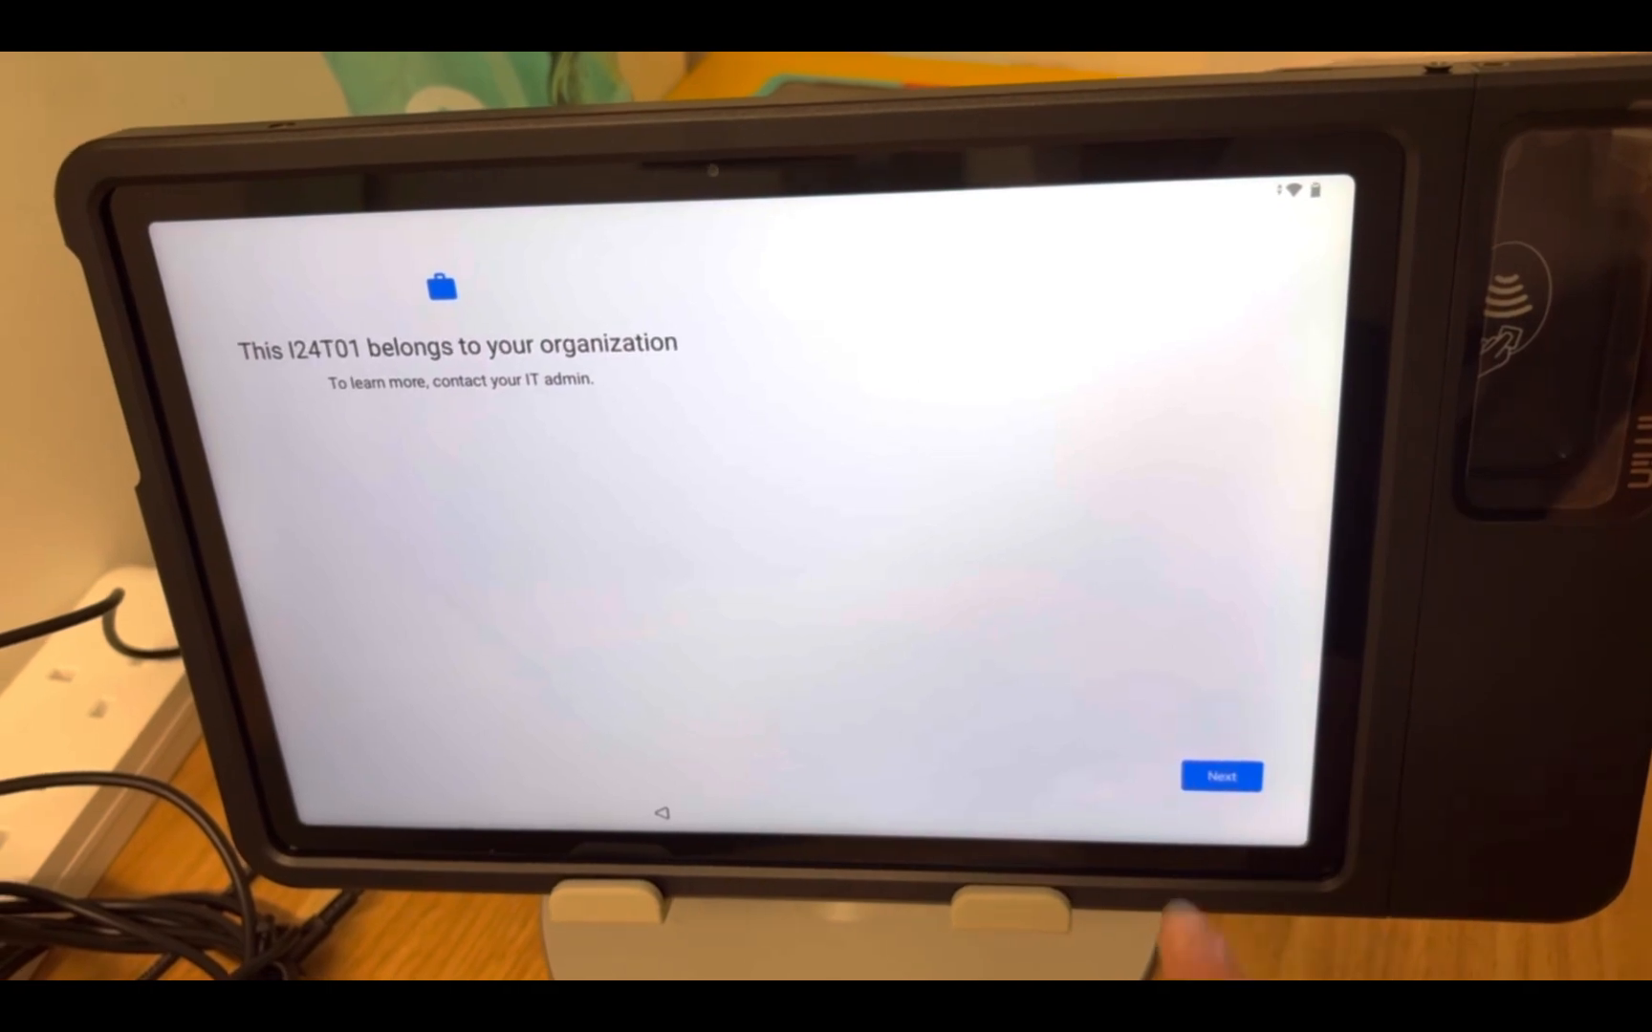
{"action": "left_click", "coordinate": [1229, 801]}
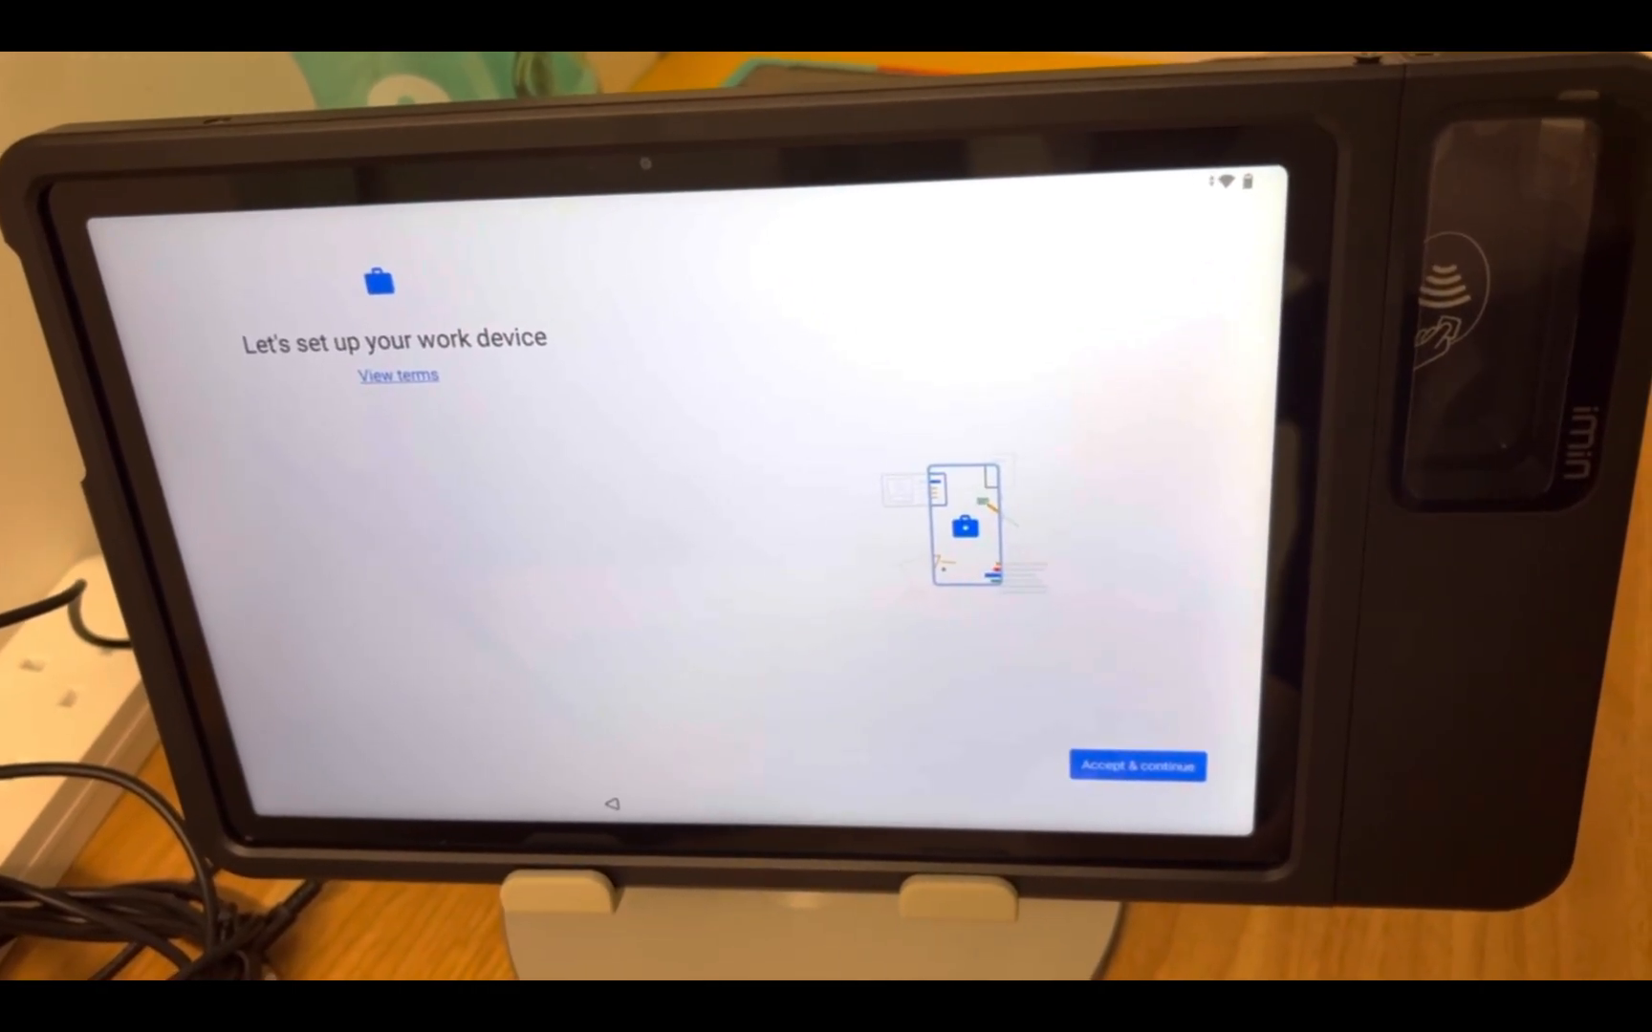
{"action": "left_click", "coordinate": [1133, 772]}
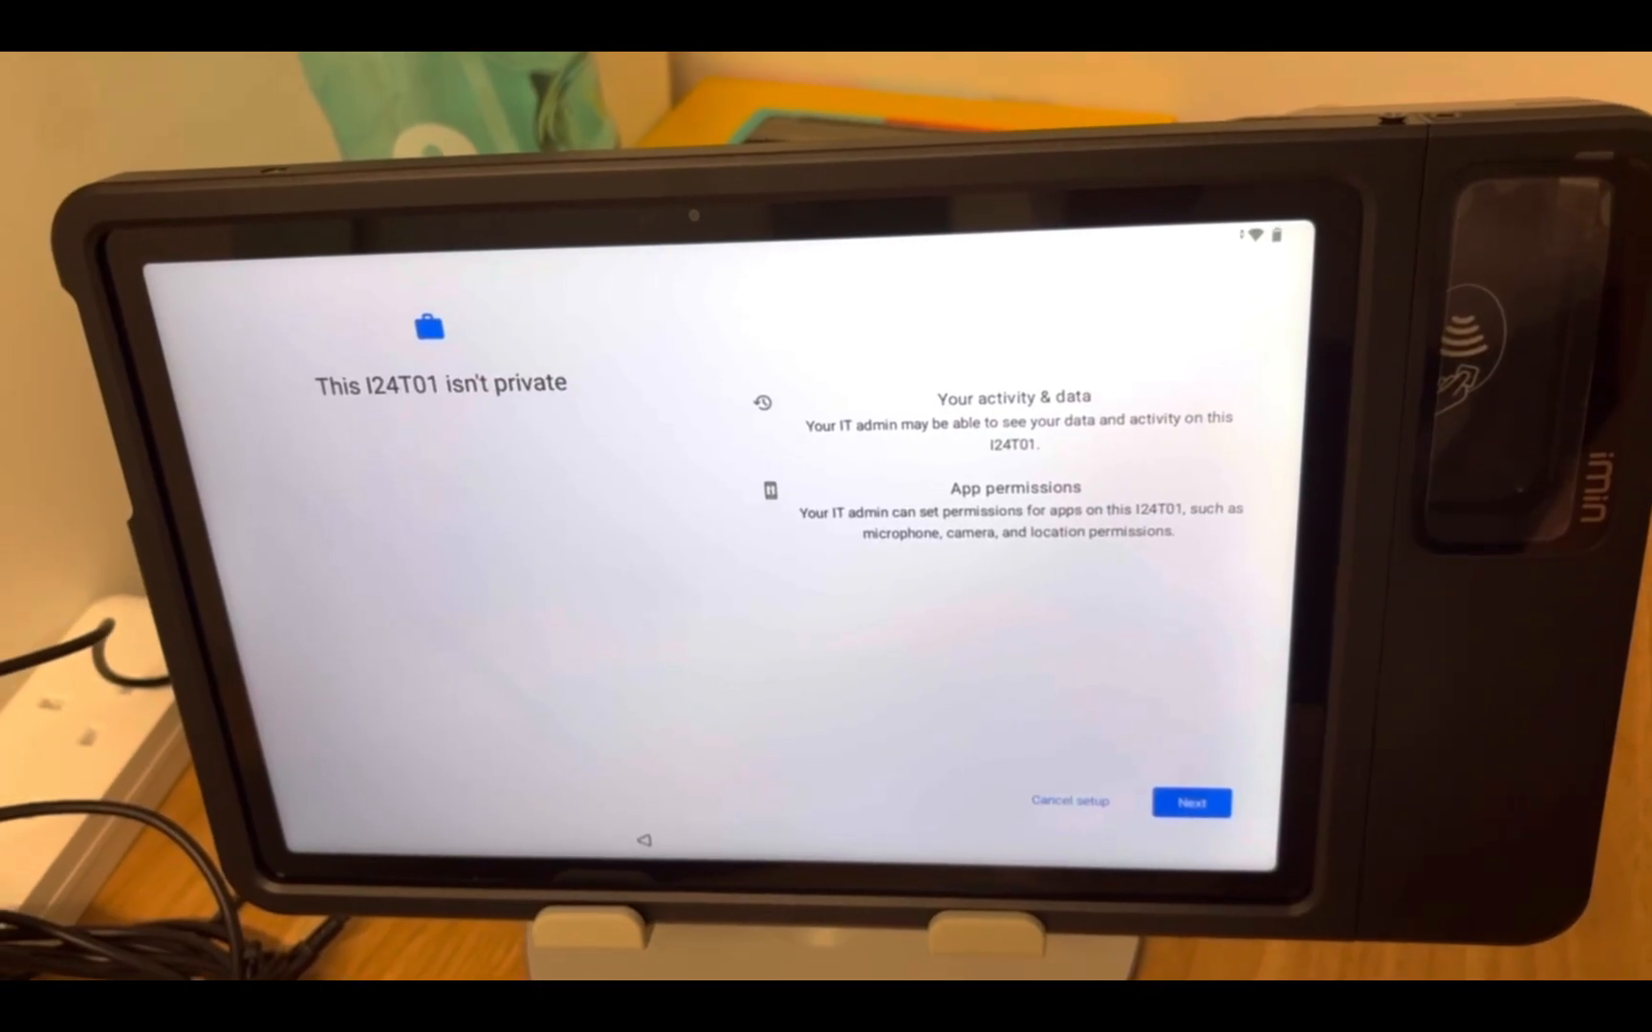
{"action": "left_click", "coordinate": [1187, 810]}
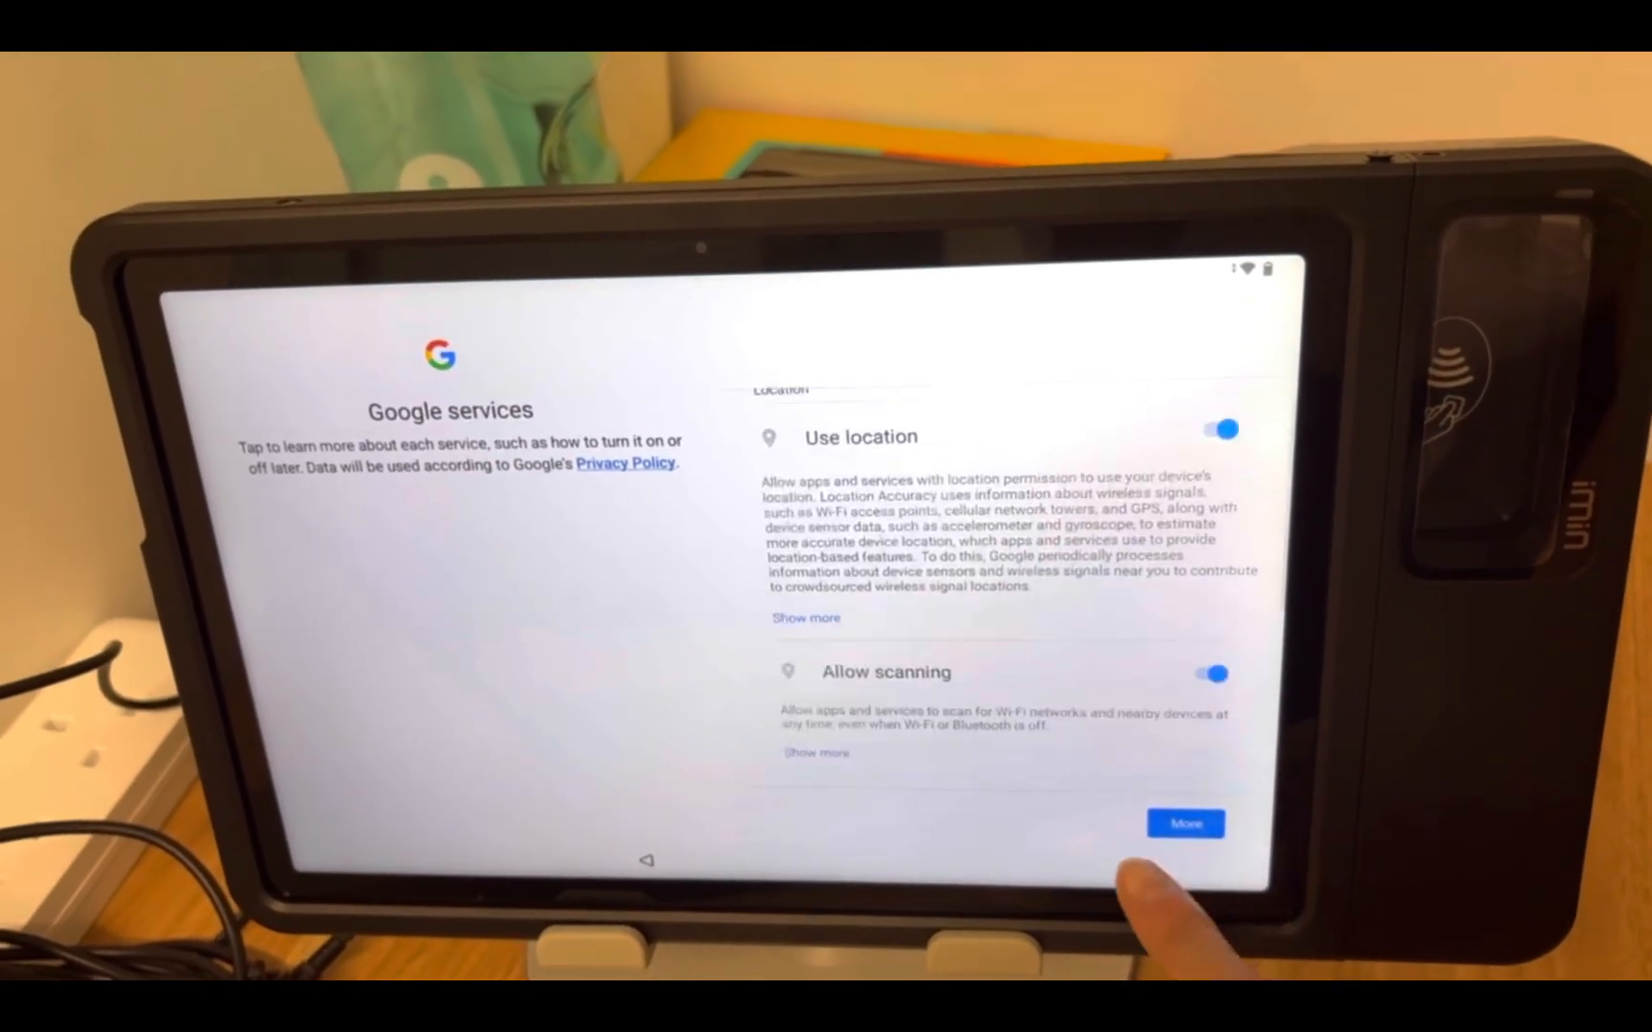
{"action": "left_click", "coordinate": [1185, 824]}
{"action": "left_click", "coordinate": [1185, 824]}
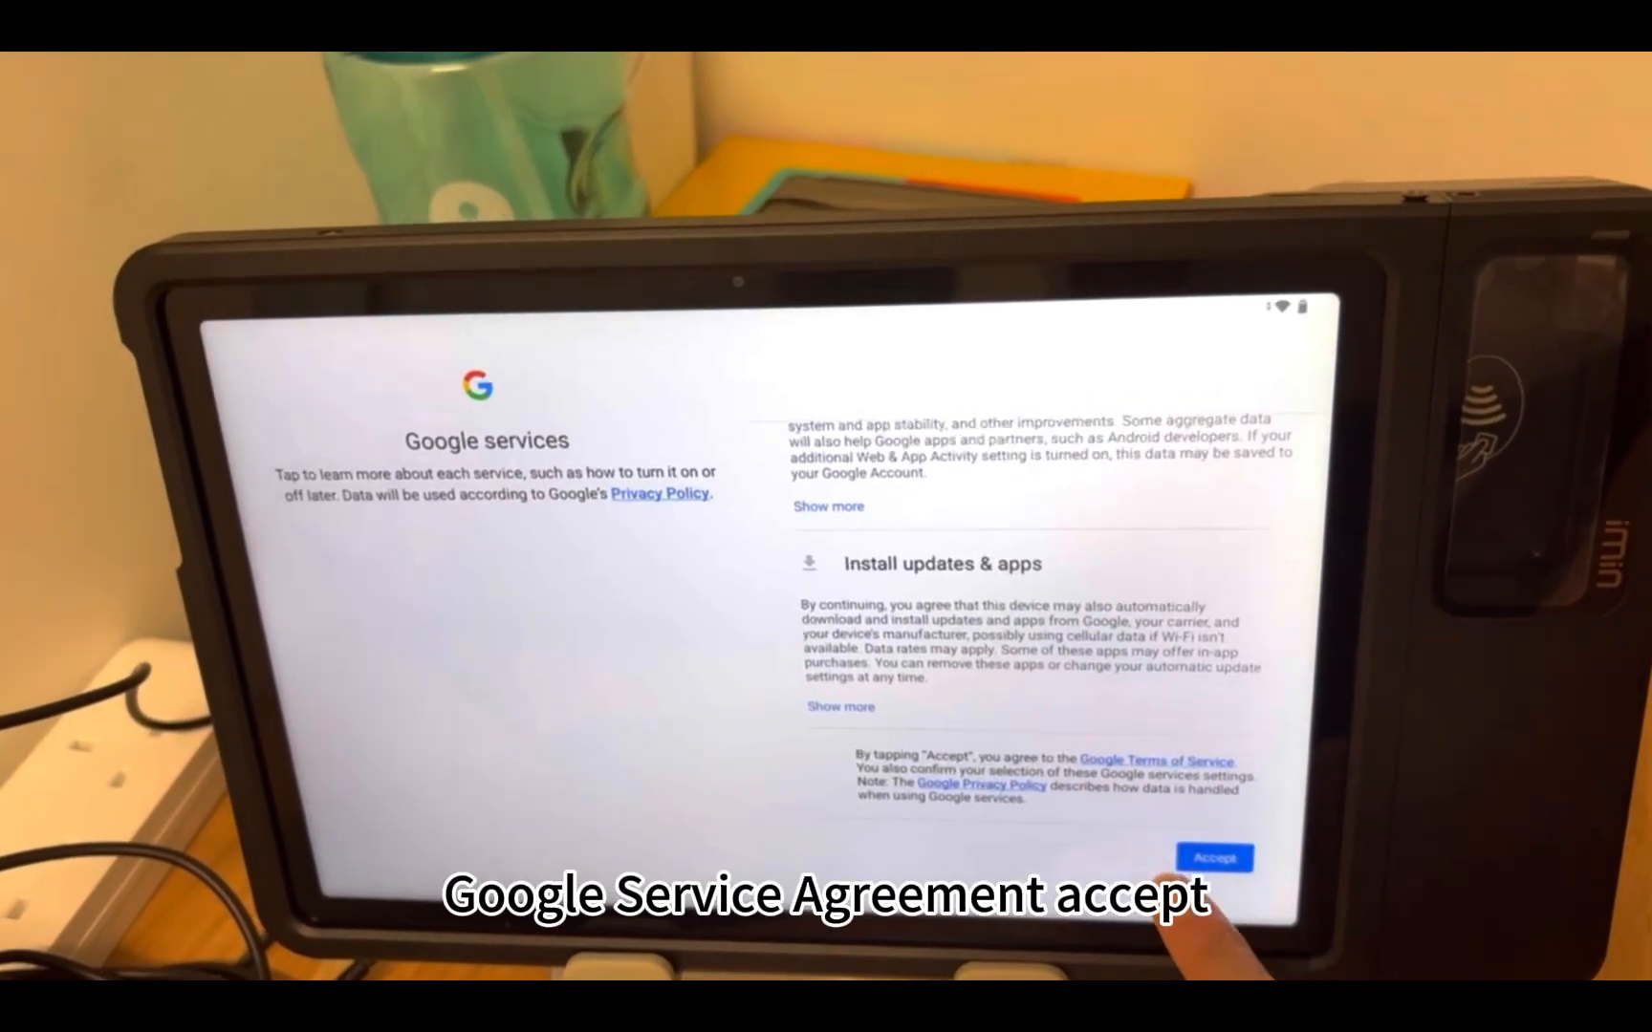
Accept Google services, finish configuring the tablet to its home screen, and check the Google folder
{"action": "left_click", "coordinate": [1212, 858]}
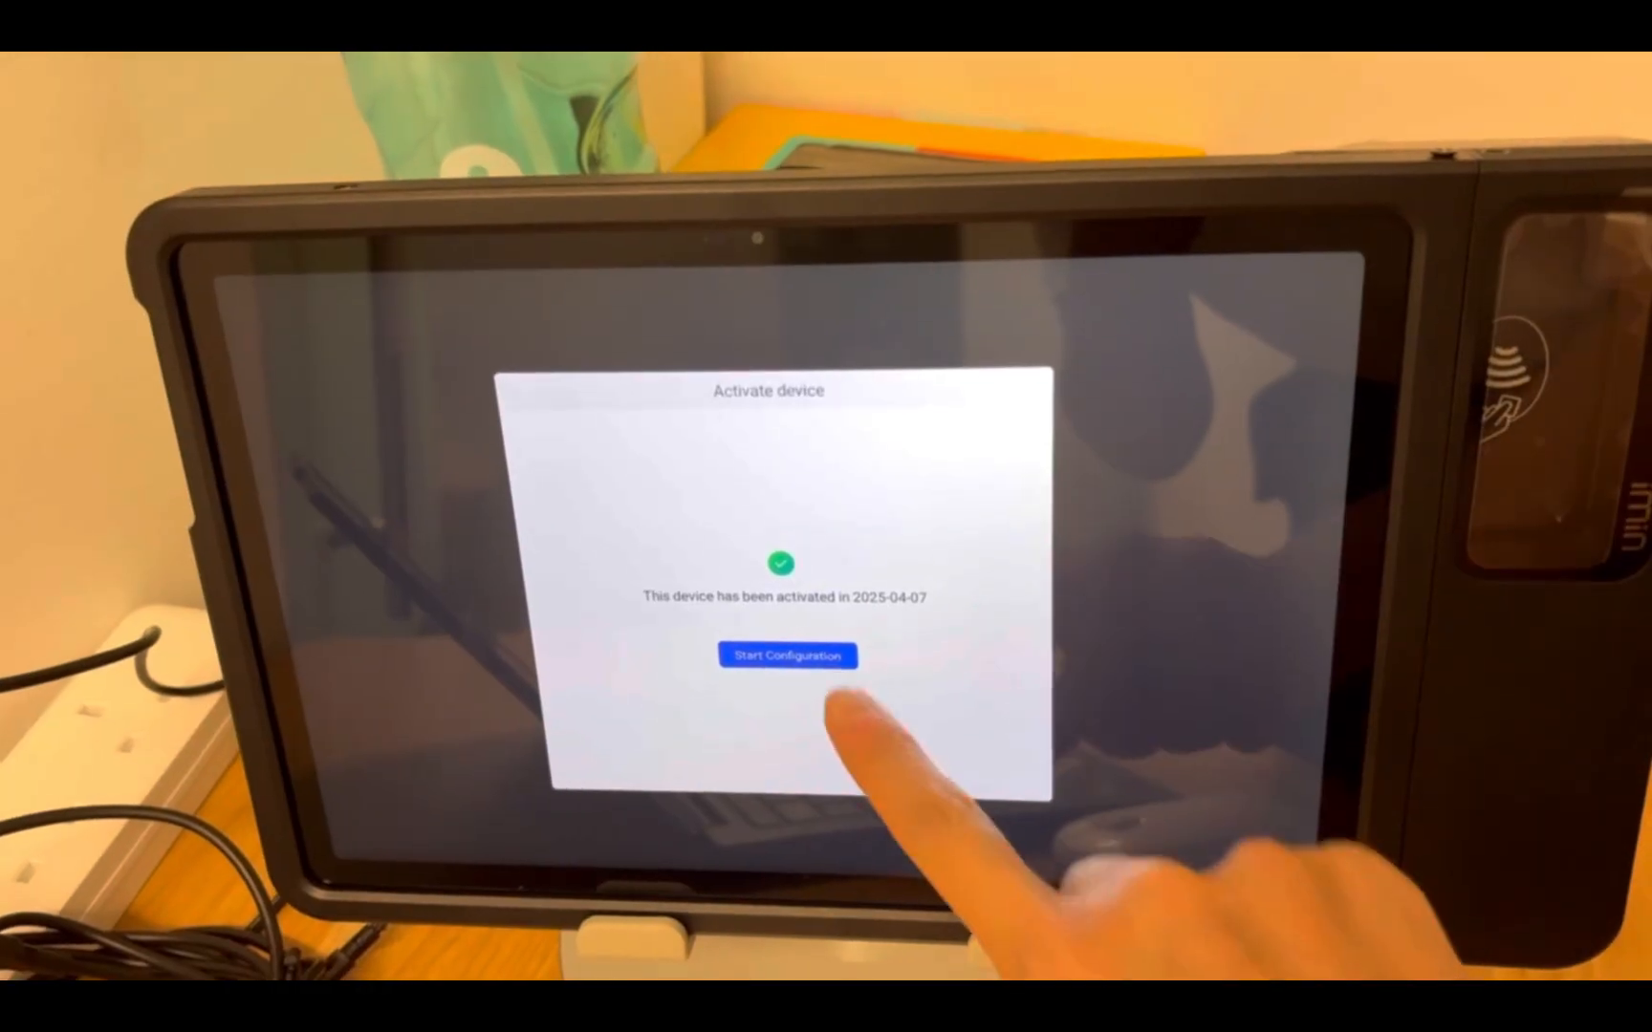
{"action": "left_click", "coordinate": [787, 655]}
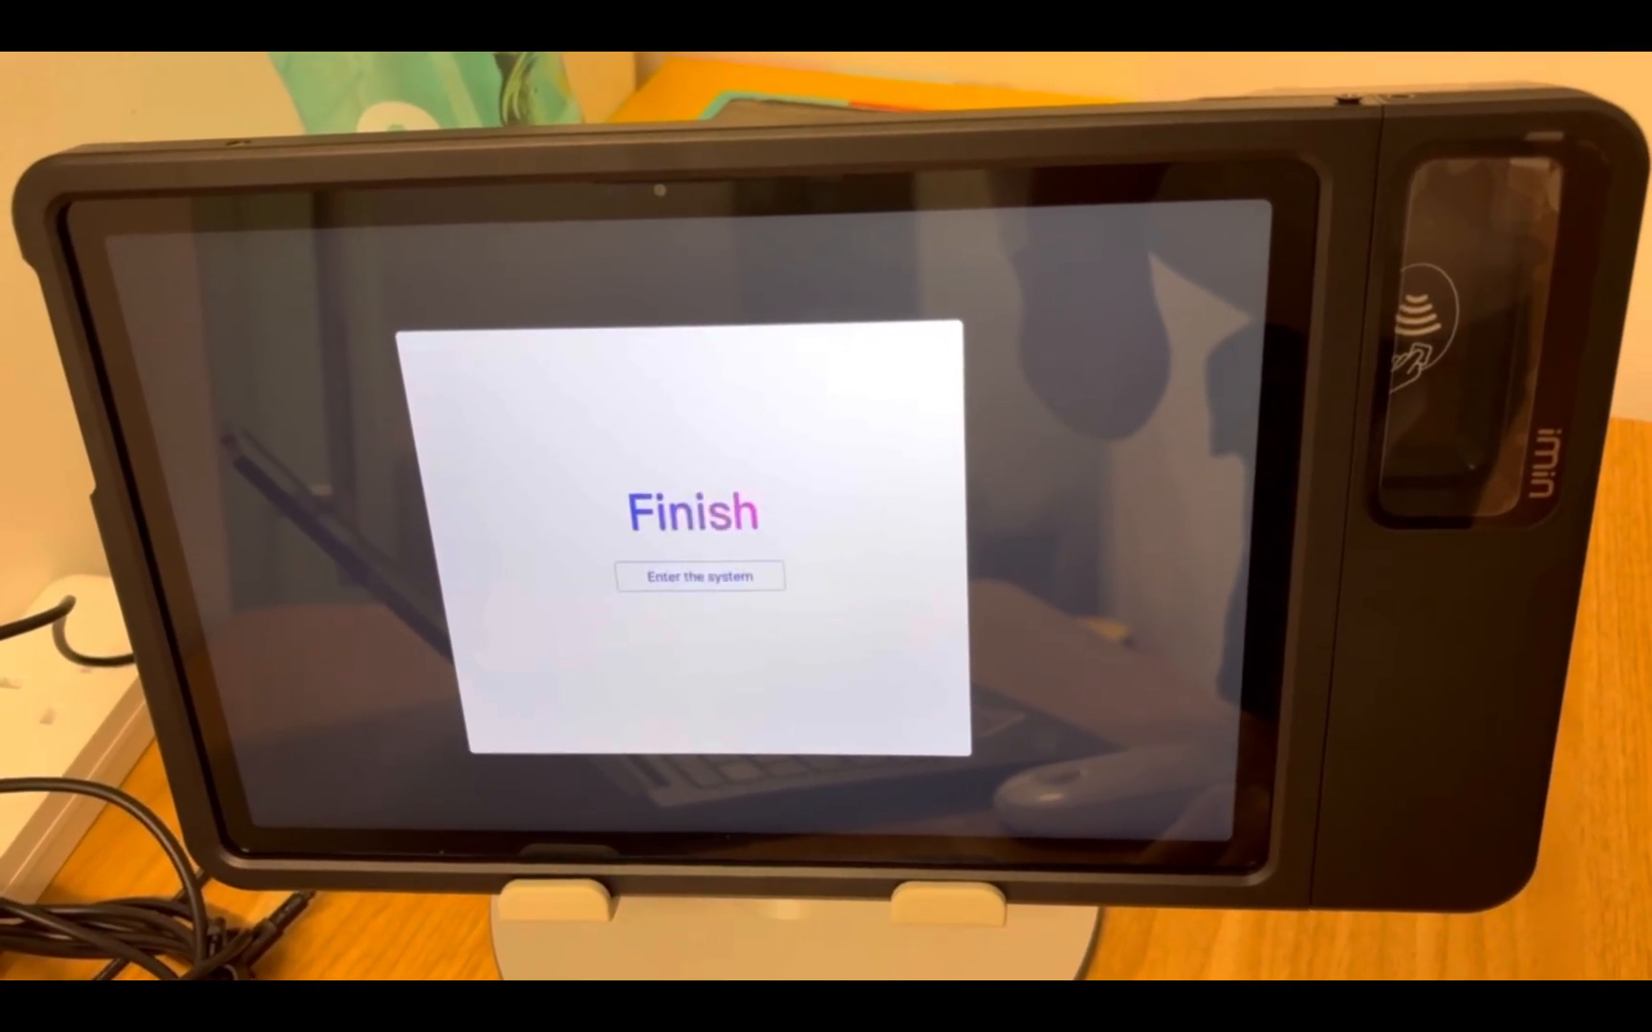
{"action": "left_click", "coordinate": [699, 577]}
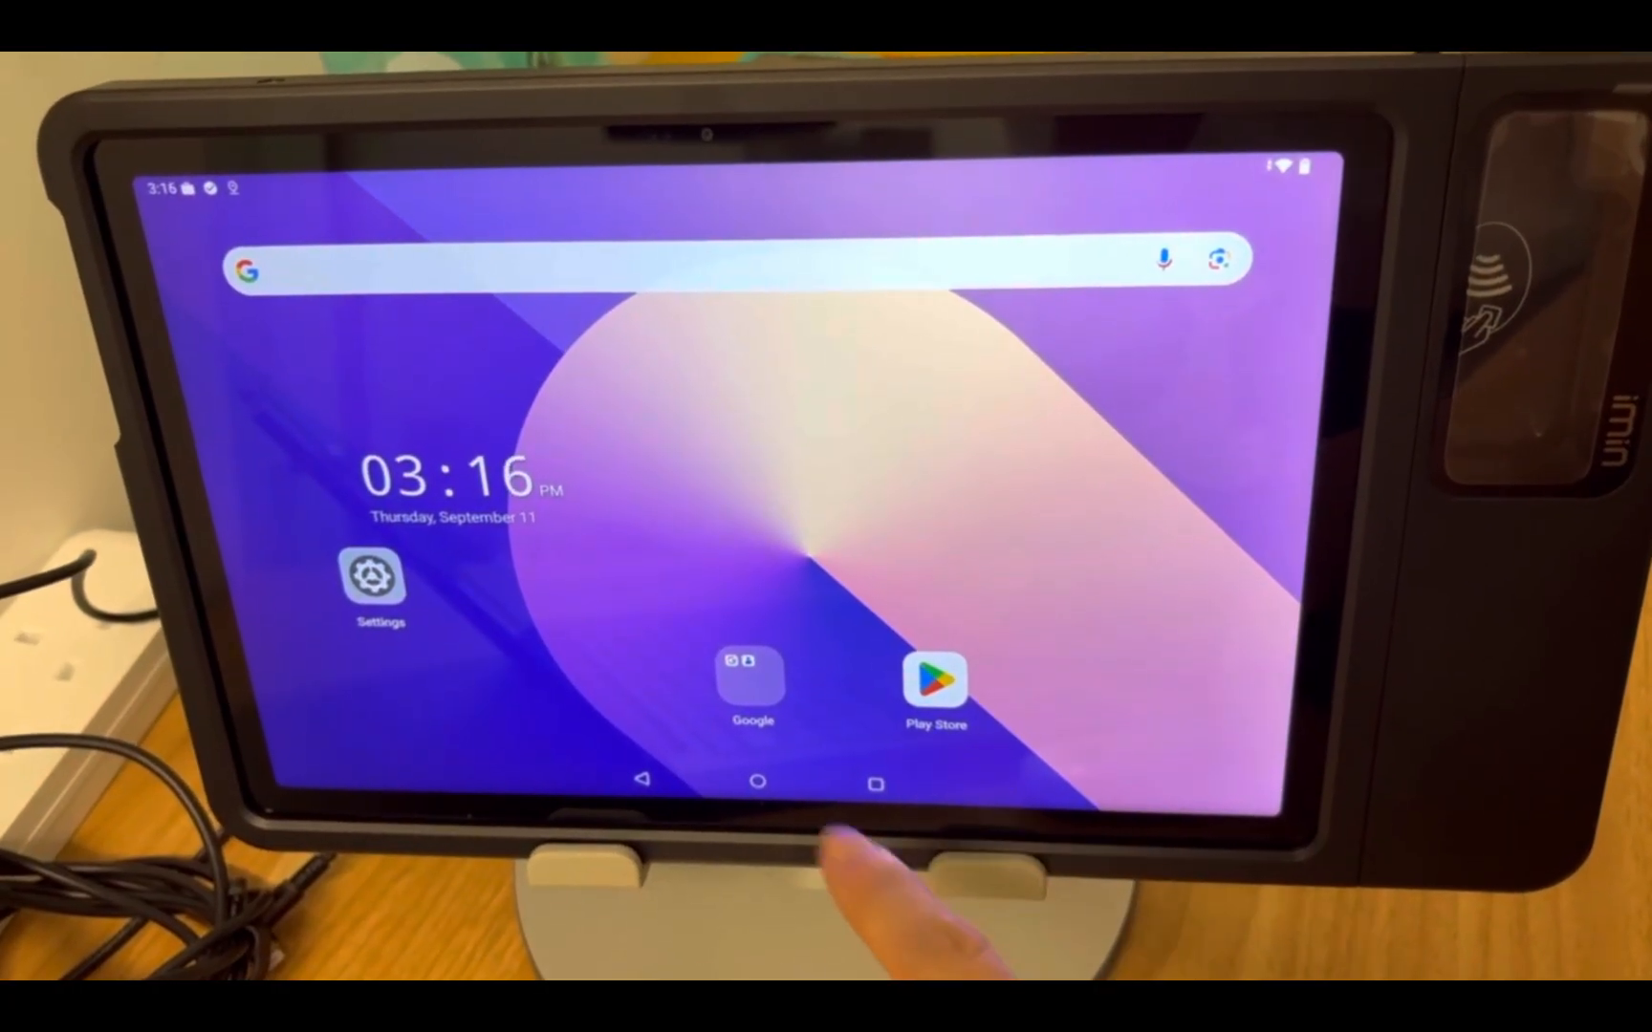
{"action": "left_click", "coordinate": [751, 676]}
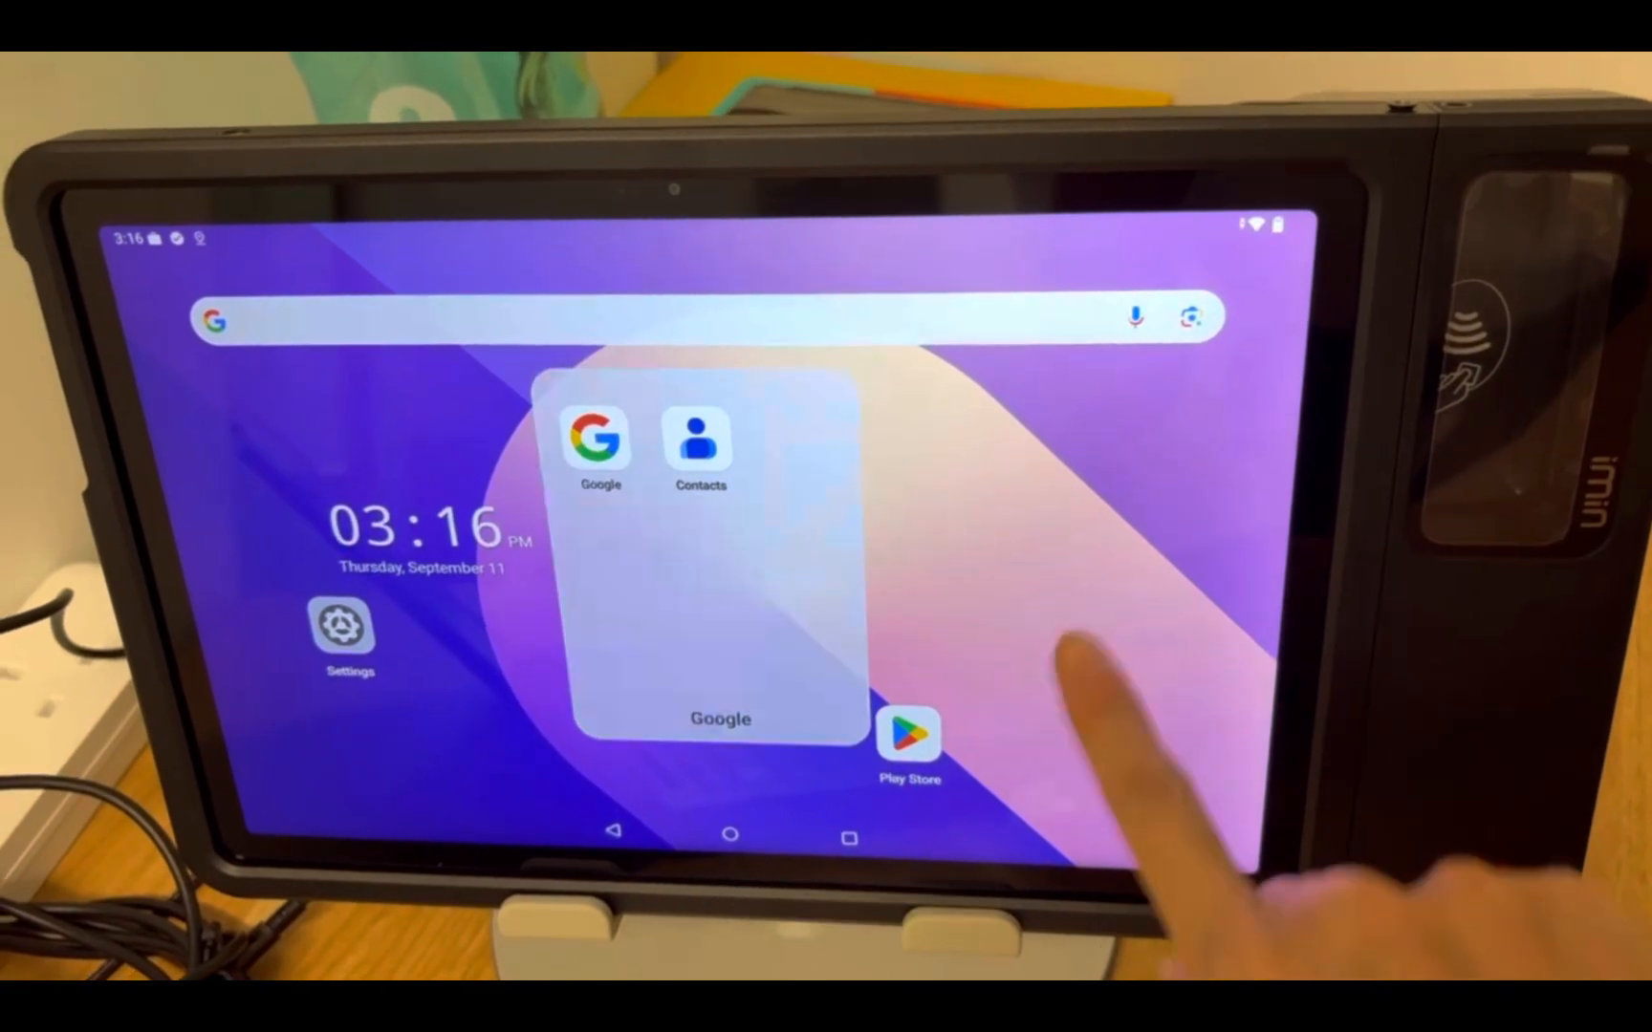
{"action": "left_click", "coordinate": [1070, 664]}
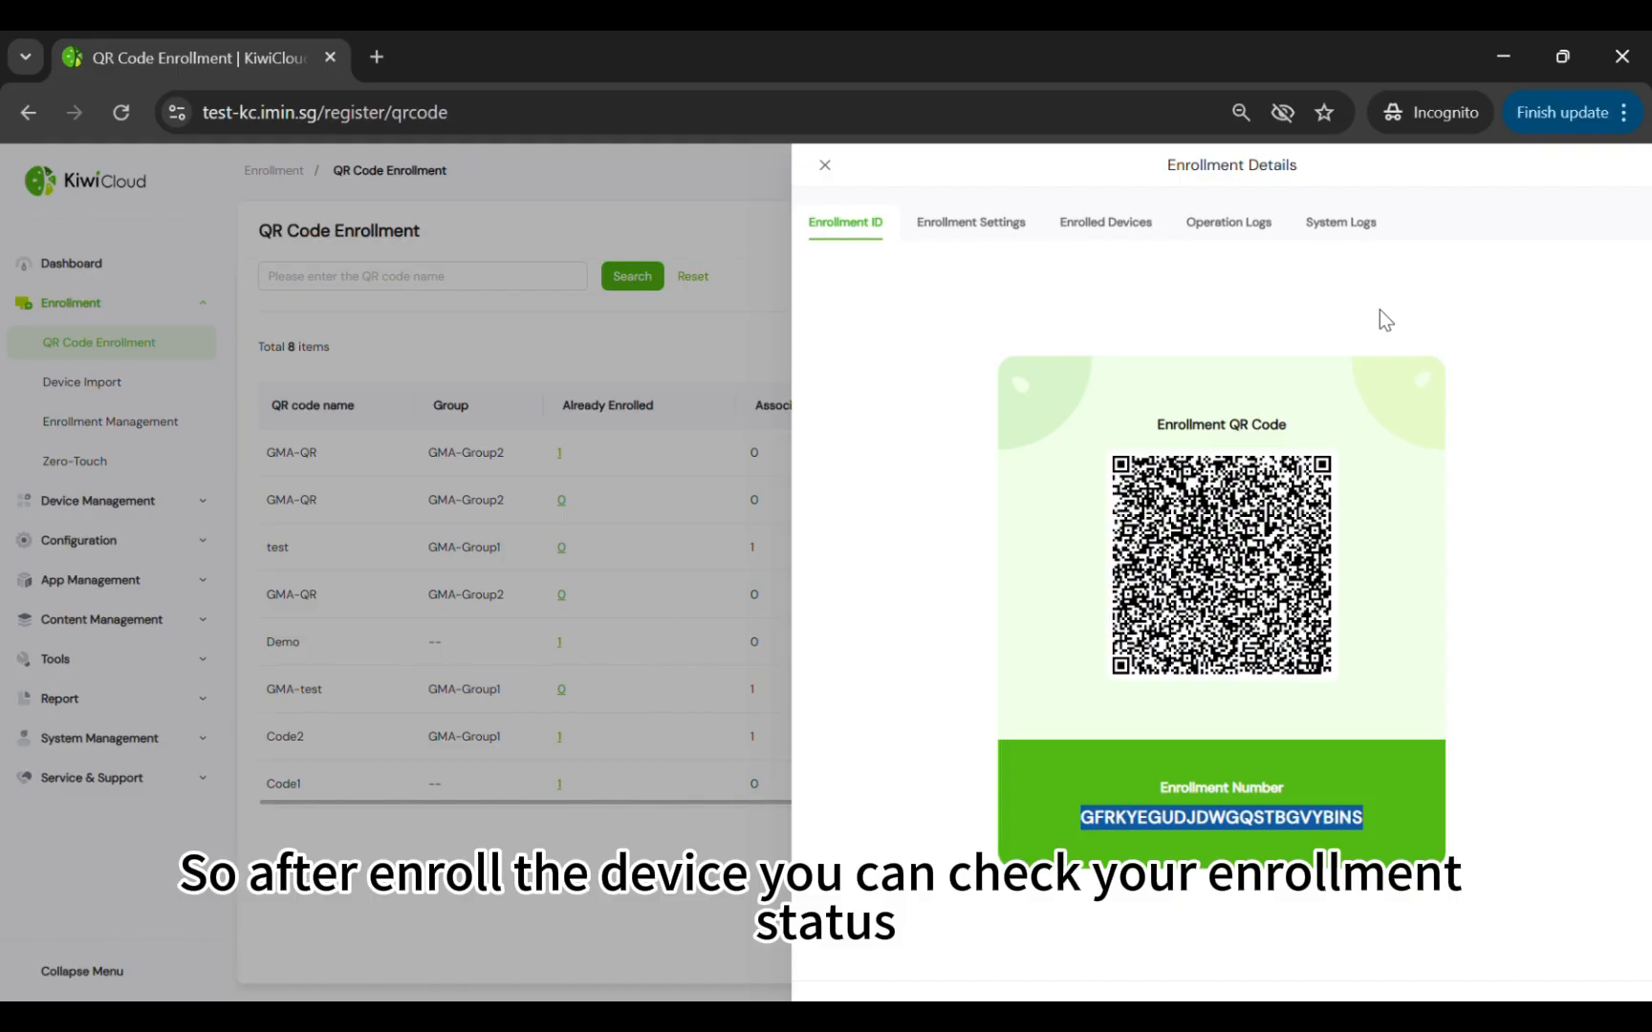
Review the new tablet's serial number, QR Code enrollment method and GMA control method
{"action": "left_click", "coordinate": [825, 167]}
{"action": "left_click", "coordinate": [146, 430]}
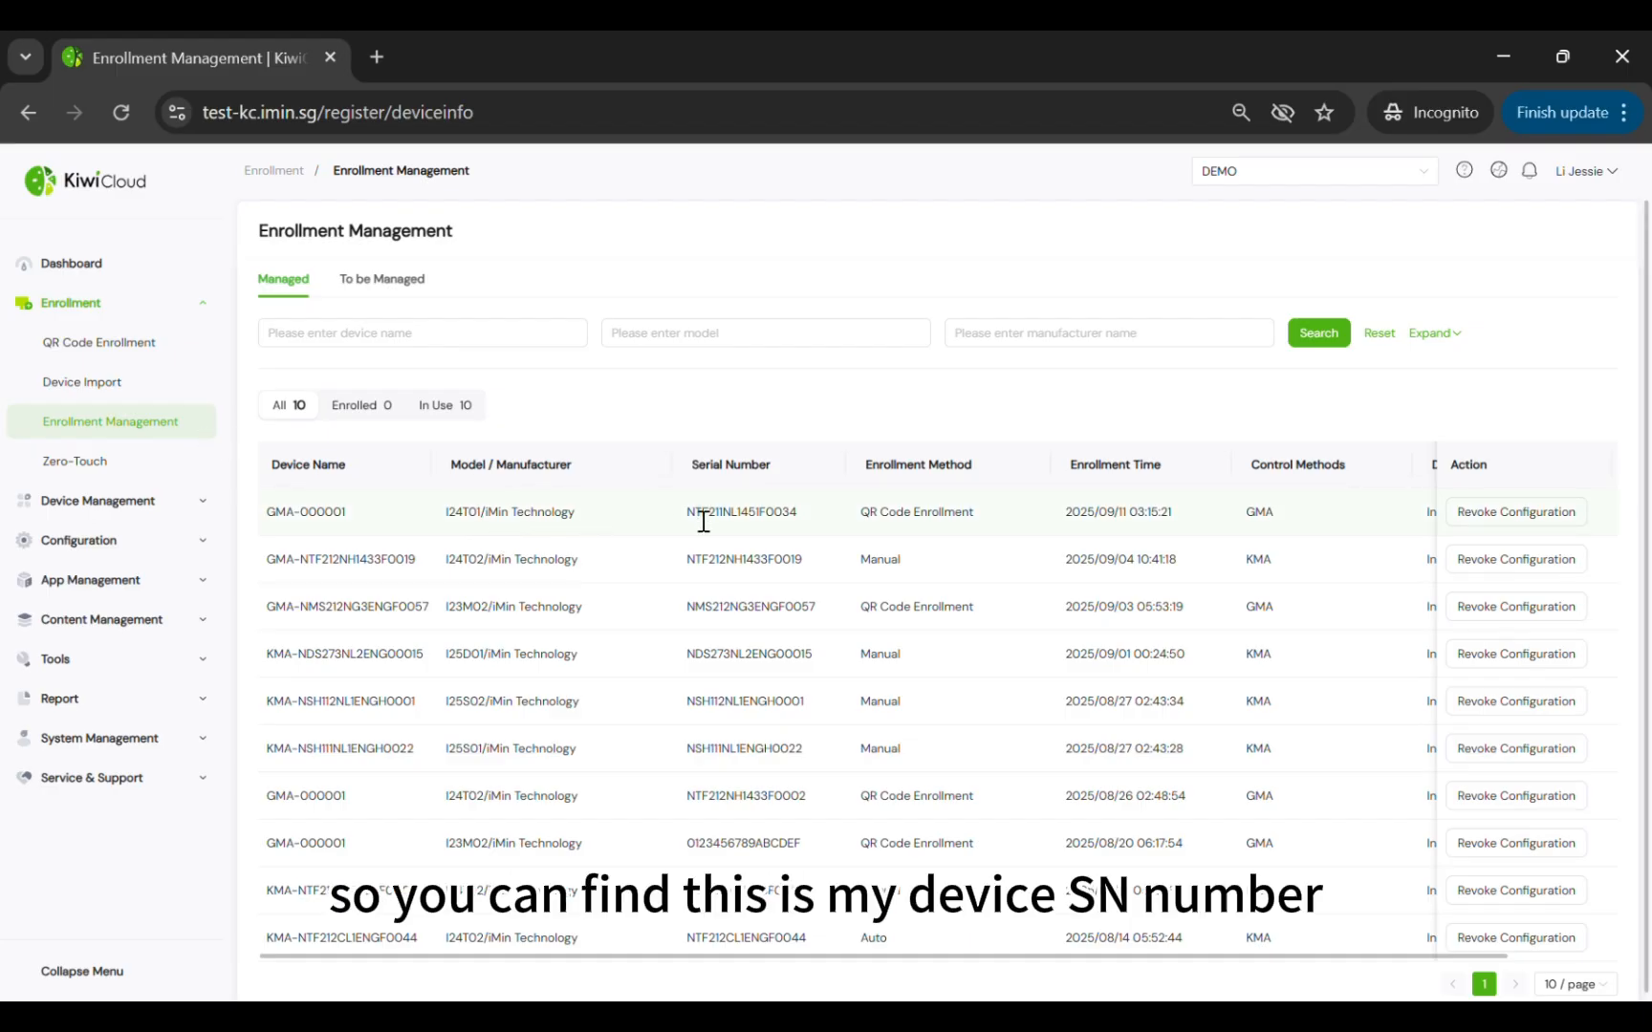
{"action": "left_click_drag", "start_coordinate": [685, 513], "coordinate": [786, 524]}
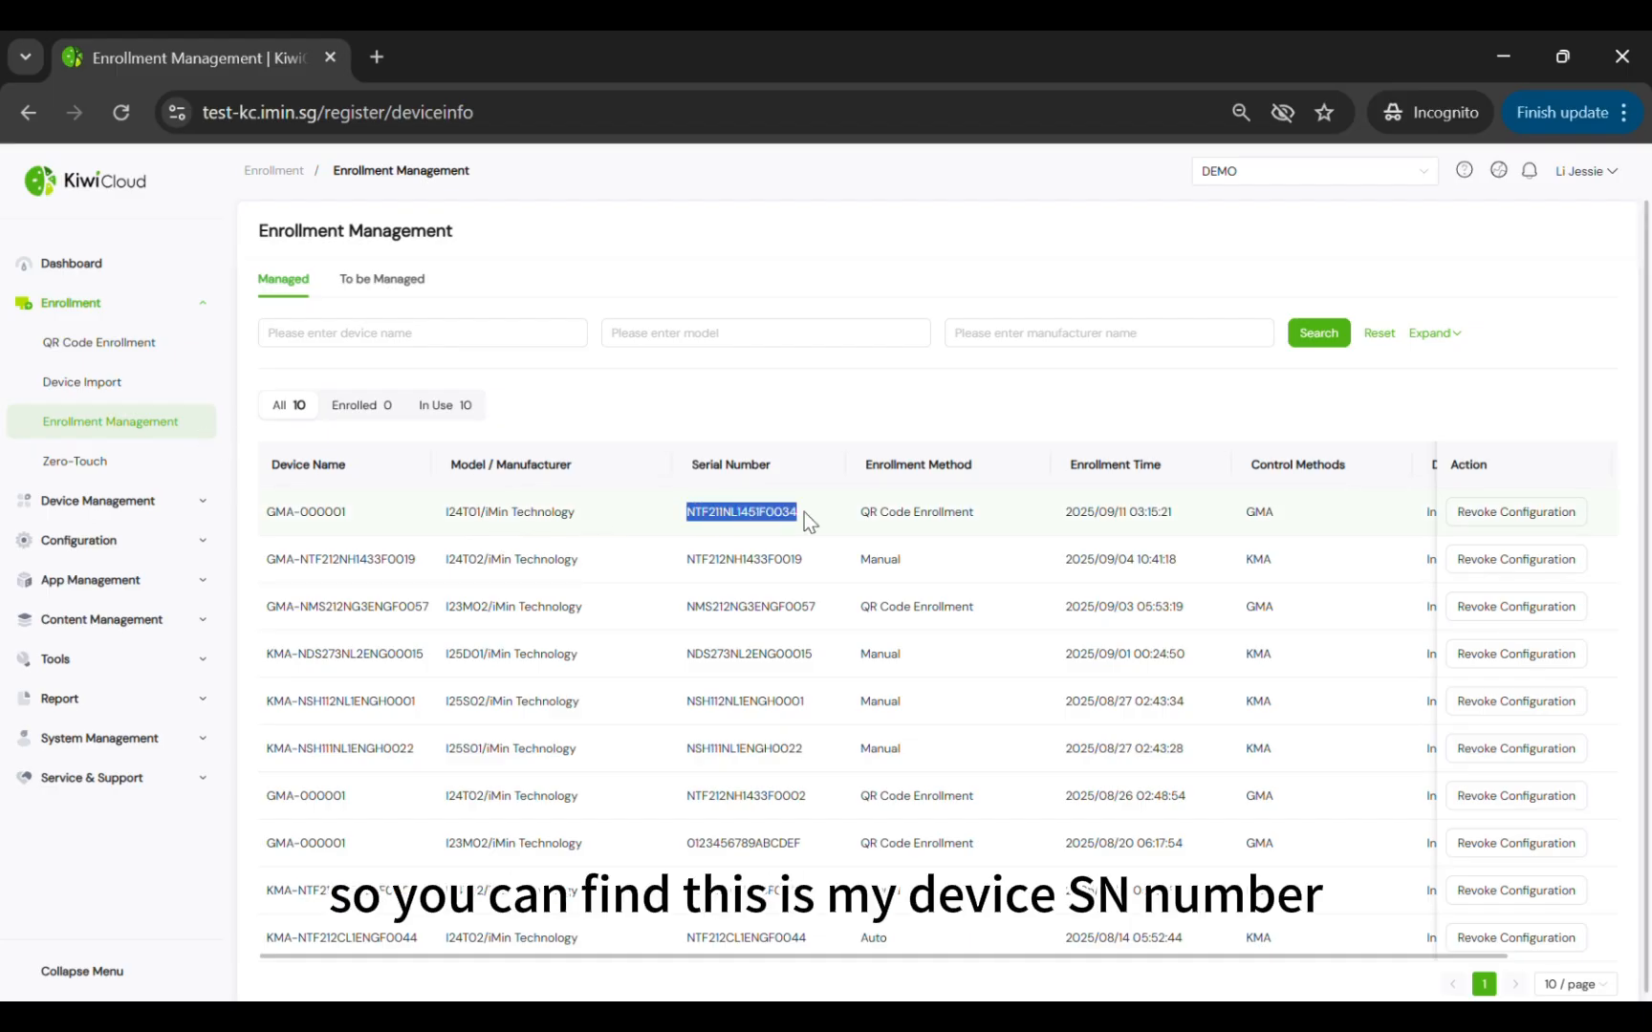
{"action": "left_click_drag", "start_coordinate": [981, 516], "coordinate": [862, 521]}
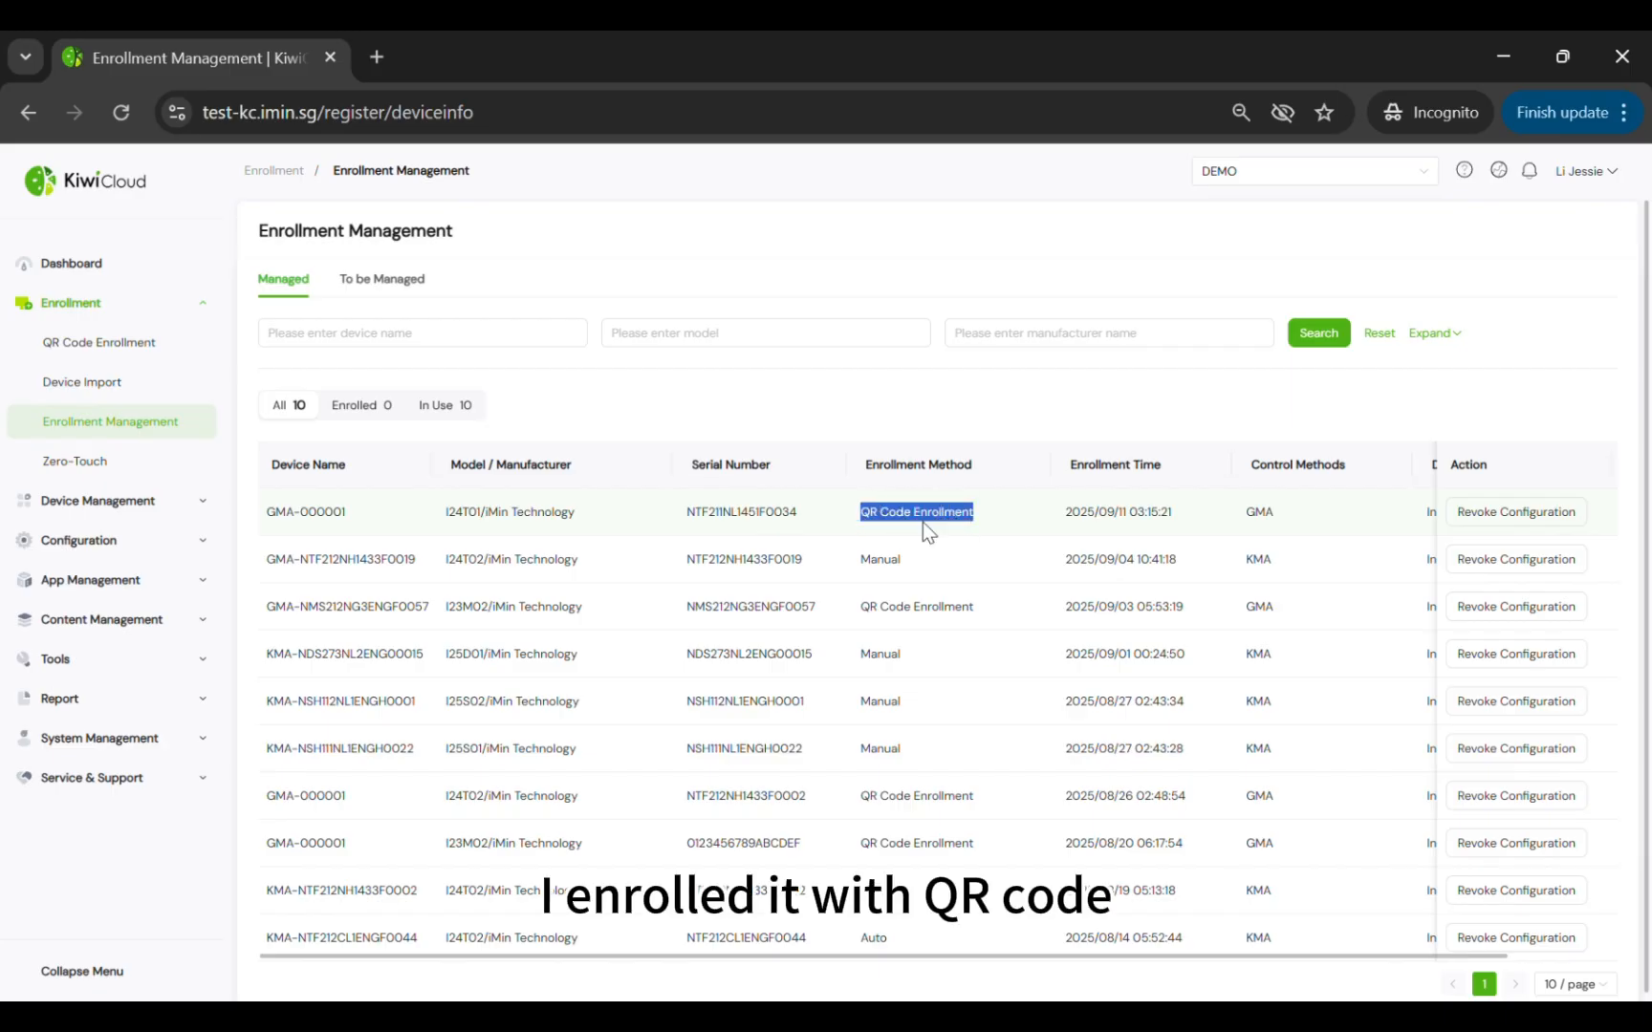
{"action": "left_click", "coordinate": [1276, 522]}
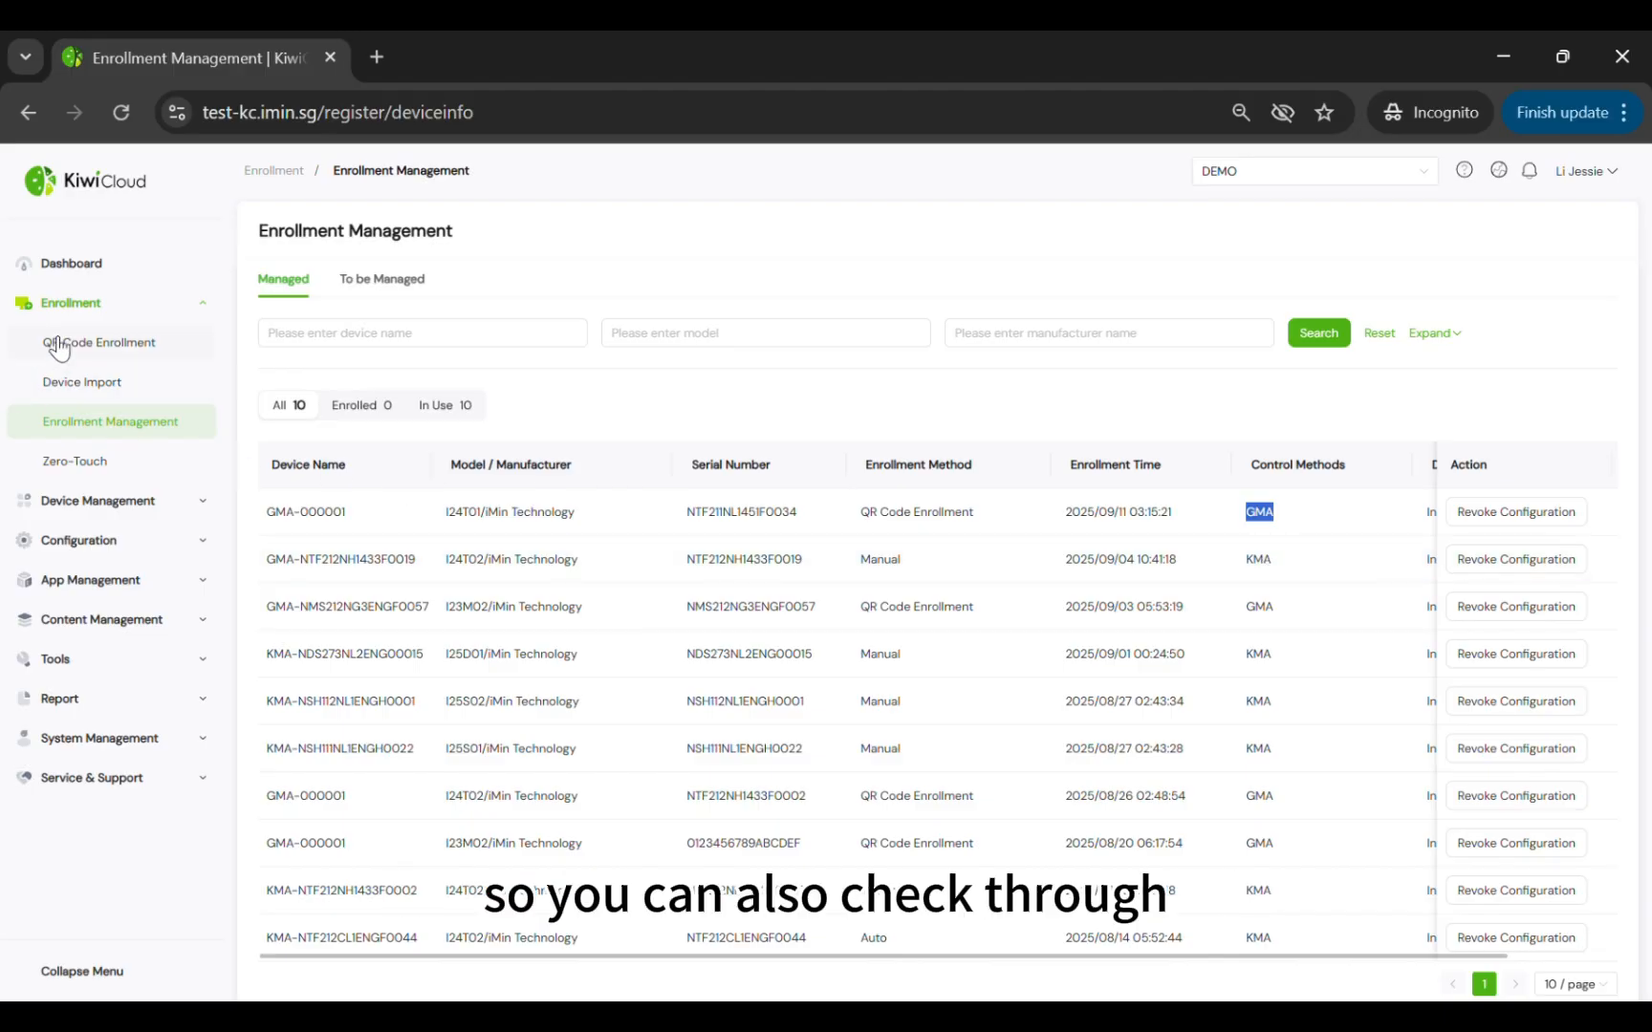
Filter the Device List to GMA devices and view the first device's serial number and details
{"action": "left_click", "coordinate": [112, 501]}
{"action": "left_click", "coordinate": [68, 377]}
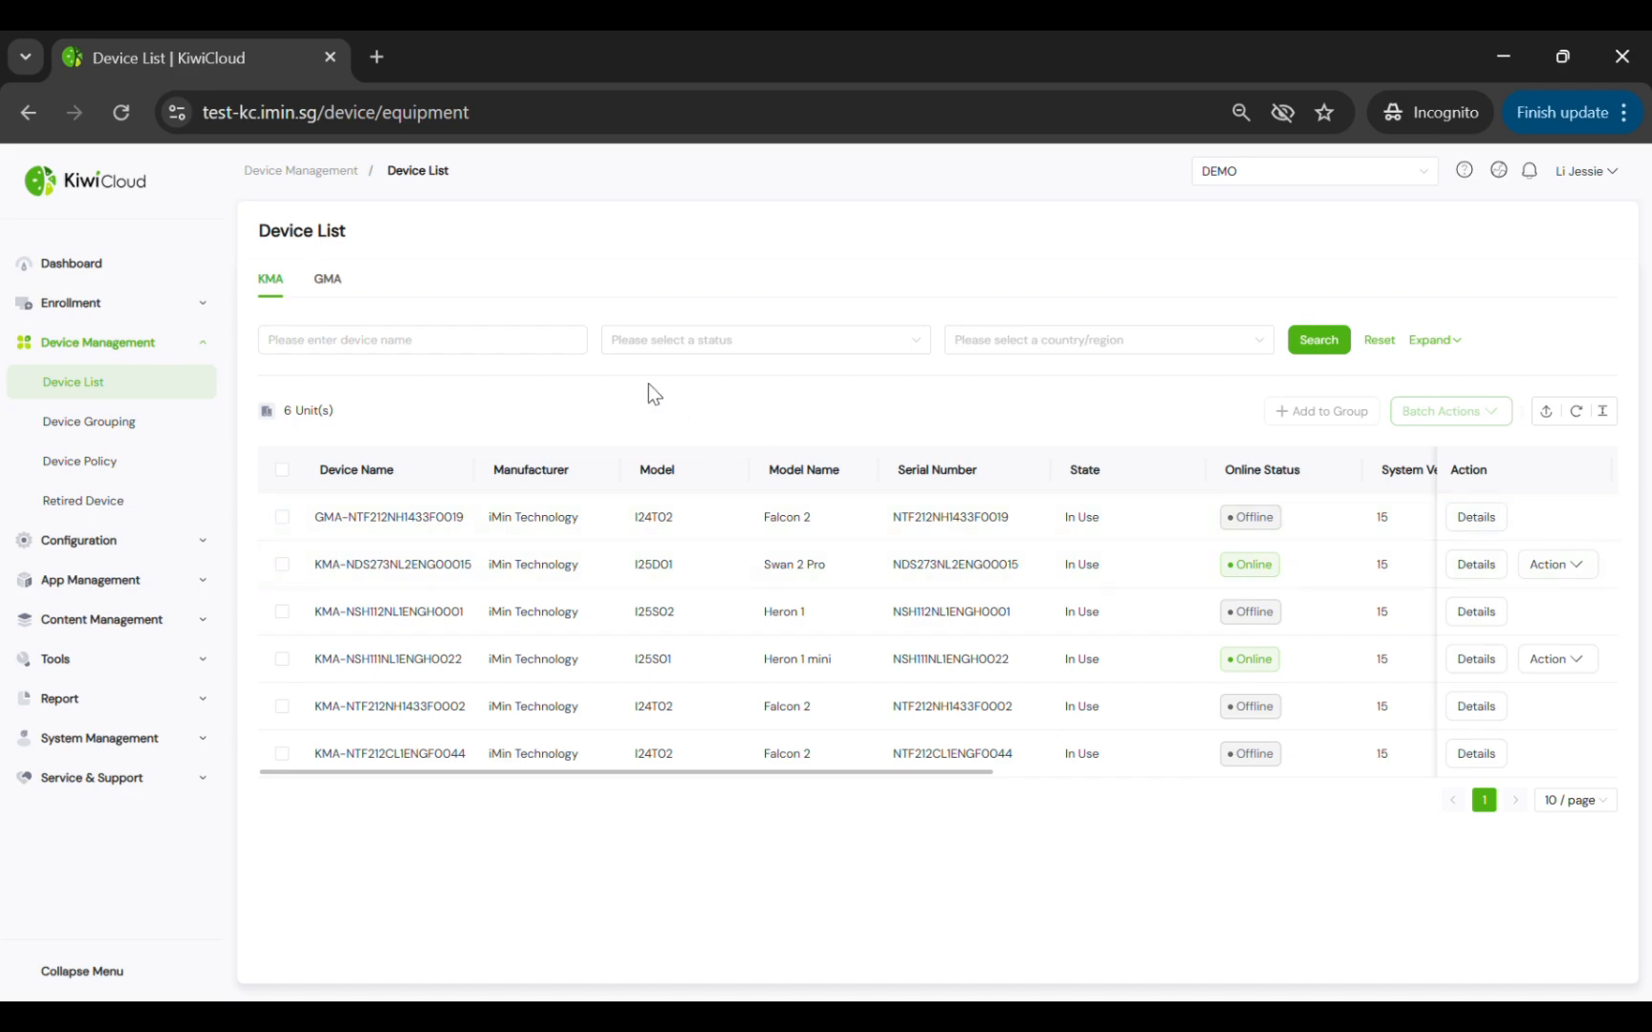
{"action": "left_click", "coordinate": [328, 279]}
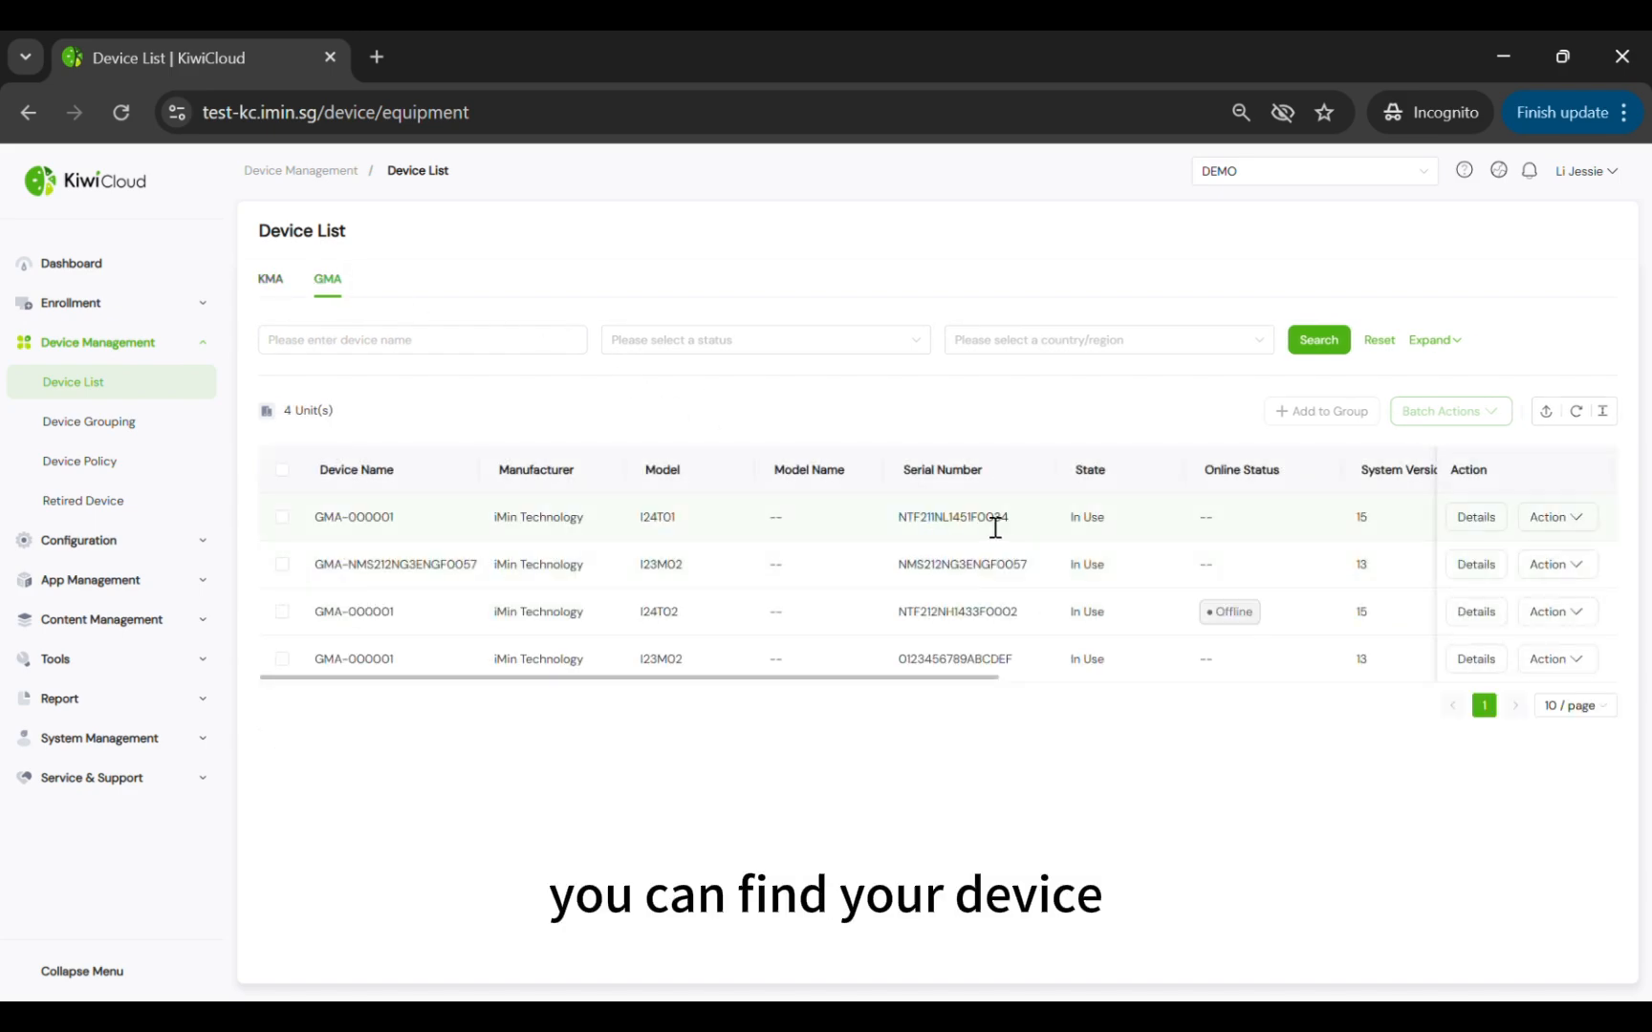
{"action": "left_click_drag", "start_coordinate": [1019, 531], "coordinate": [962, 533]}
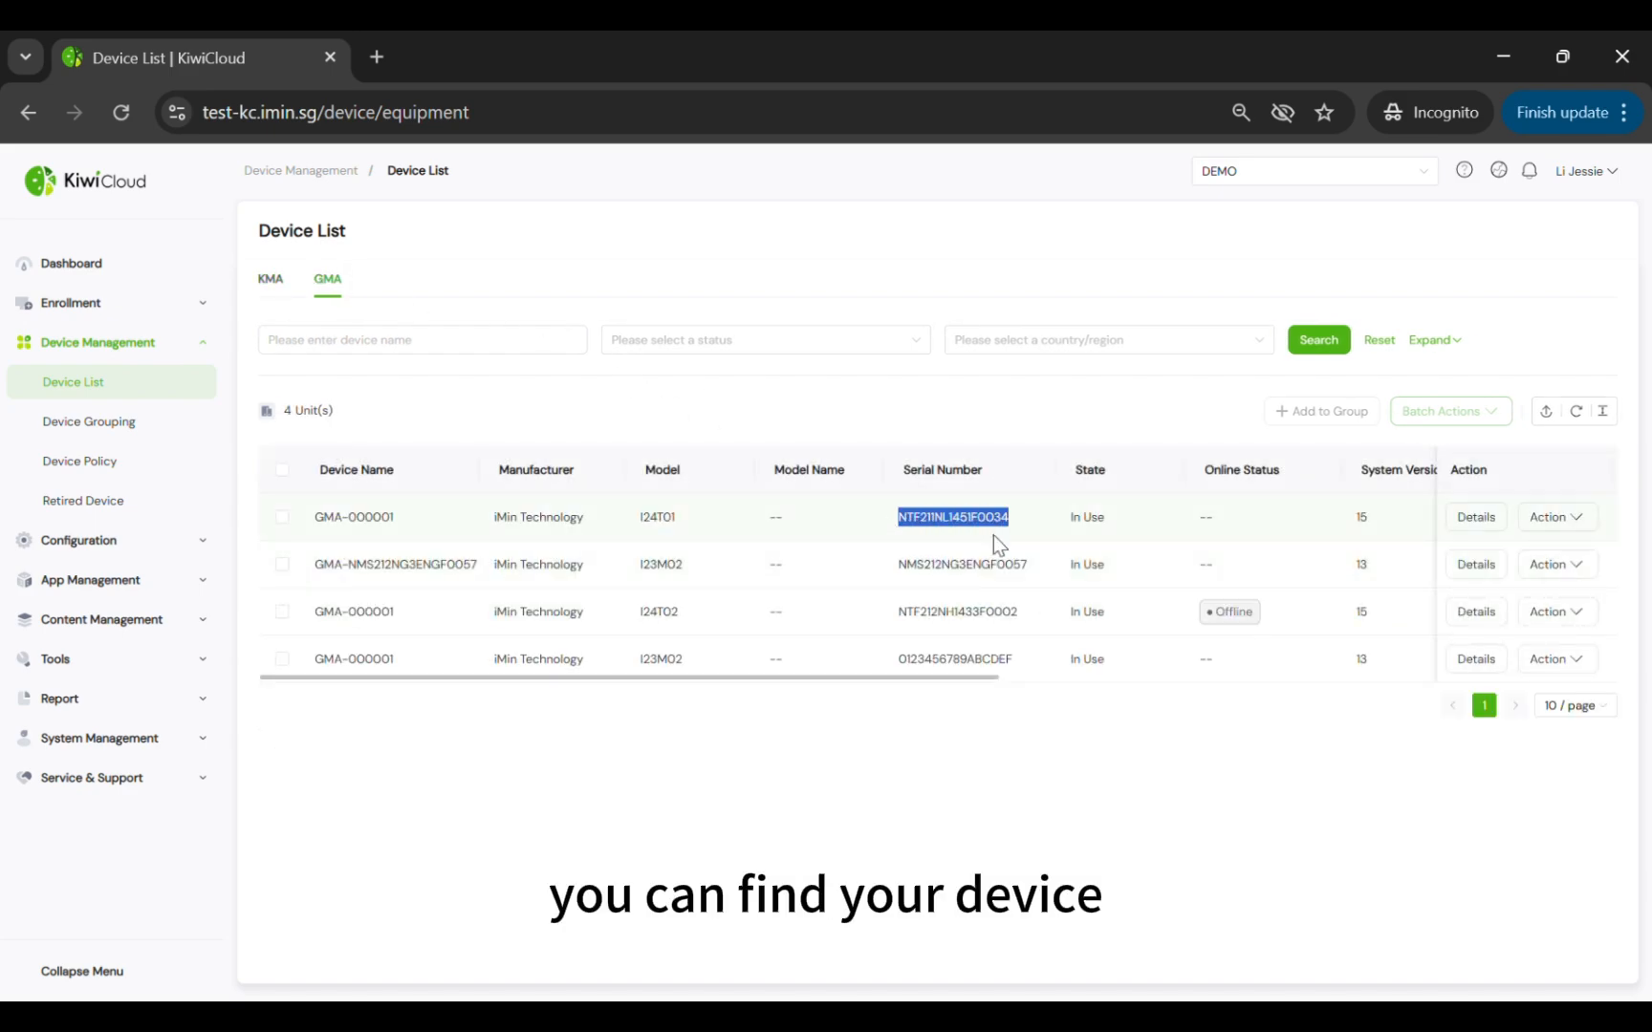
{"action": "left_click", "coordinate": [1476, 521]}
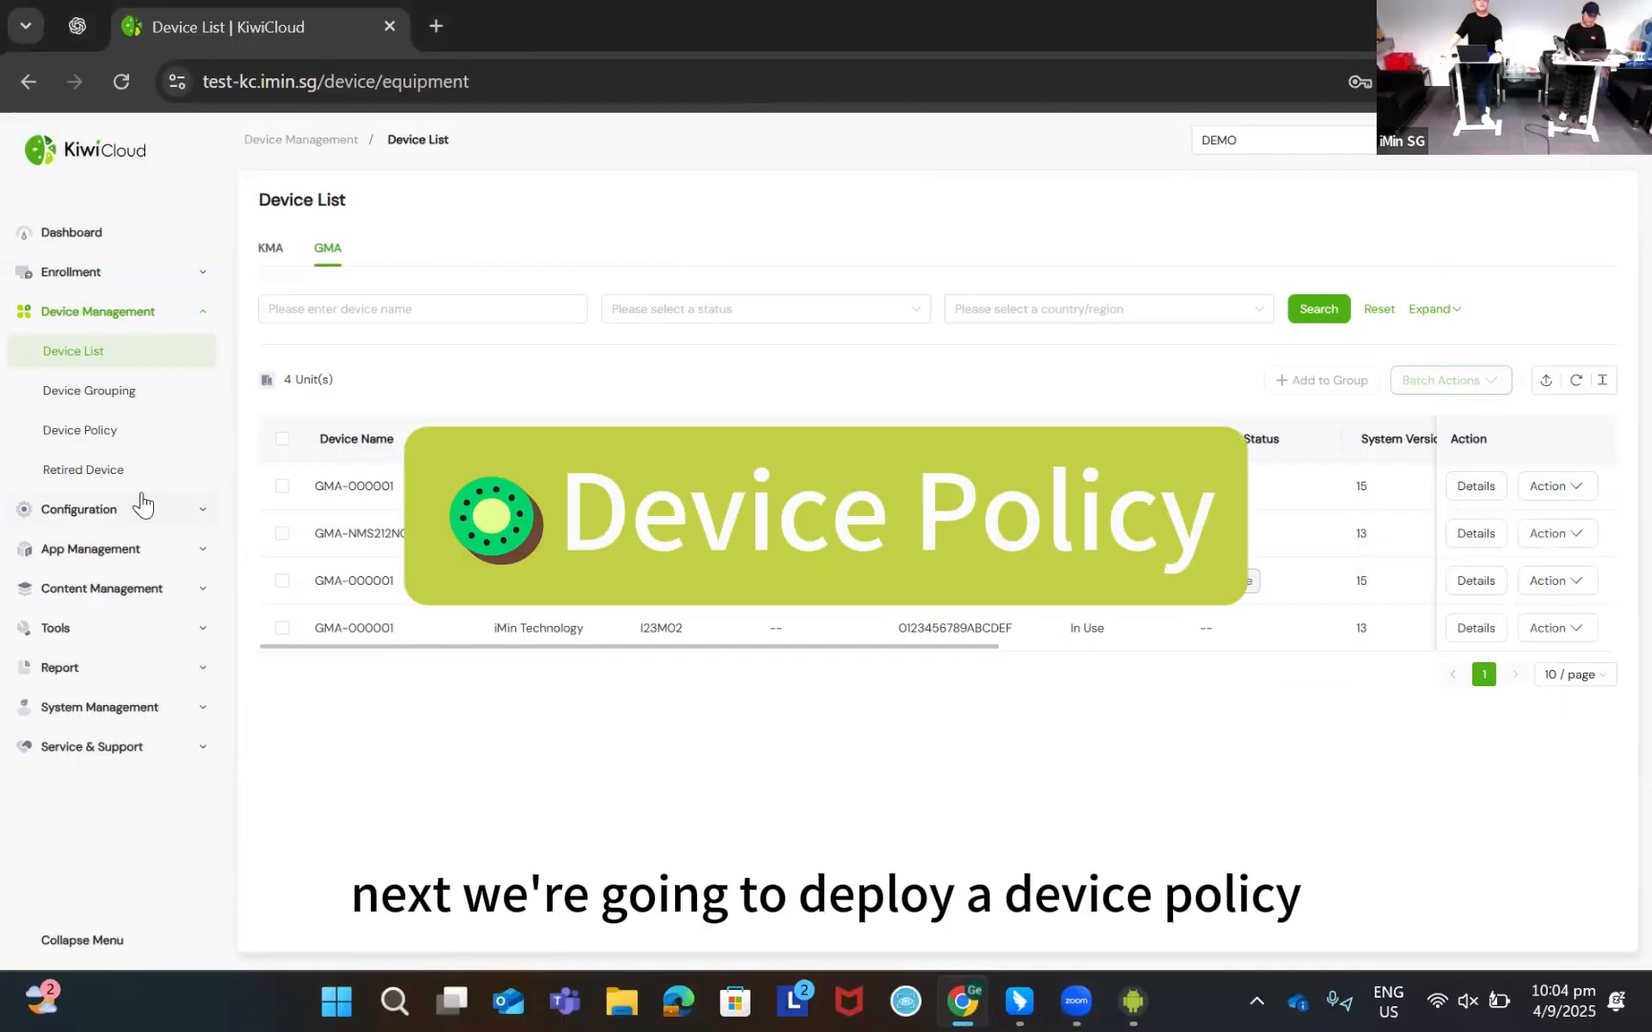
Create a new GMA Policy from Device Policy and name it GMA-DP3
{"action": "left_click", "coordinate": [86, 435]}
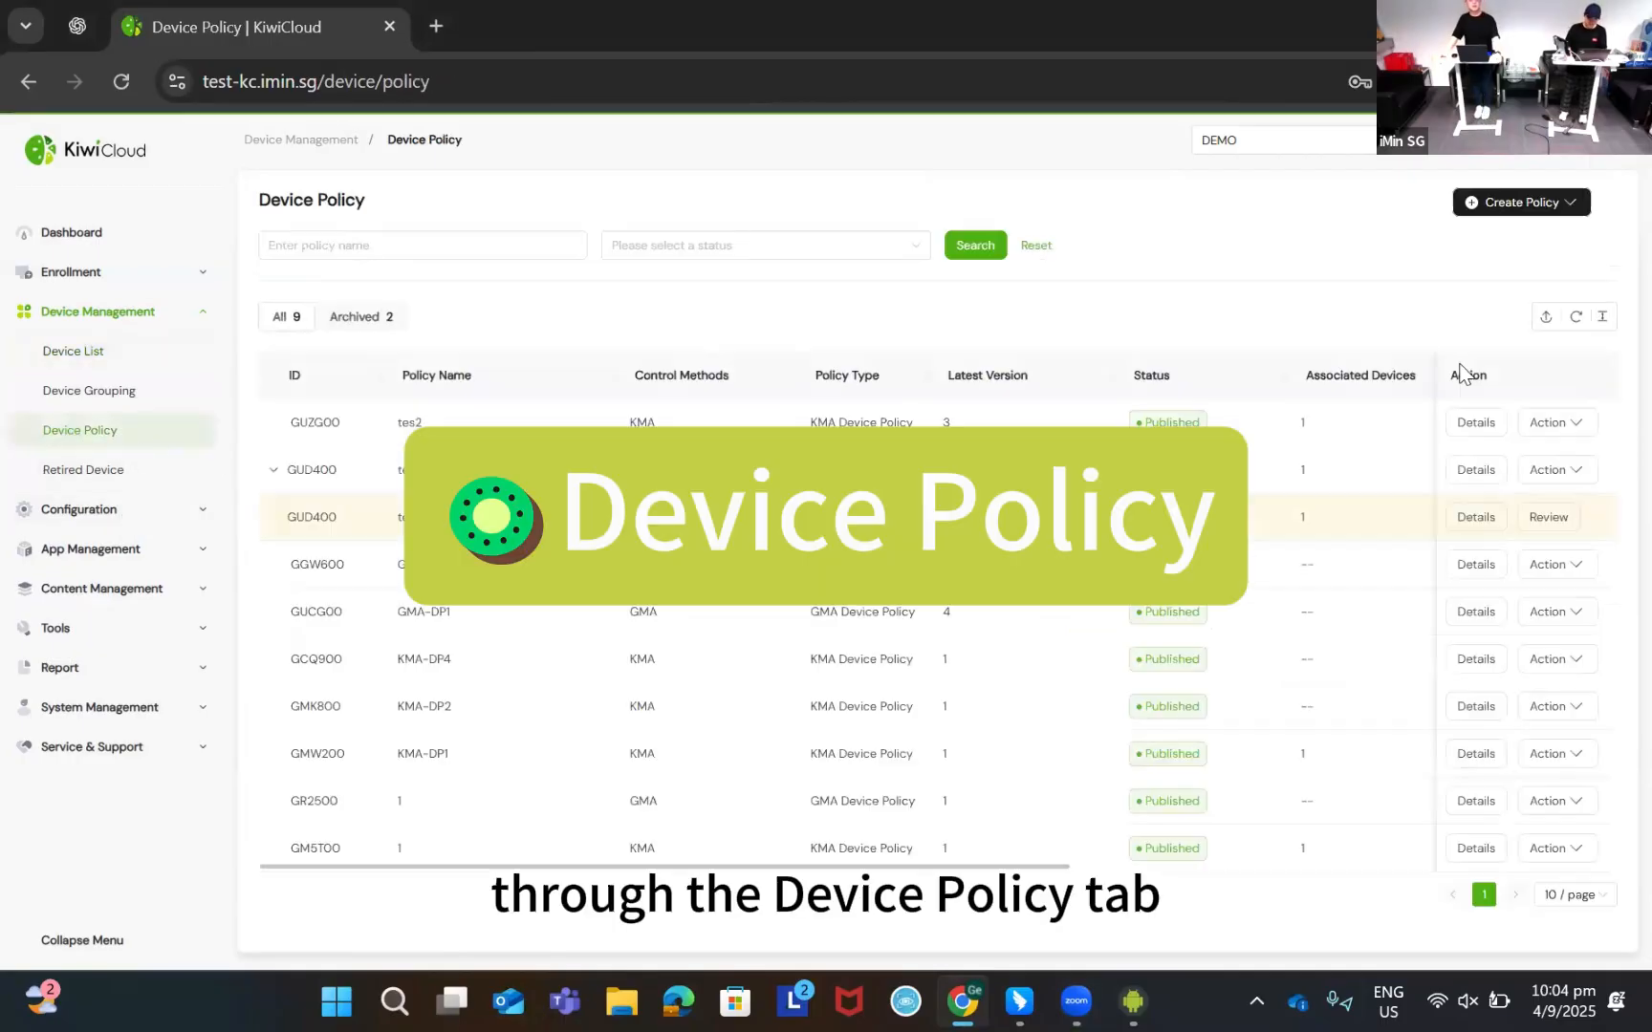
{"action": "left_click", "coordinate": [1528, 203]}
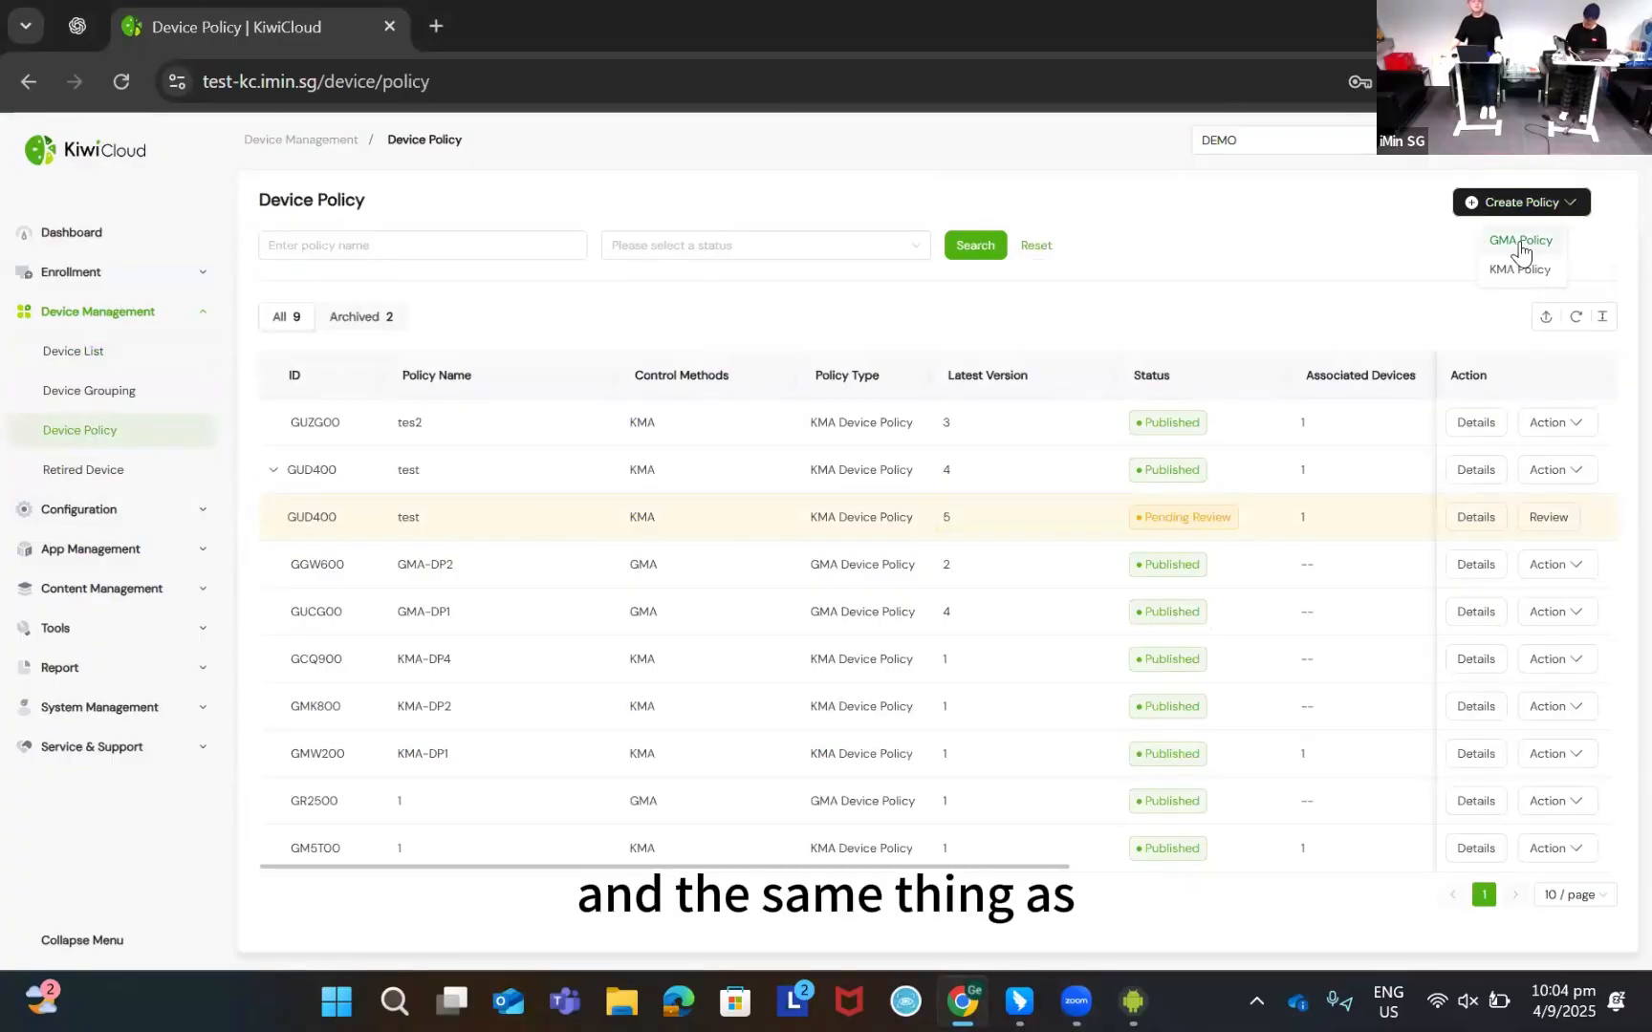
{"action": "mouse_move", "coordinate": [1527, 206]}
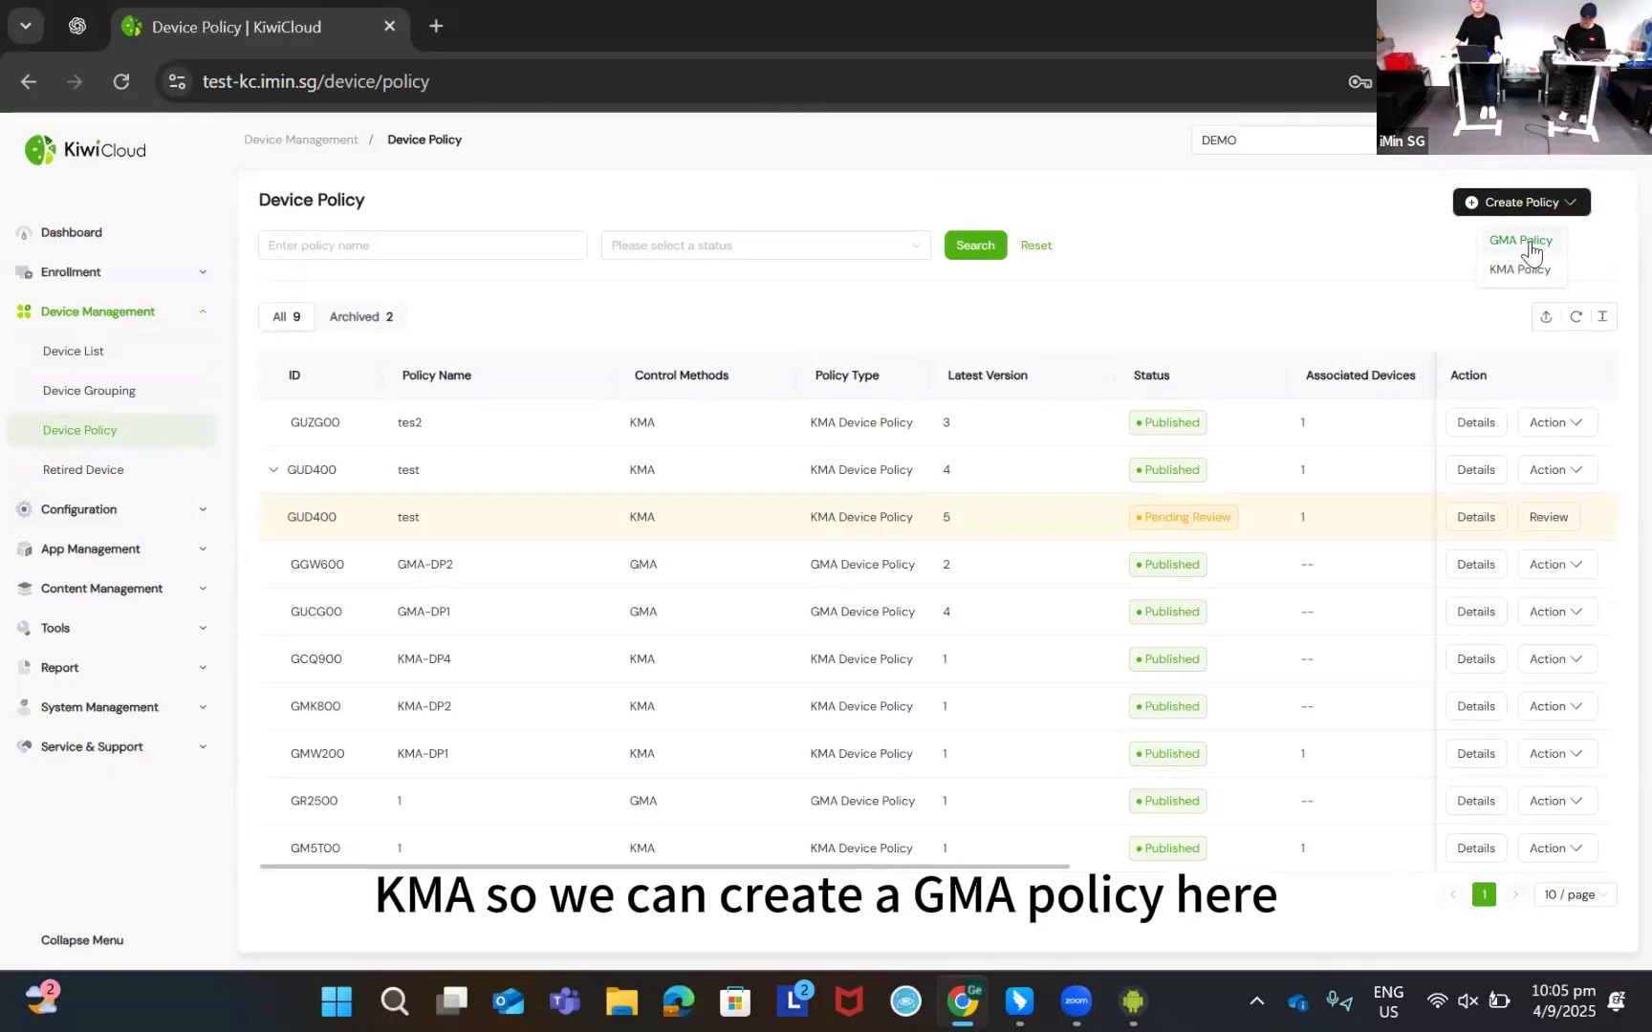
{"action": "left_click", "coordinate": [1518, 244]}
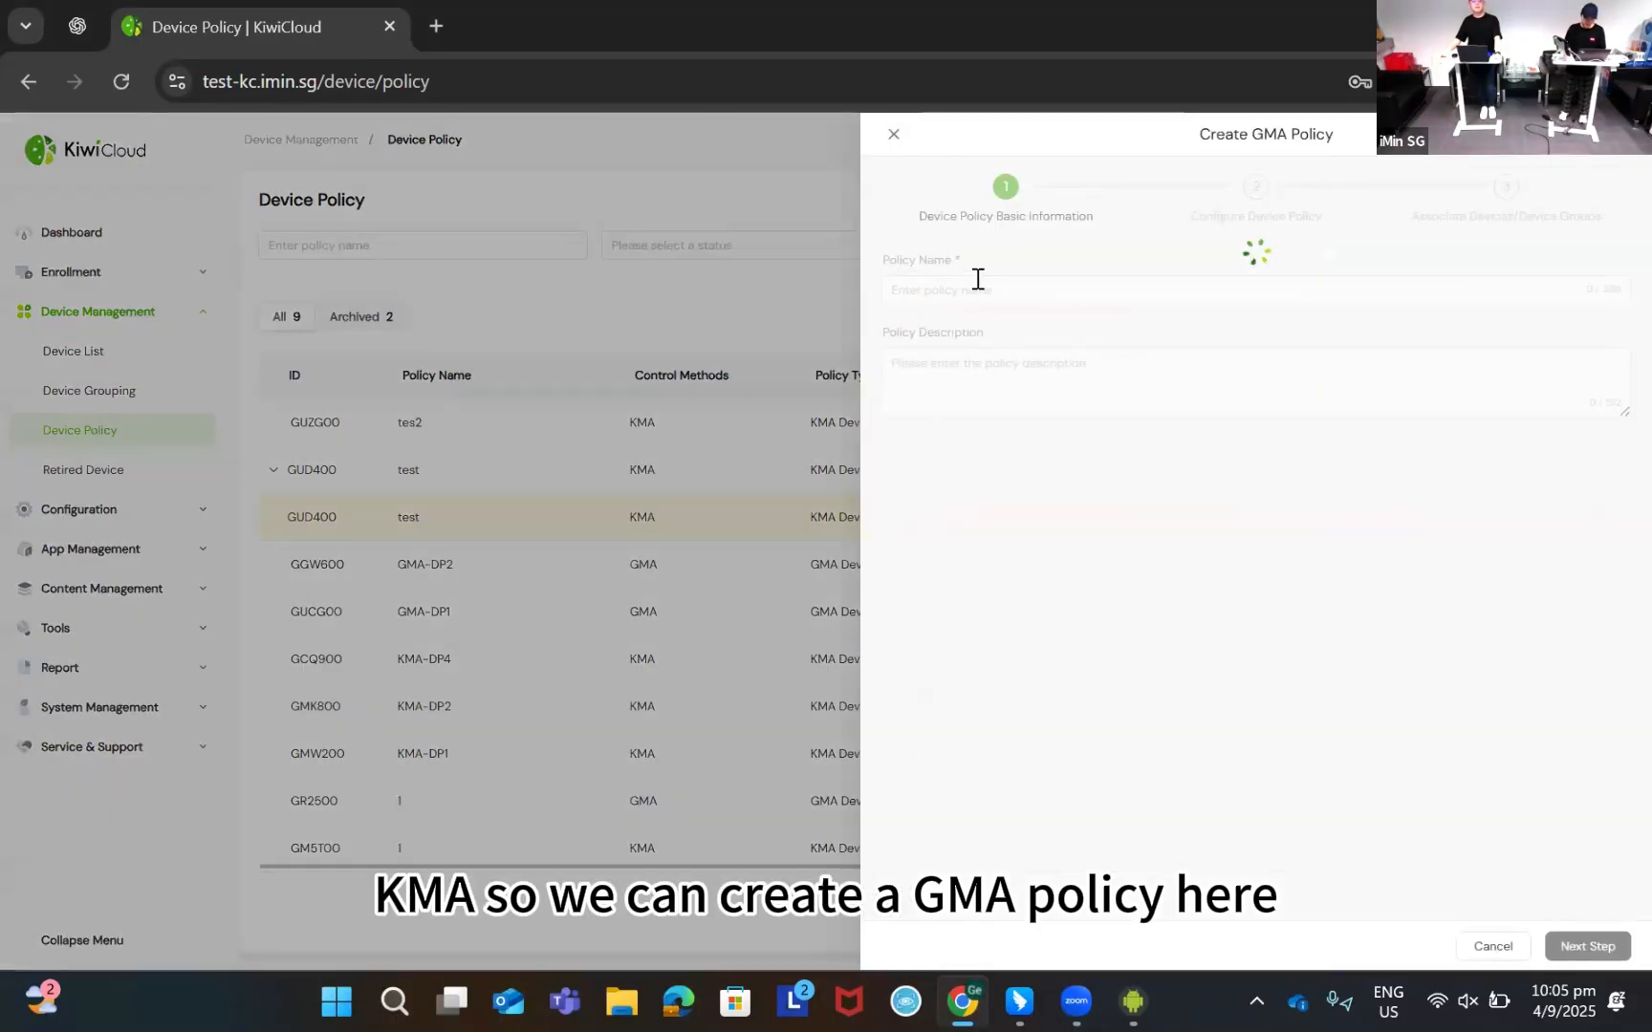
{"action": "left_click", "coordinate": [1068, 287]}
{"action": "type", "text": "GM"}
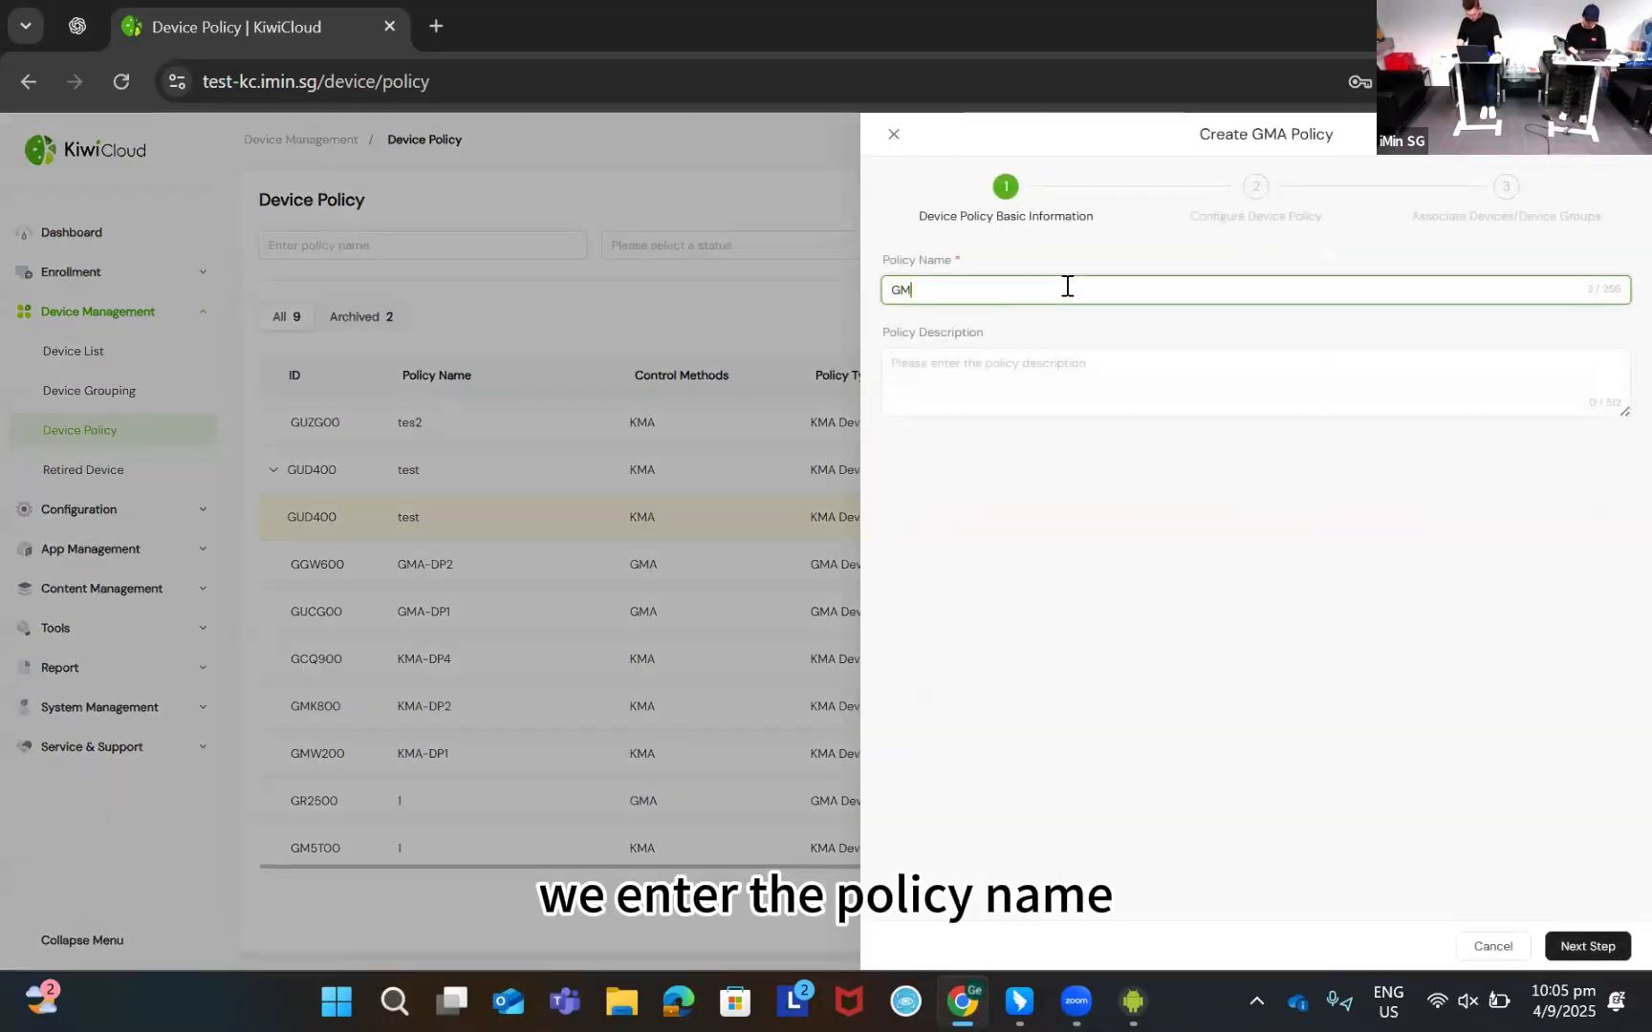
{"action": "type", "text": "A-DP#"}
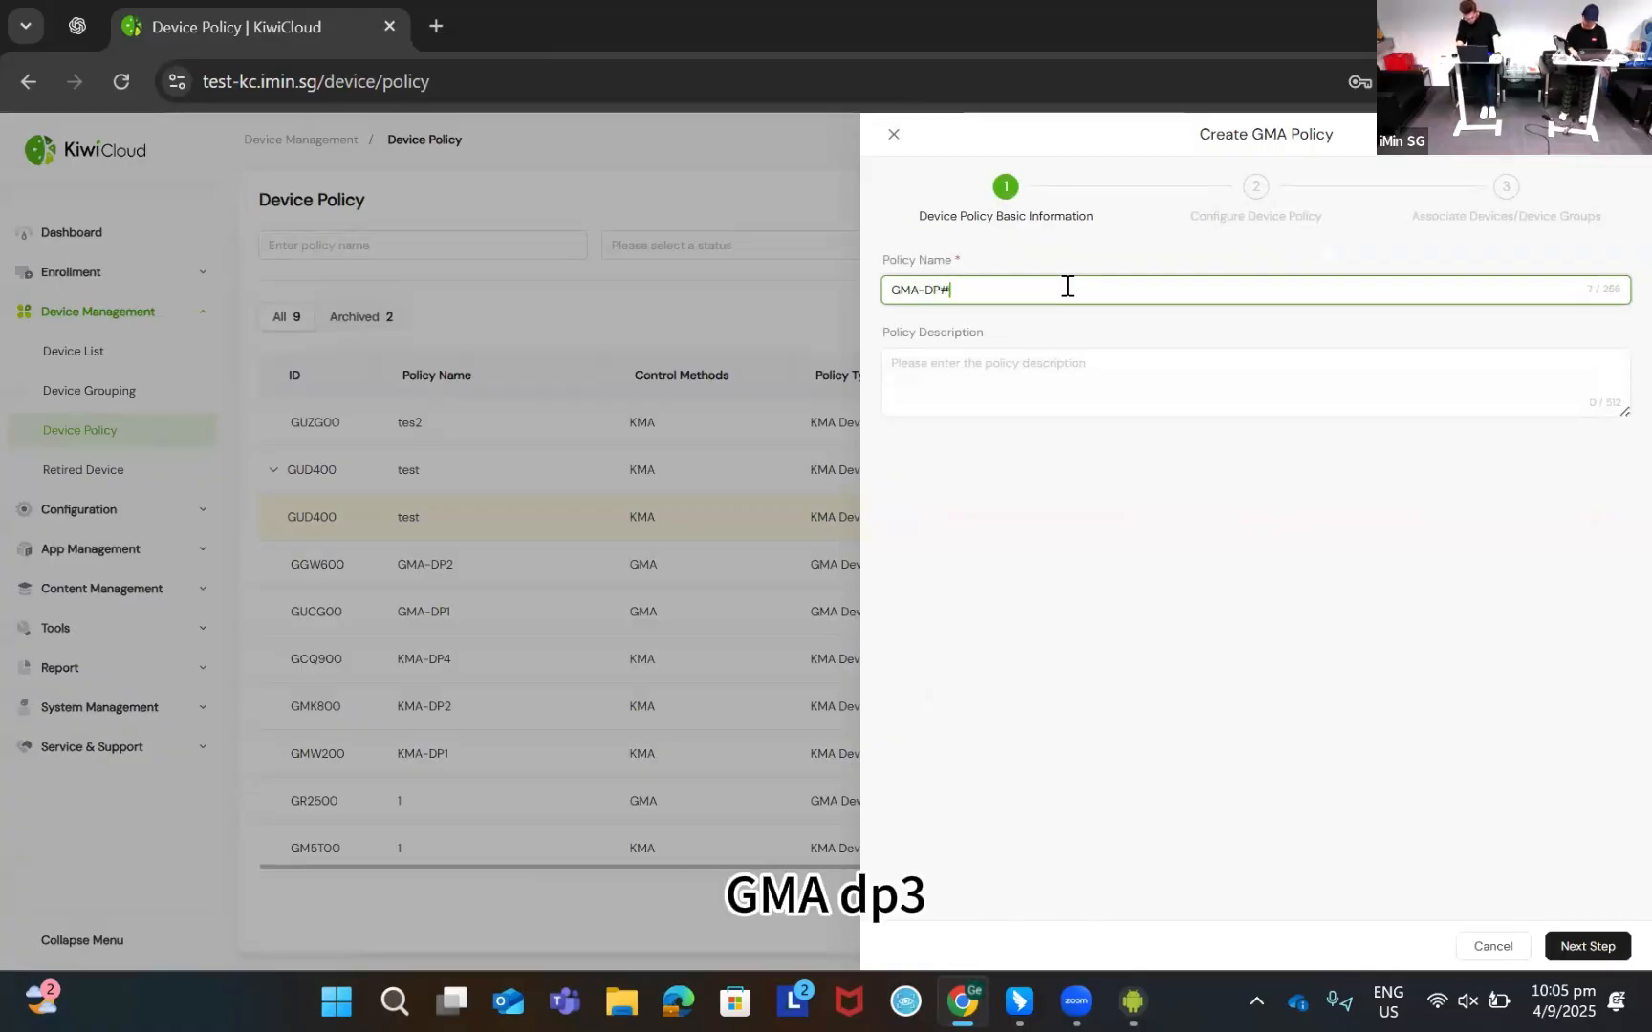
{"action": "key", "text": "BackSpace"}
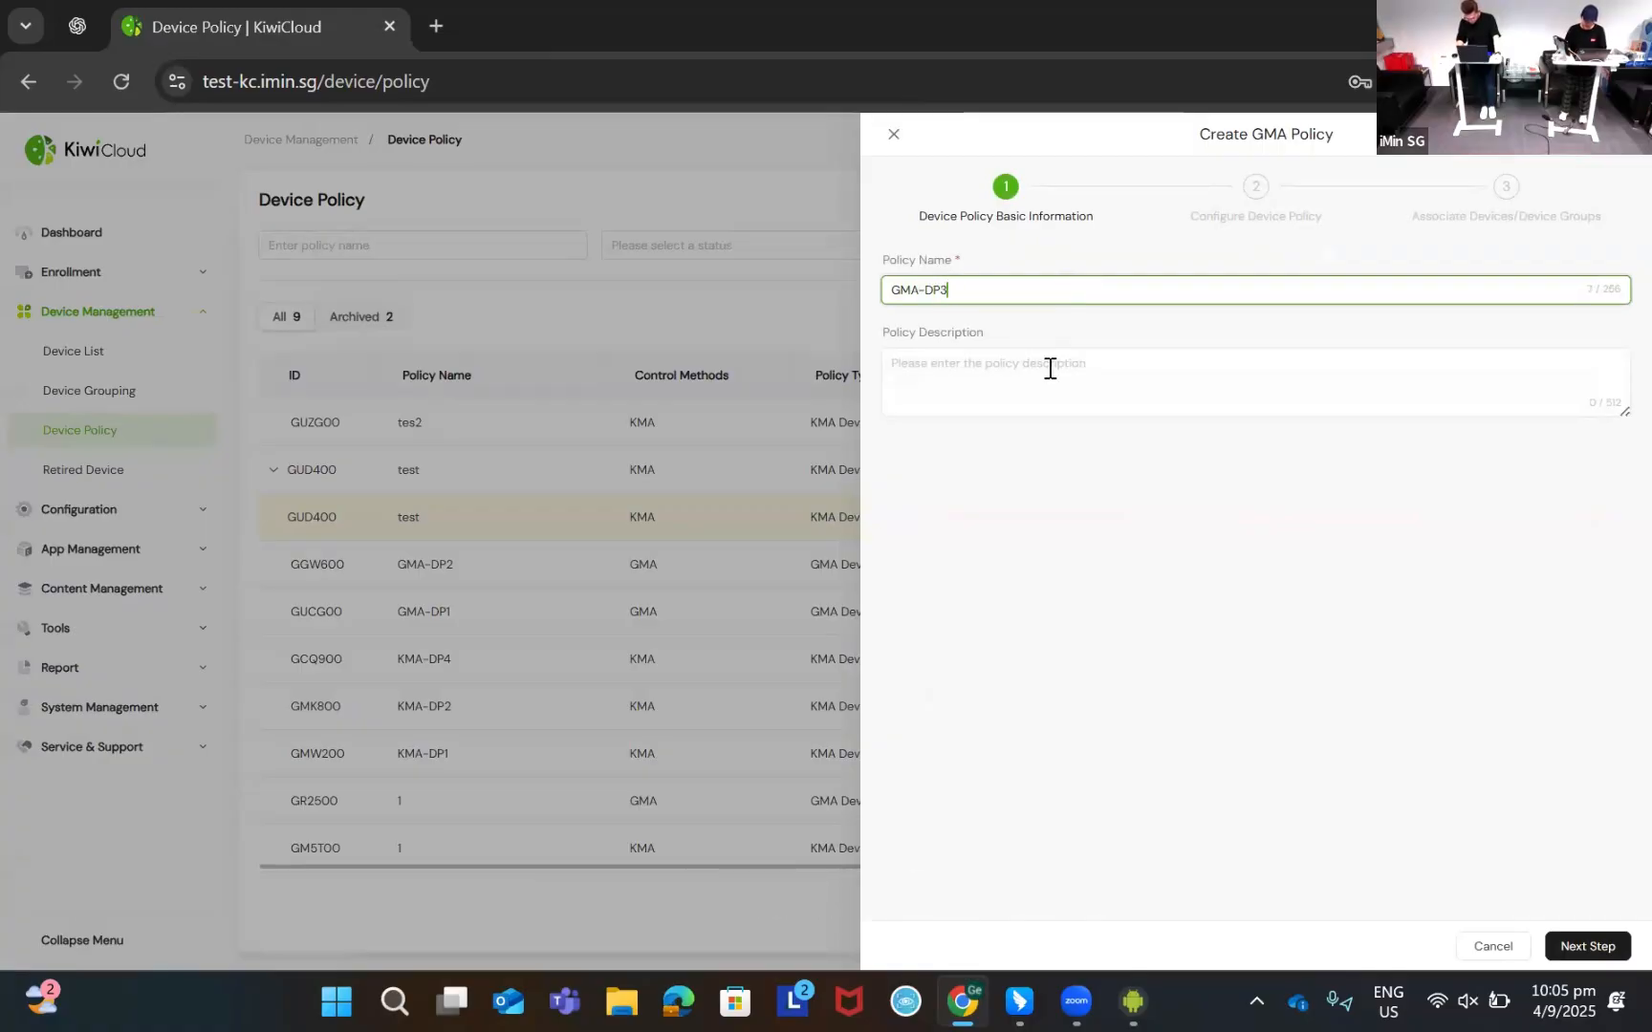
{"action": "left_click", "coordinate": [1049, 368]}
Set GMA-DP3 restrictions: Factory Reset disabled, hotspot sharing disabled, Wi-Fi addition not allowed
{"action": "left_click", "coordinate": [1586, 946]}
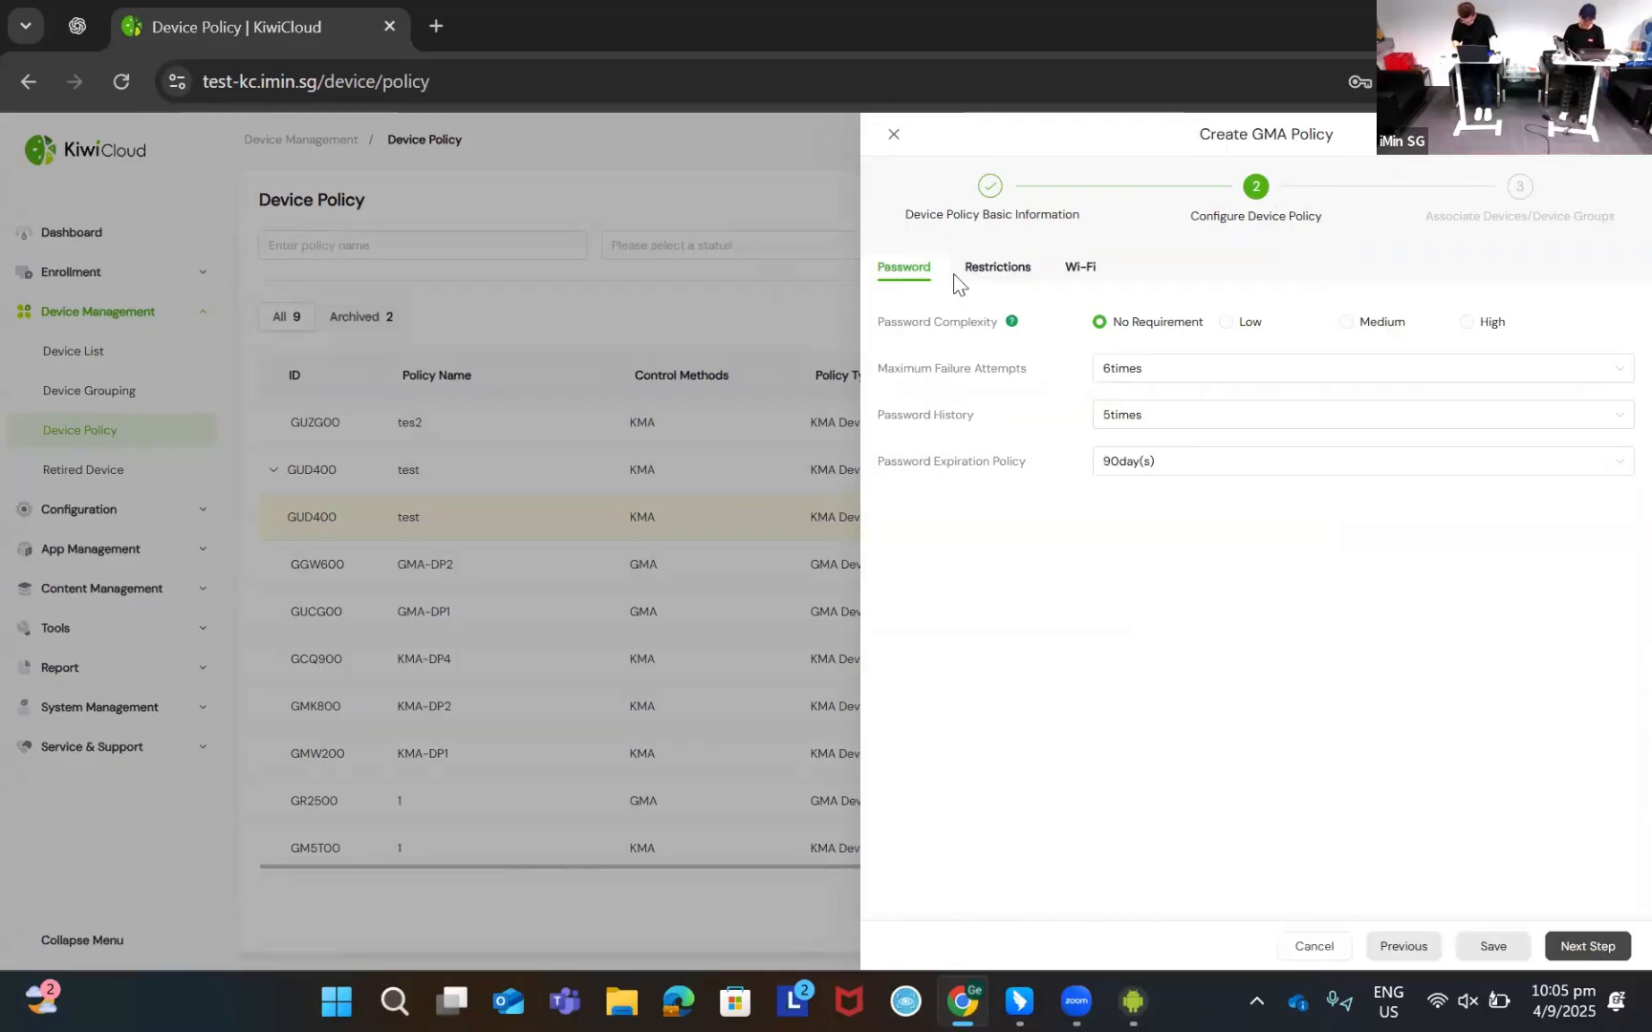
{"action": "left_click", "coordinate": [1019, 273]}
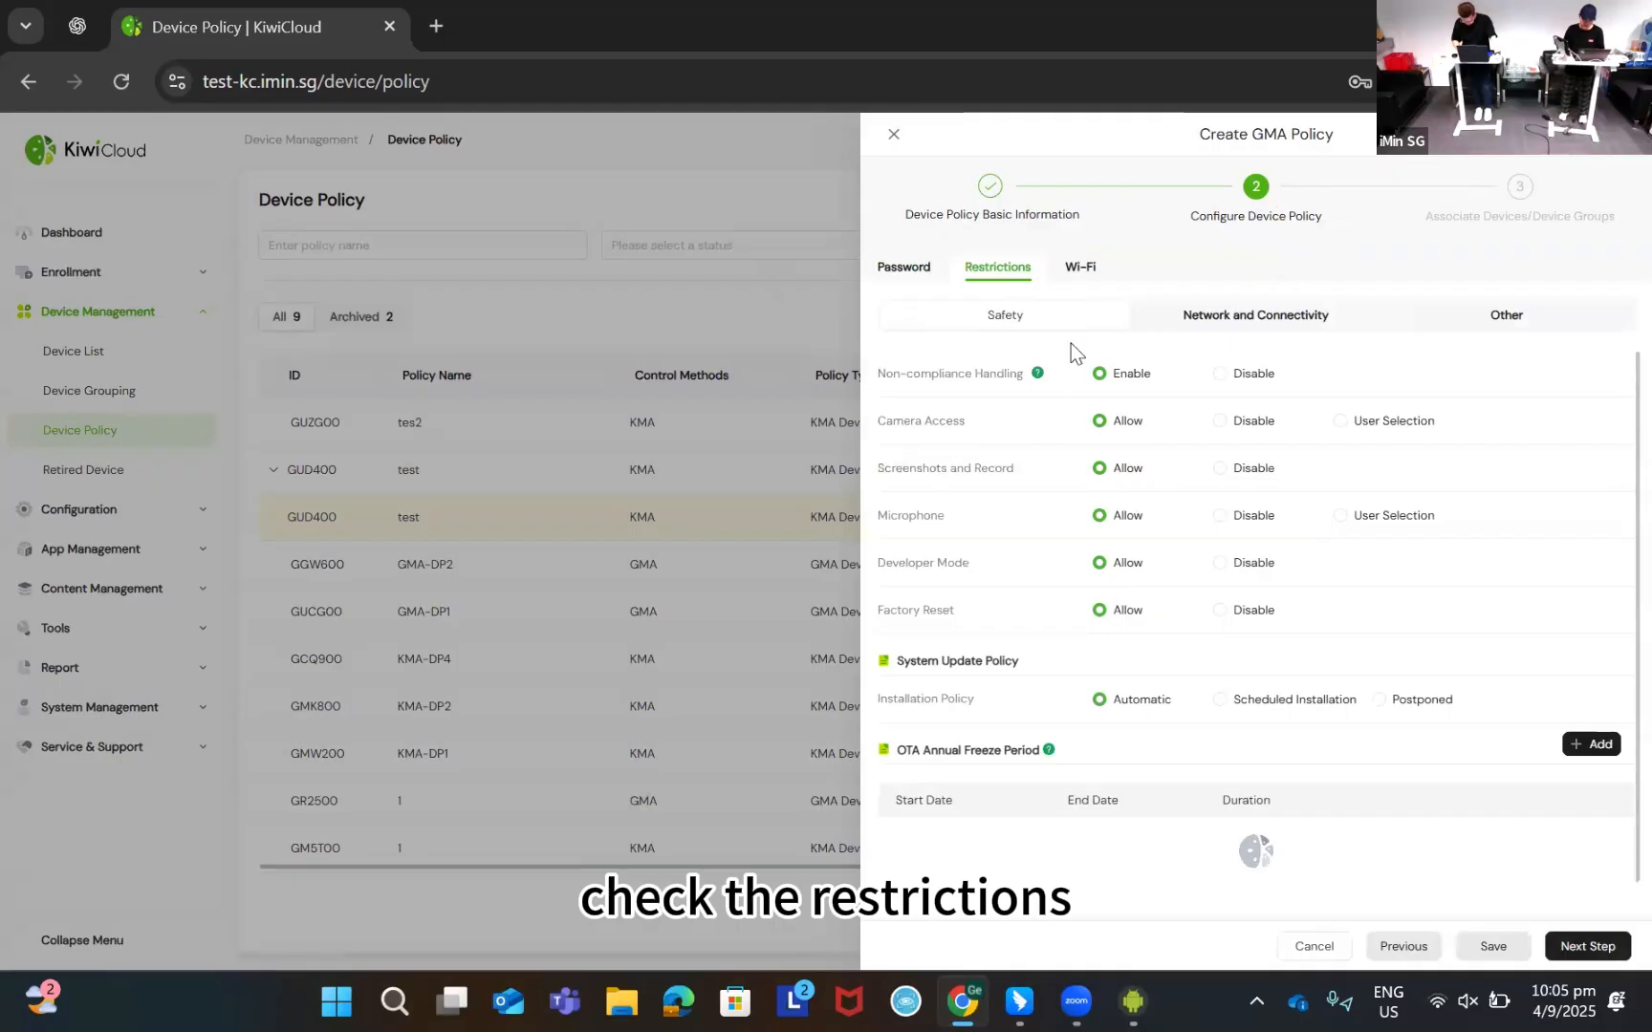
{"action": "left_click", "coordinate": [1240, 320]}
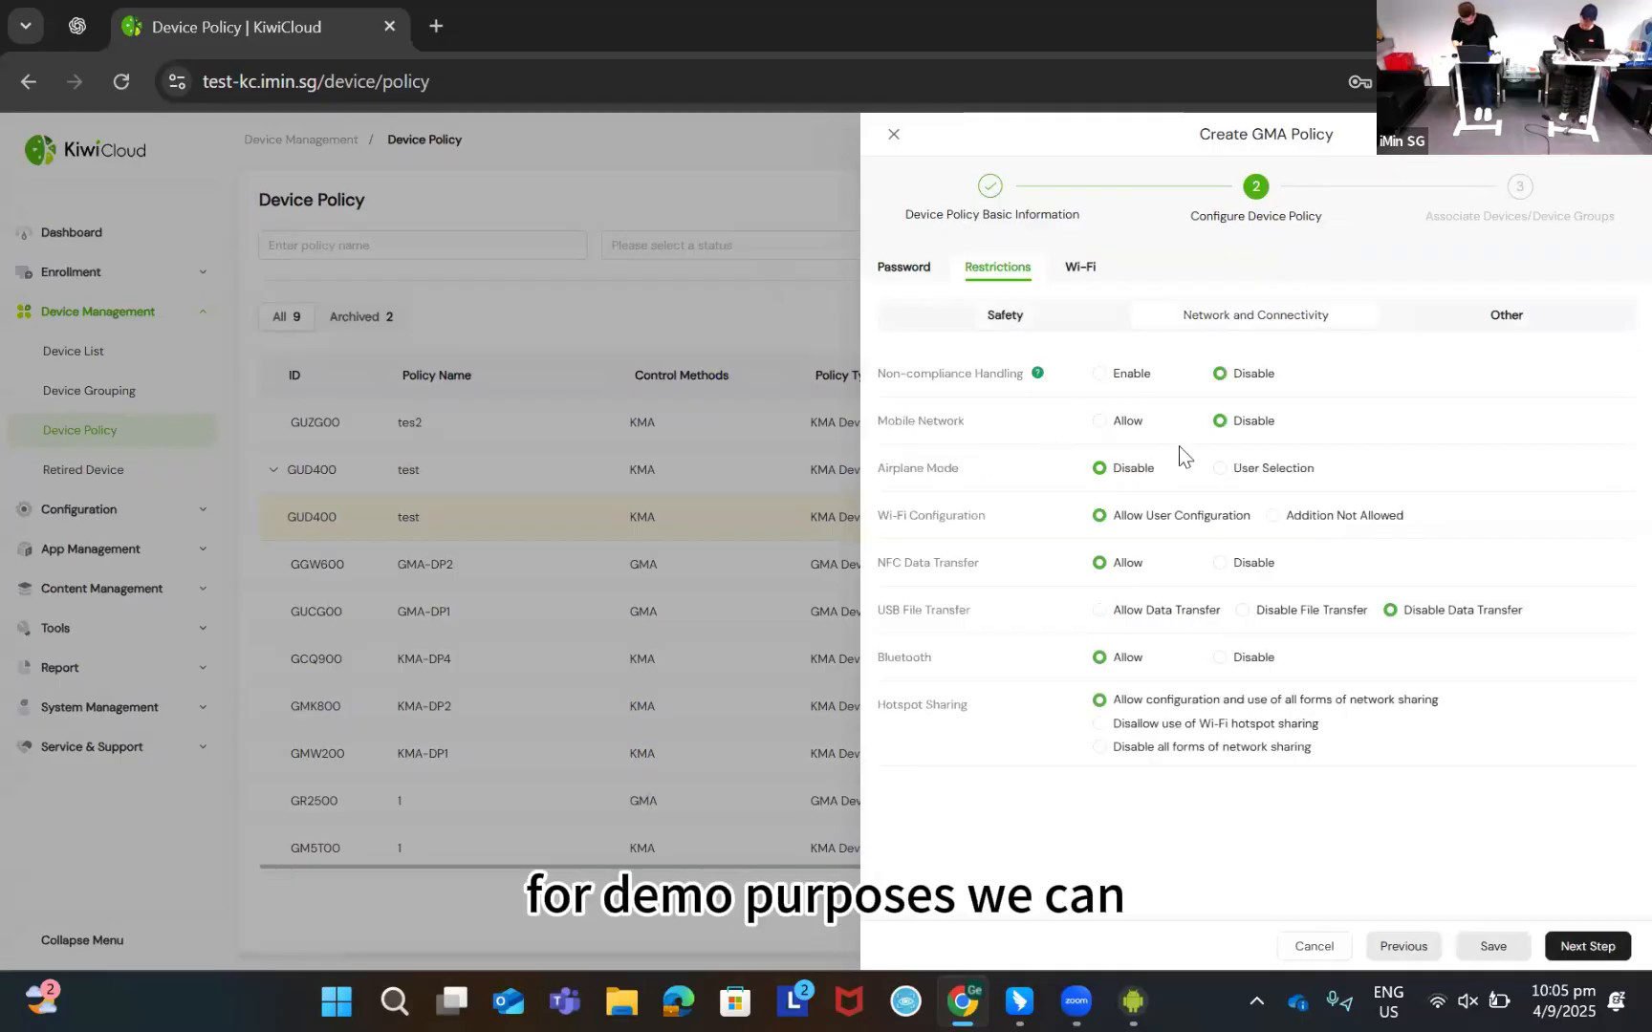
{"action": "left_click", "coordinate": [1099, 725]}
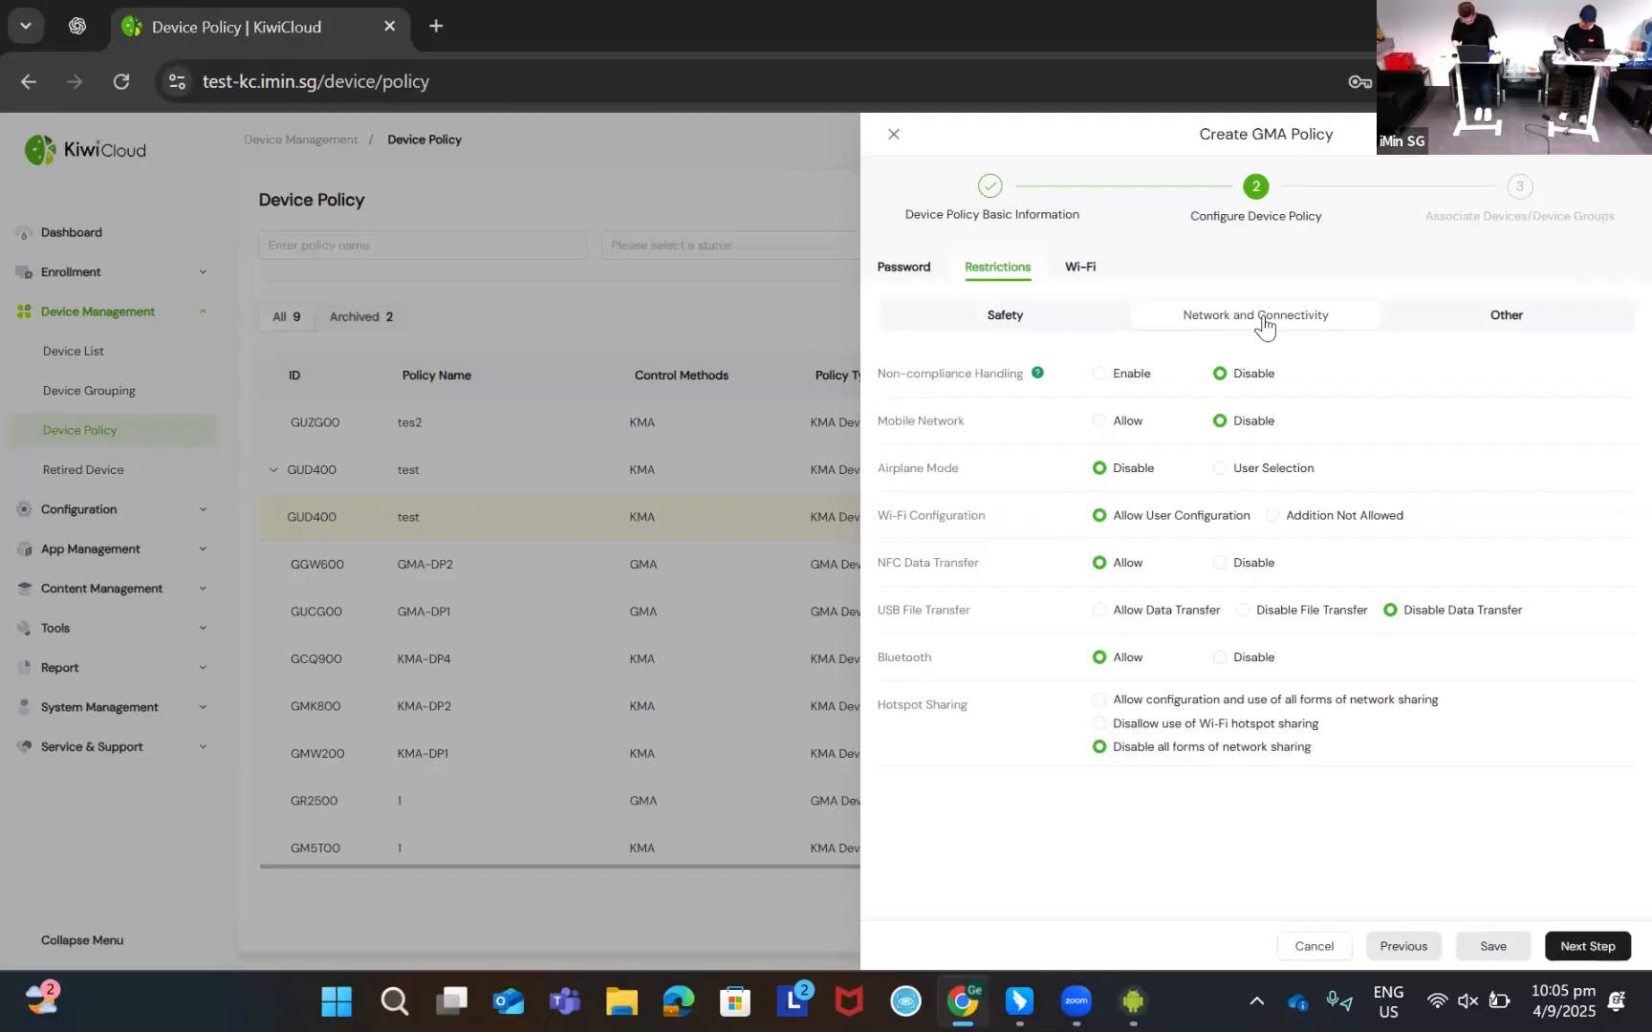
{"action": "left_click", "coordinate": [1043, 317]}
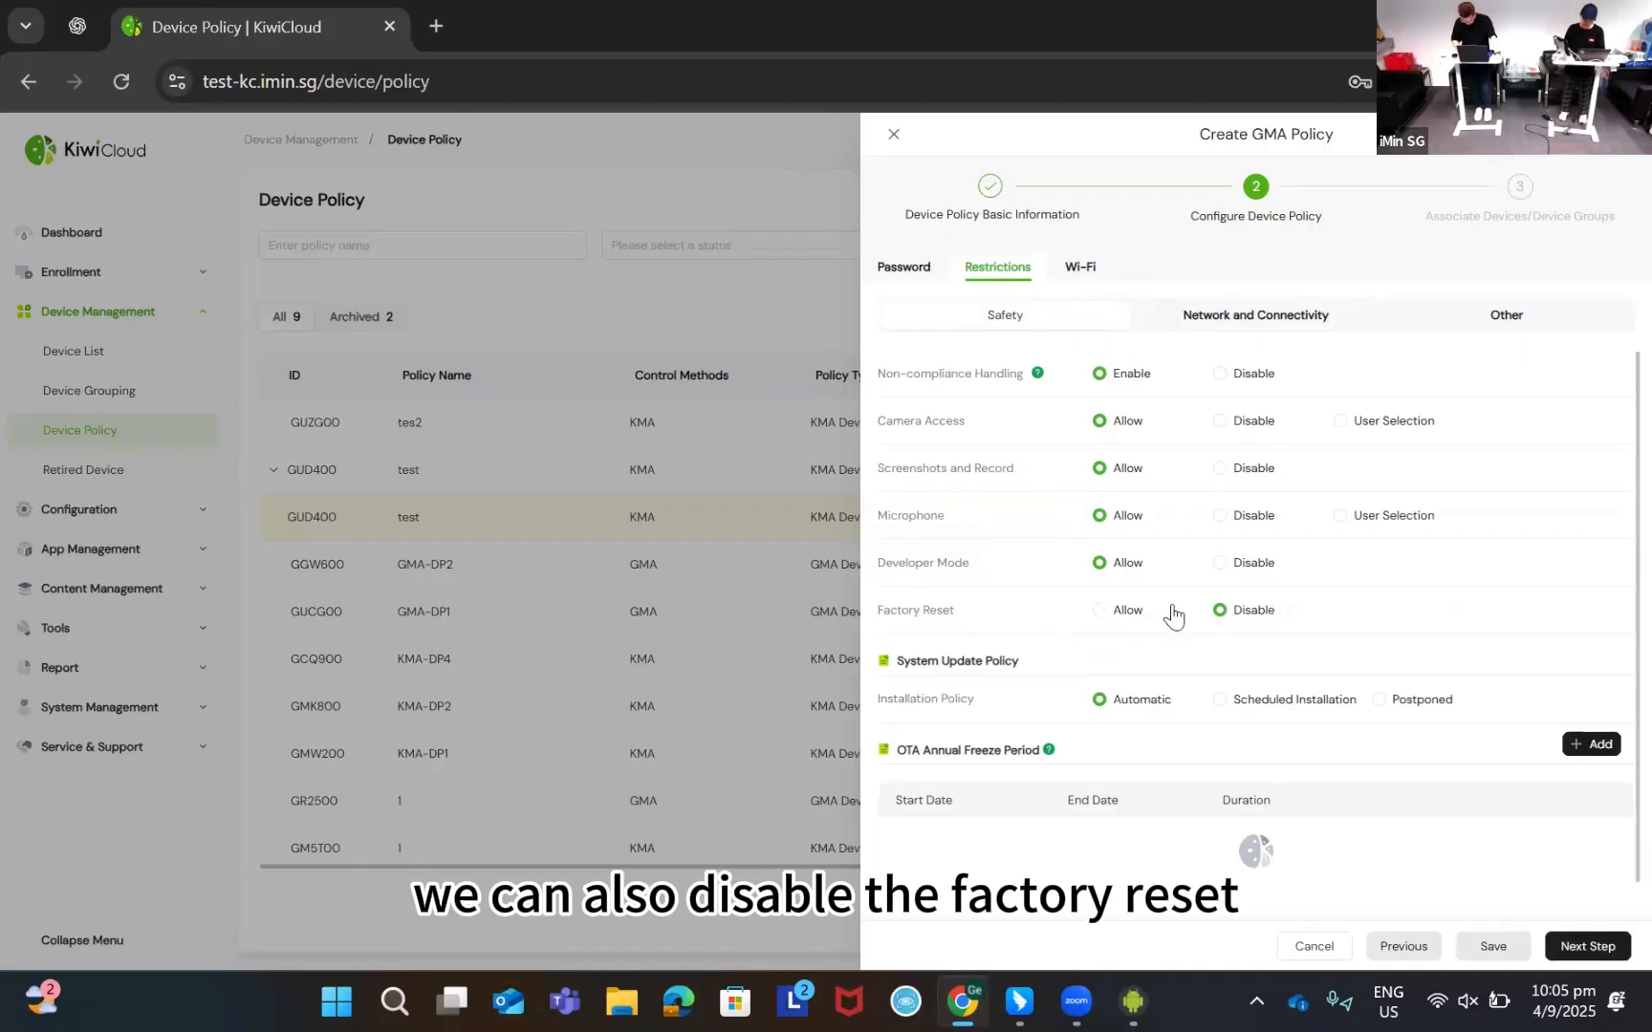
{"action": "left_click", "coordinate": [1253, 316]}
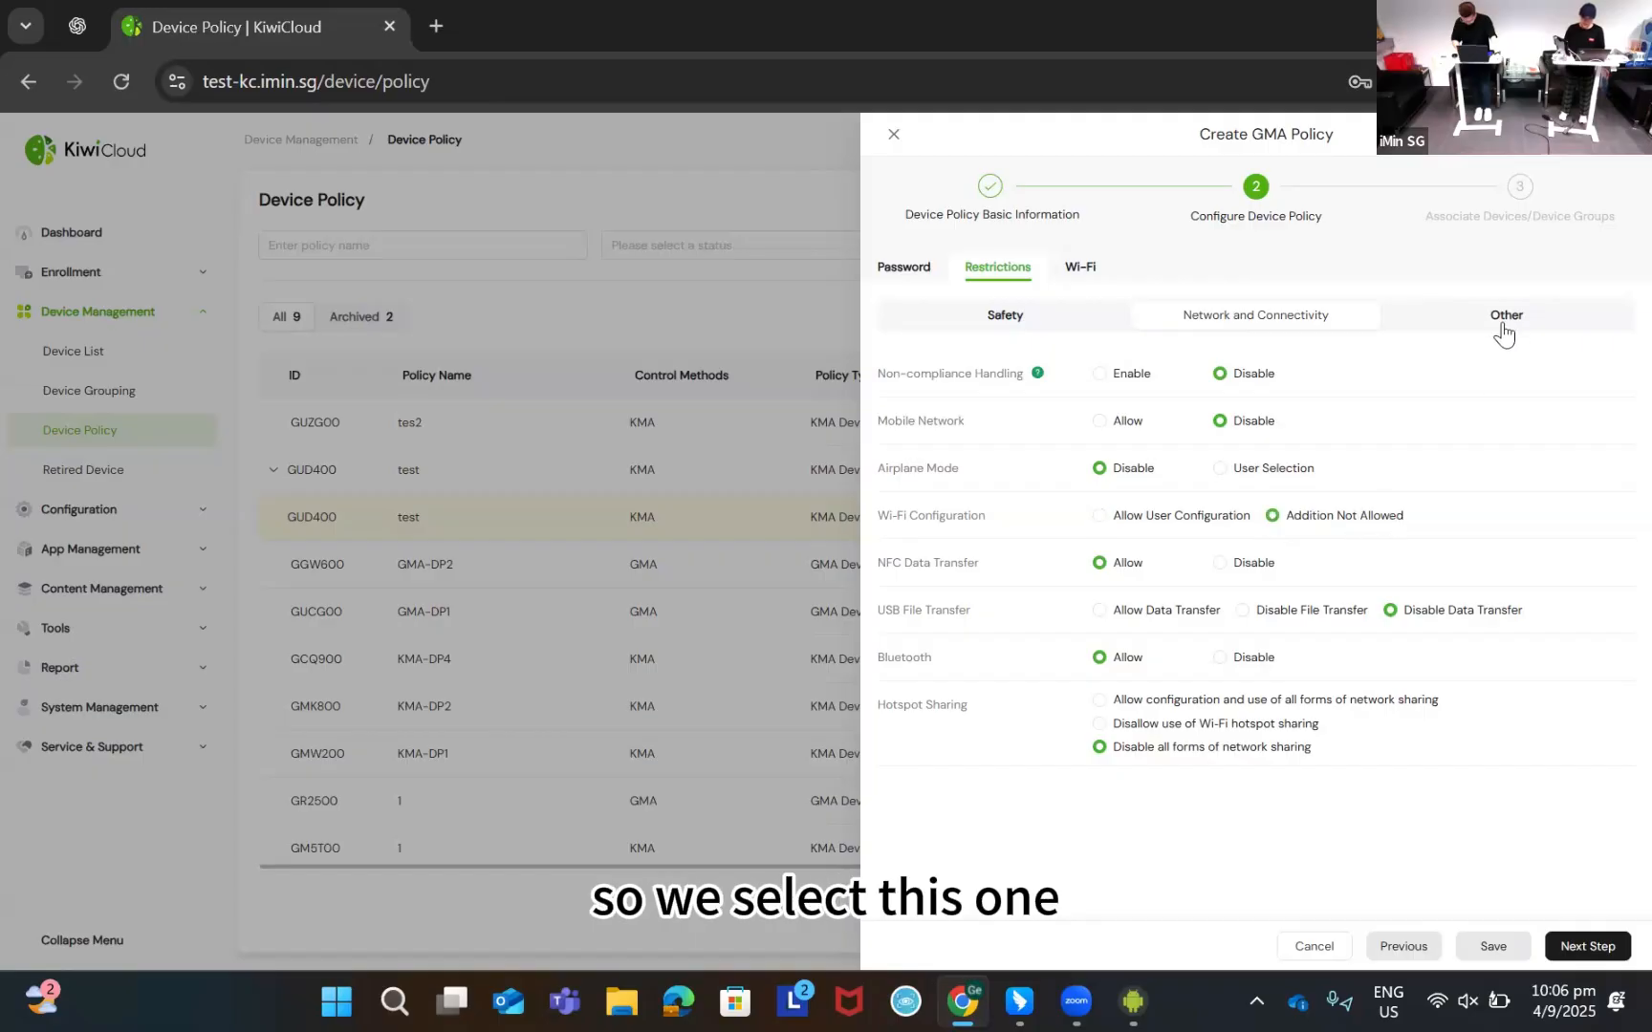
{"action": "left_click", "coordinate": [1079, 273]}
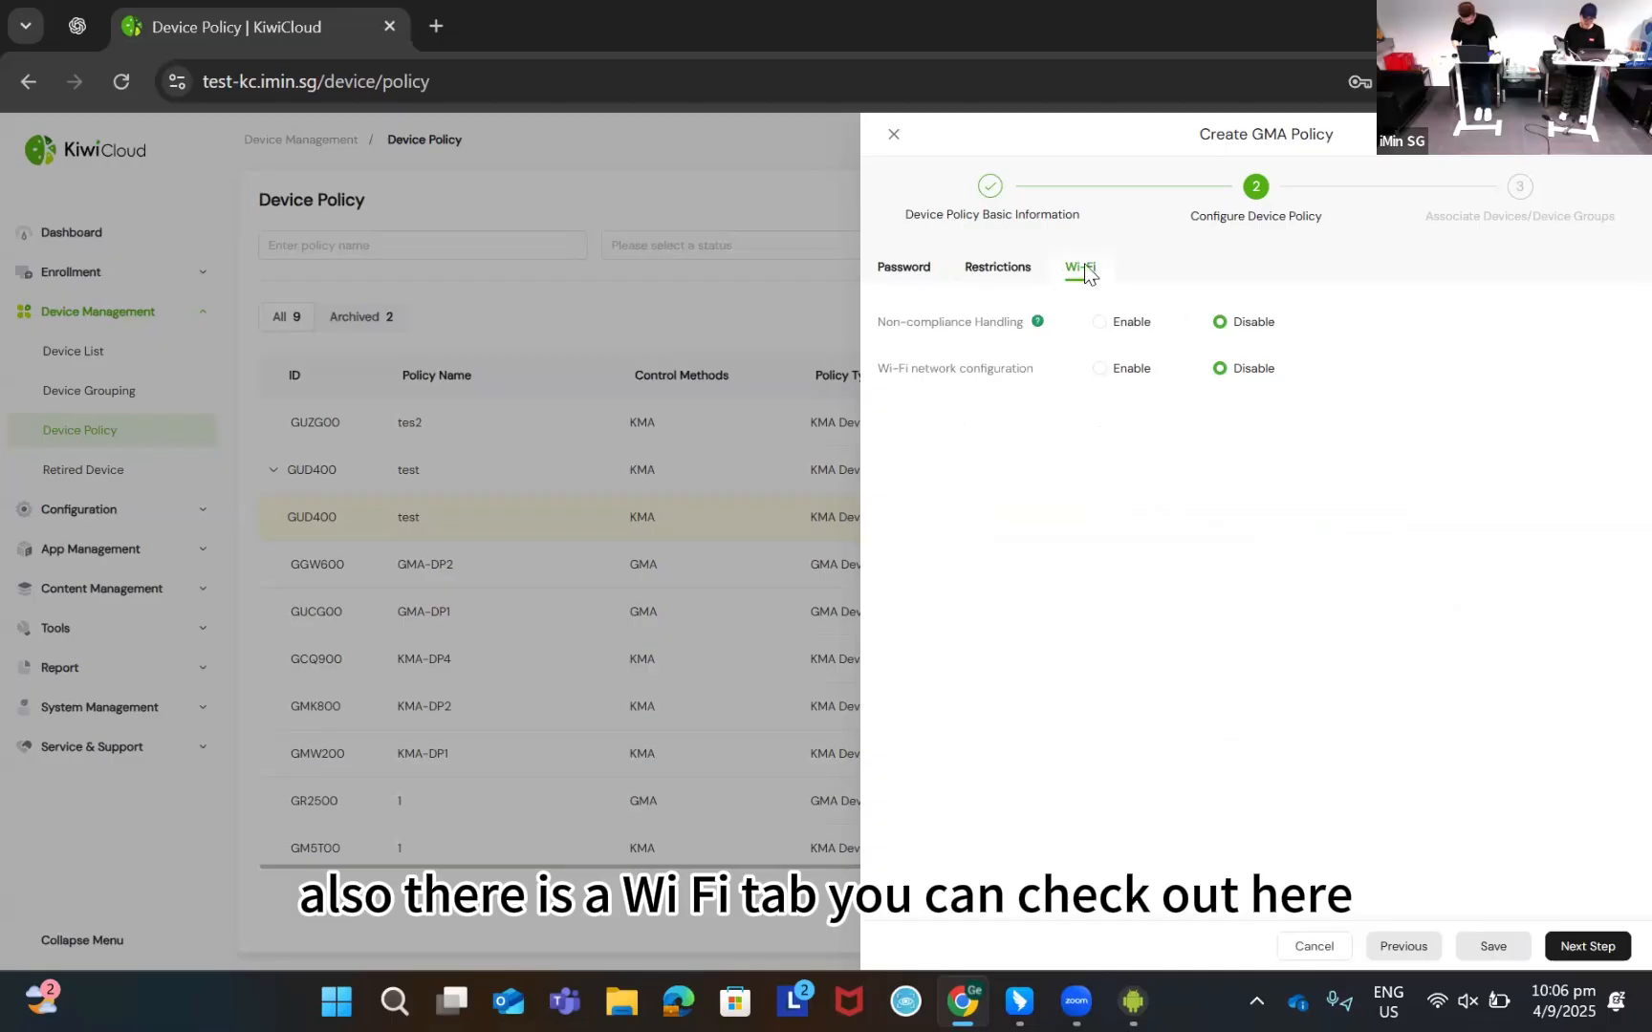
{"action": "left_click", "coordinate": [1099, 370]}
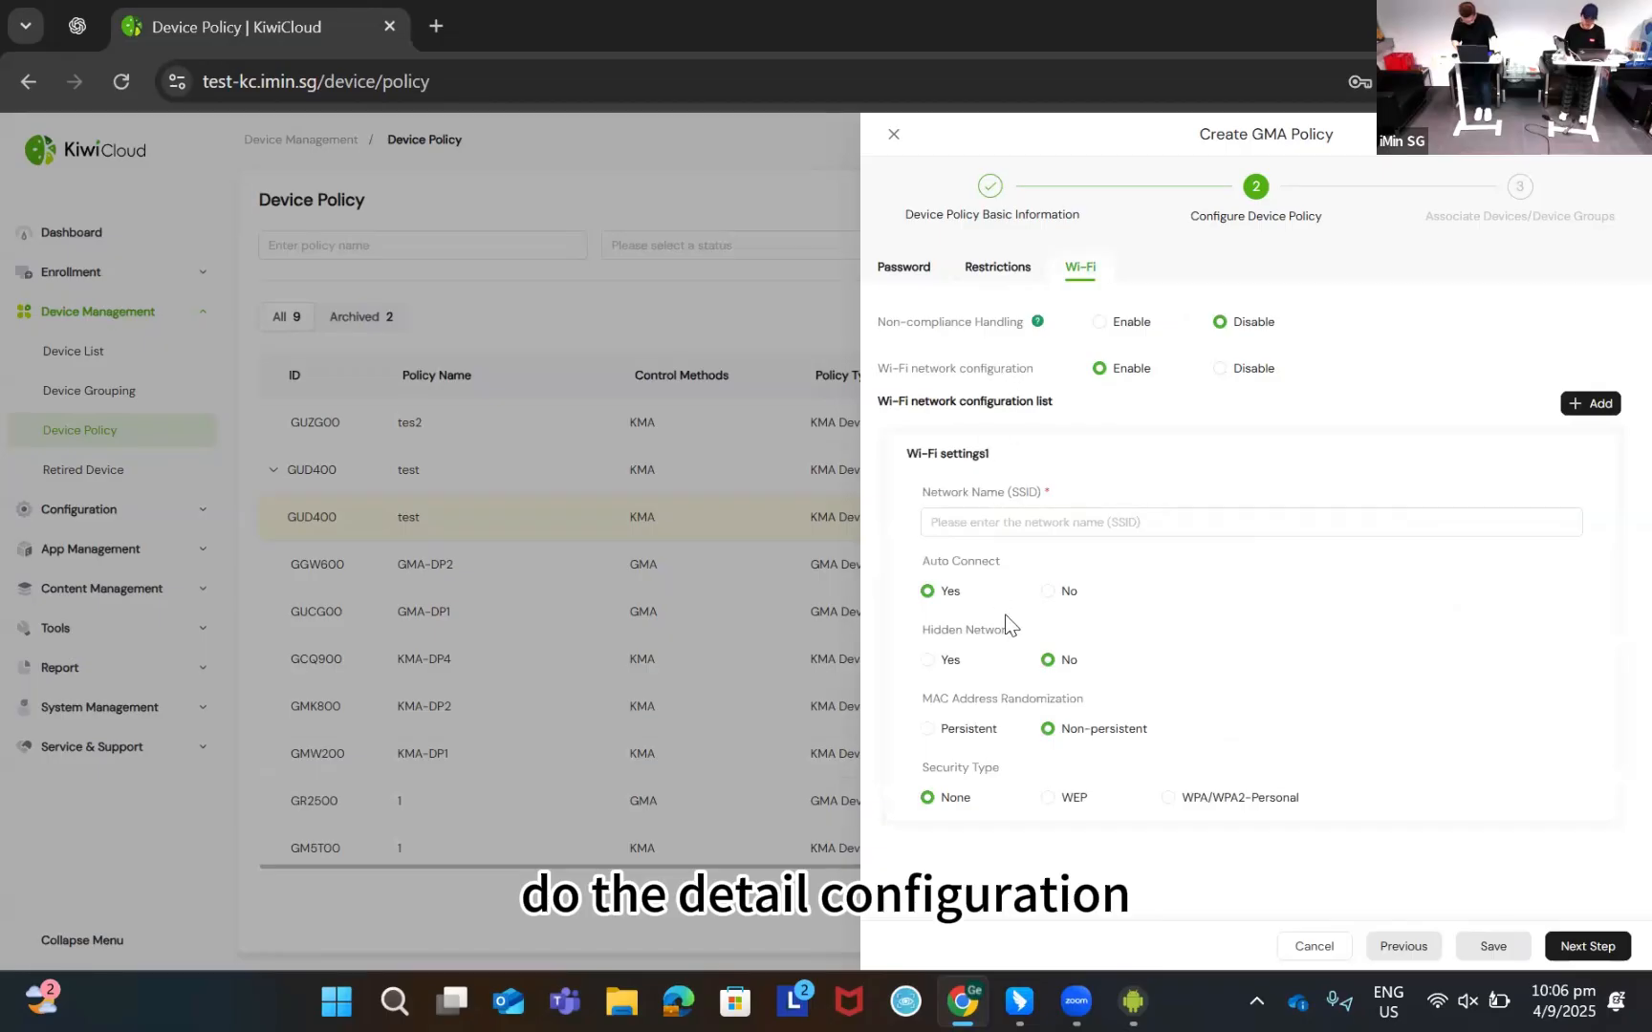
{"action": "left_click", "coordinate": [1019, 530]}
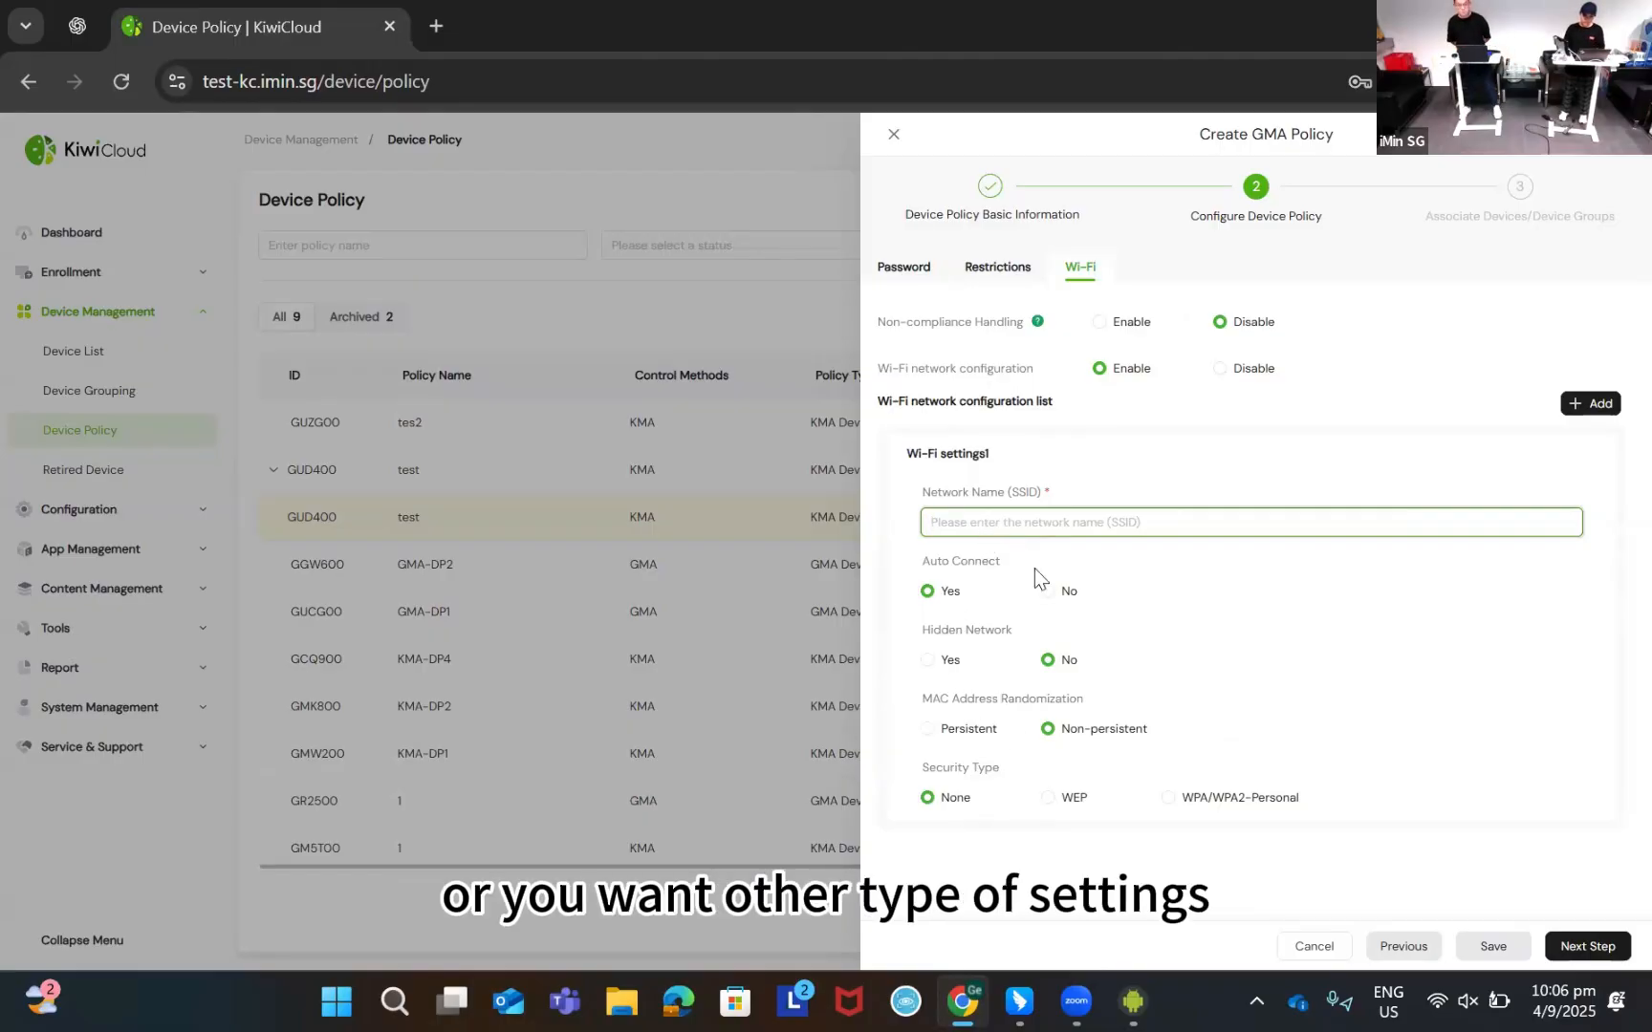
{"action": "left_click", "coordinate": [1222, 371]}
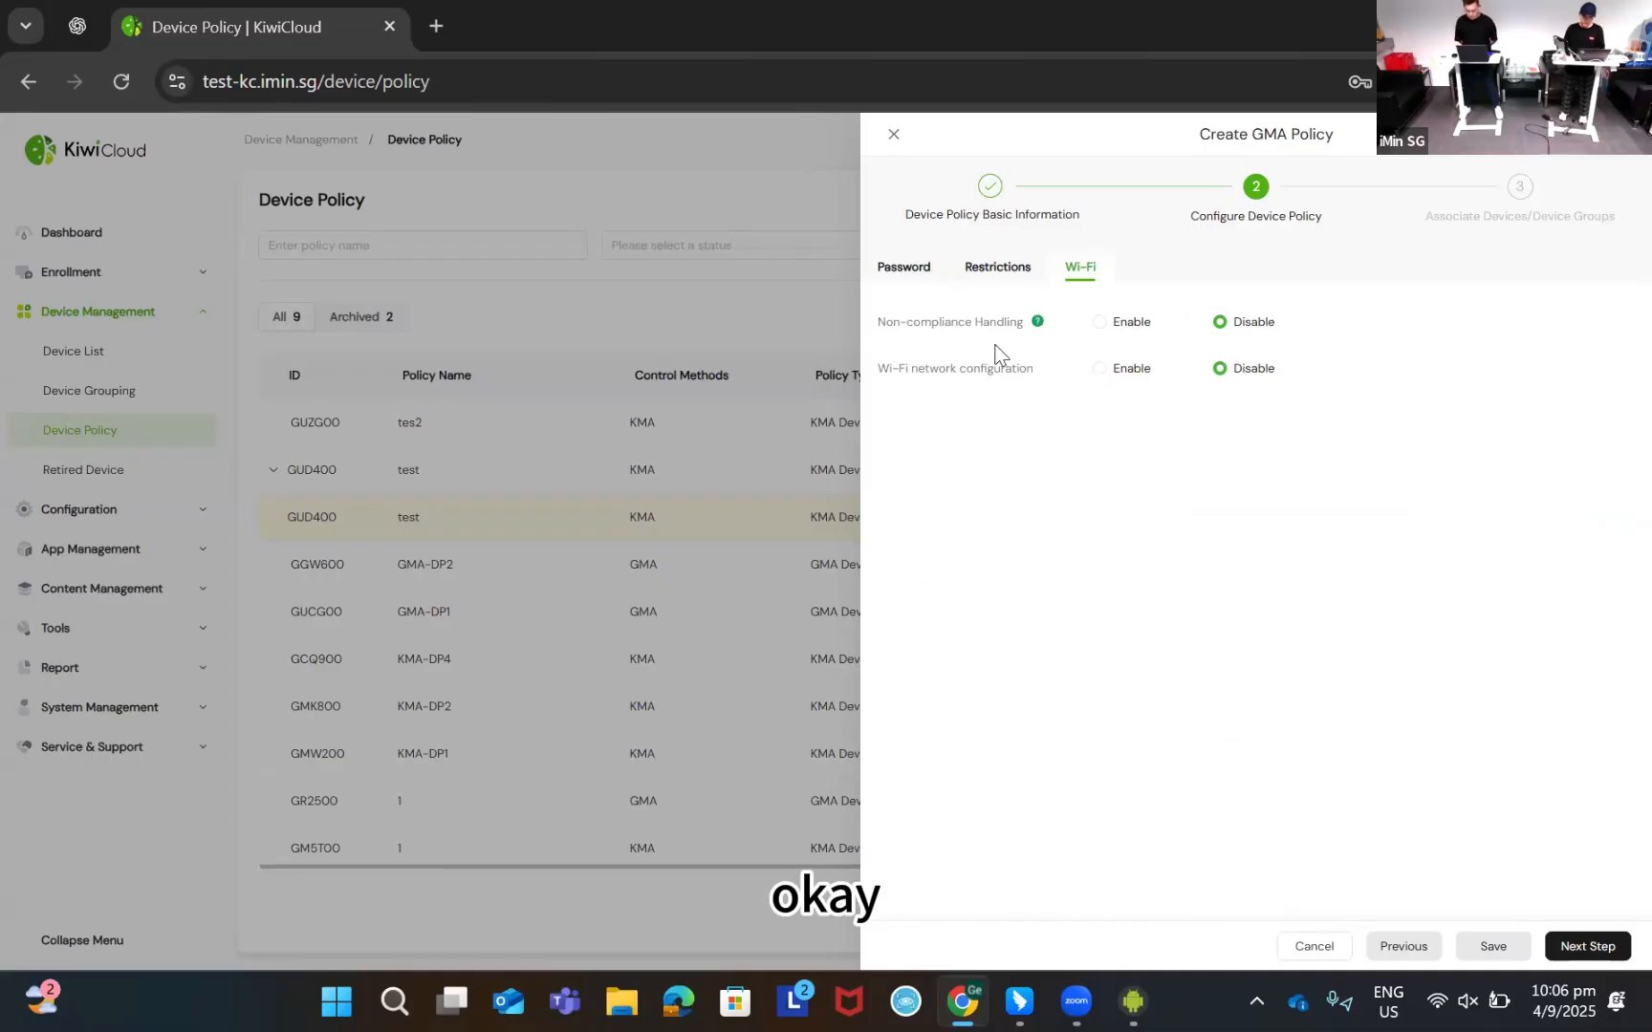
{"action": "left_click", "coordinate": [1019, 274]}
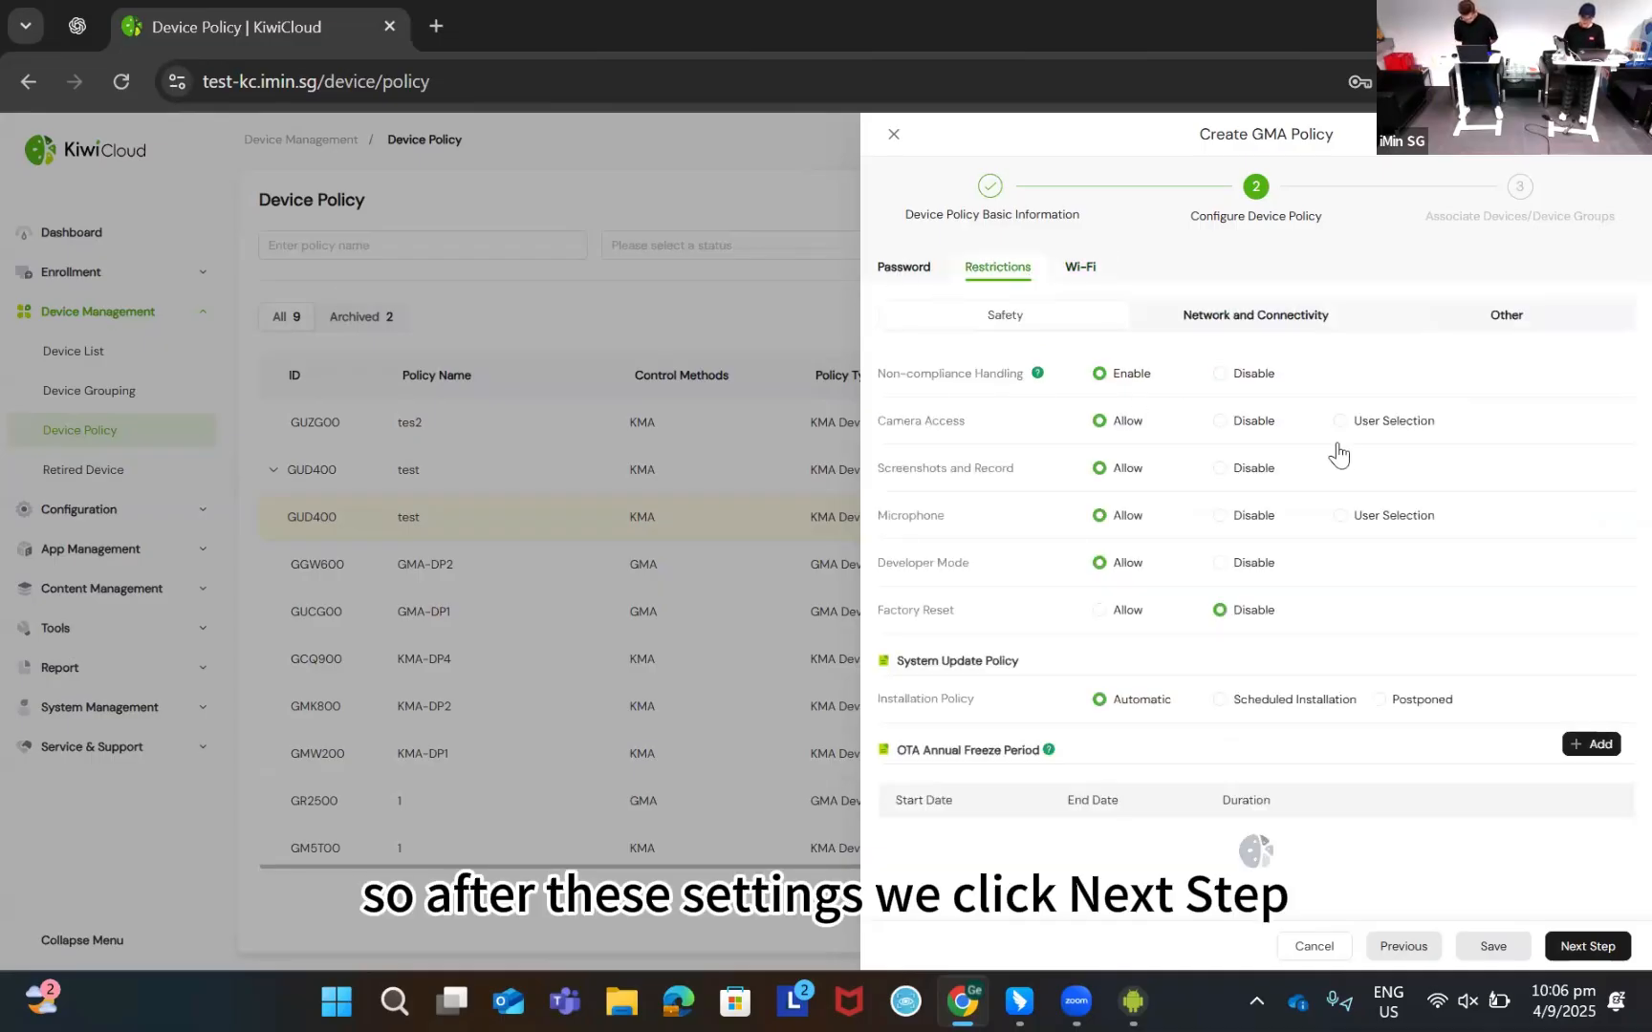
Publish GMA-DP3 by Targeted Deployment to device GMA-000001, distributed immediately
{"action": "left_click", "coordinate": [1567, 946]}
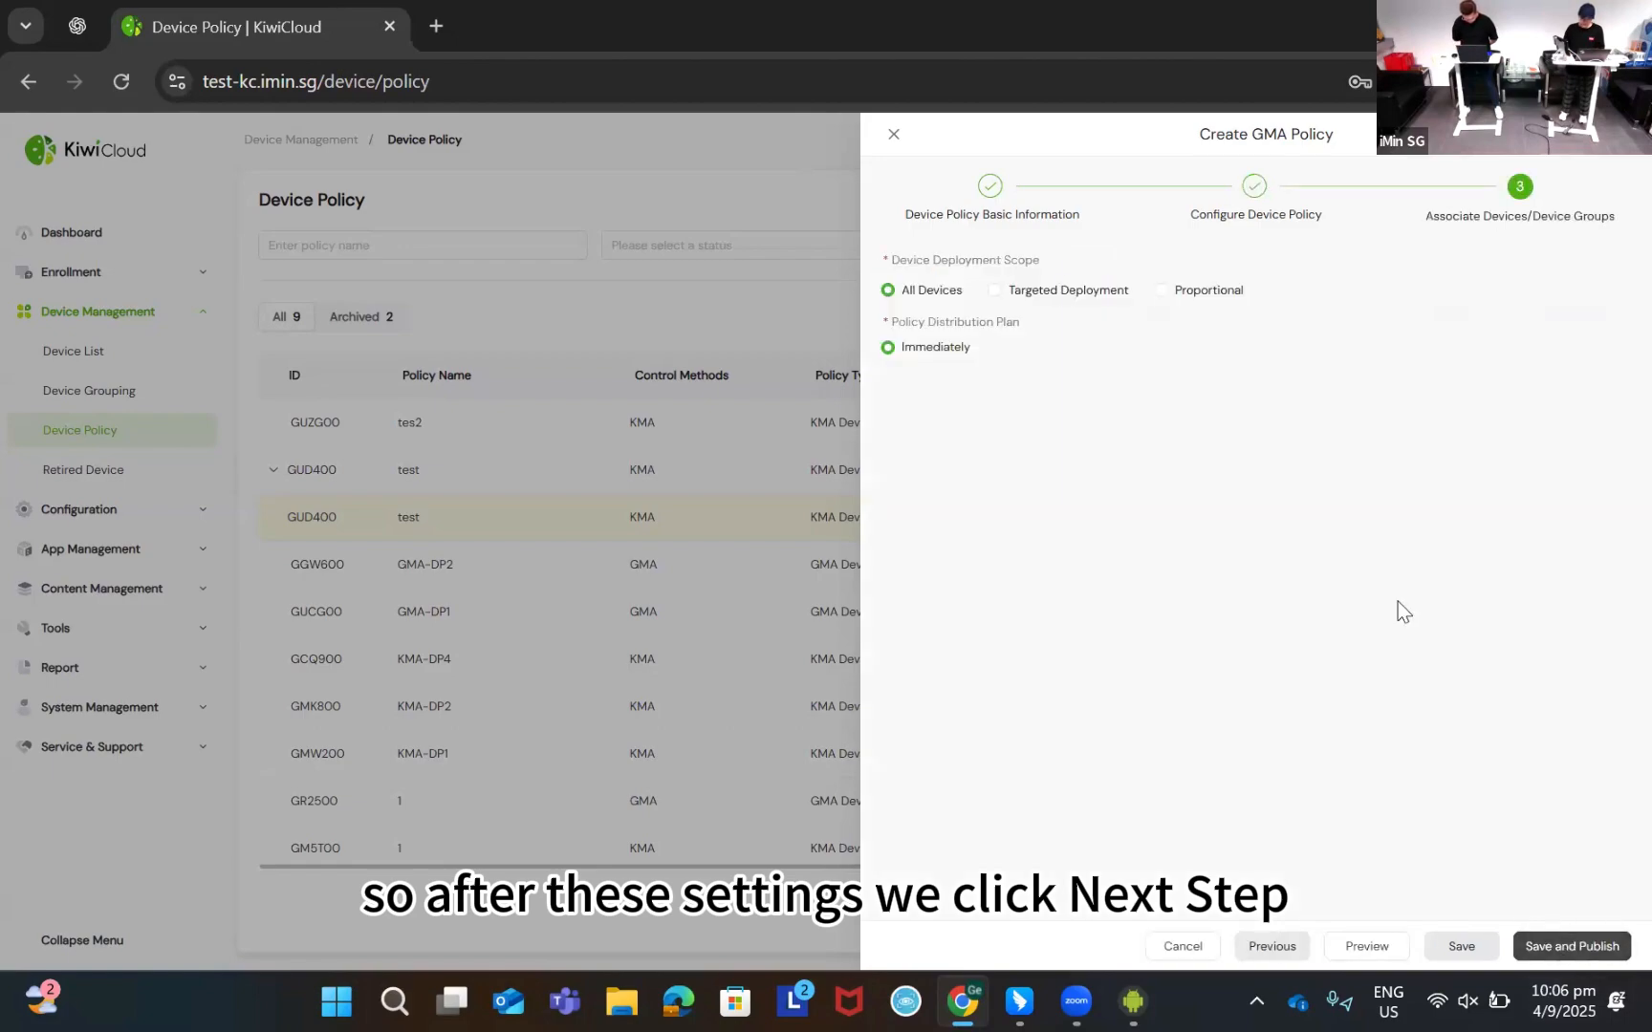
{"action": "left_click", "coordinate": [1011, 298]}
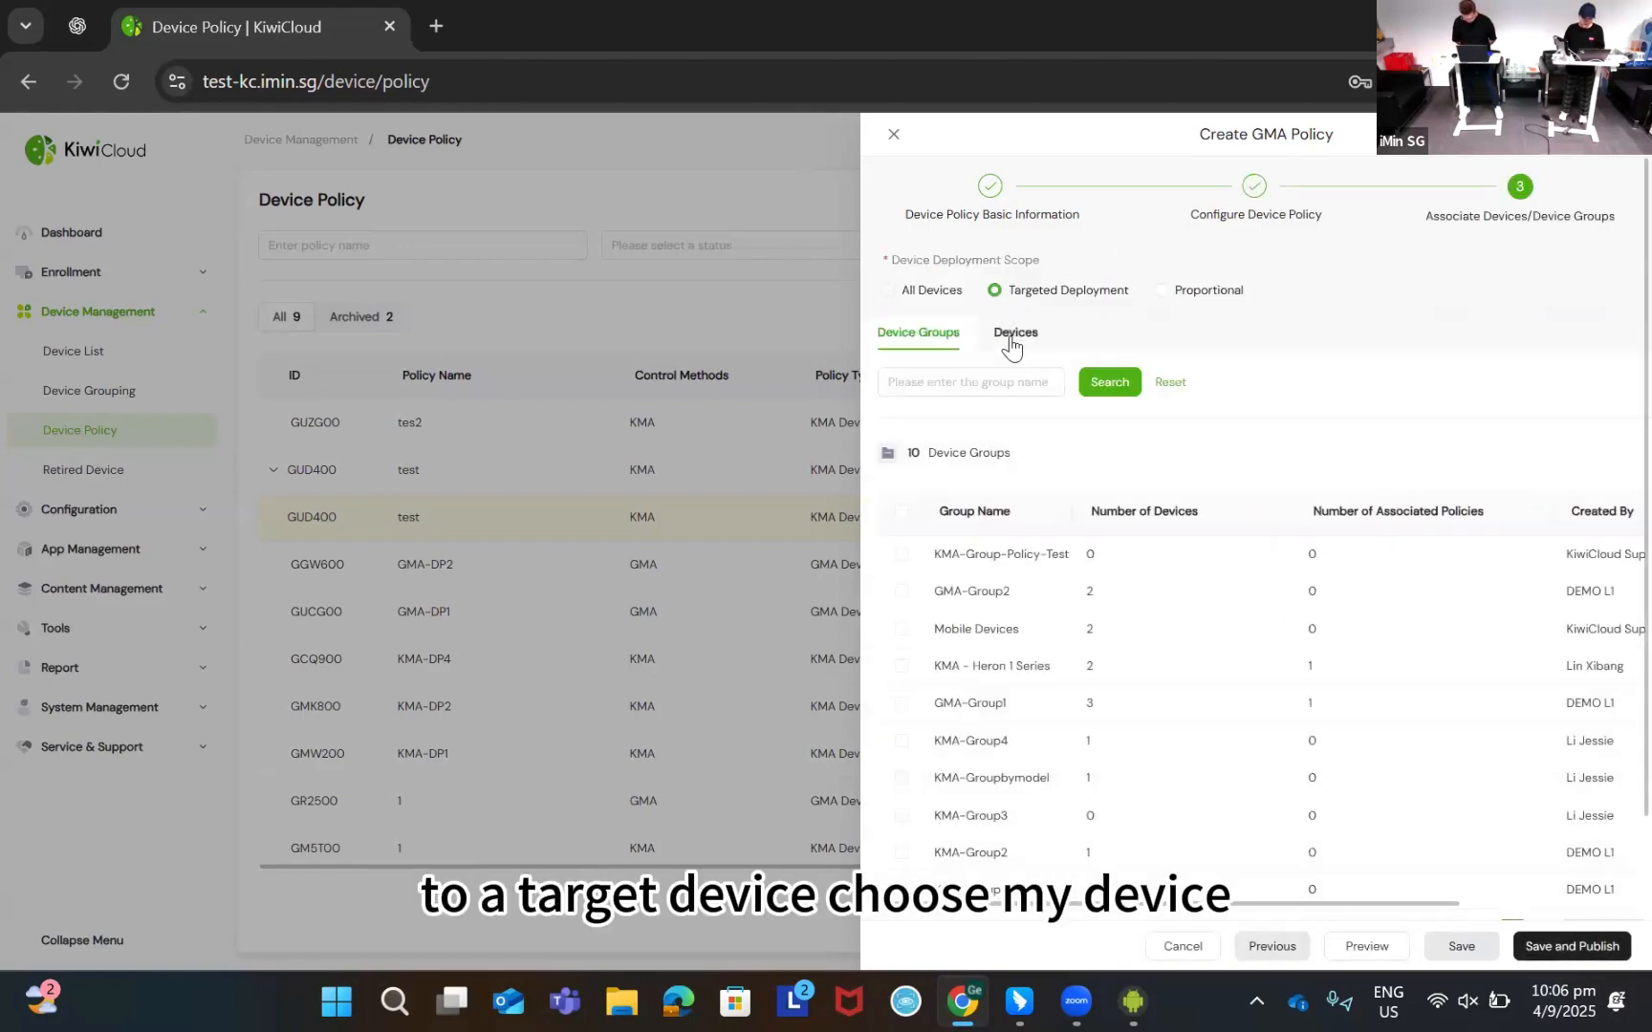
{"action": "left_click", "coordinate": [1011, 336]}
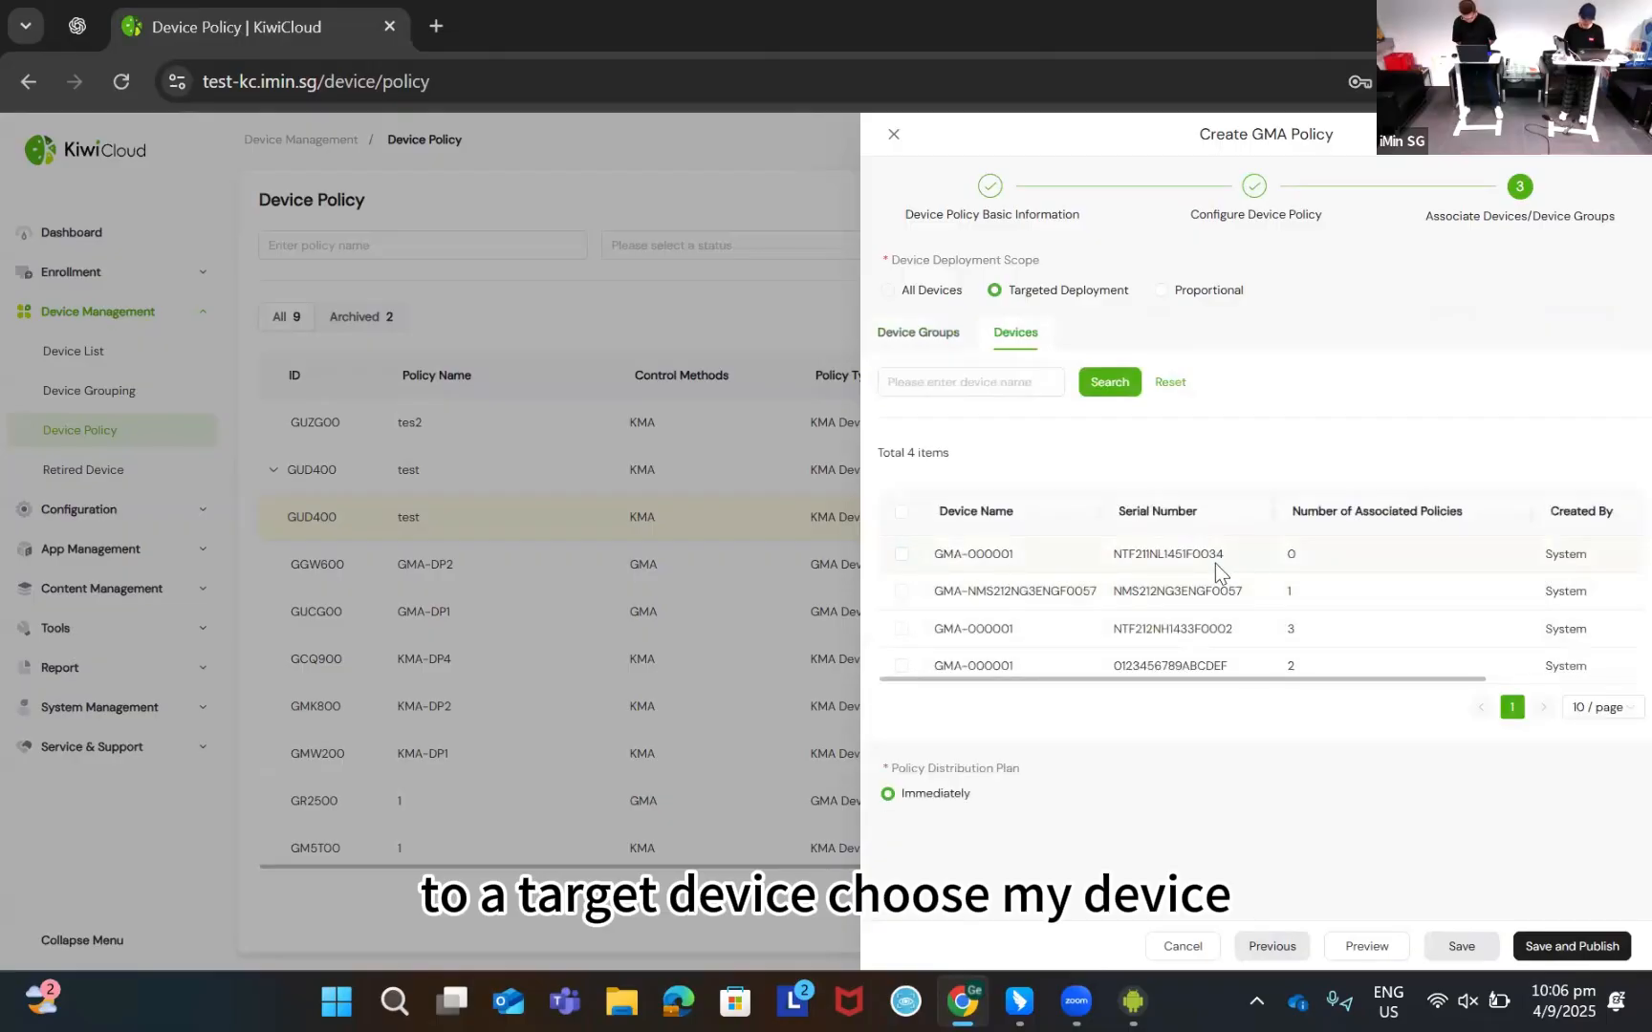
{"action": "left_click", "coordinate": [901, 555]}
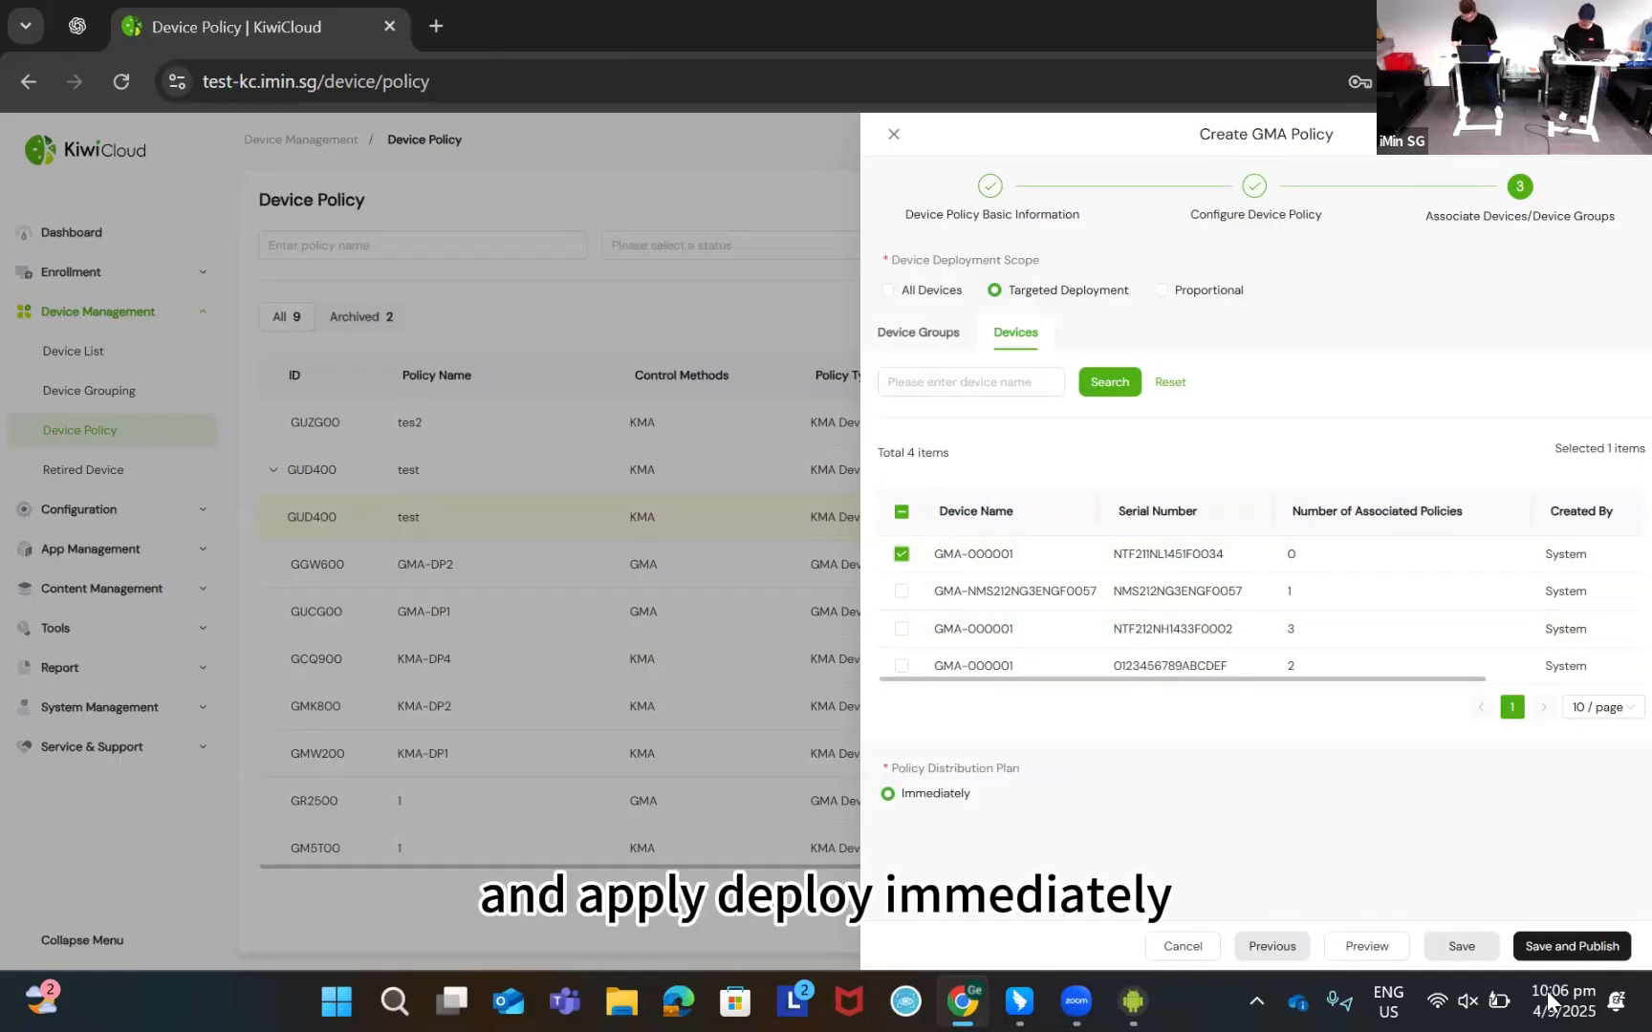
{"action": "left_click", "coordinate": [1572, 947]}
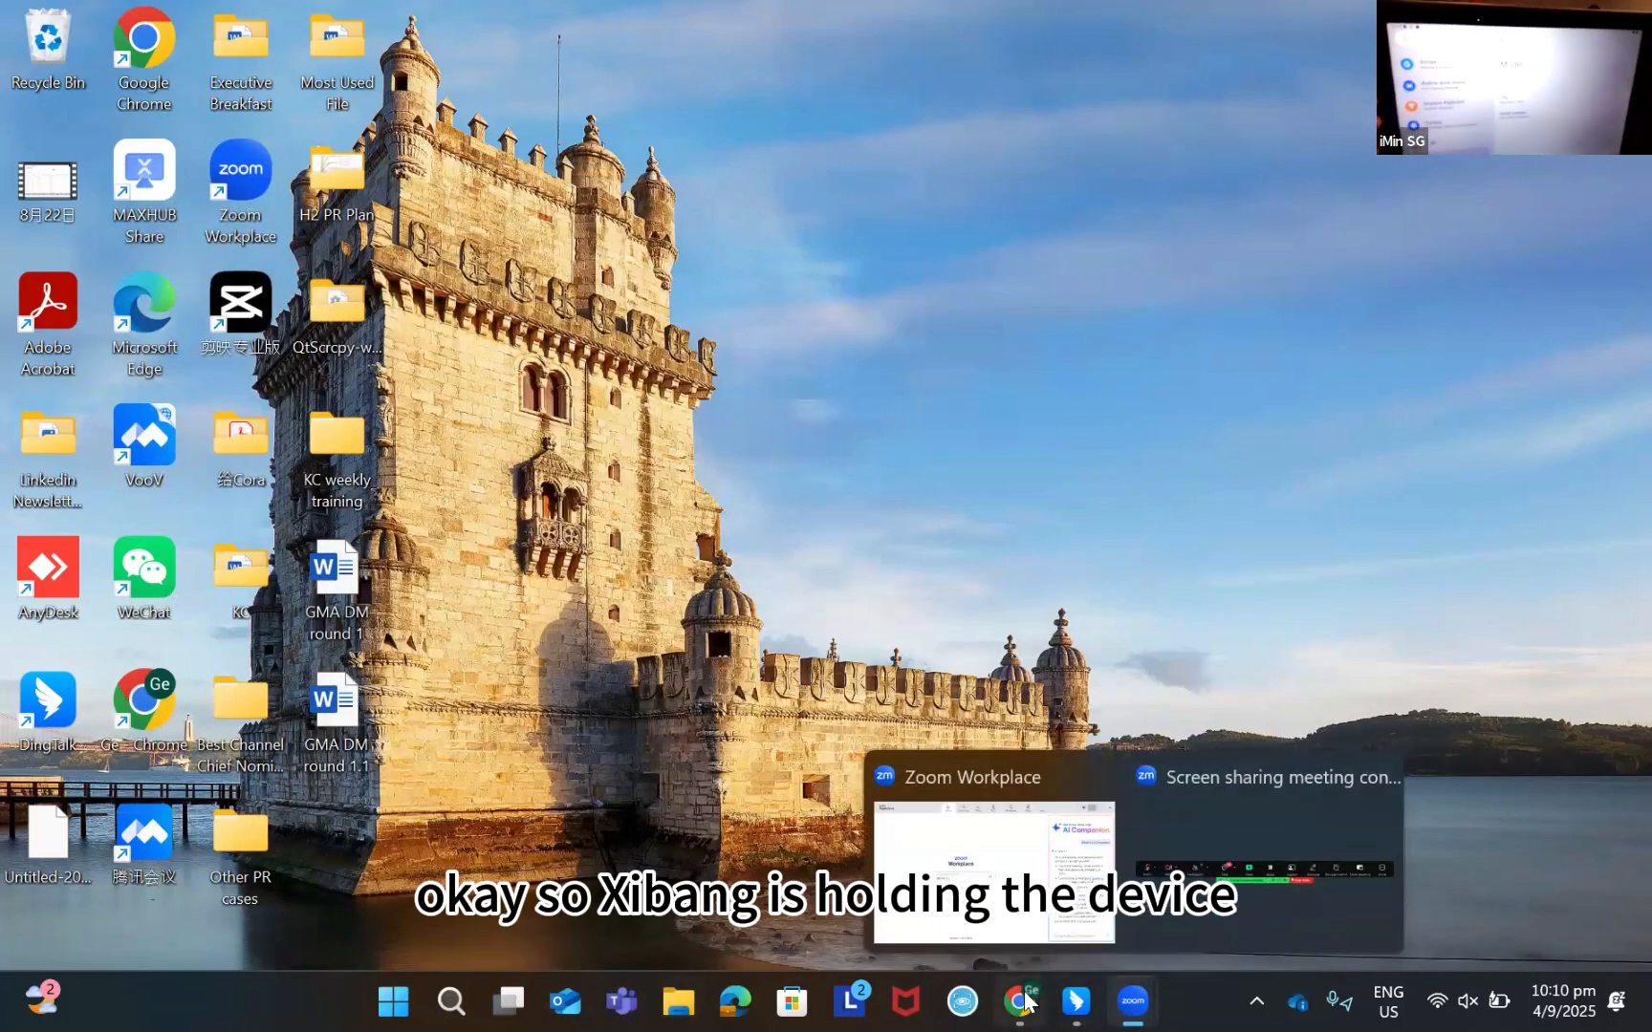
Restore the Chrome window showing KiwiCloud's Device Policy list
{"action": "mouse_move", "coordinate": [1019, 1001]}
{"action": "left_click", "coordinate": [1091, 819]}
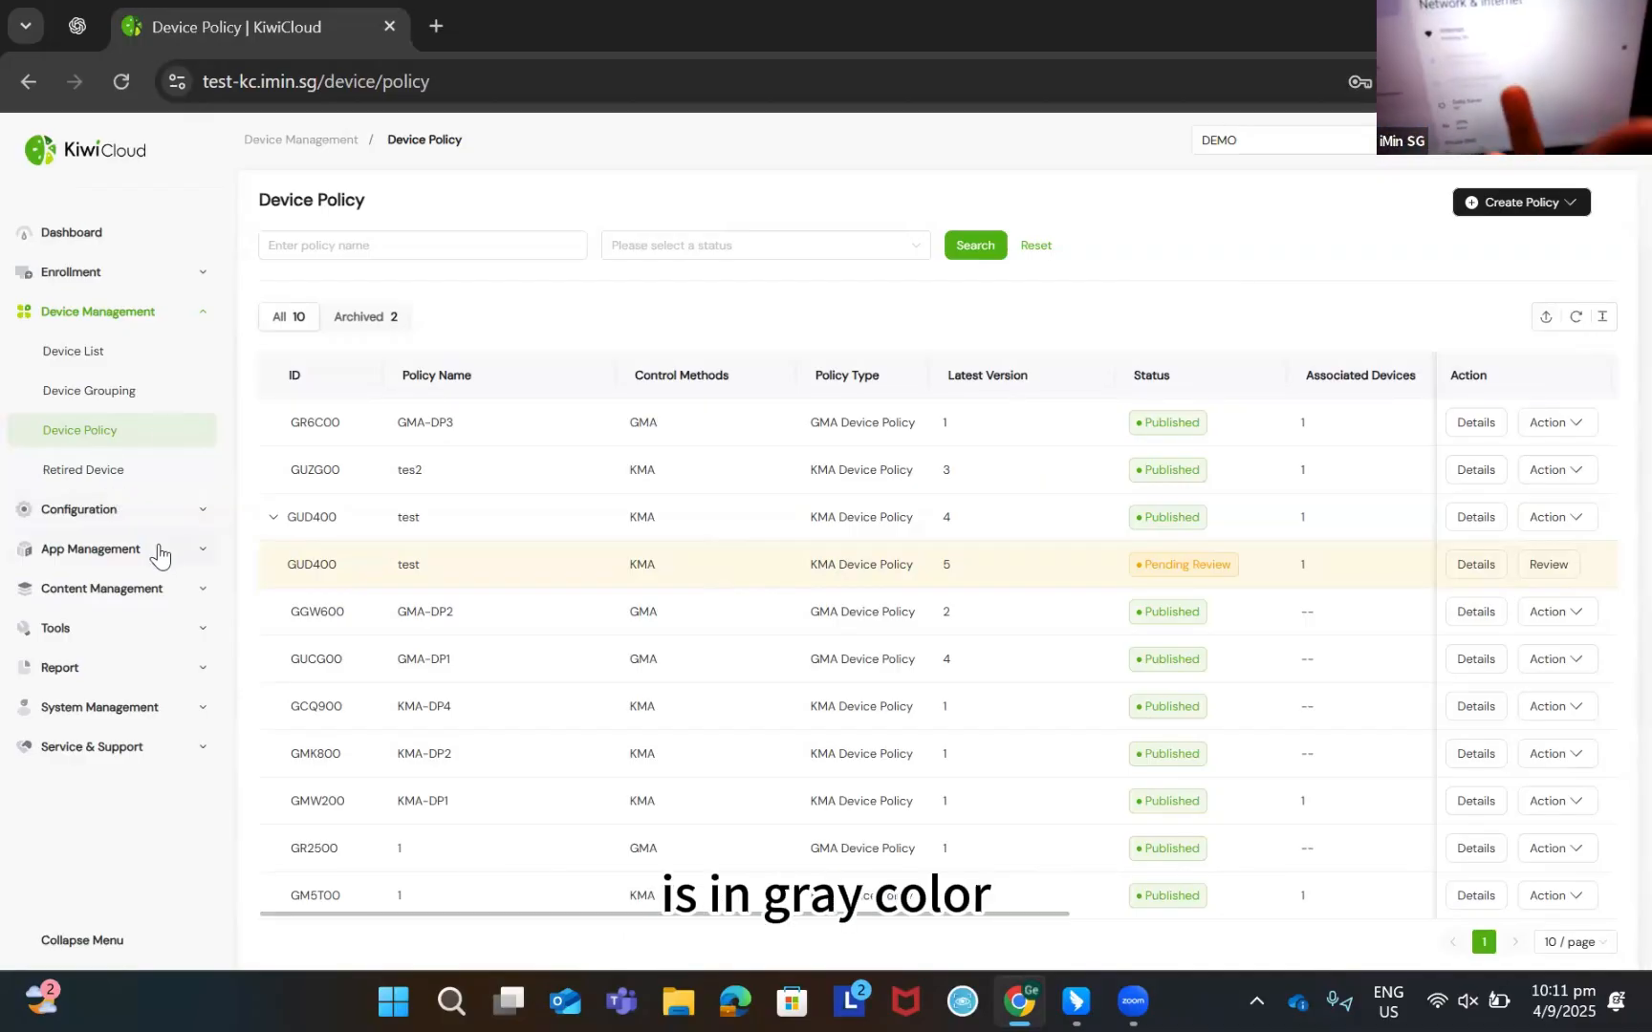
Go to the My App page under App Management in the sidebar
{"action": "left_click", "coordinate": [158, 549]}
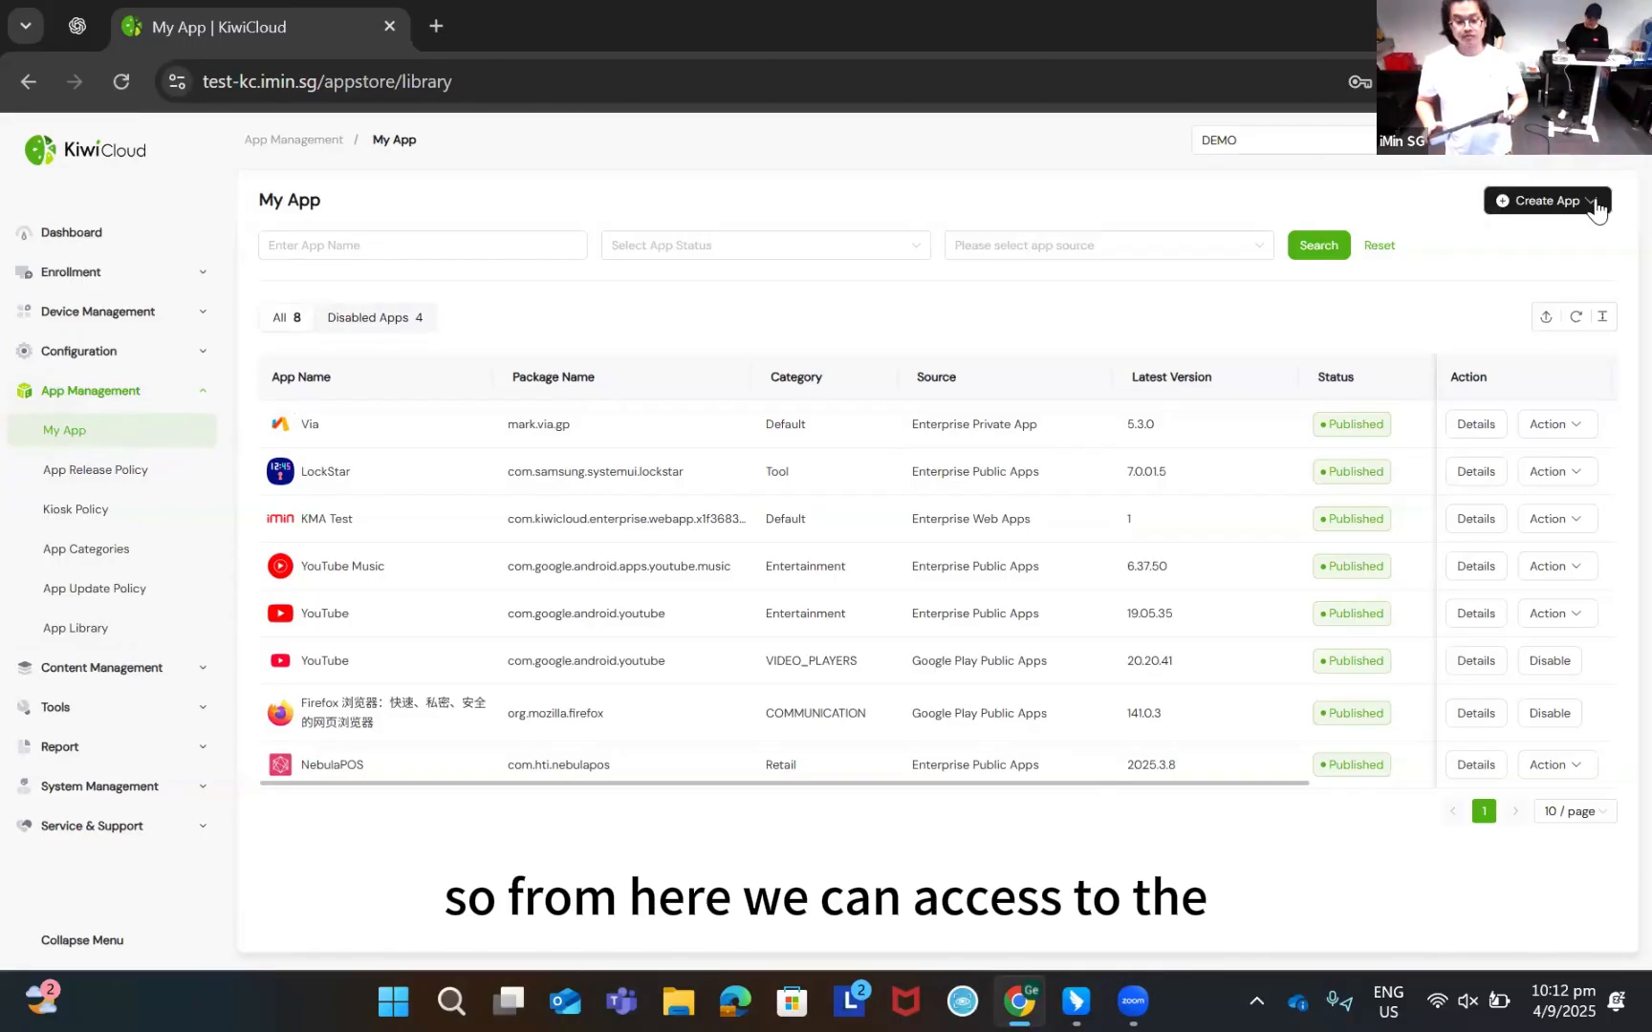
Open the Create App dropdown on the My App page
{"action": "left_click", "coordinate": [1591, 202]}
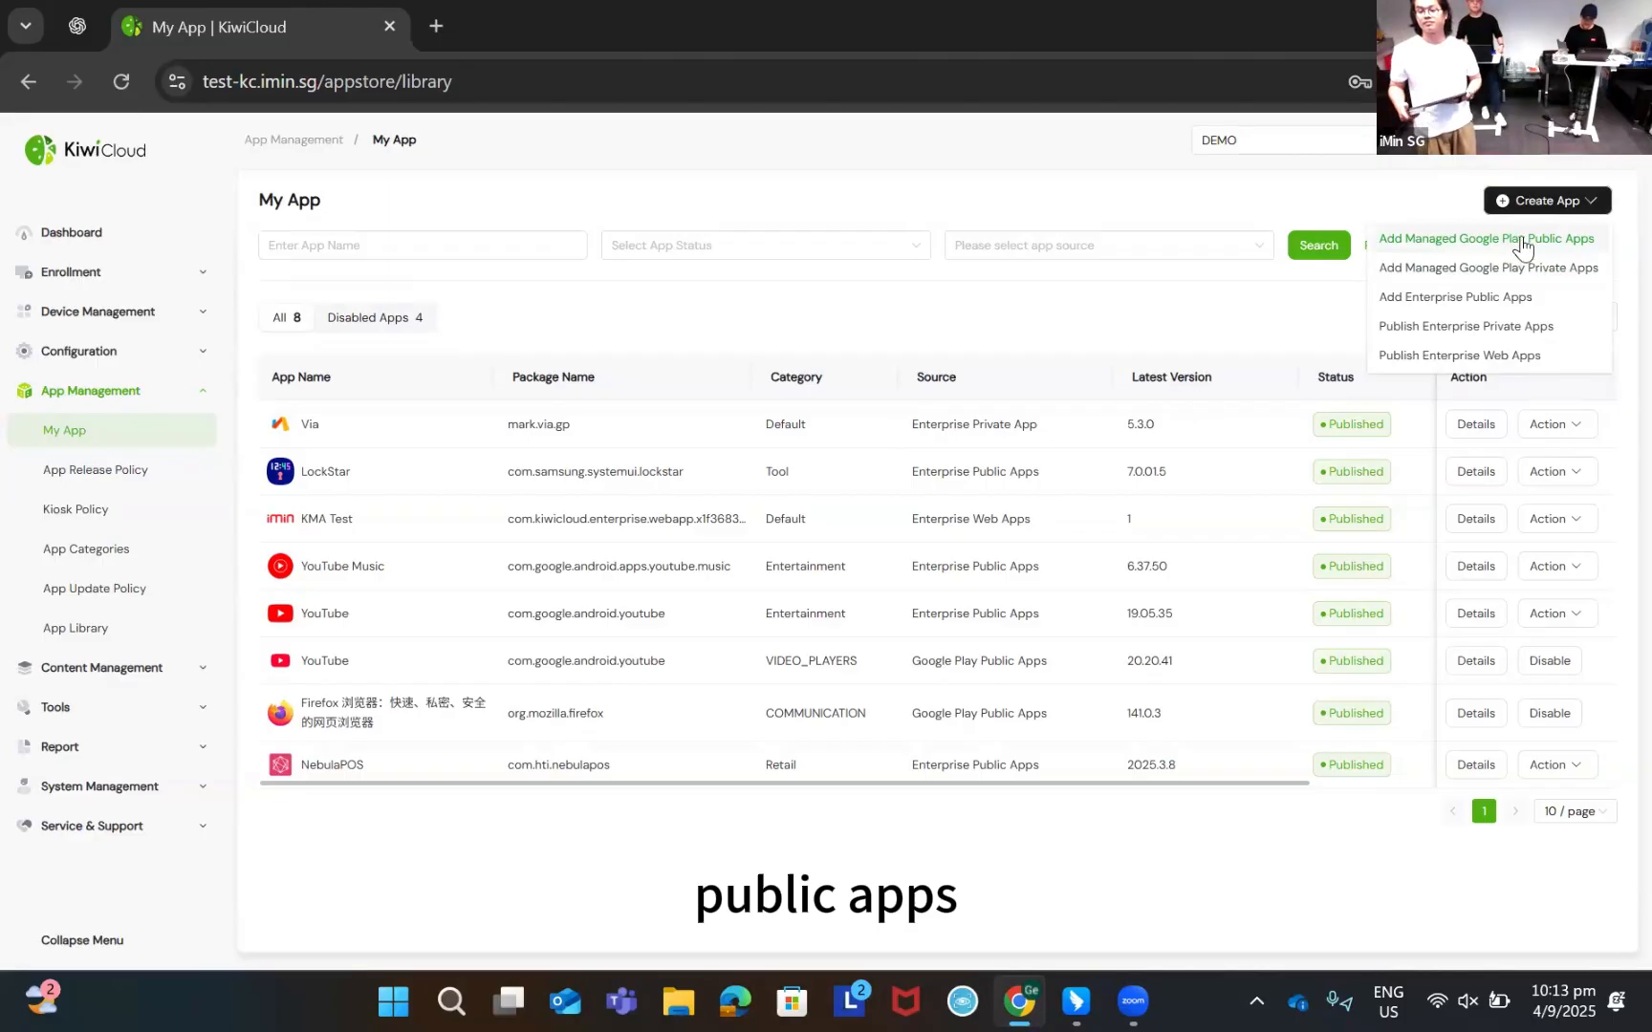
Add Slack as a managed Google Play Public App to My App
{"action": "left_click", "coordinate": [1515, 244]}
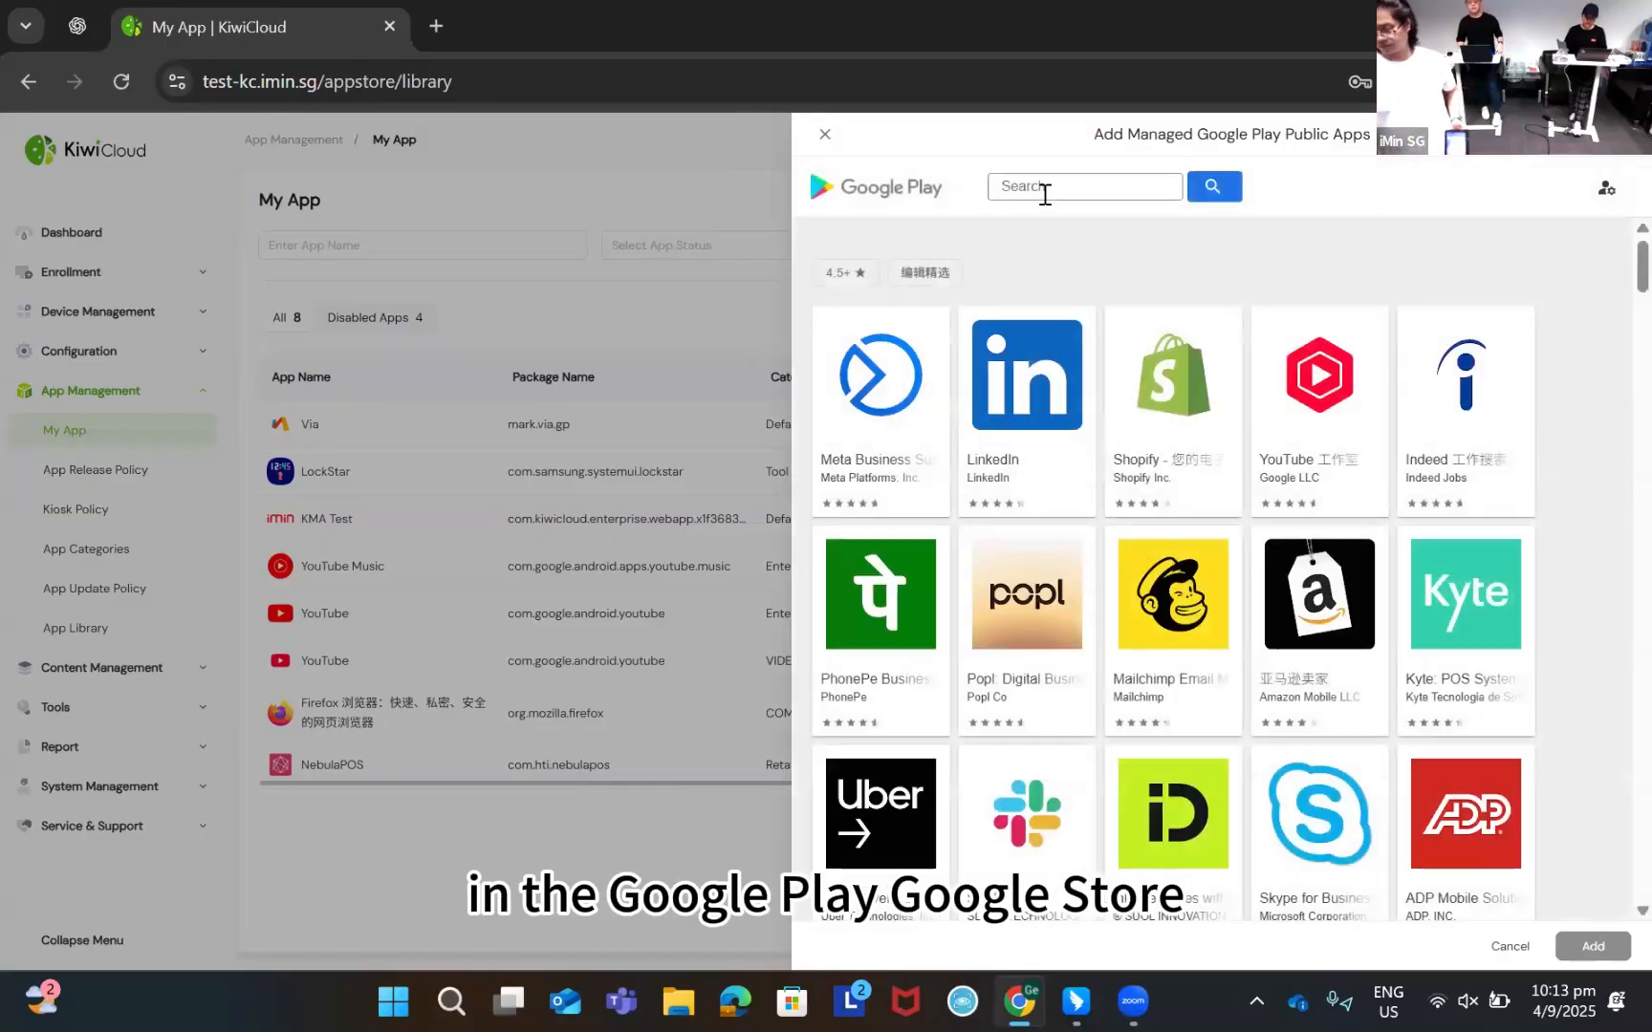
{"action": "left_click", "coordinate": [1044, 193]}
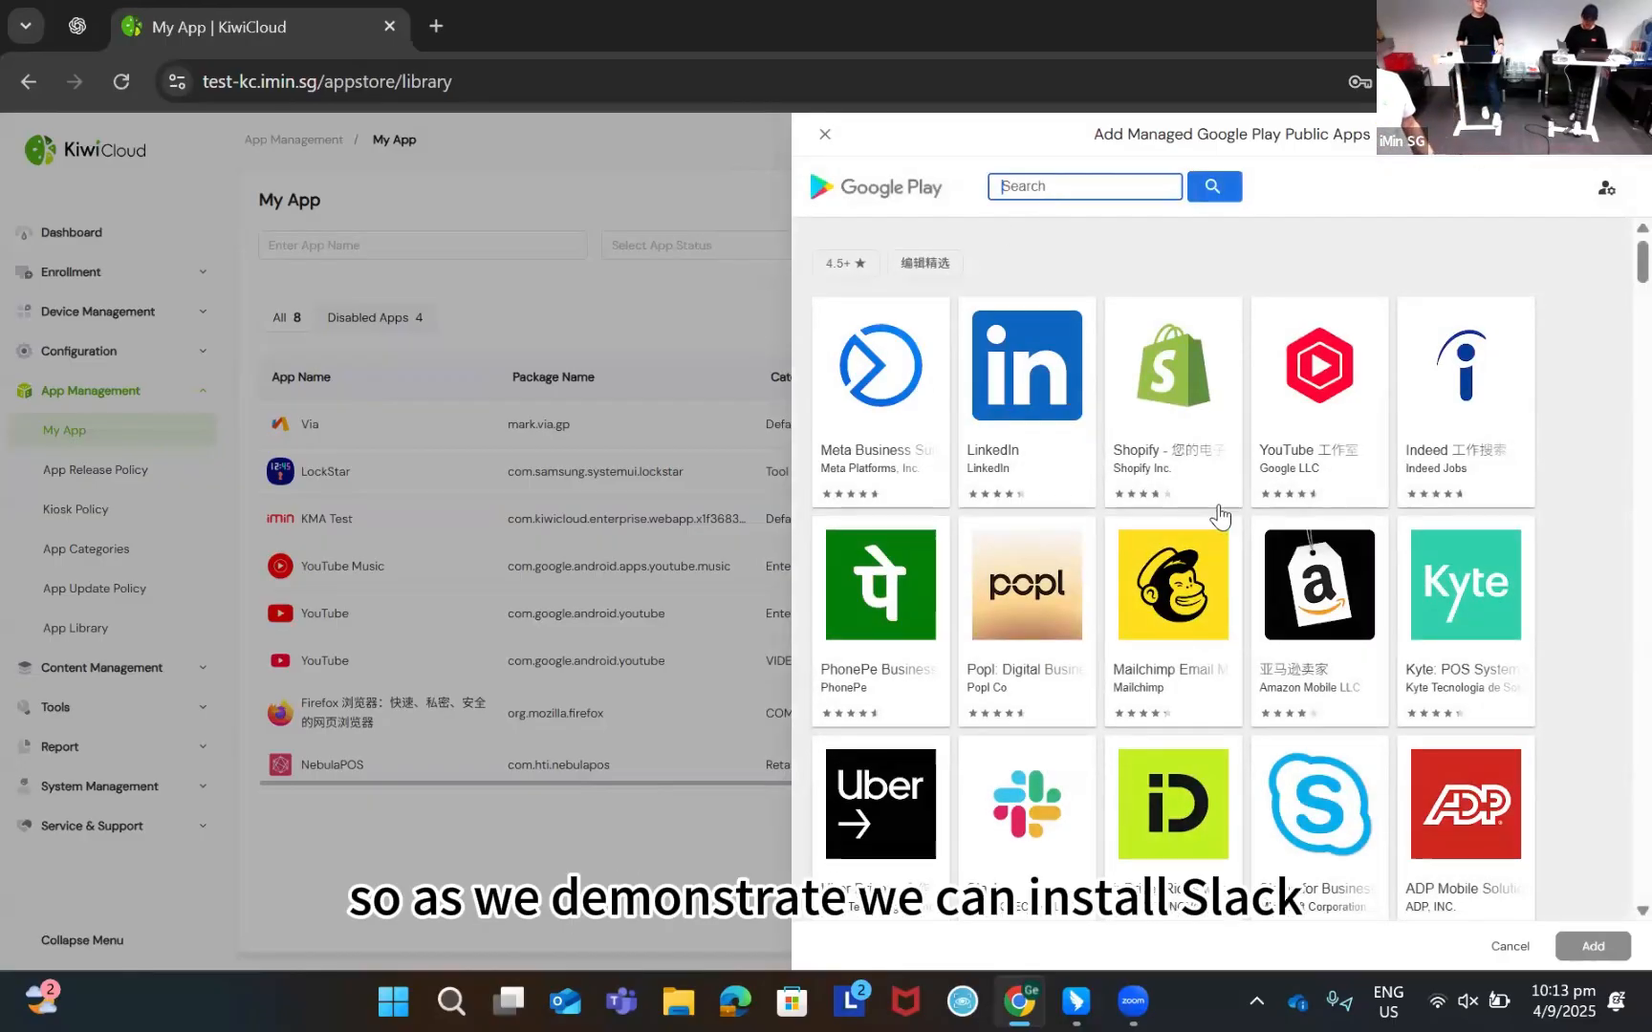
{"action": "scroll", "coordinate": [1052, 521], "scroll_direction": "down", "scroll_amount": 1}
{"action": "scroll", "coordinate": [1032, 616], "scroll_direction": "up", "scroll_amount": 3}
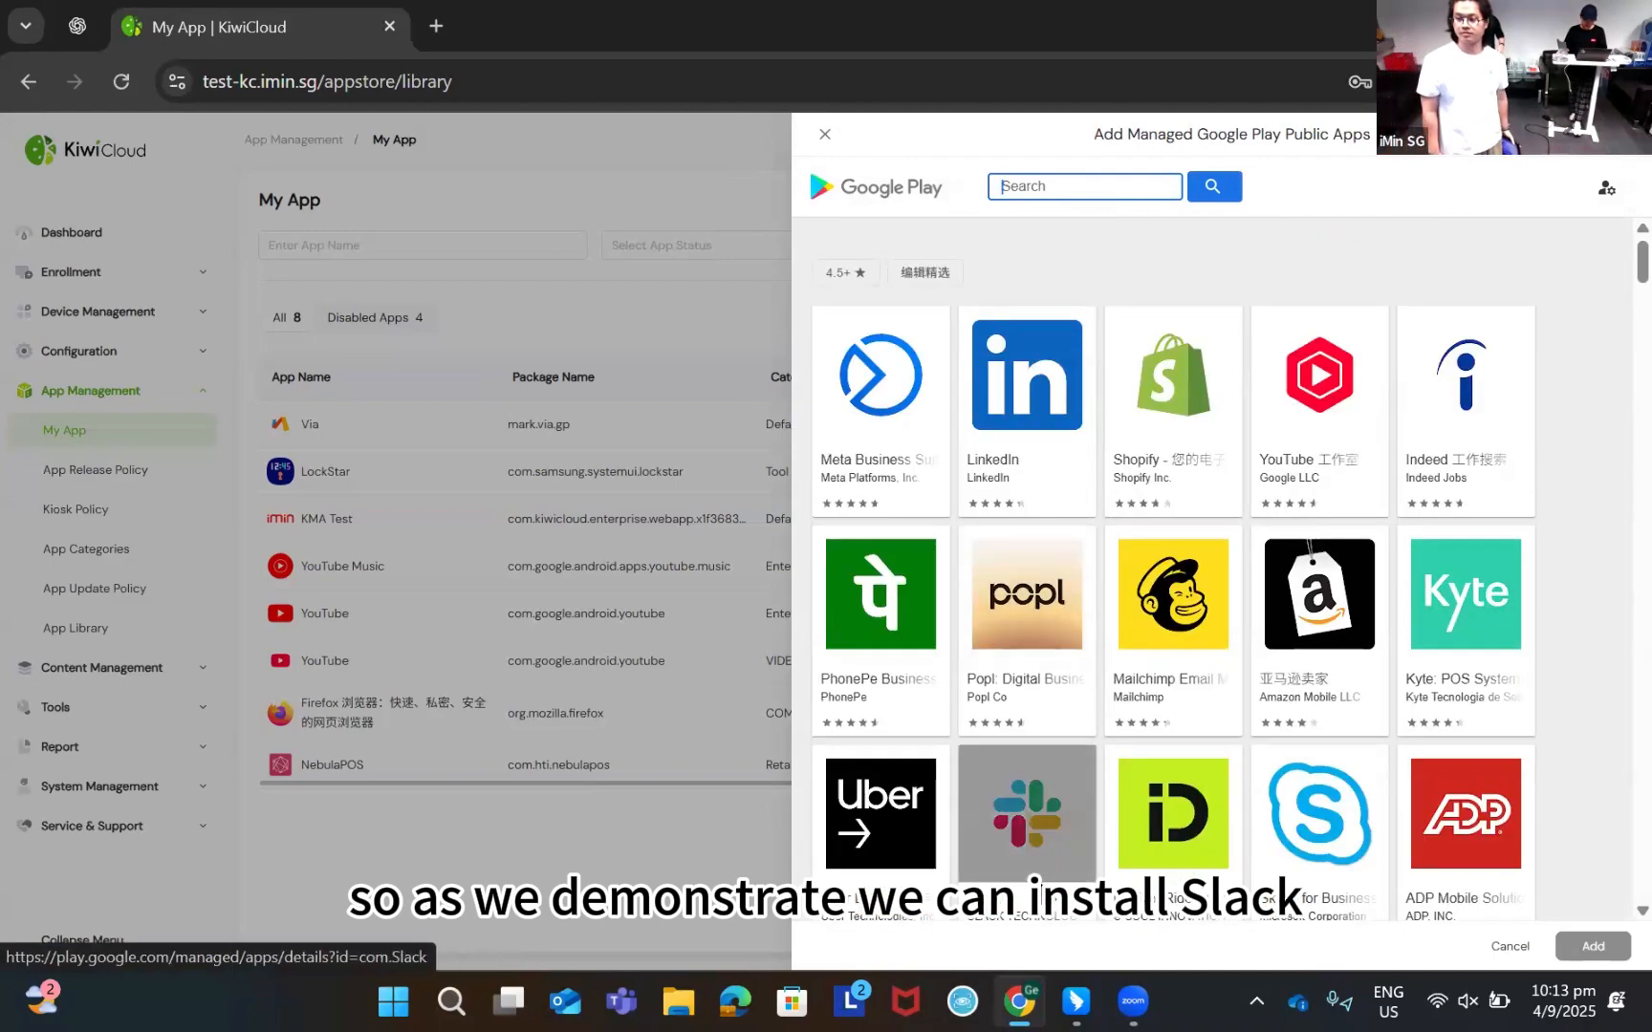
{"action": "left_click", "coordinate": [1034, 880]}
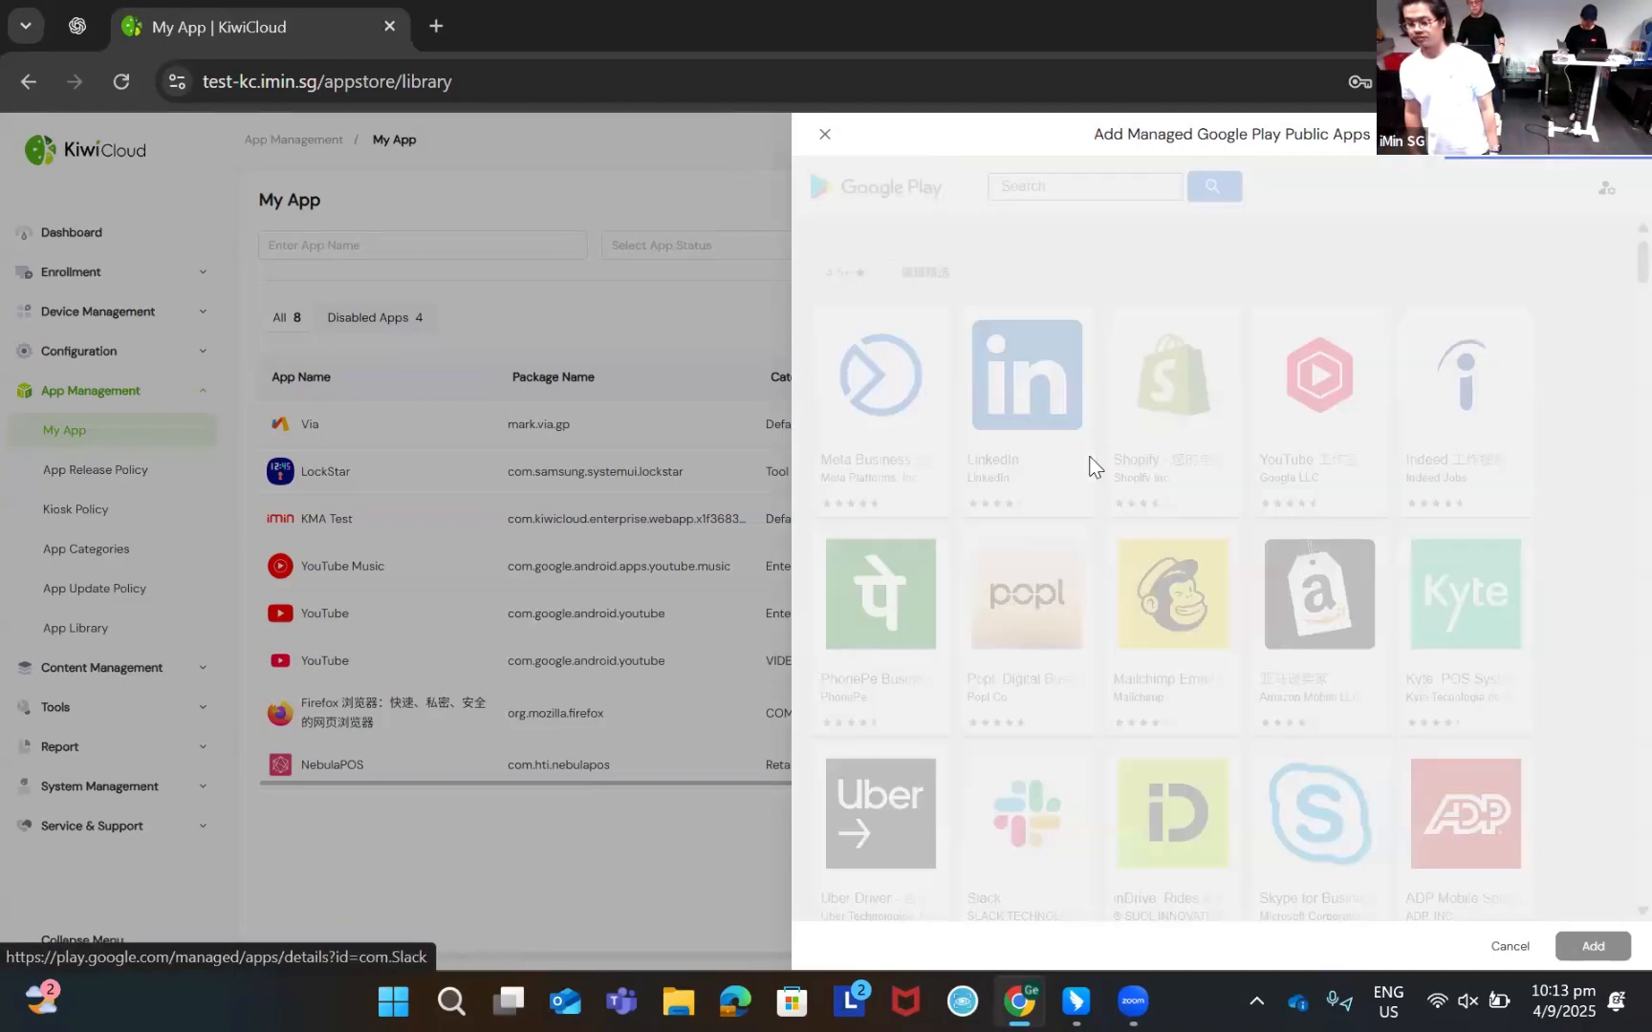
{"action": "left_click", "coordinate": [1486, 421]}
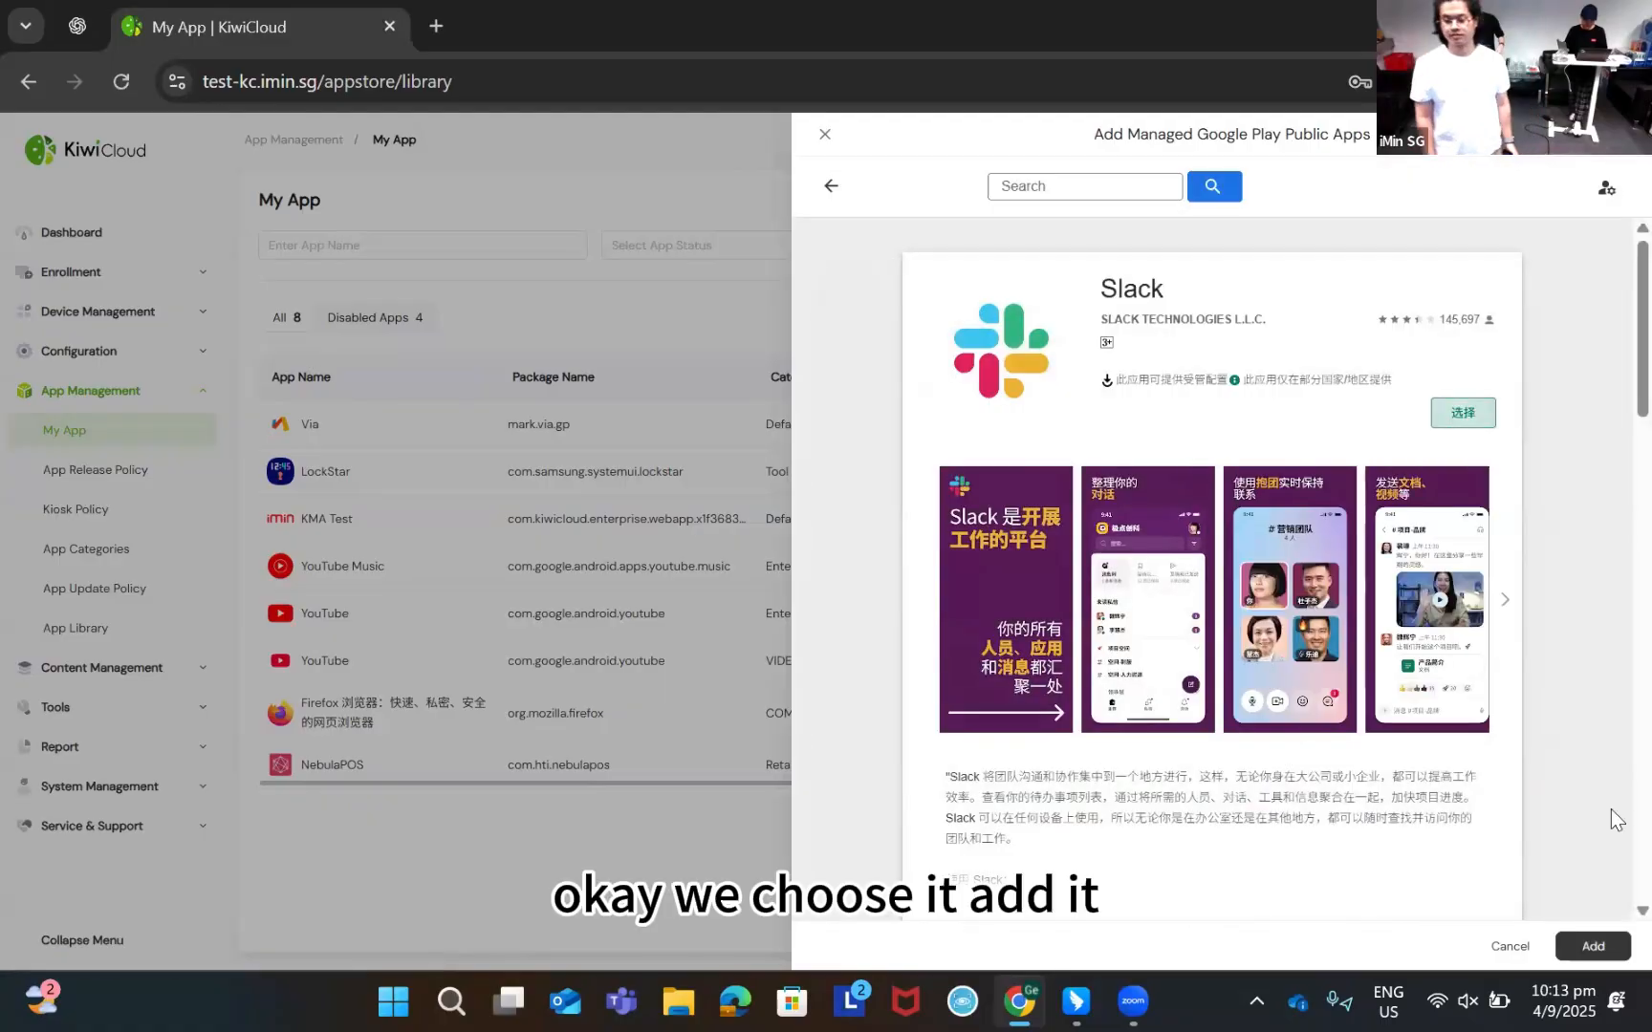
{"action": "left_click", "coordinate": [1606, 944]}
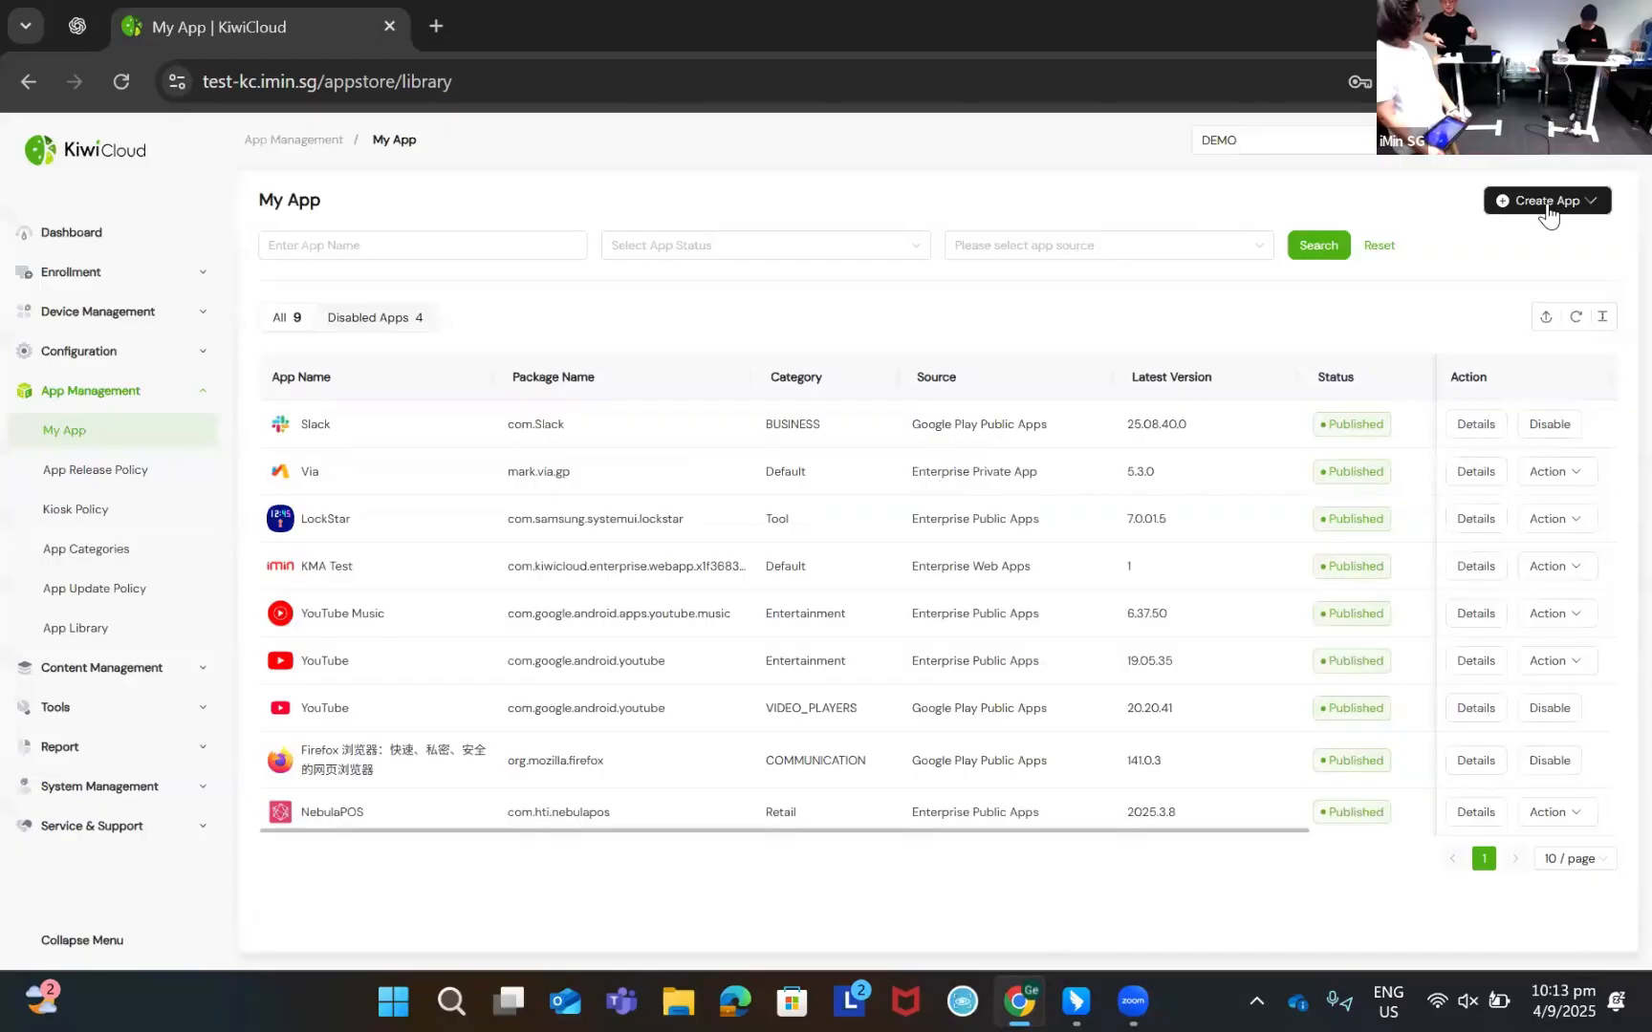
{"action": "left_click", "coordinate": [1547, 201]}
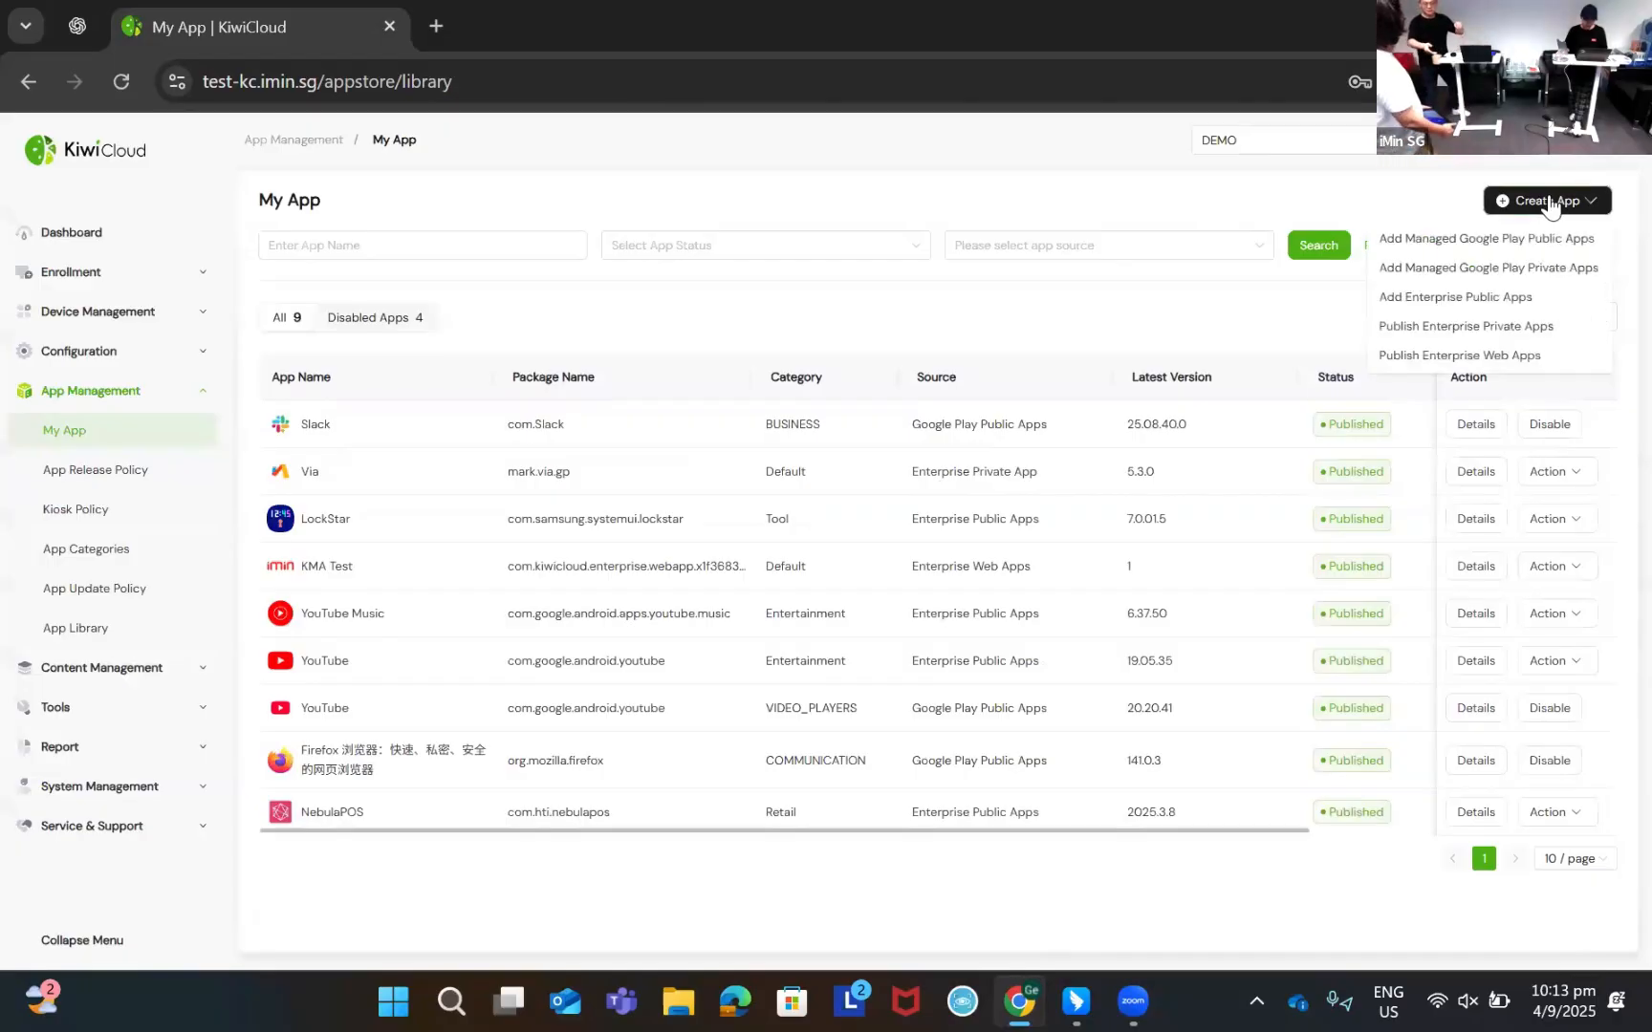
Search managed Google Play for 'anydesk custom' and add AnyDesk Remote Desktop to My App
{"action": "left_click", "coordinate": [1481, 234]}
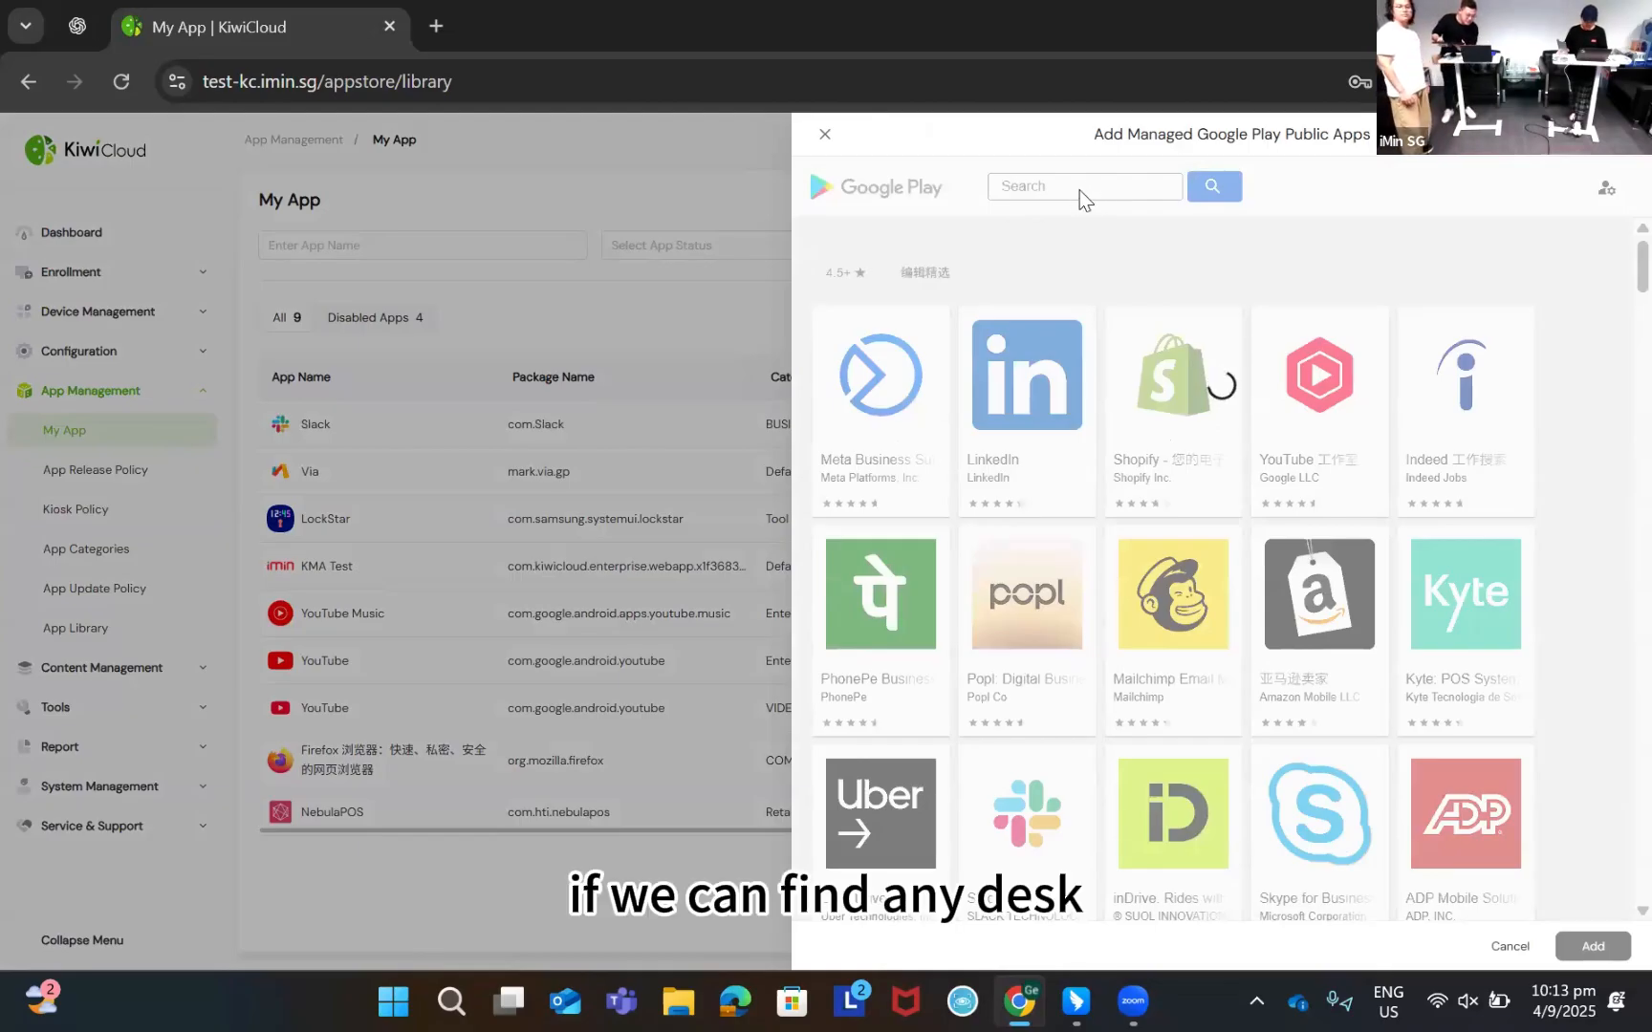
{"action": "left_click", "coordinate": [1083, 185]}
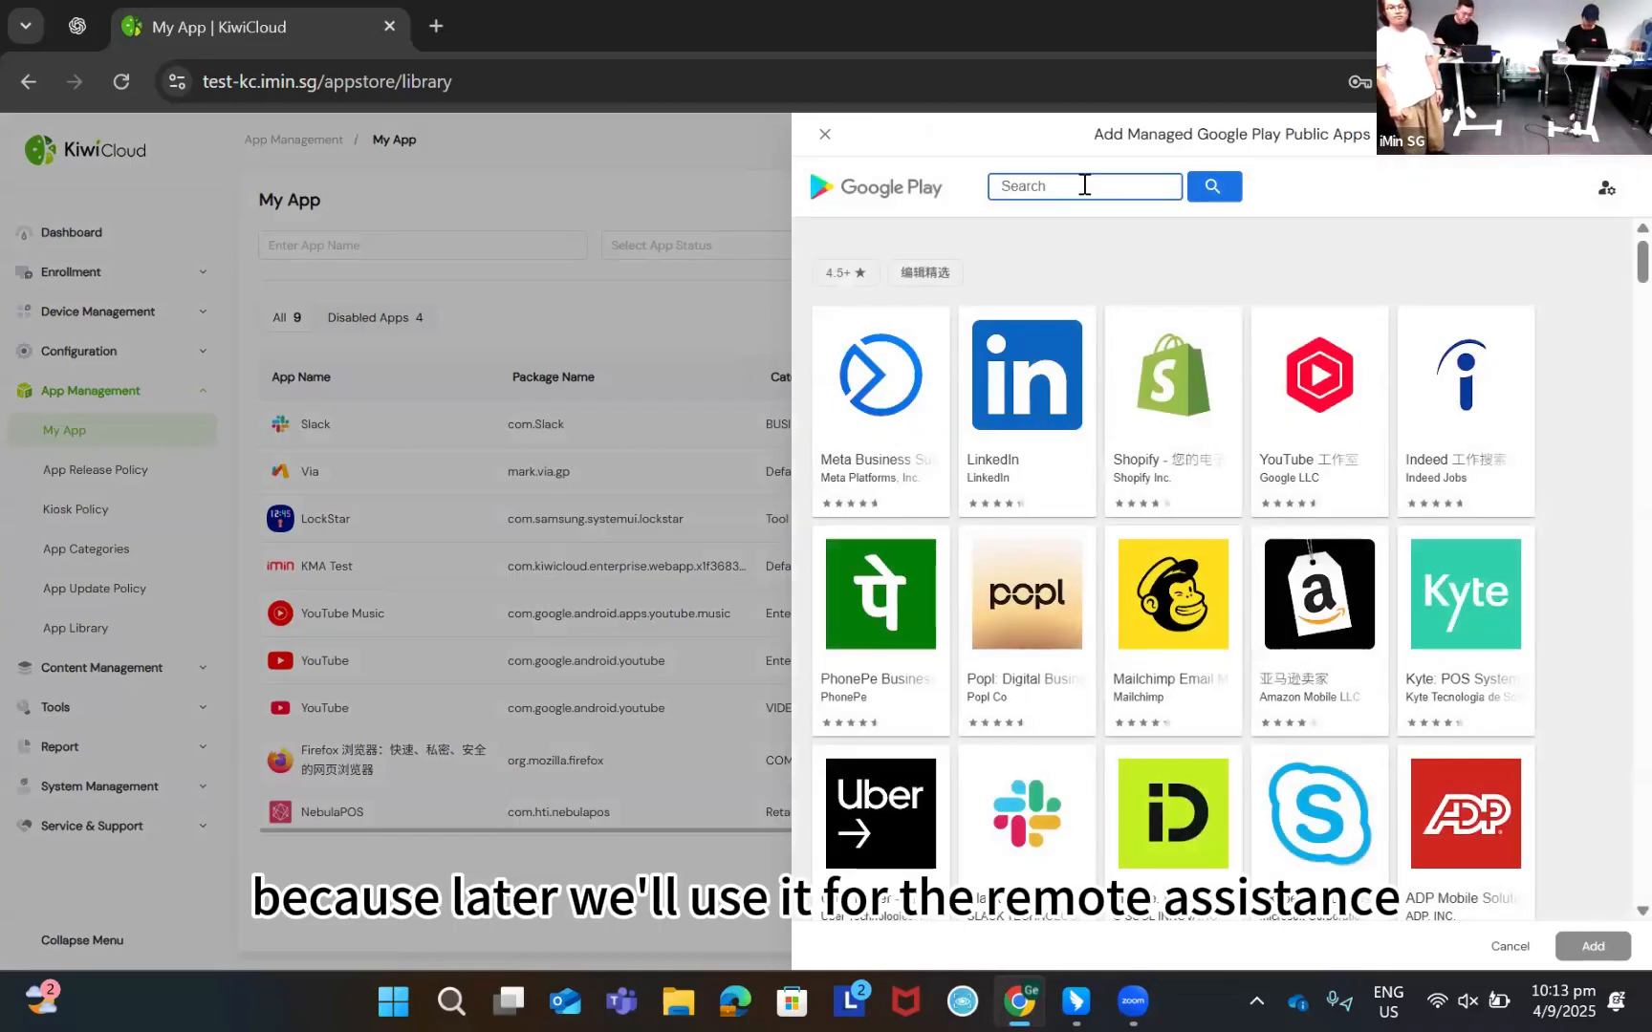
{"action": "type", "text": "anydesk"}
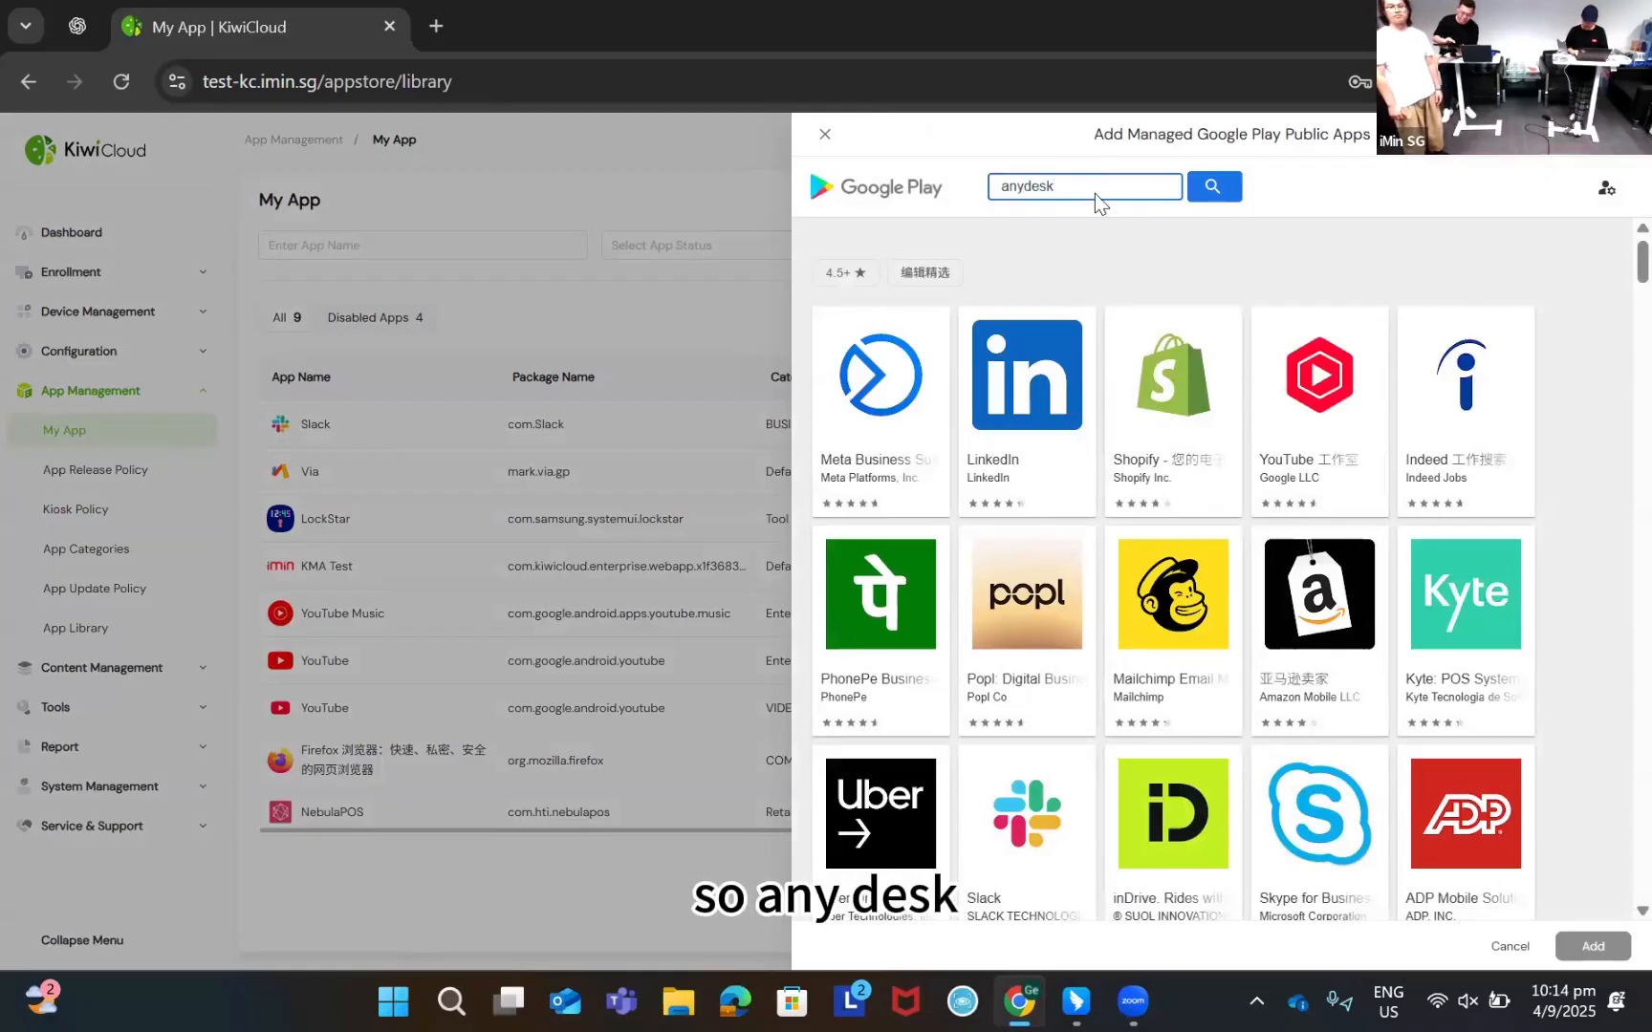
{"action": "key", "text": "Return"}
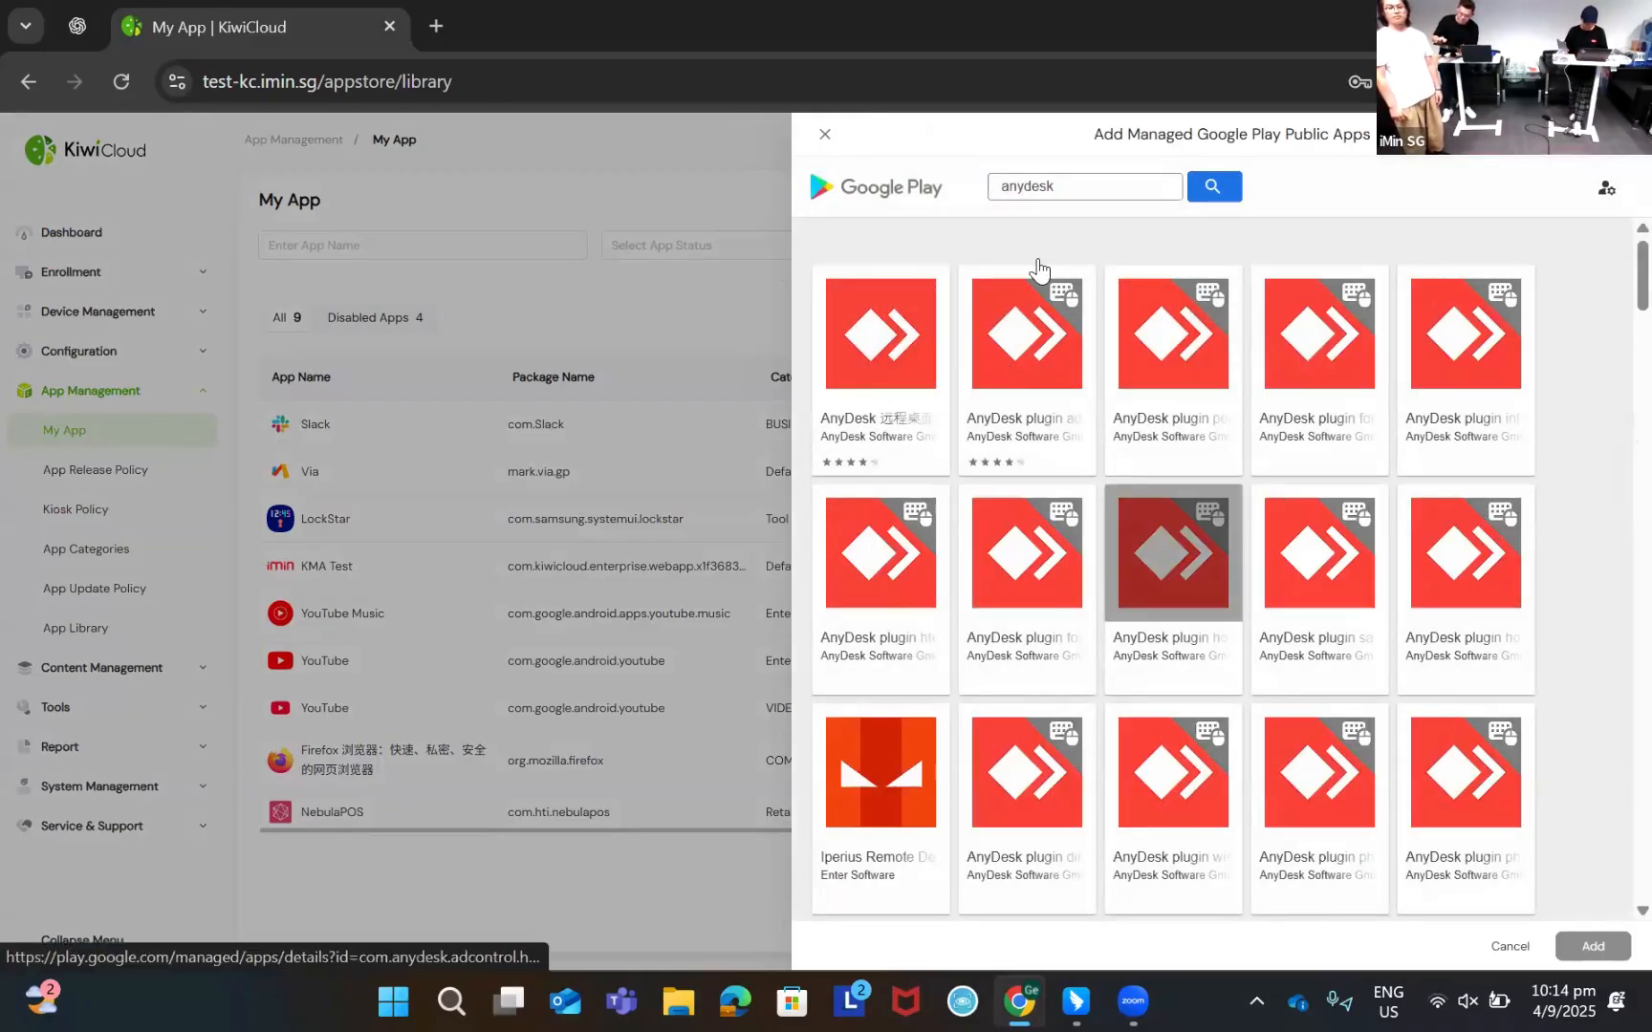
{"action": "left_click", "coordinate": [1077, 187]}
{"action": "type", "text": "cus"}
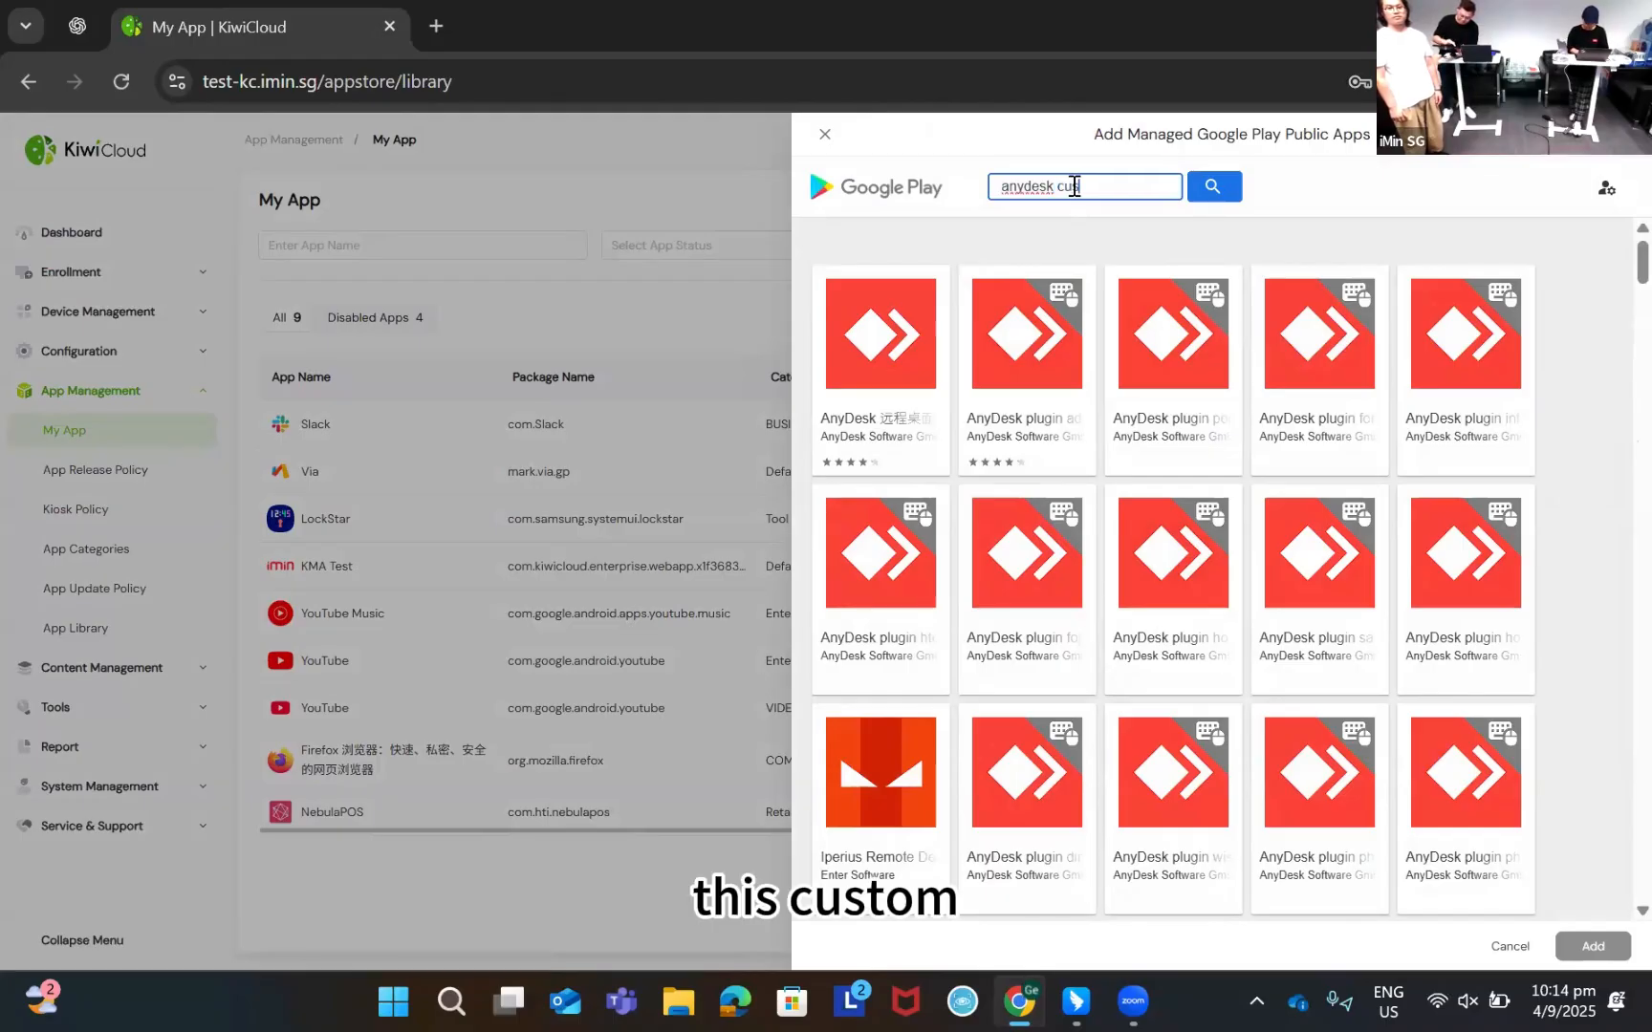
{"action": "type", "text": "tom"}
{"action": "key", "text": "Return"}
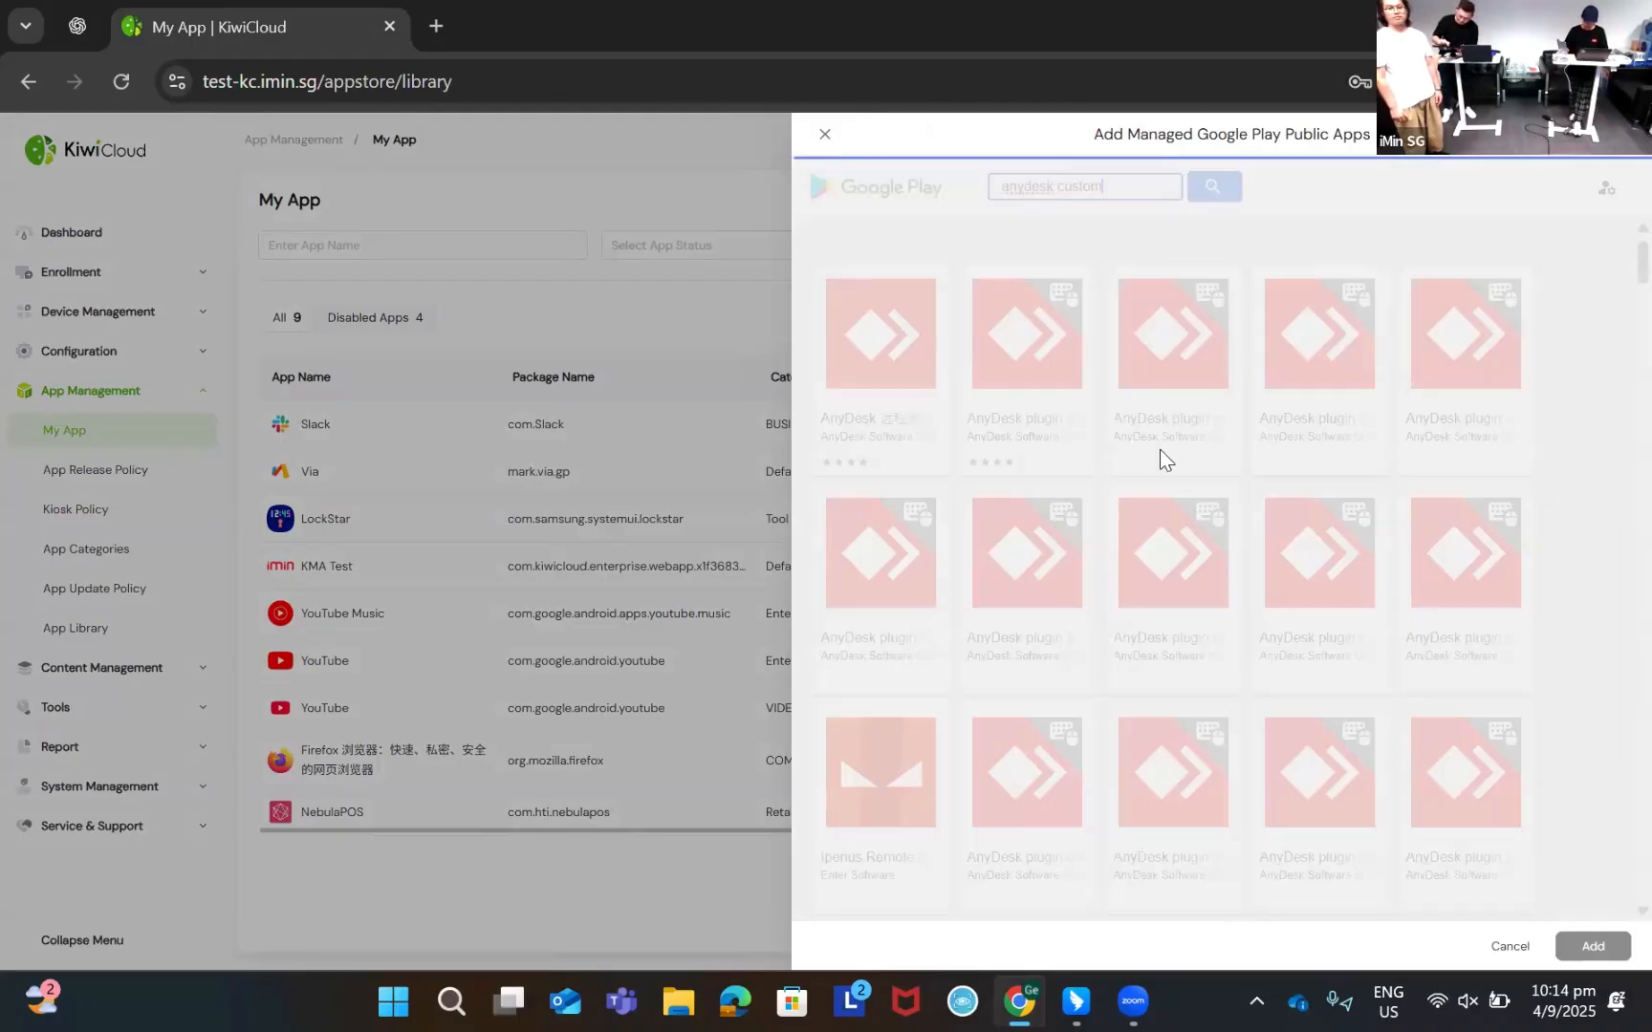
{"action": "left_click", "coordinate": [884, 394]}
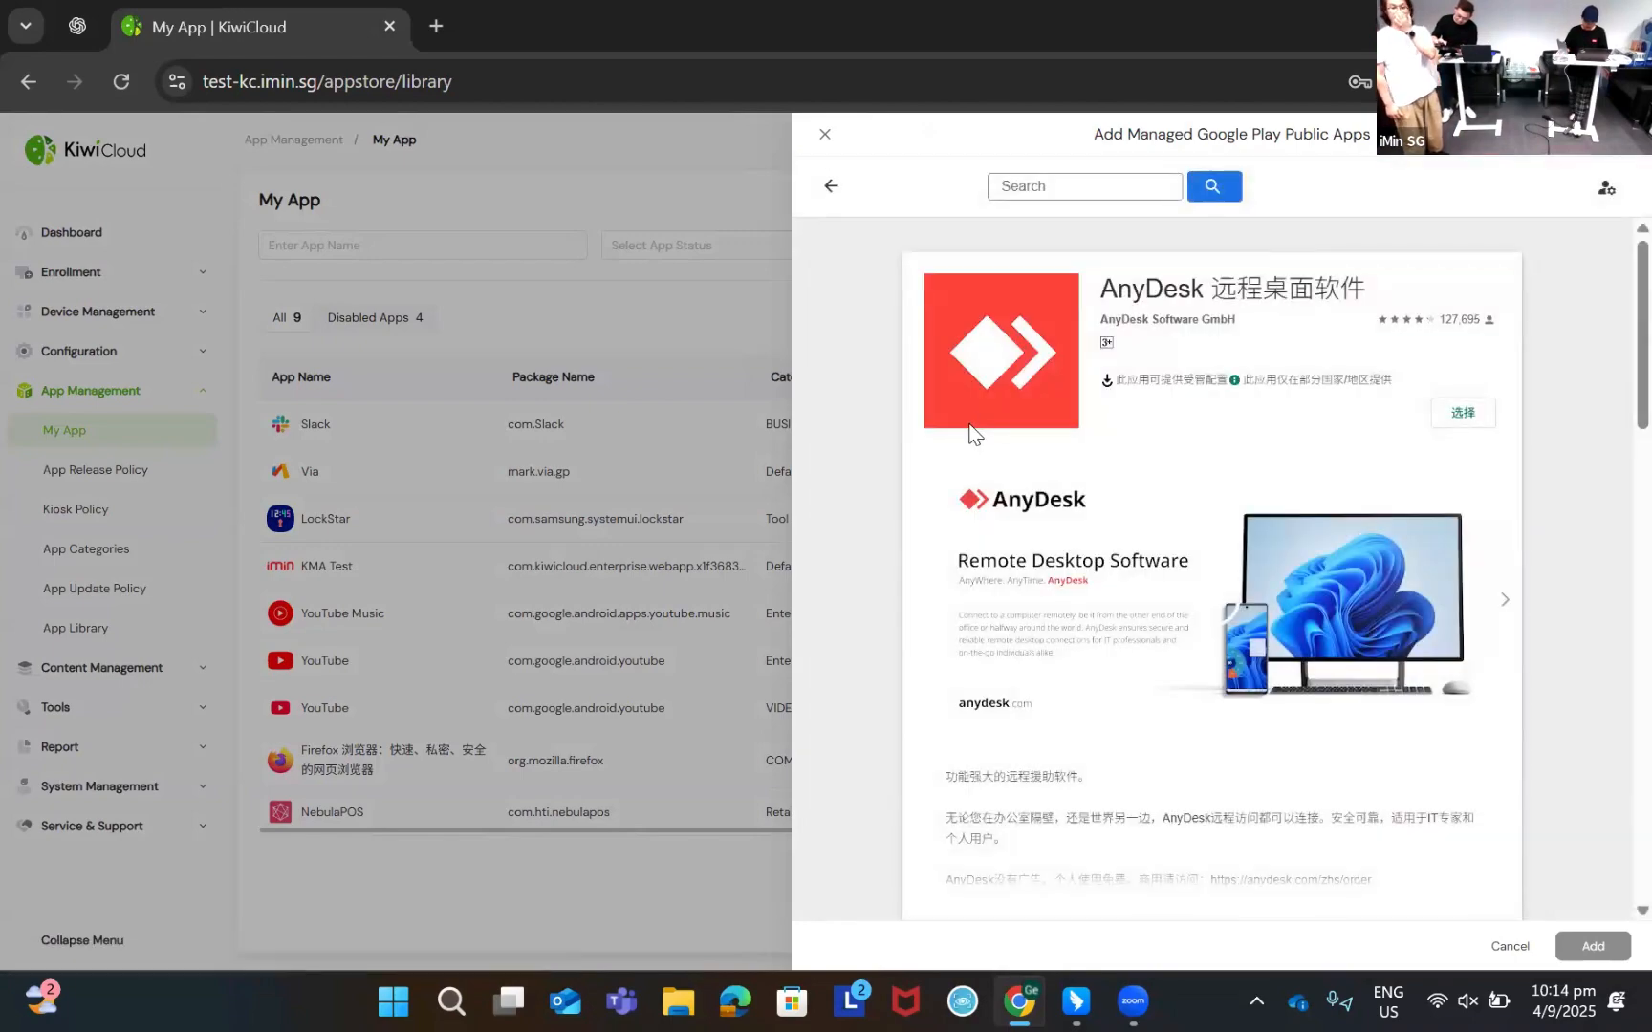
{"action": "left_click", "coordinate": [1462, 413]}
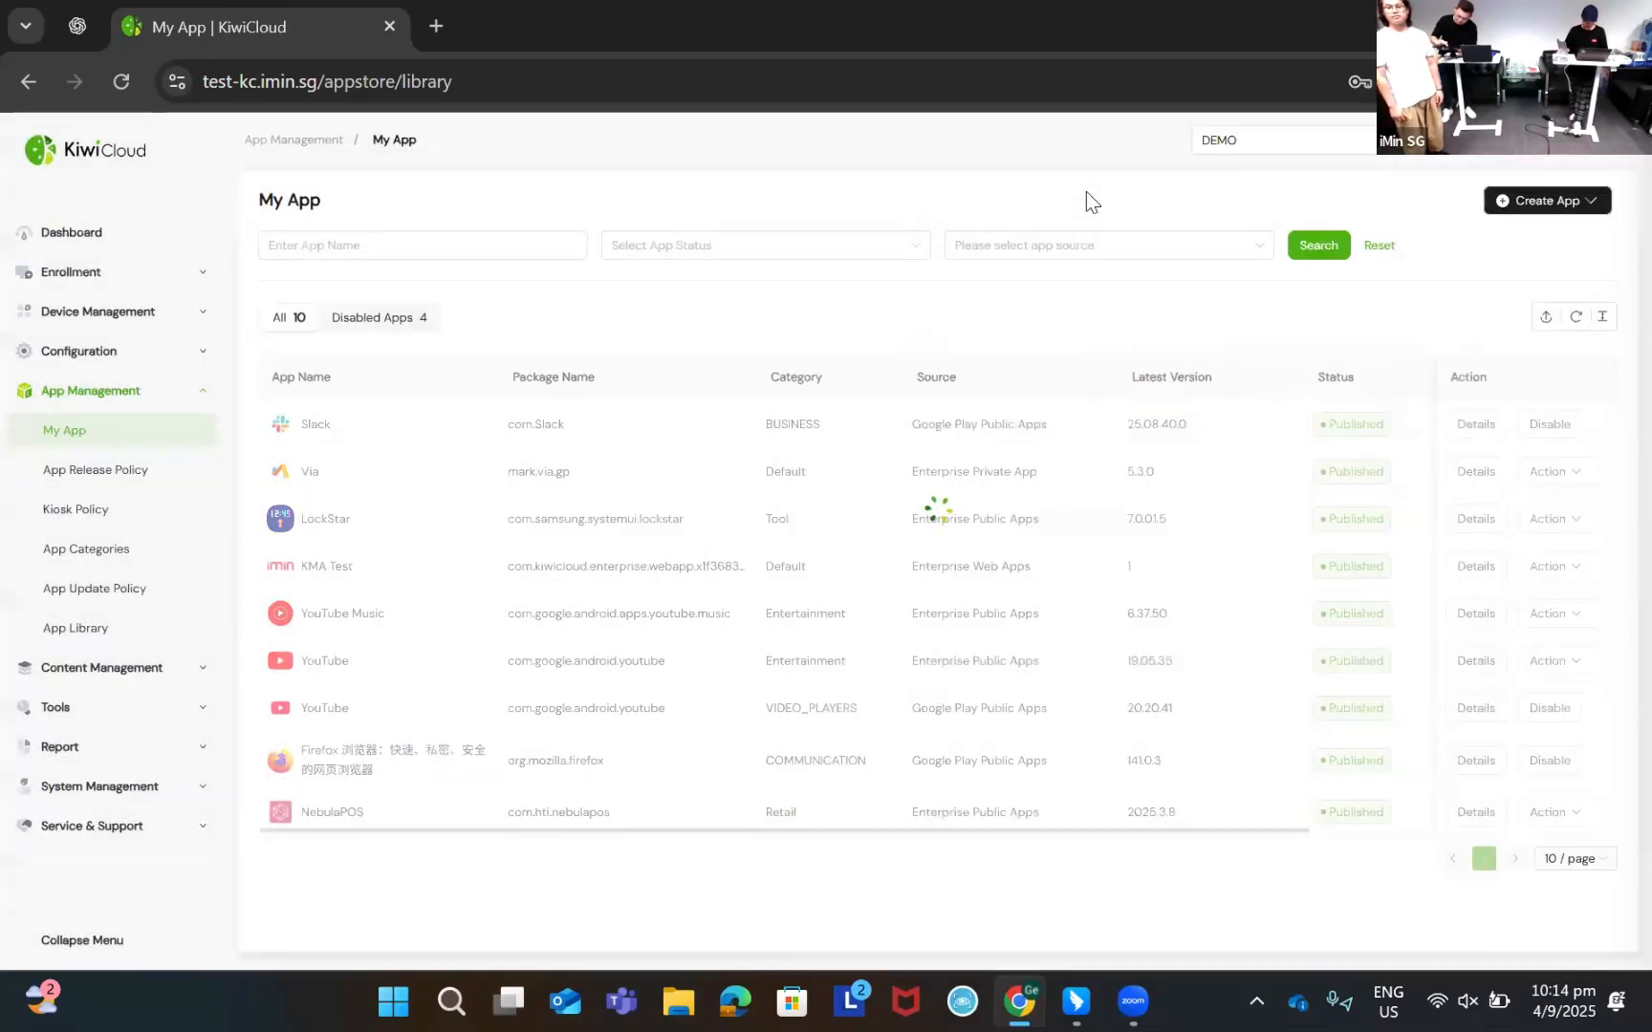
Search managed Google Play for 'anydesk ad1', then select and add AnyDesk plugin ad1
{"action": "left_click", "coordinate": [1546, 201]}
{"action": "left_click", "coordinate": [1524, 239]}
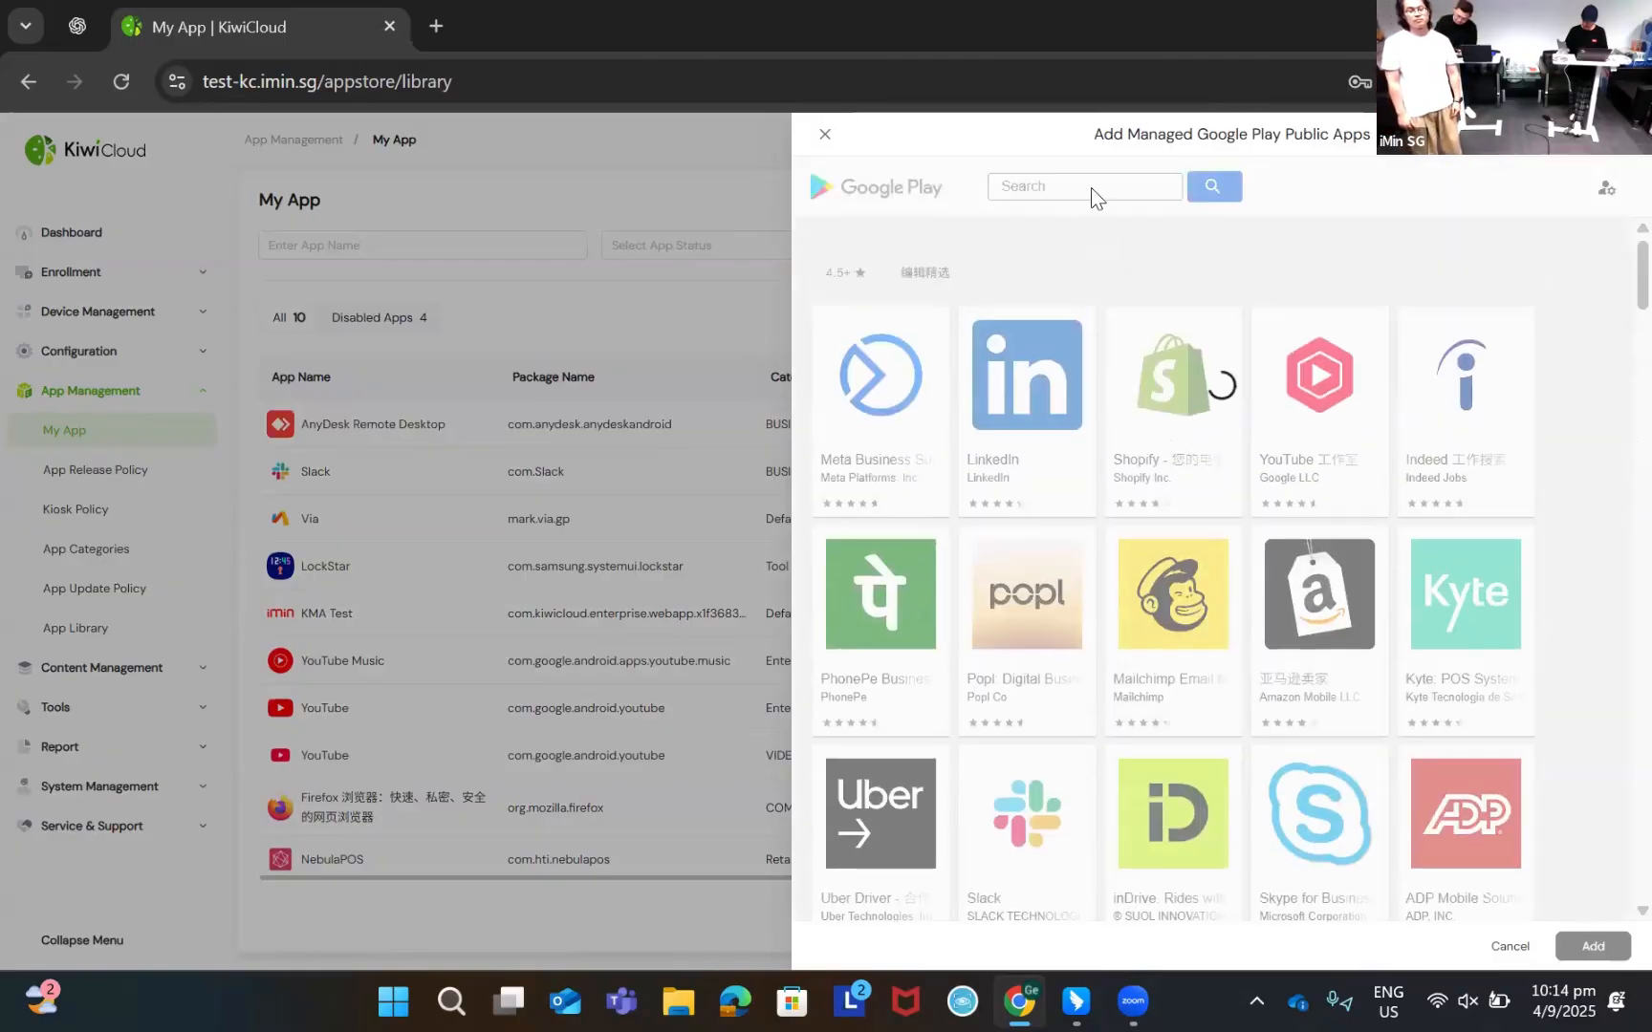
{"action": "left_click", "coordinate": [1090, 187]}
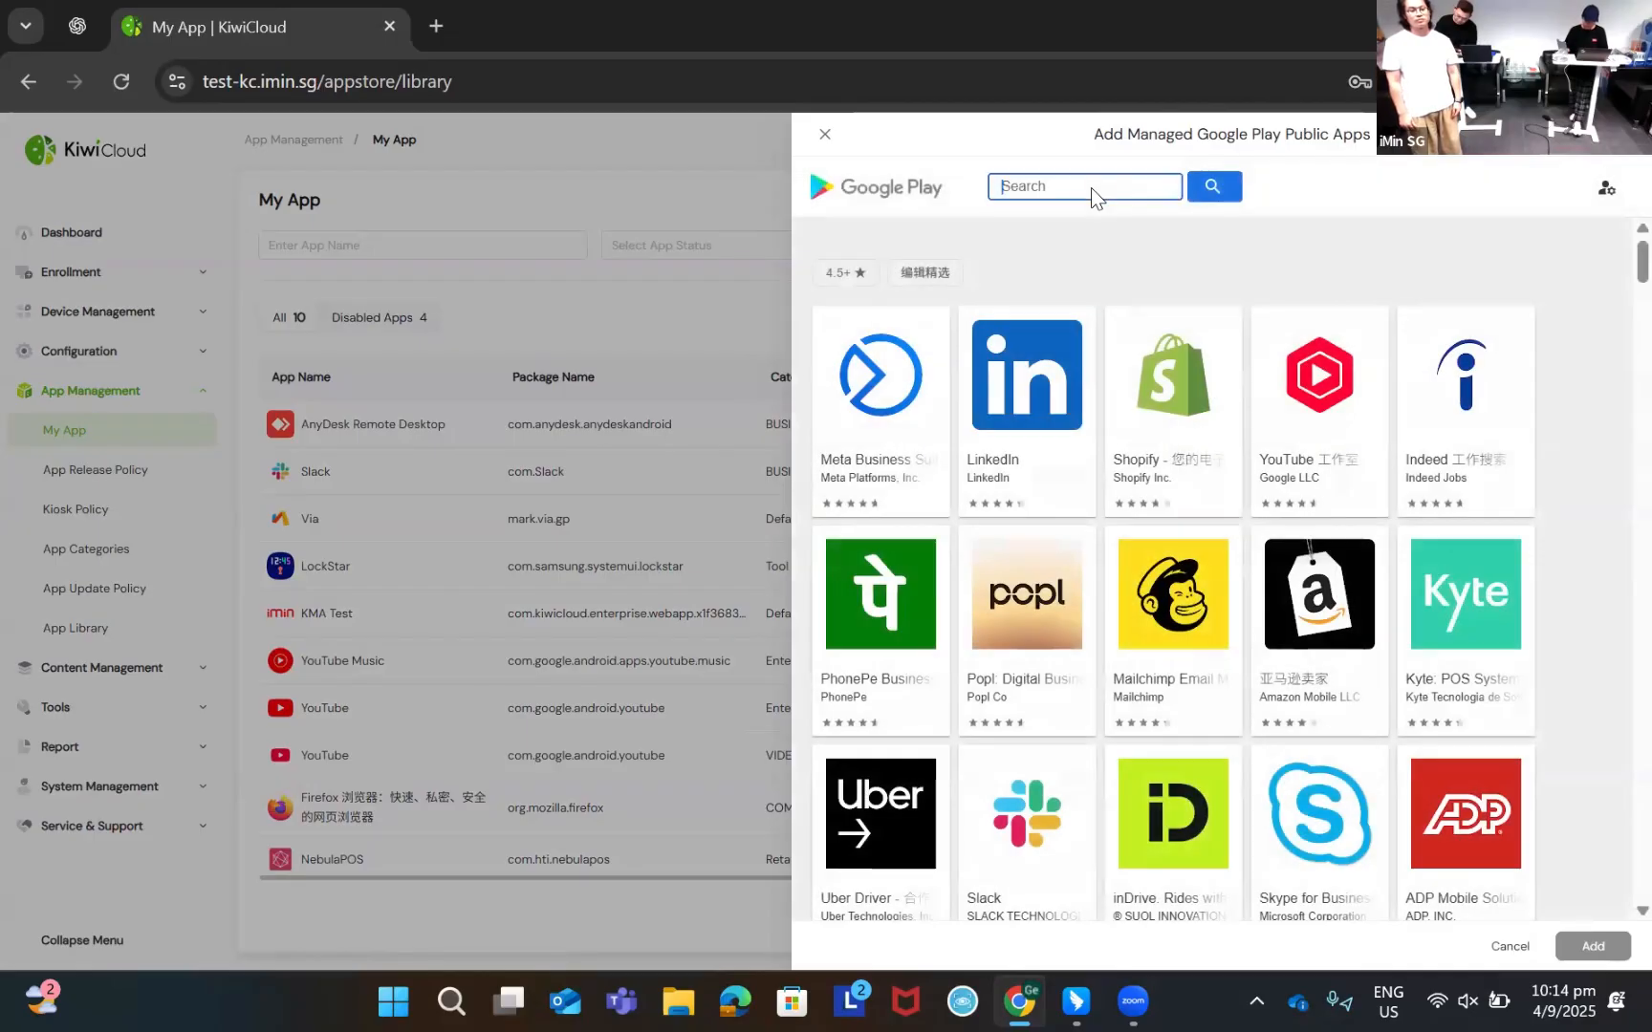
{"action": "type", "text": "anydesk ad1"}
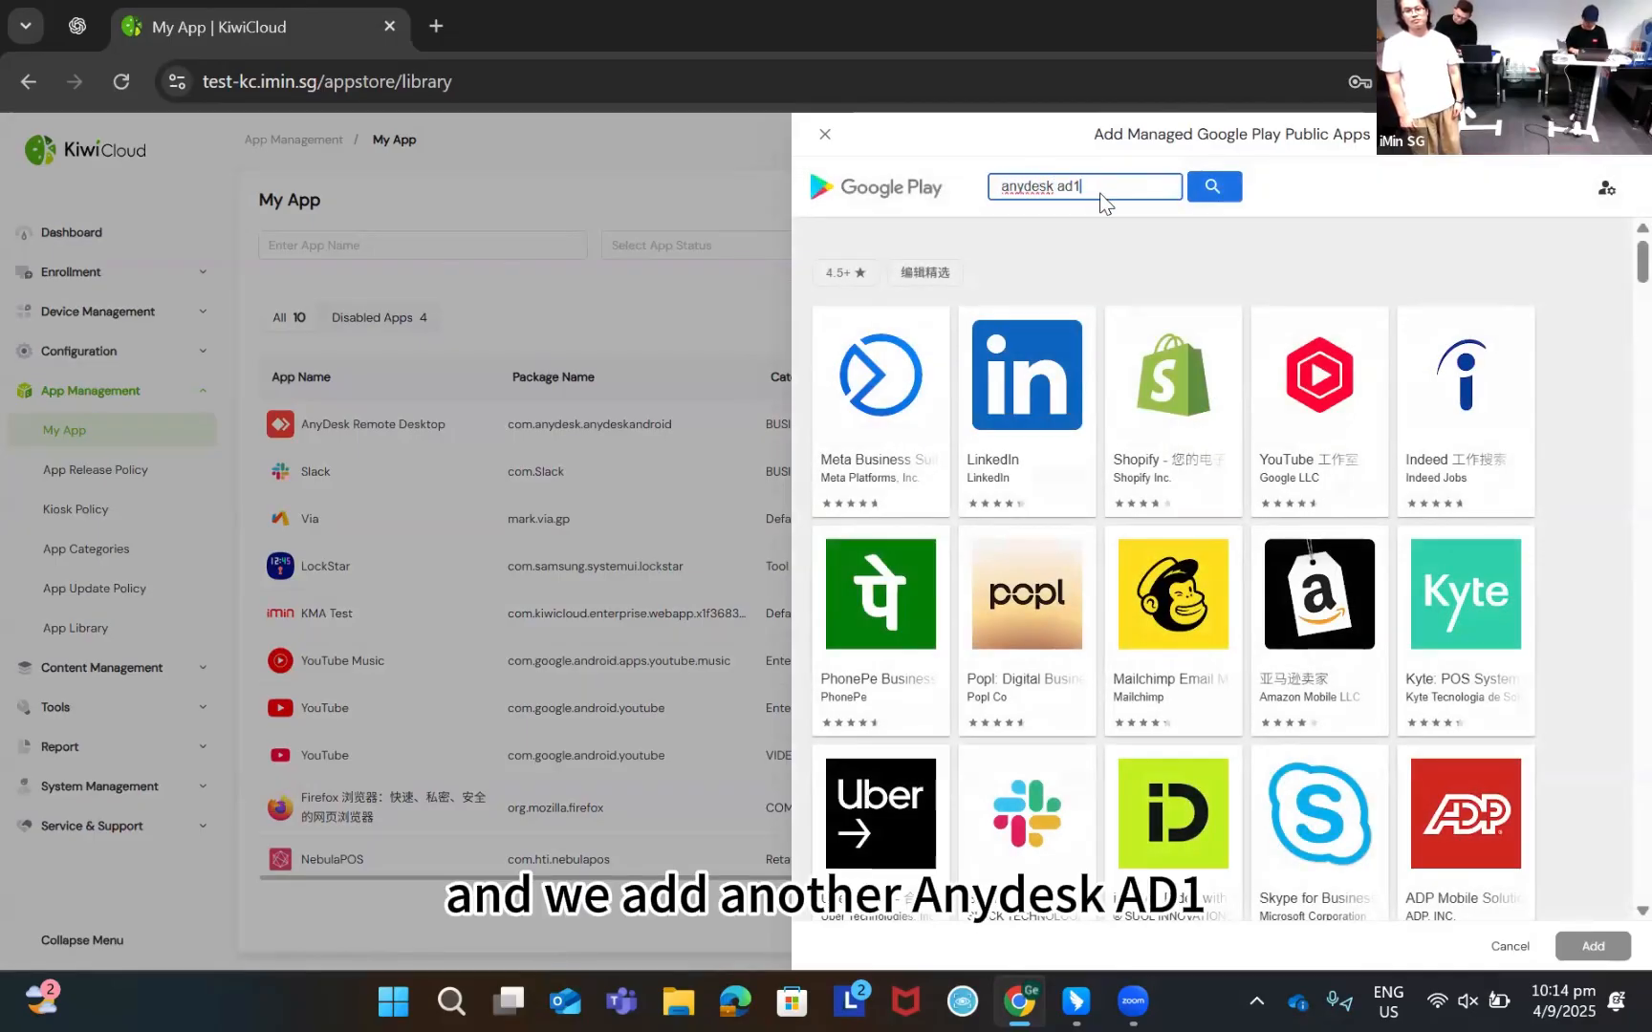
{"action": "key", "text": "Return"}
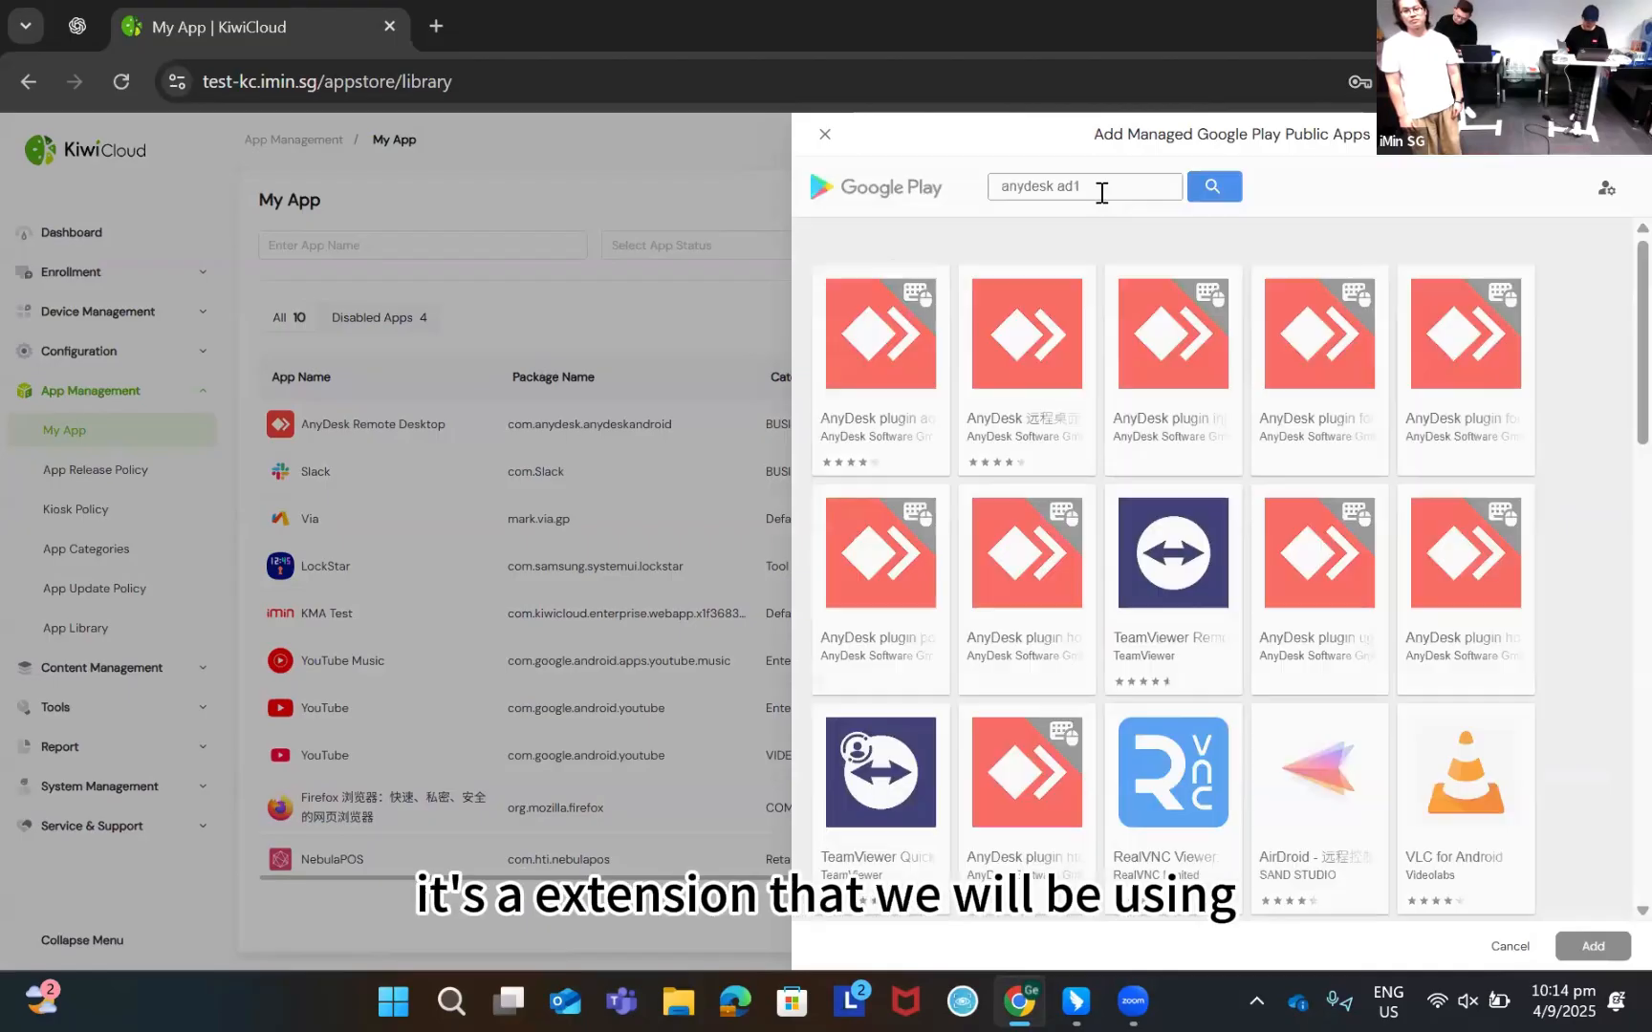
{"action": "left_click", "coordinate": [903, 438]}
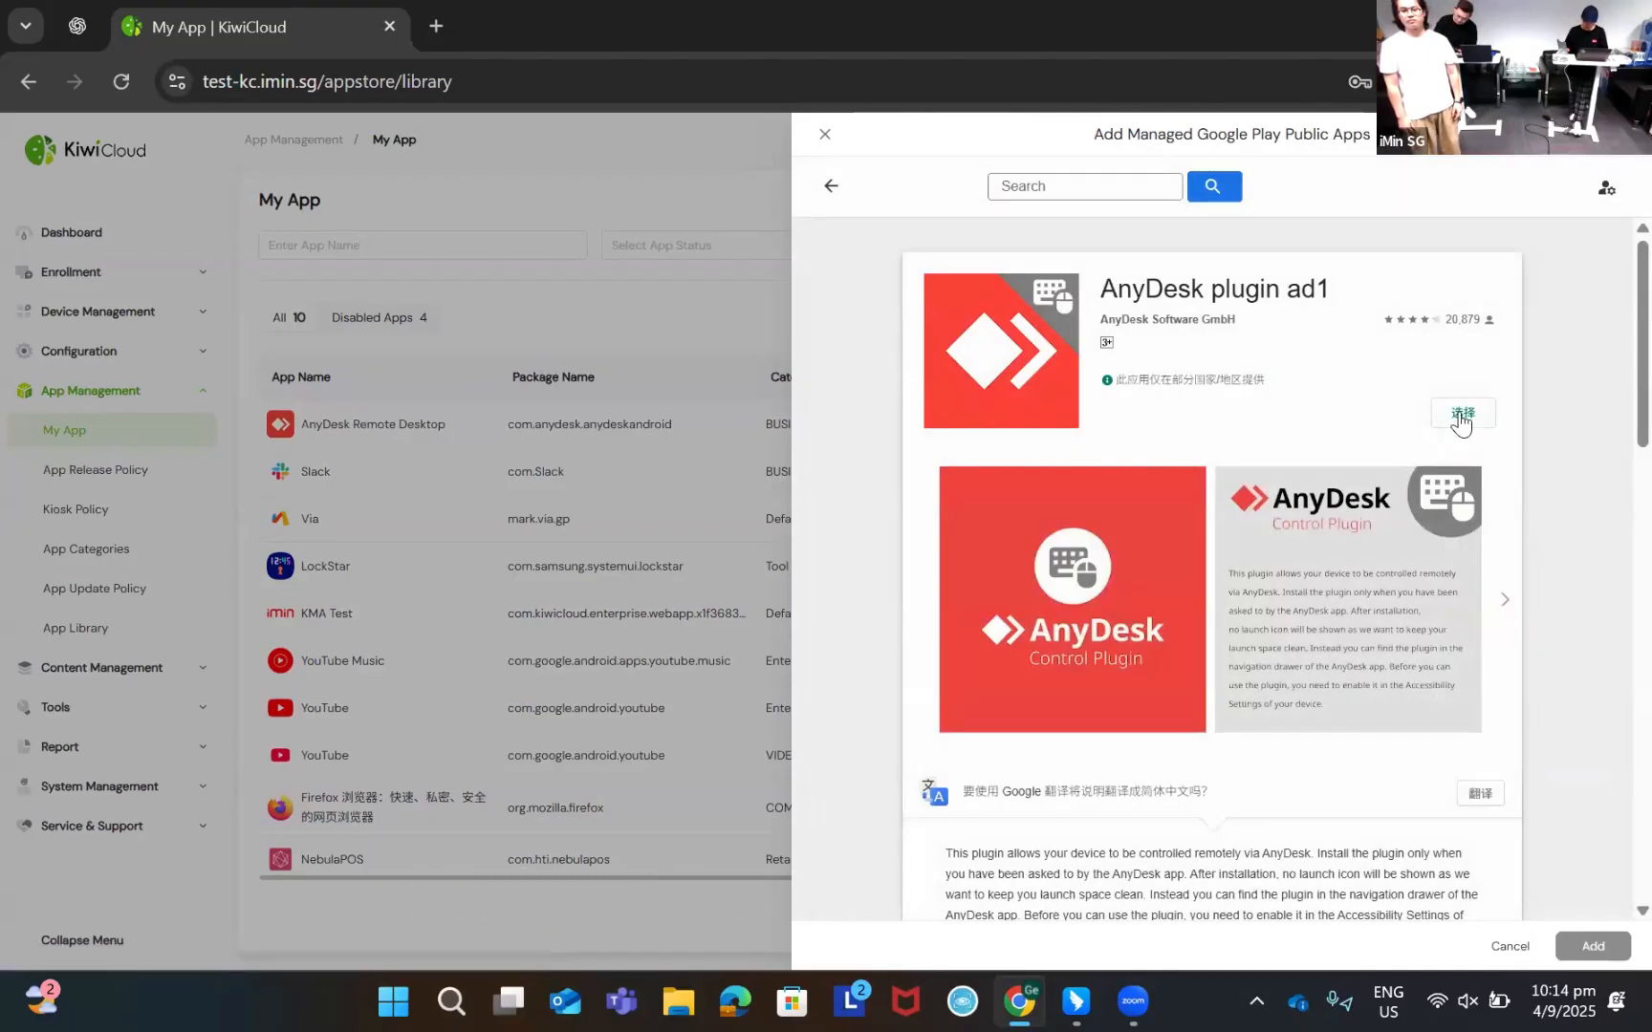
{"action": "left_click", "coordinate": [1460, 417]}
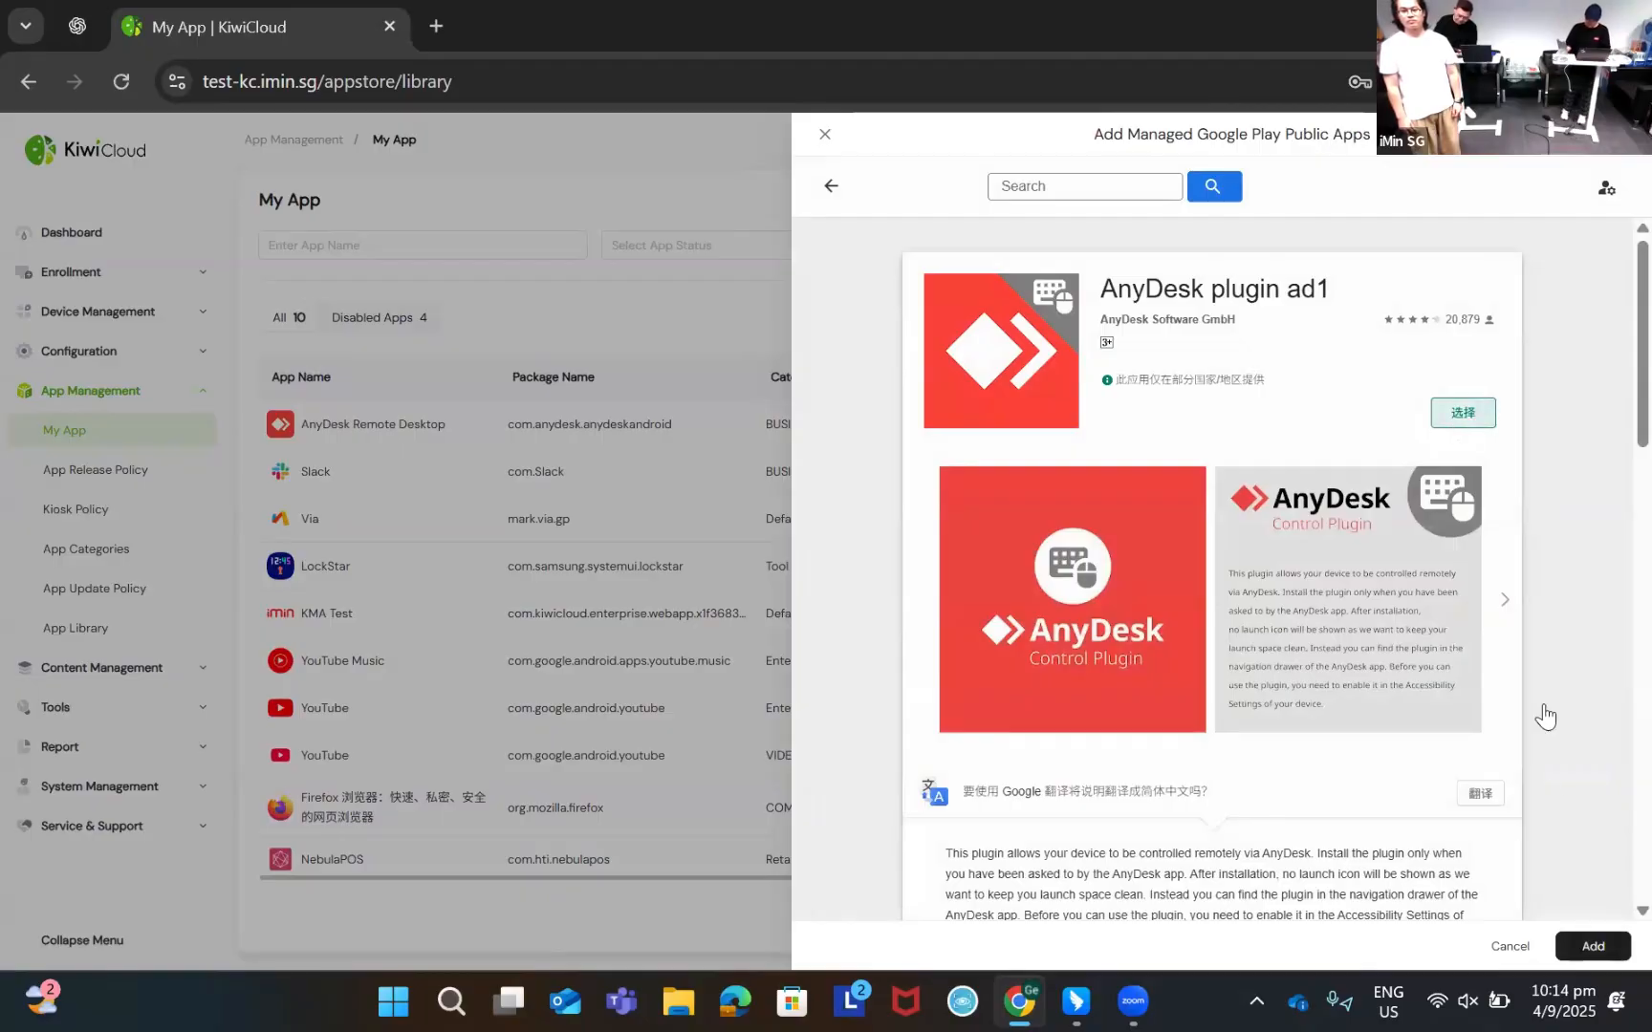
{"action": "left_click", "coordinate": [1590, 946]}
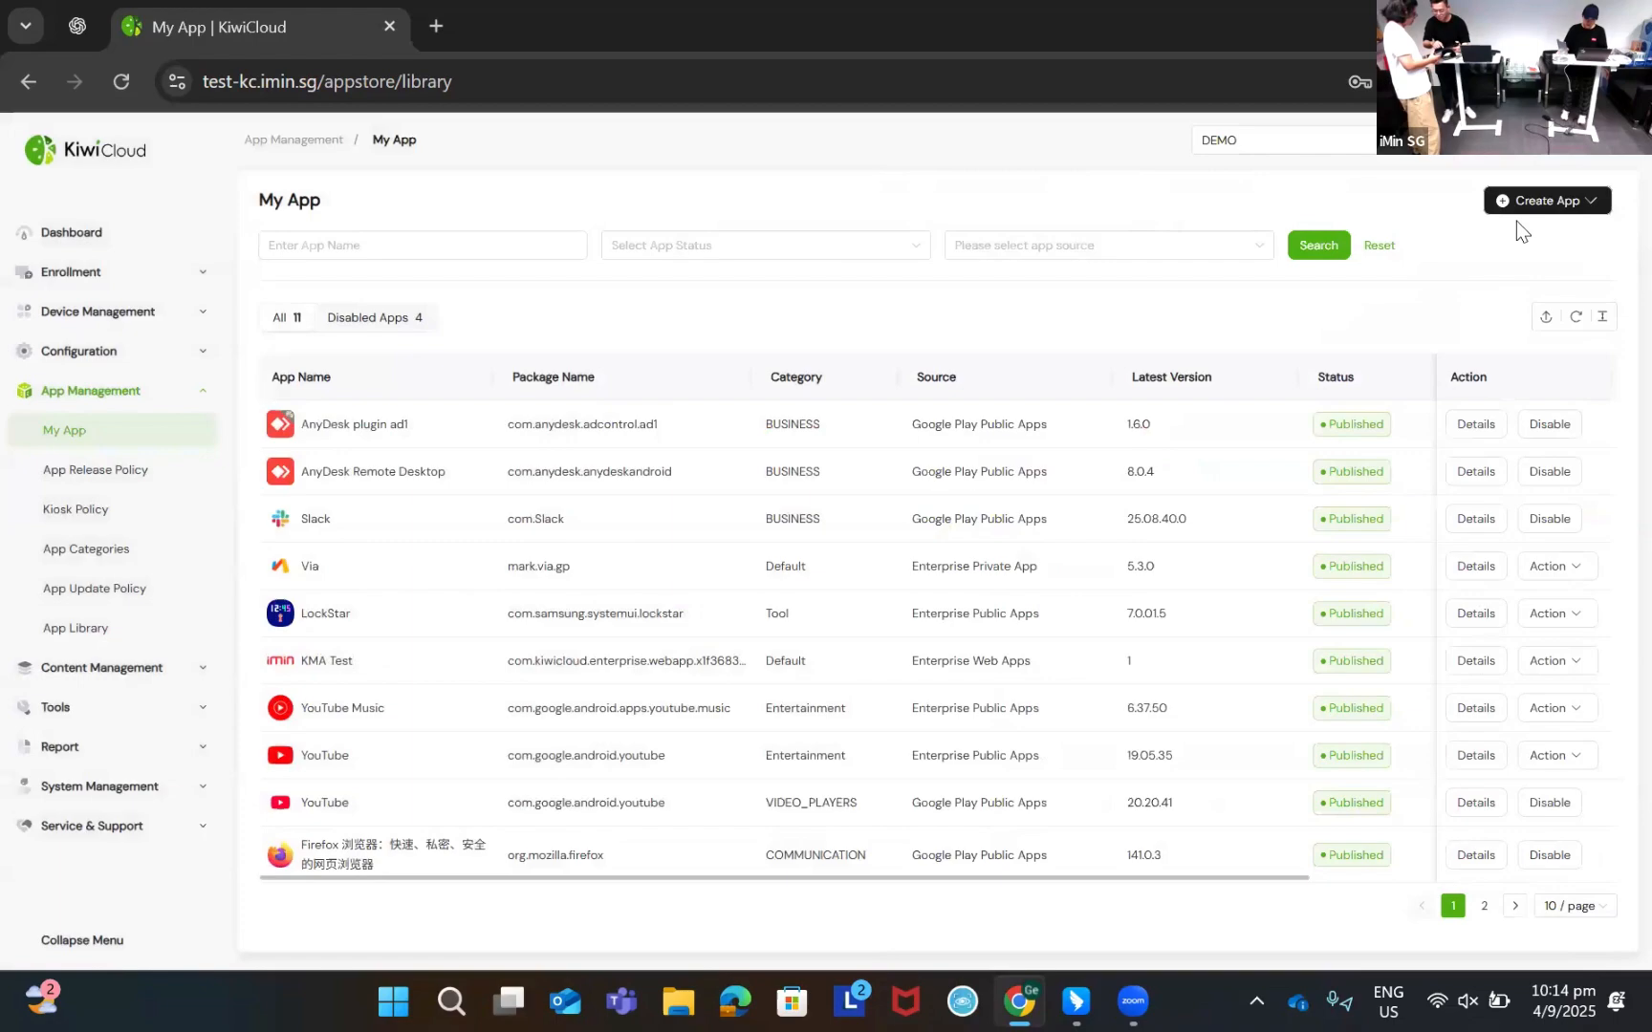
Start adding a managed Google Play private app, continuing with Private App as the type
{"action": "mouse_move", "coordinate": [1520, 203]}
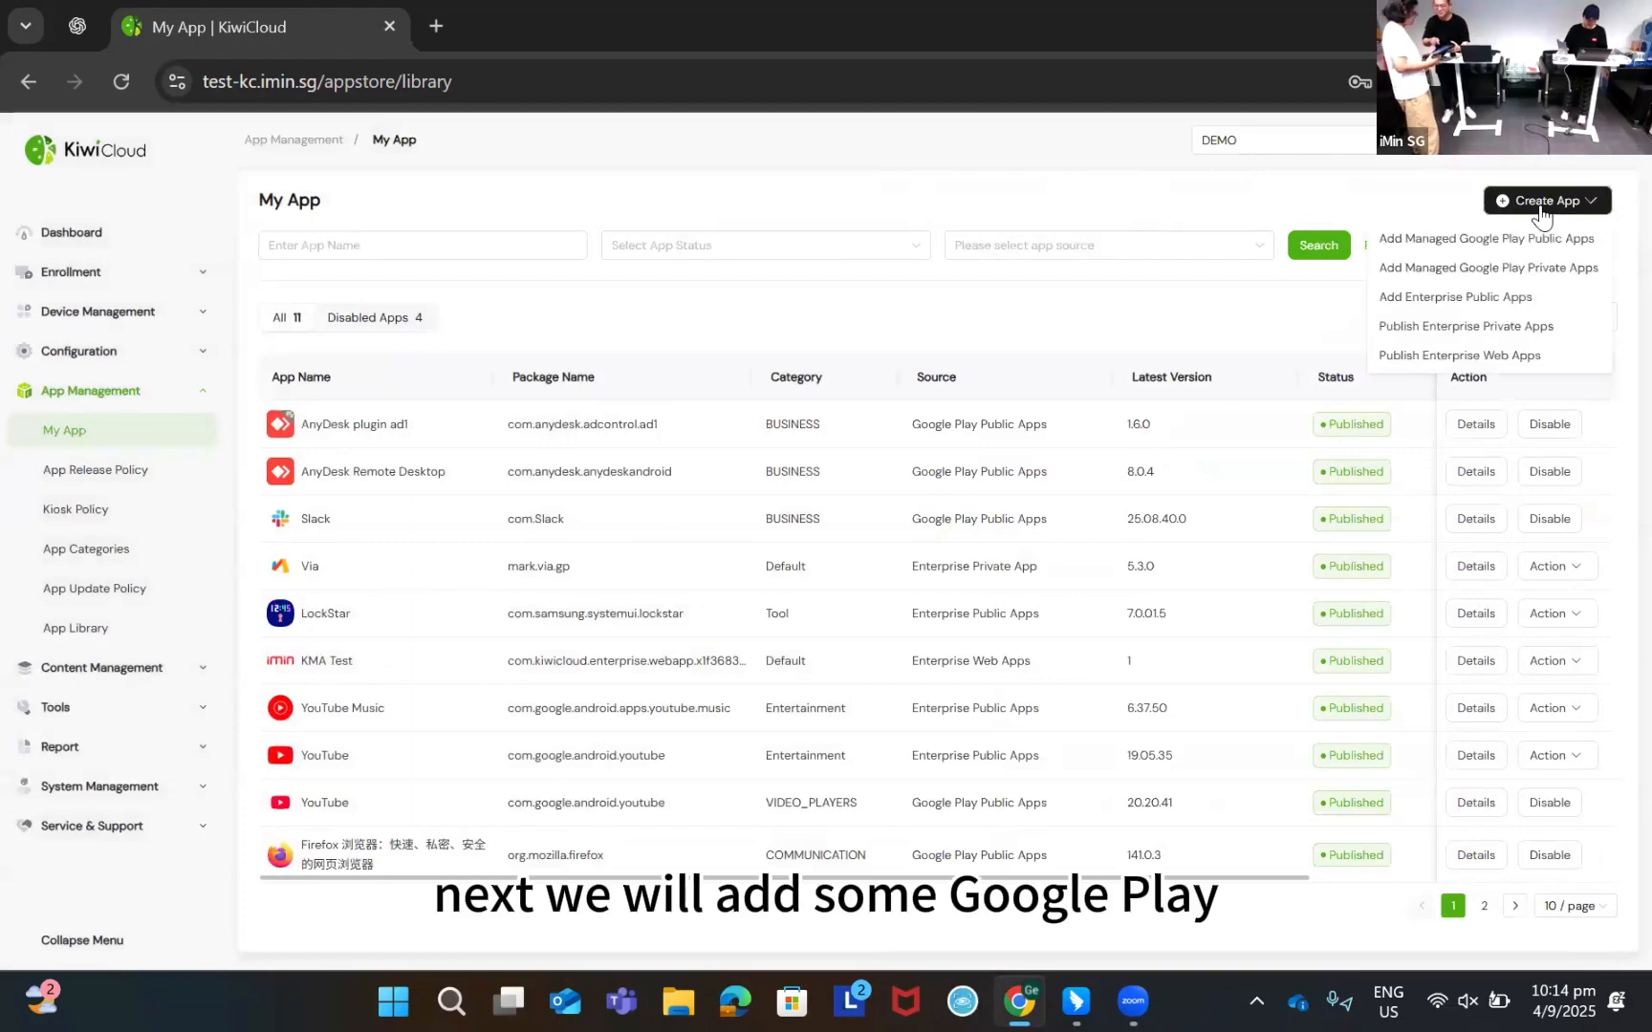
{"action": "left_click", "coordinate": [1508, 270]}
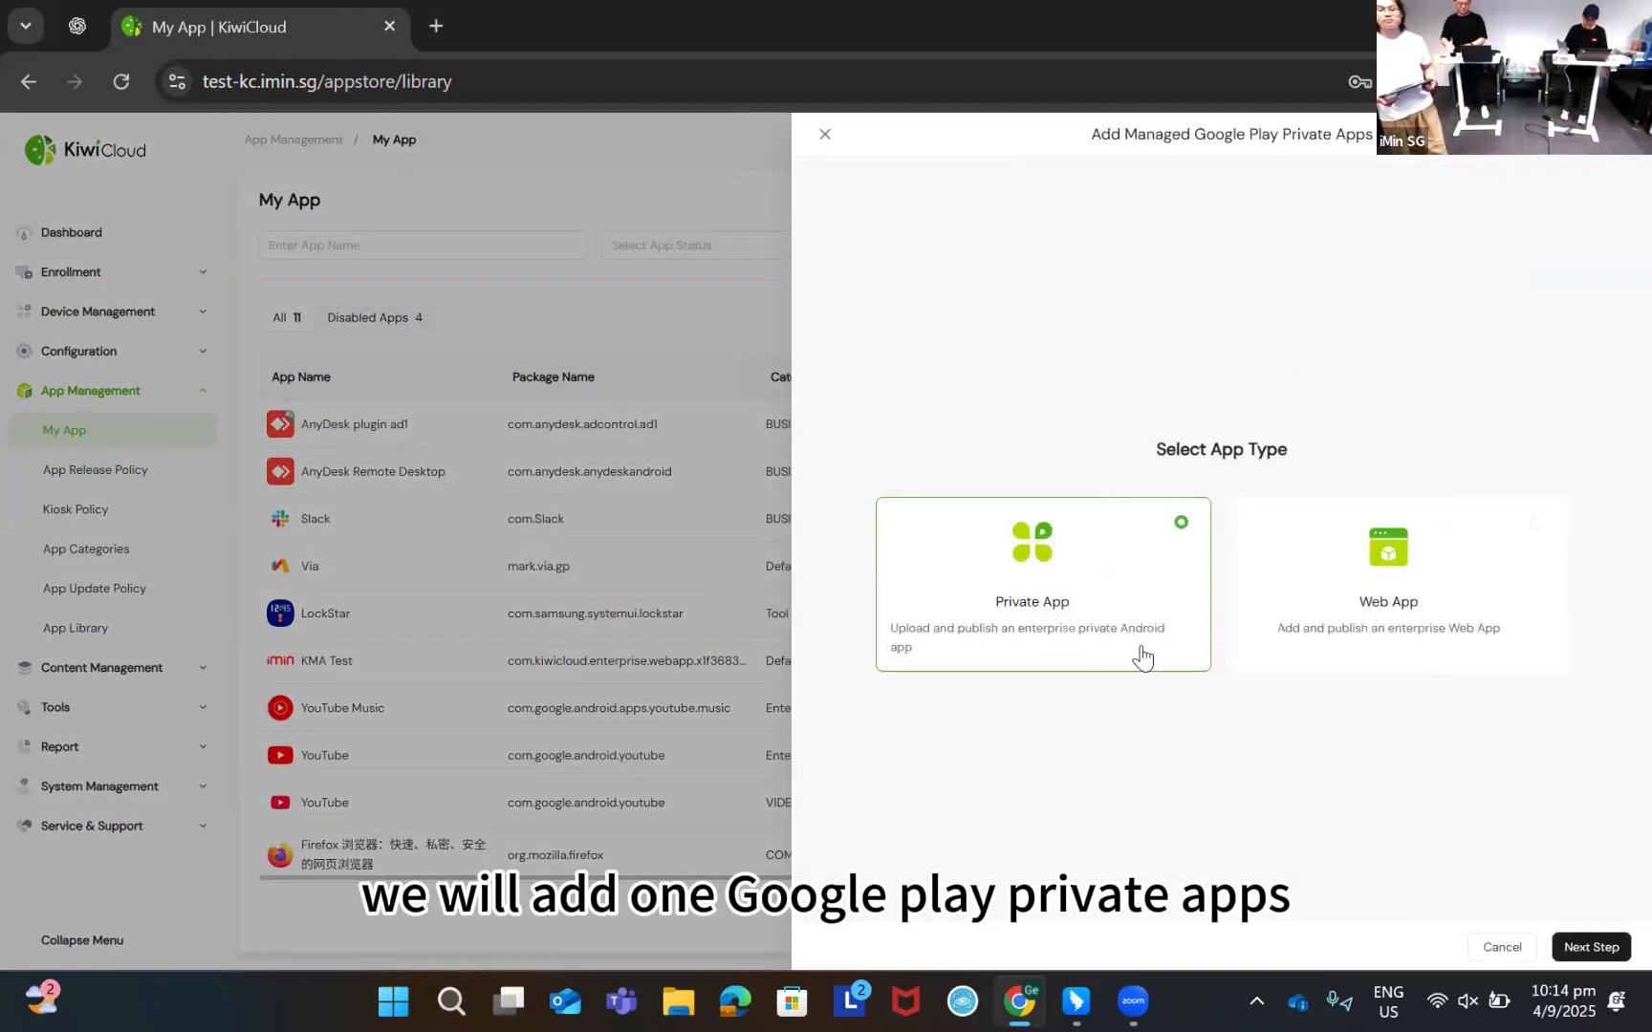
{"action": "left_click", "coordinate": [1589, 947]}
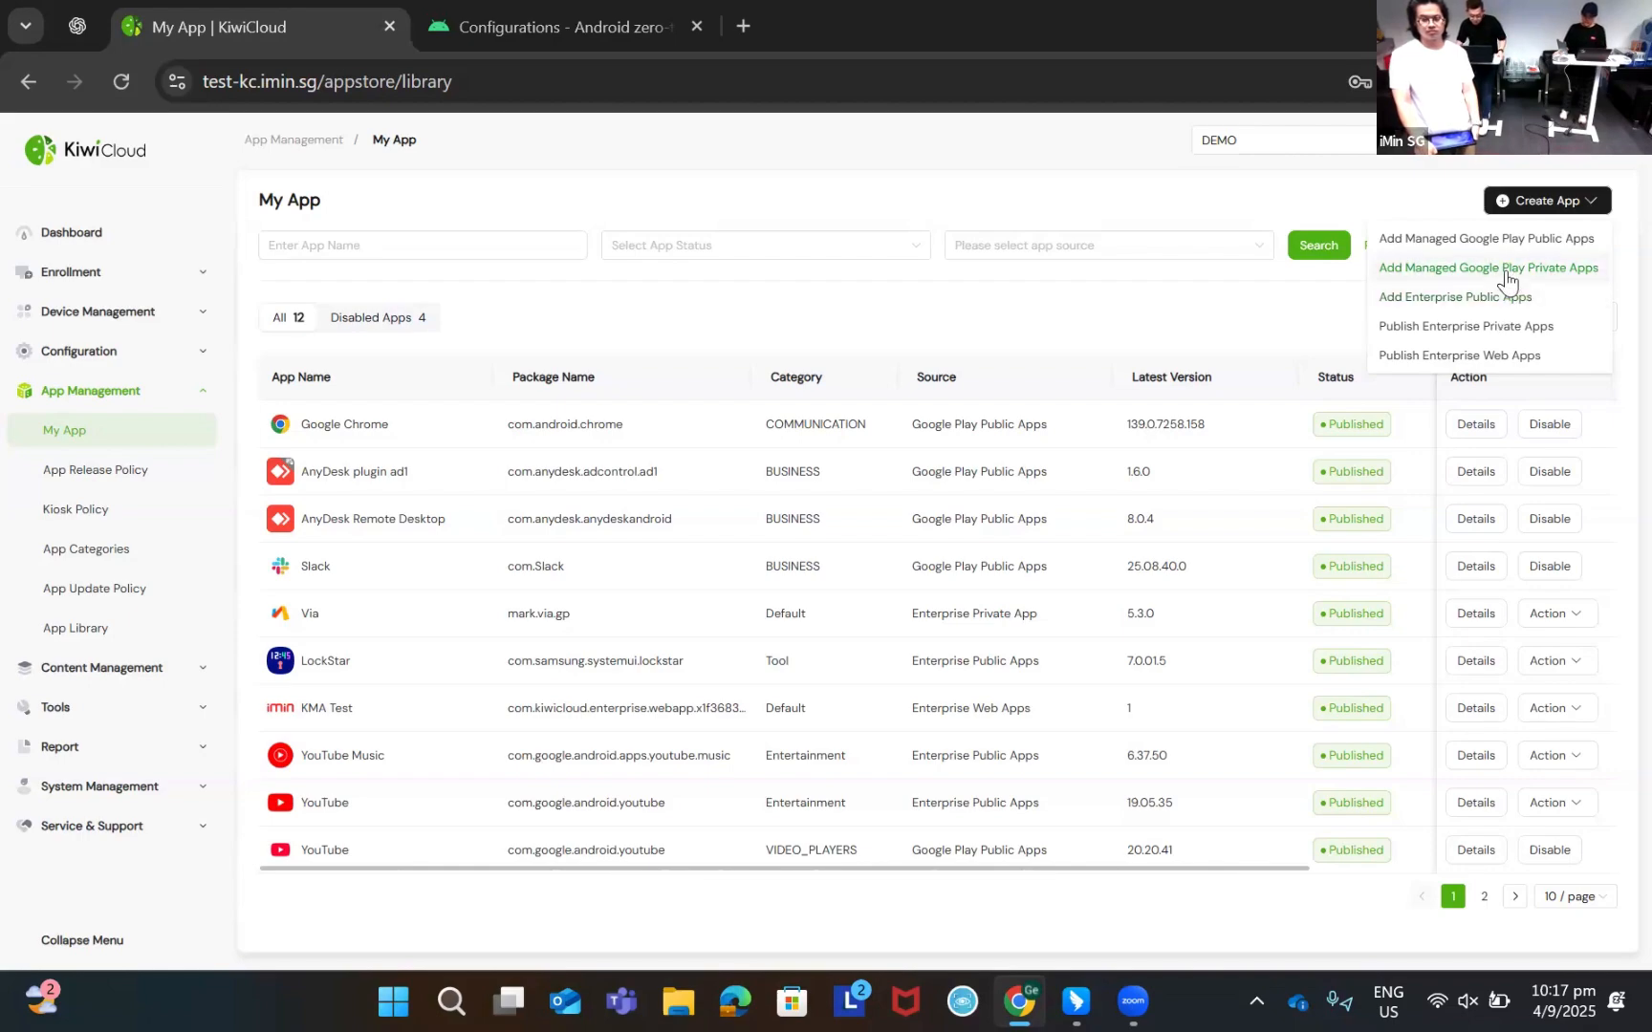
Add the KiwiCloud Offical web app to My App as a Web App-type private app
{"action": "left_click", "coordinate": [1506, 270]}
{"action": "left_click", "coordinate": [1385, 577]}
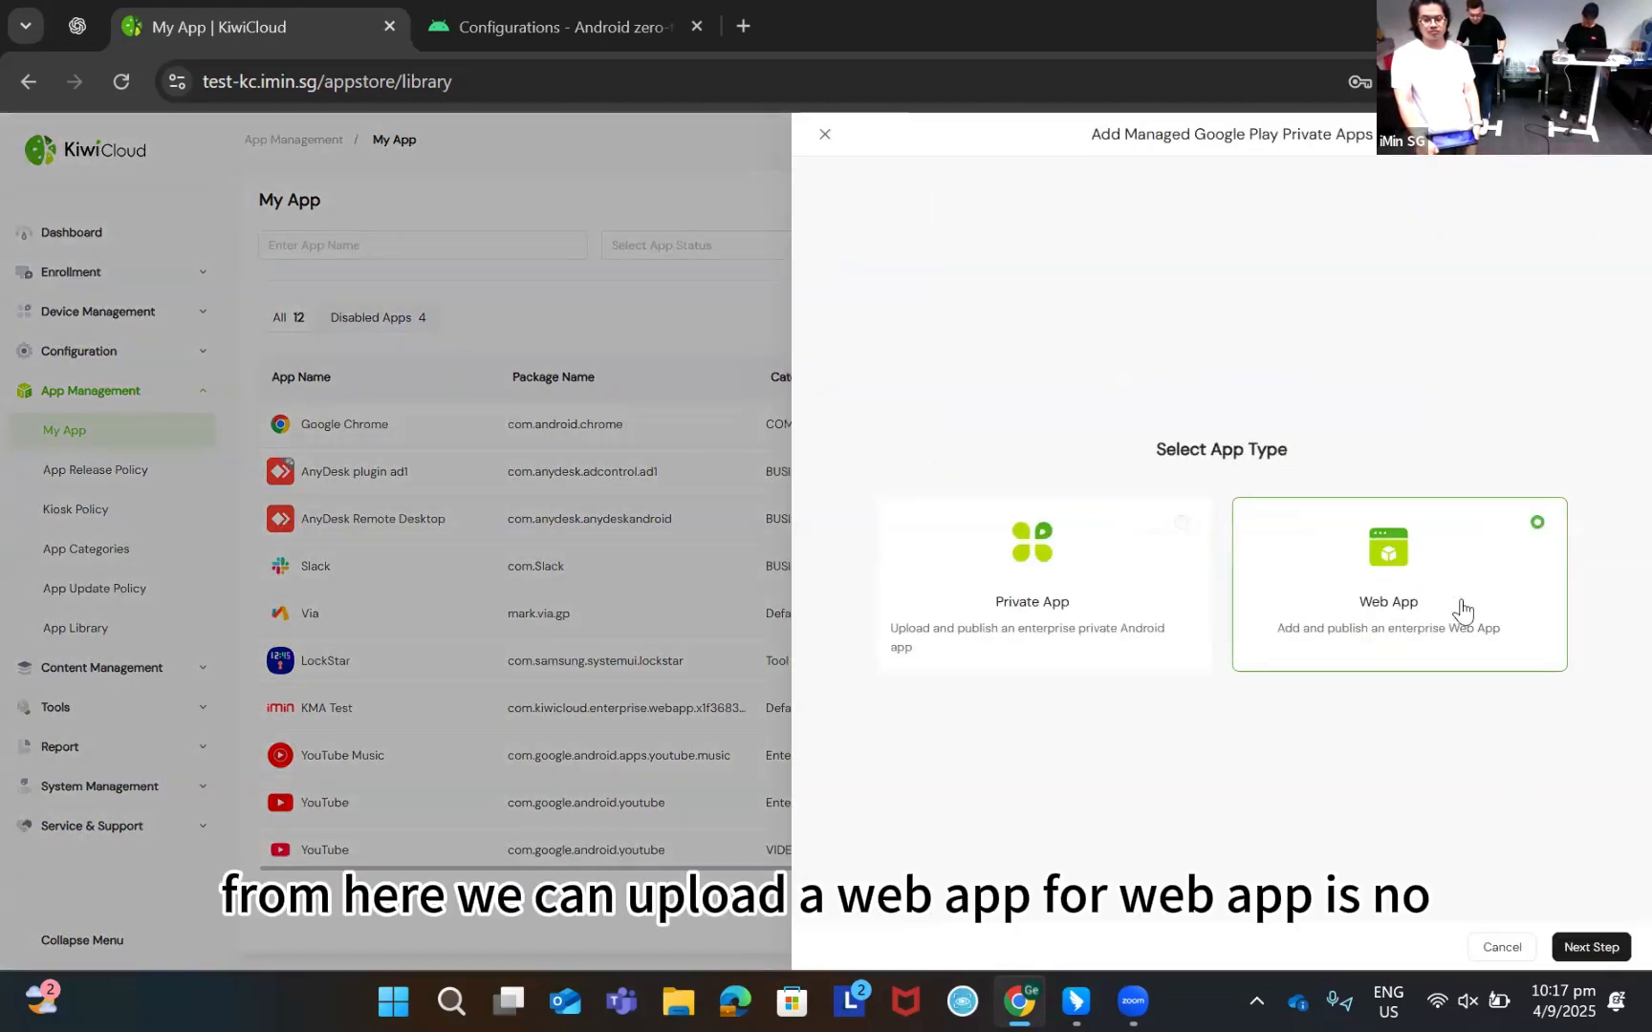
{"action": "left_click", "coordinate": [1591, 947]}
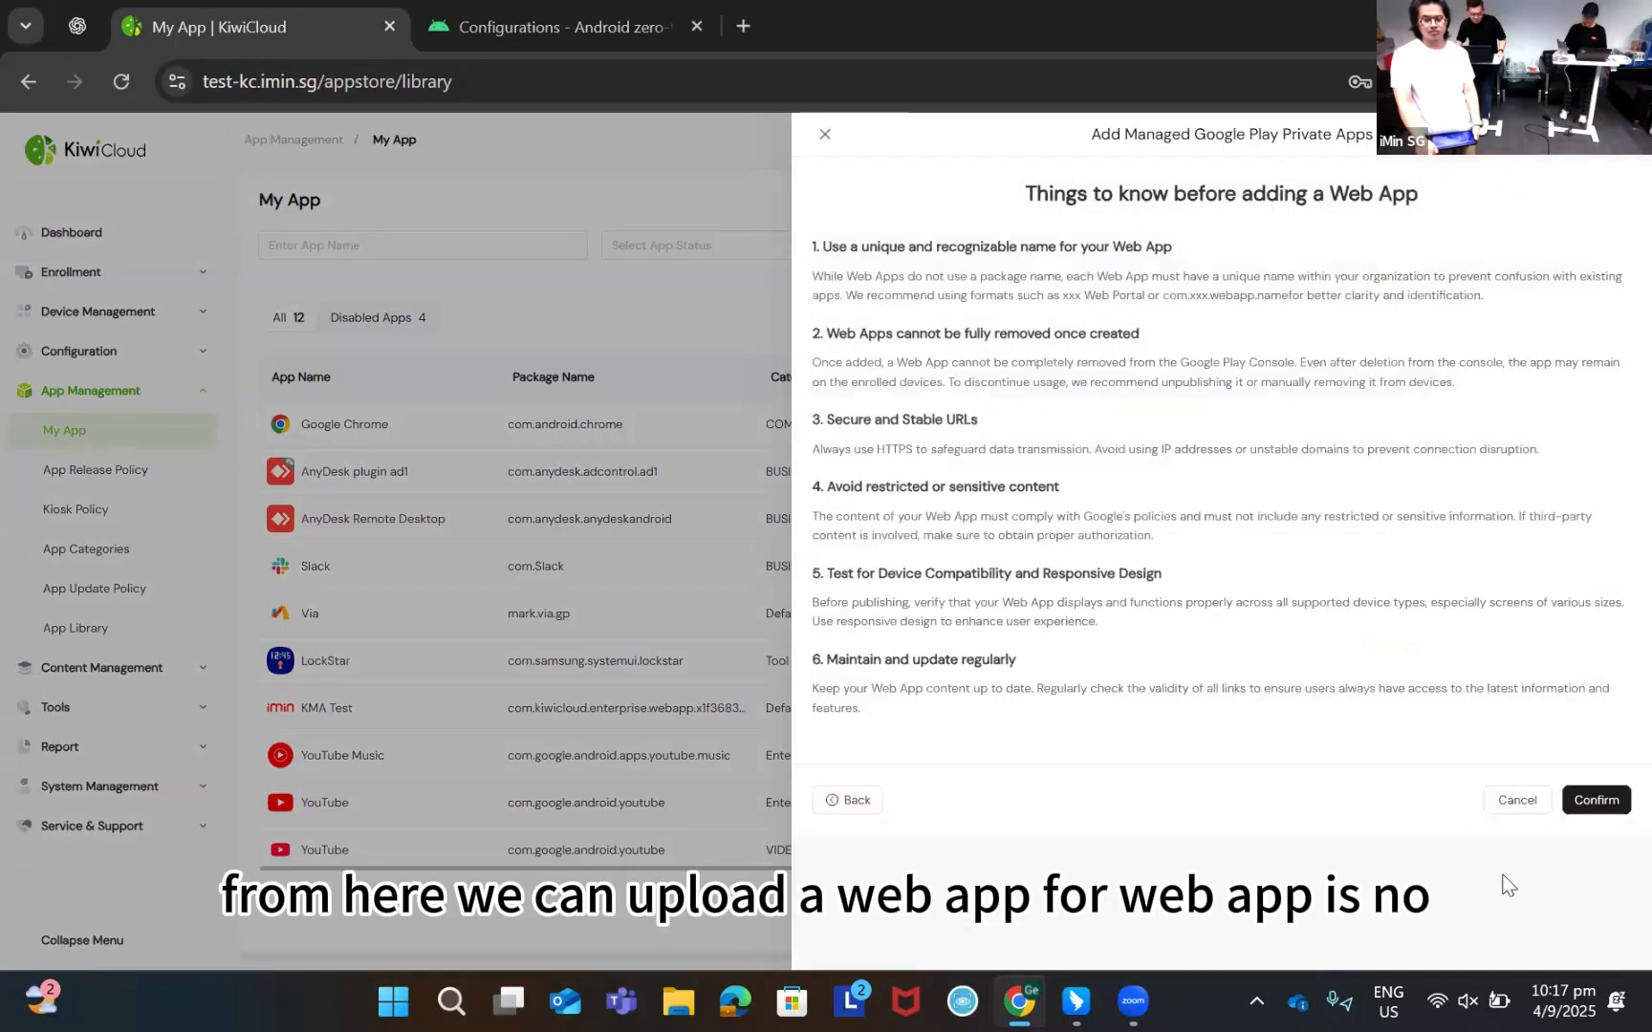
{"action": "left_click", "coordinate": [1595, 802]}
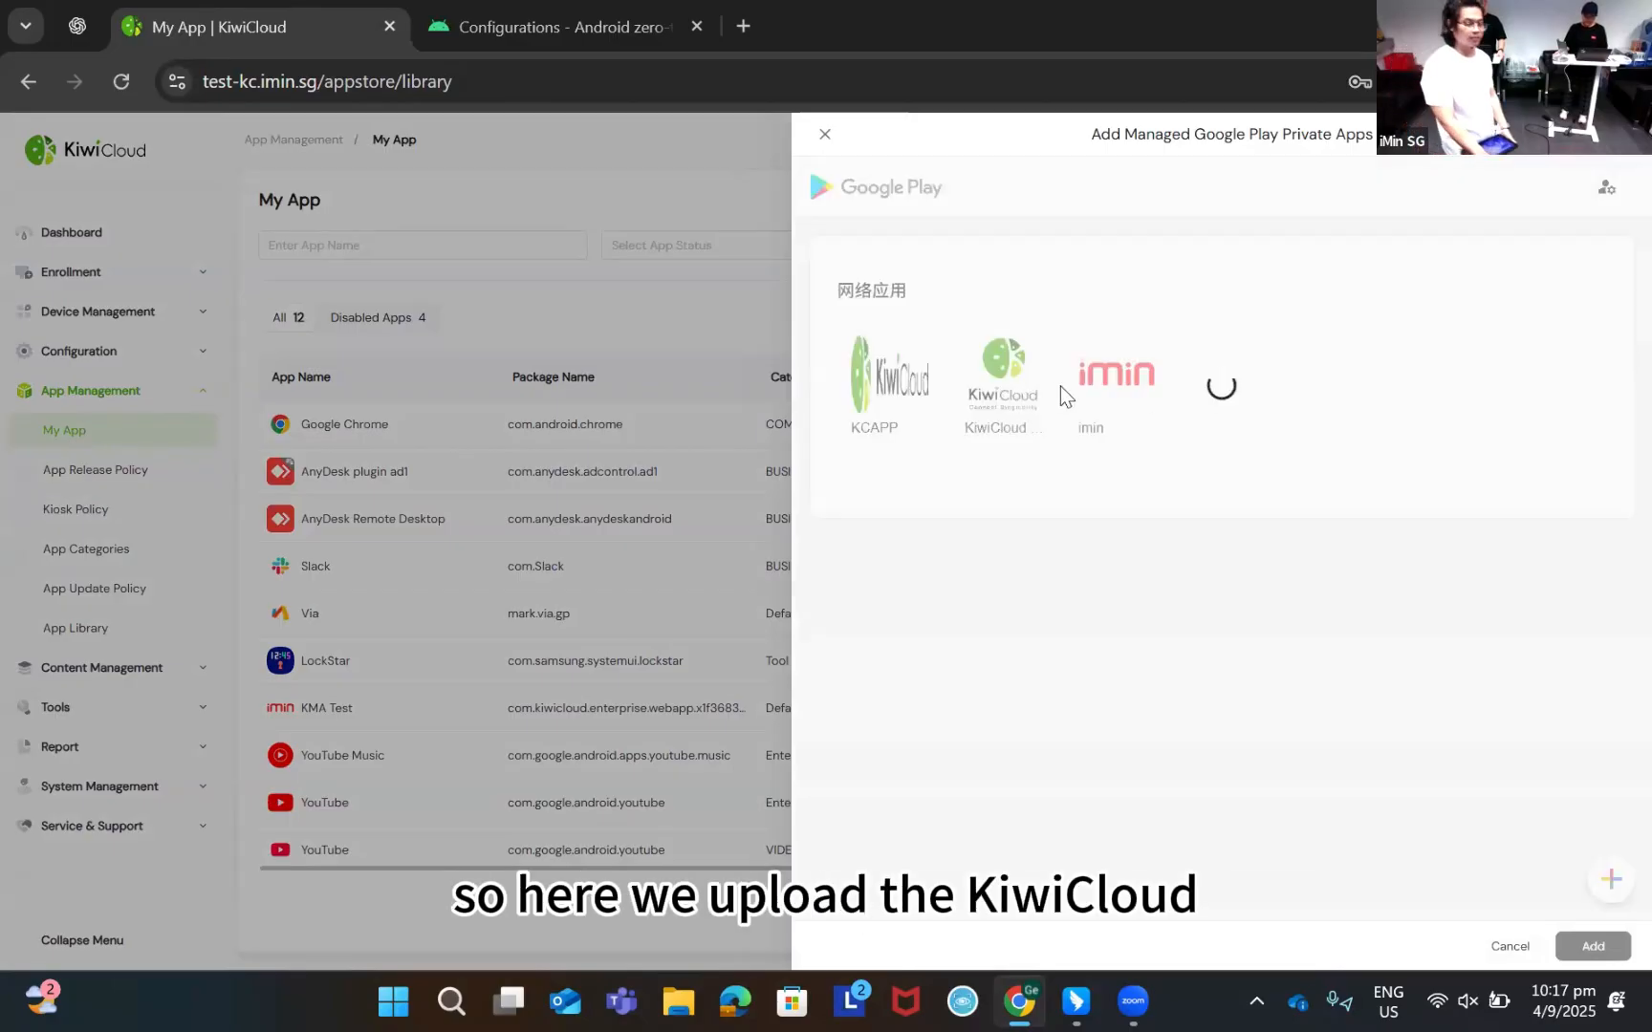
{"action": "left_click", "coordinate": [1009, 392]}
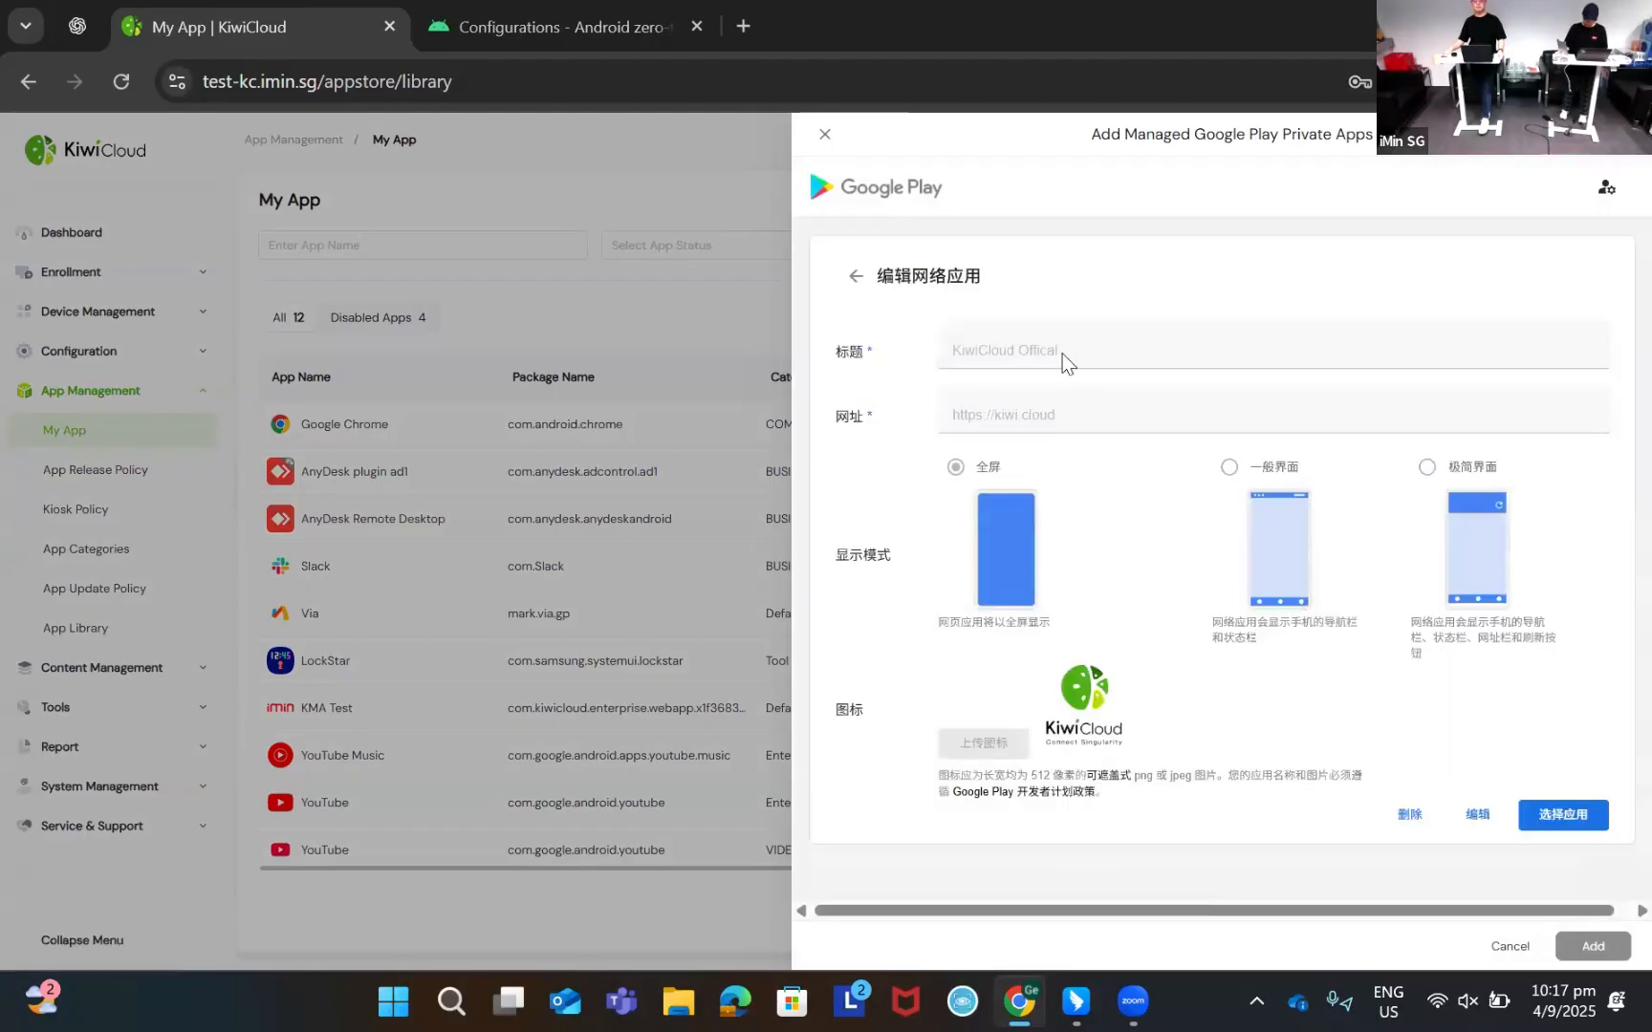
{"action": "scroll", "coordinate": [1183, 639], "scroll_direction": "down", "scroll_amount": 2}
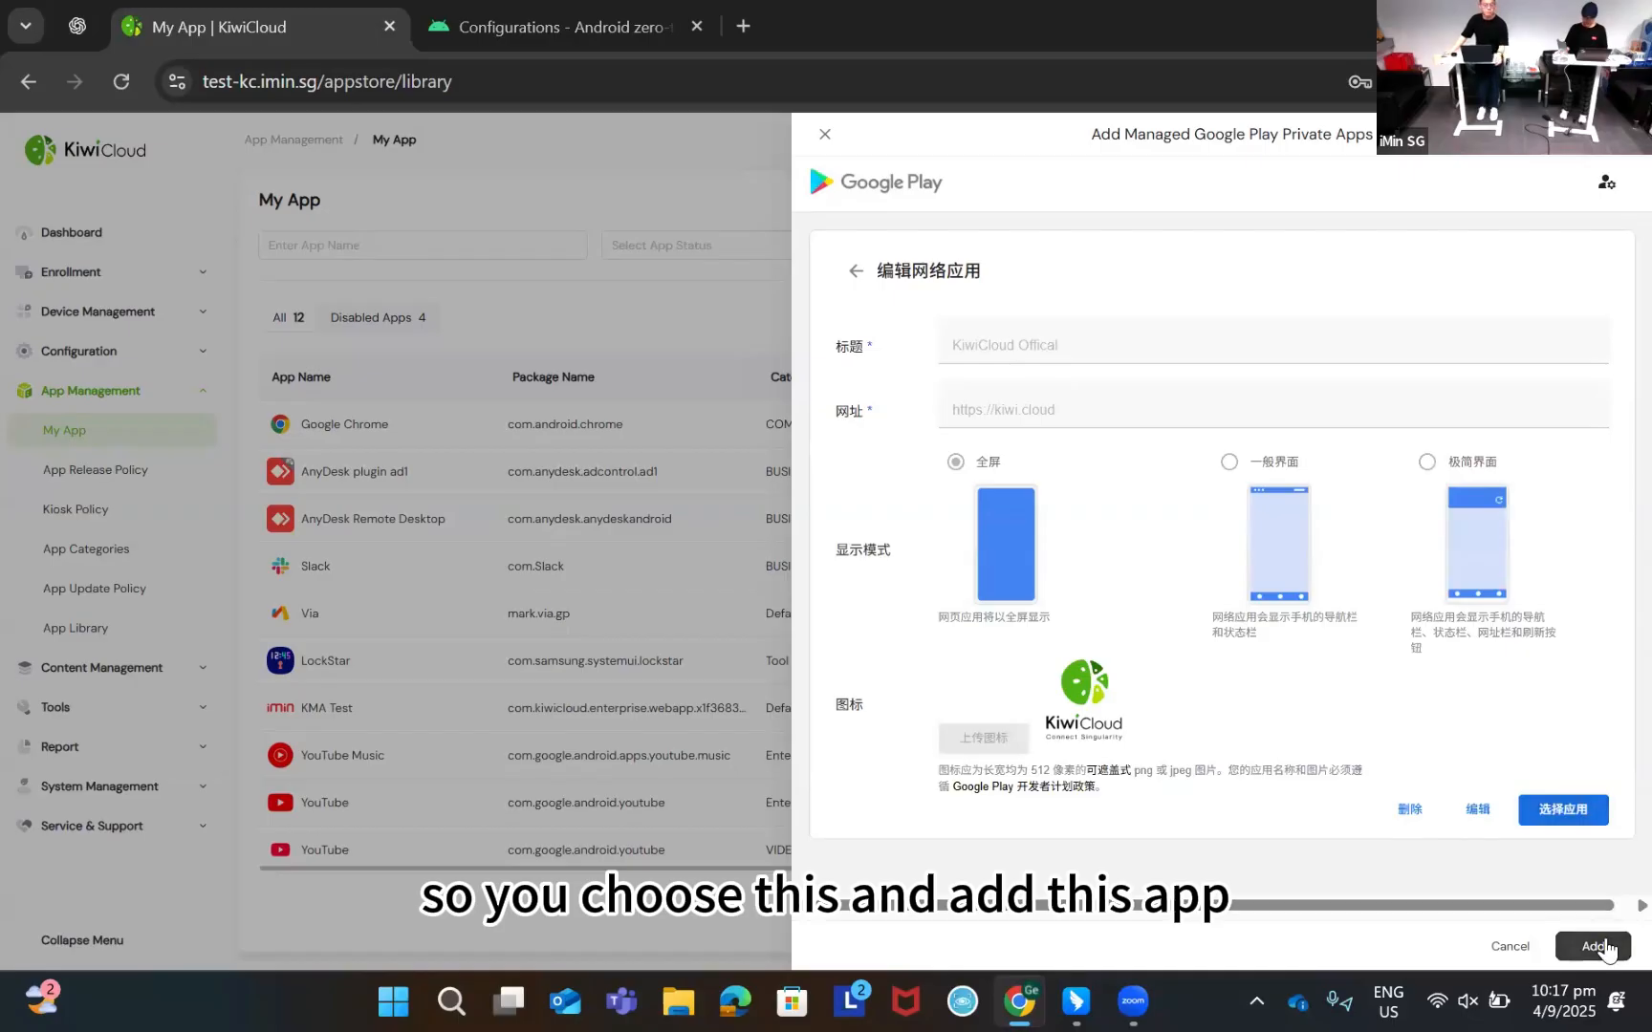
{"action": "left_click", "coordinate": [1610, 945]}
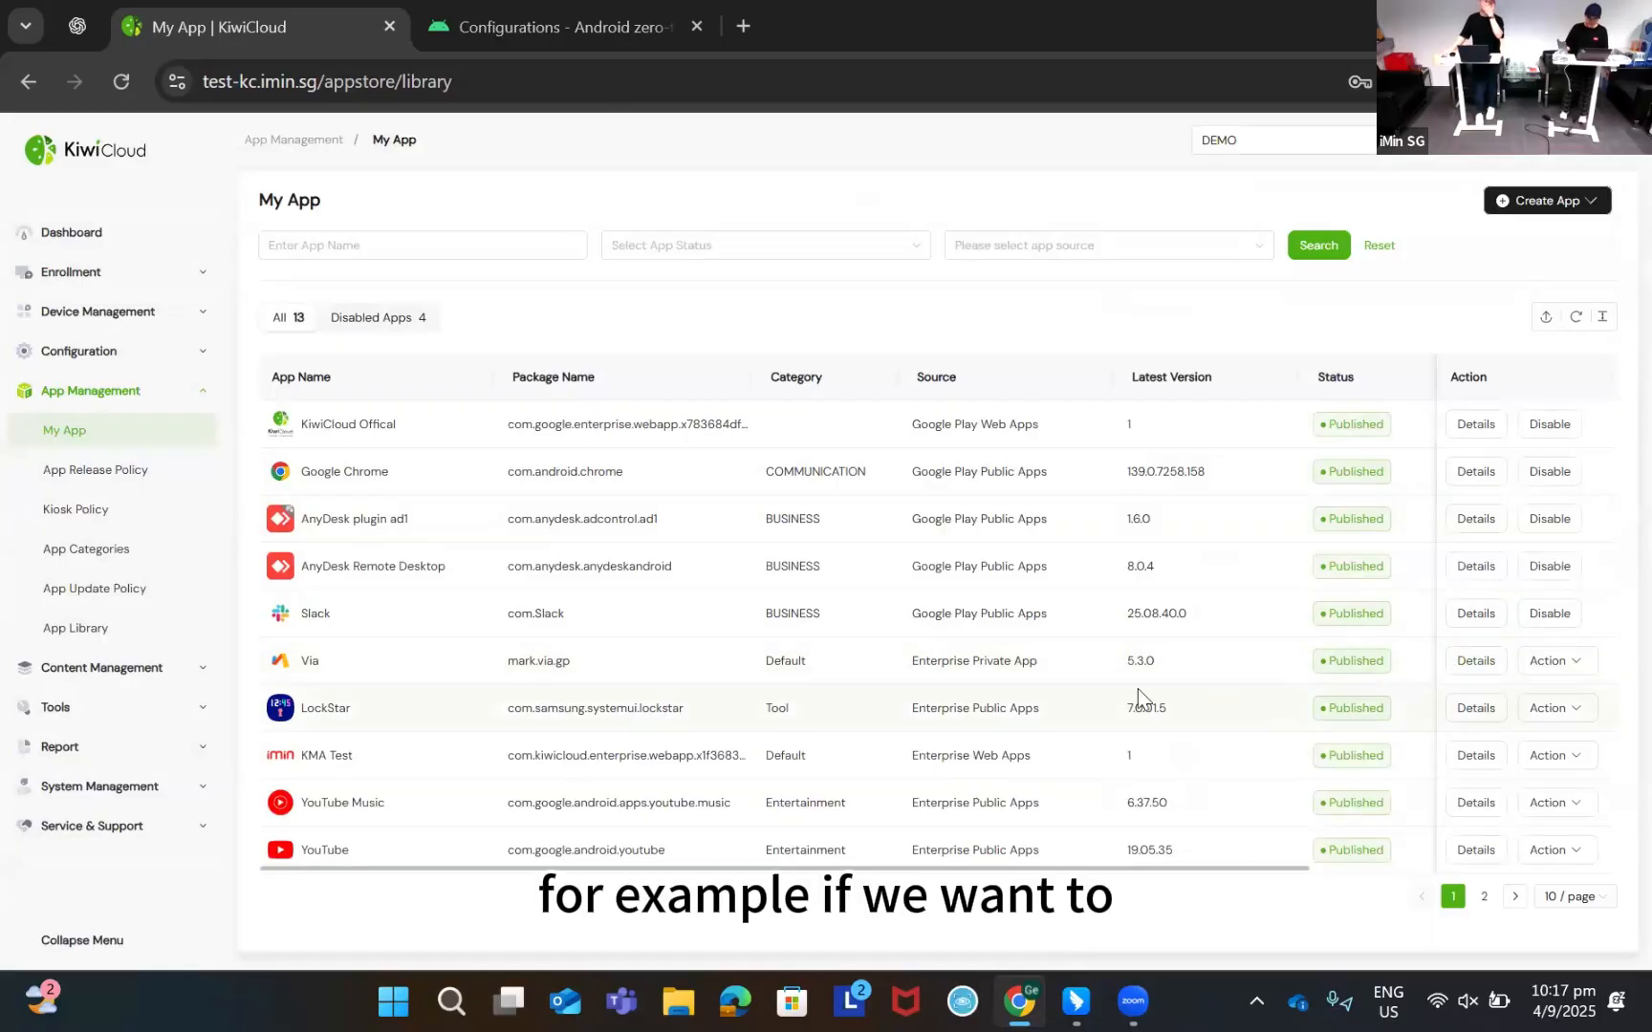
{"action": "left_click", "coordinate": [1567, 222]}
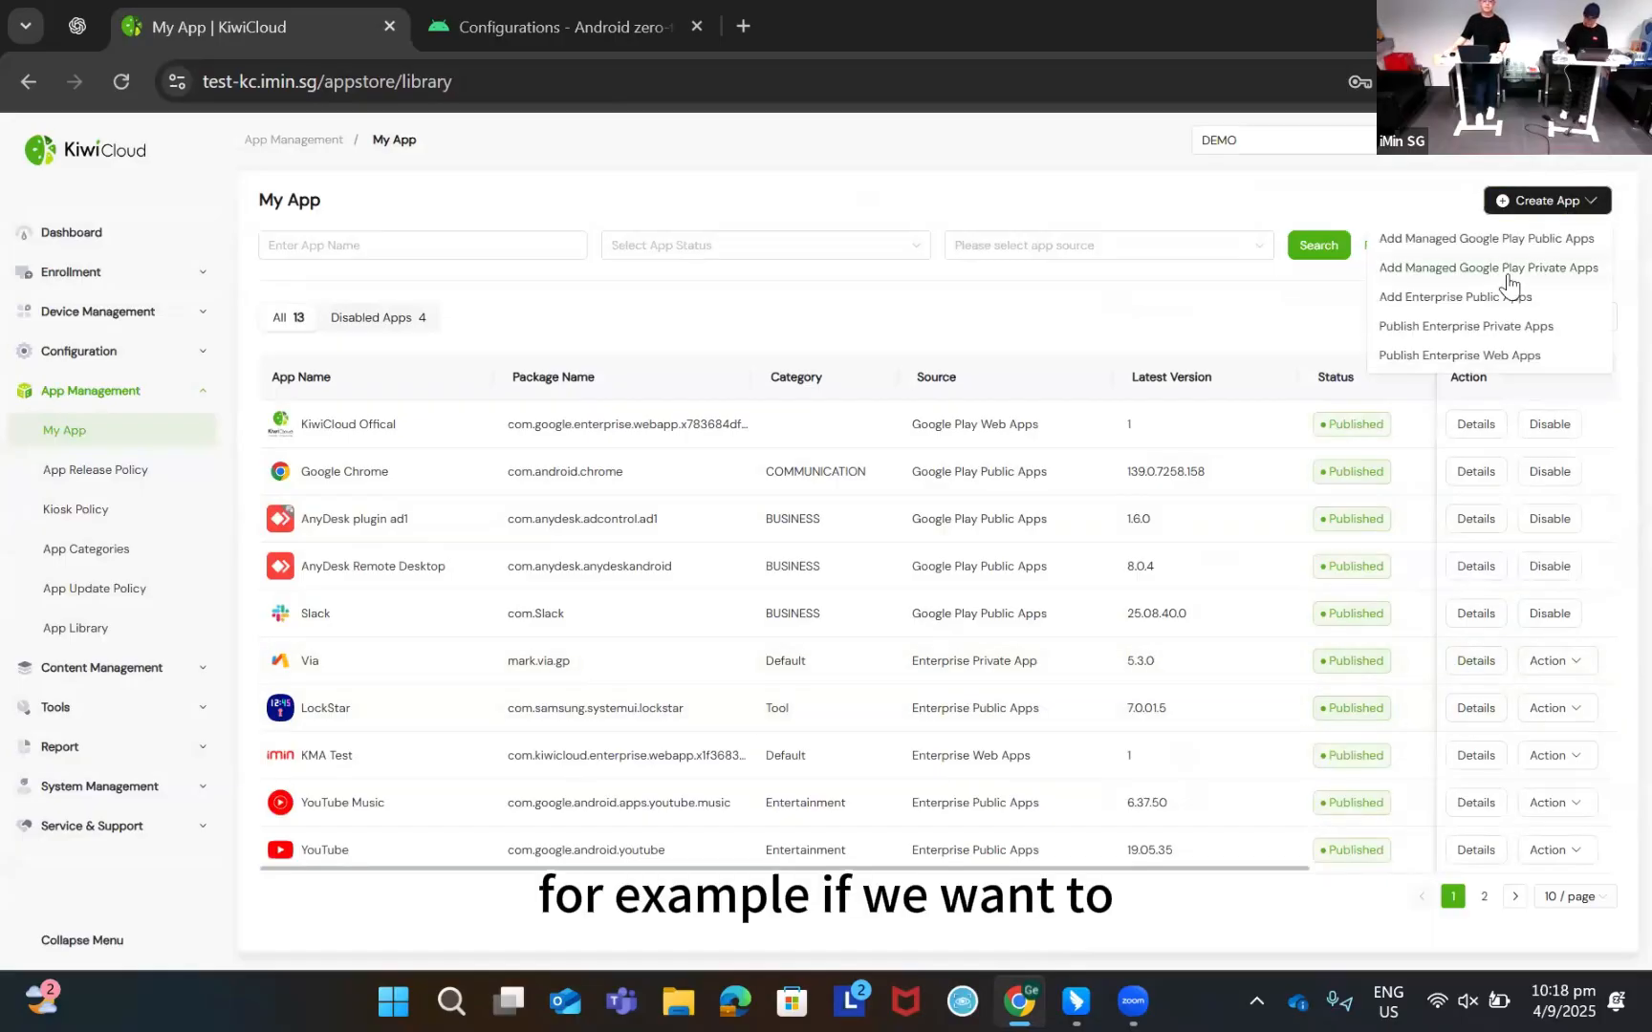
{"action": "left_click", "coordinate": [1504, 269]}
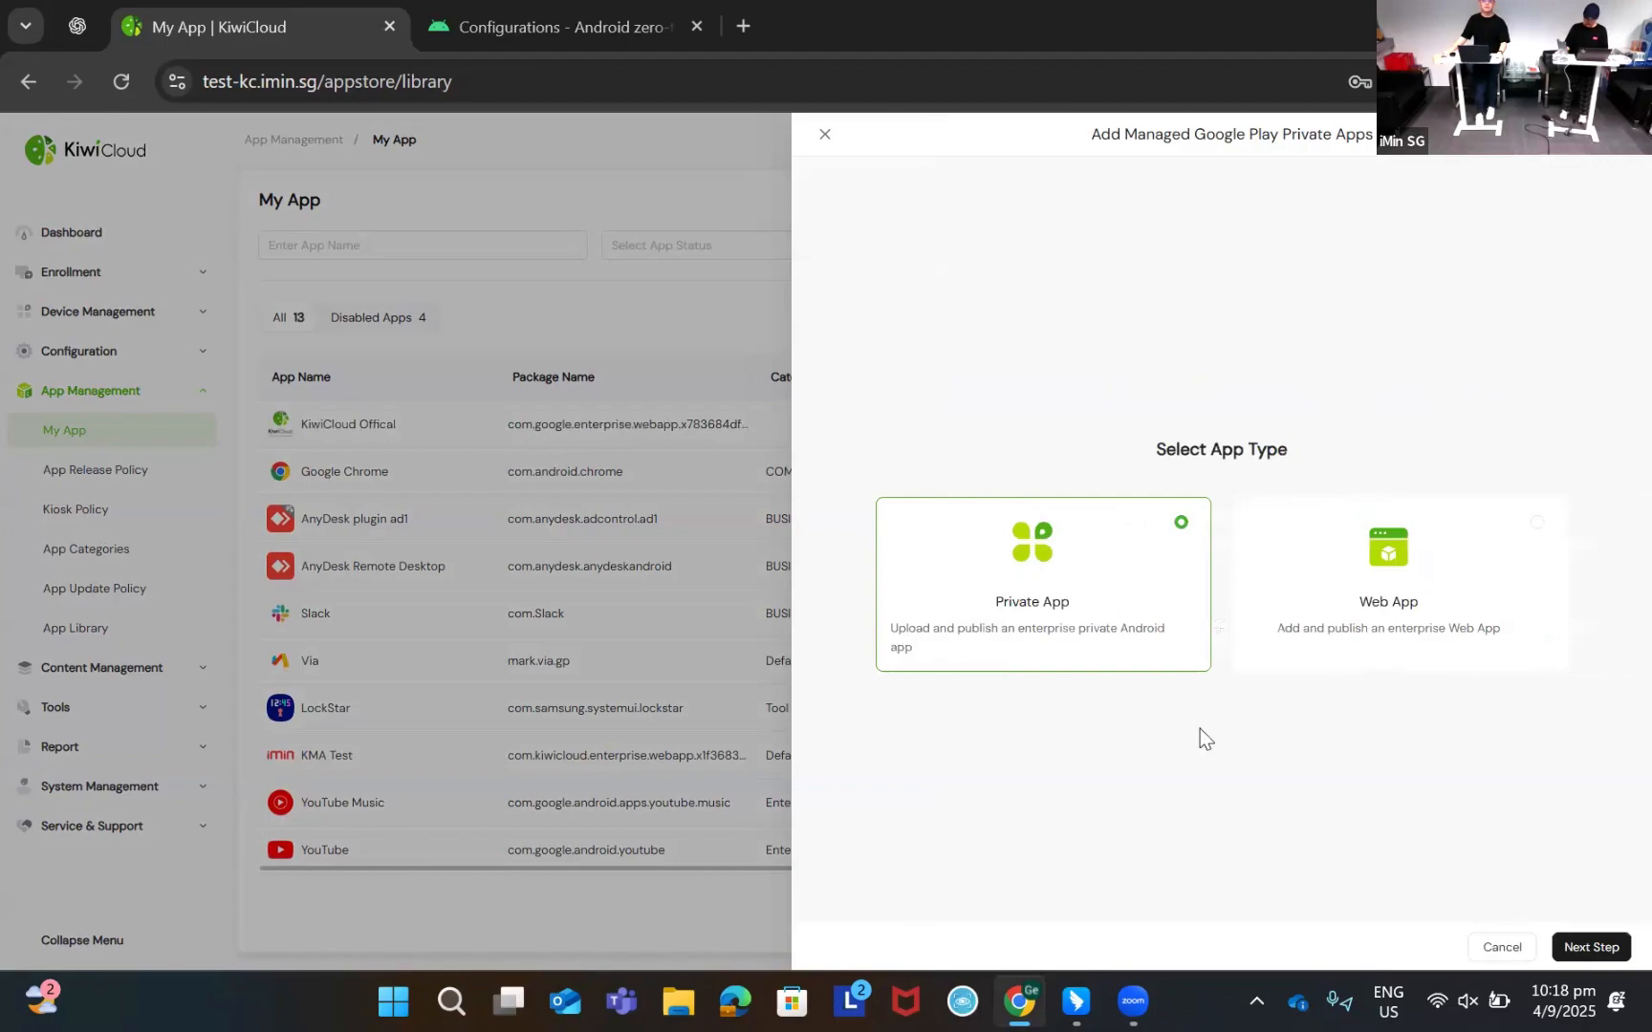
{"action": "left_click", "coordinate": [1577, 946]}
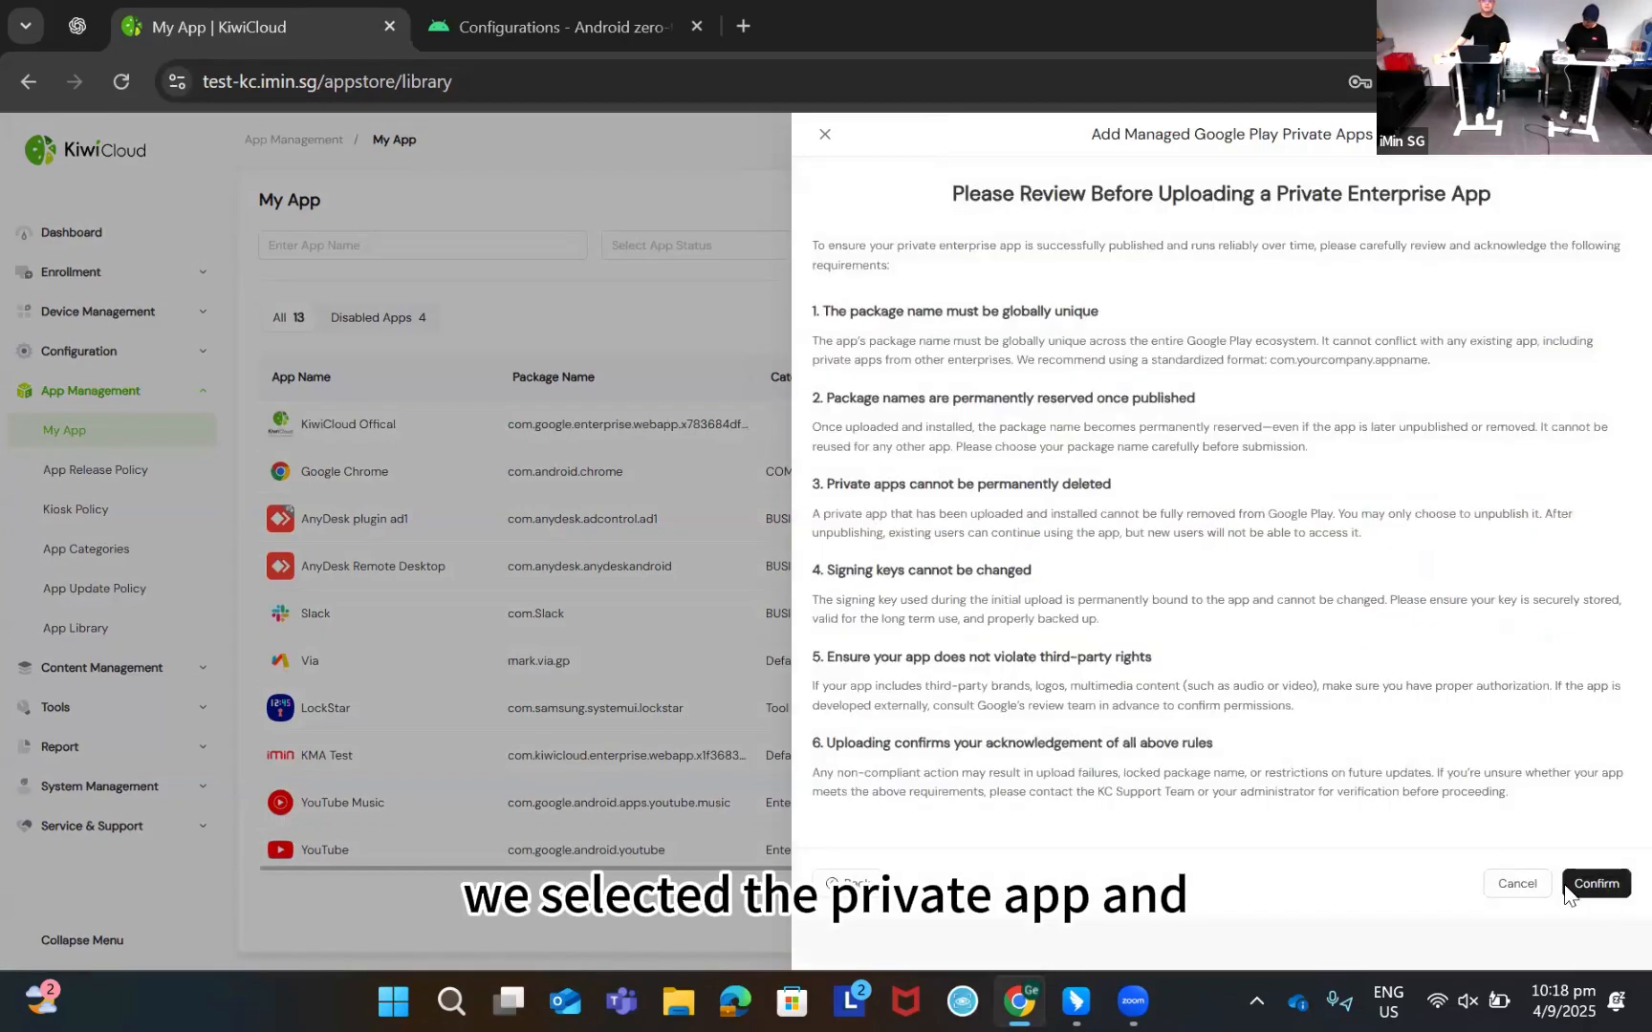
{"action": "left_click", "coordinate": [1592, 883]}
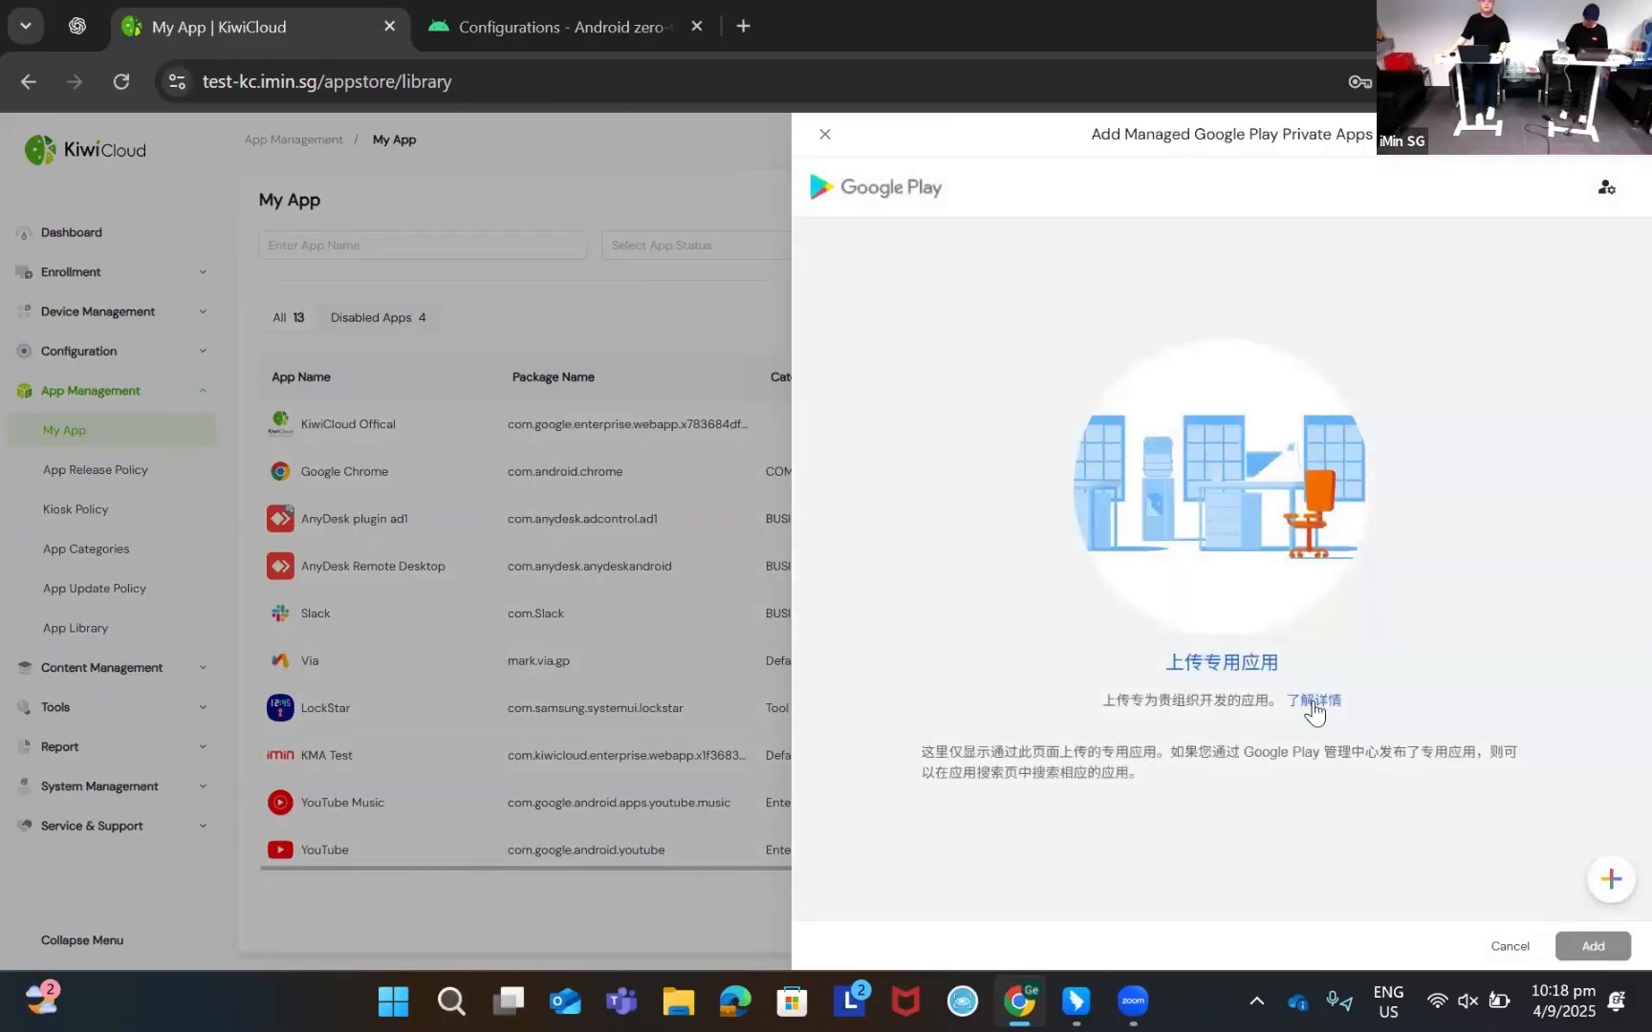
{"action": "left_click", "coordinate": [1506, 946]}
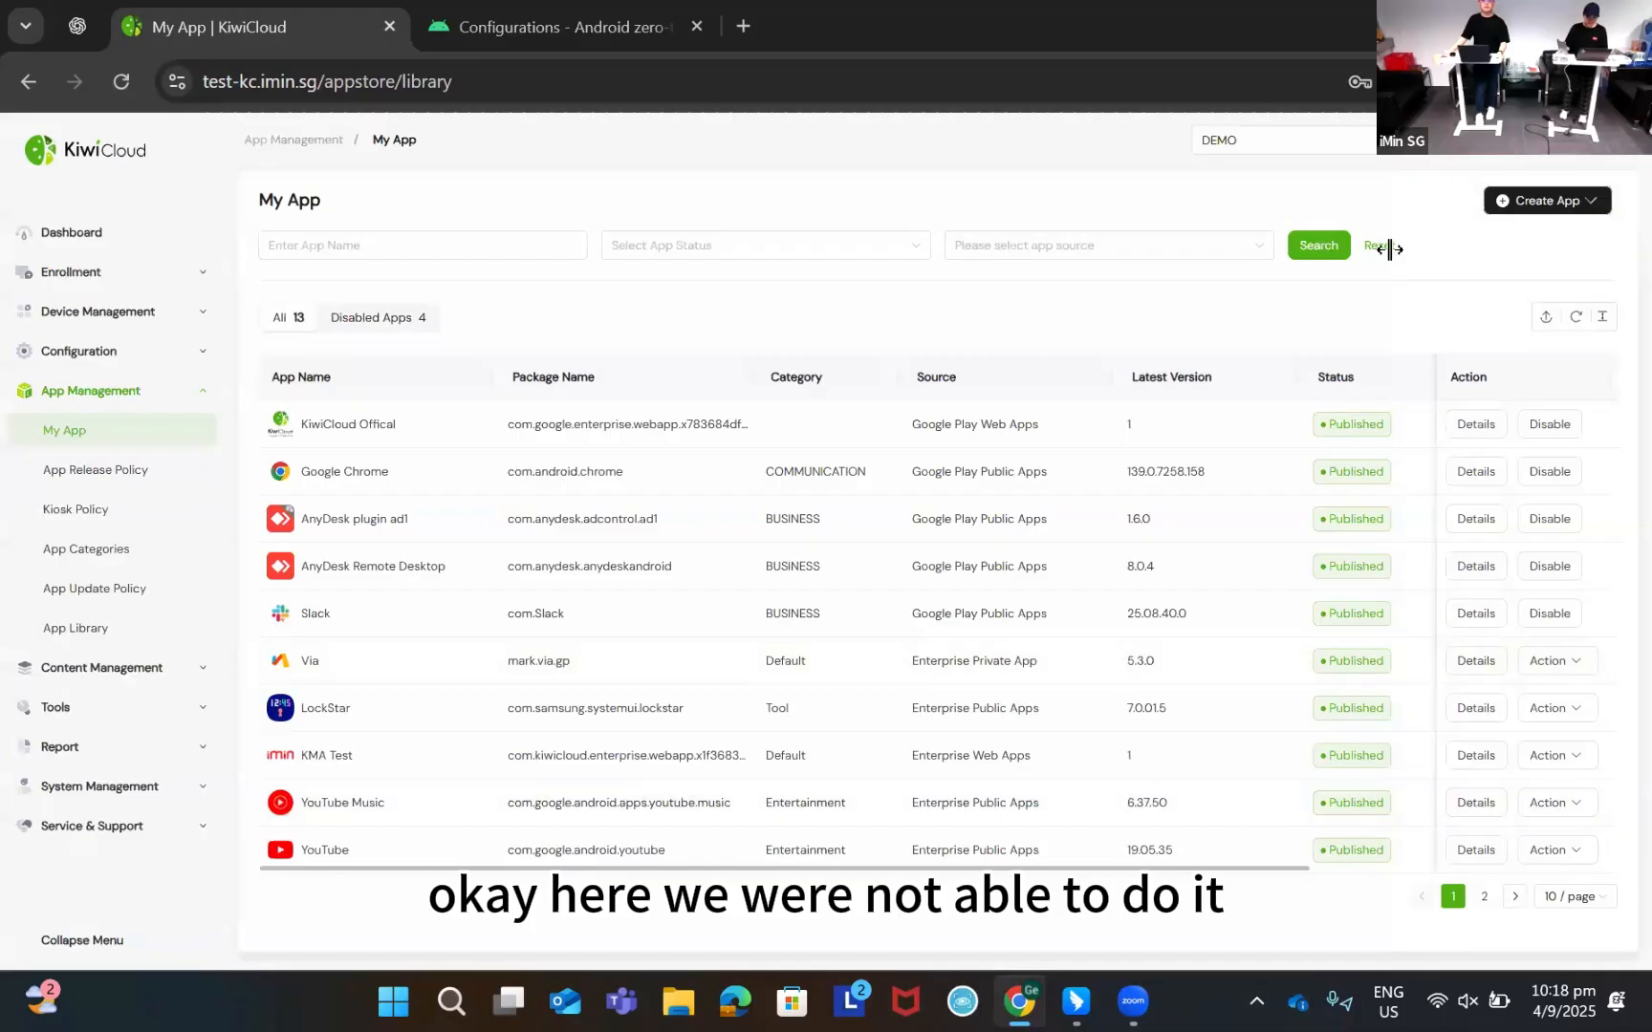
{"action": "double_click", "coordinate": [306, 659]}
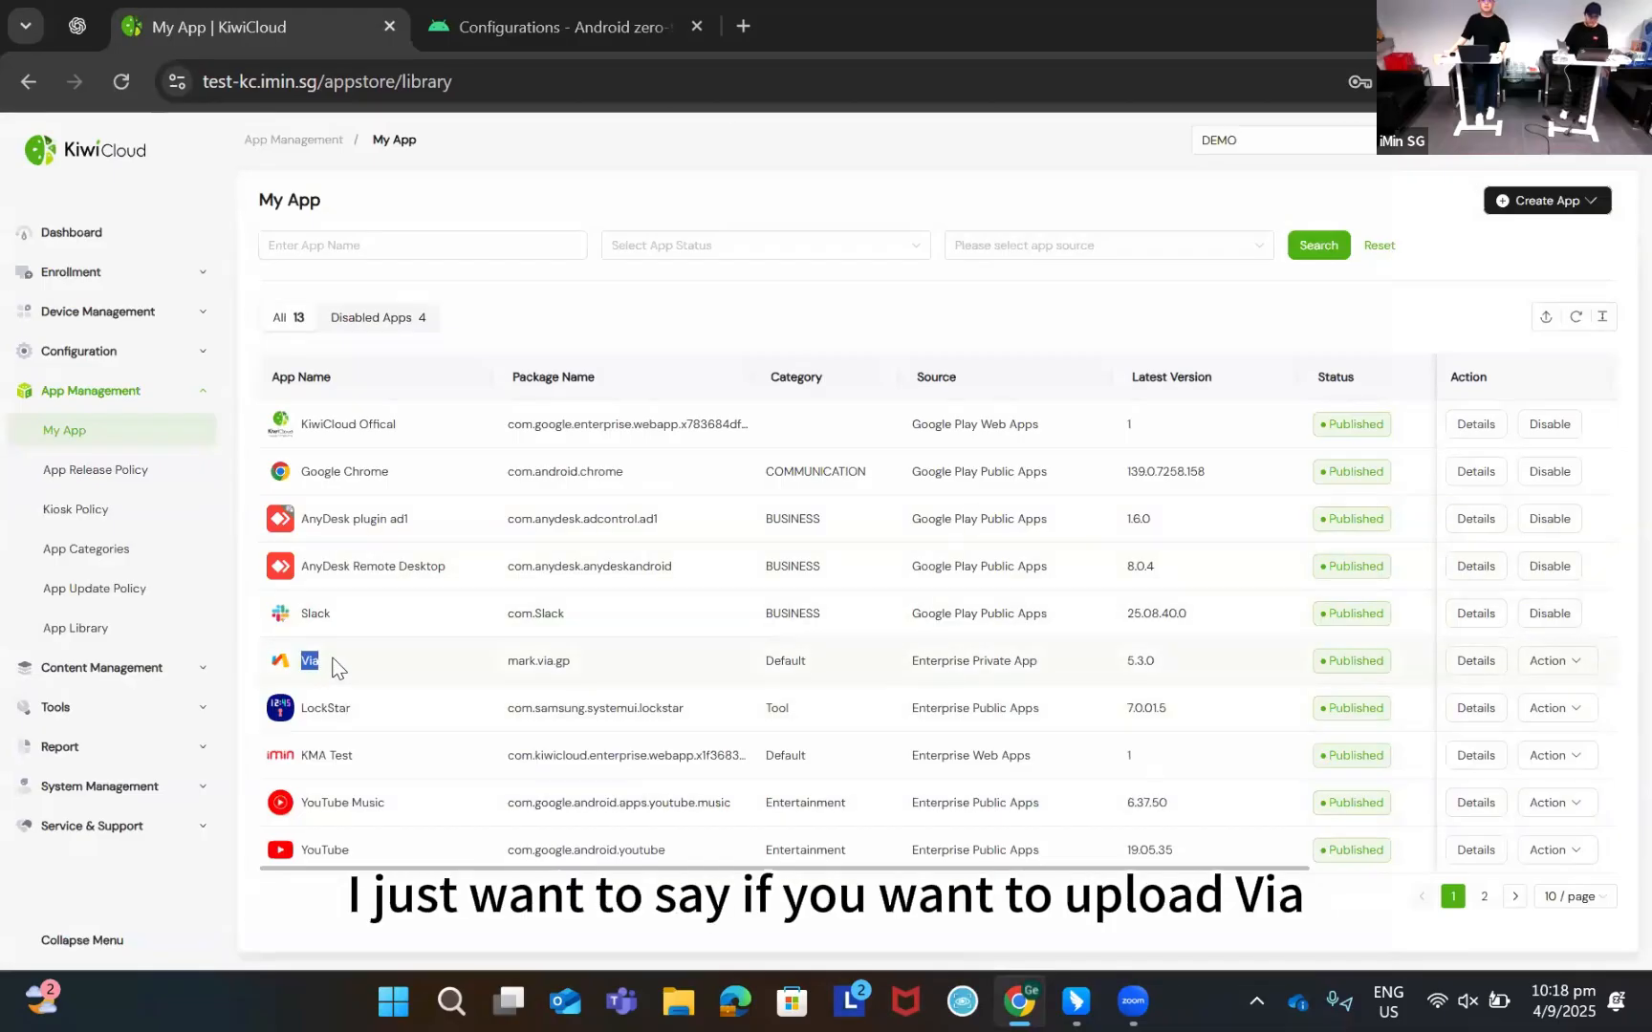
{"action": "left_click_drag", "start_coordinate": [331, 677], "coordinate": [297, 667]}
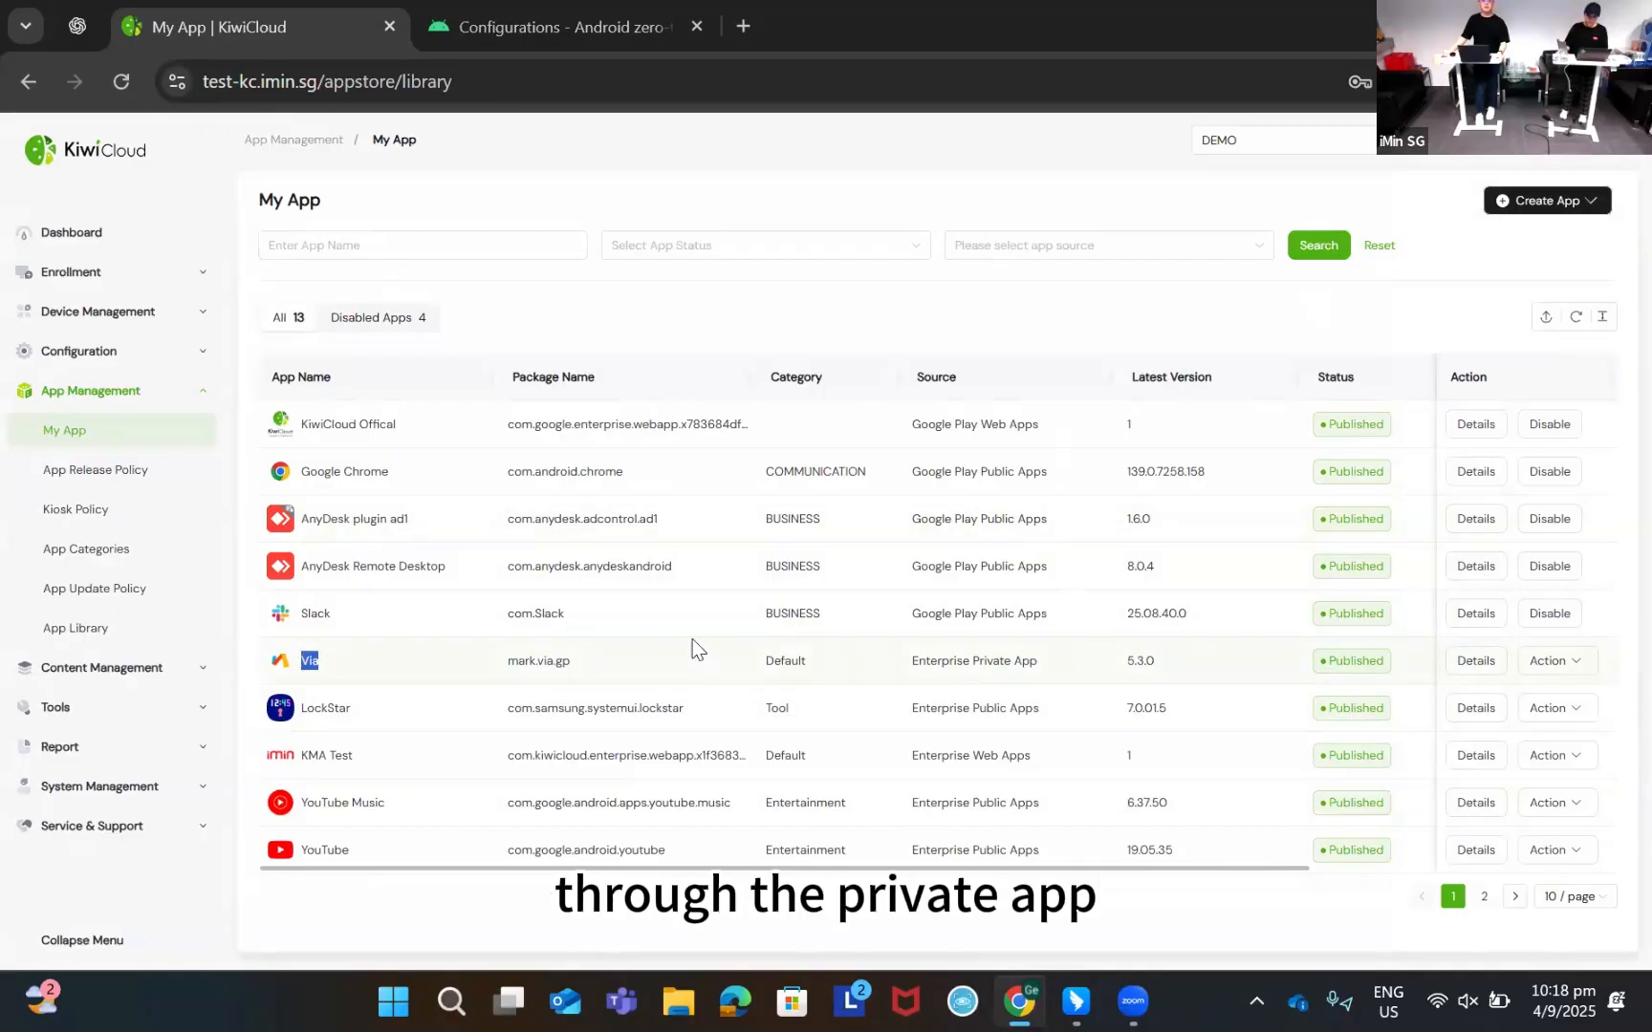
{"action": "double_click", "coordinate": [522, 664]}
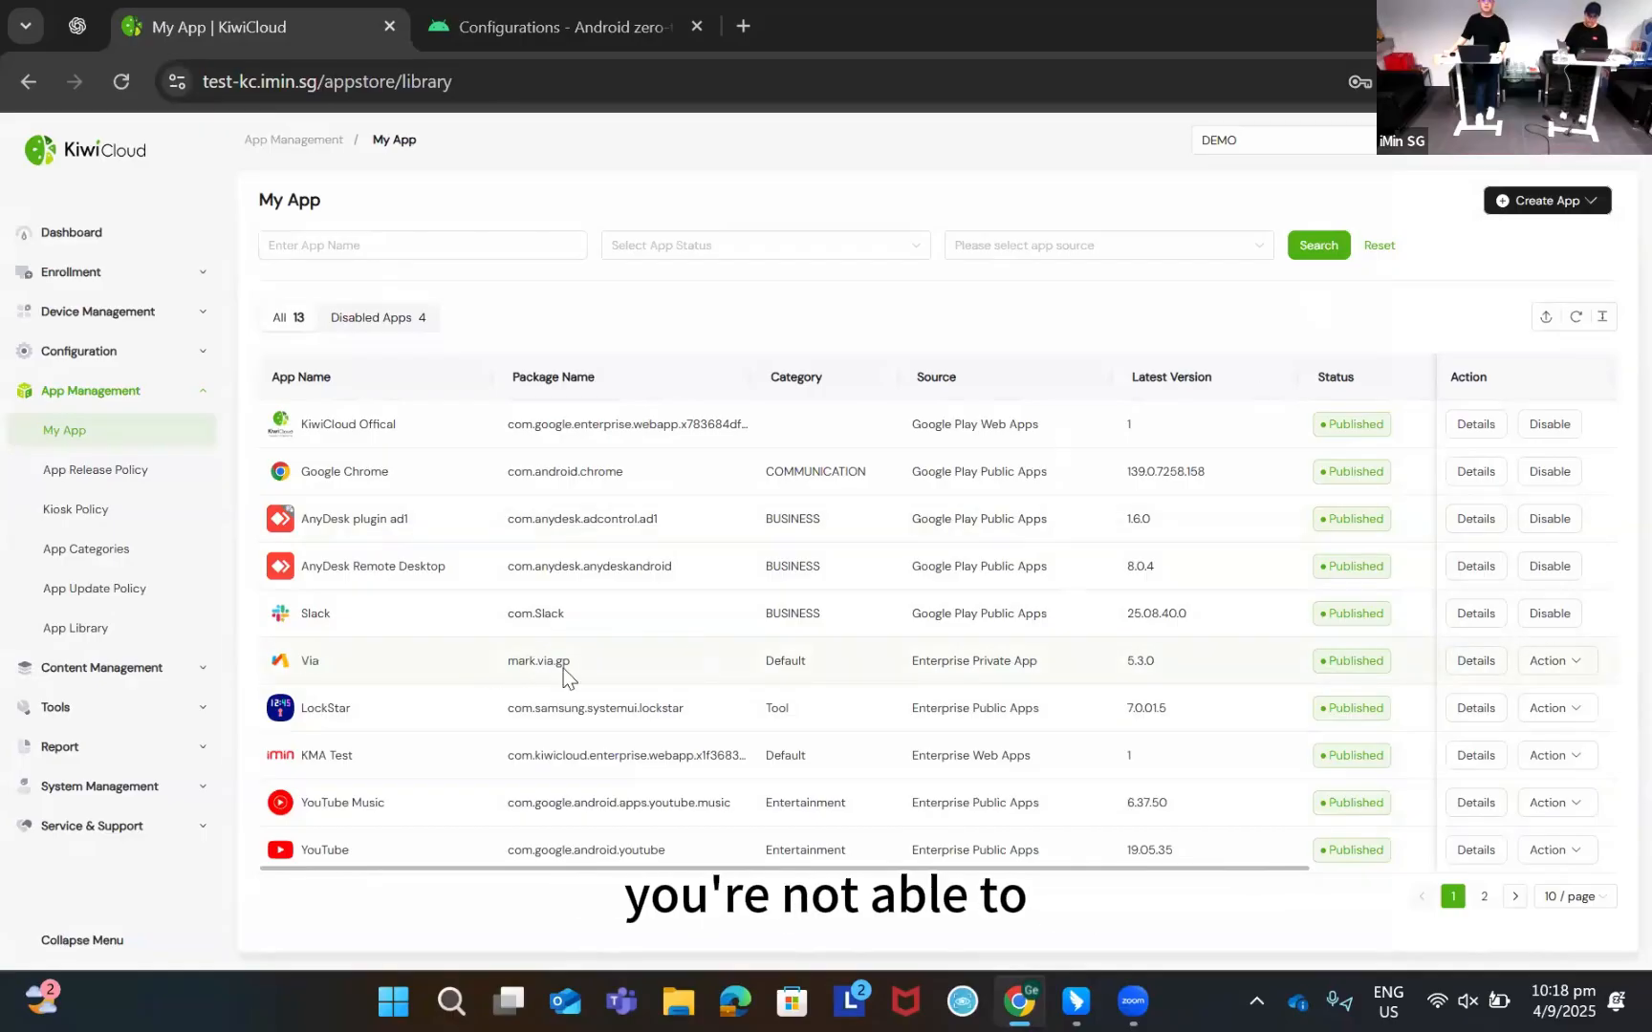
{"action": "left_click", "coordinate": [331, 677]}
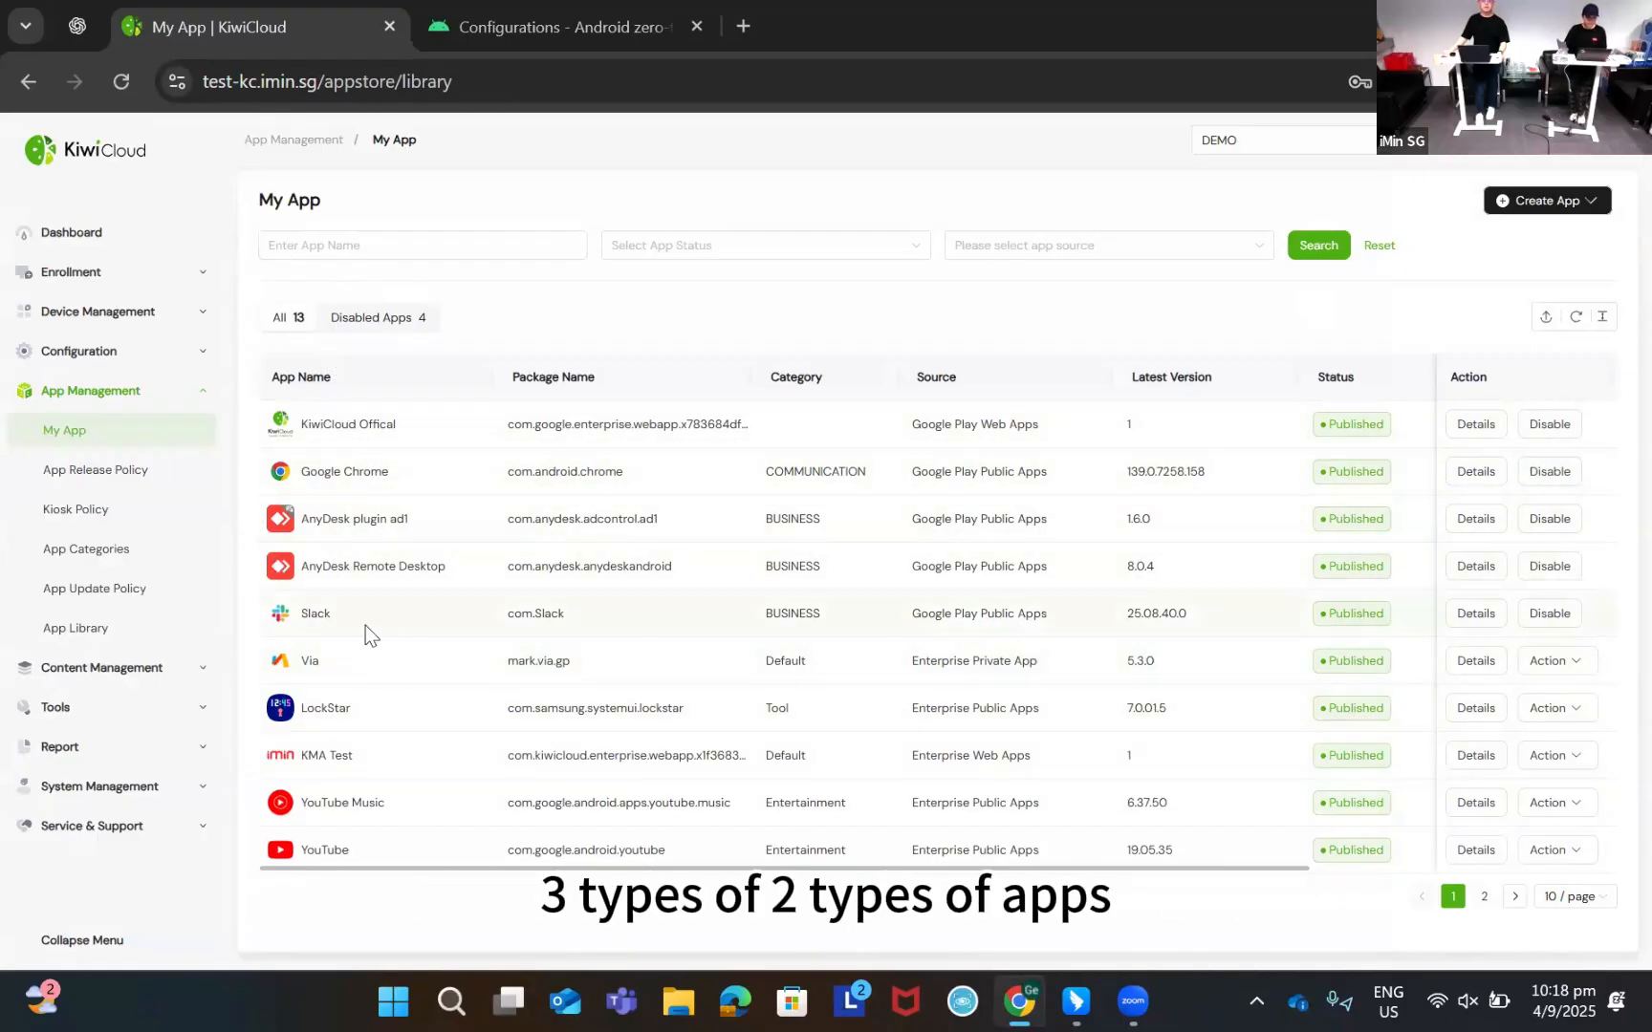
Create a new GP app policy named GMA-APP-REALESE under App Release Policy
{"action": "left_click", "coordinate": [127, 474]}
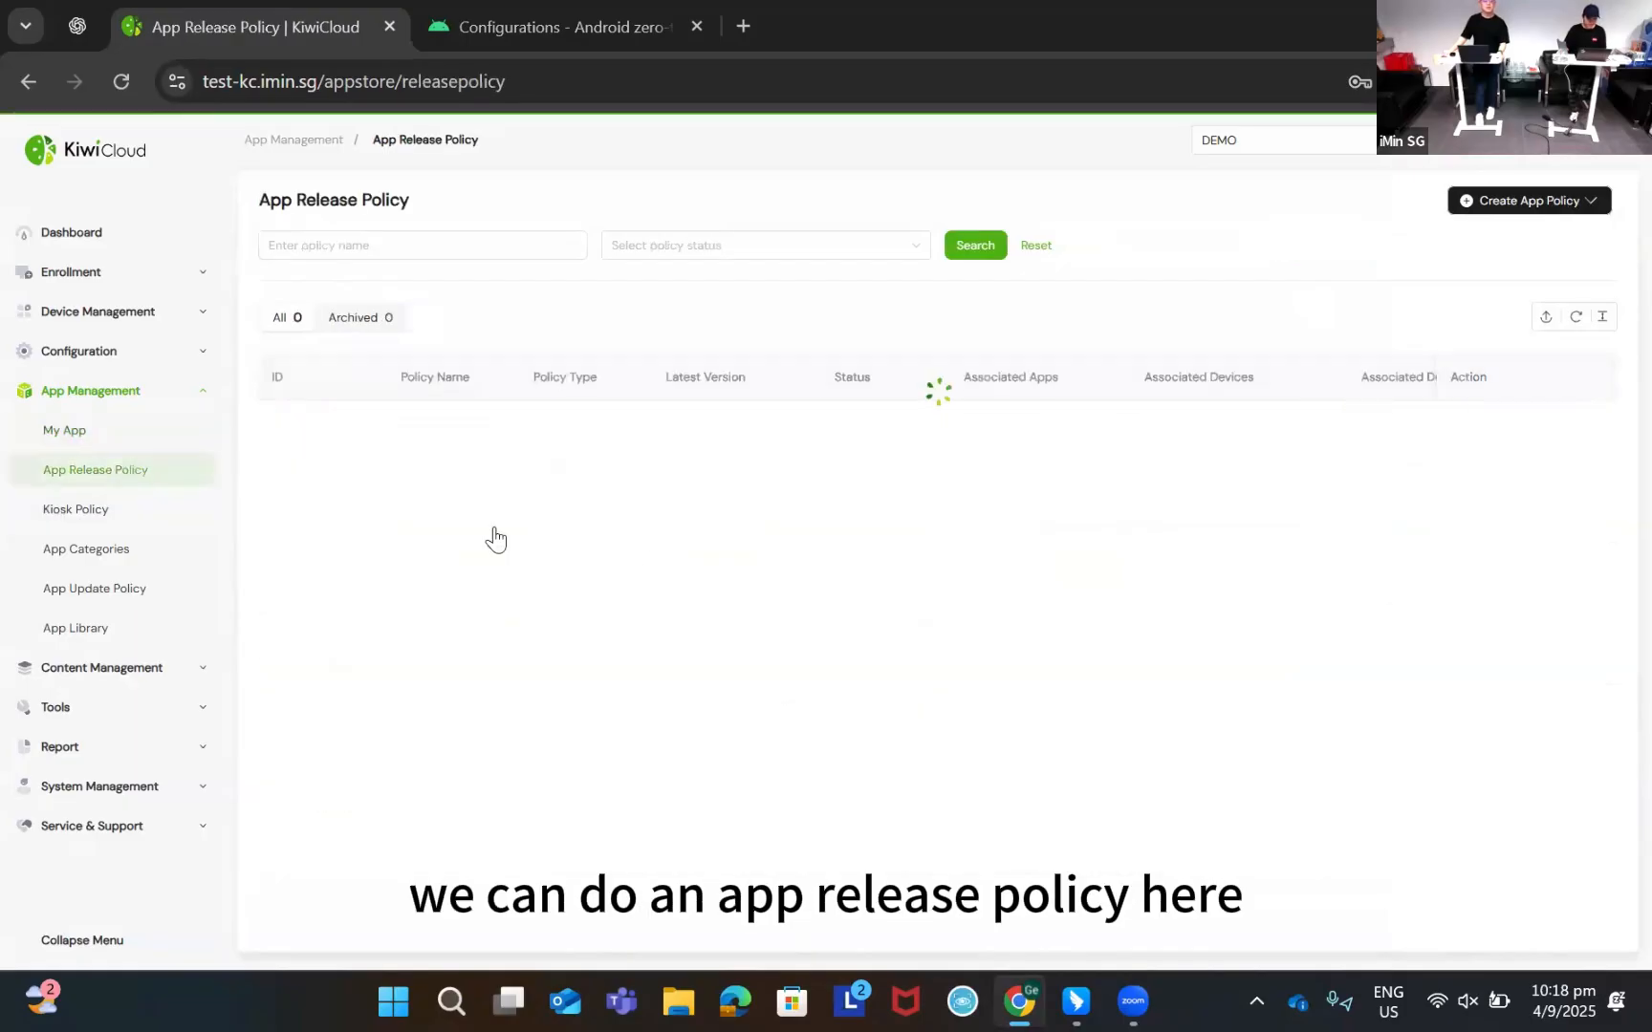
{"action": "left_click", "coordinate": [1558, 201]}
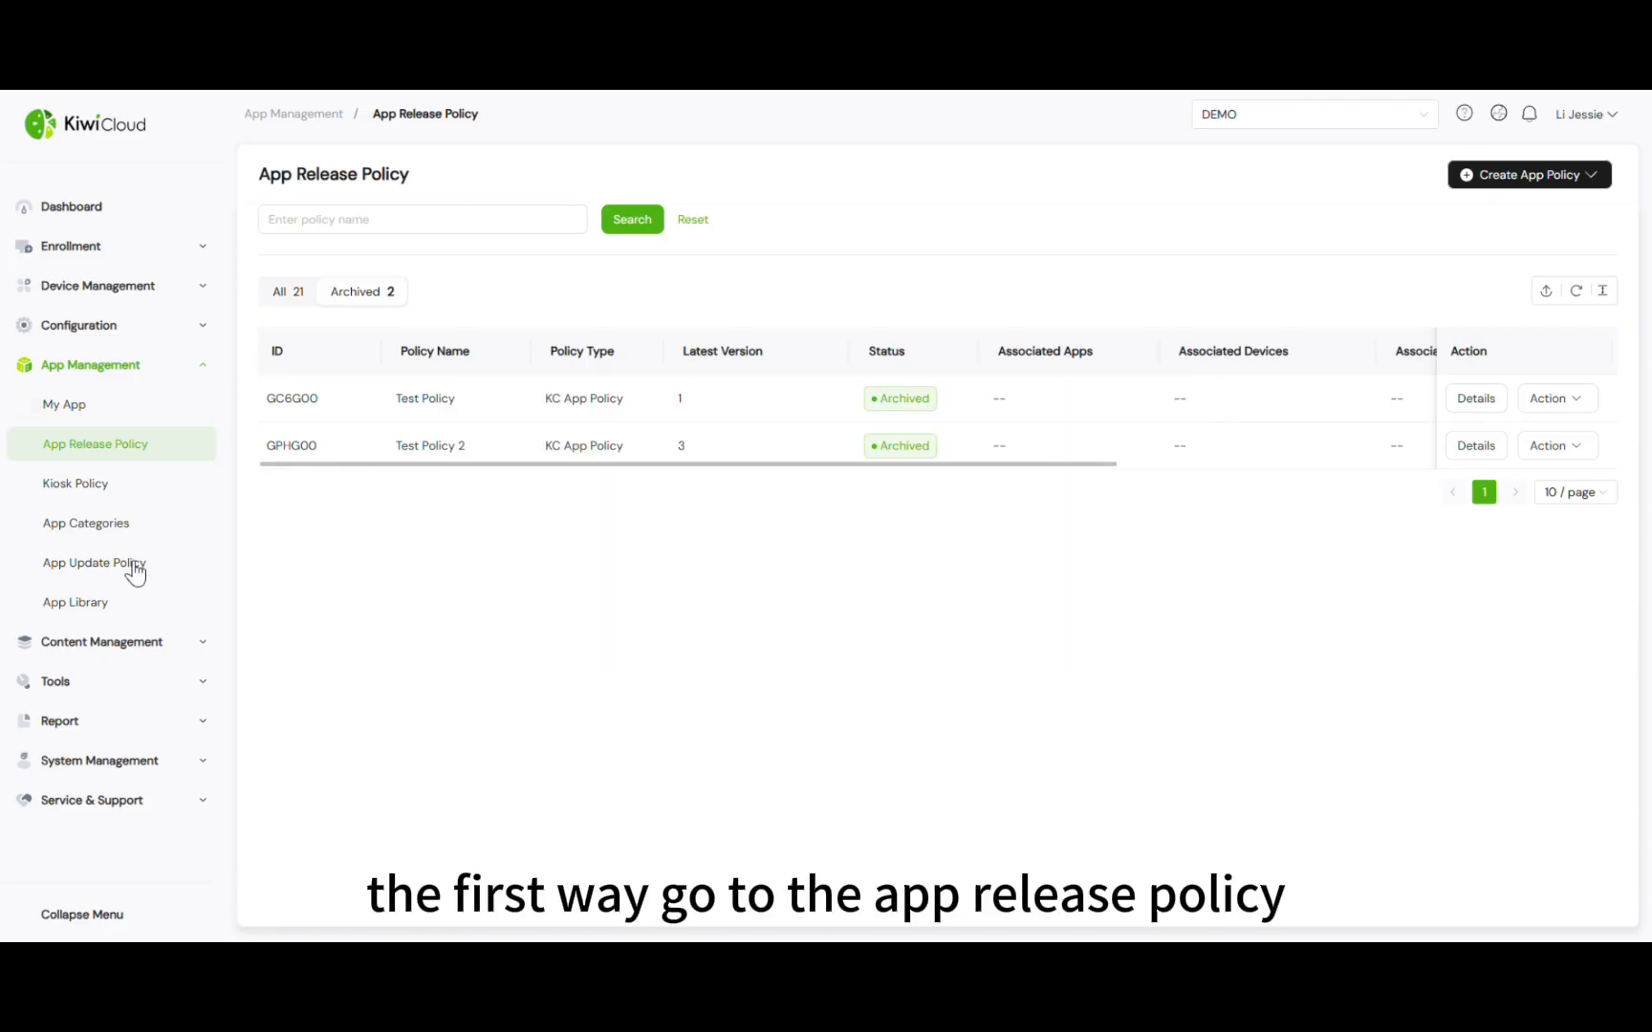
{"action": "left_click", "coordinate": [1515, 175]}
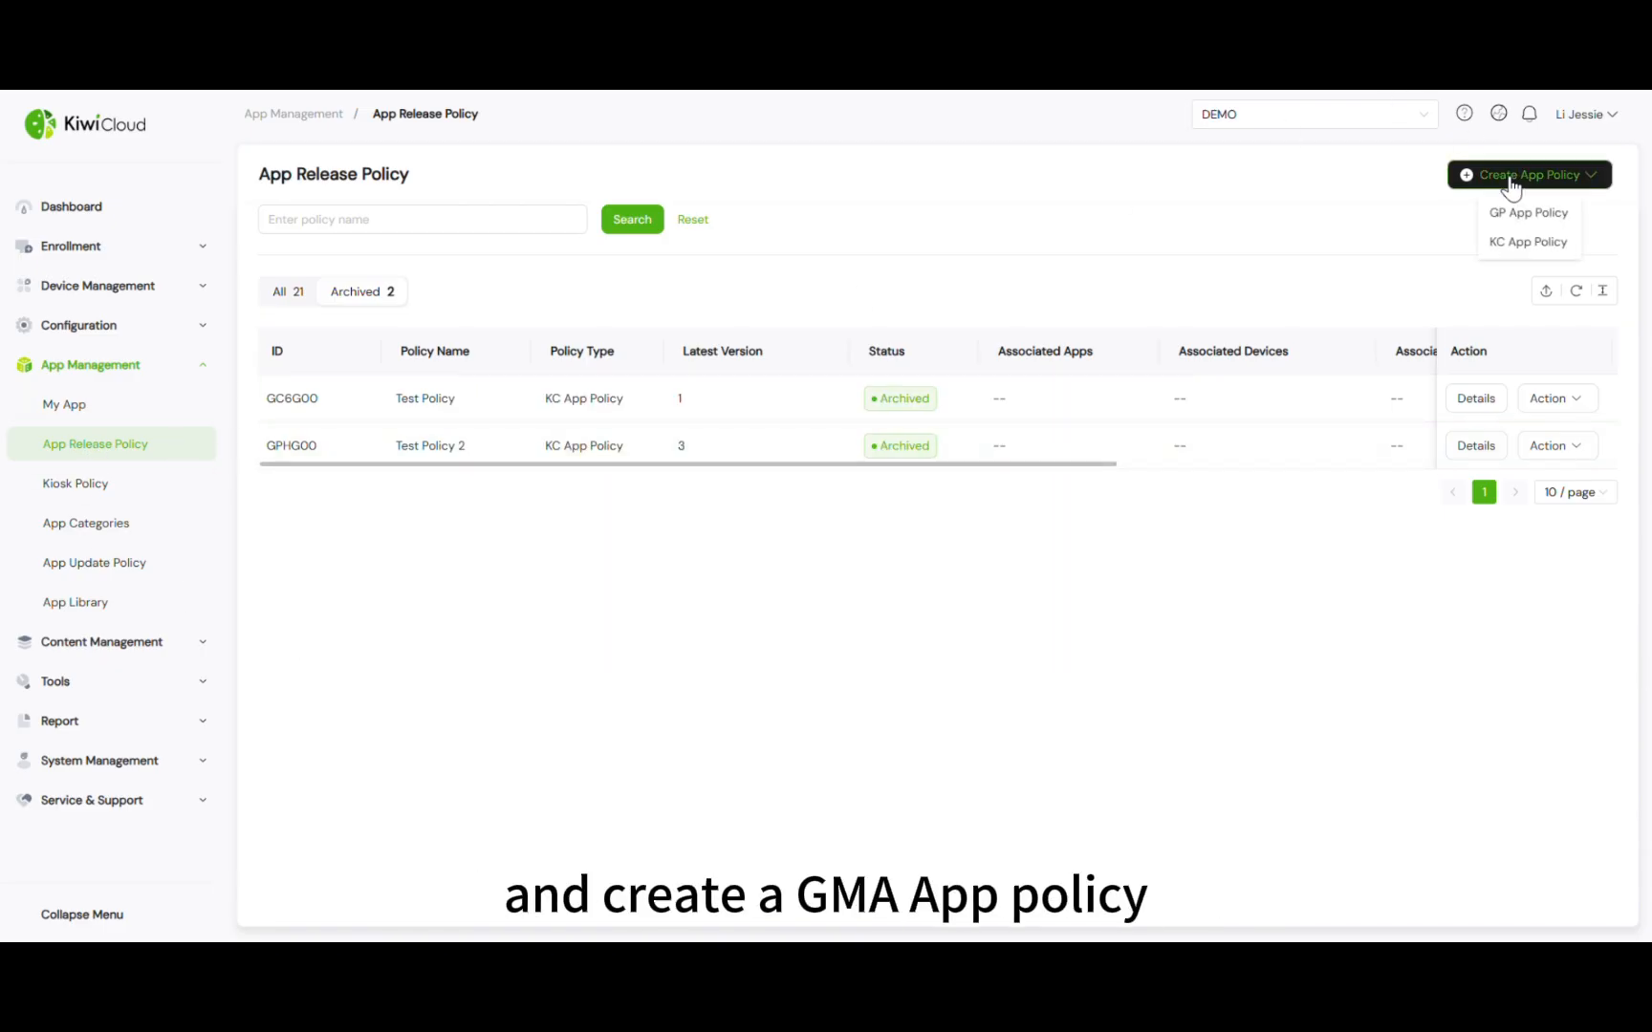
{"action": "left_click", "coordinate": [1507, 214]}
{"action": "left_click", "coordinate": [1029, 267]}
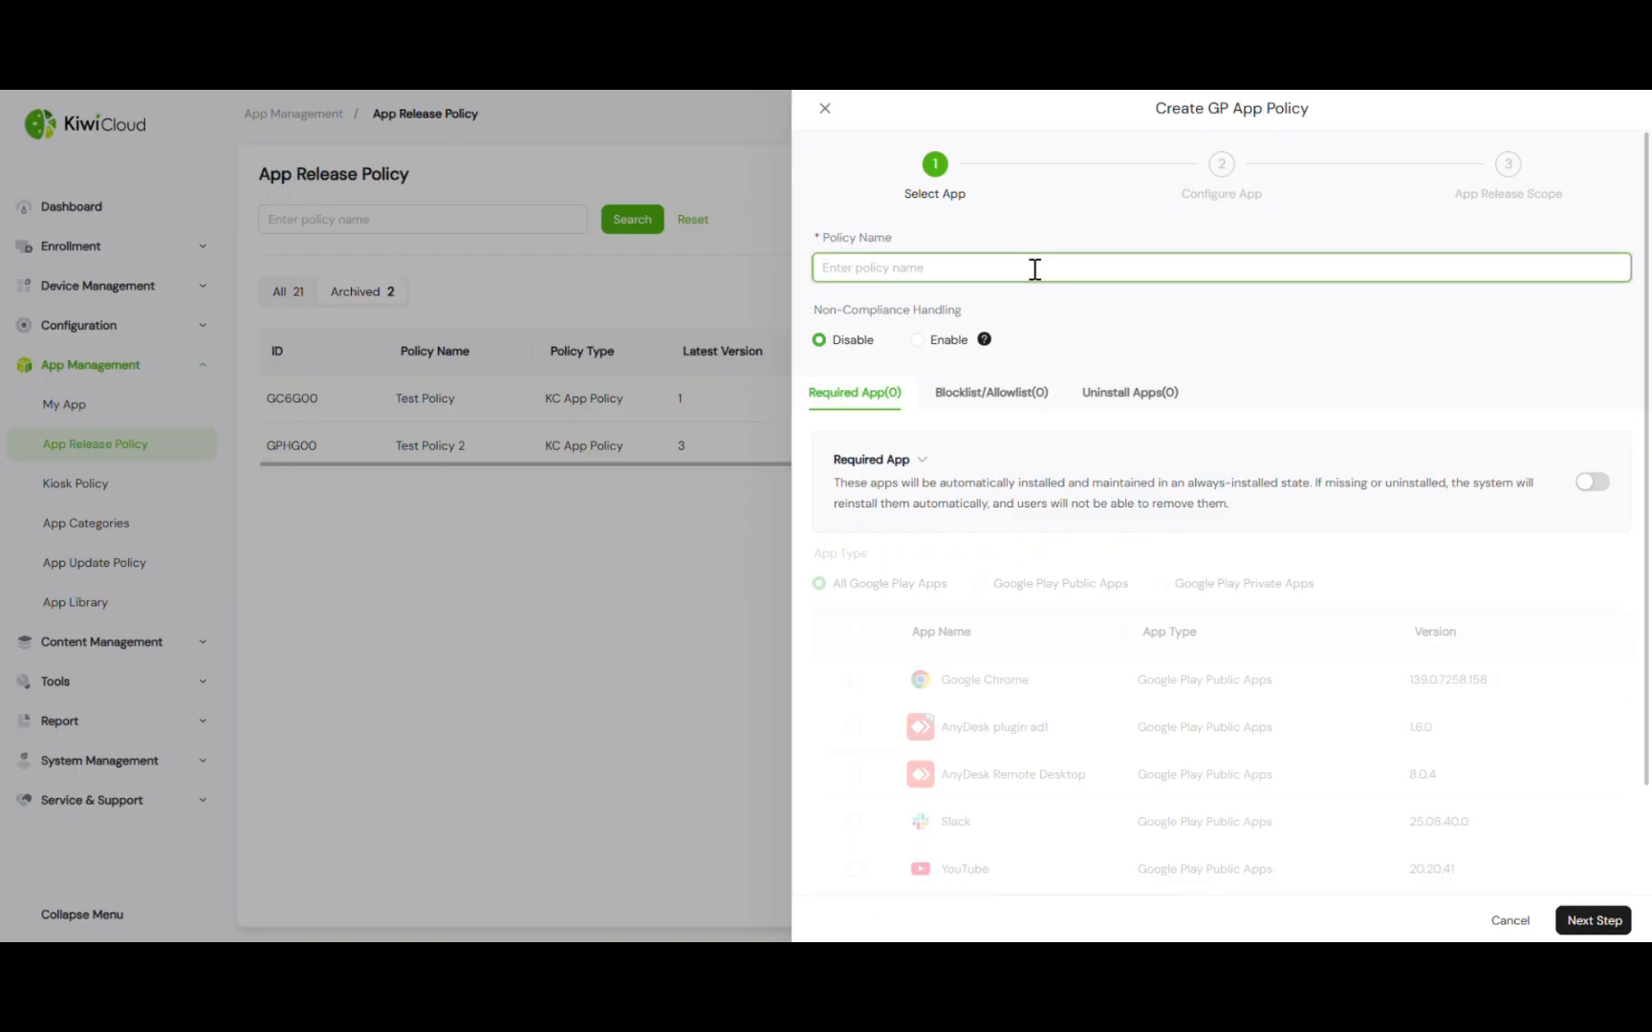
{"action": "type", "text": "GMA-"}
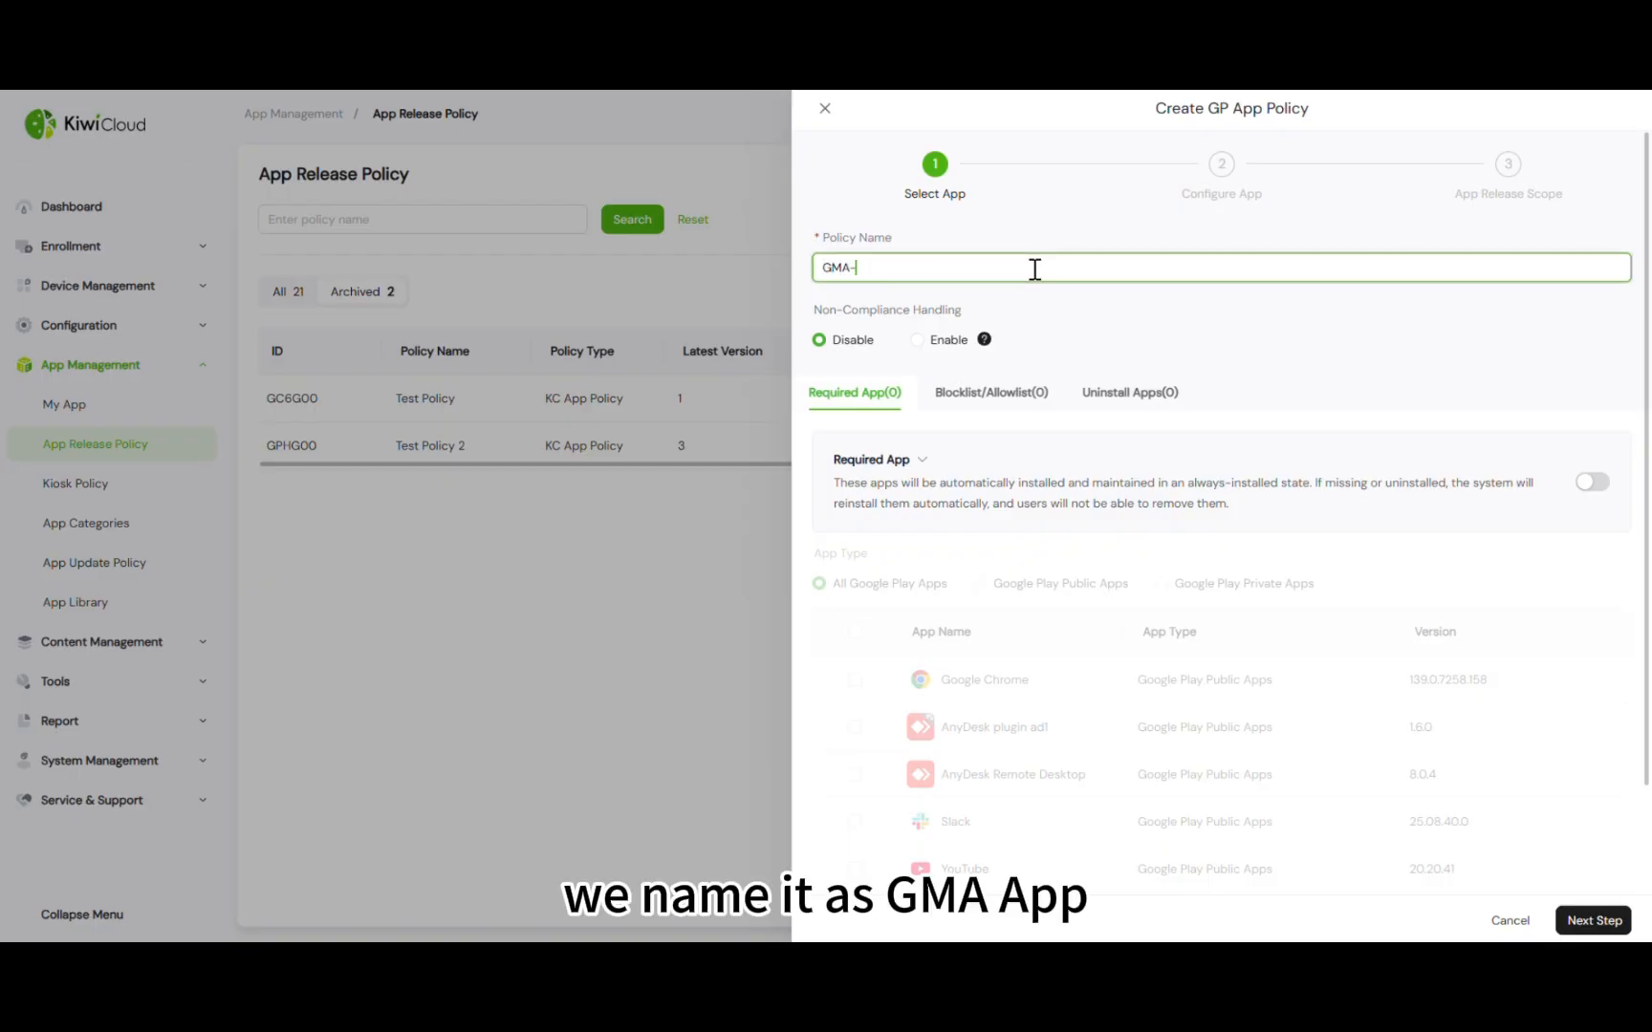
{"action": "type", "text": "APP-RE"}
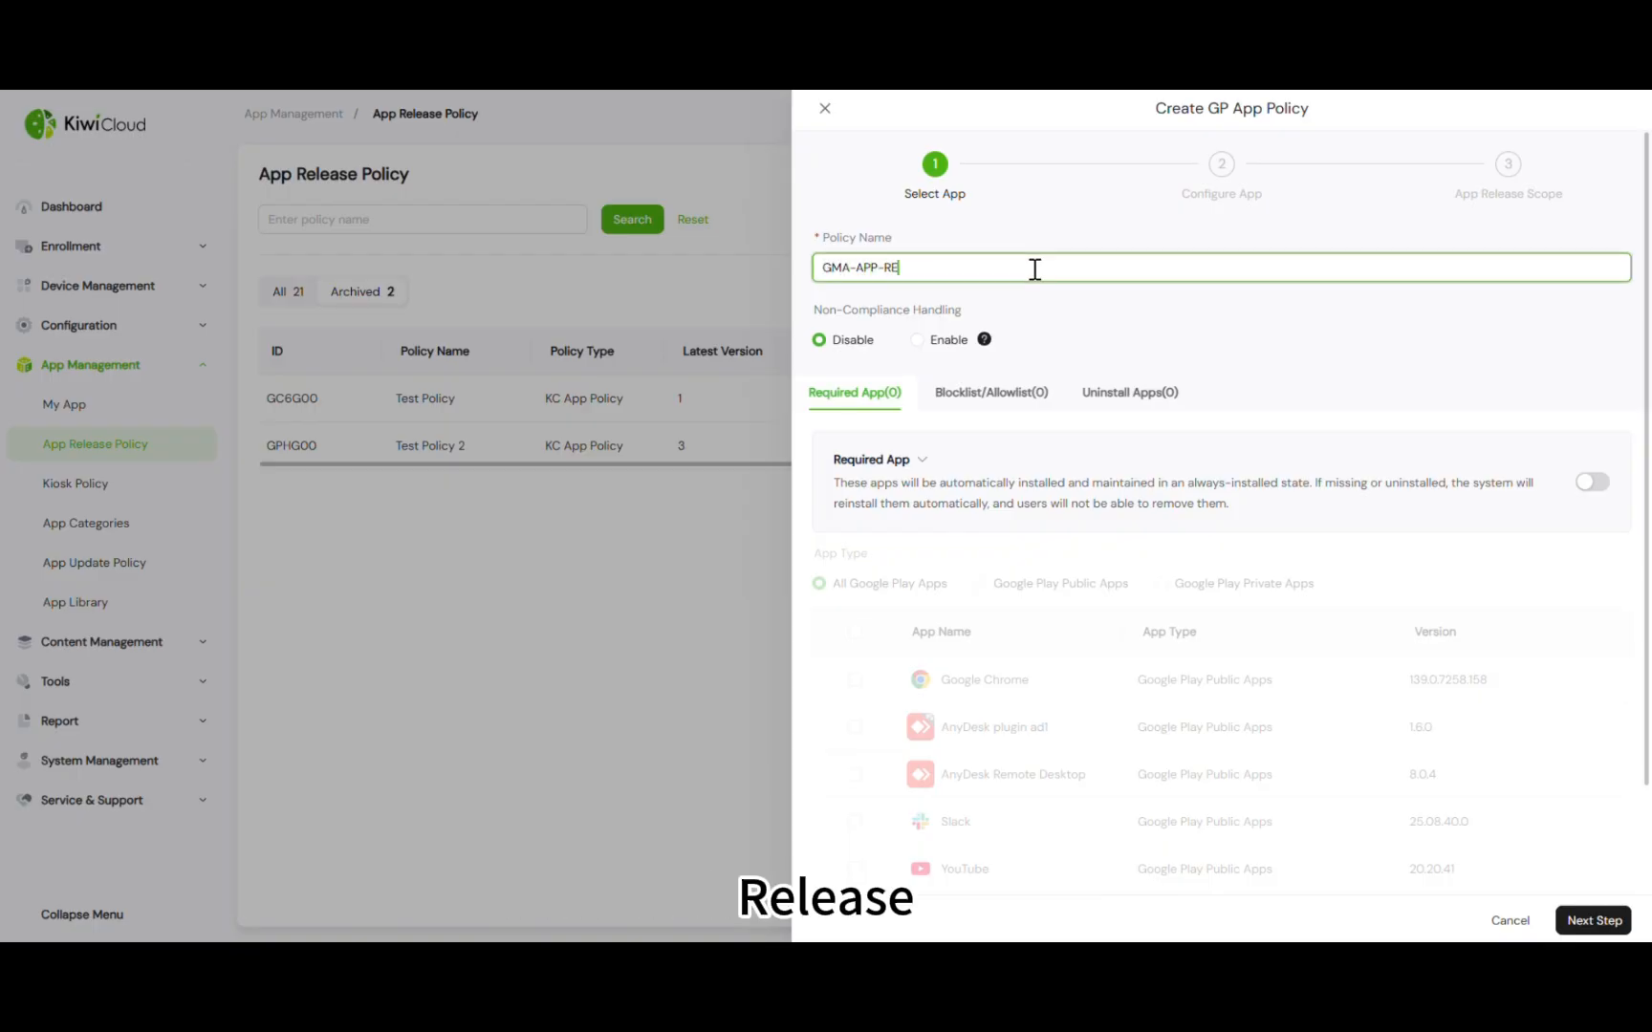
{"action": "type", "text": "ALESE"}
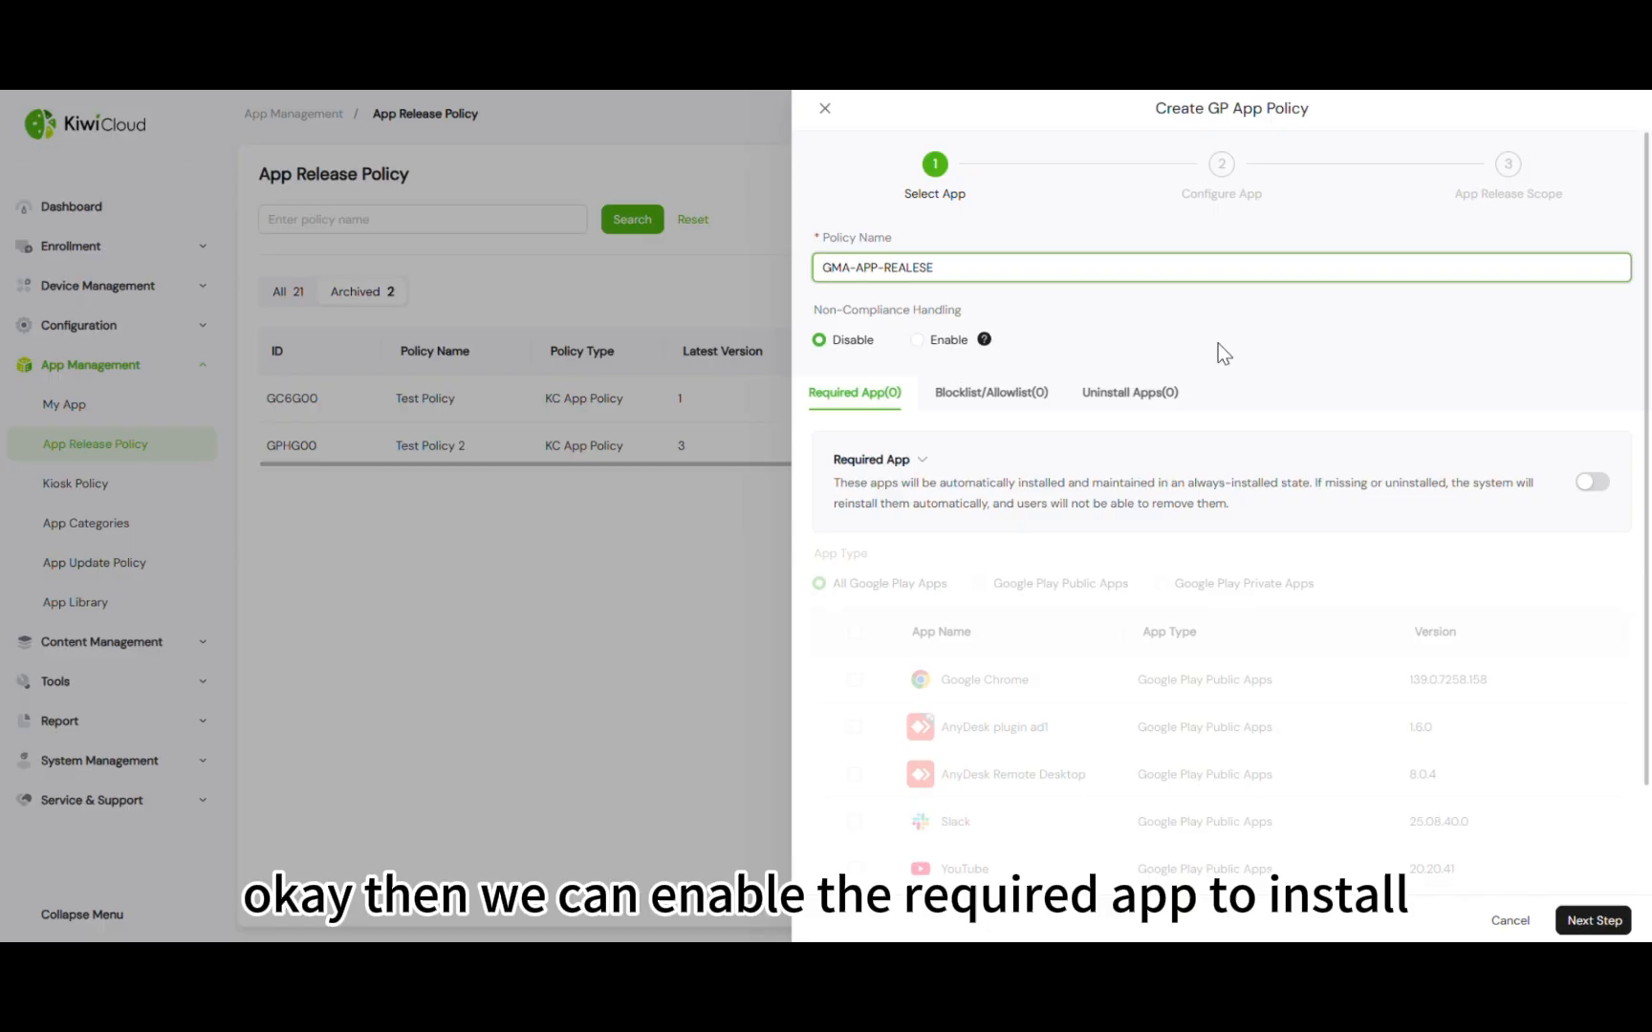
{"action": "left_click", "coordinate": [1223, 354]}
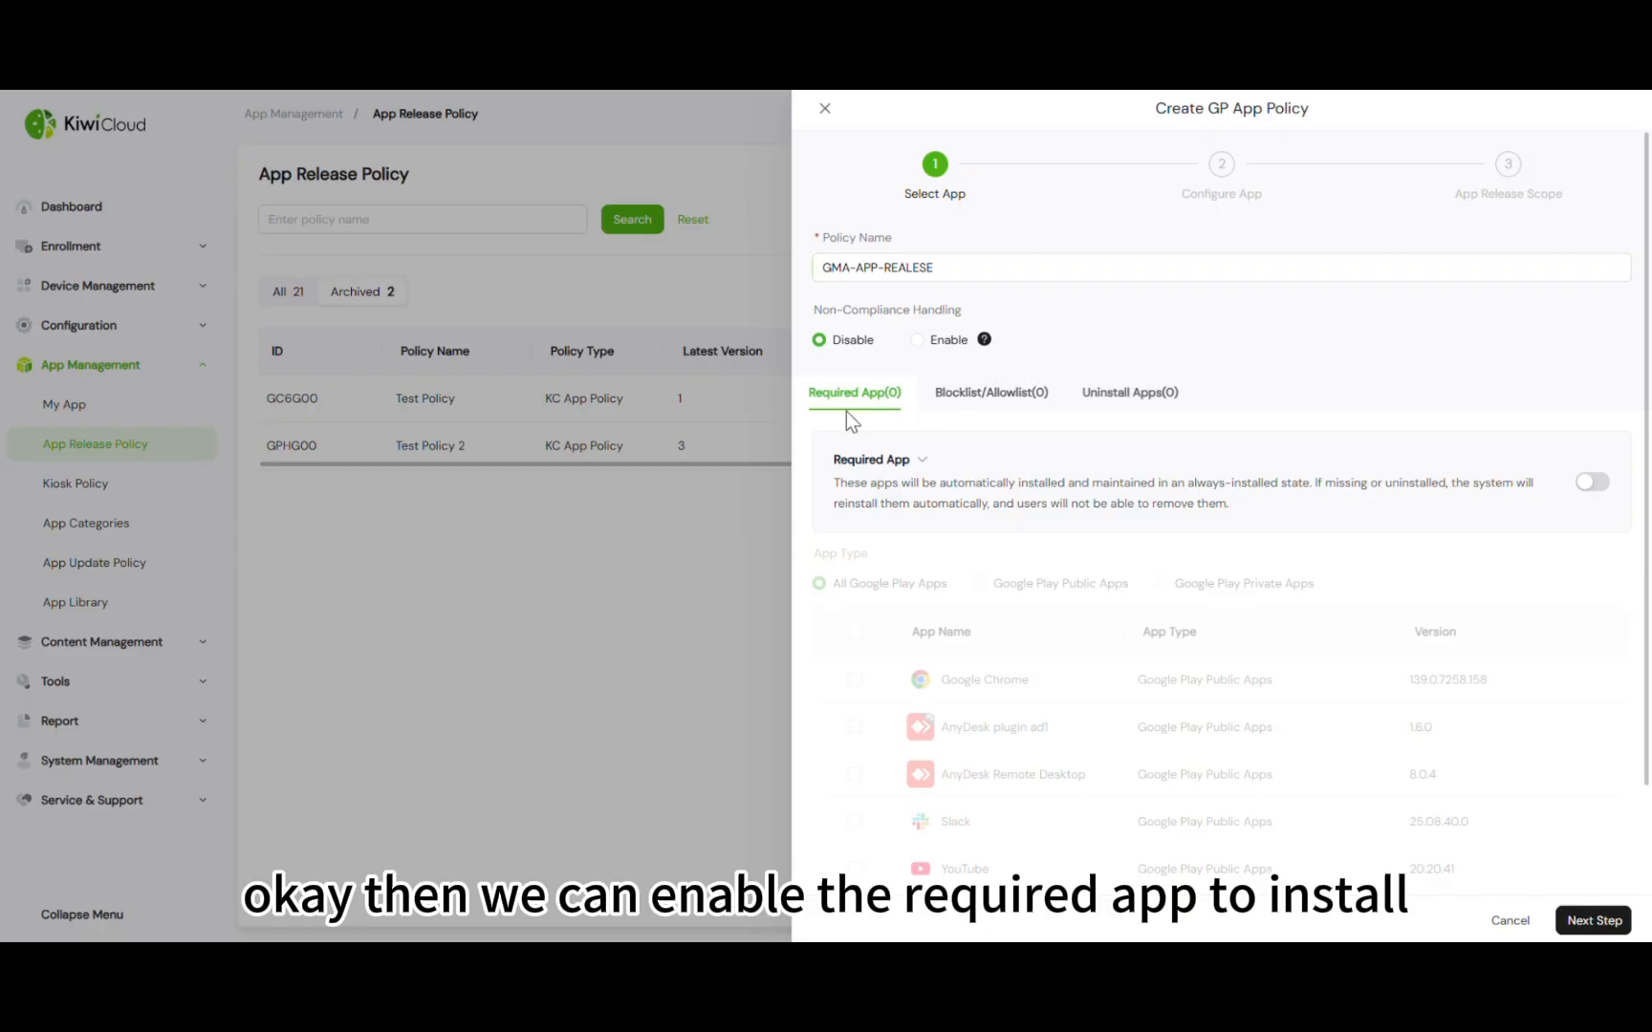
Turn on Required App and mark Google Chrome and Slack as required apps
{"action": "left_click", "coordinate": [1596, 483]}
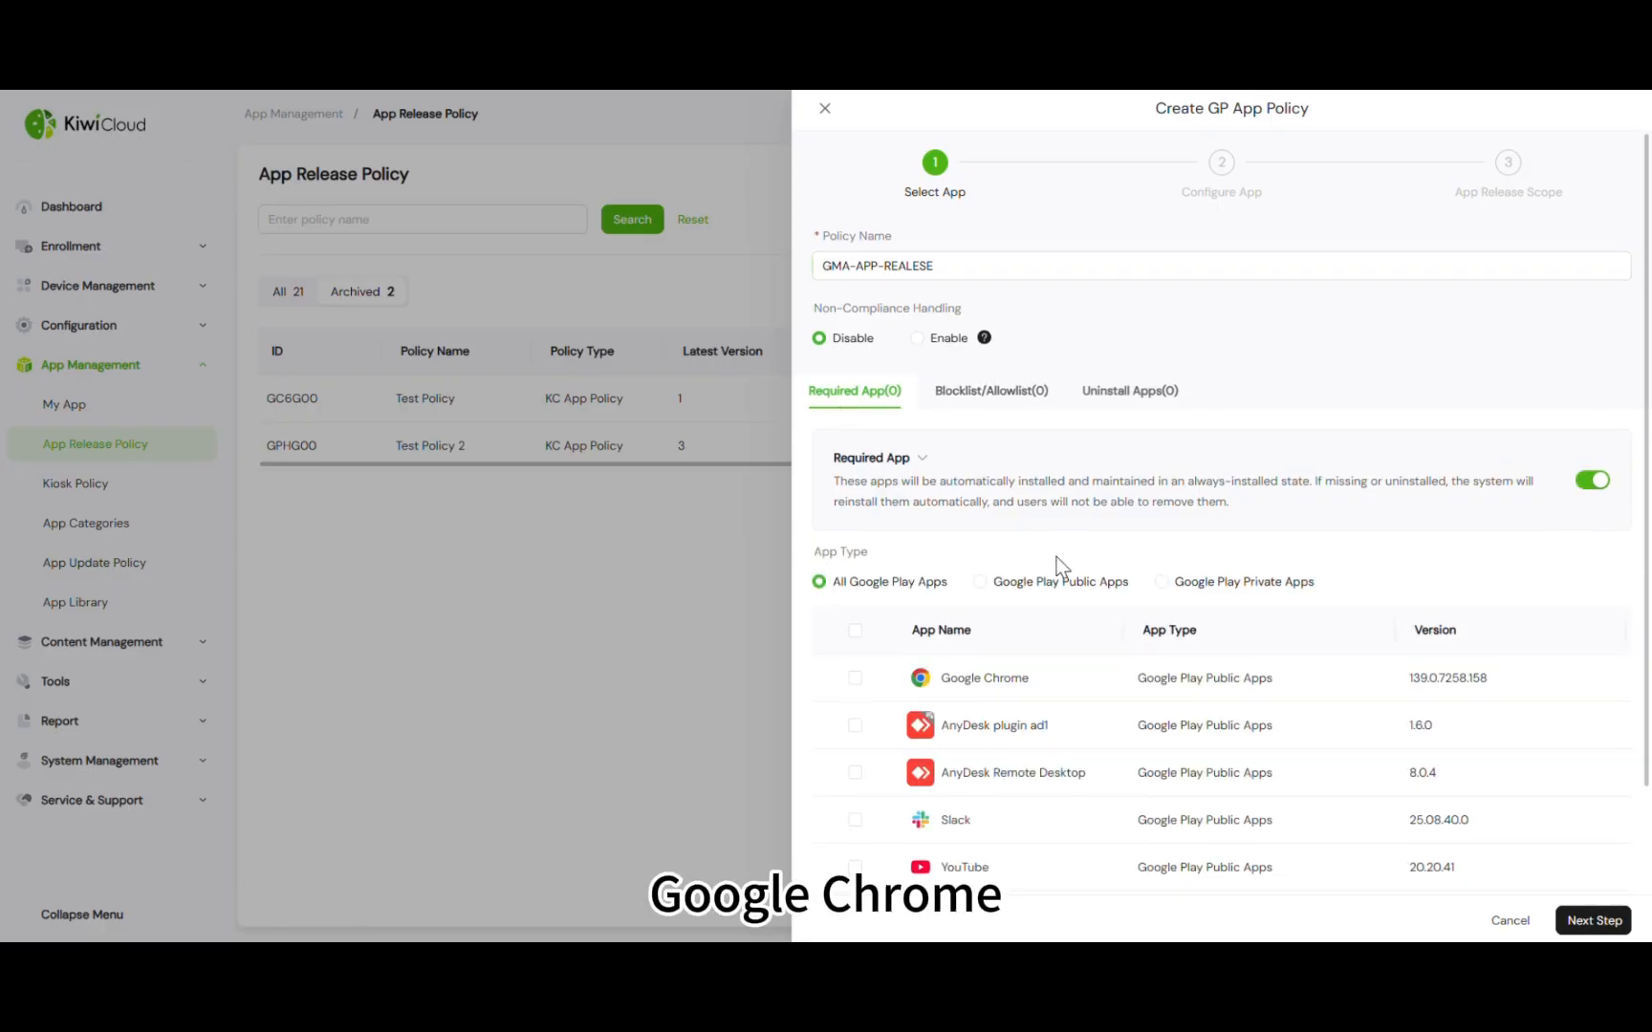
{"action": "scroll", "coordinate": [1056, 563], "scroll_direction": "down", "scroll_amount": 2}
{"action": "left_click", "coordinate": [854, 551]}
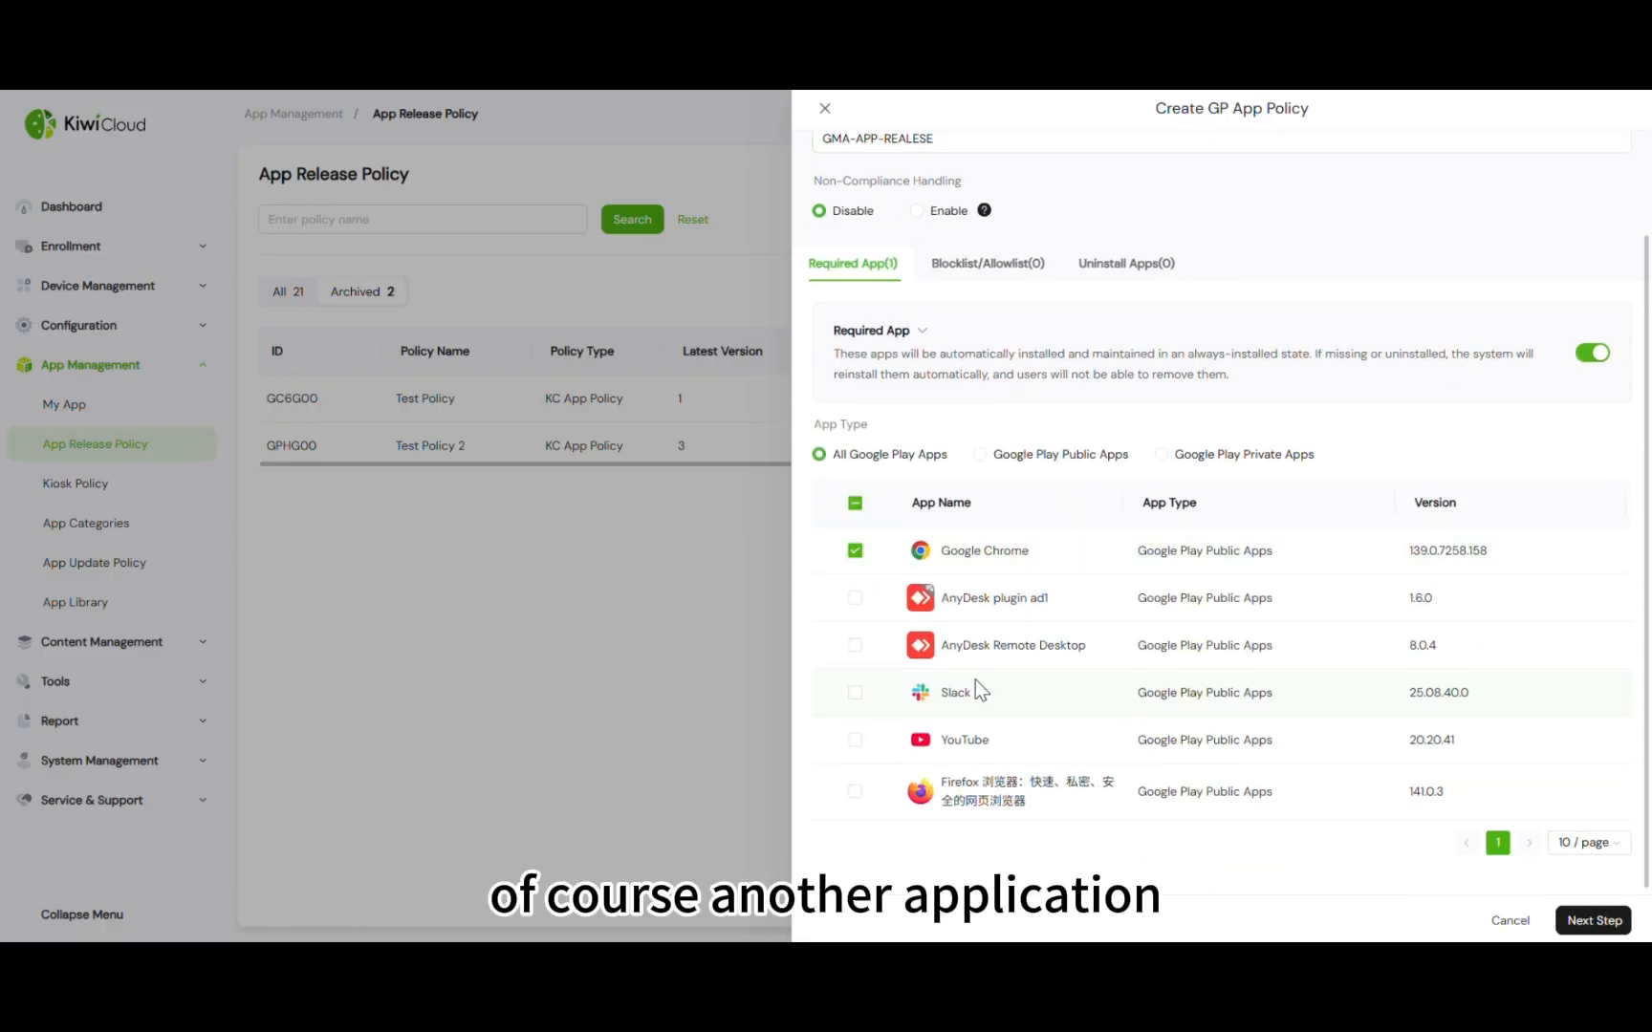
{"action": "left_click", "coordinate": [855, 694]}
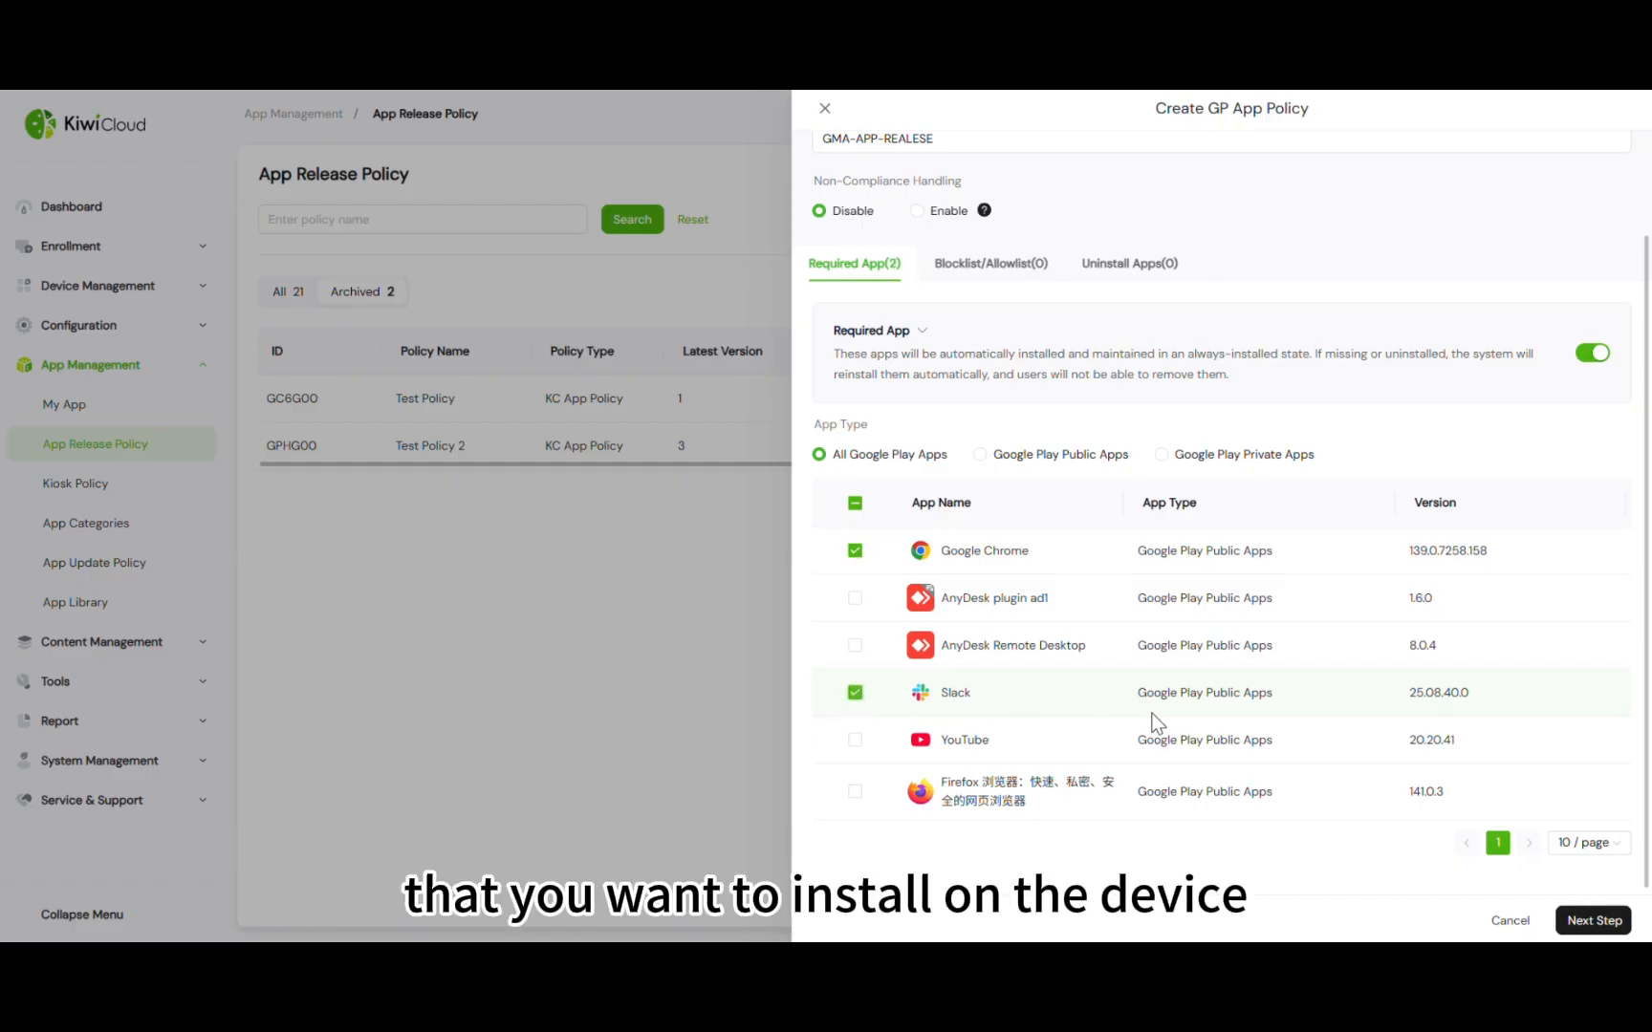
{"action": "scroll", "coordinate": [1055, 701], "scroll_direction": "down", "scroll_amount": 1}
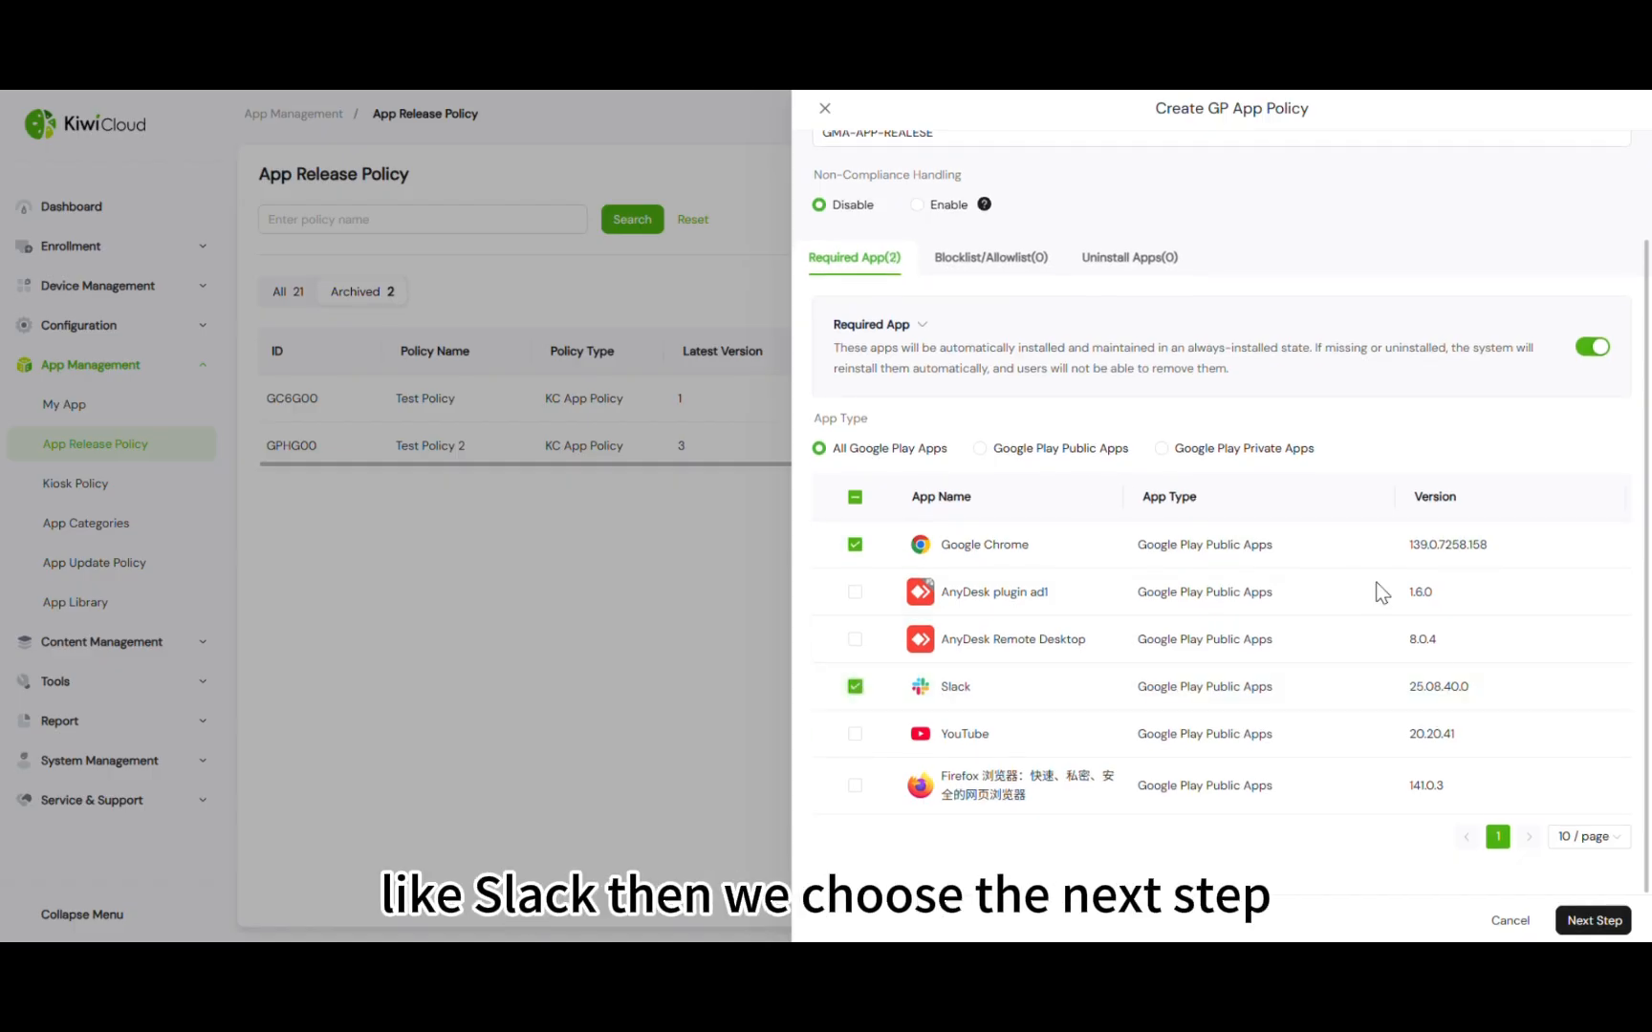
{"action": "left_click", "coordinate": [1568, 919]}
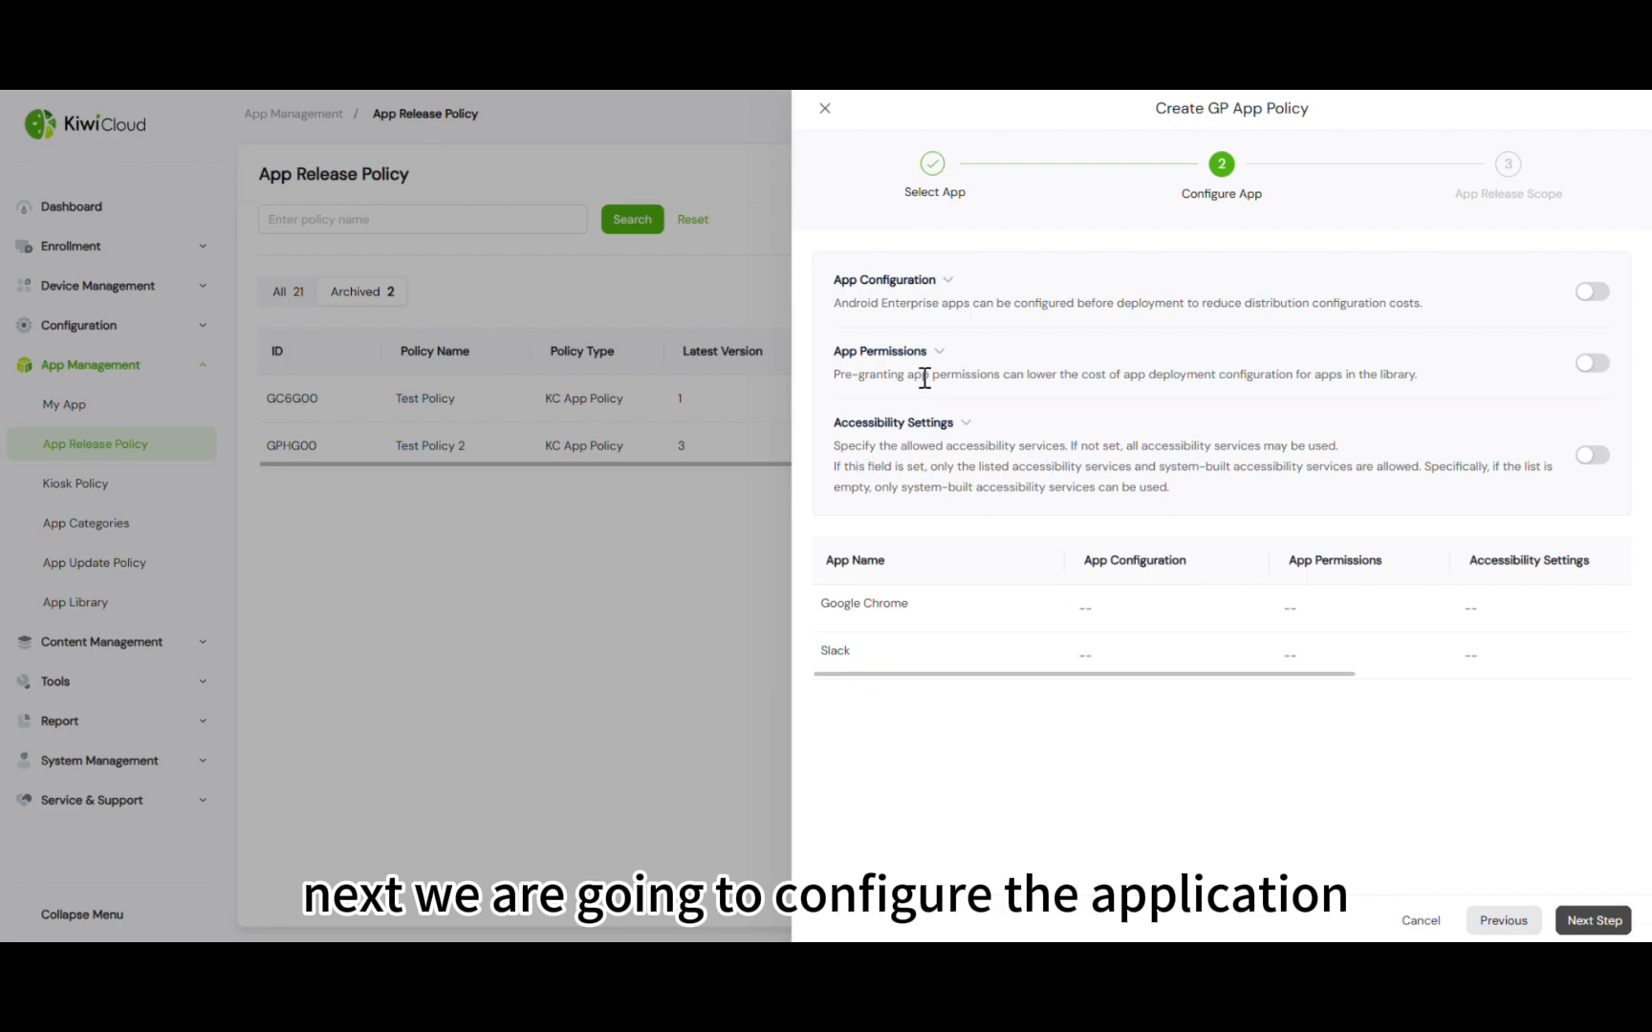
Enable app configuration and add a Google Chrome managed configuration named 'test'
{"action": "left_click", "coordinate": [1592, 292]}
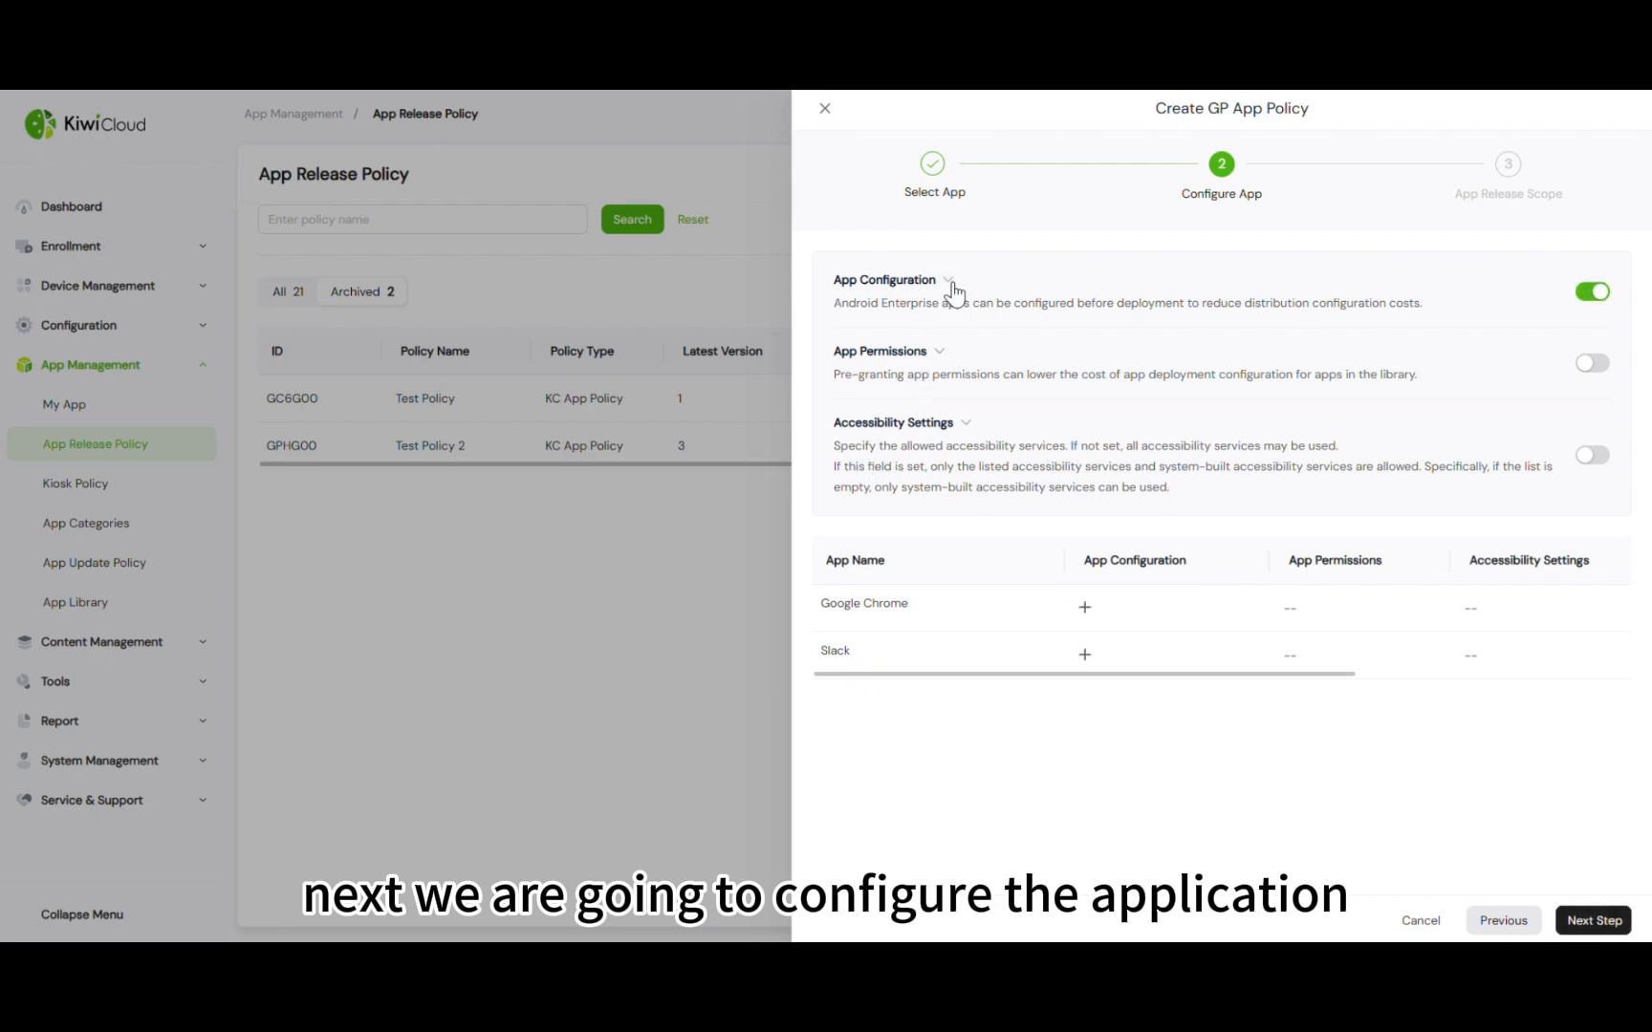
{"action": "left_click", "coordinate": [1084, 609]}
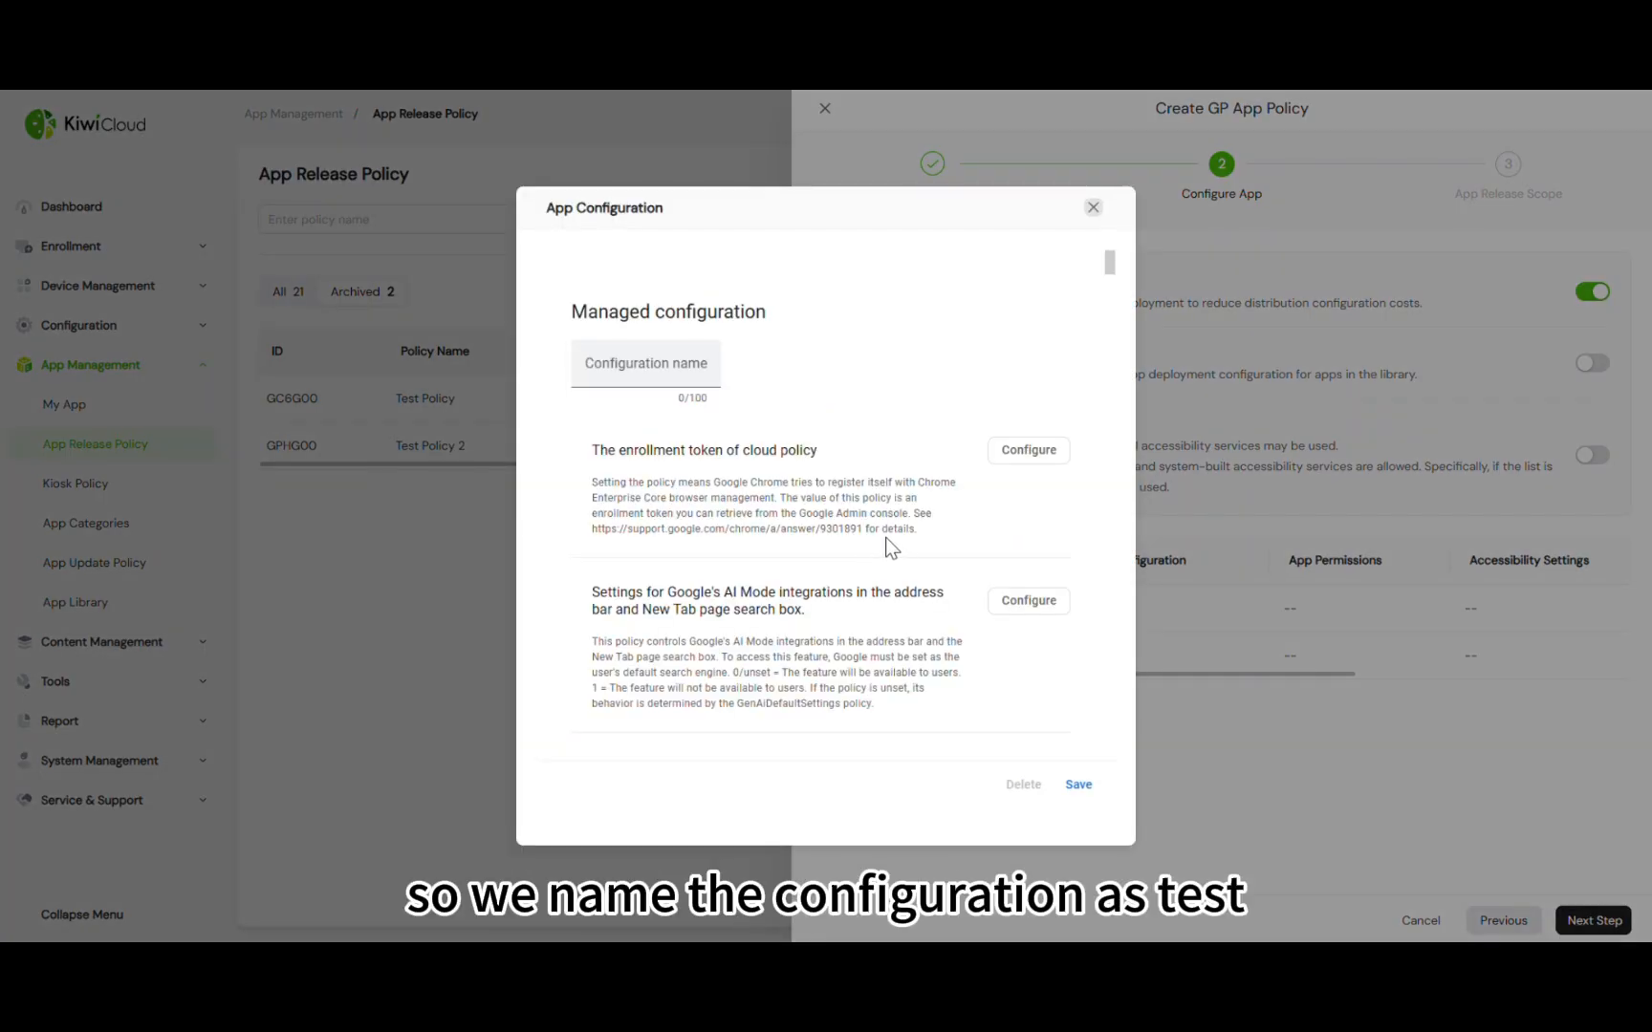
{"action": "left_click", "coordinate": [597, 369]}
{"action": "type", "text": "test"}
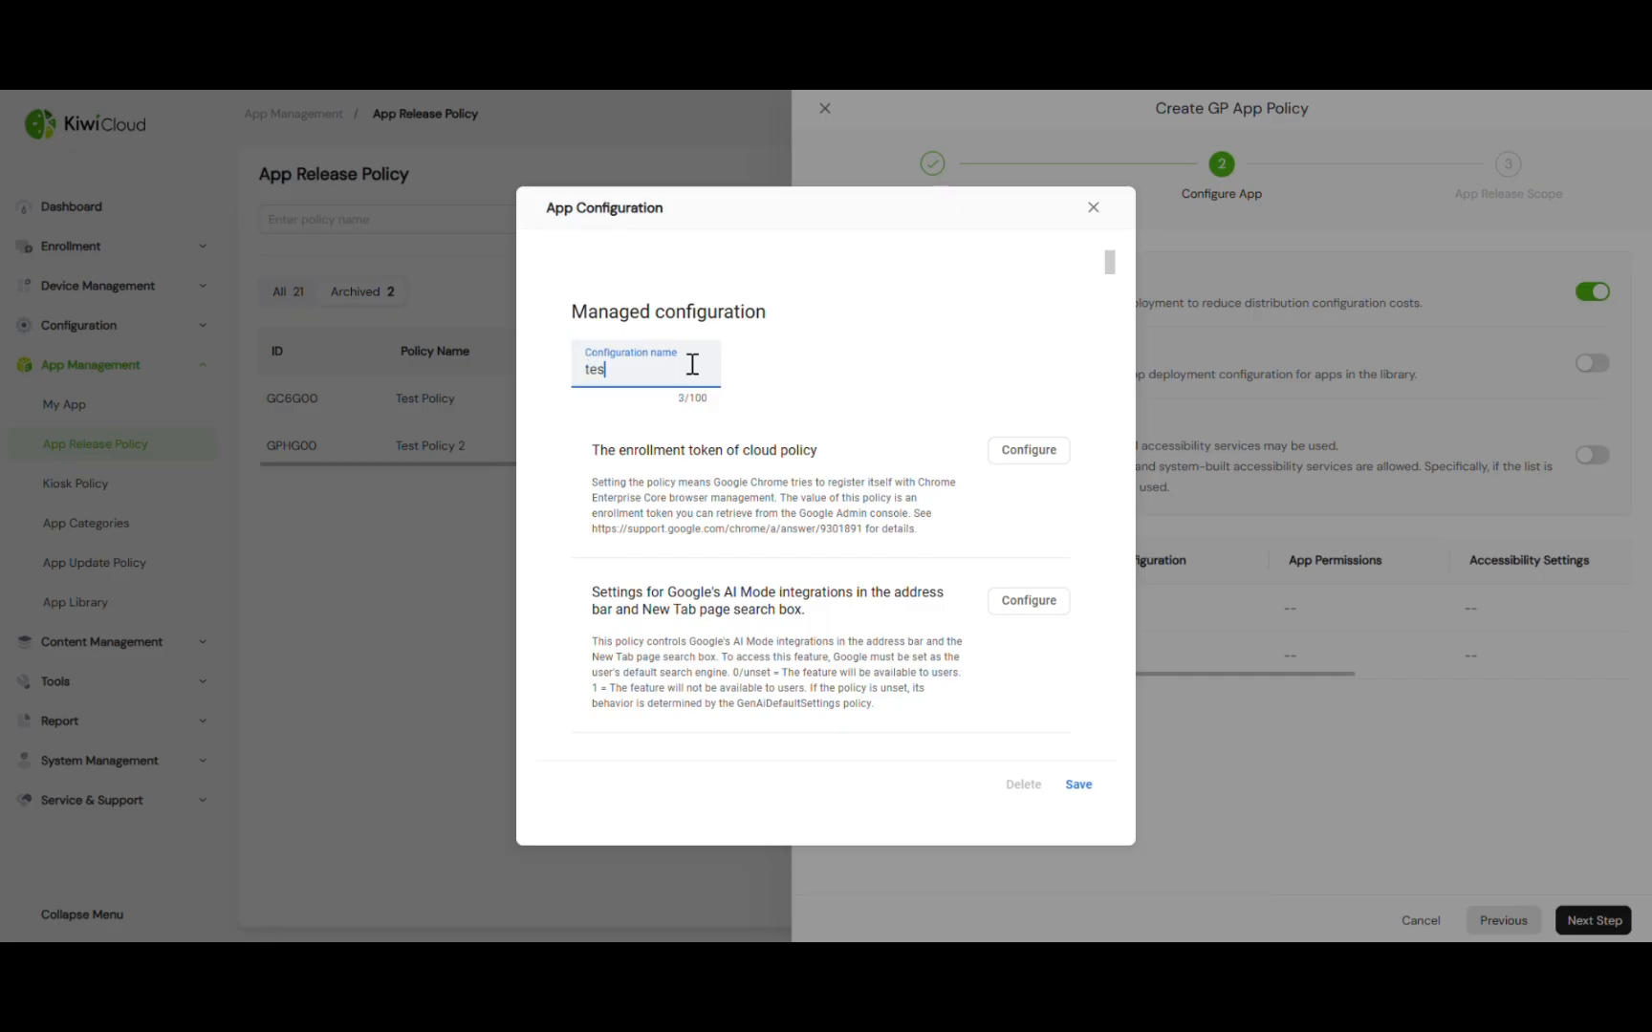
{"action": "left_click", "coordinate": [872, 414]}
{"action": "scroll", "coordinate": [872, 414], "scroll_direction": "down", "scroll_amount": 3}
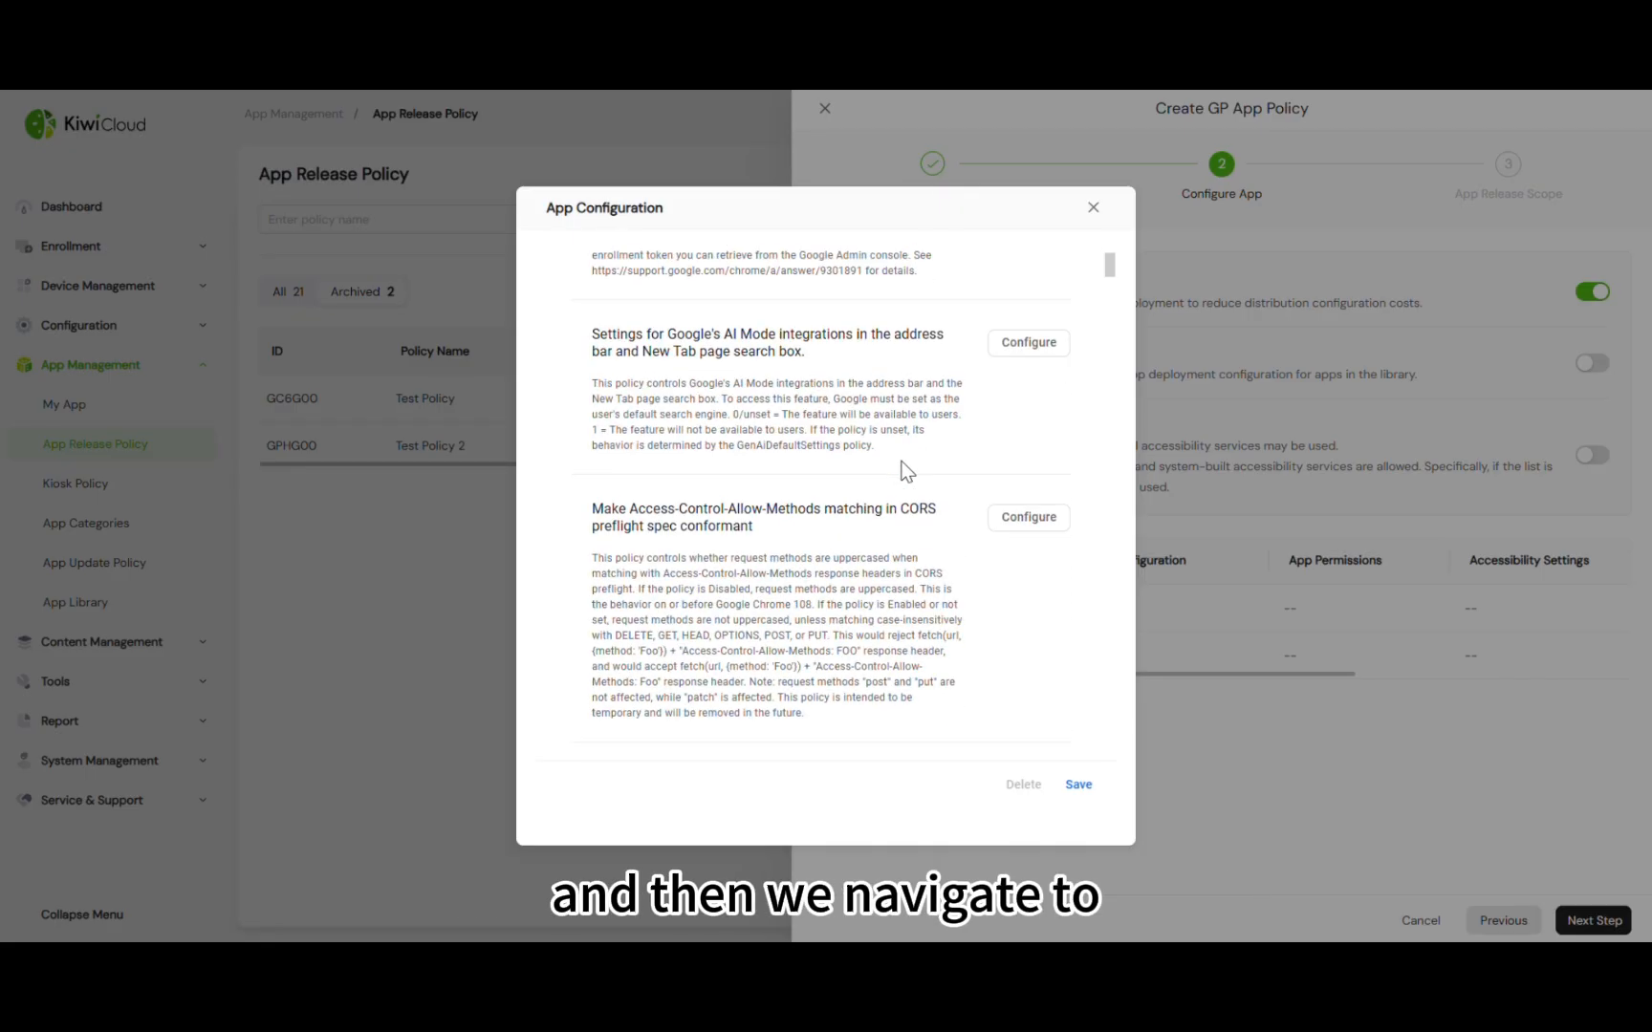
{"action": "scroll", "coordinate": [900, 472], "scroll_direction": "up", "scroll_amount": 3}
{"action": "key", "text": "ctrl+f"}
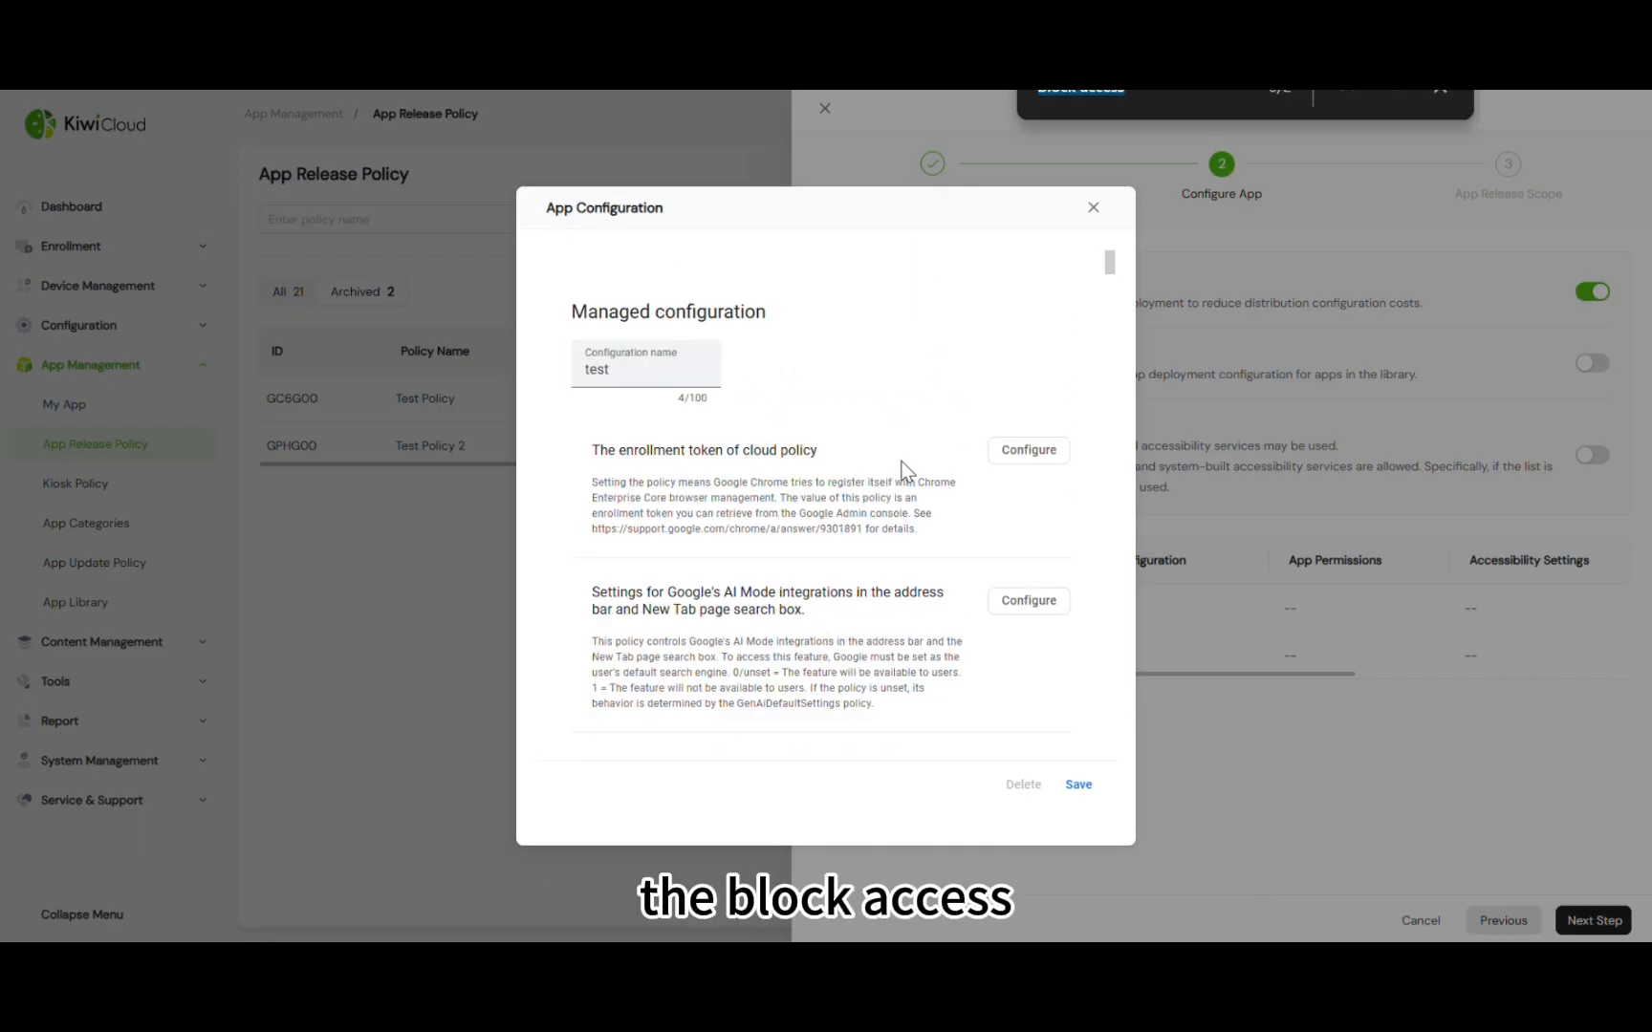
{"action": "key", "text": "Return"}
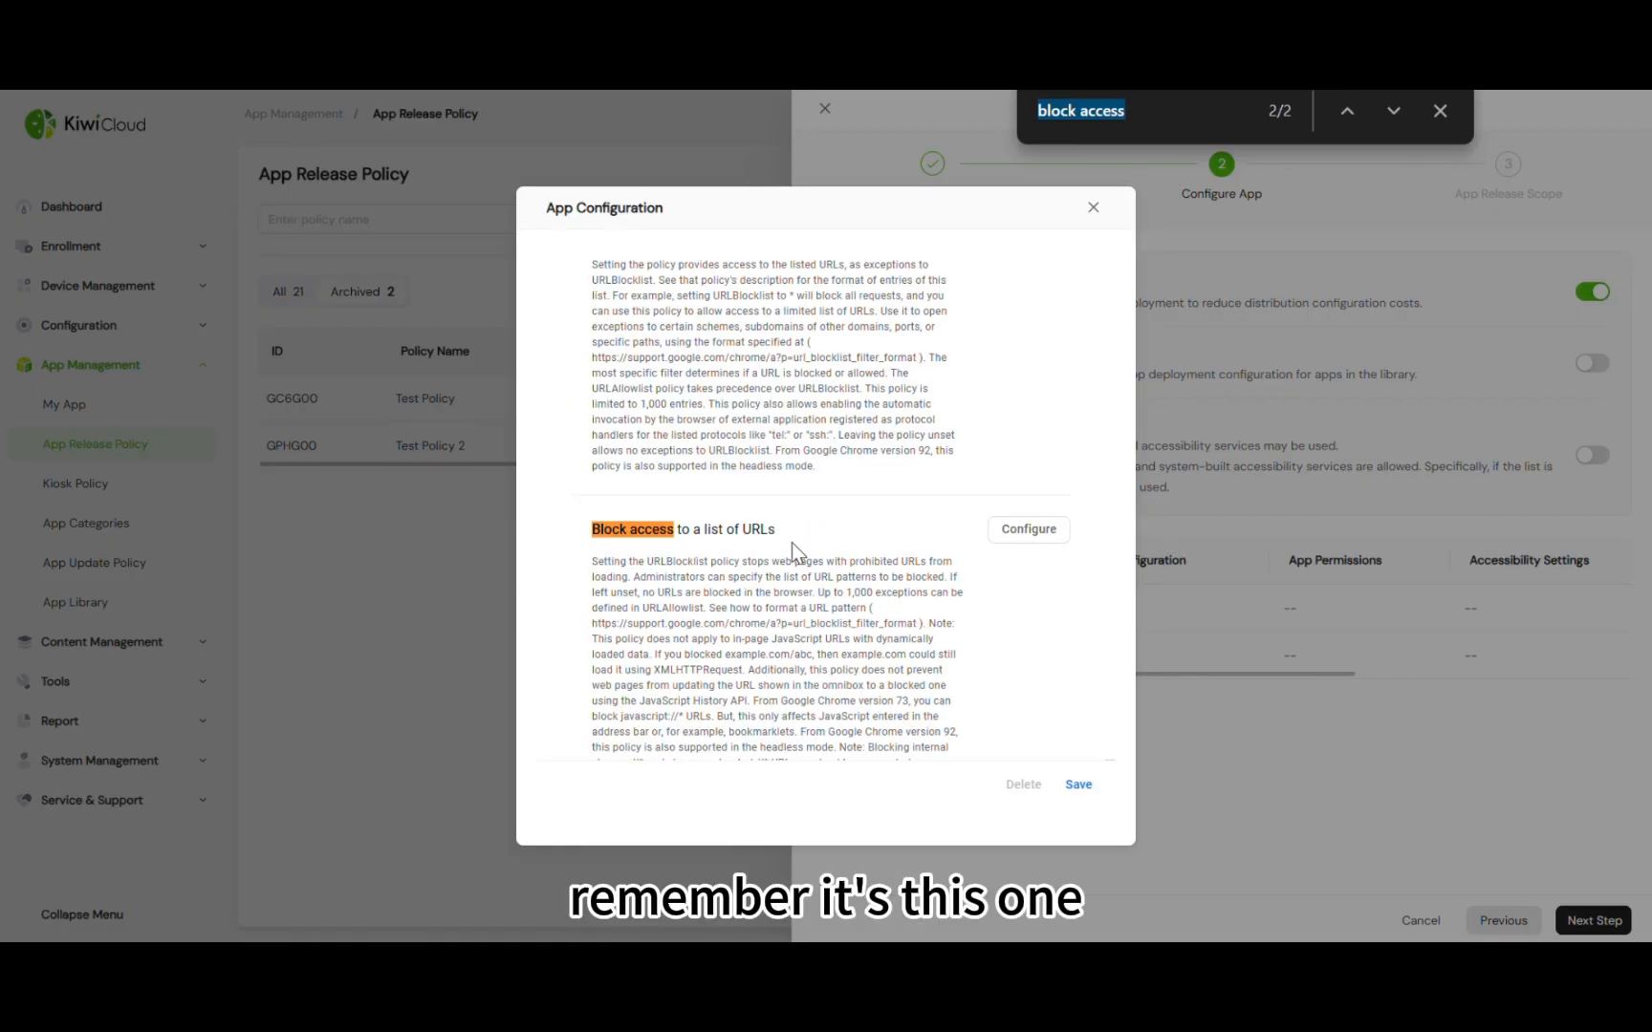
{"action": "left_click", "coordinate": [1022, 548]}
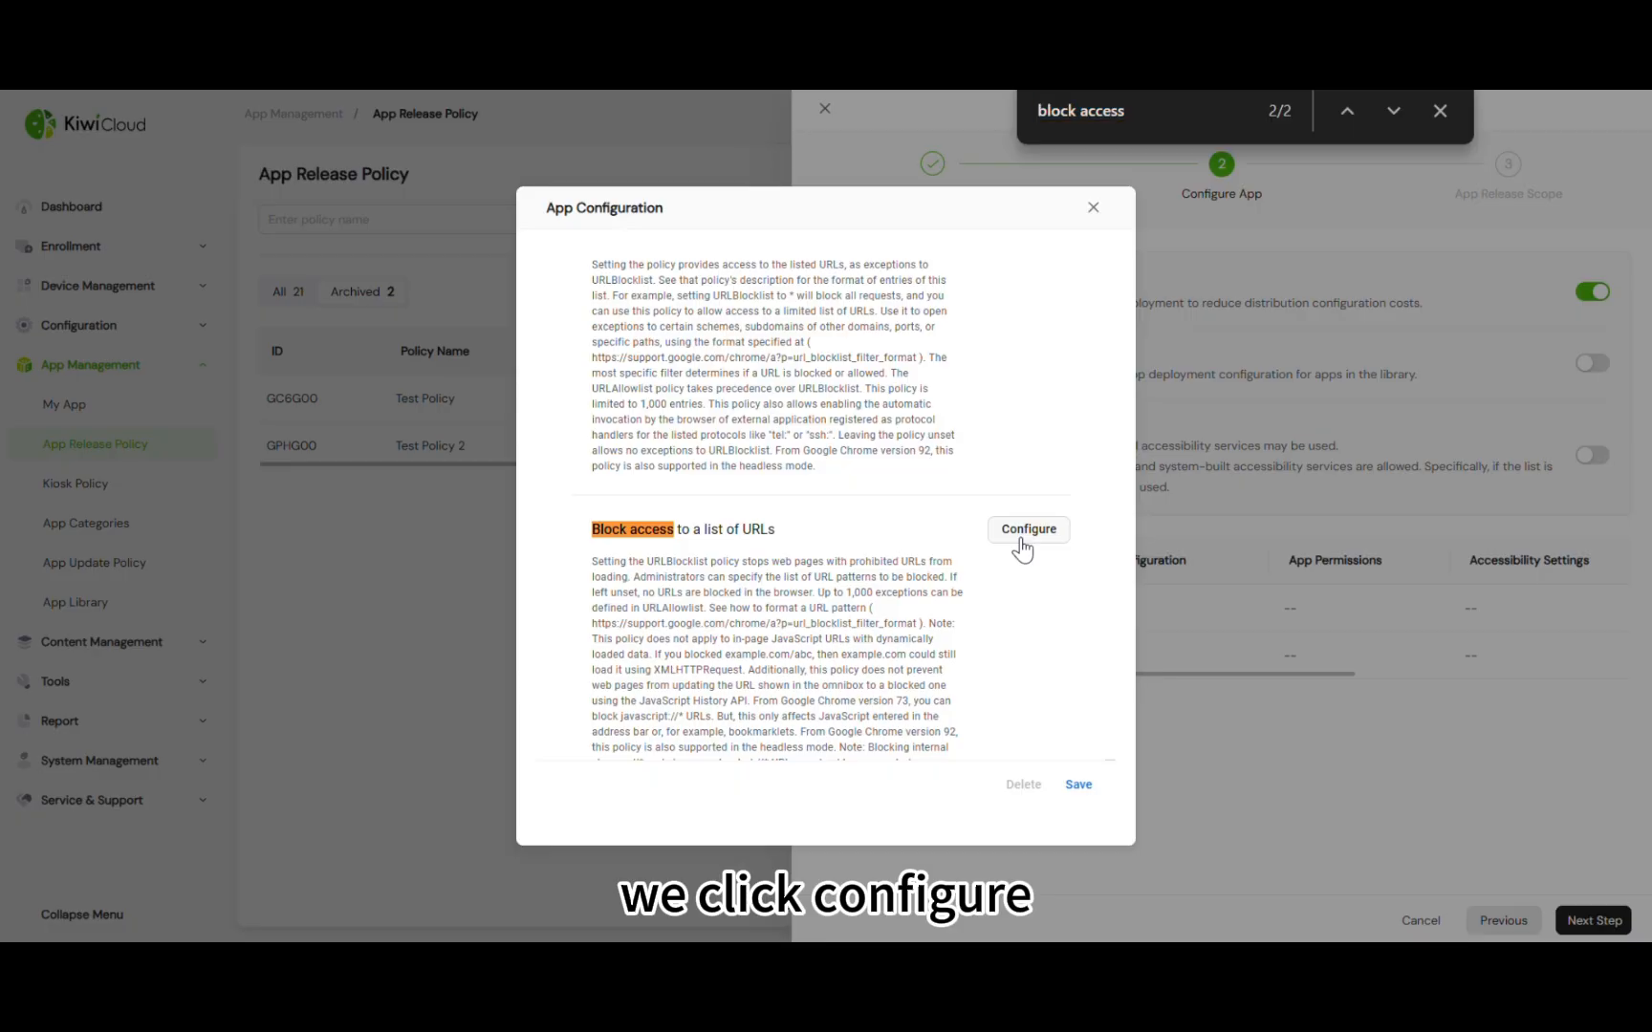
{"action": "scroll", "coordinate": [1015, 593], "scroll_direction": "down", "scroll_amount": 2}
{"action": "left_click", "coordinate": [807, 631]}
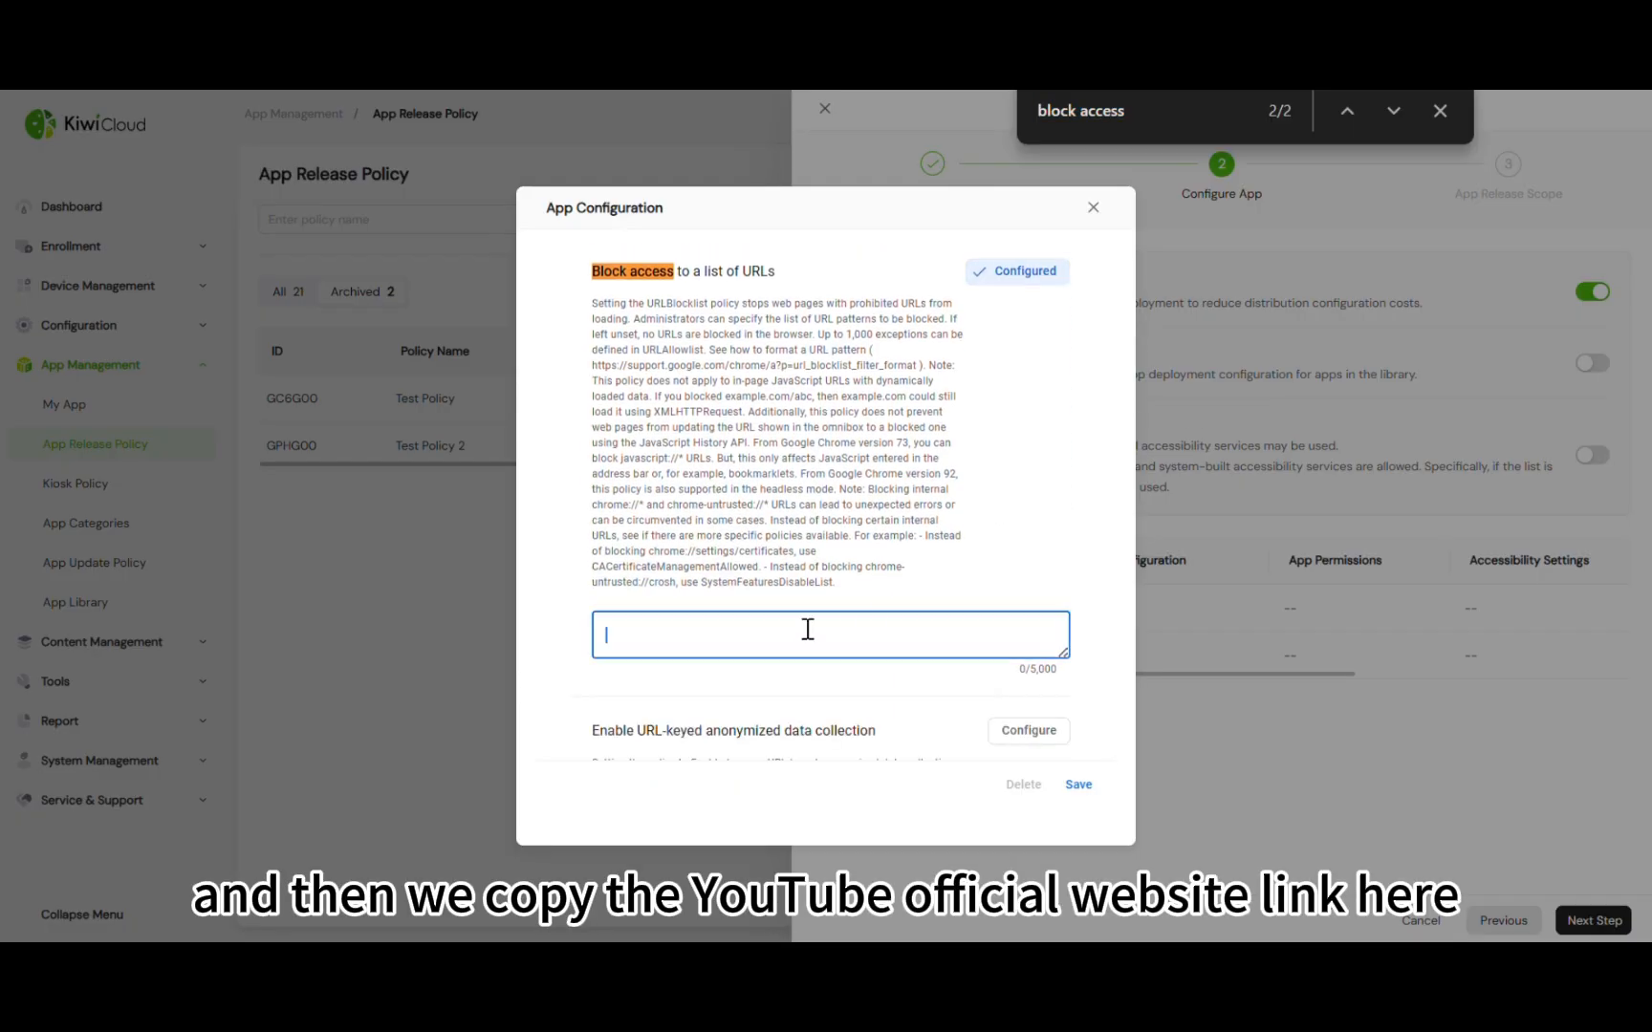
{"action": "type", "text": "https://www.youtube.com/"}
{"action": "left_click", "coordinate": [851, 661]}
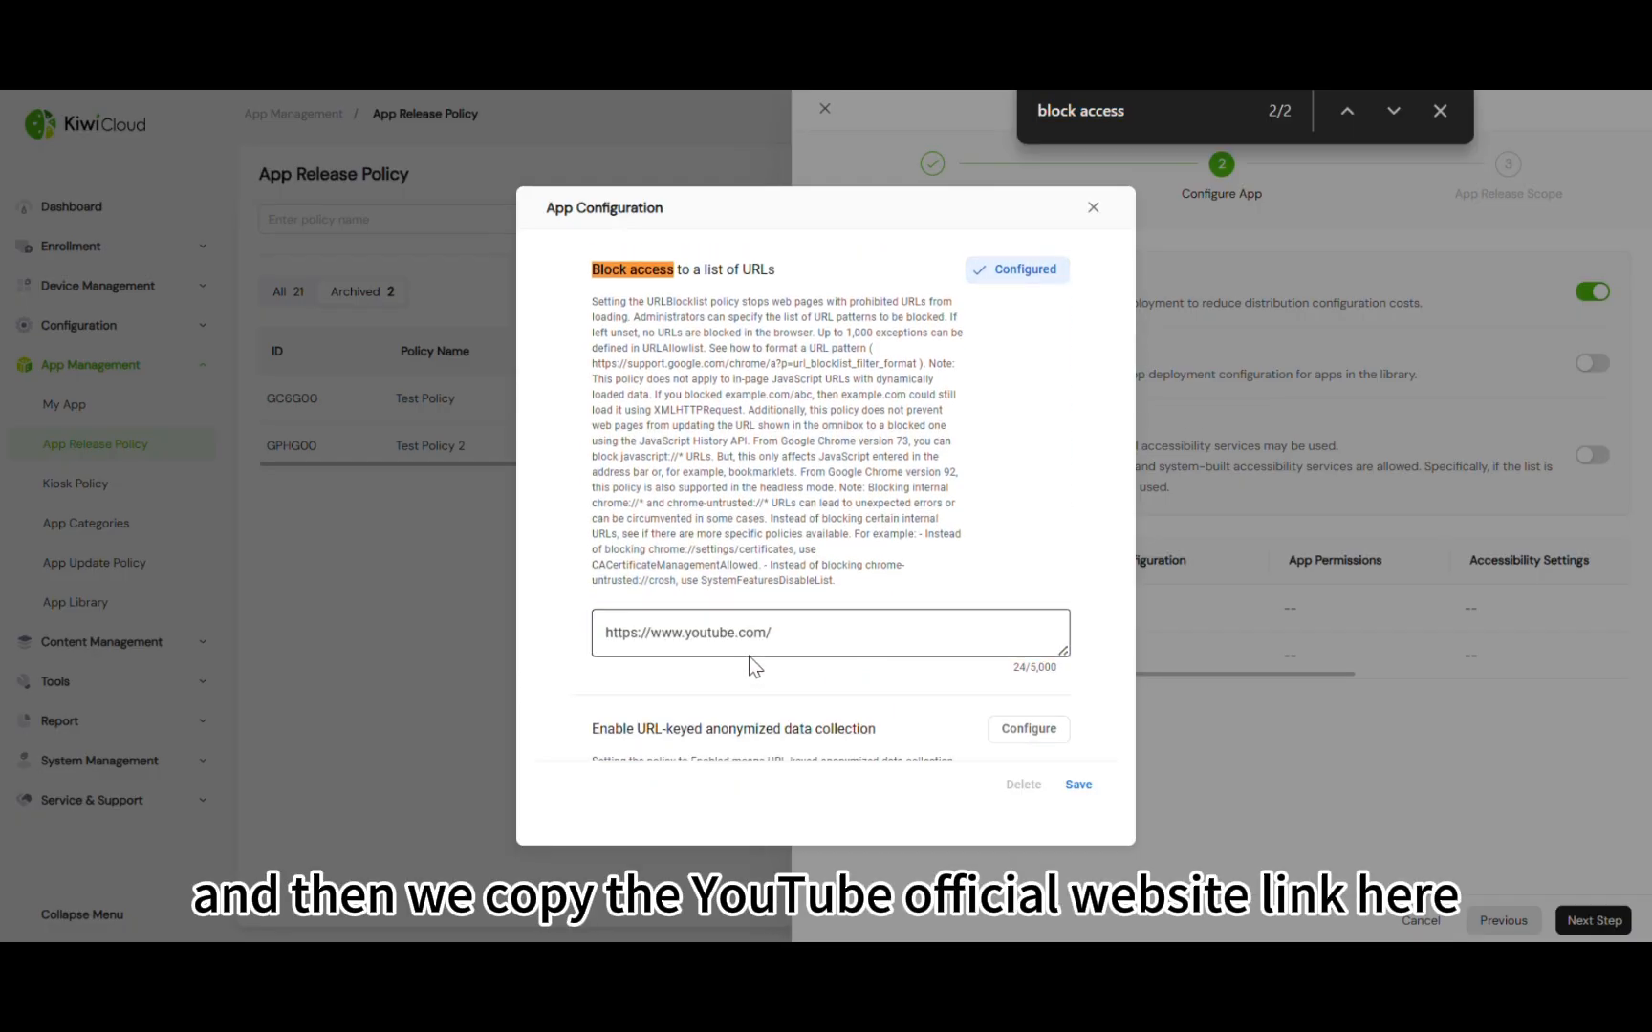
{"action": "scroll", "coordinate": [749, 655], "scroll_direction": "down", "scroll_amount": 1}
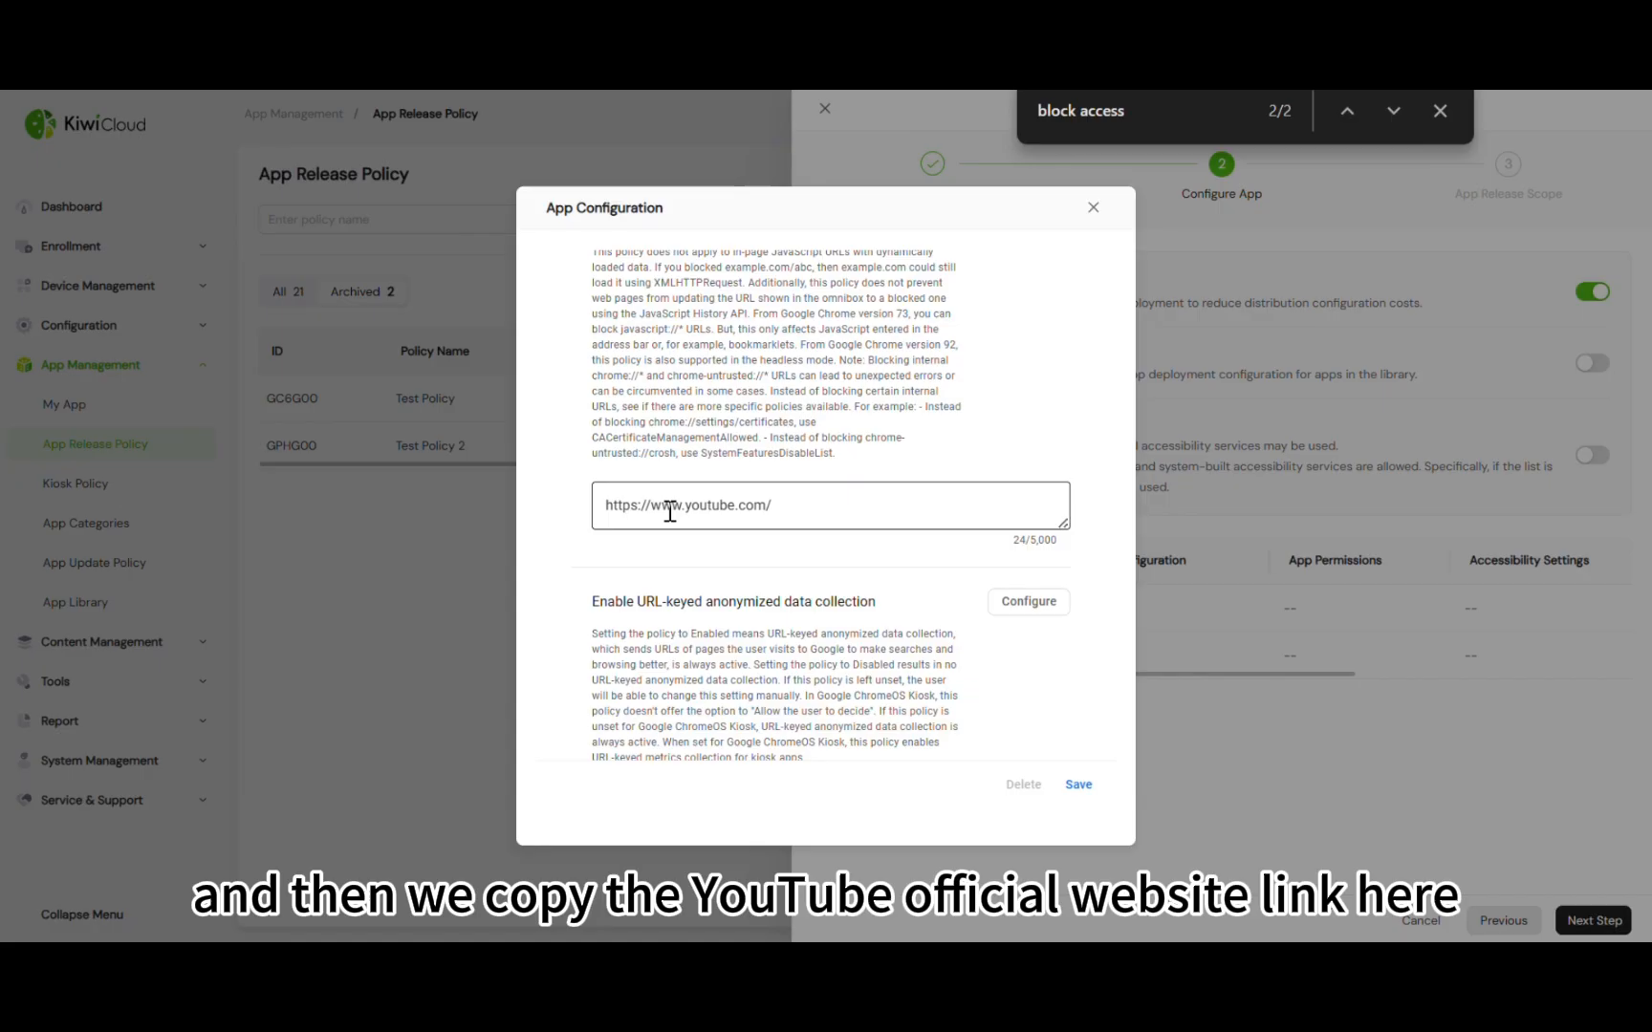
{"action": "left_click", "coordinate": [777, 508]}
{"action": "key", "text": "ctrl+a"}
{"action": "left_click", "coordinate": [939, 561]}
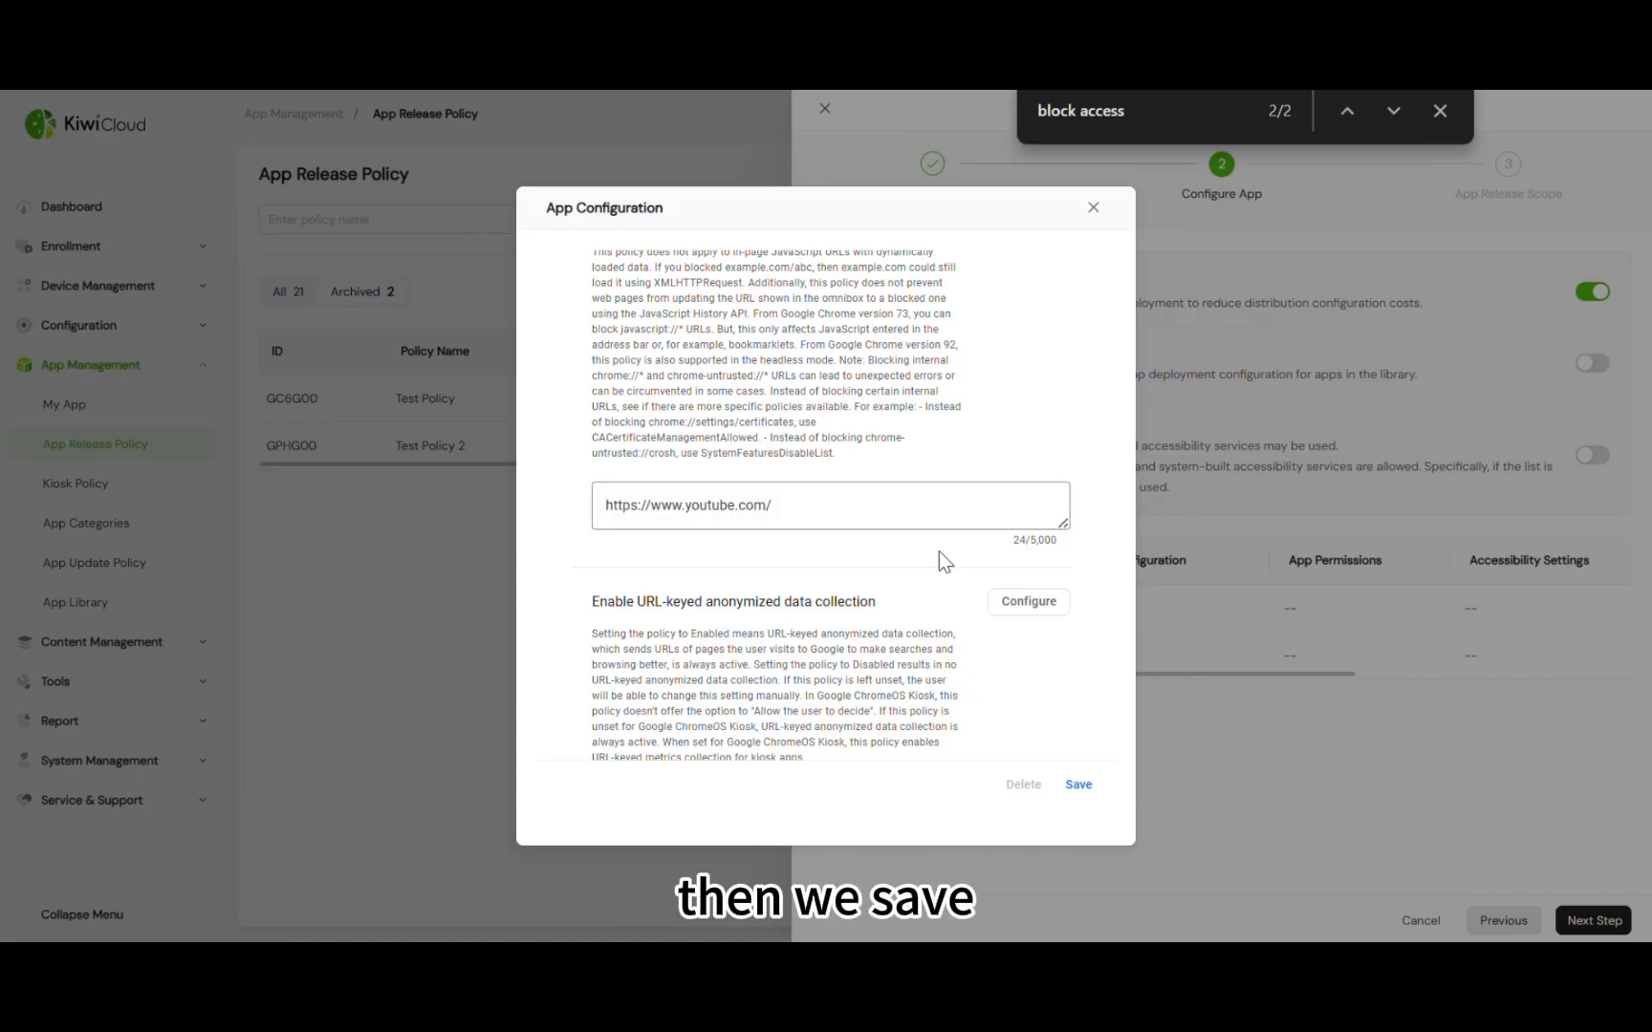
{"action": "scroll", "coordinate": [940, 560], "scroll_direction": "down", "scroll_amount": 1}
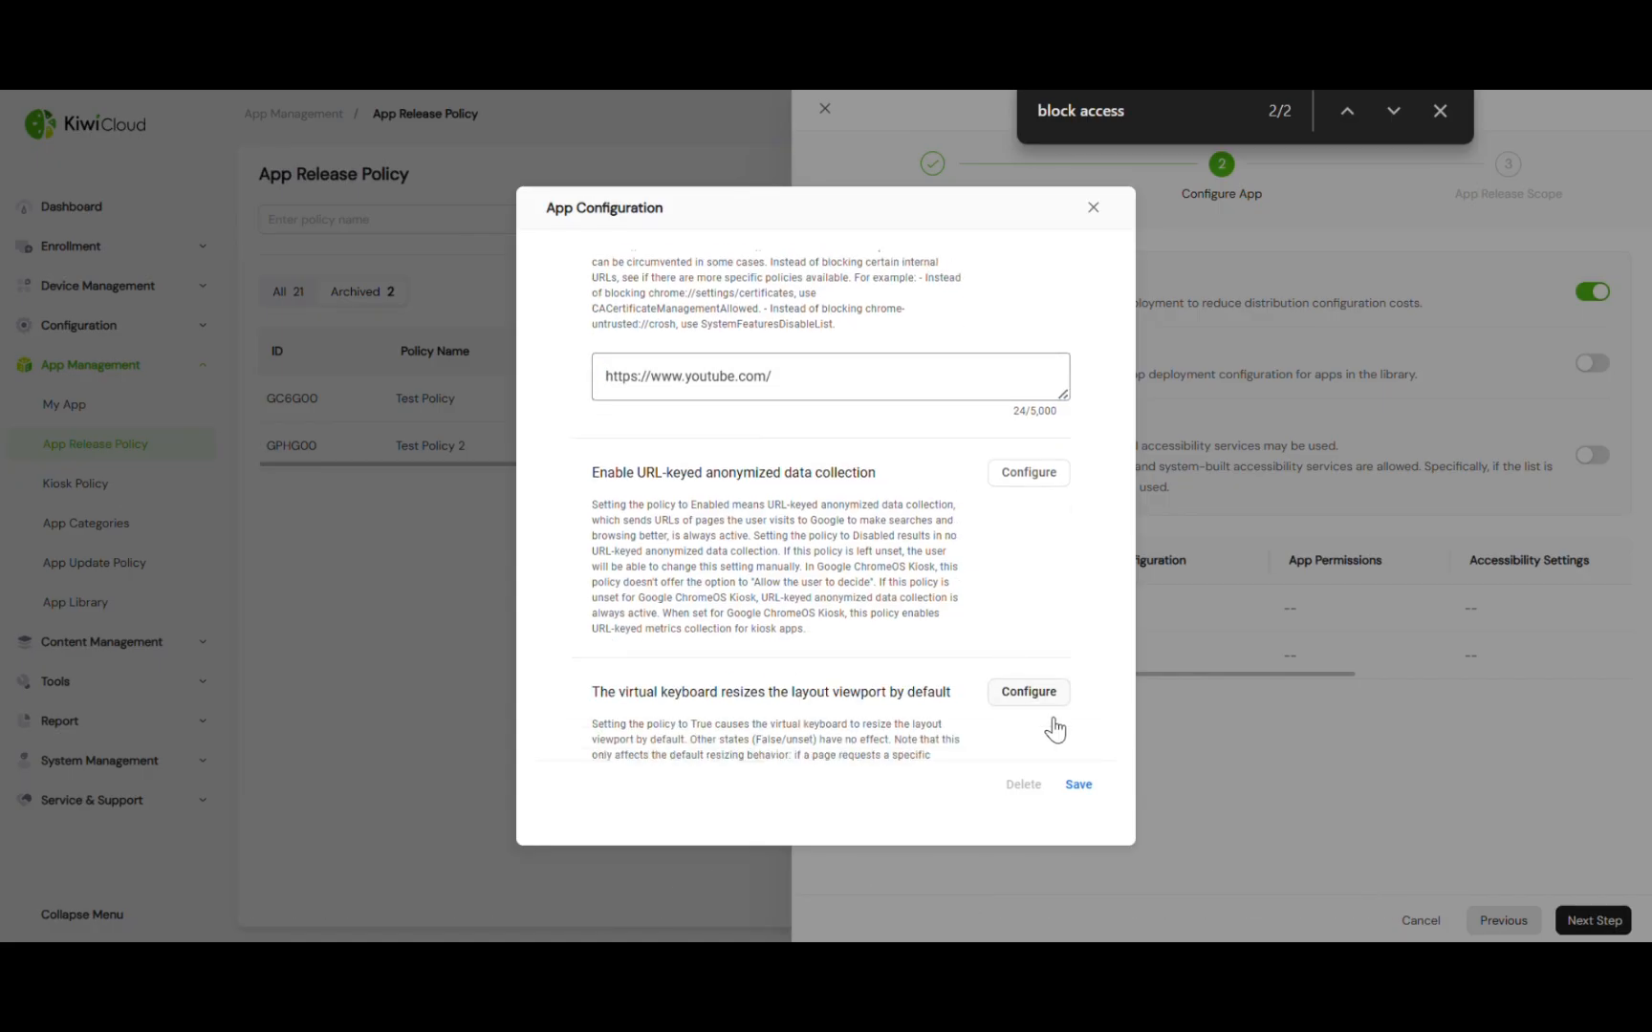
{"action": "left_click", "coordinate": [1075, 786]}
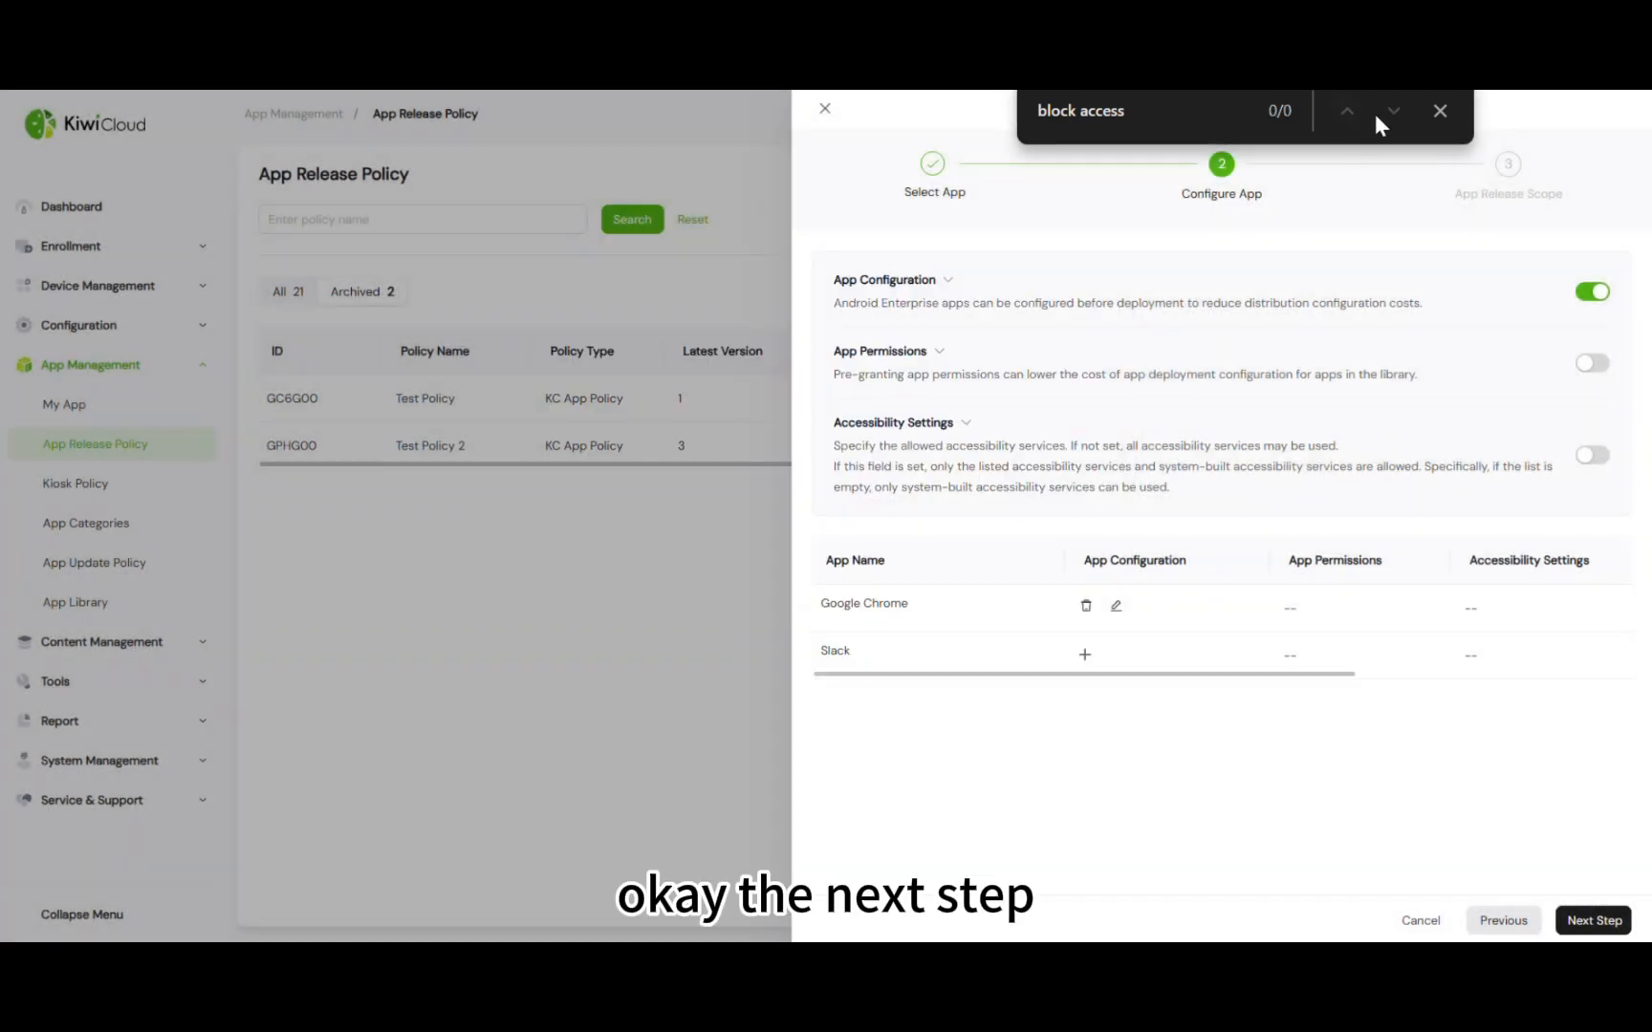
Release the policy by targeted deployment to the first GMA-000001 device and submit it
{"action": "left_click", "coordinate": [1439, 110]}
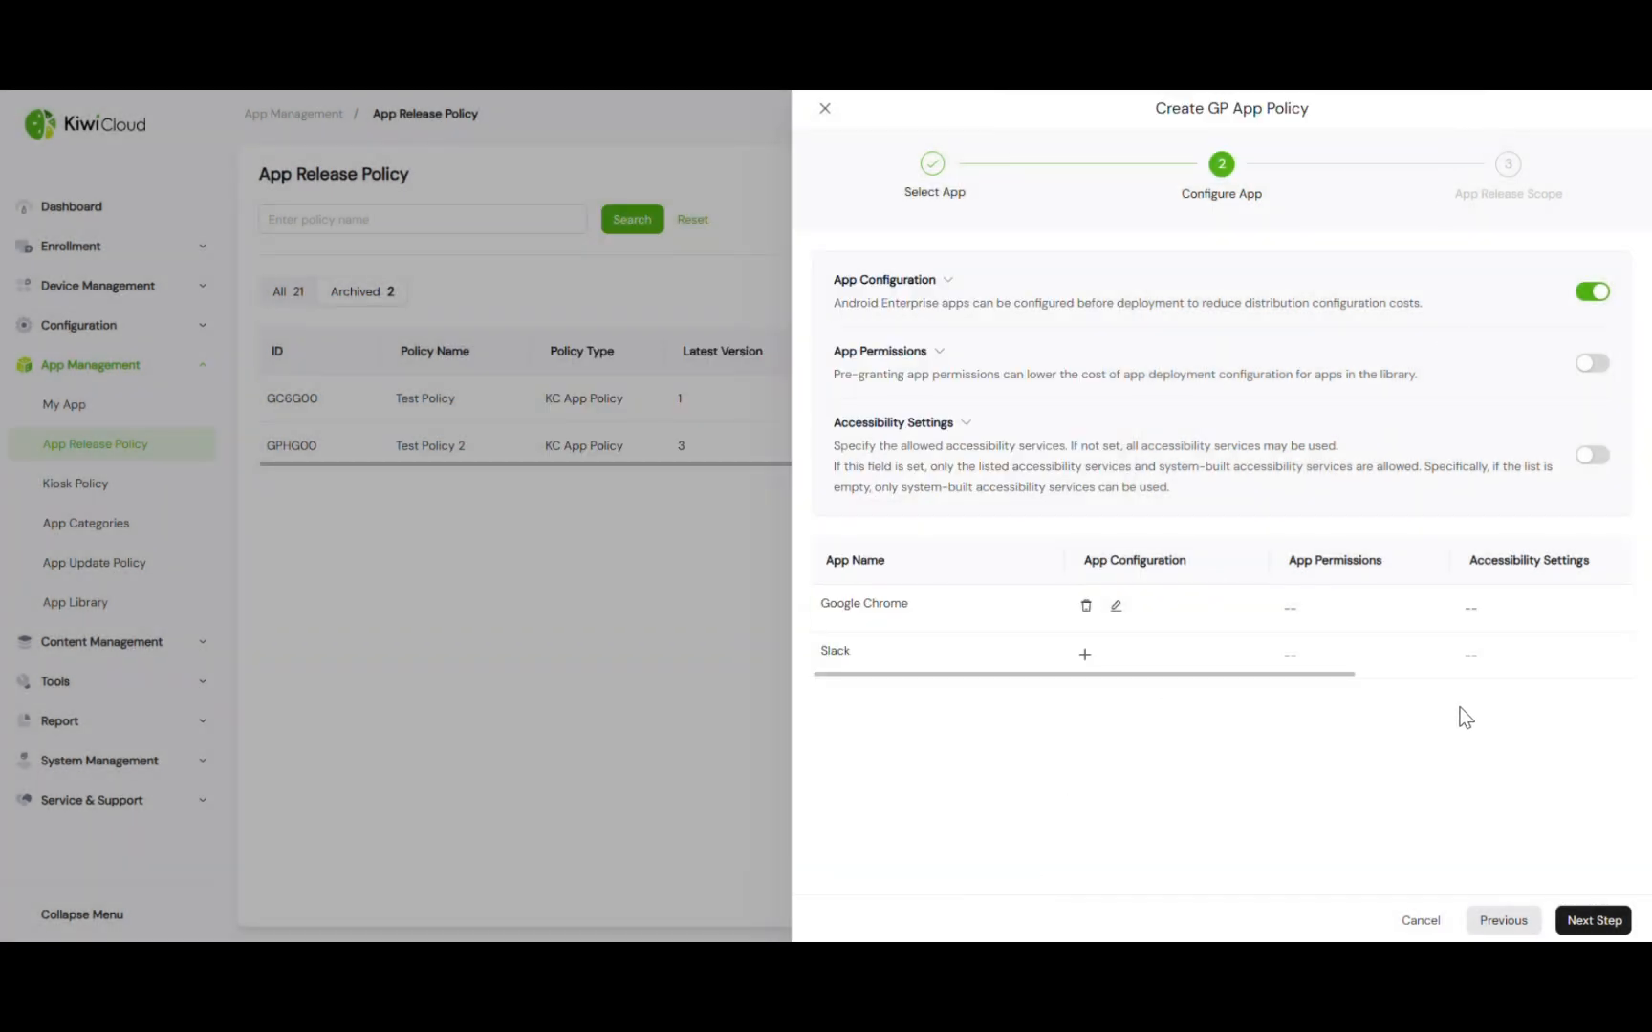
{"action": "left_click", "coordinate": [1596, 922]}
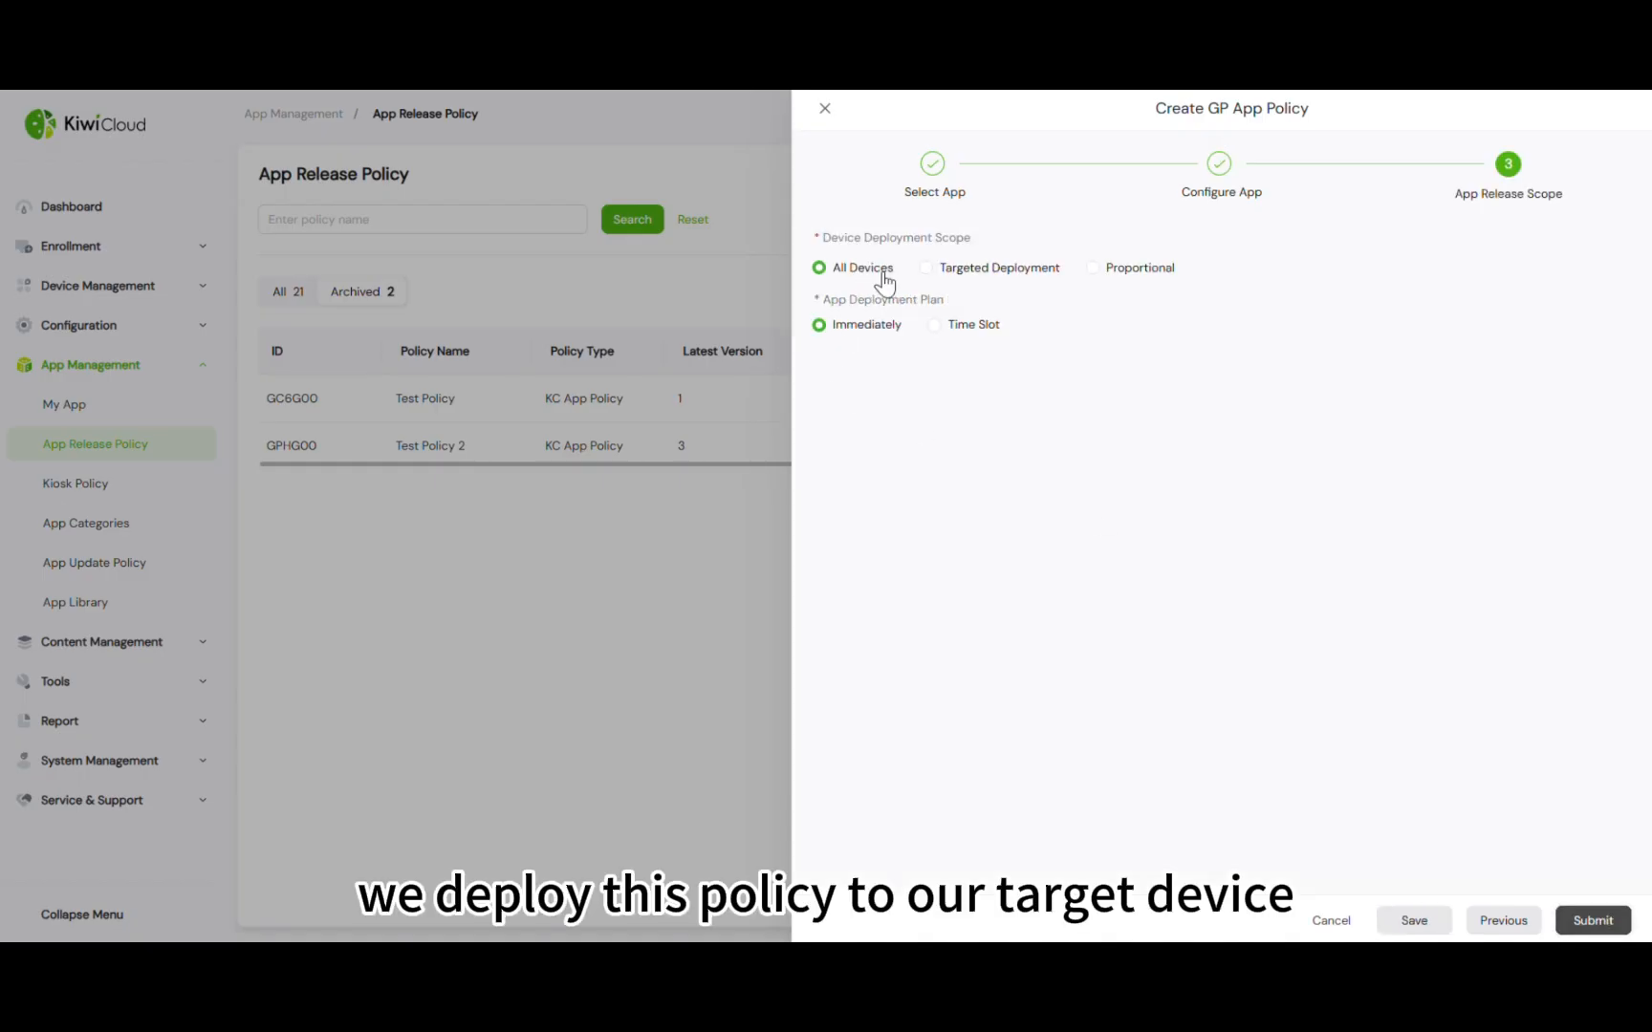
{"action": "left_click", "coordinate": [928, 269]}
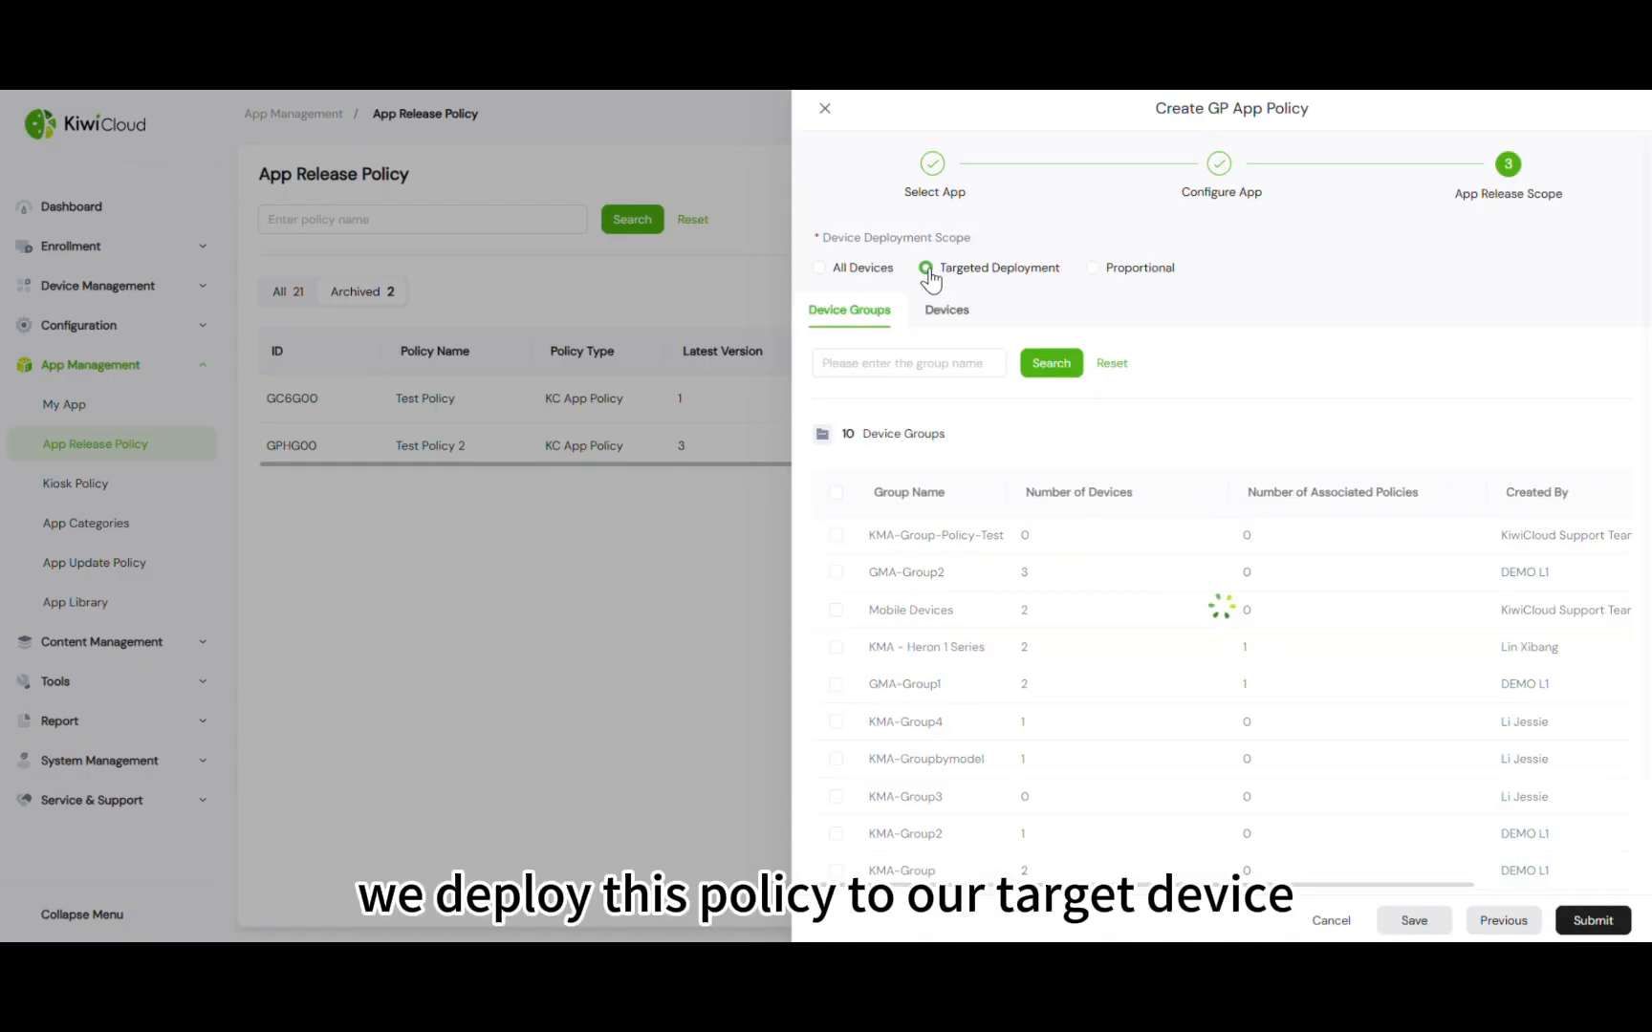
{"action": "left_click", "coordinate": [942, 321]}
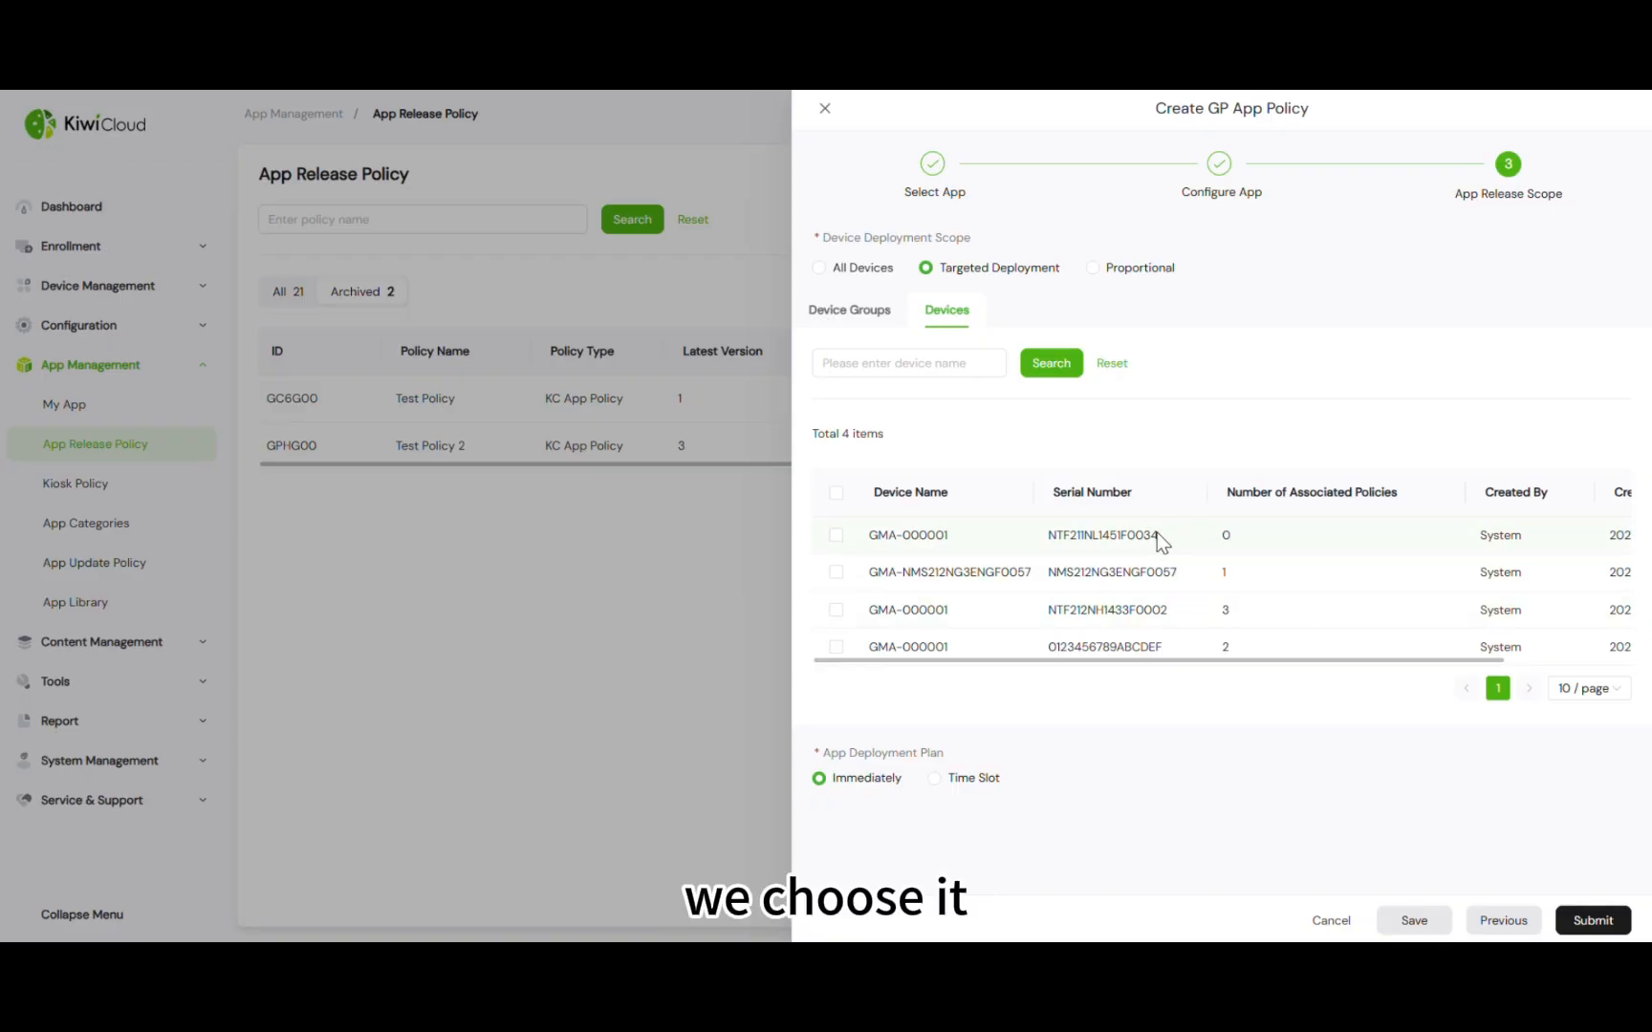
{"action": "left_click_drag", "start_coordinate": [1158, 536], "coordinate": [1123, 537]}
{"action": "left_click", "coordinate": [835, 535]}
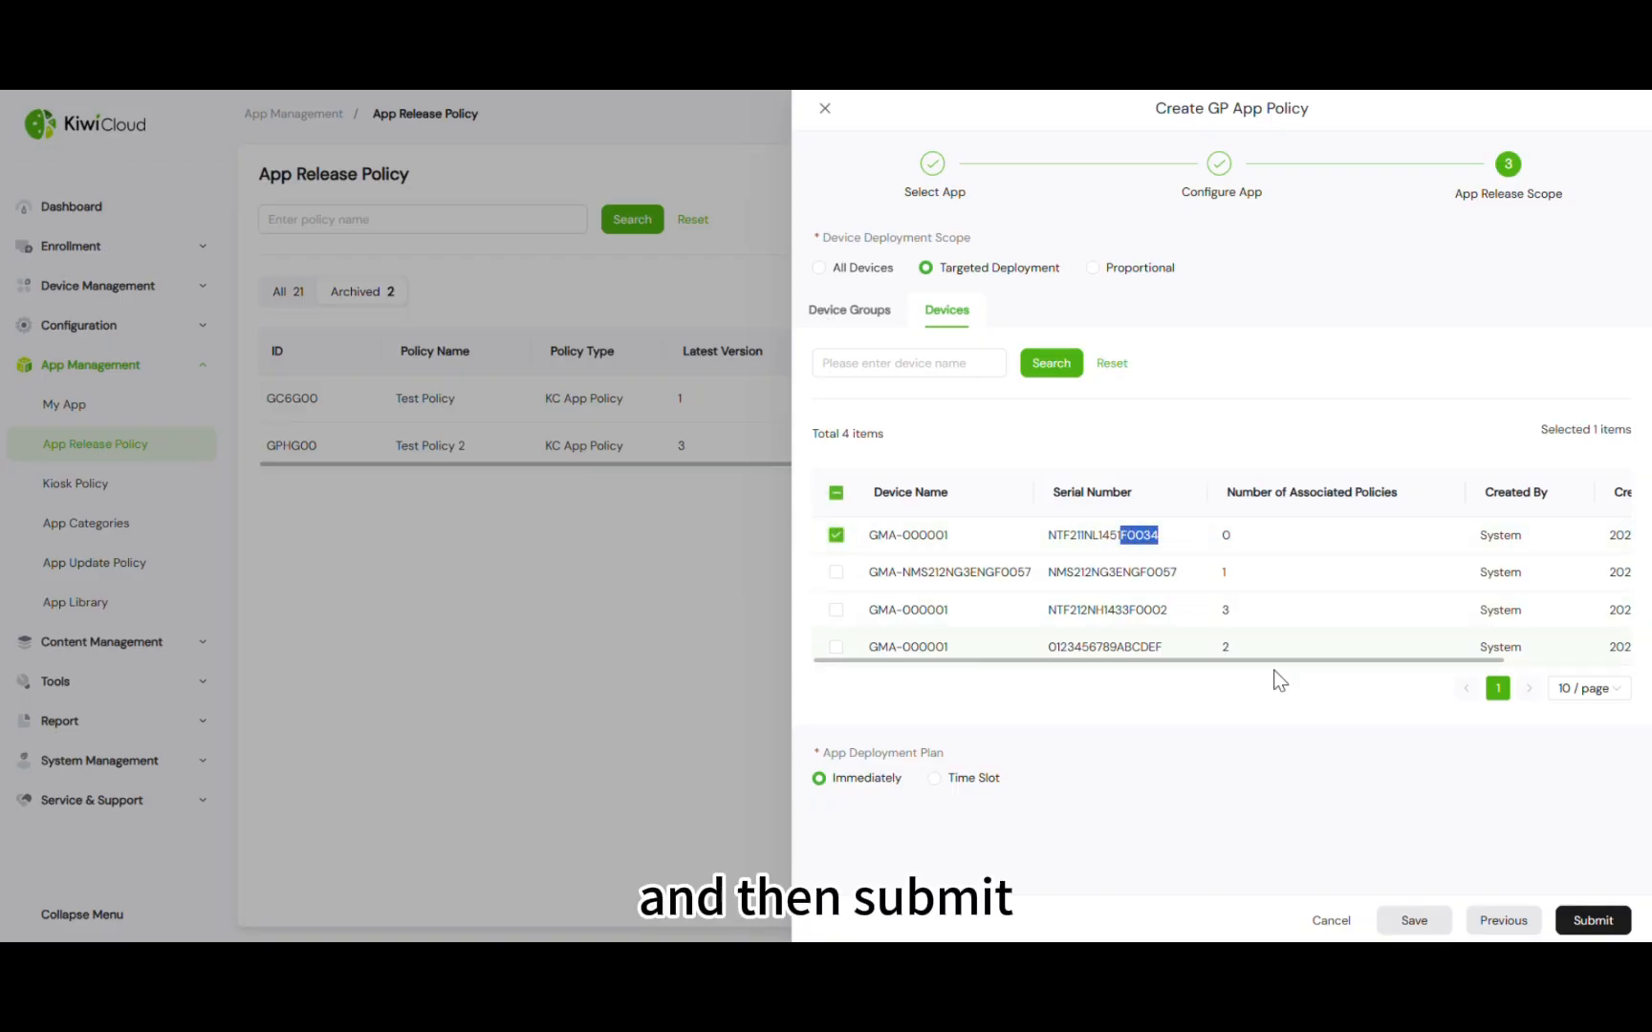
{"action": "left_click", "coordinate": [1592, 921]}
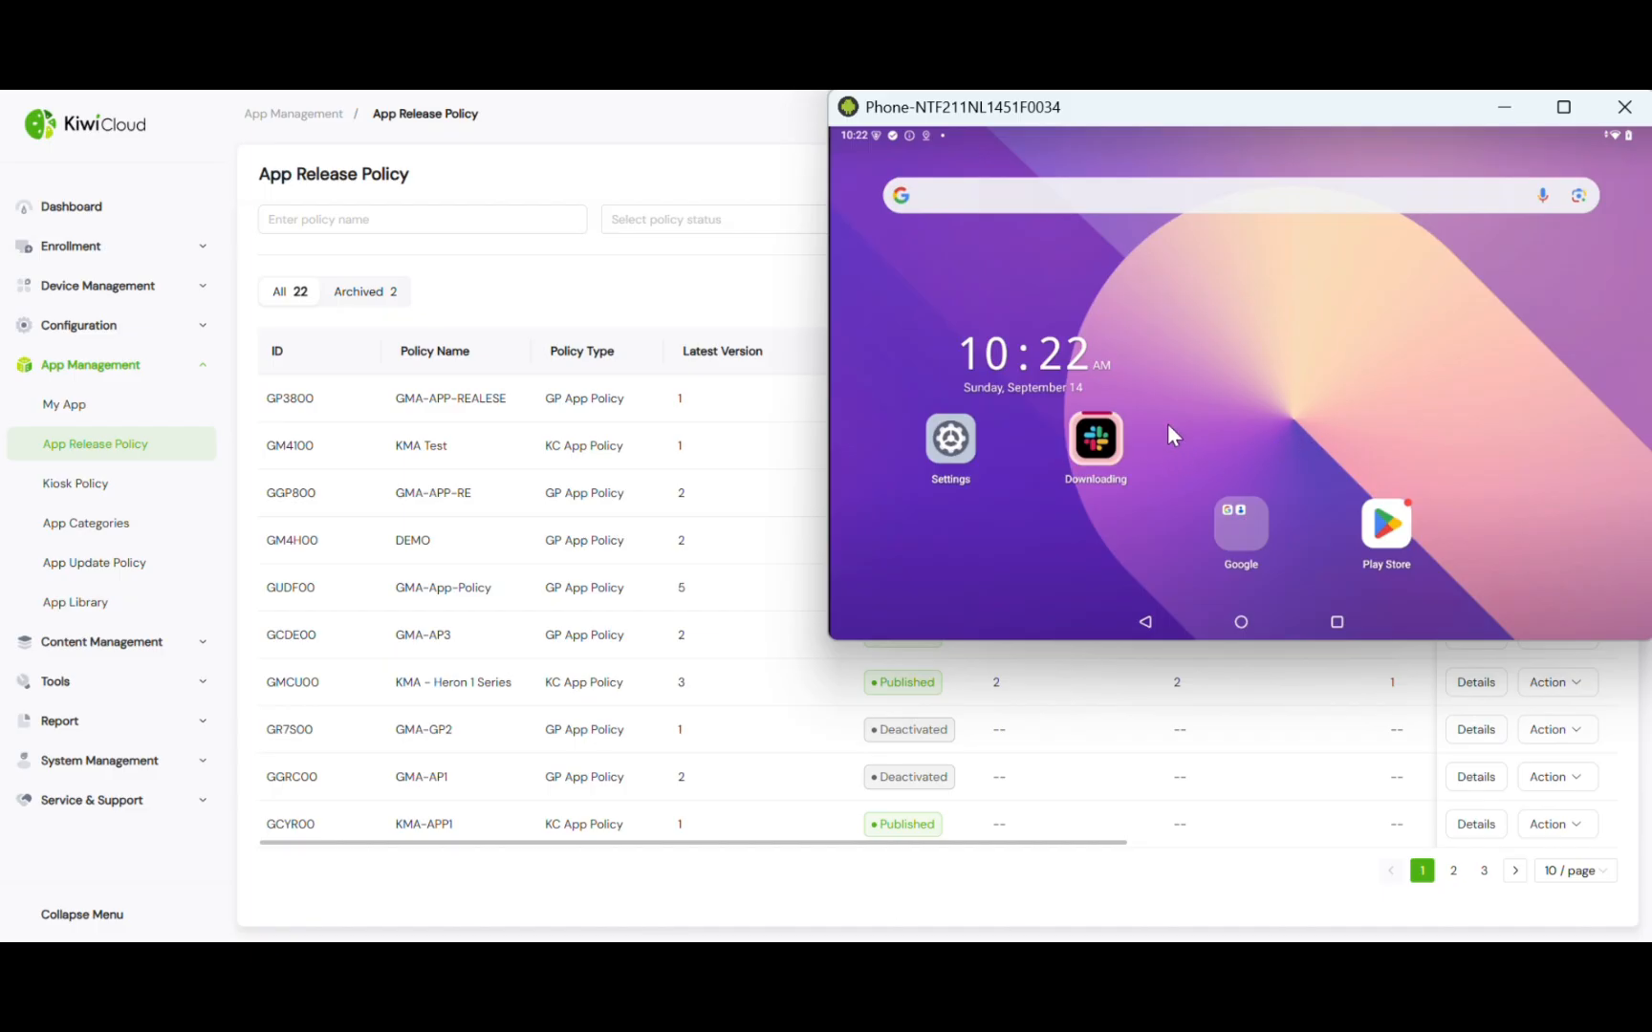
Move the Chrome icon onto the phone's main home page
{"action": "left_click_drag", "start_coordinate": [1319, 431], "coordinate": [1350, 452]}
{"action": "left_click", "coordinate": [938, 445]}
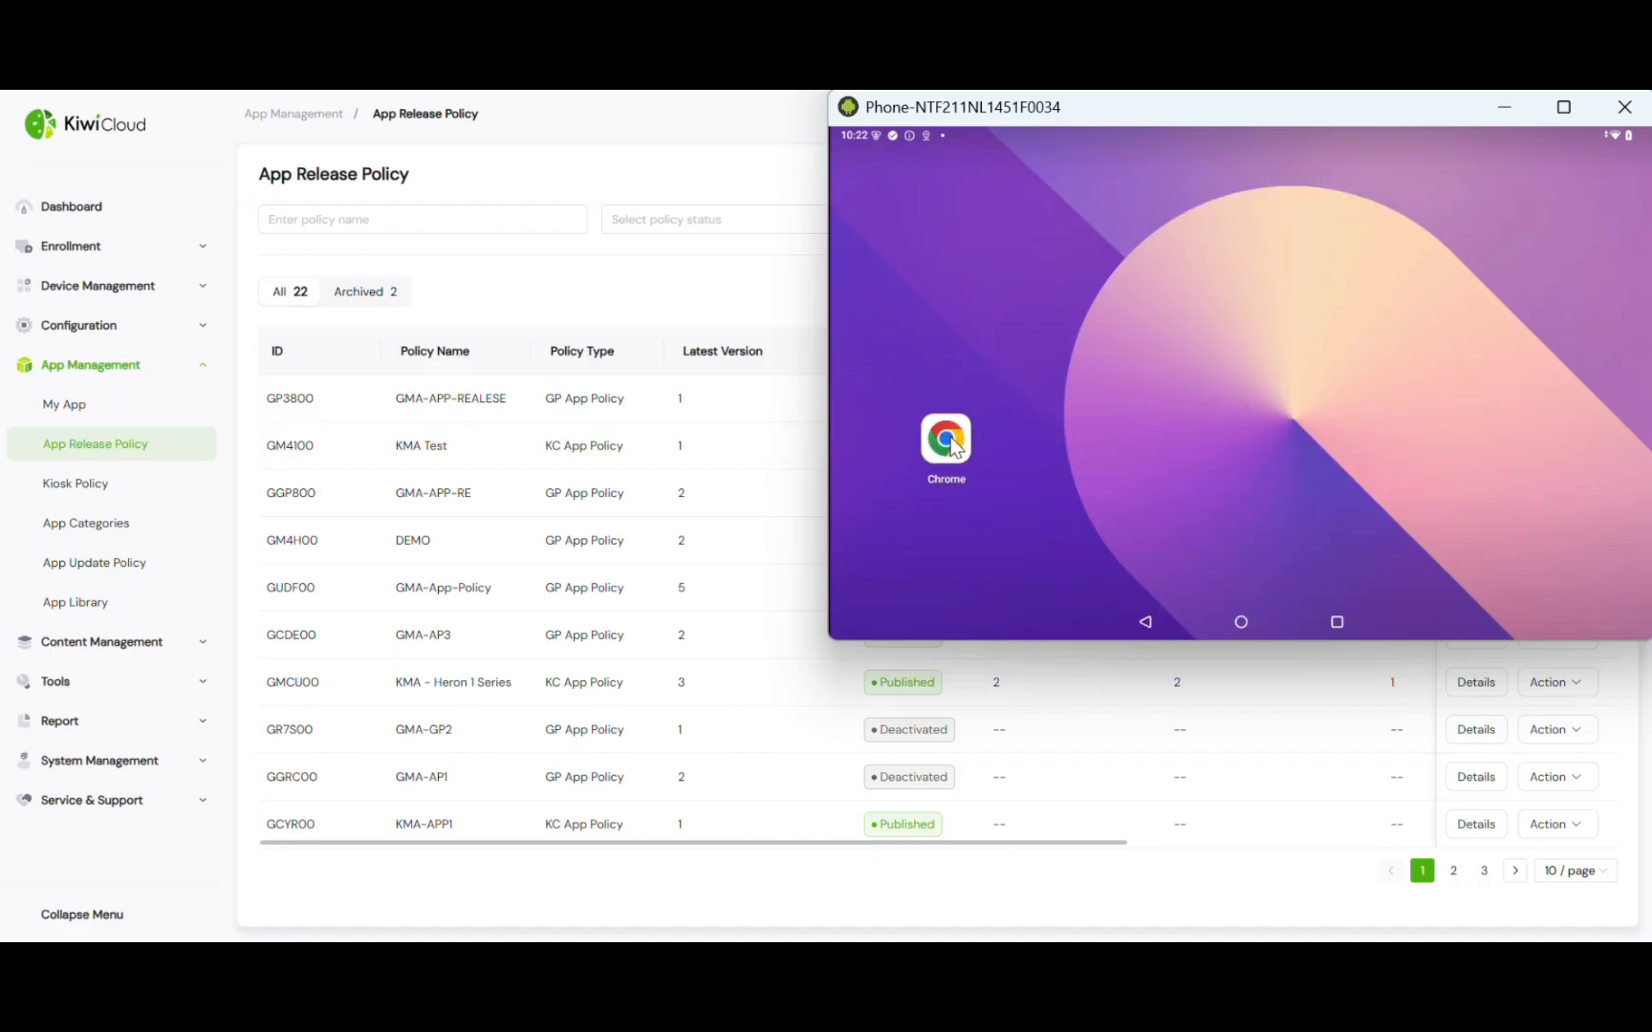
{"action": "left_click_drag", "start_coordinate": [947, 440], "coordinate": [1139, 449]}
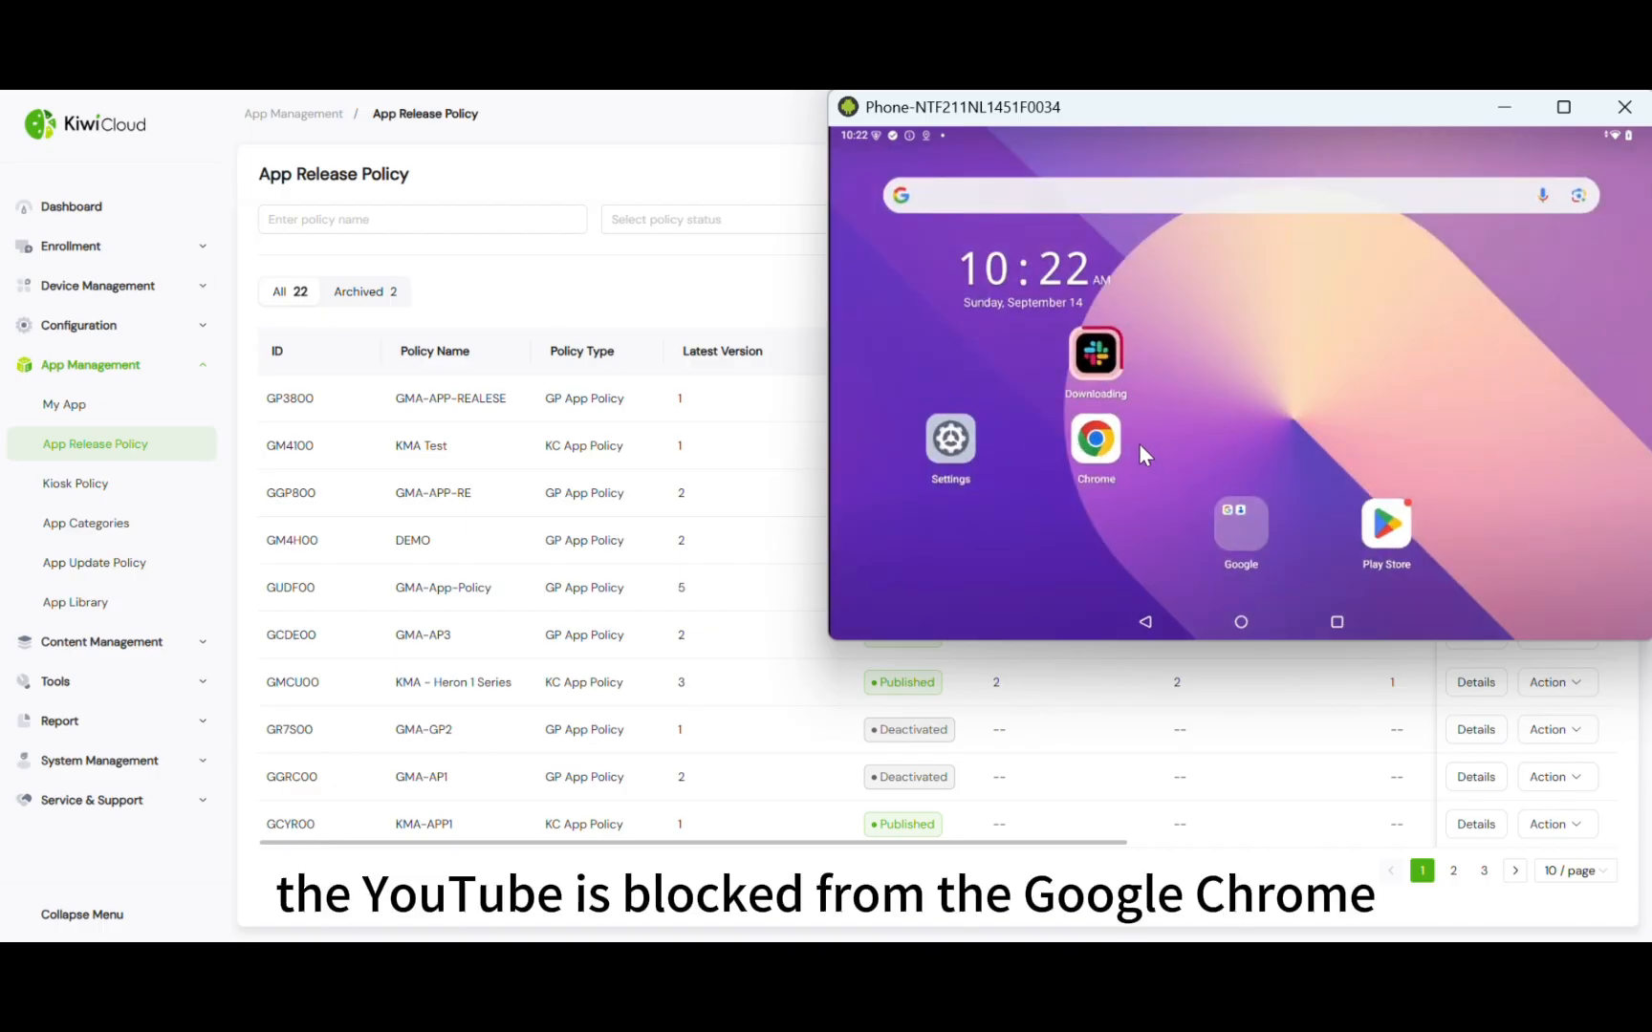
Launch Chrome on the phone, visit the youtube suggestion to see it blocked, then return home
{"action": "left_click", "coordinate": [1096, 448]}
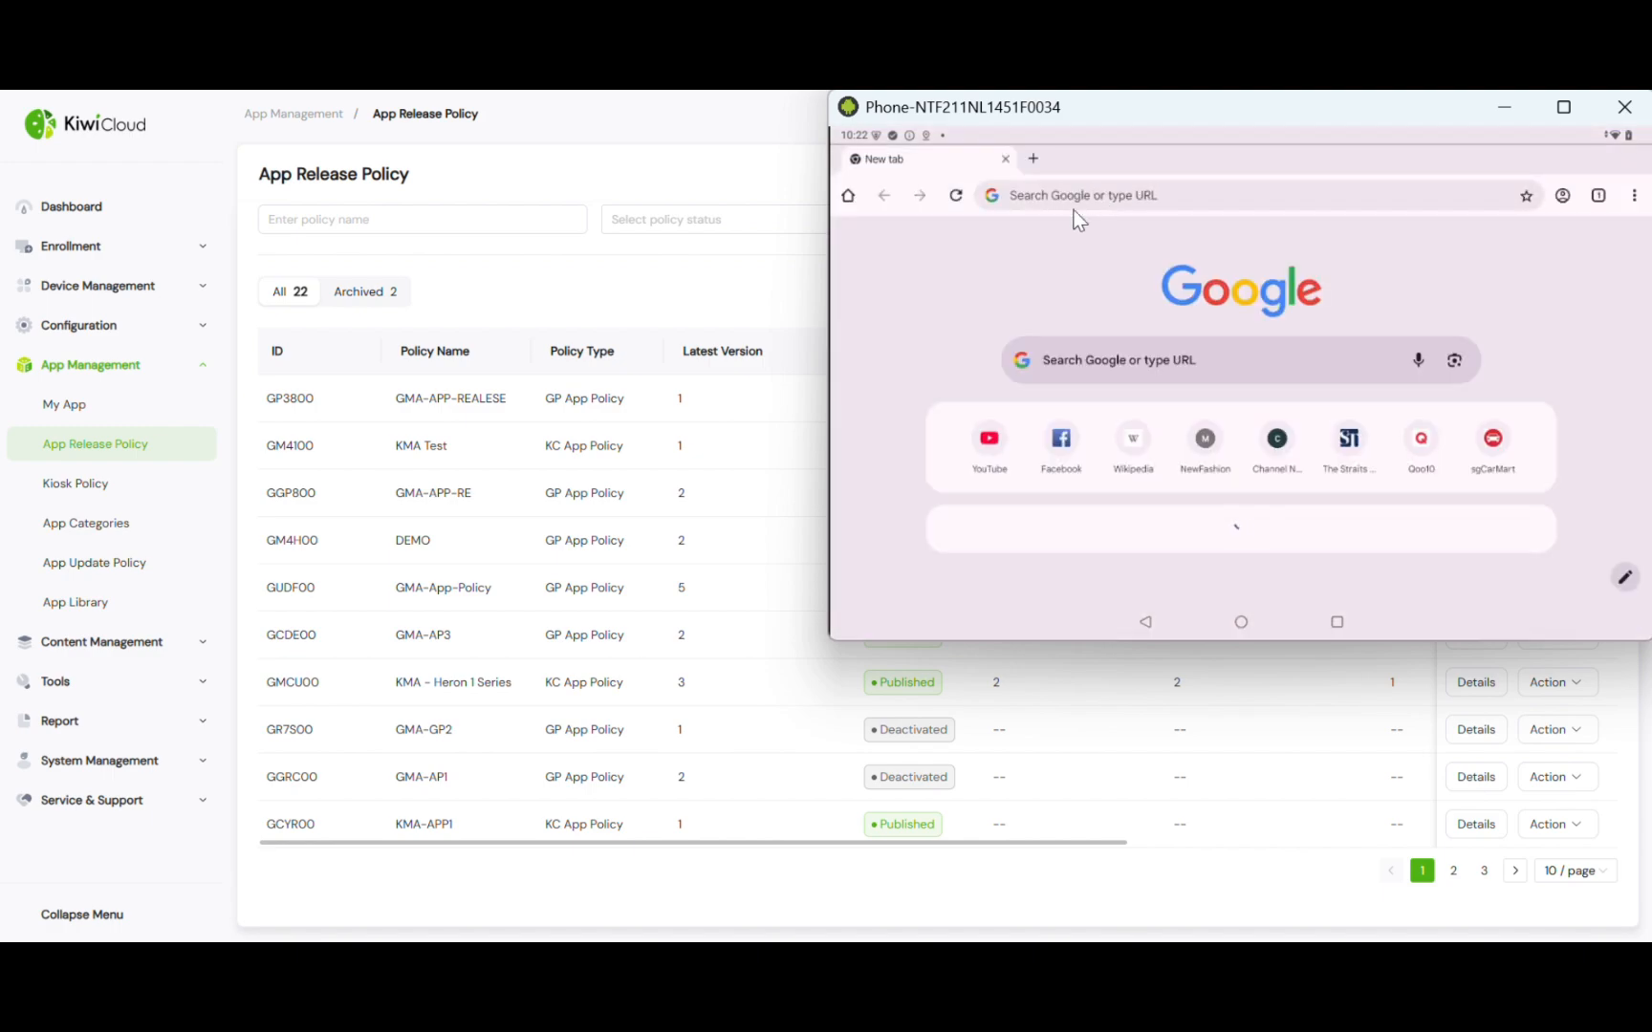
{"action": "left_click", "coordinate": [1122, 202]}
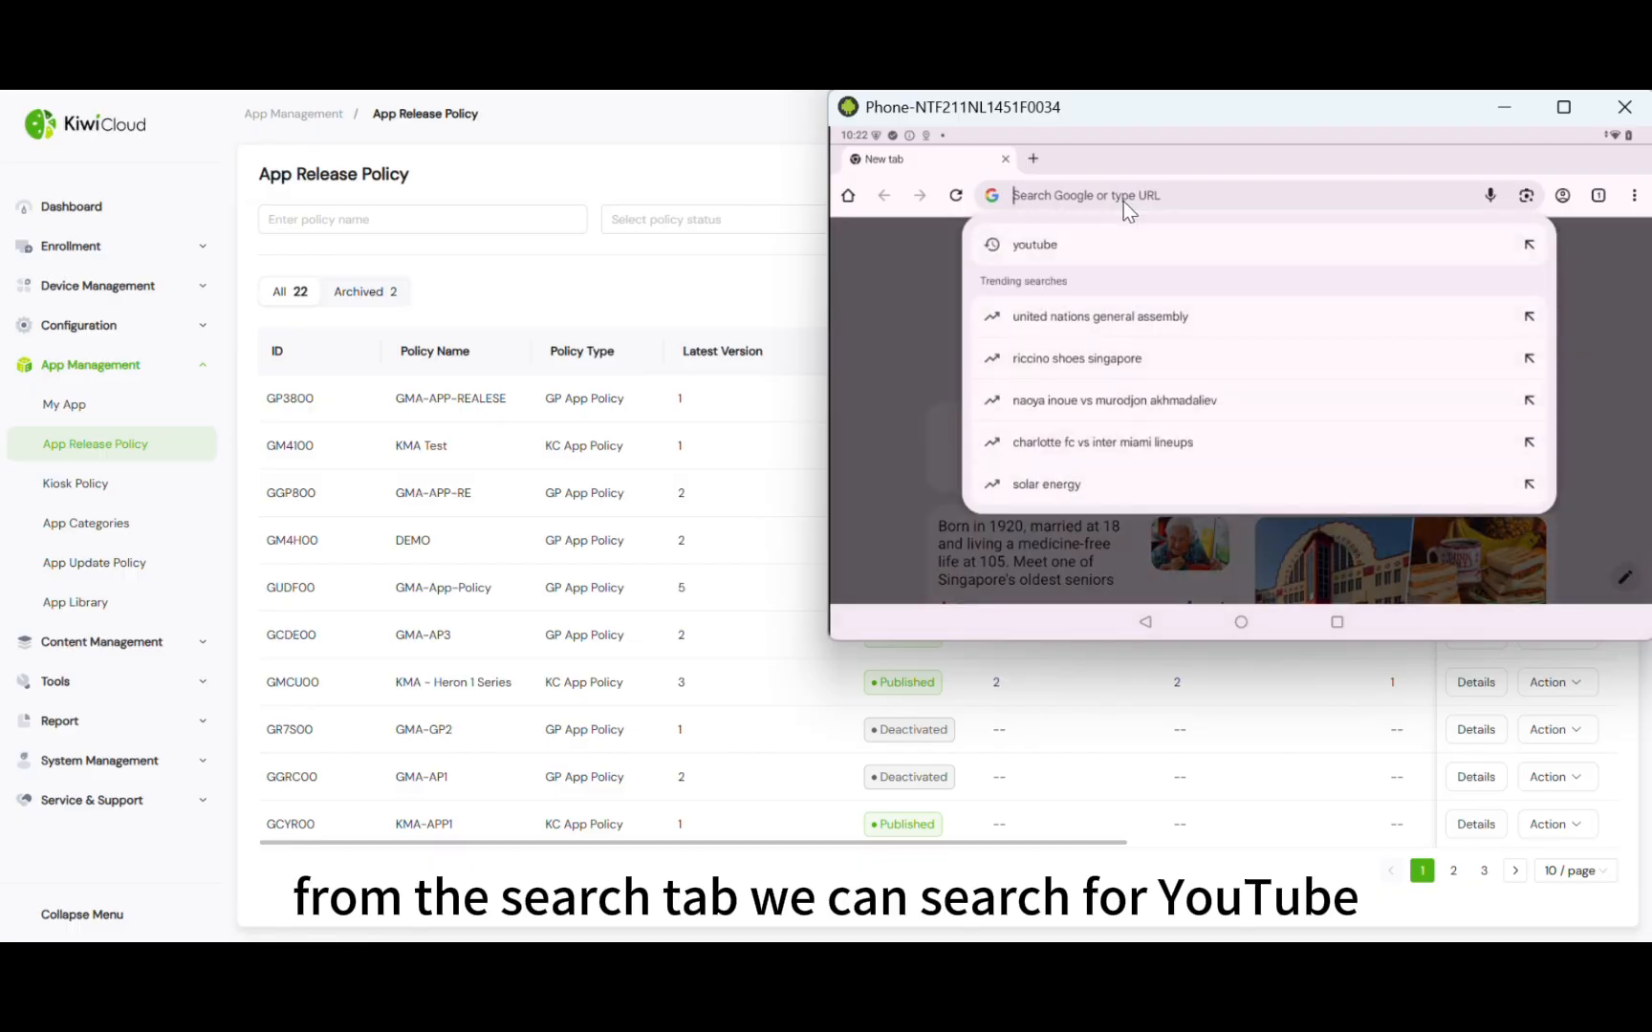
{"action": "left_click", "coordinate": [1080, 245]}
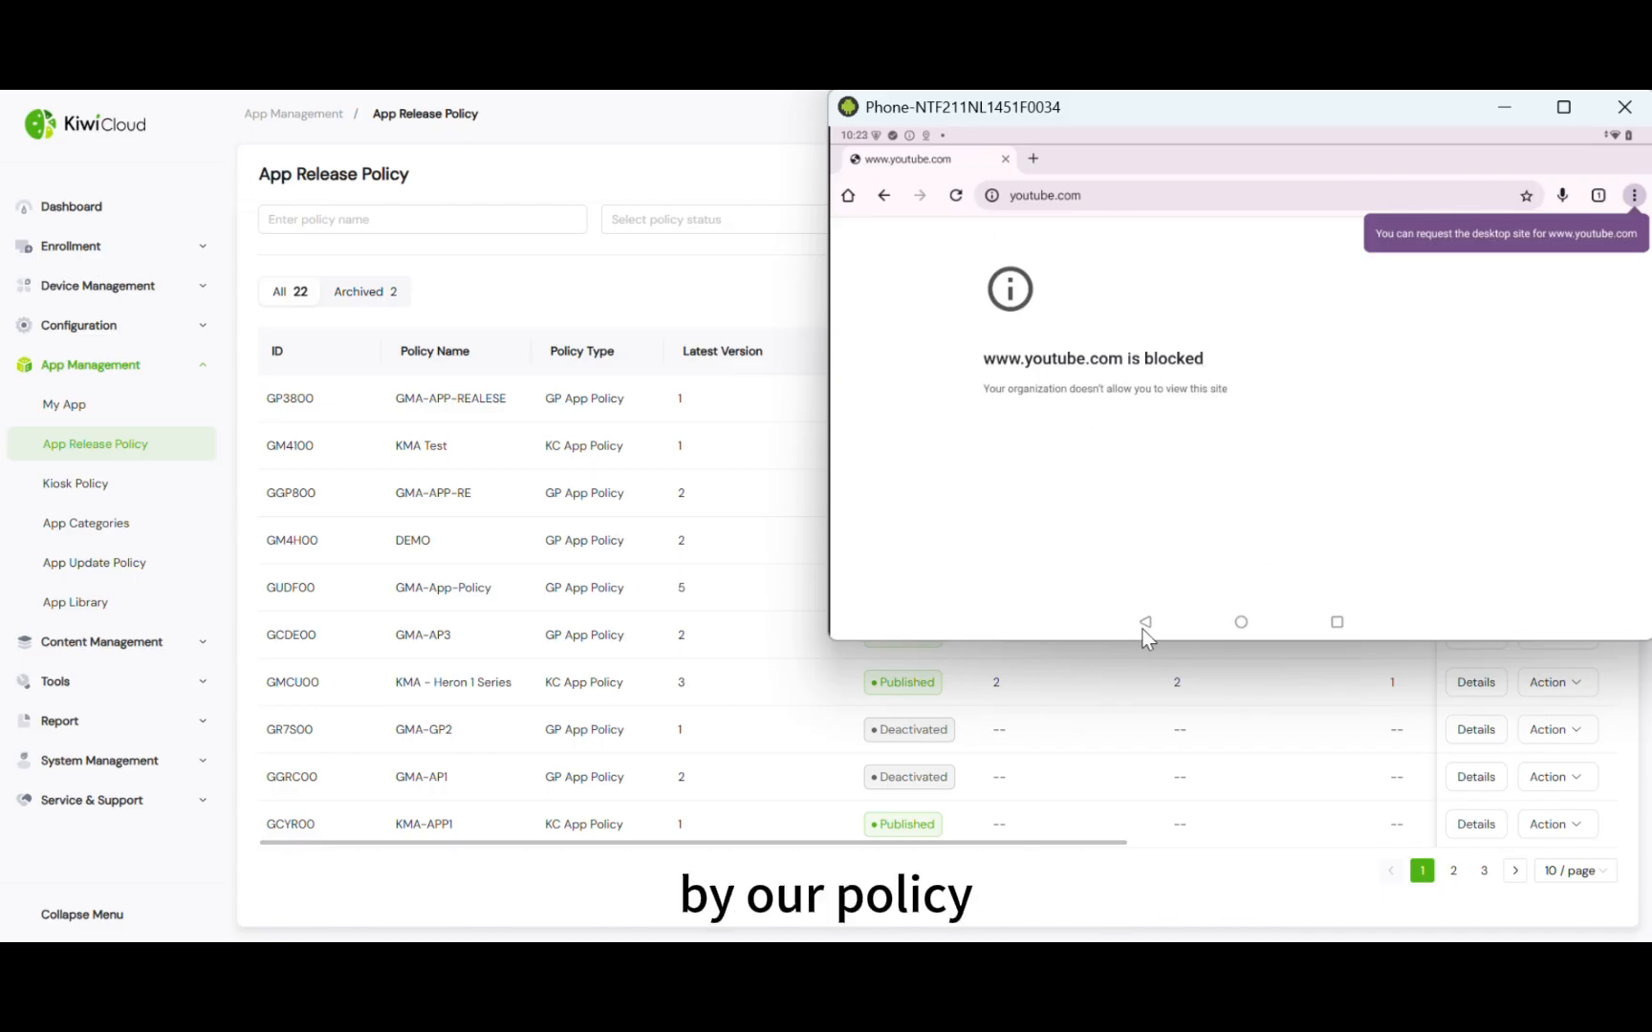
{"action": "left_click", "coordinate": [1243, 623]}
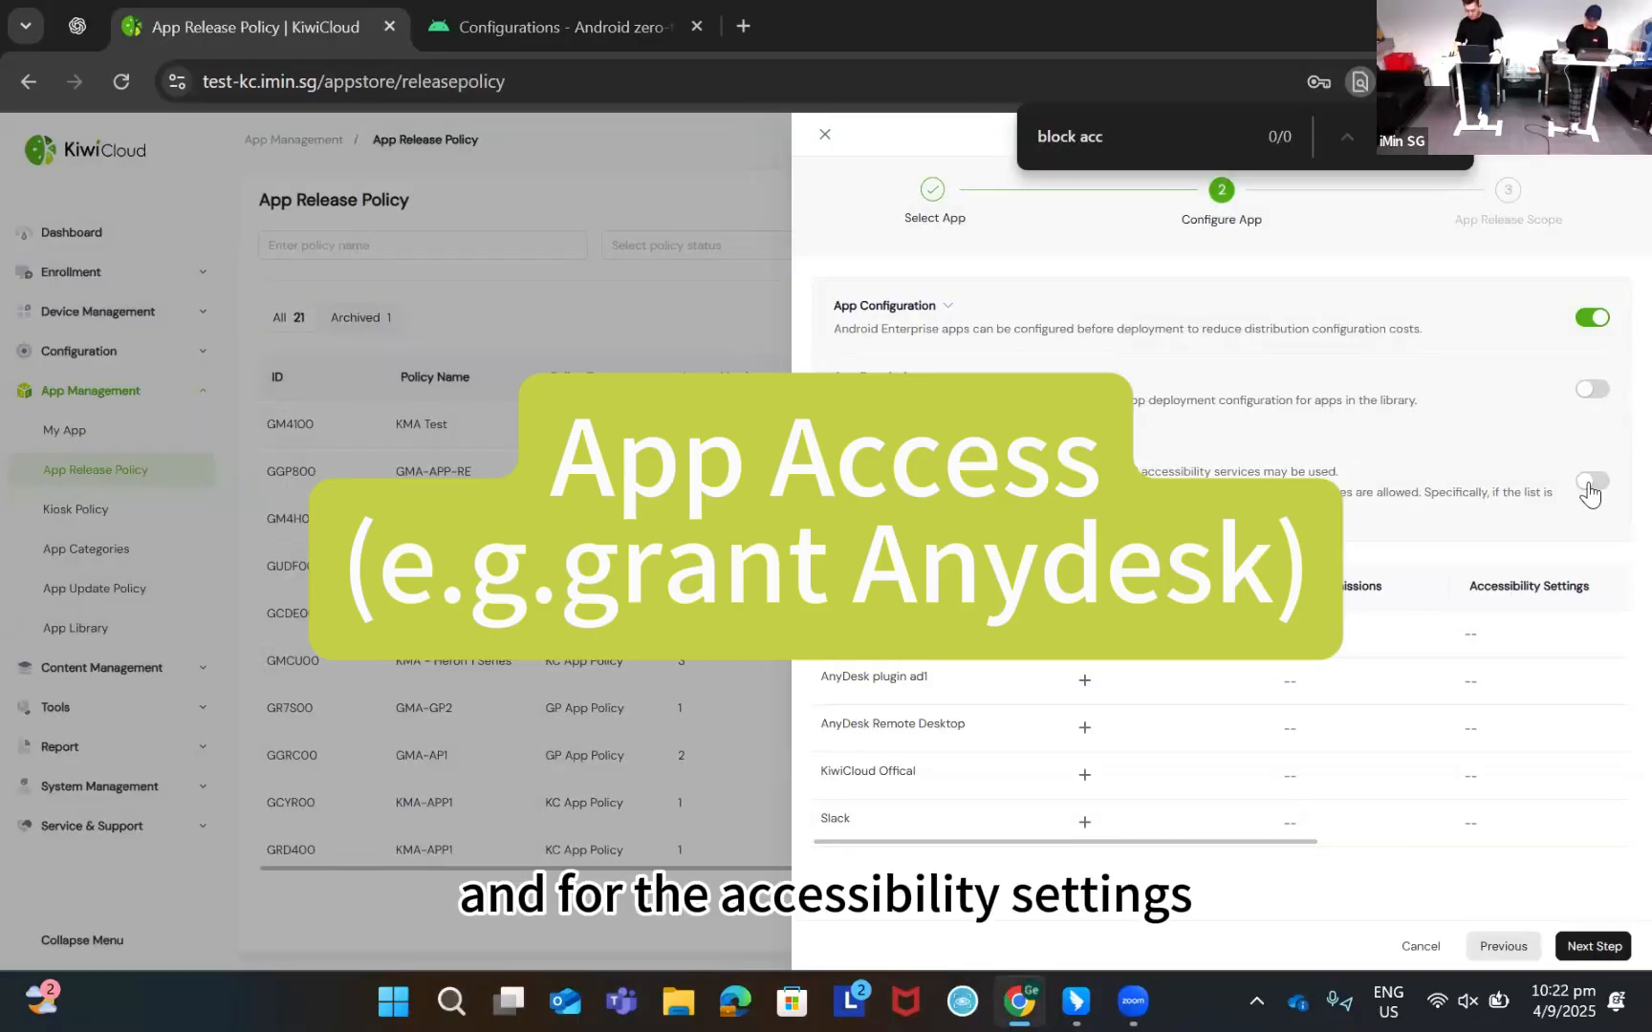
Enable Accessibility Settings and allow it for AnyDesk plugin ad1 and AnyDesk Remote Desktop
{"action": "left_click", "coordinate": [1592, 481]}
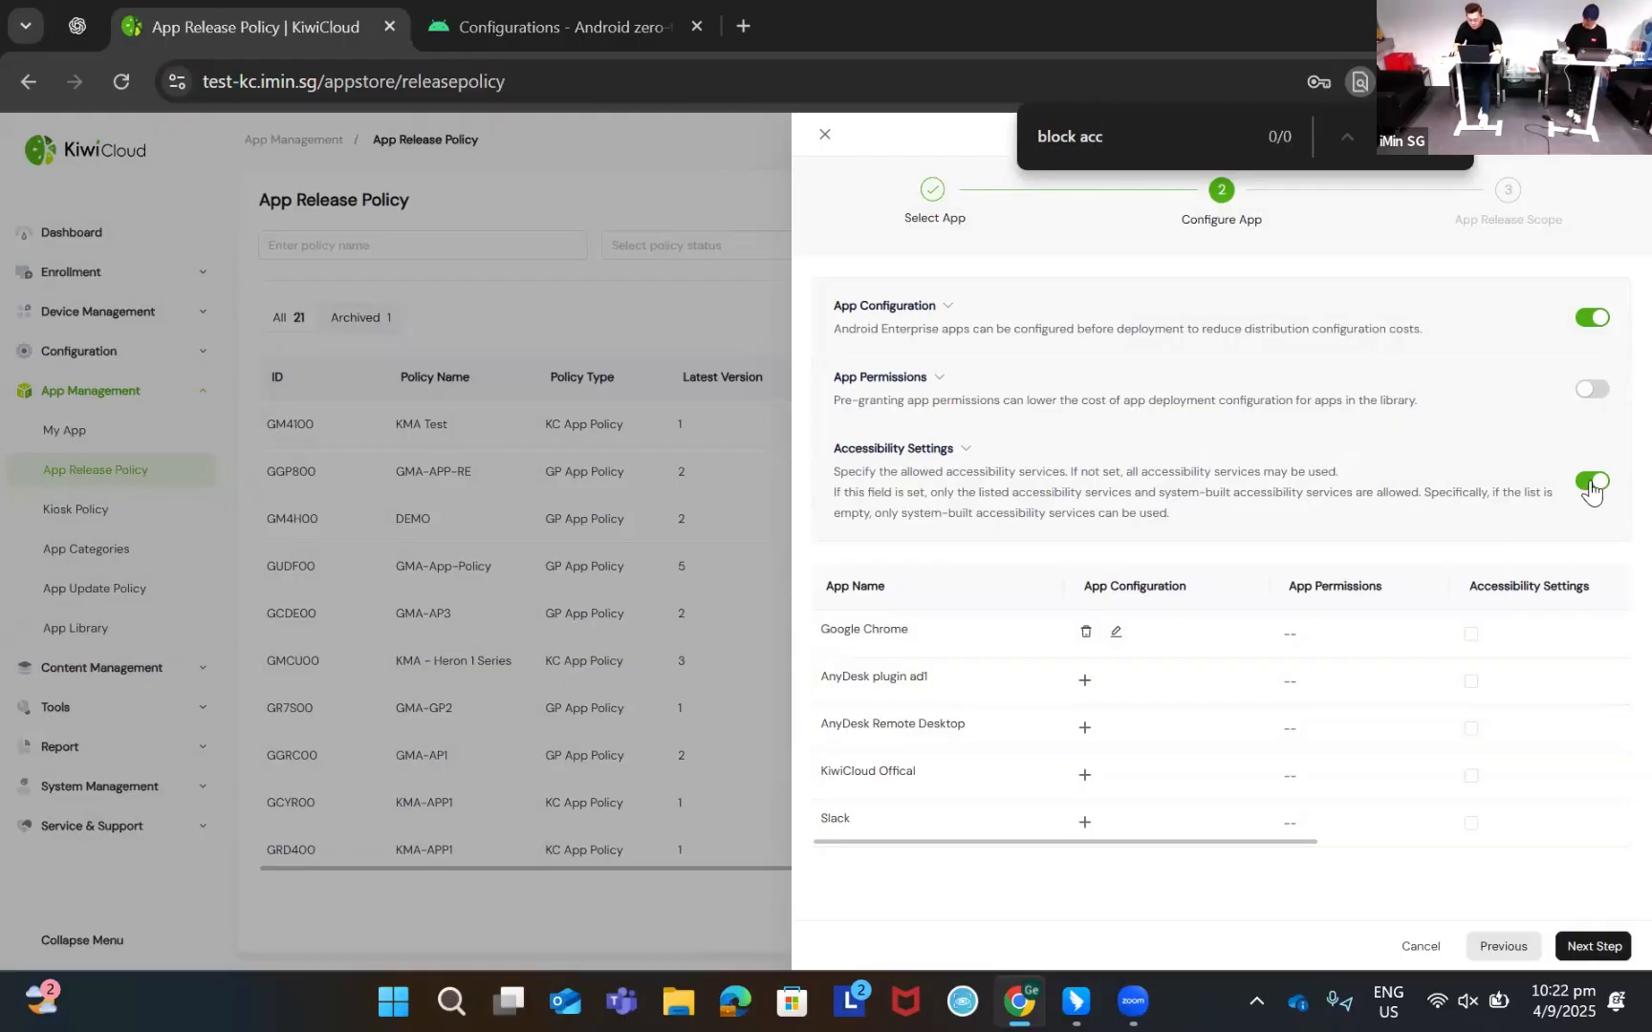
{"action": "left_click", "coordinate": [1472, 730]}
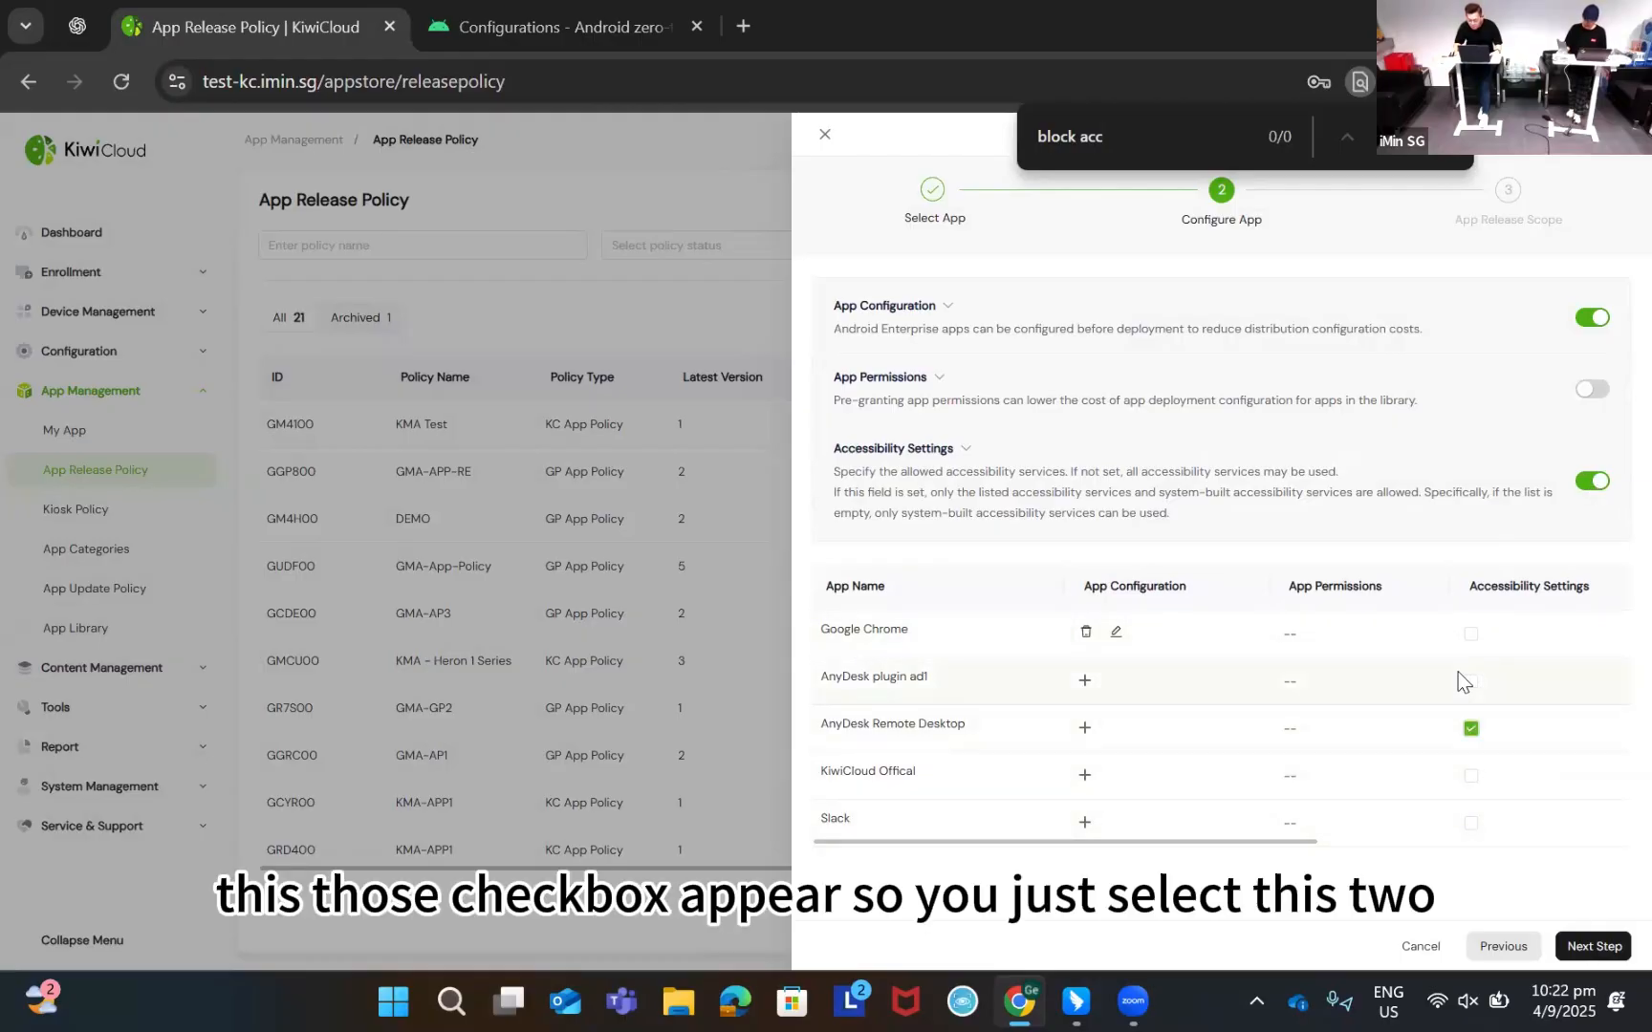
{"action": "left_click", "coordinate": [1471, 681]}
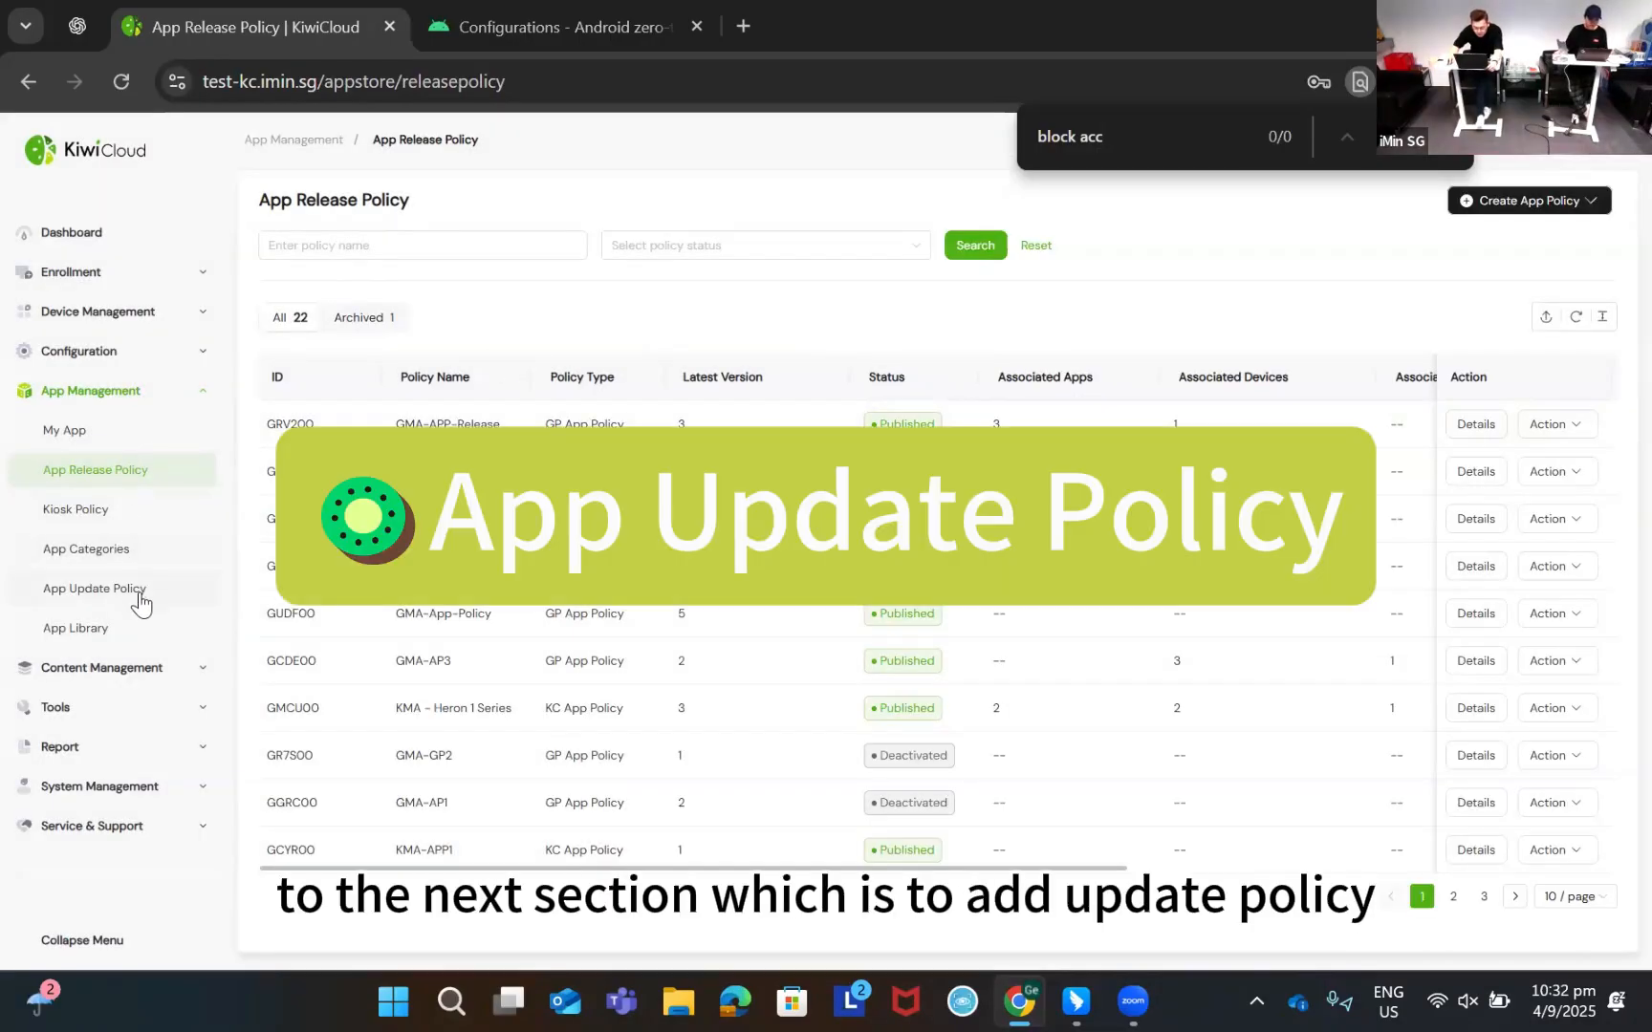
Start a new GP app update policy from the App Update Policy page
{"action": "left_click", "coordinate": [140, 595]}
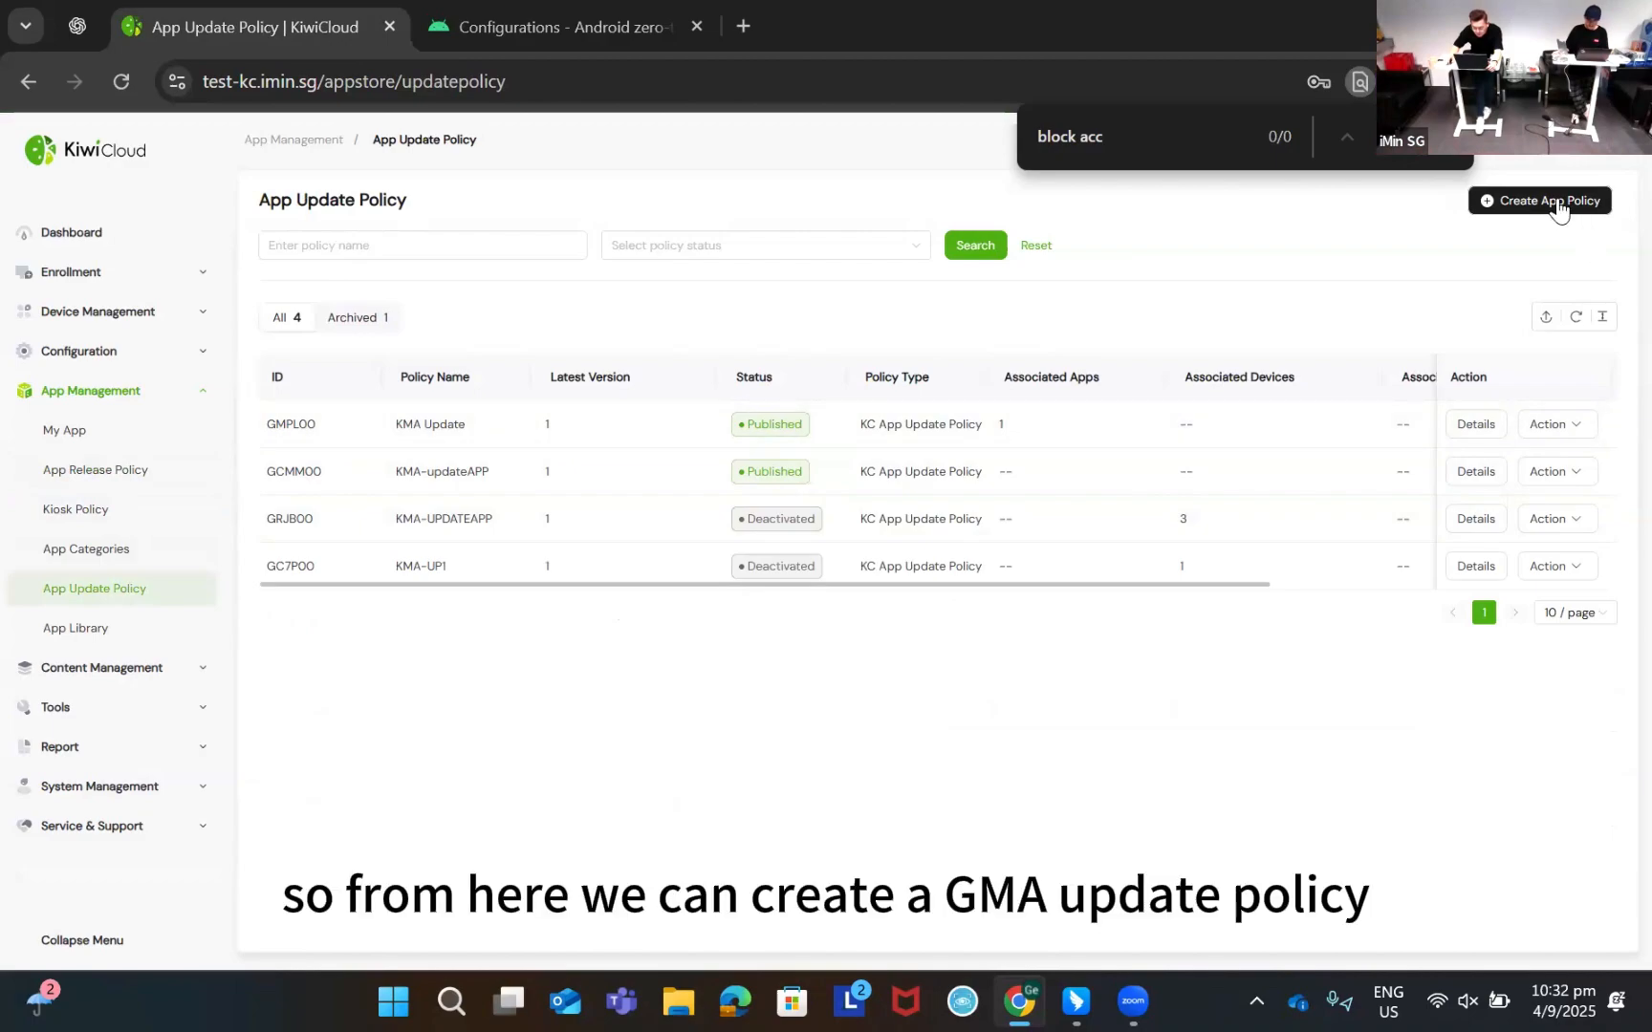
{"action": "left_click", "coordinate": [1560, 210]}
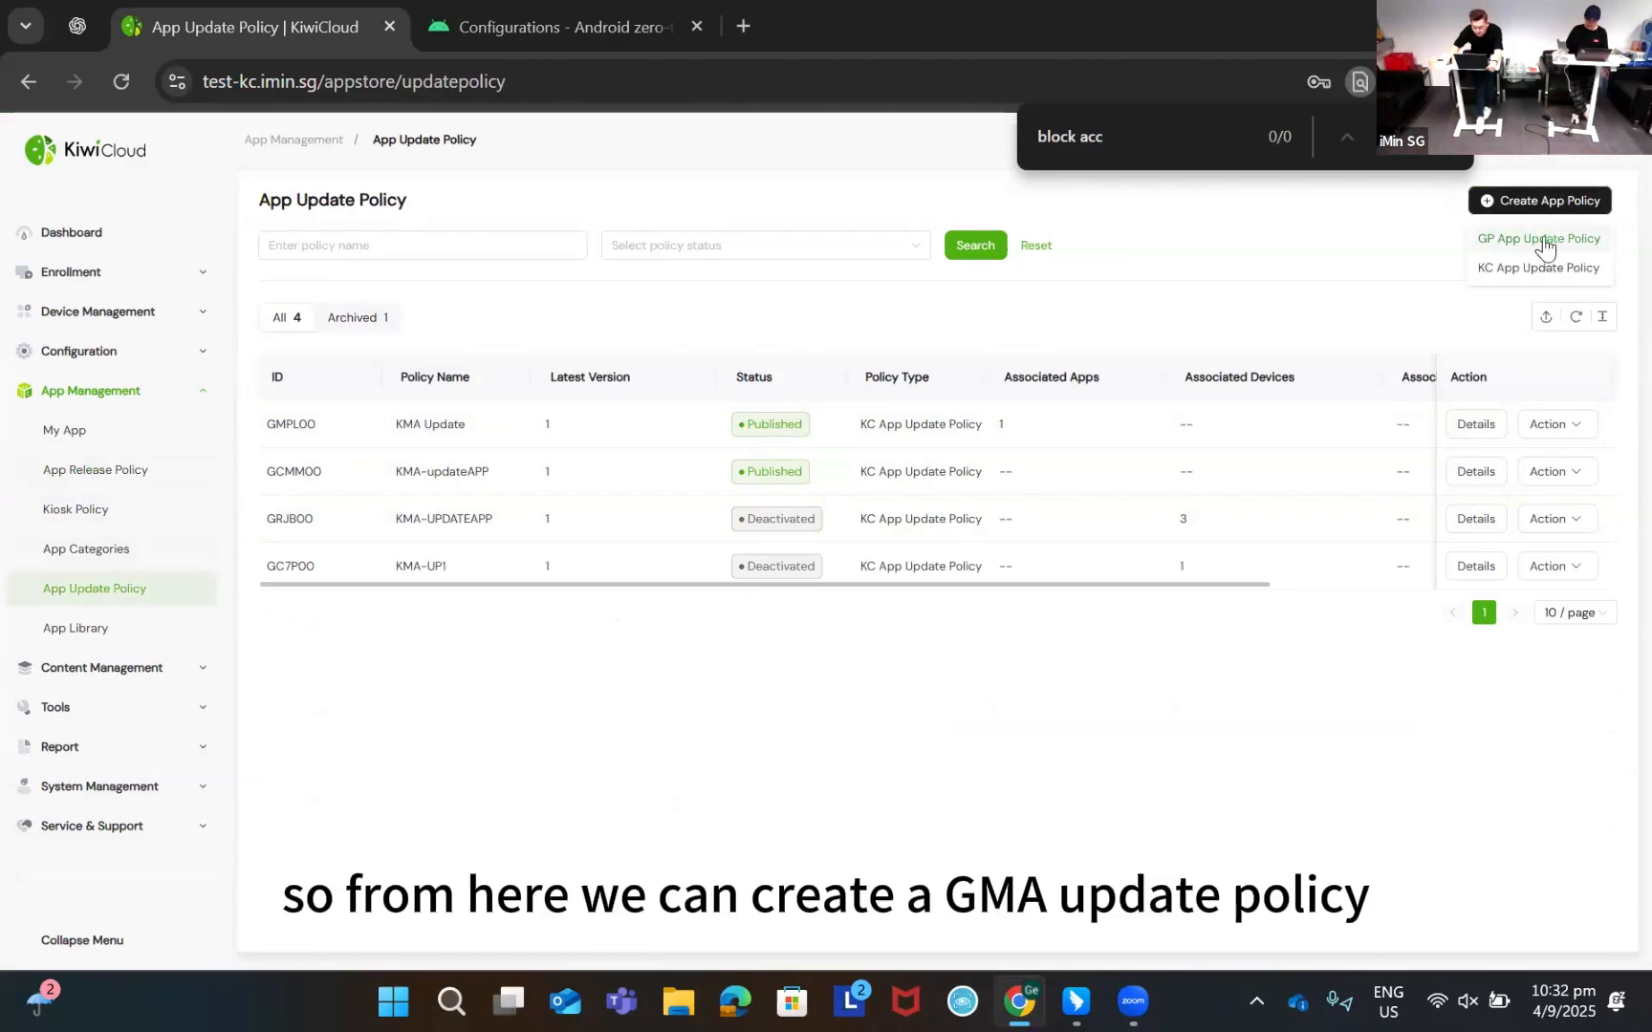
{"action": "left_click", "coordinate": [1568, 239]}
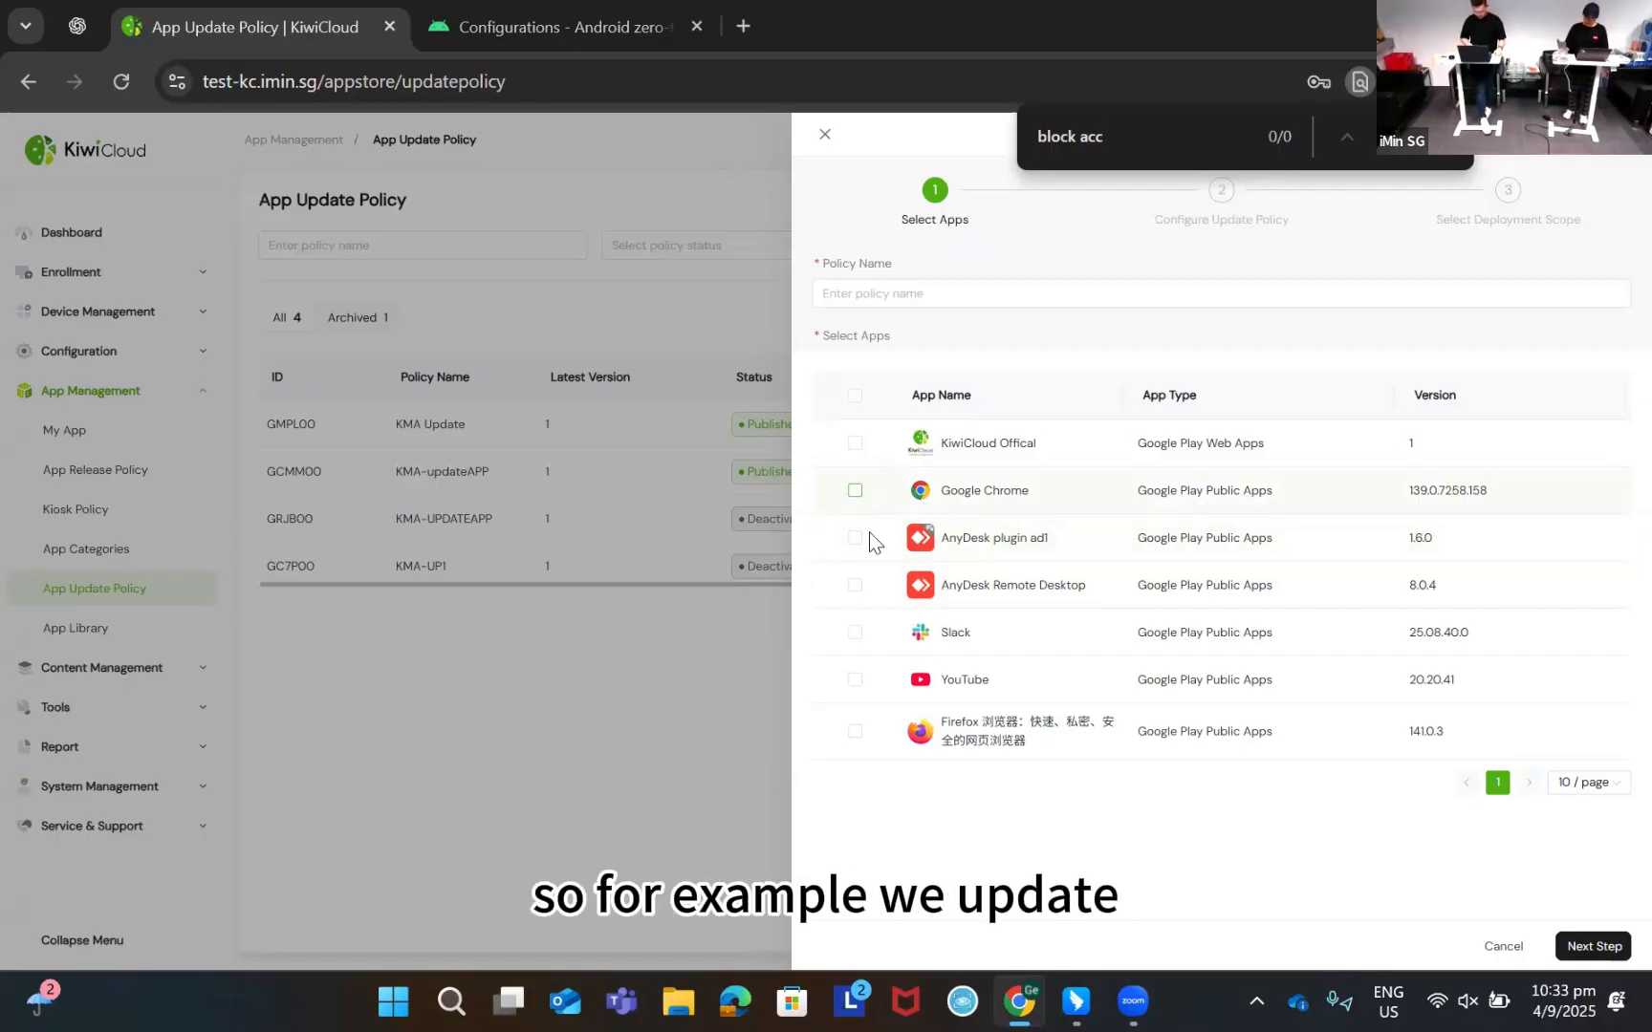
Select Google Chrome and Slack and name the update policy GMA-APP-UPDATE
{"action": "left_click", "coordinate": [854, 491]}
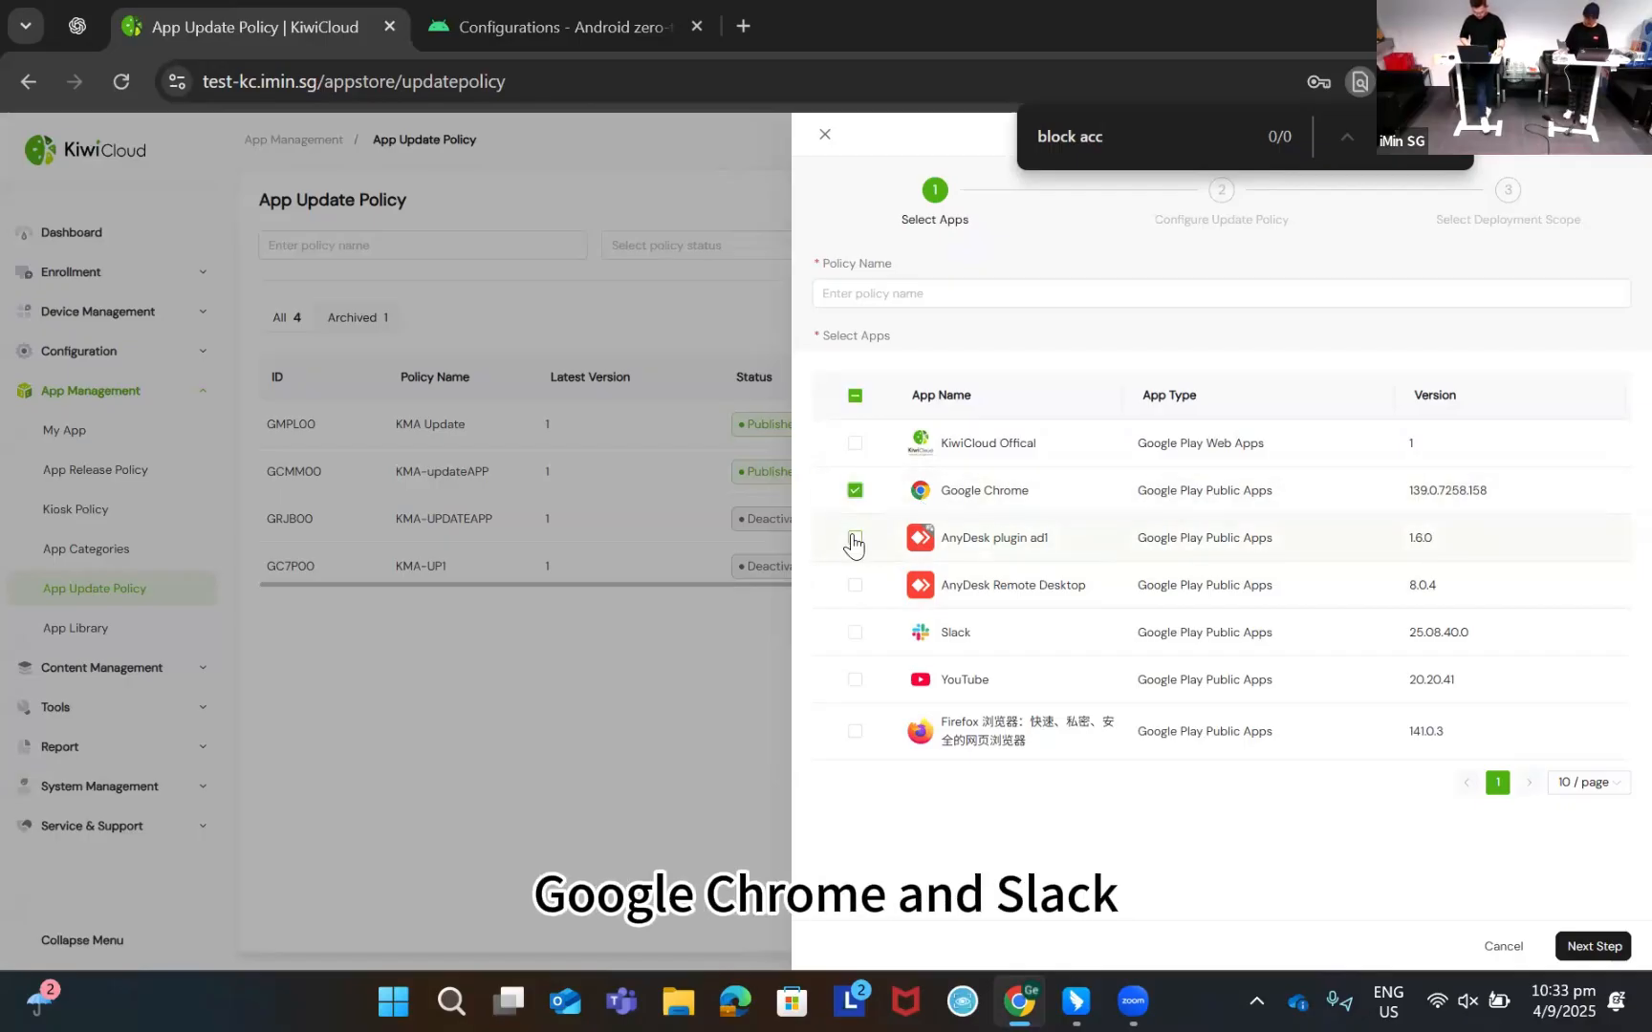
{"action": "left_click", "coordinate": [855, 538]}
{"action": "left_click", "coordinate": [854, 632]}
{"action": "left_click", "coordinate": [1581, 947]}
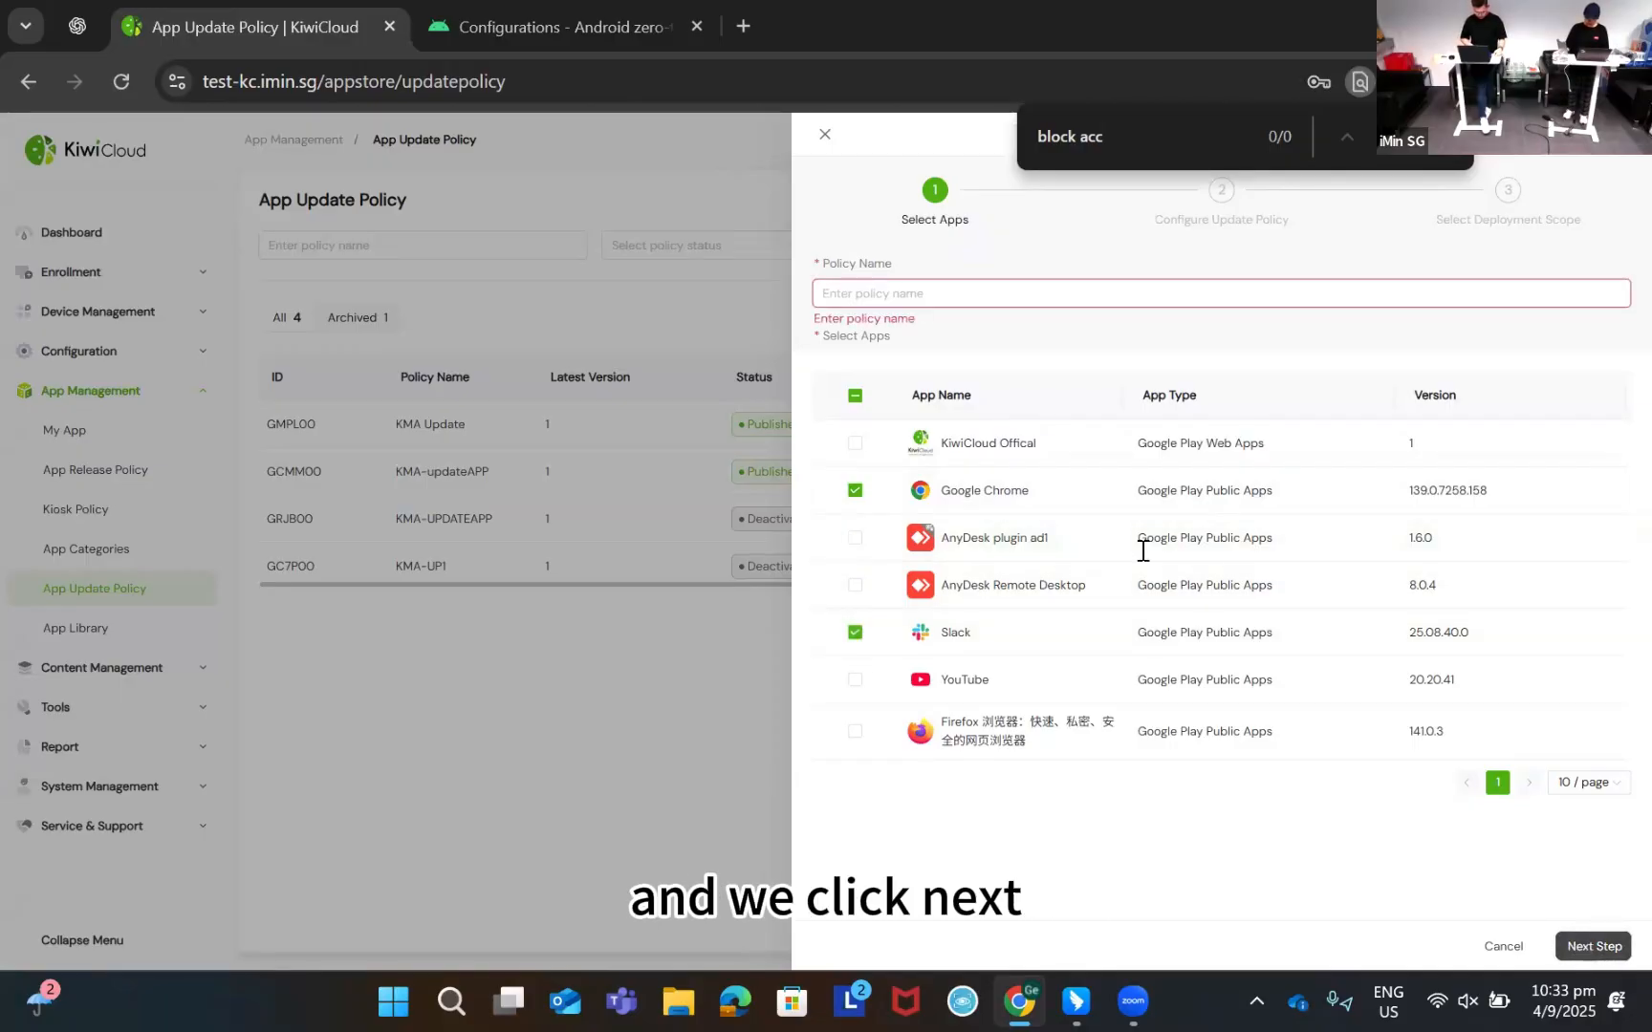
{"action": "left_click", "coordinate": [993, 290]}
{"action": "type", "text": "GMA-APP"}
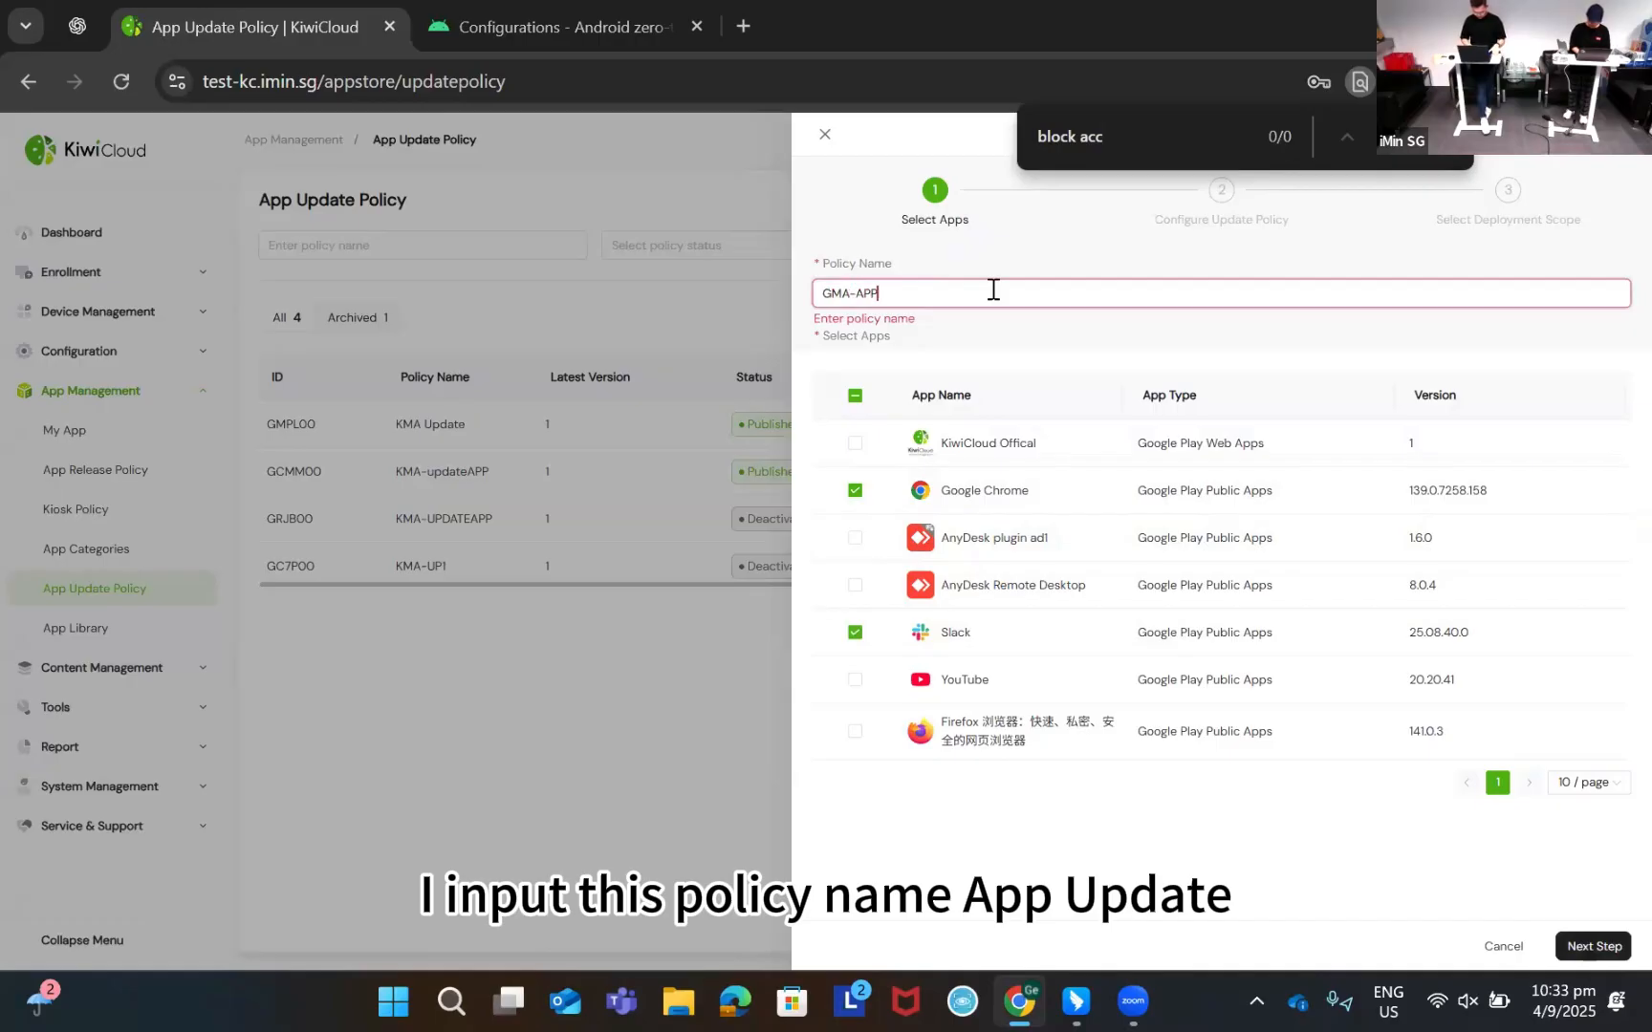
{"action": "type", "text": "-UPDATE"}
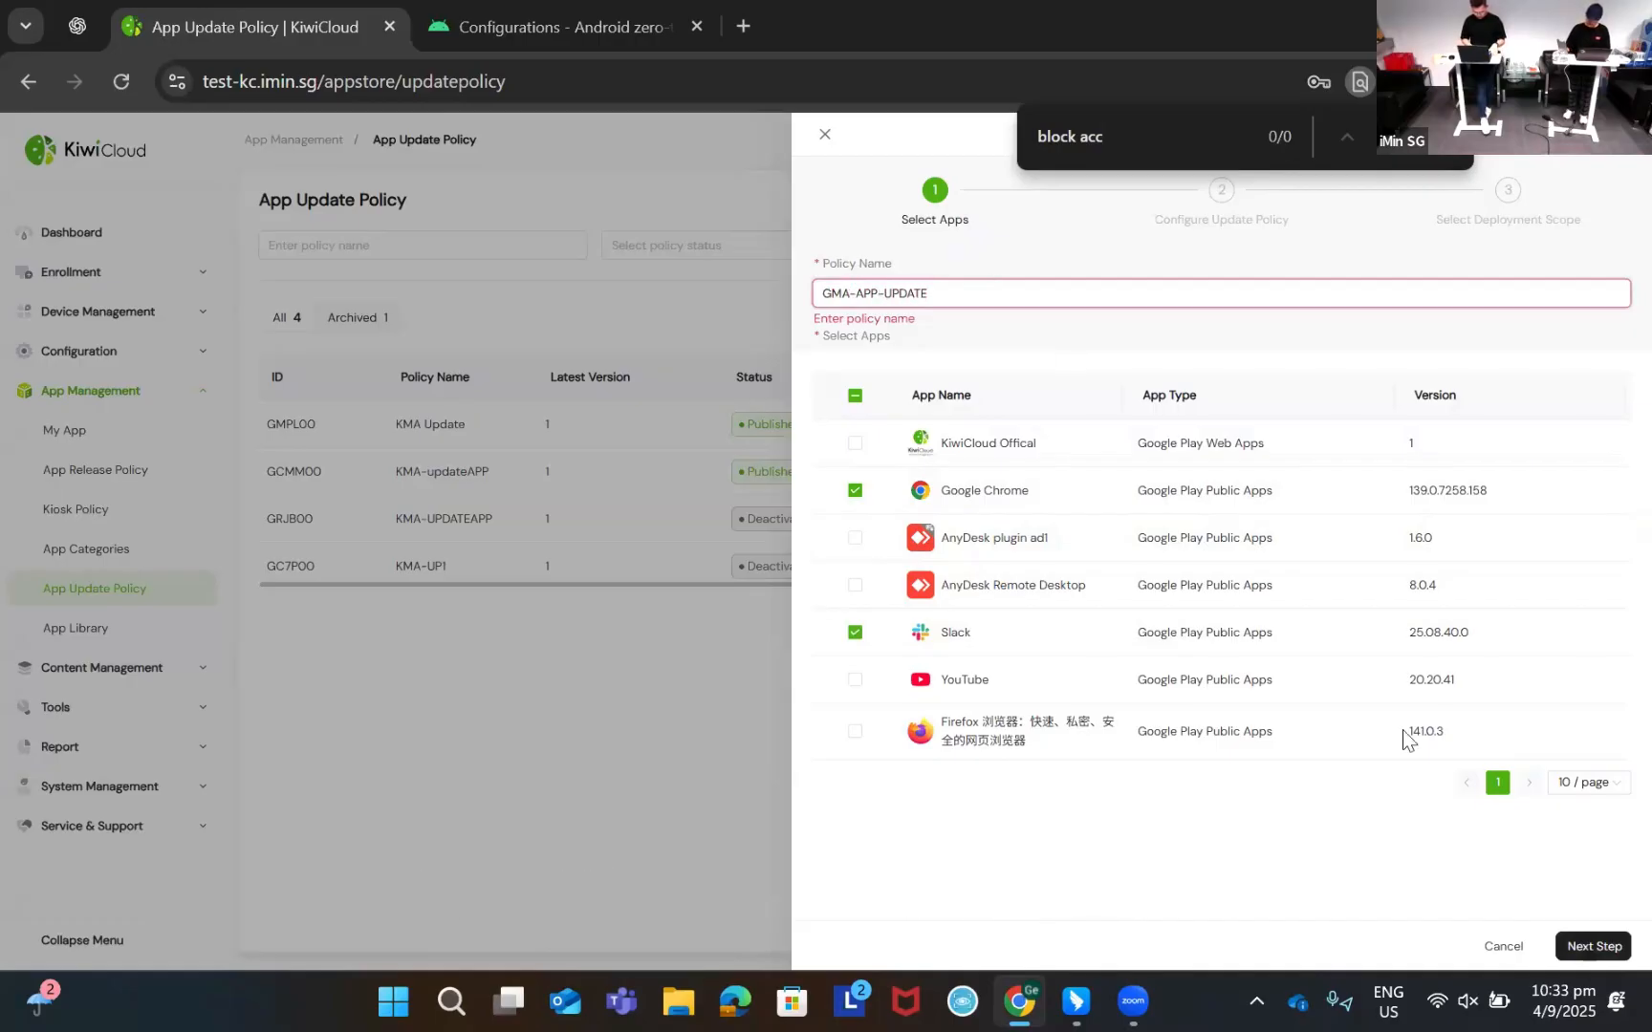
{"action": "left_click", "coordinate": [1592, 947]}
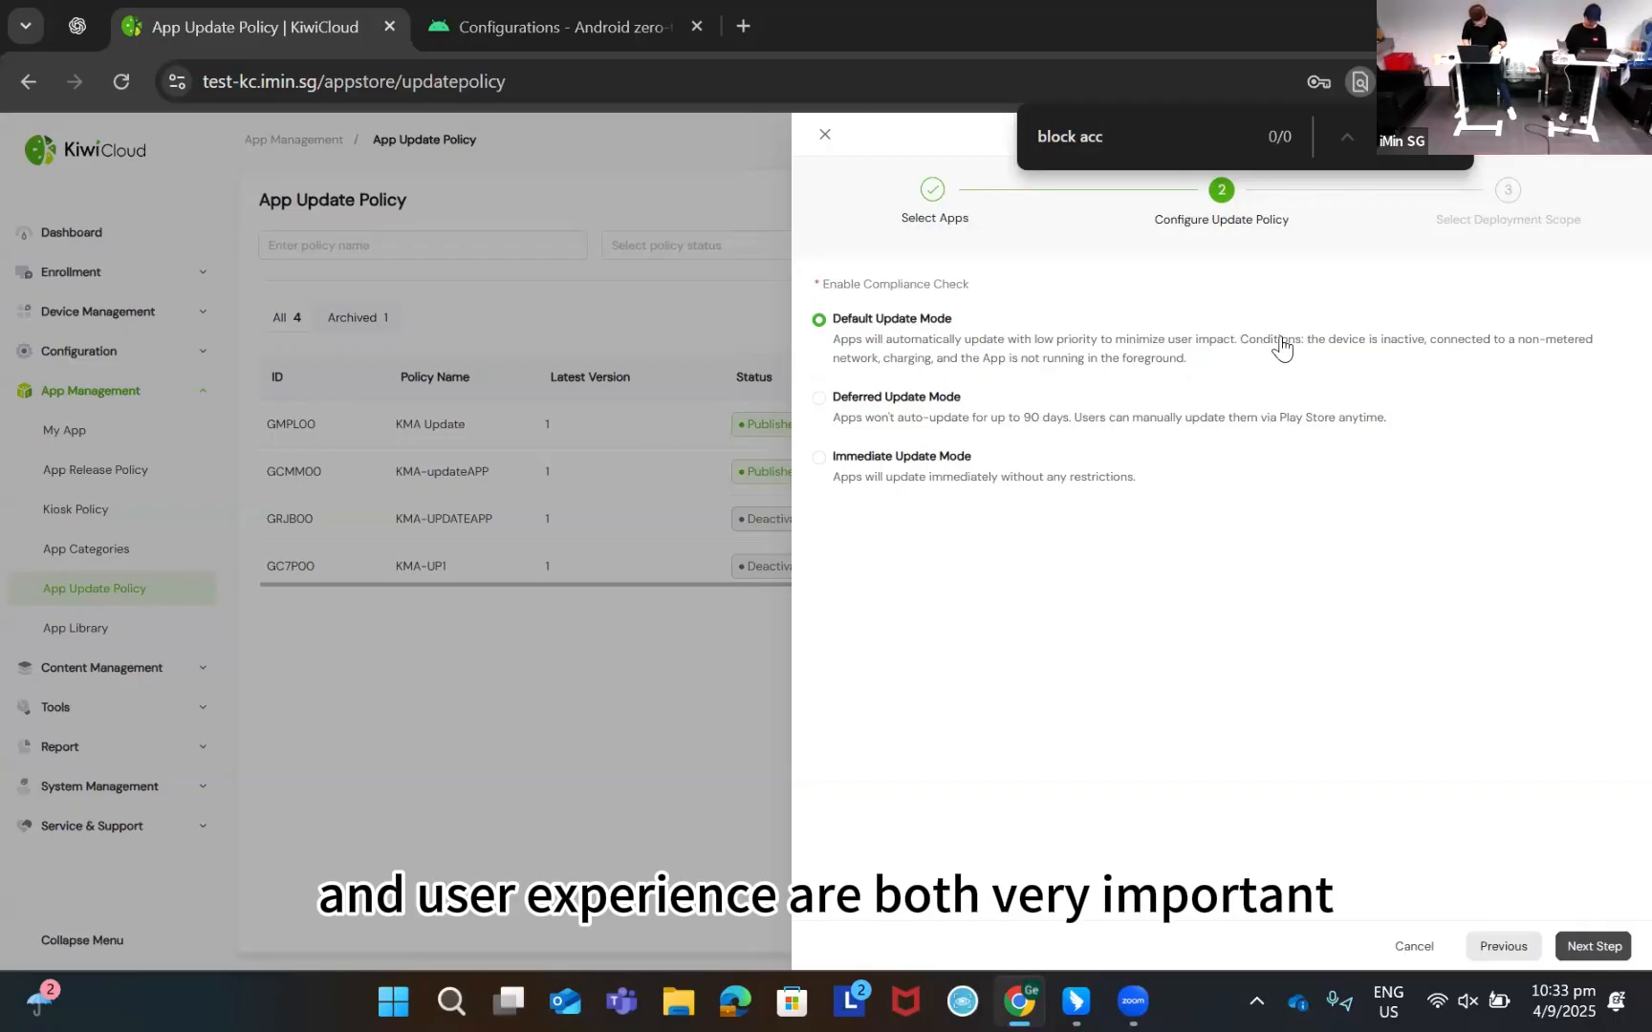
Try the Deferred, Immediate and Default update modes, then close the policy unsaved
{"action": "left_click", "coordinate": [821, 403]}
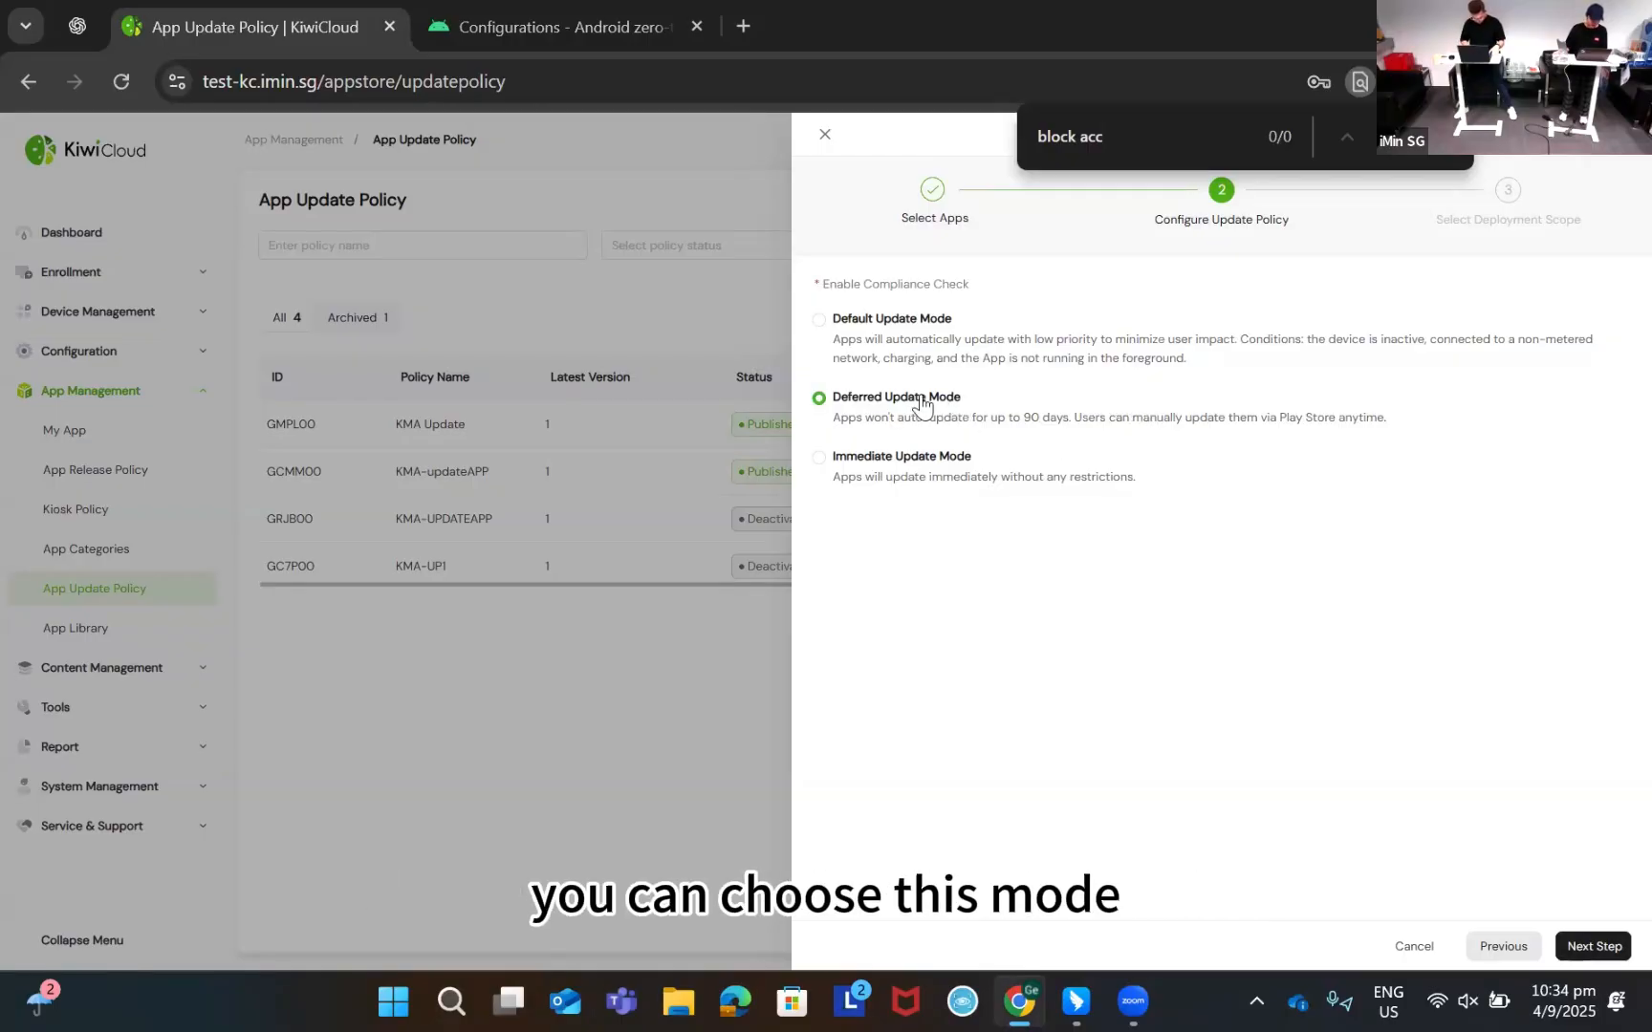
{"action": "left_click", "coordinate": [884, 486]}
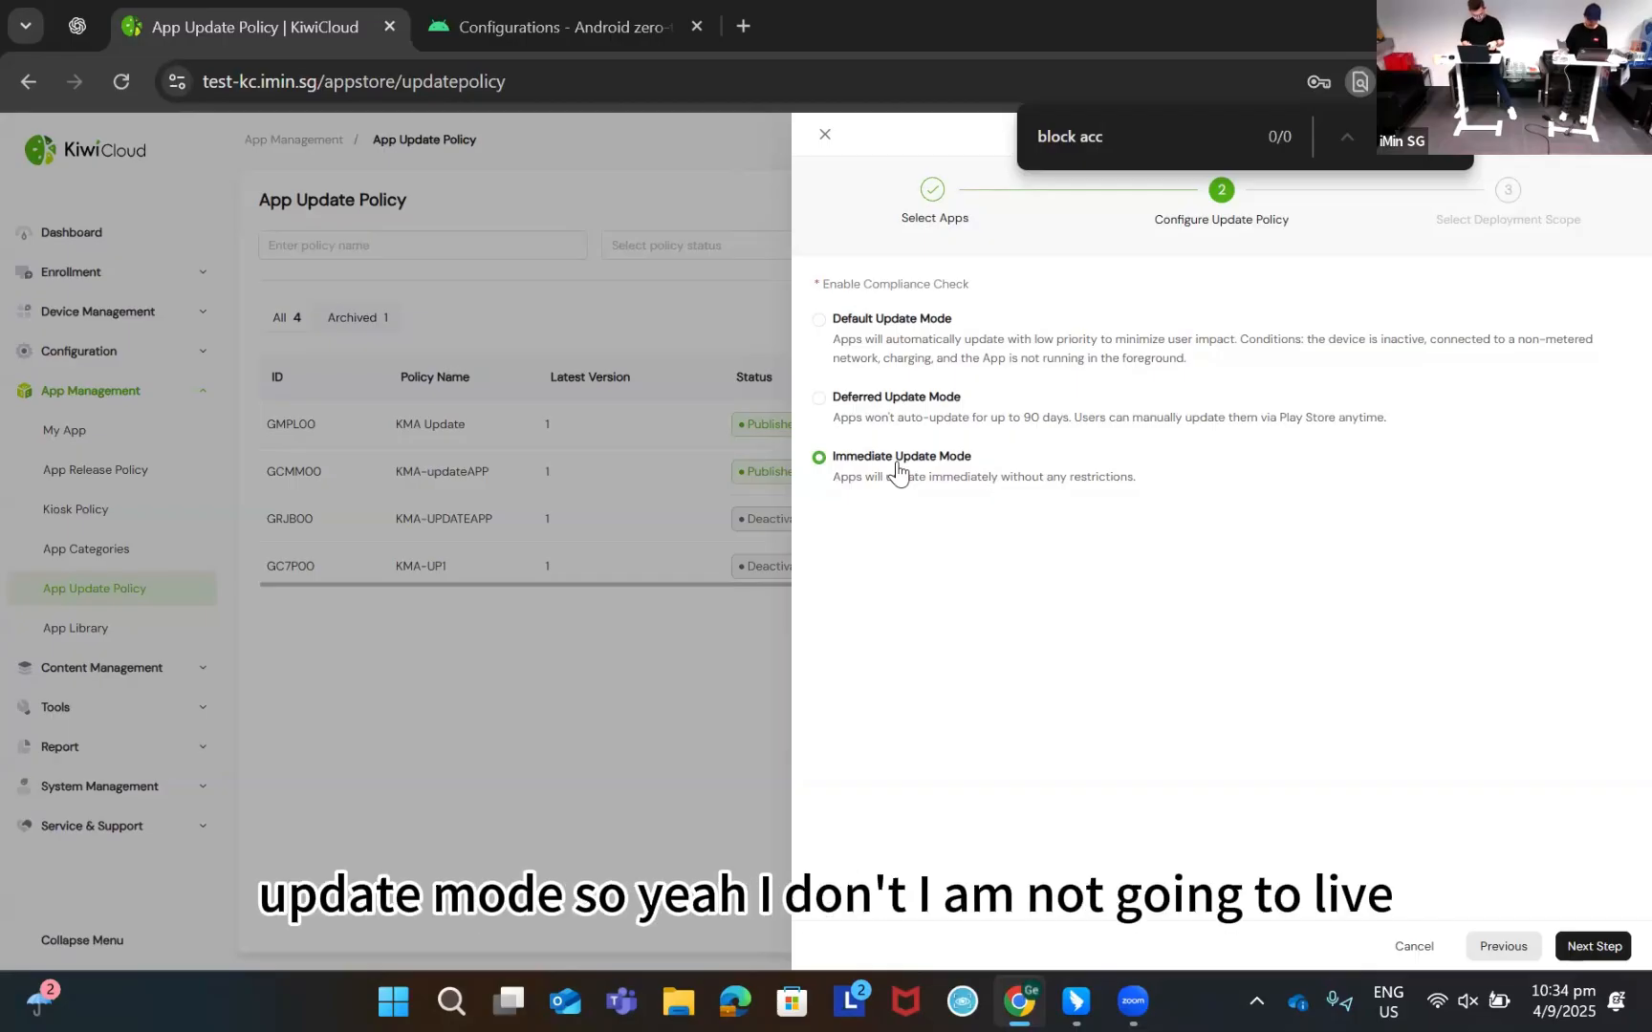
{"action": "left_click", "coordinate": [827, 326]}
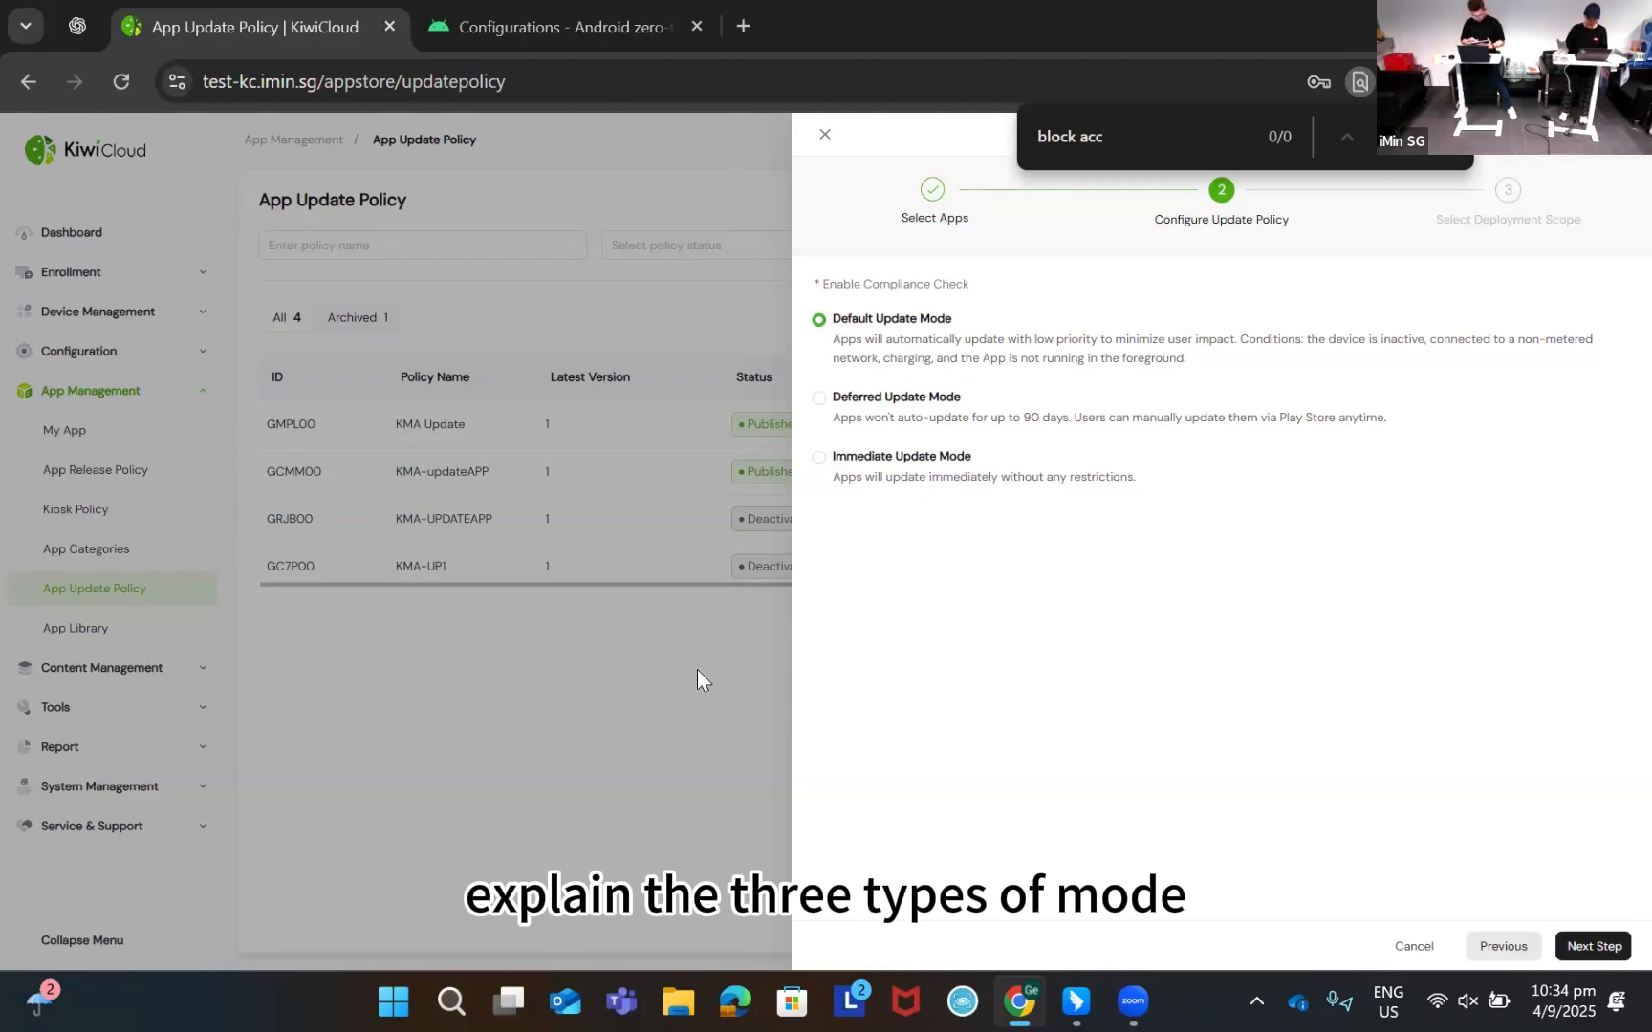
{"action": "left_click", "coordinate": [824, 135]}
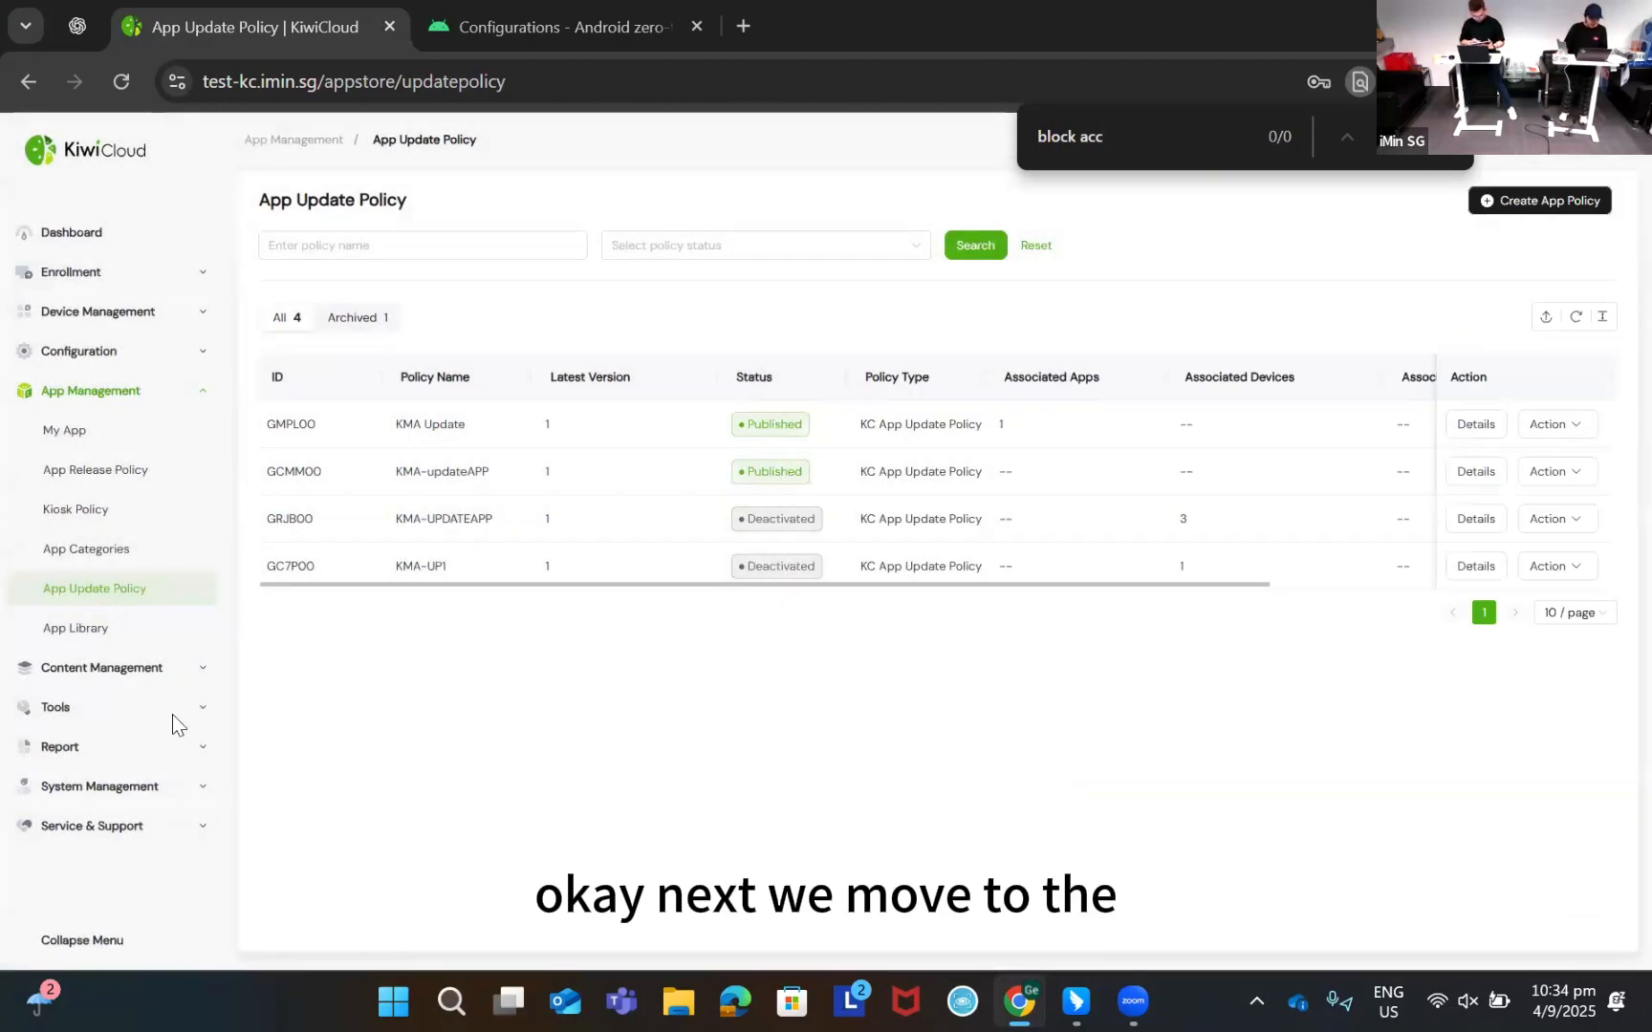
Start a new GMA kiosk policy named GMA-Kiosk
{"action": "left_click", "coordinate": [116, 516]}
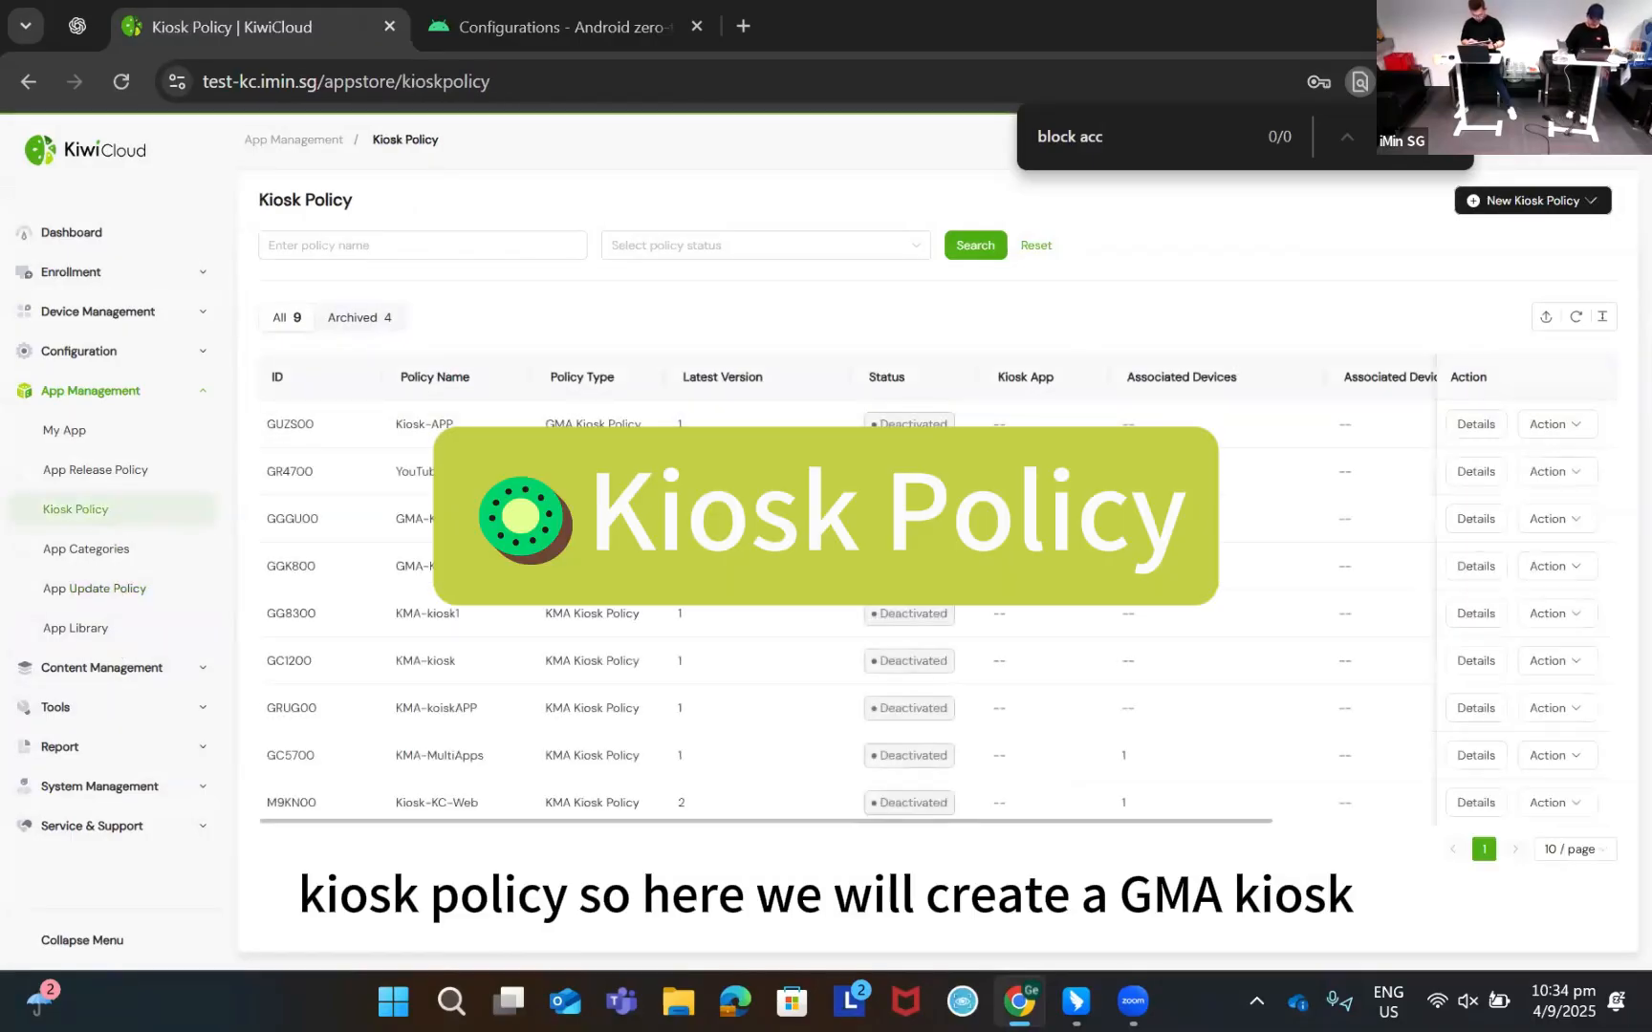
{"action": "mouse_move", "coordinate": [1563, 200]}
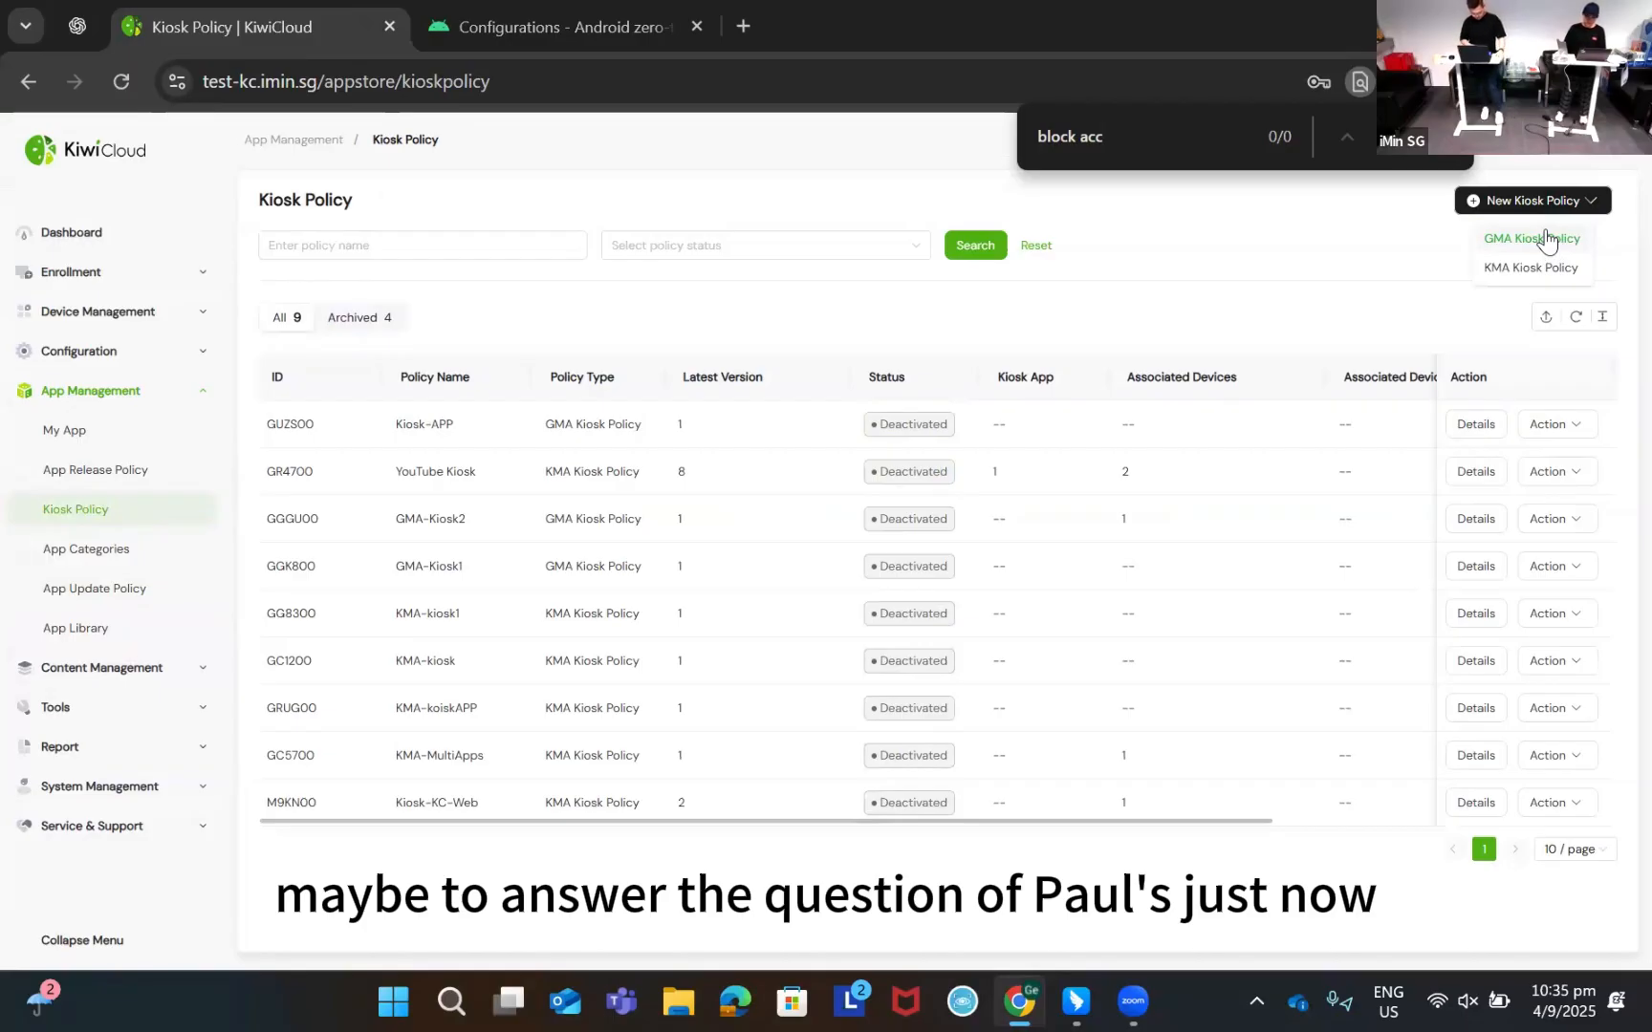
{"action": "left_click", "coordinate": [1546, 239]}
{"action": "left_click", "coordinate": [965, 295]}
{"action": "type", "text": "GMA-"}
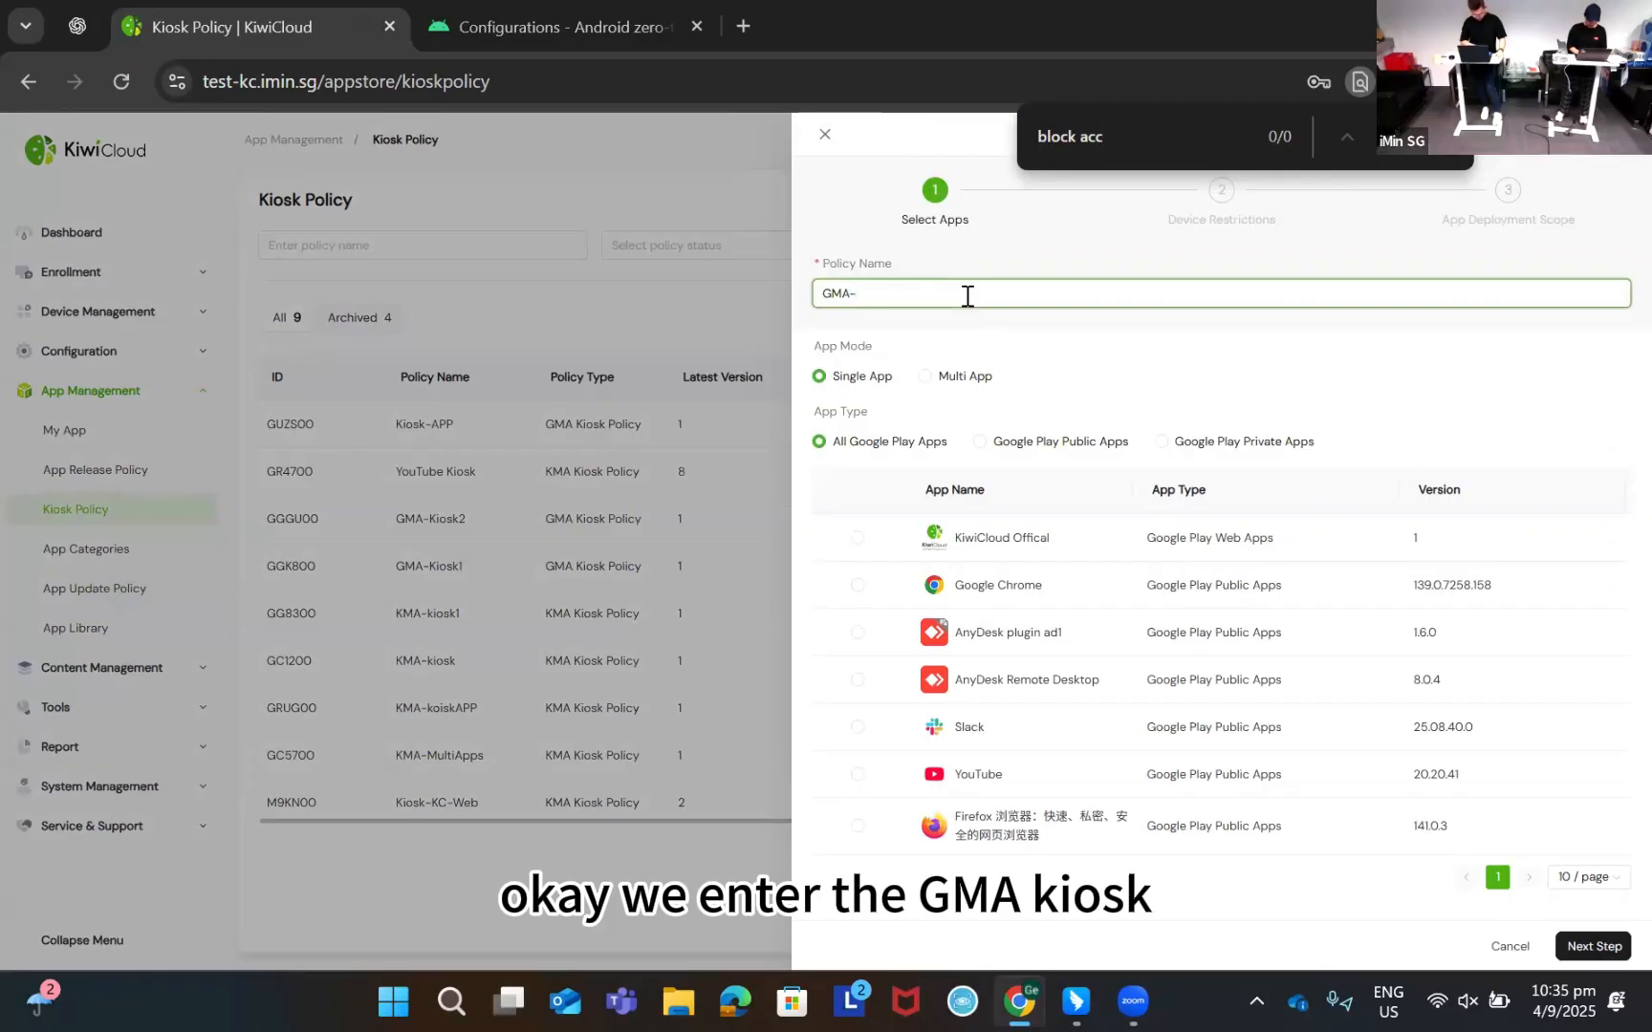
{"action": "type", "text": "Kiosk"}
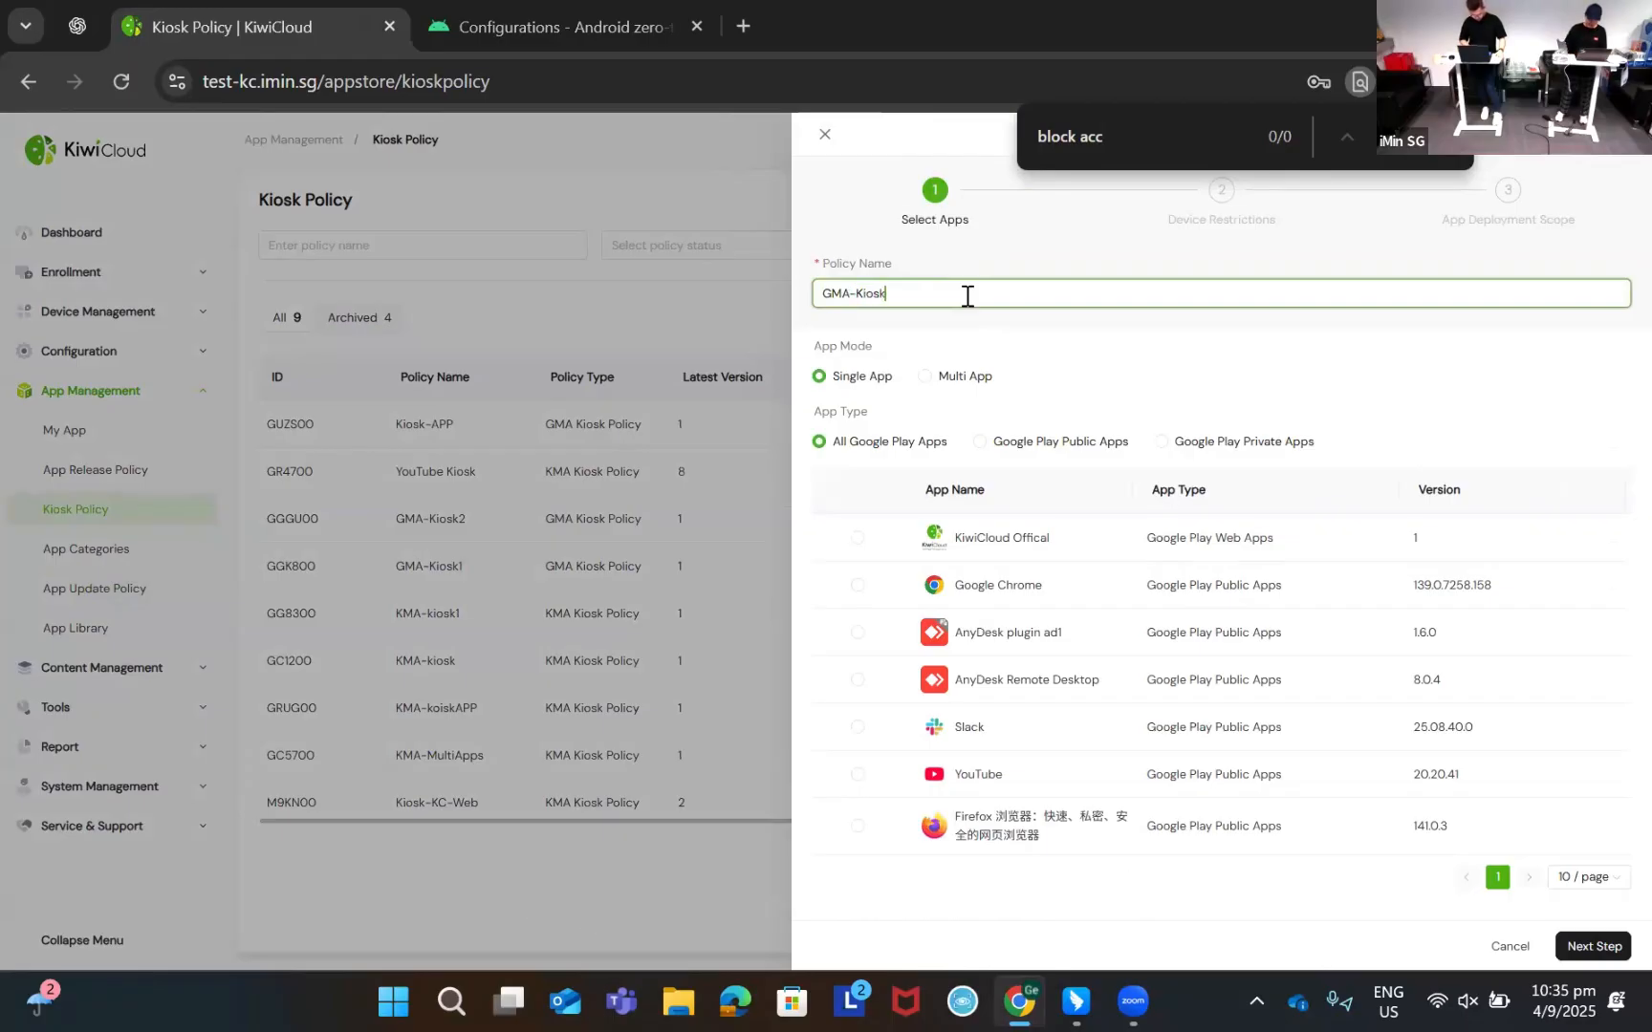
Make it a multi-app kiosk with Slack, Google Chrome and KiwiCloud Offical
{"action": "left_click", "coordinate": [927, 379]}
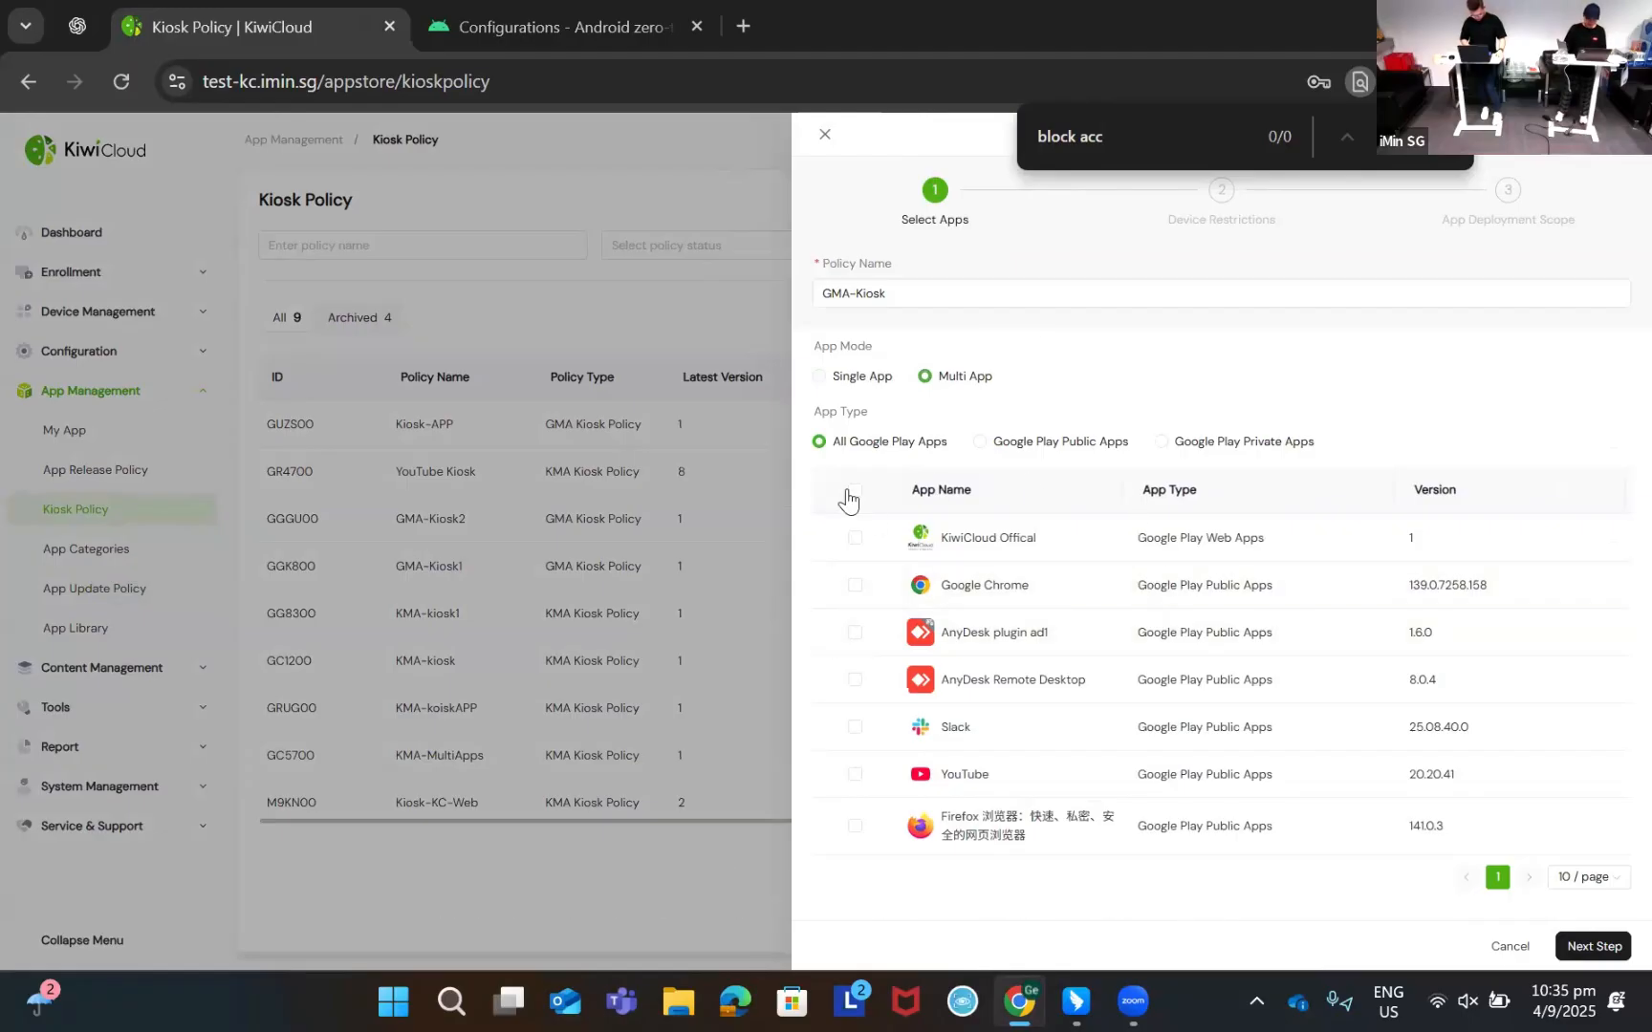
{"action": "left_click", "coordinate": [980, 441]}
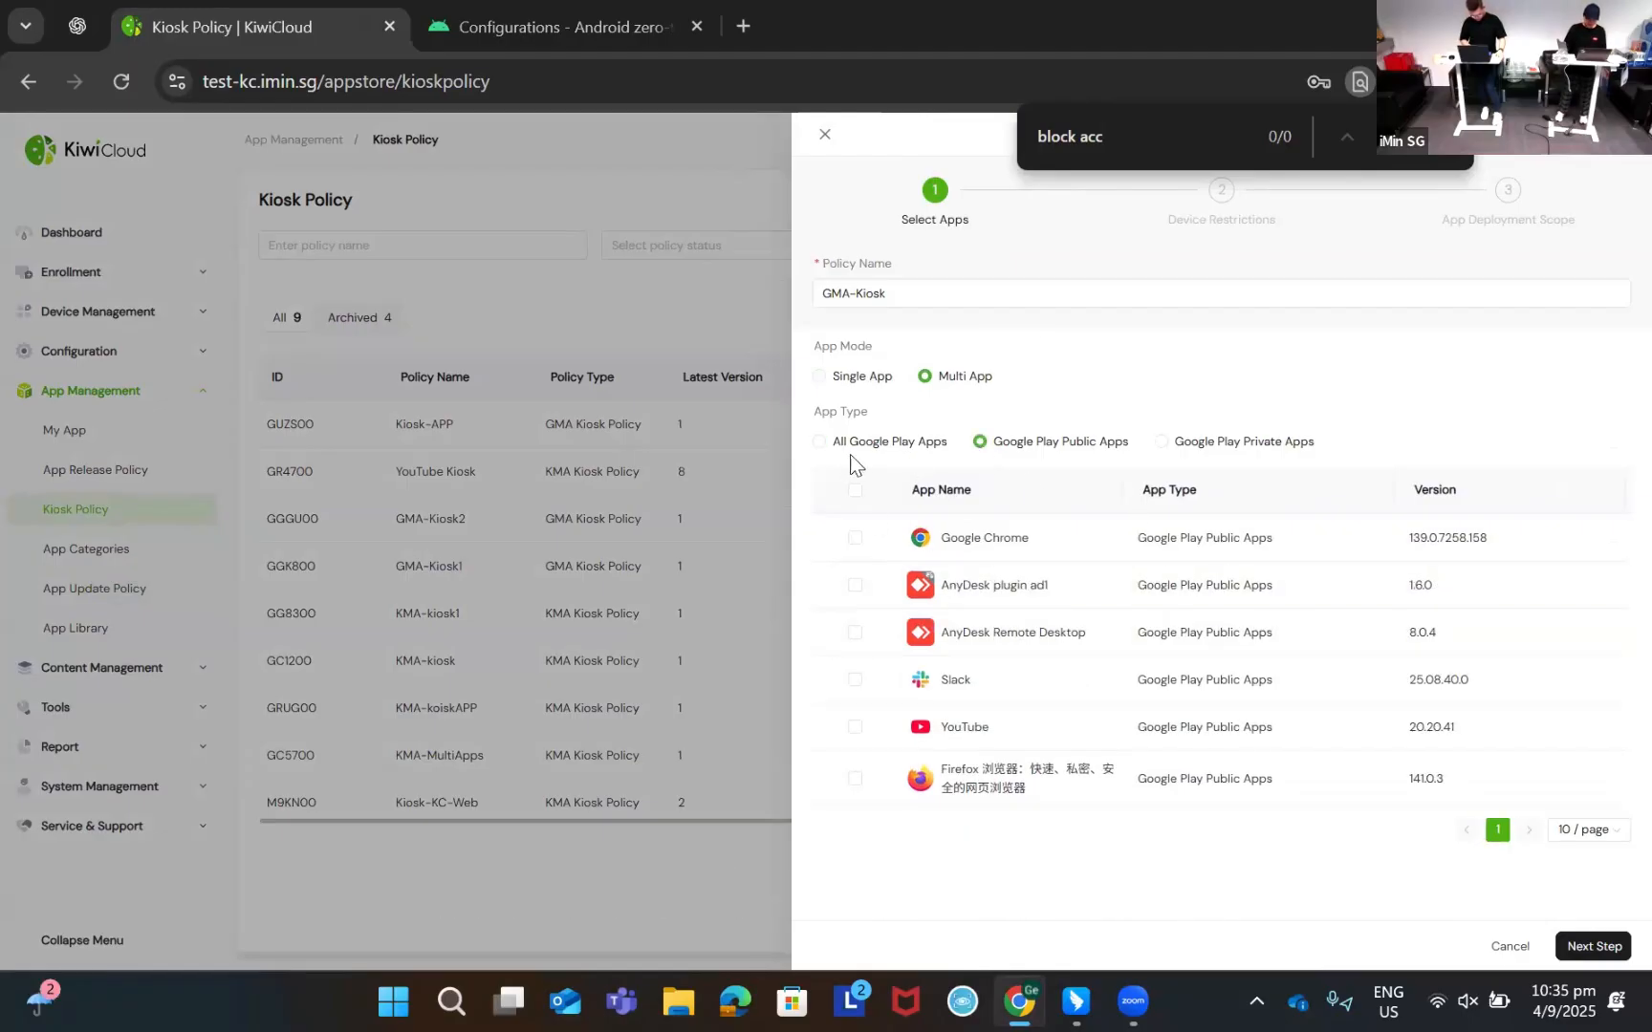
{"action": "left_click", "coordinate": [821, 446]}
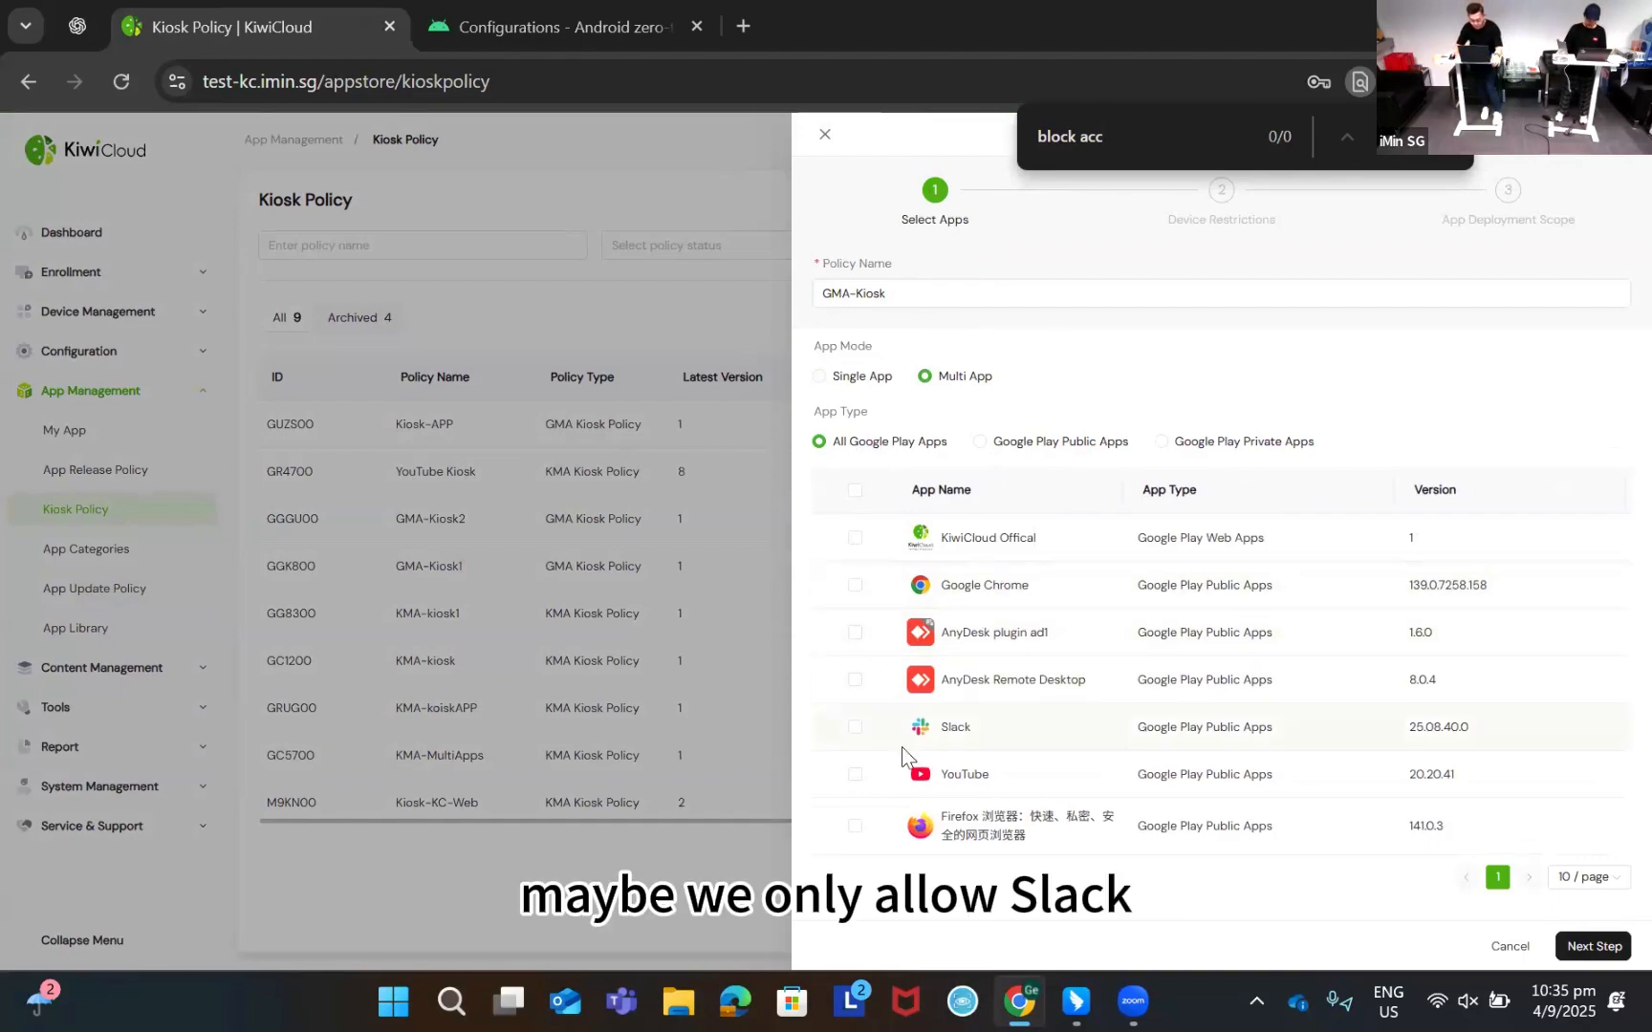
{"action": "left_click", "coordinate": [854, 727]}
{"action": "left_click", "coordinate": [854, 585]}
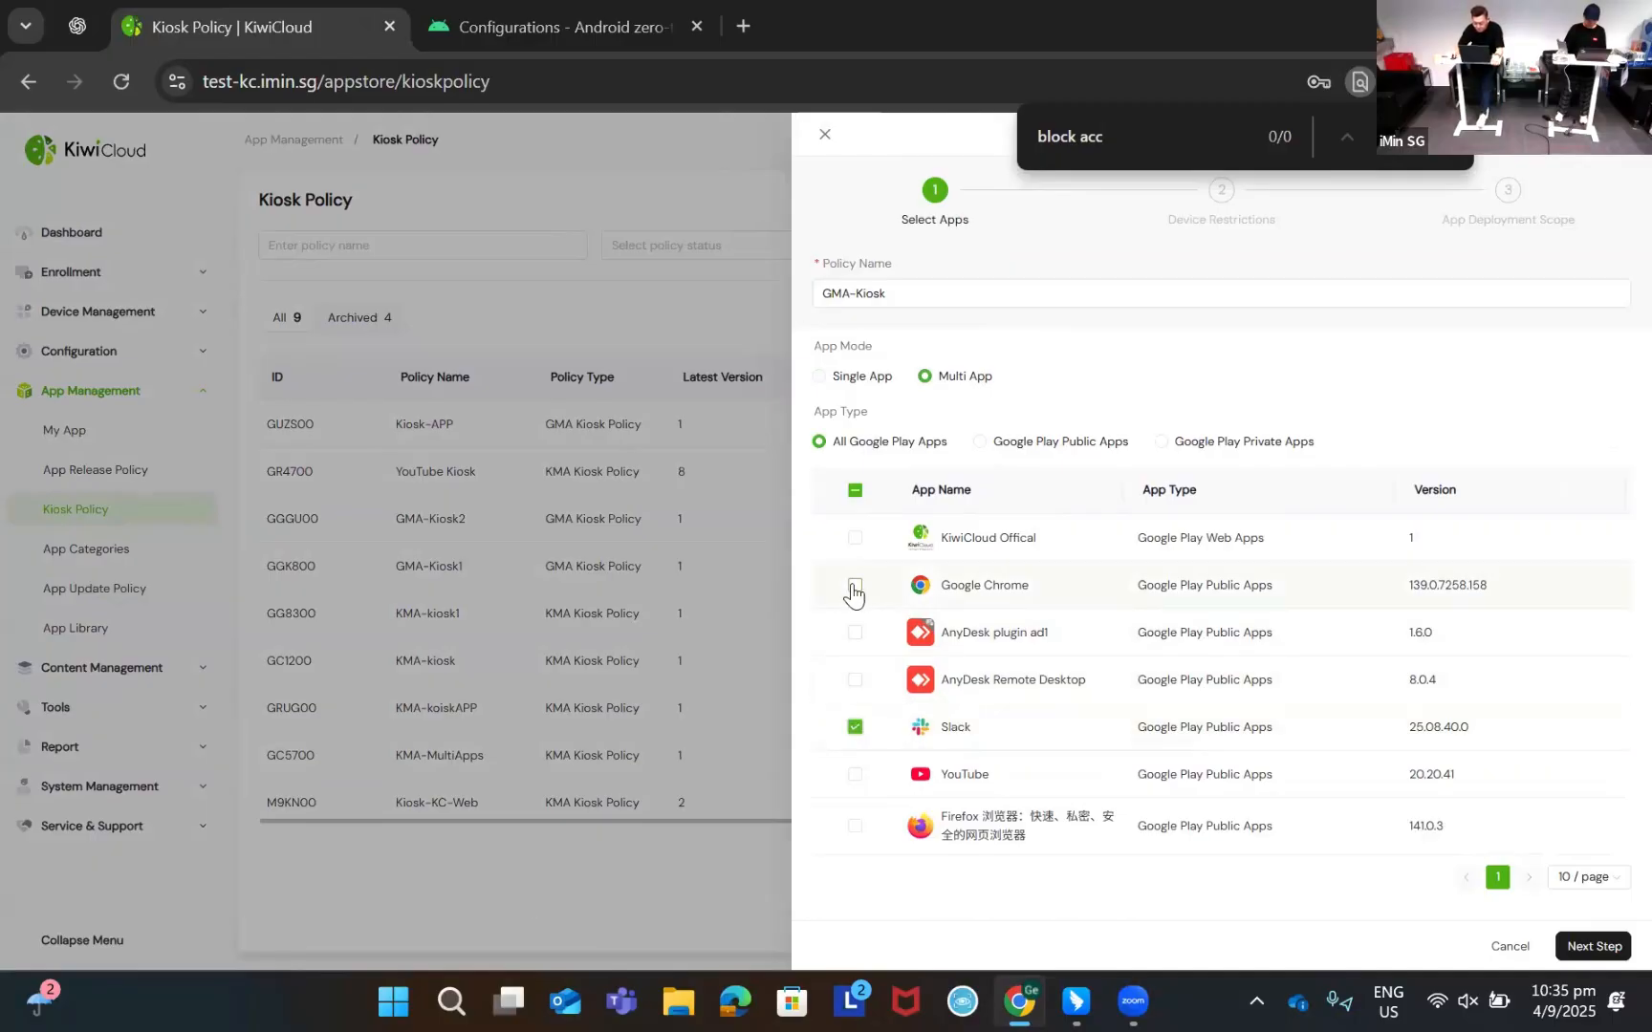
{"action": "left_click", "coordinate": [854, 537]}
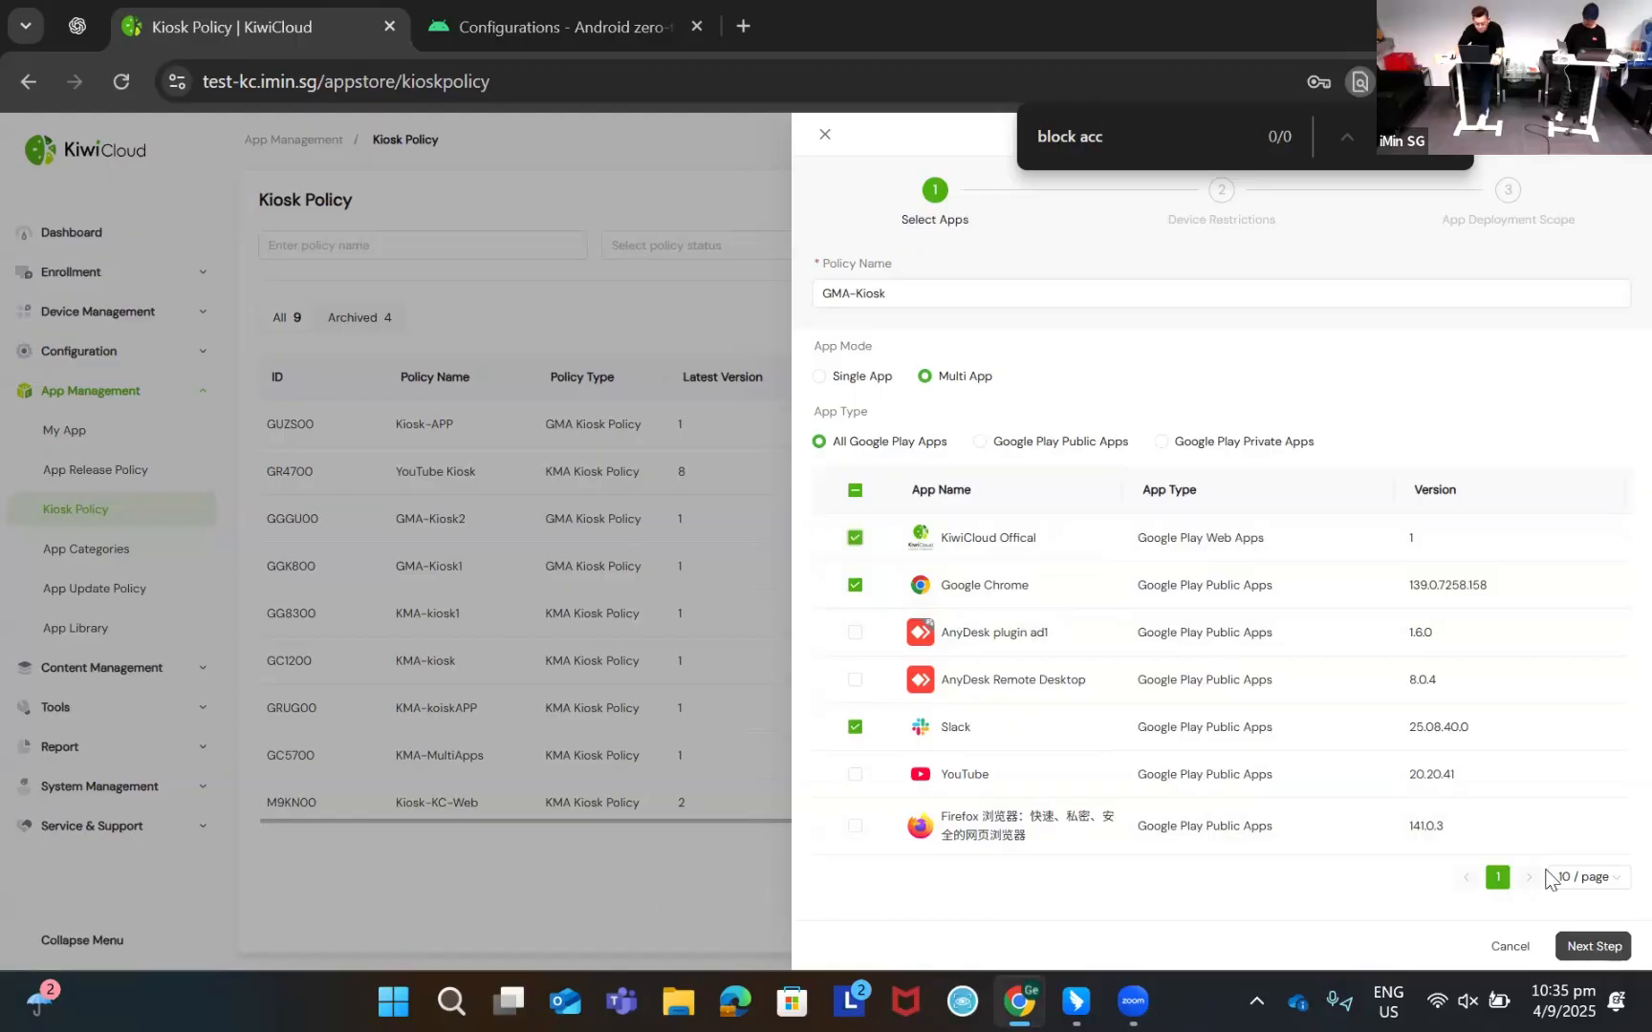
Skip past device restrictions and target the policy at device GMA-000001
{"action": "left_click", "coordinate": [1619, 948]}
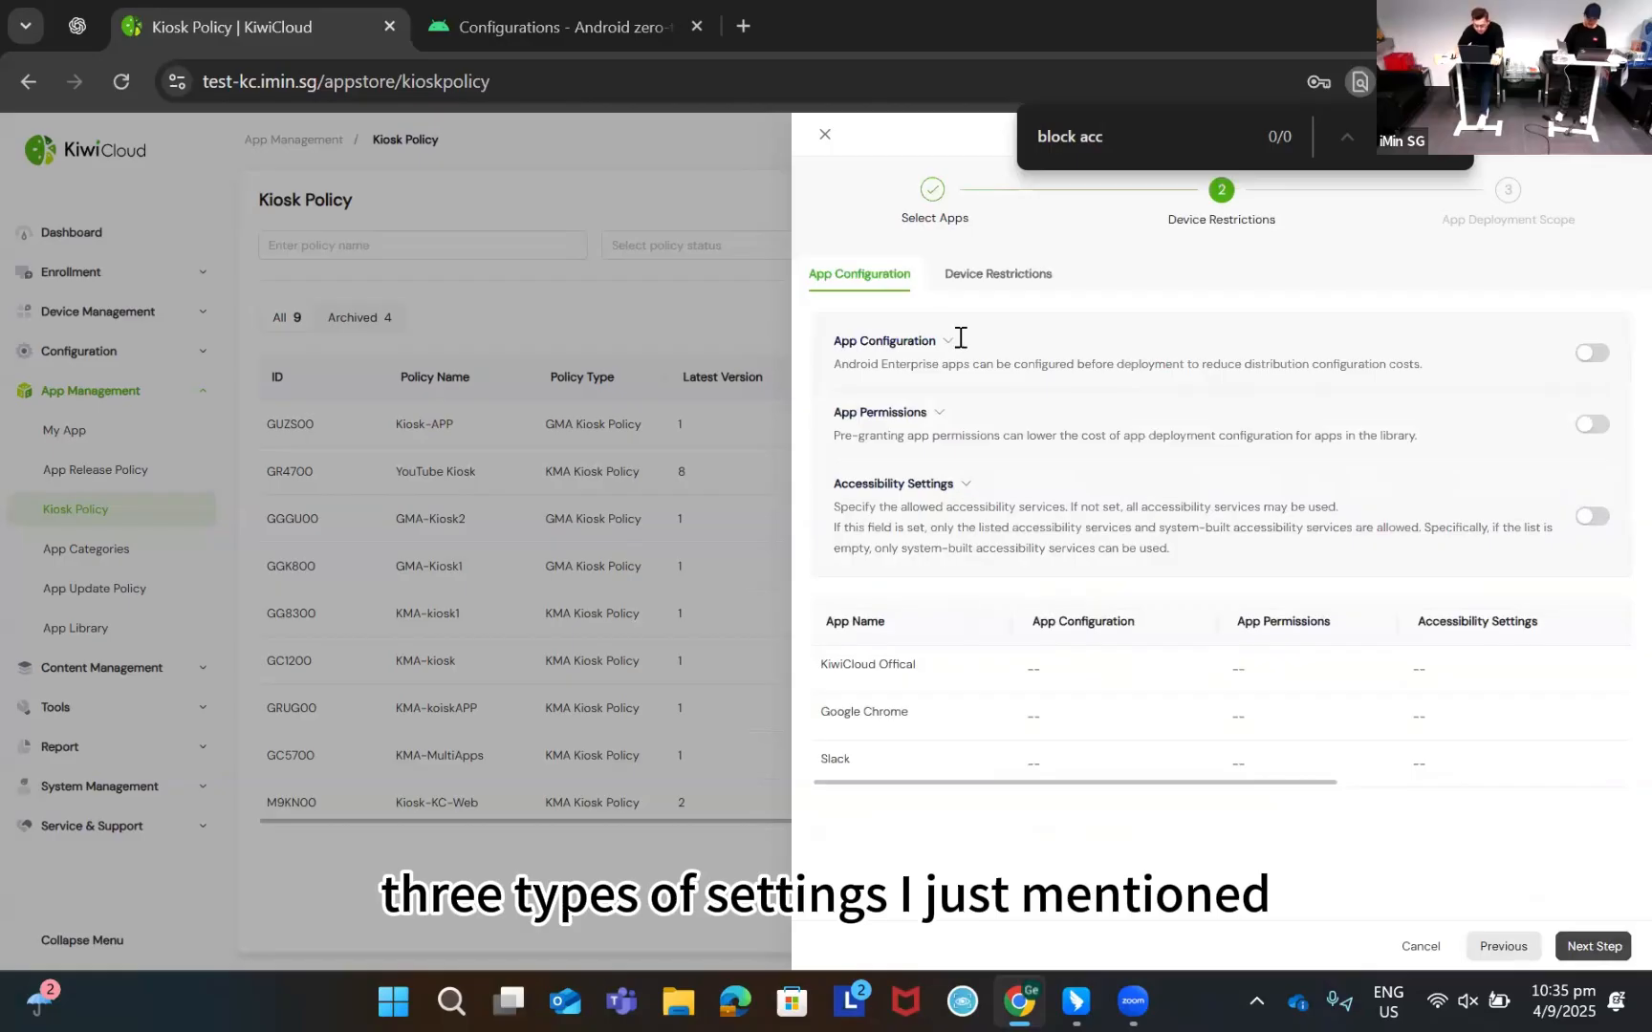
{"action": "left_click", "coordinate": [1004, 277]}
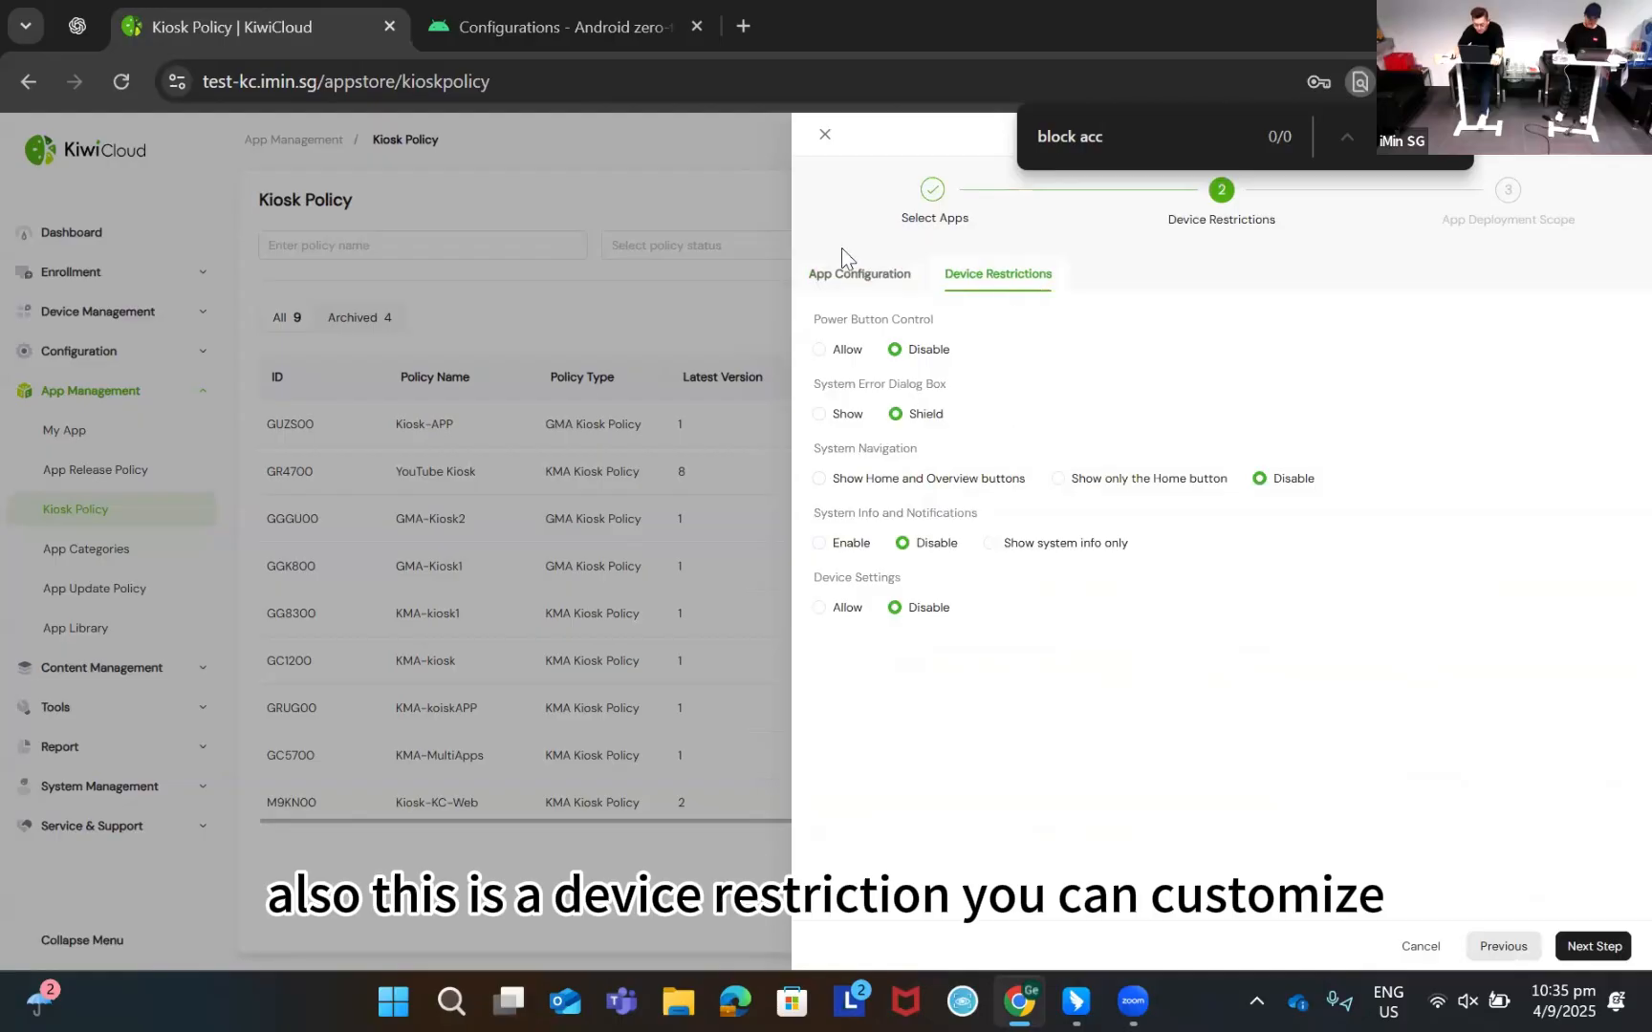
{"action": "left_click", "coordinate": [860, 276]}
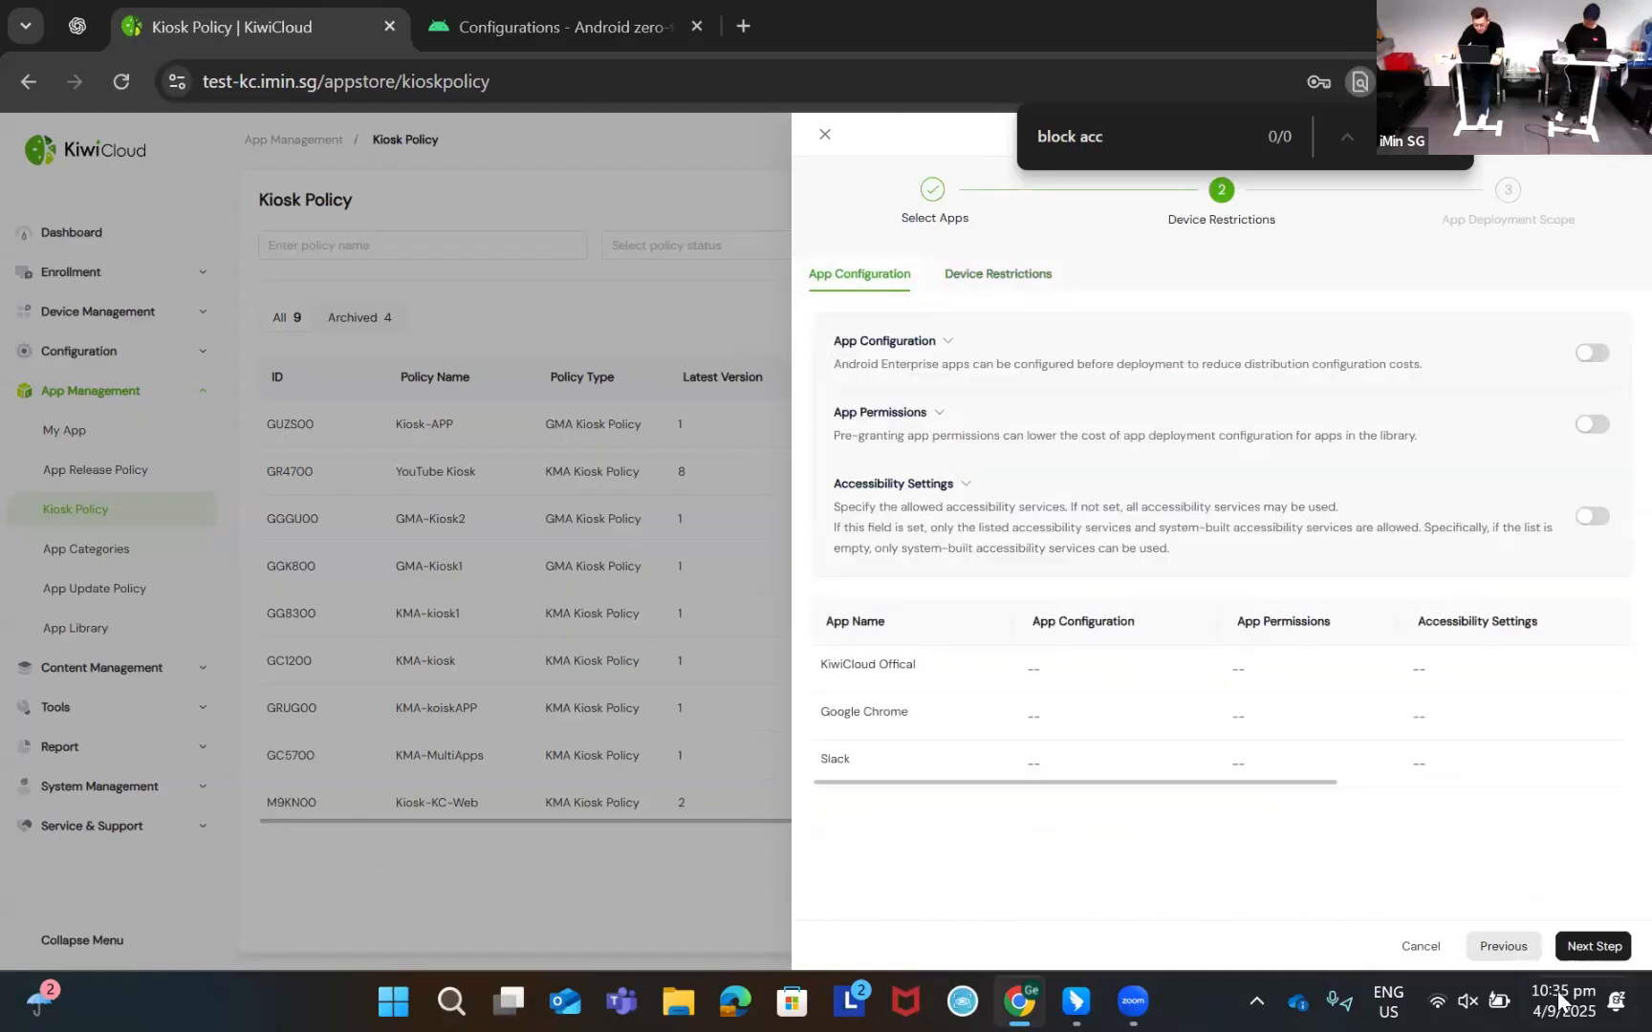
{"action": "left_click", "coordinate": [1594, 948]}
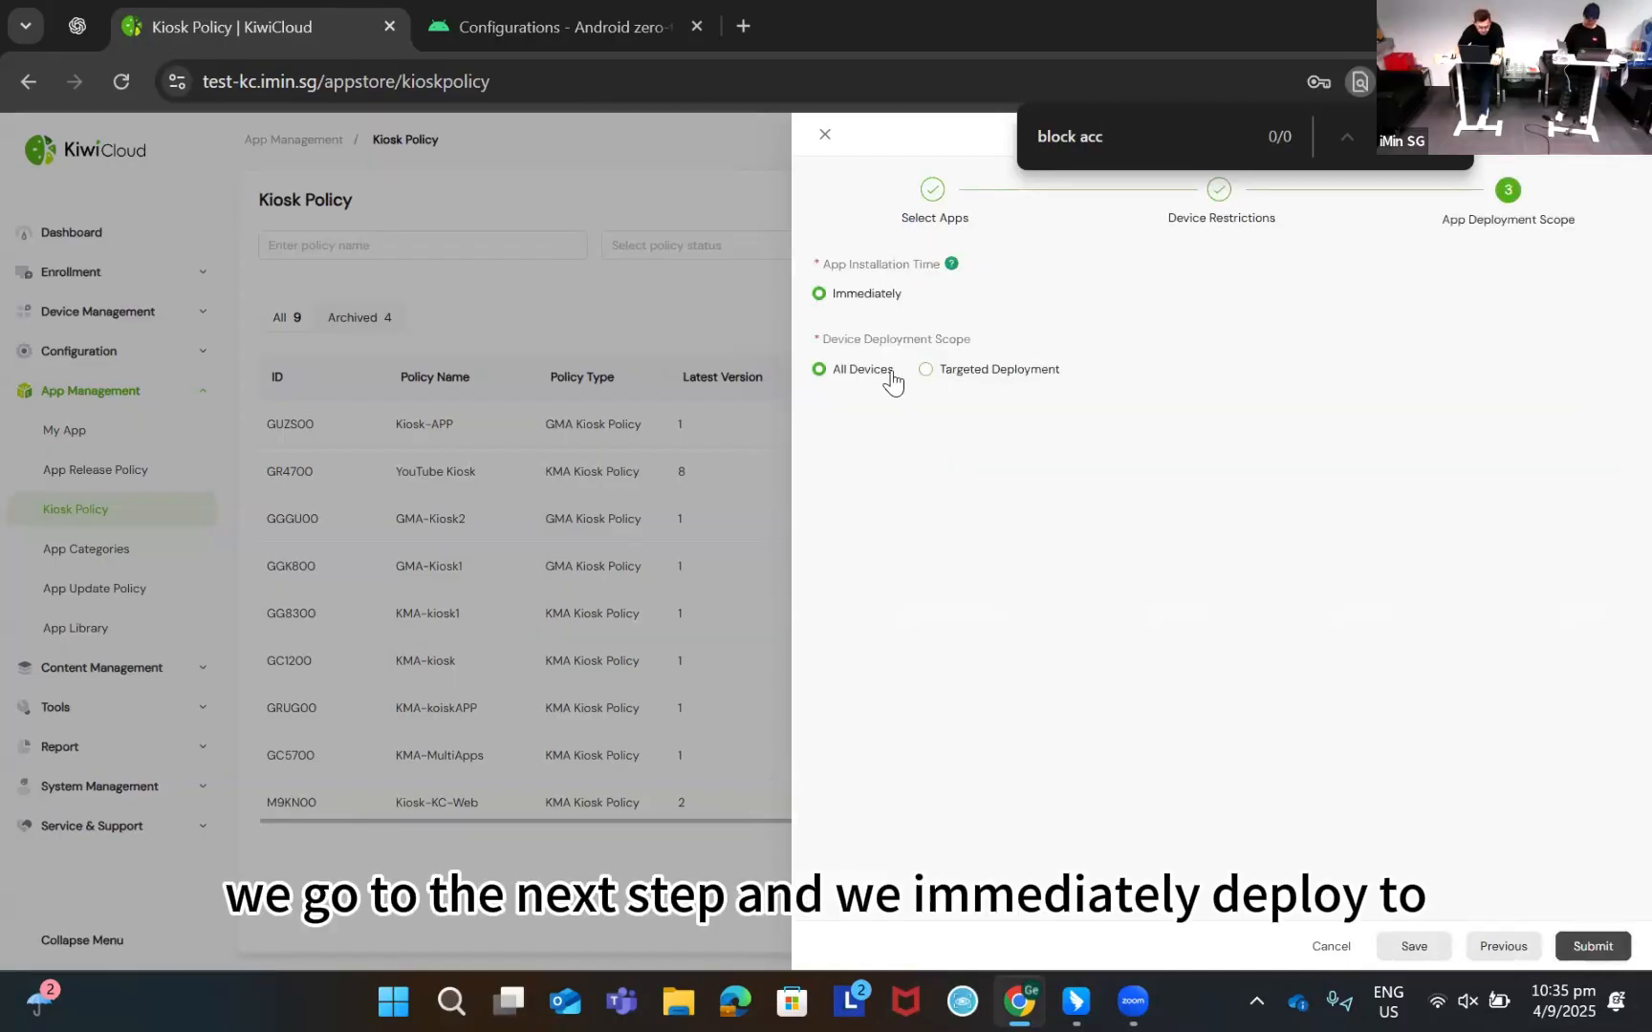
{"action": "left_click", "coordinate": [924, 372]}
{"action": "left_click", "coordinate": [946, 412]}
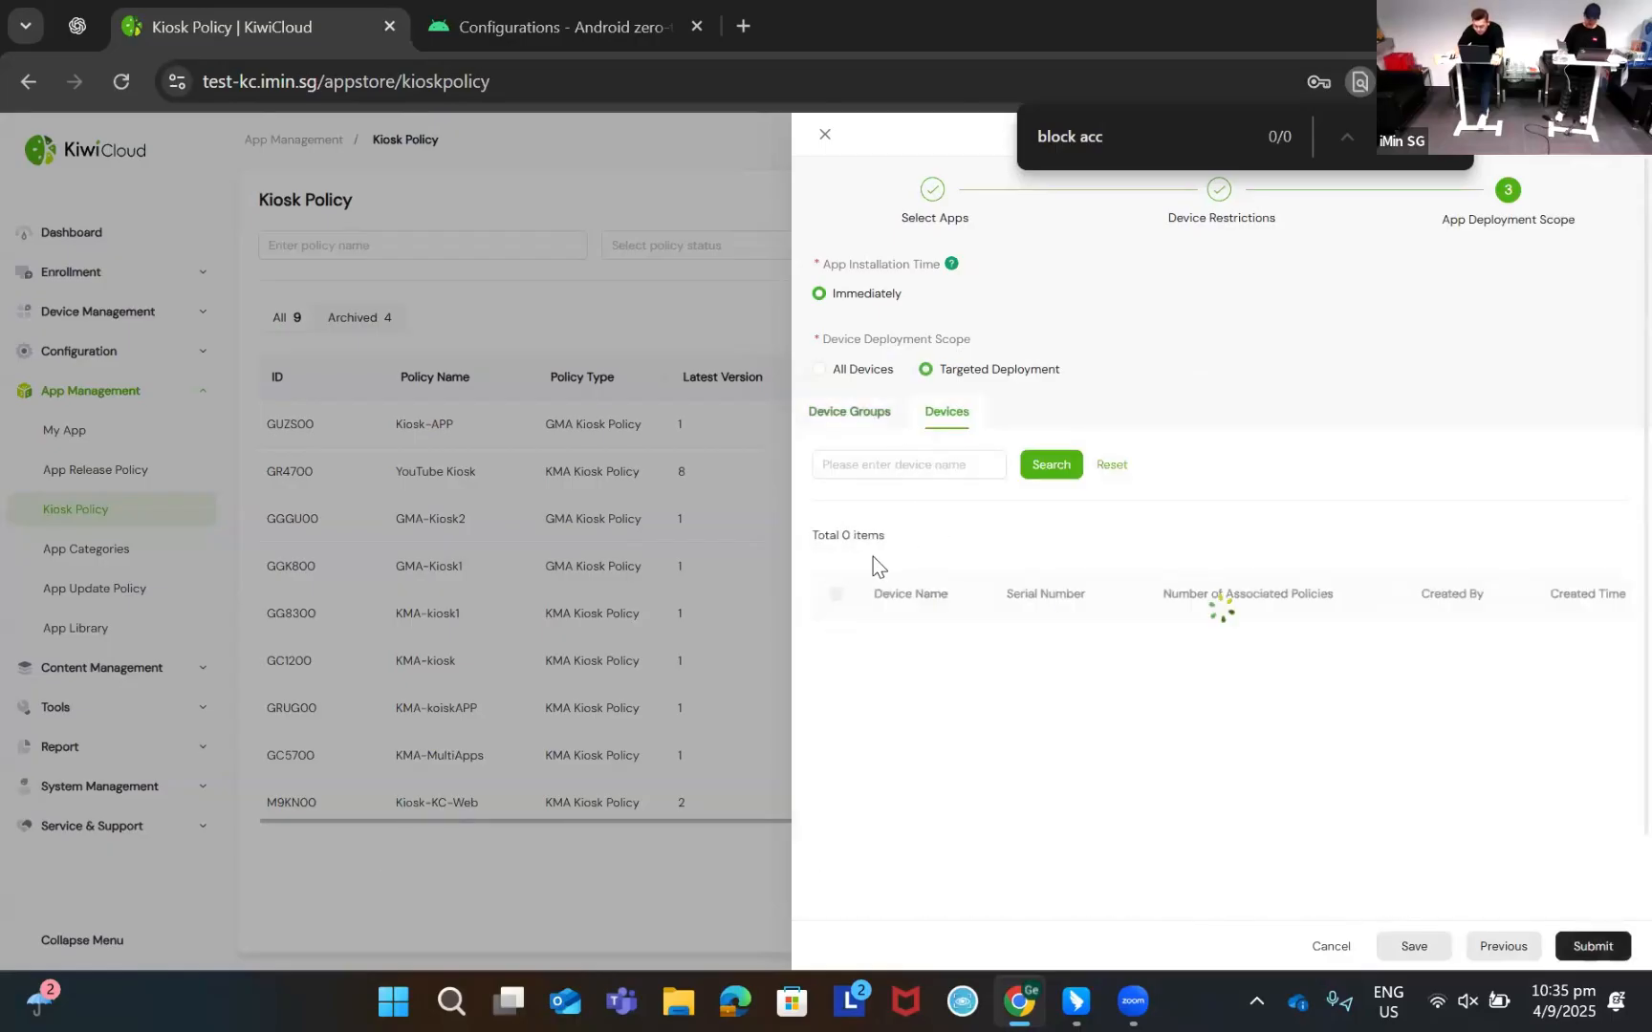
{"action": "left_click", "coordinate": [835, 637]}
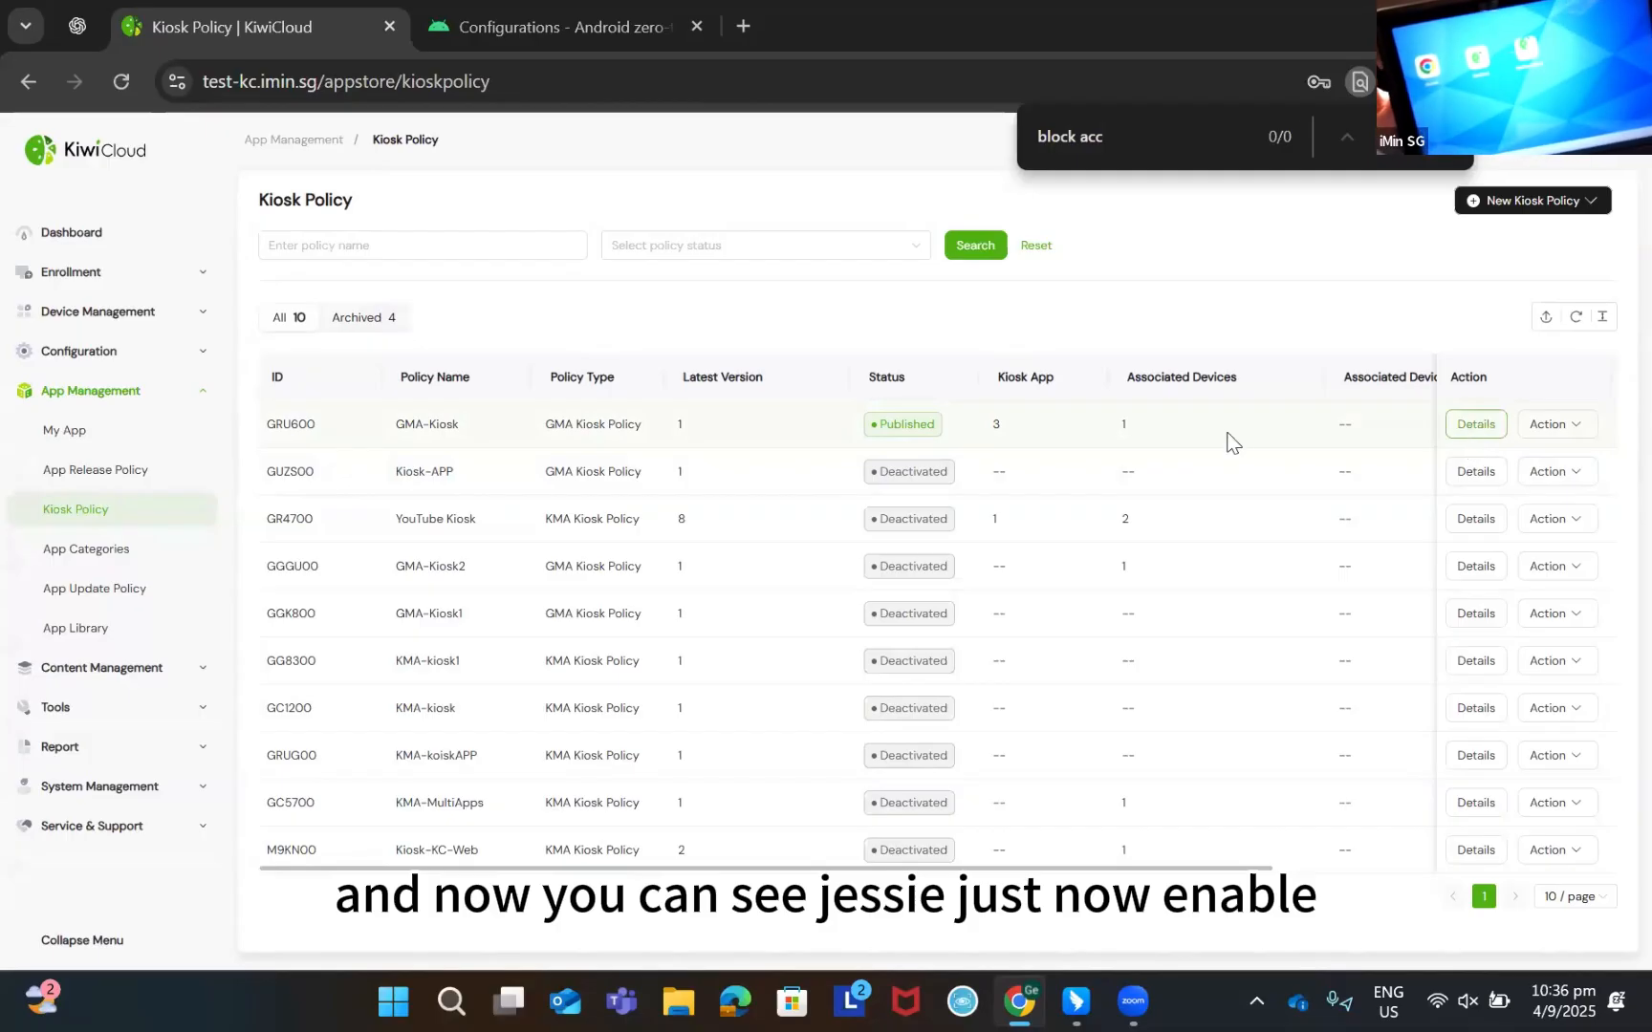
Review the GMA-Kiosk details to confirm its three kiosk apps, then close the drawer
{"action": "left_click", "coordinate": [1477, 425]}
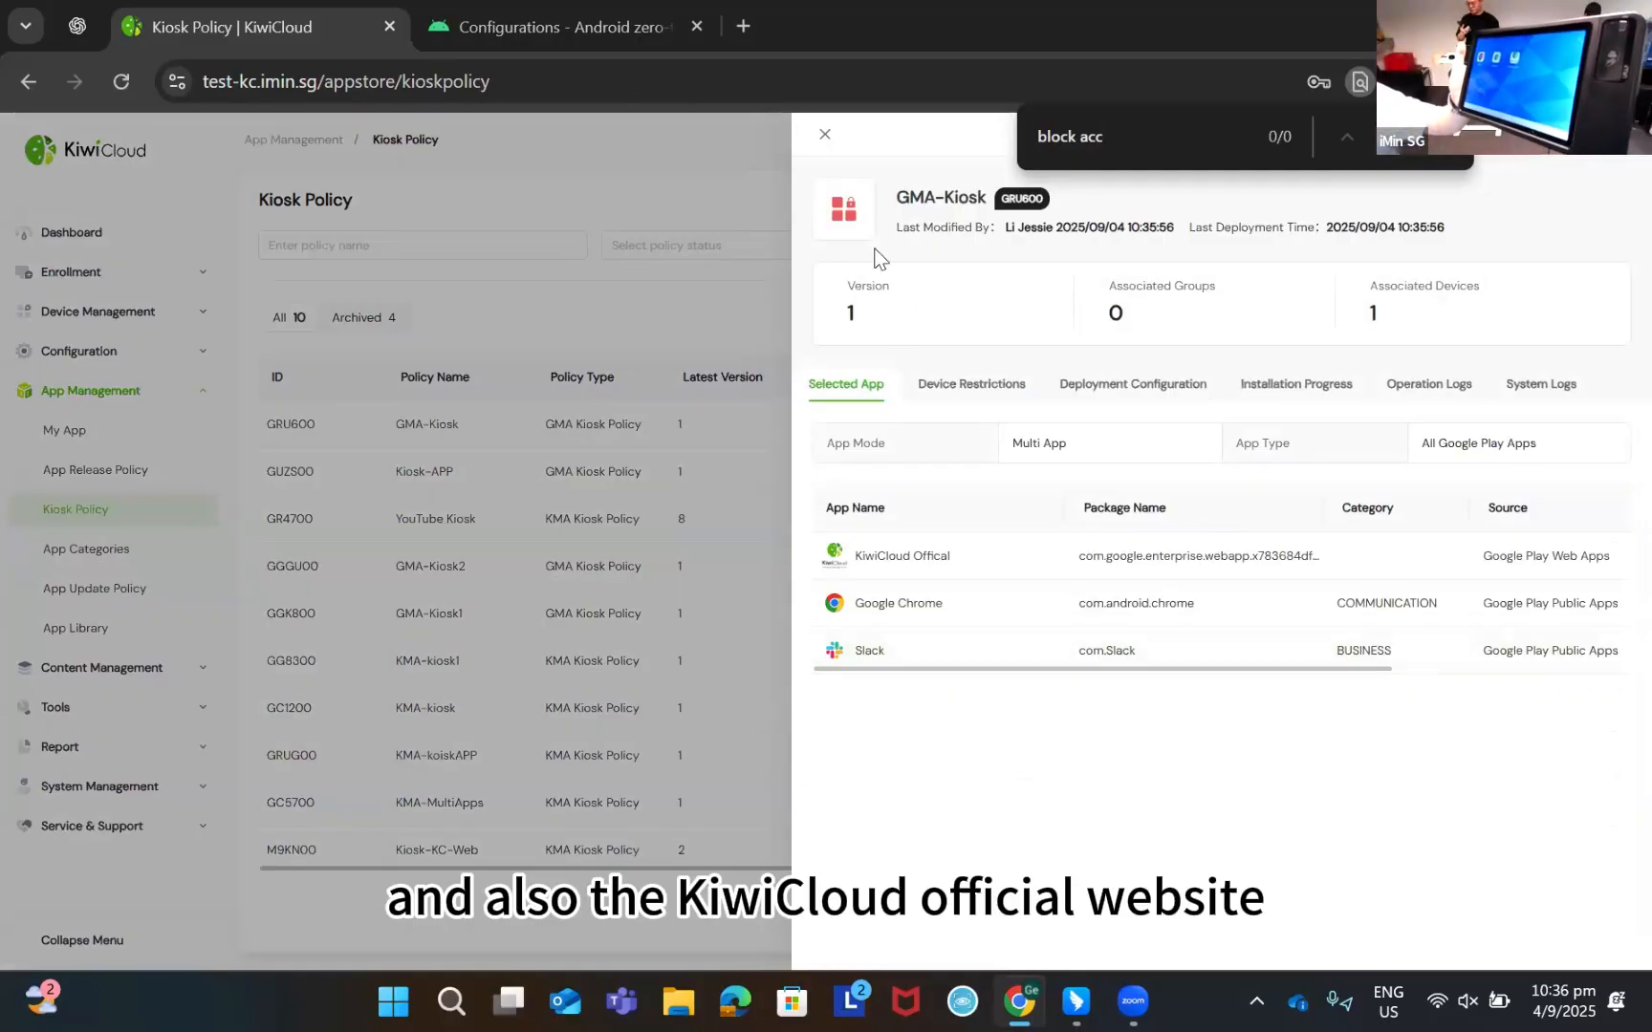
{"action": "left_click", "coordinate": [824, 133]}
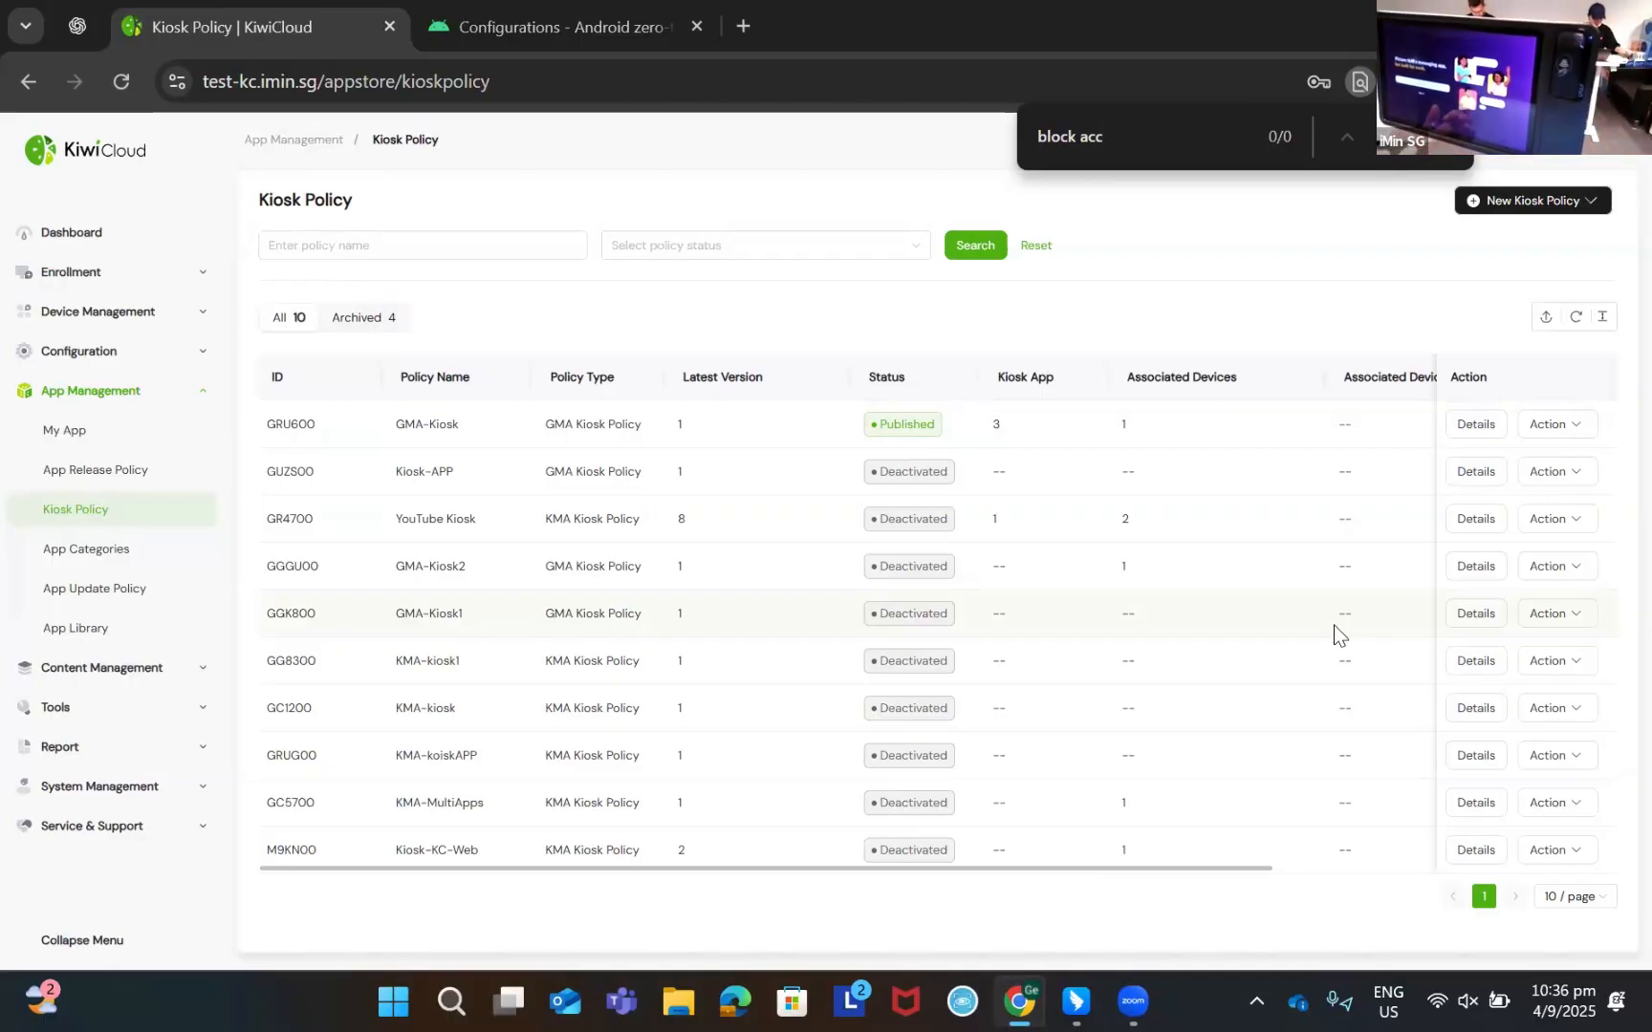
Disable the GMA-Kiosk policy and confirm, so it shows as Deactivated
{"action": "left_click", "coordinate": [150, 672]}
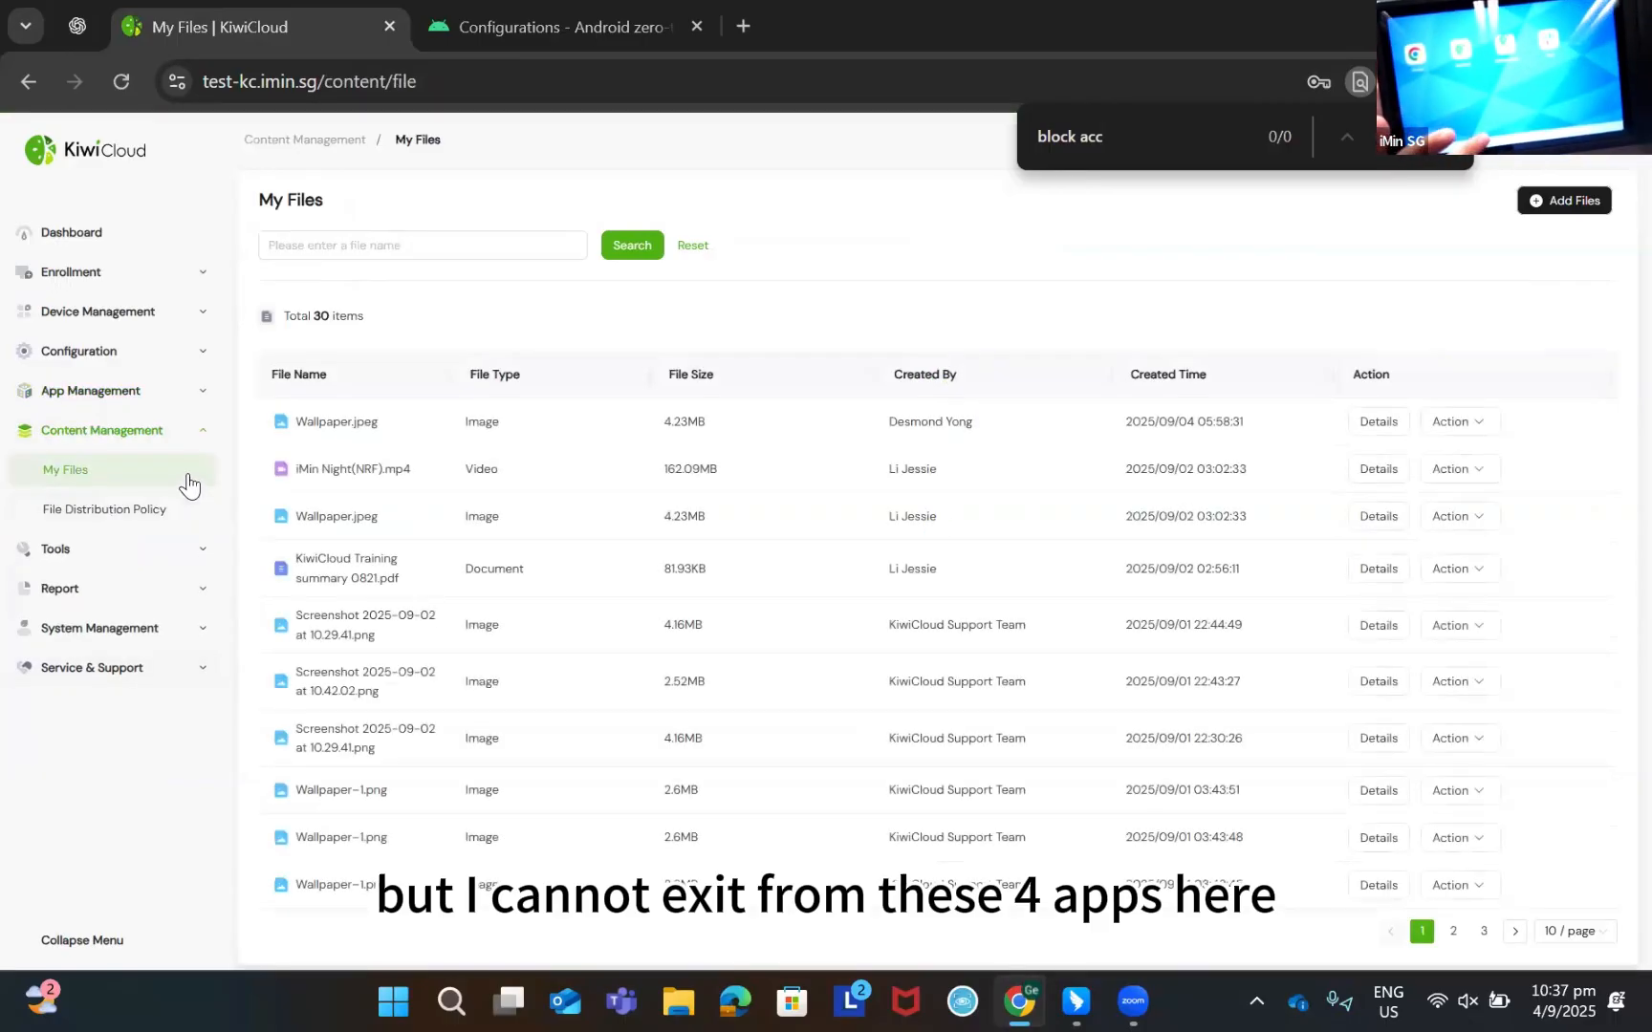
{"action": "left_click", "coordinate": [136, 518]}
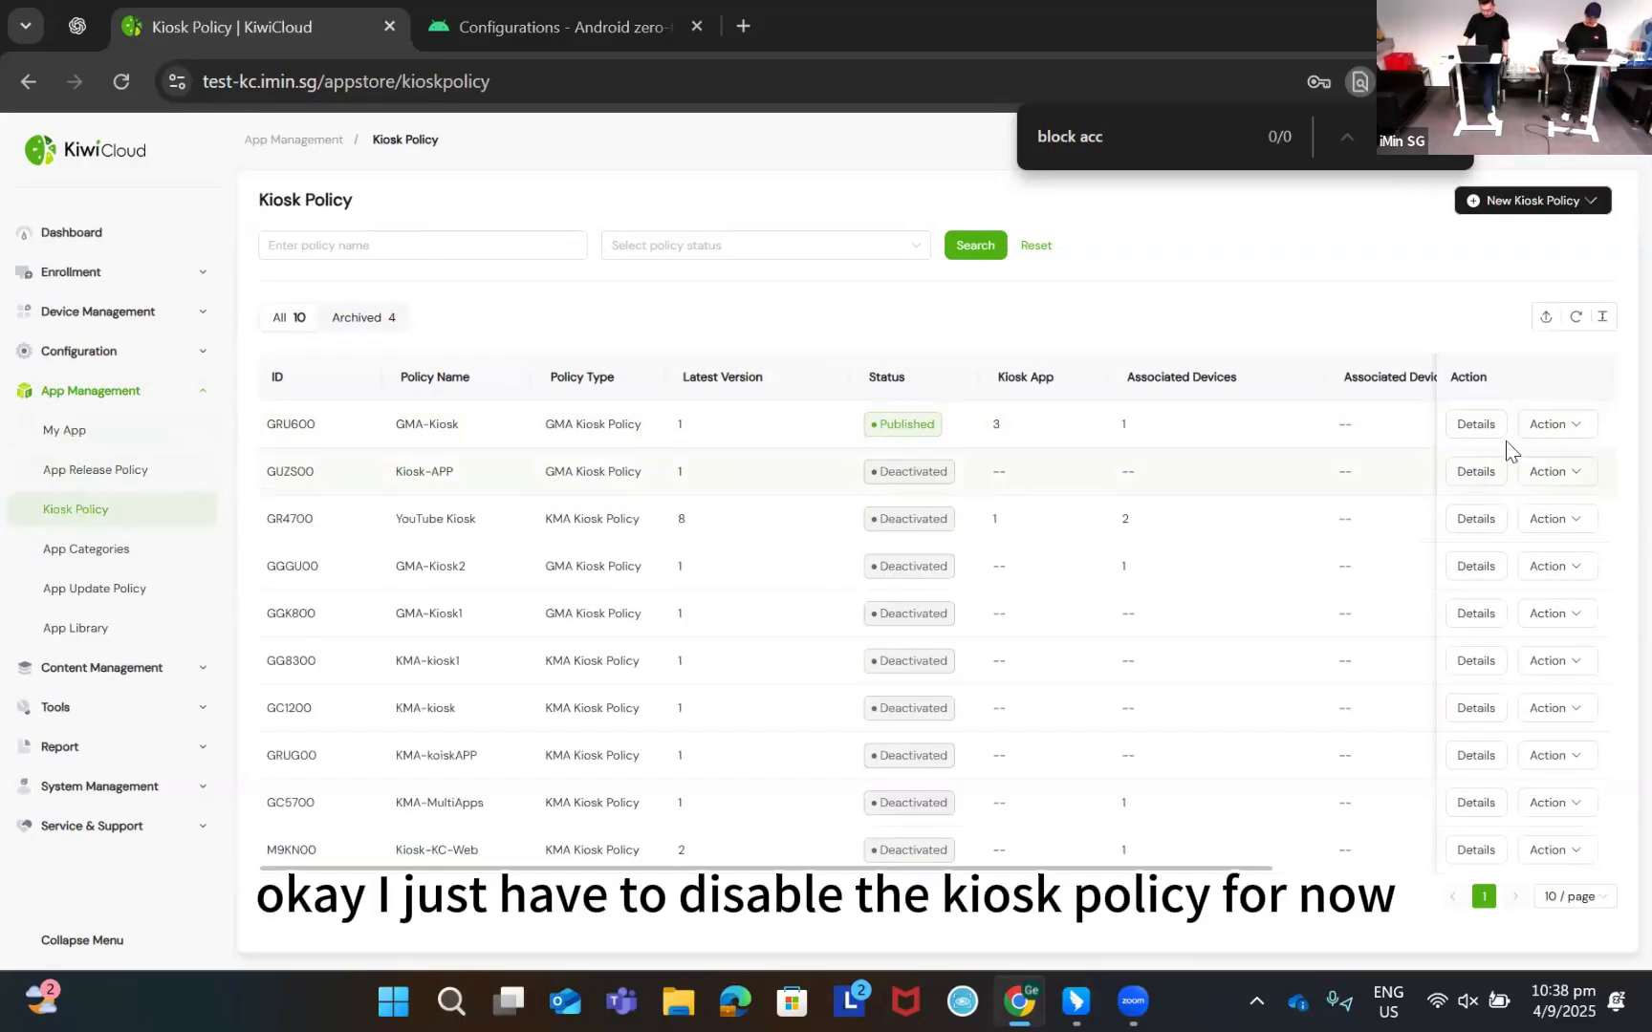
{"action": "left_click", "coordinate": [1553, 425]}
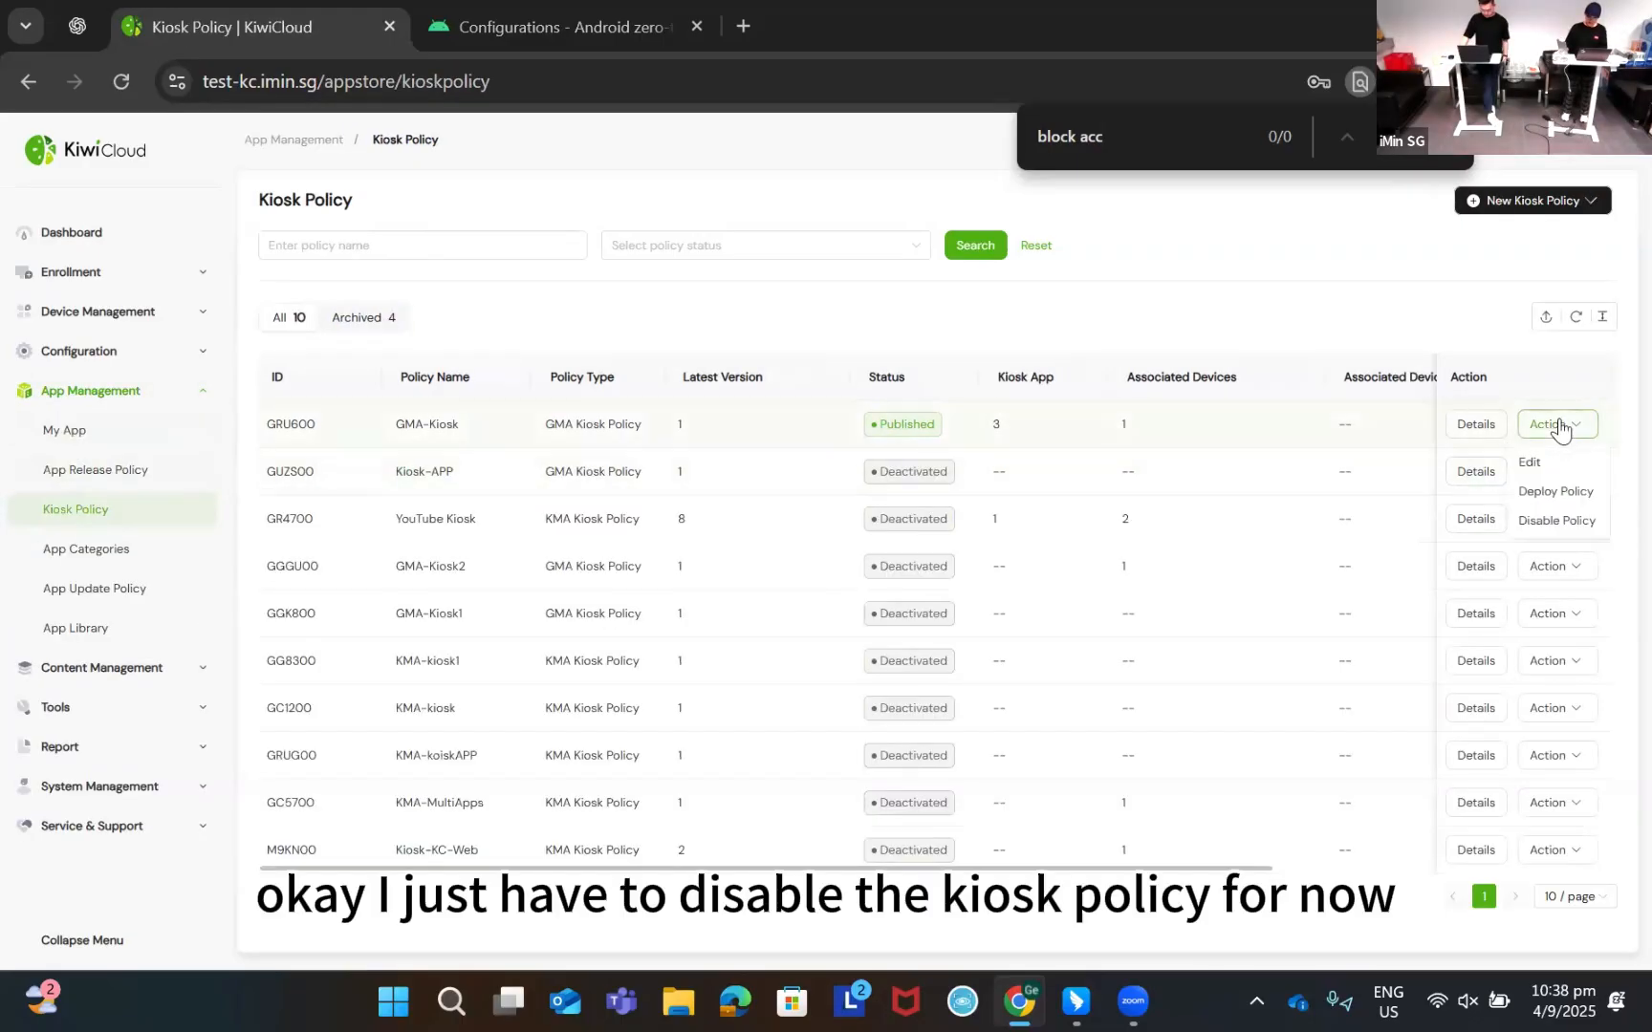
{"action": "left_click", "coordinate": [1571, 522]}
{"action": "left_click", "coordinate": [855, 650]}
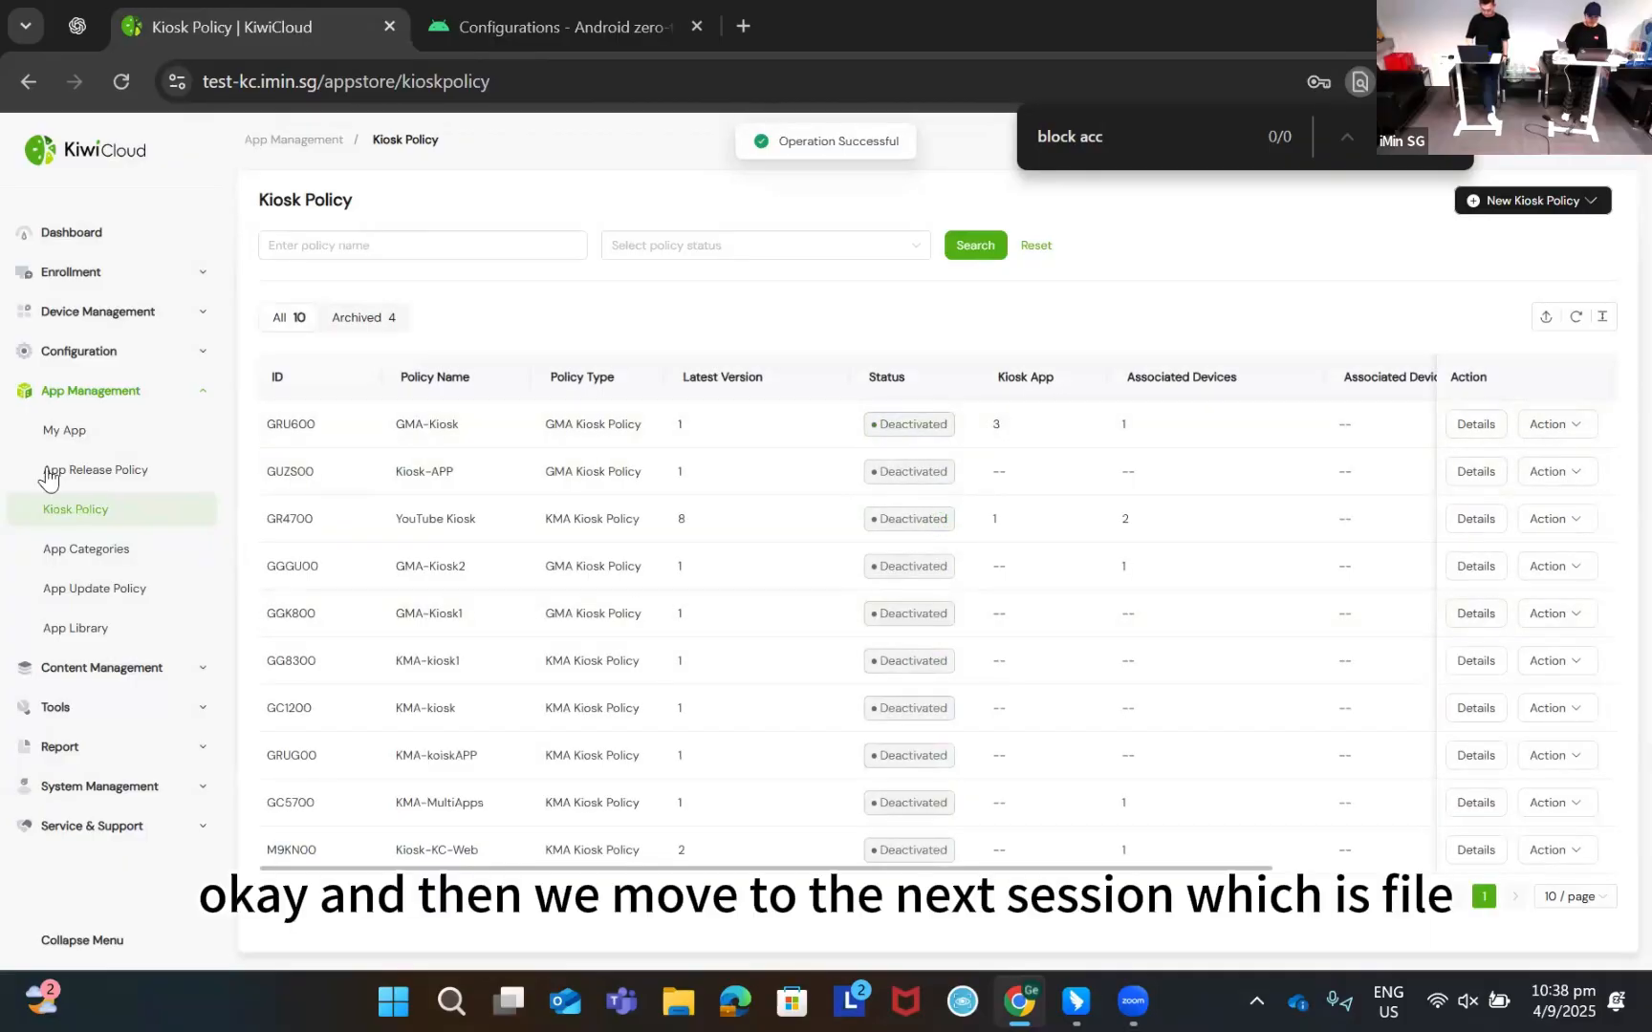
{"action": "left_click", "coordinate": [100, 391]}
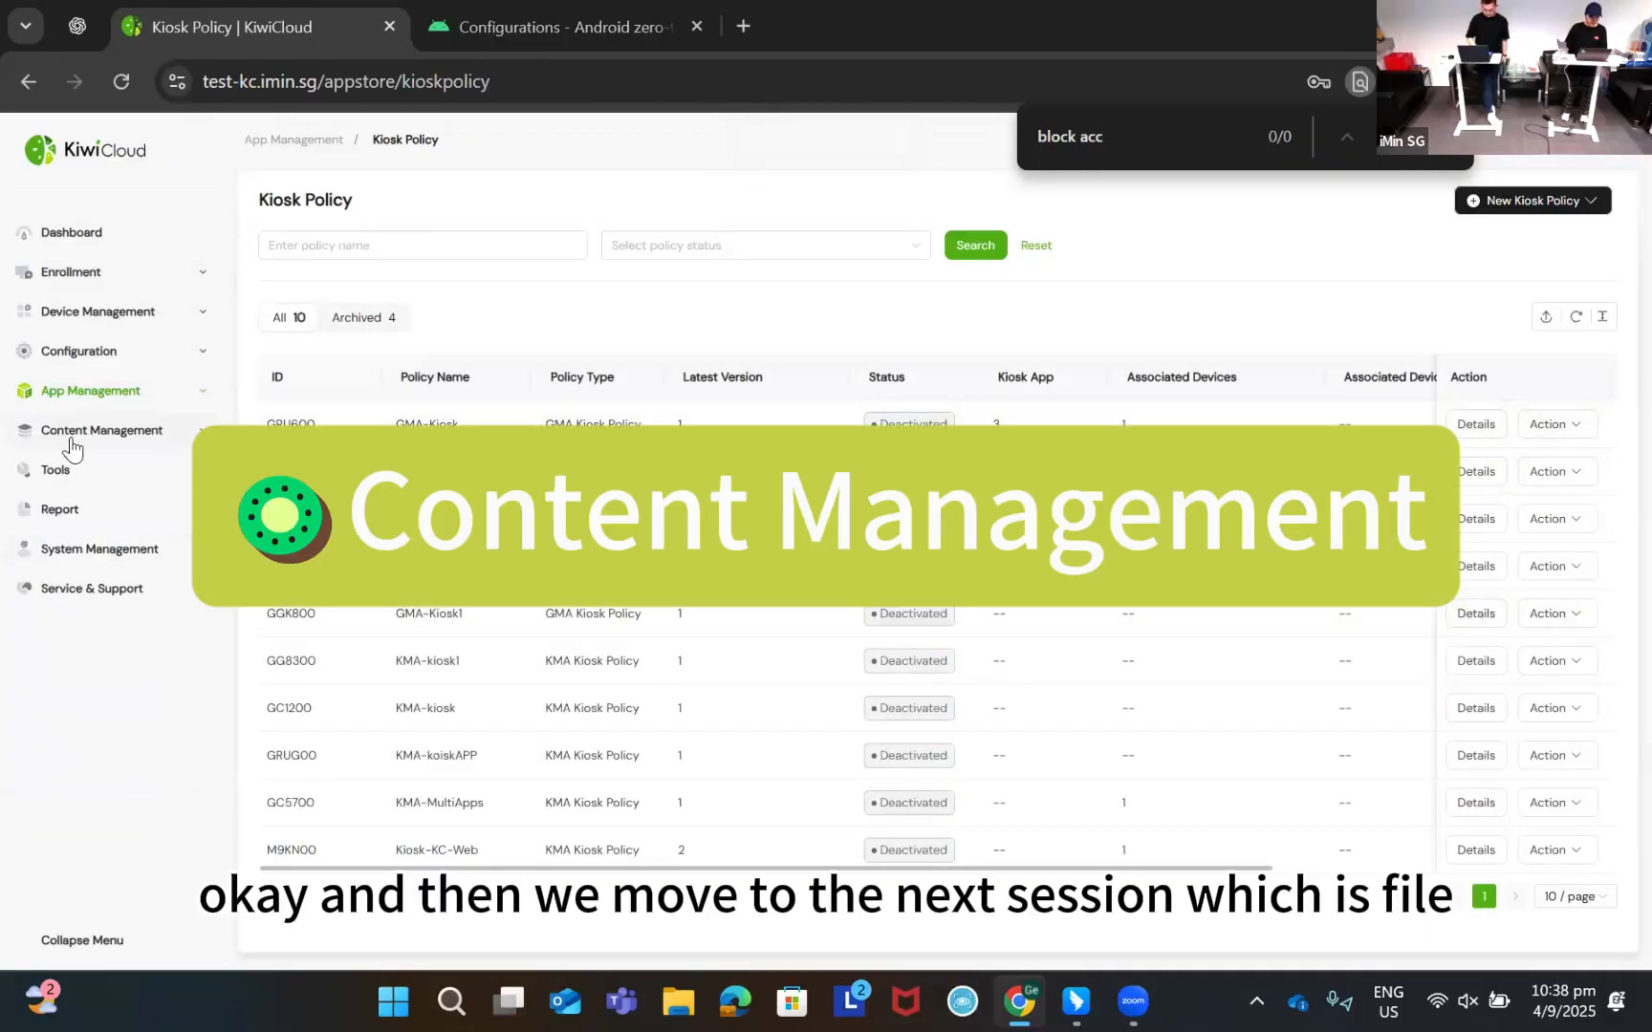
Create file distribution policy GMA-FD with Wallpaper.jpeg and KiwiCloud Training summary 0821.pdf
{"action": "left_click", "coordinate": [72, 441]}
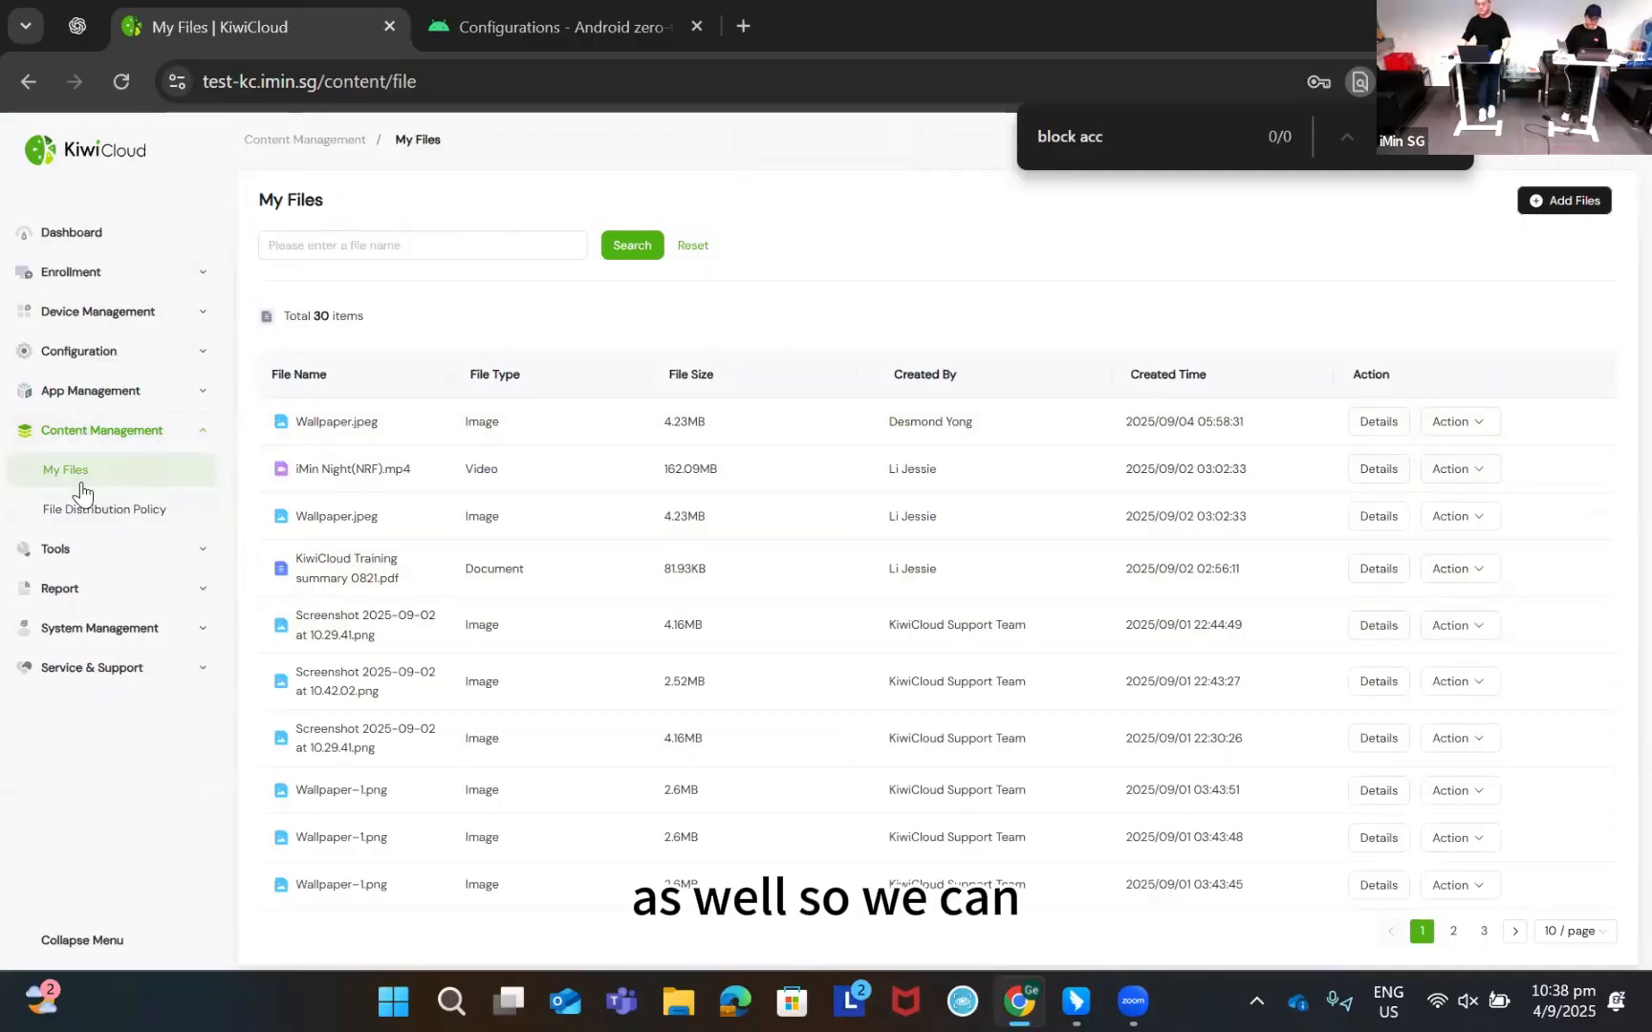
{"action": "left_click", "coordinate": [131, 516]}
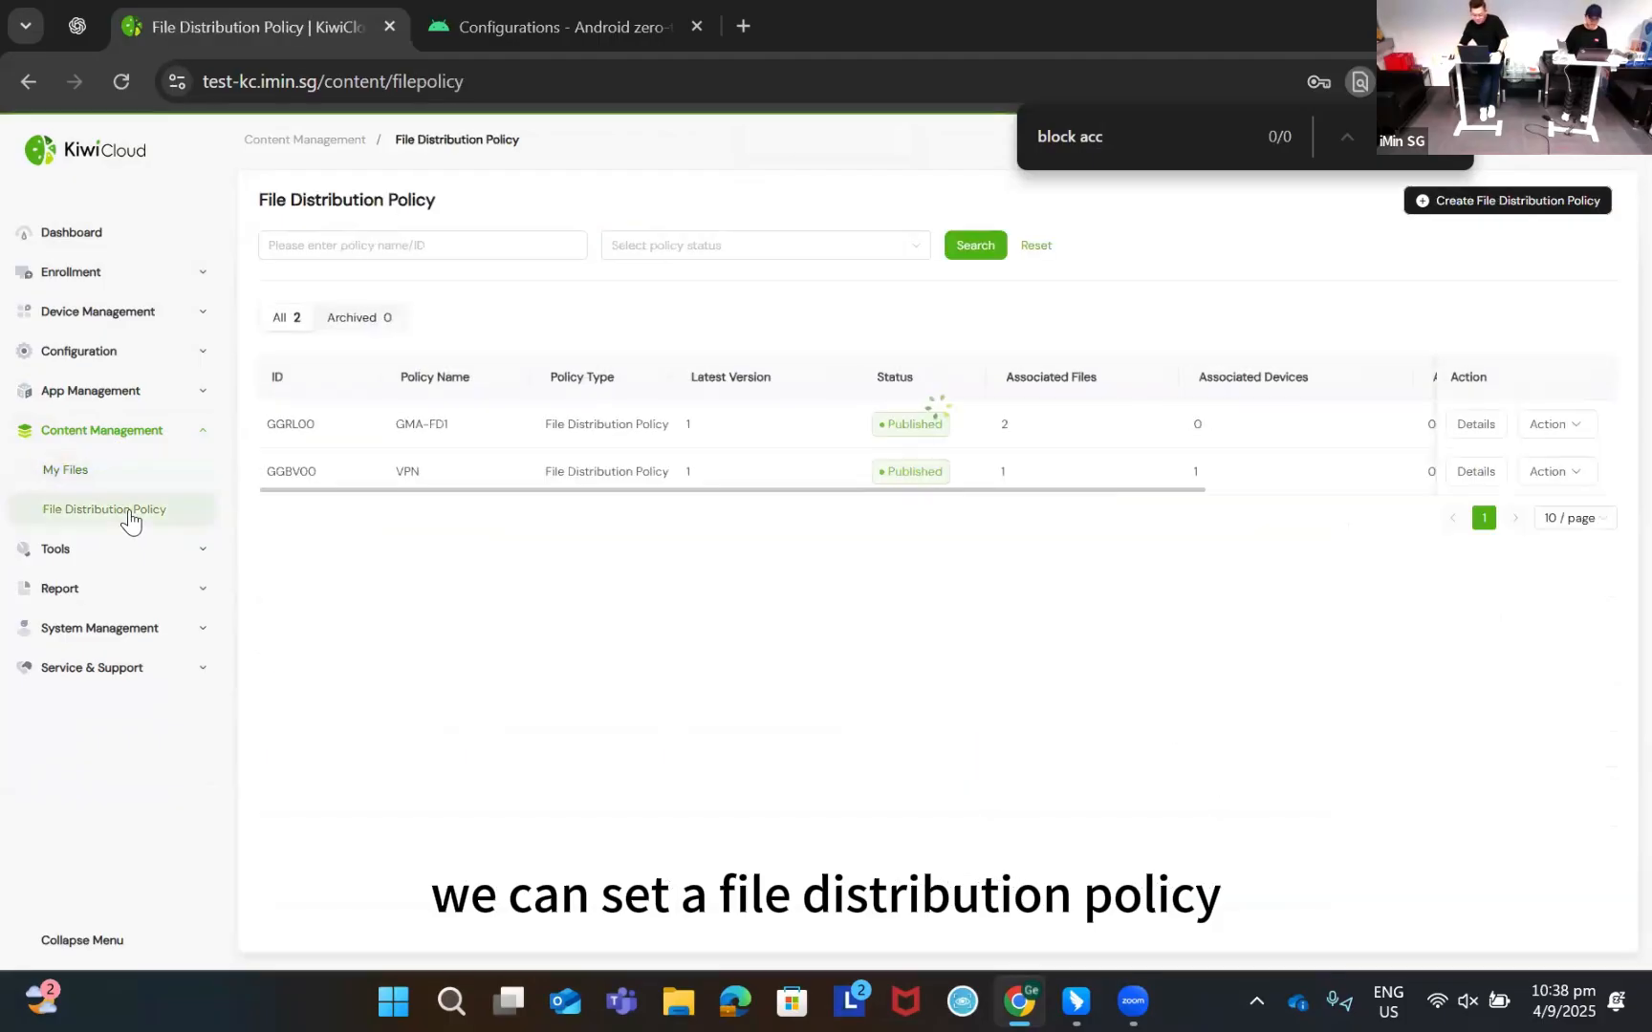
{"action": "left_click", "coordinate": [1535, 204]}
{"action": "left_click", "coordinate": [1002, 314]}
{"action": "type", "text": "G"}
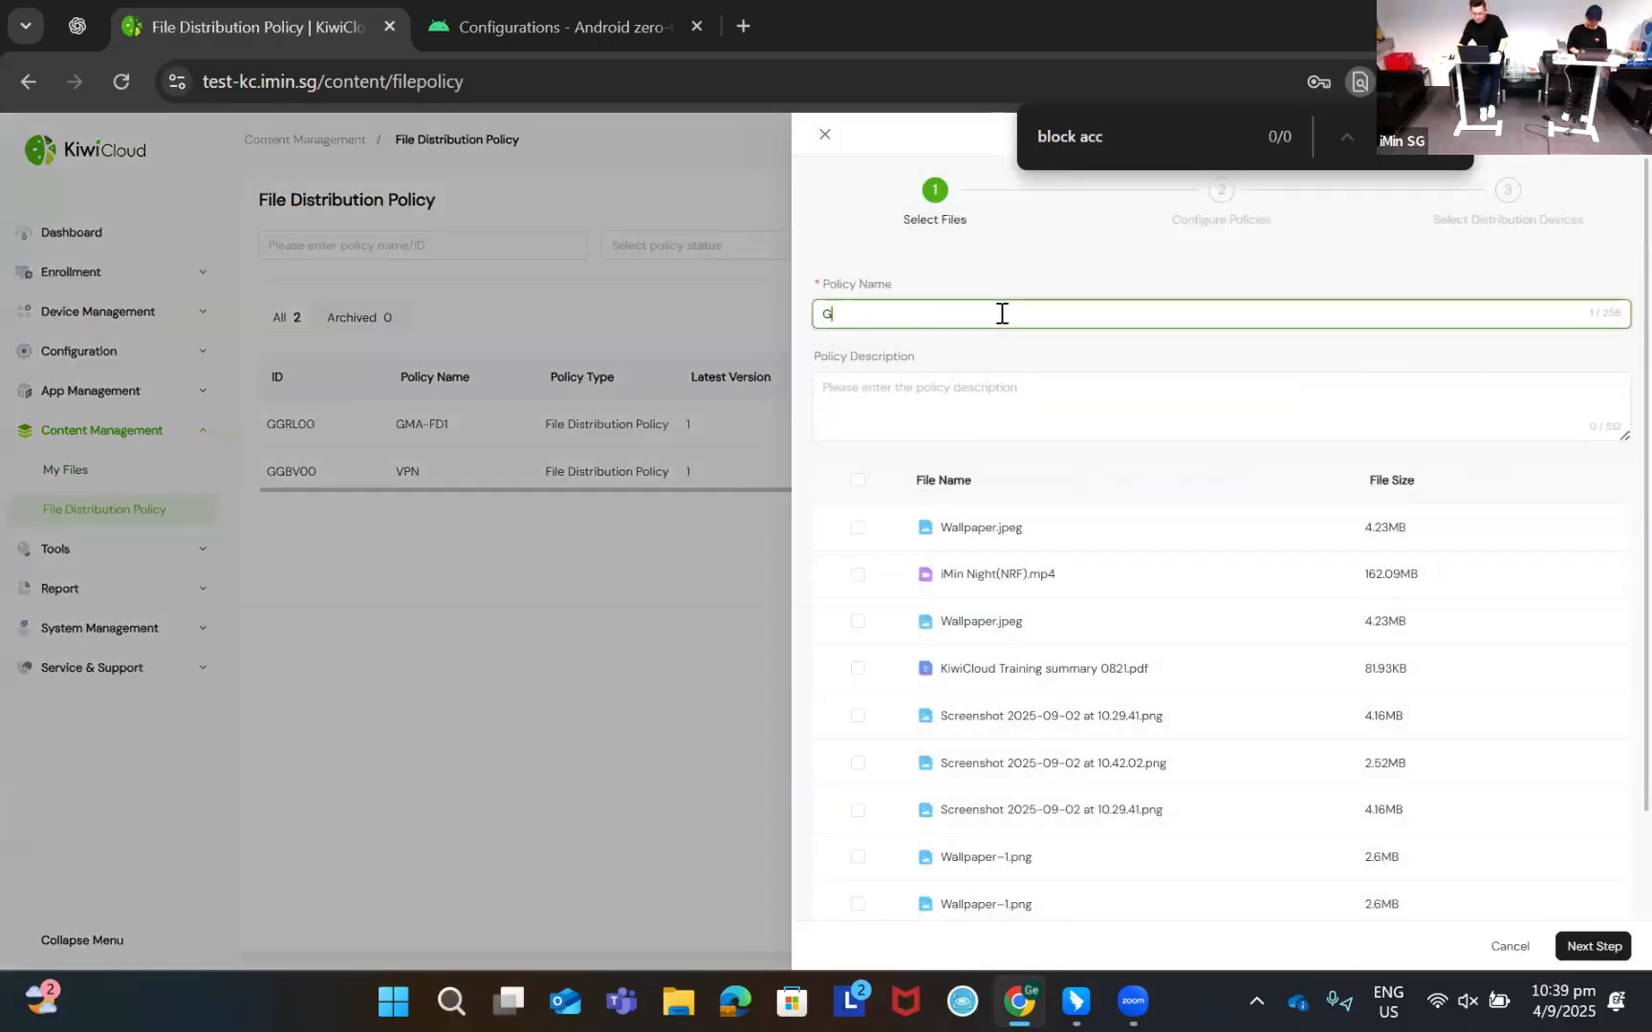
{"action": "type", "text": "MA-FD"}
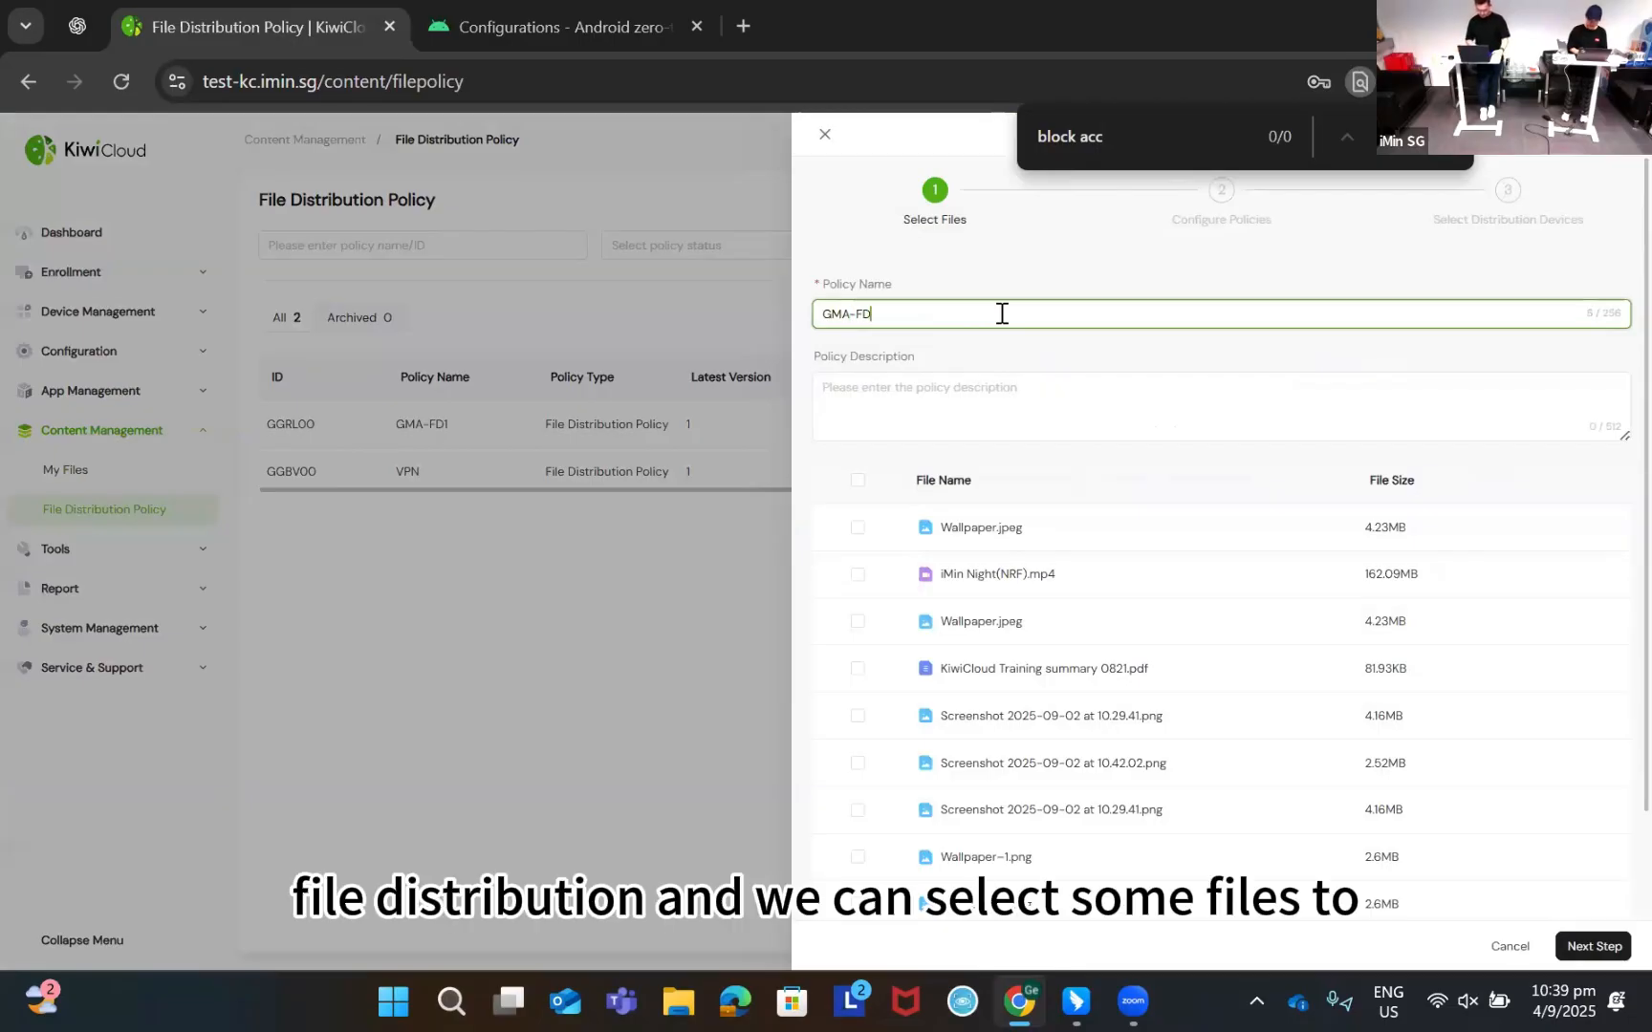
{"action": "scroll", "coordinate": [959, 527], "scroll_direction": "down", "scroll_amount": 2}
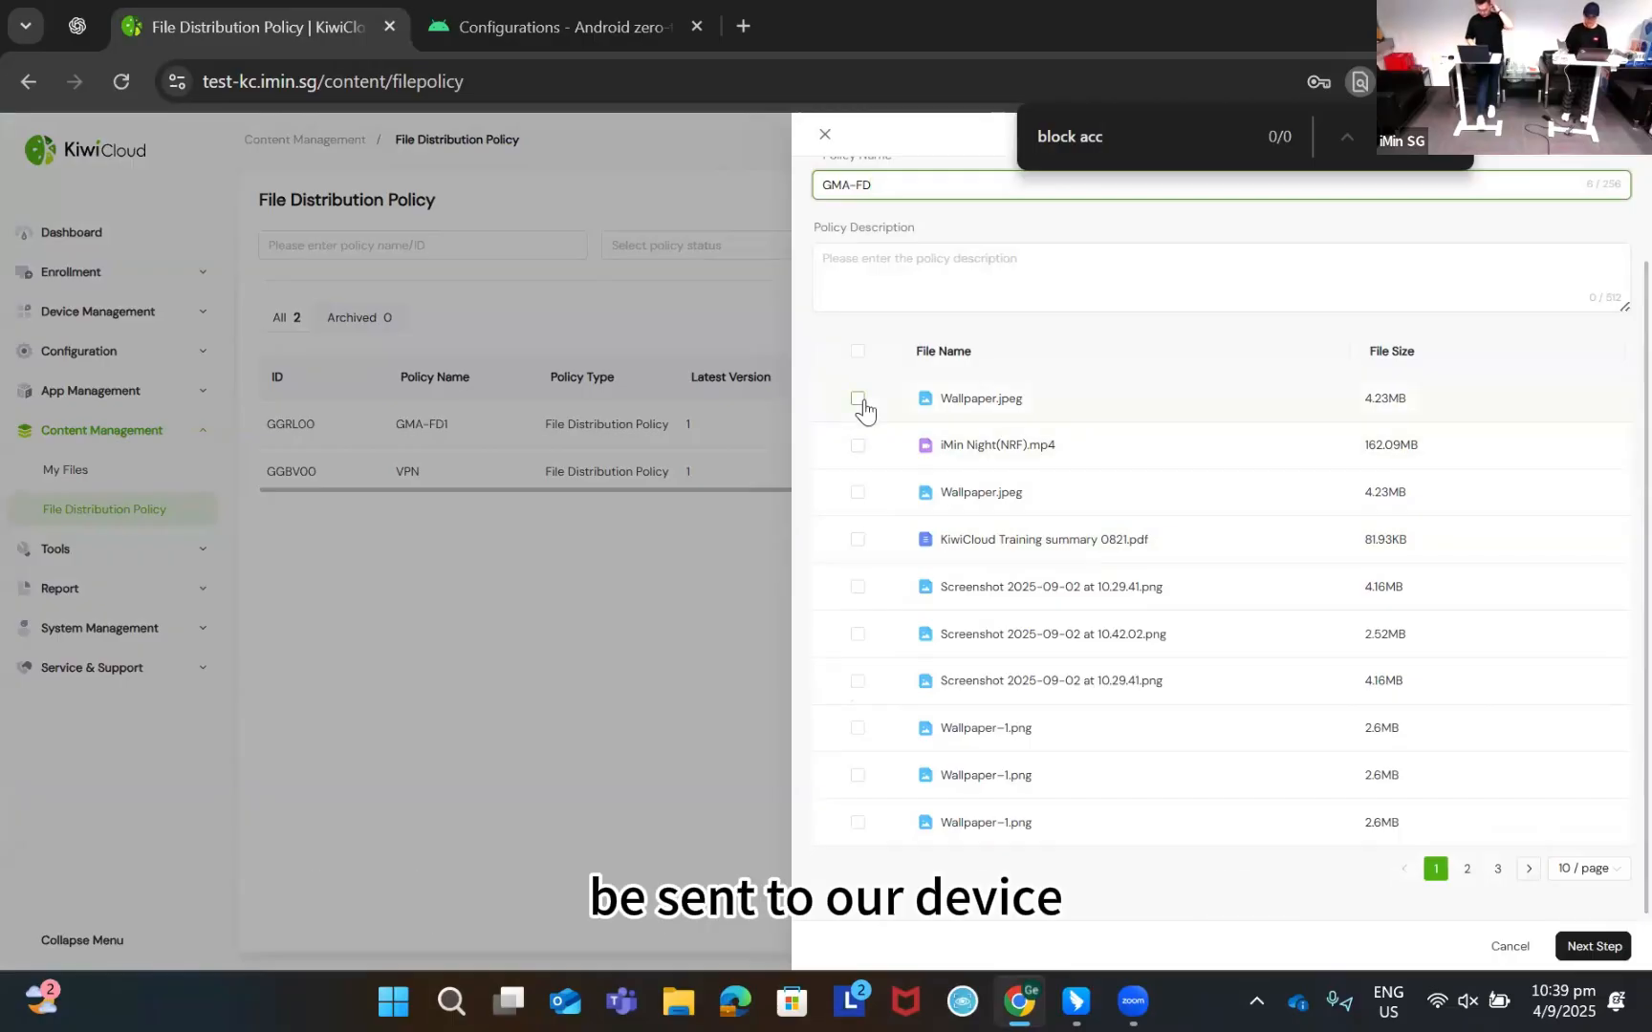
{"action": "left_click", "coordinate": [859, 400]}
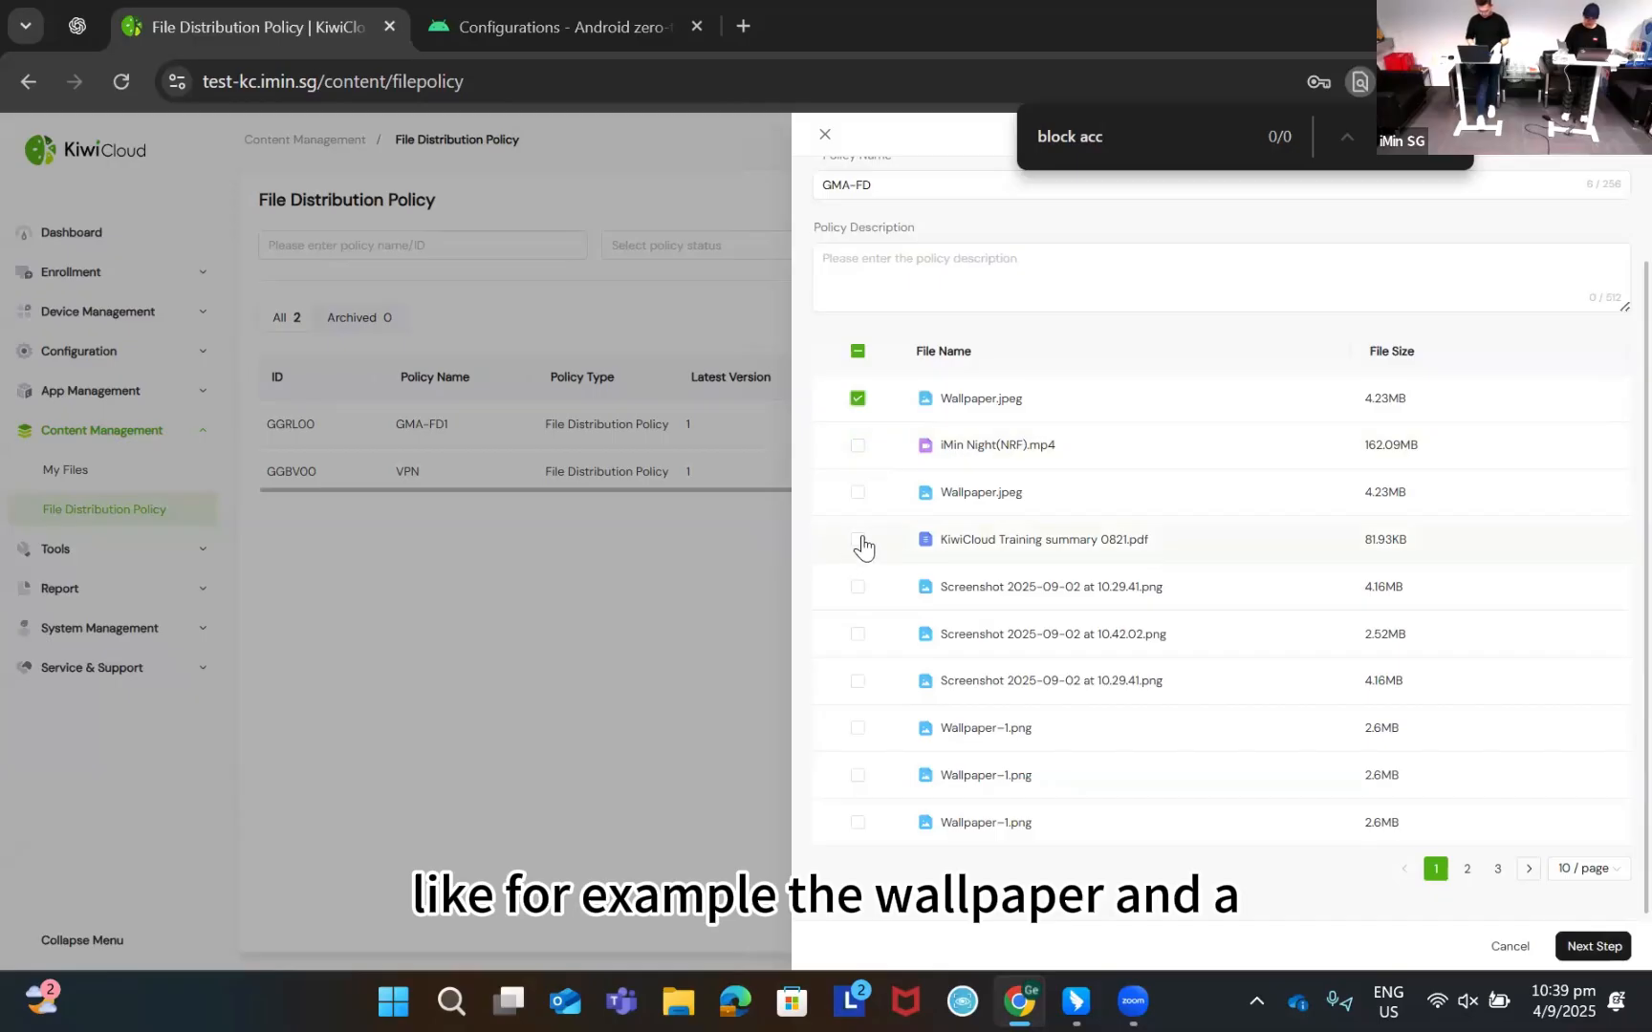
{"action": "left_click", "coordinate": [859, 541]}
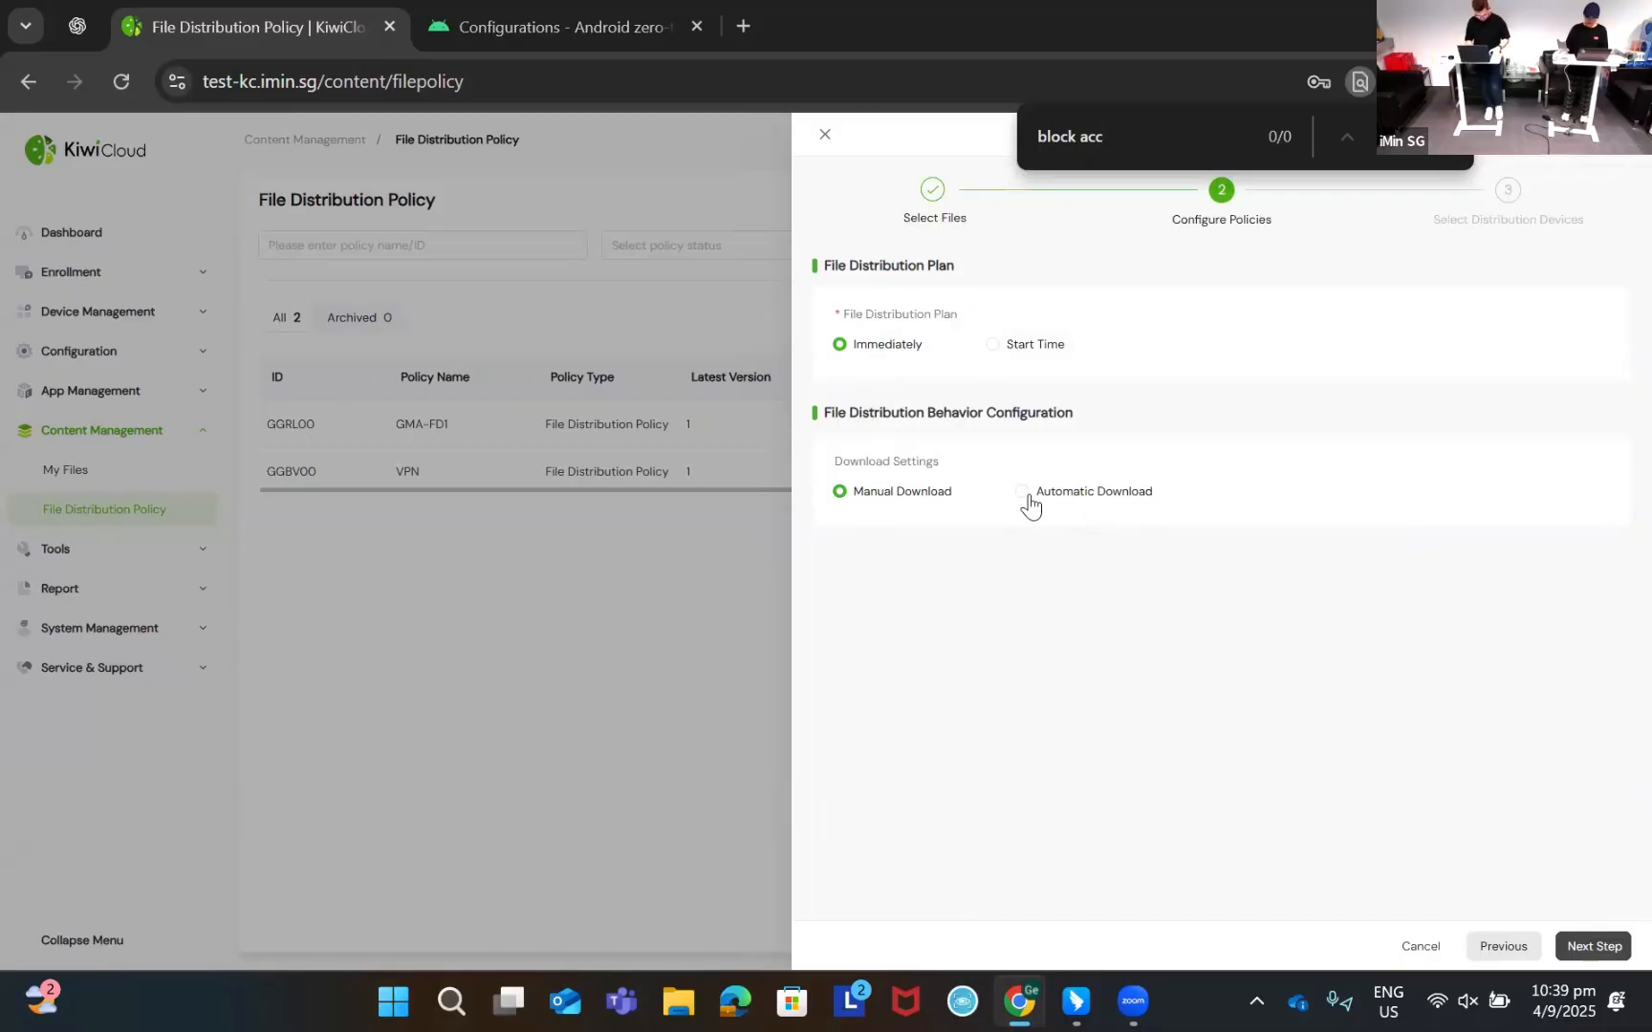
Limit distribution to device GMA-000001 and submit the policy
{"action": "left_click", "coordinate": [1592, 946]}
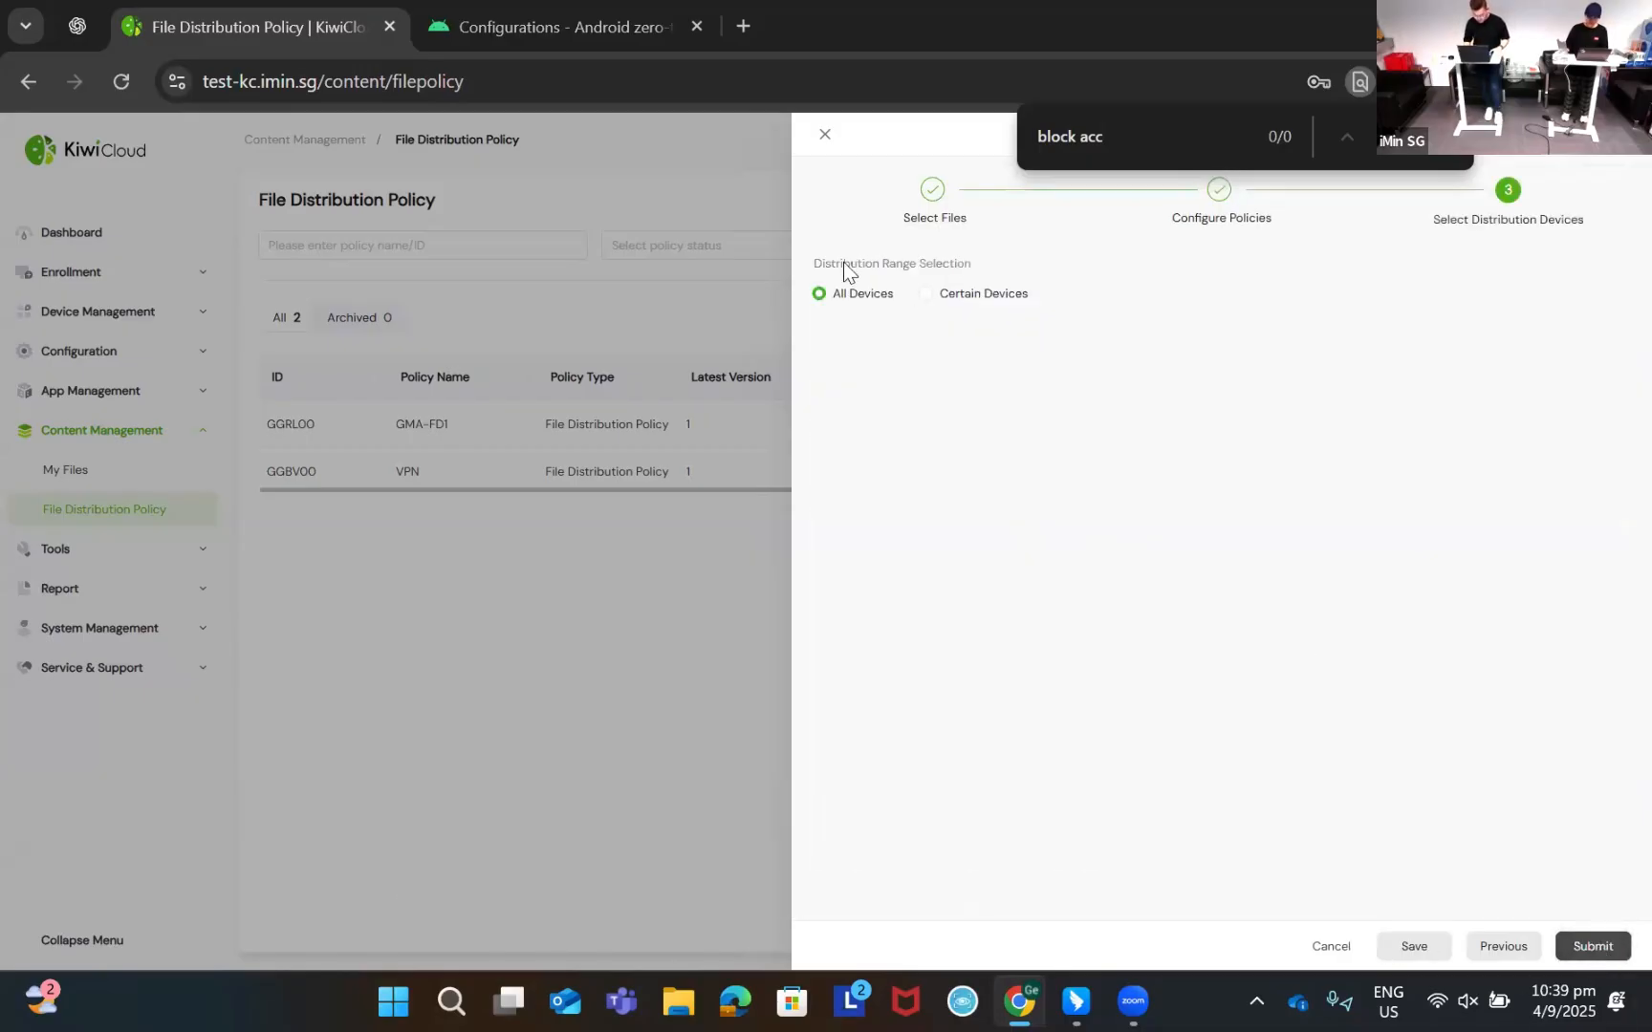
{"action": "left_click", "coordinate": [980, 293]}
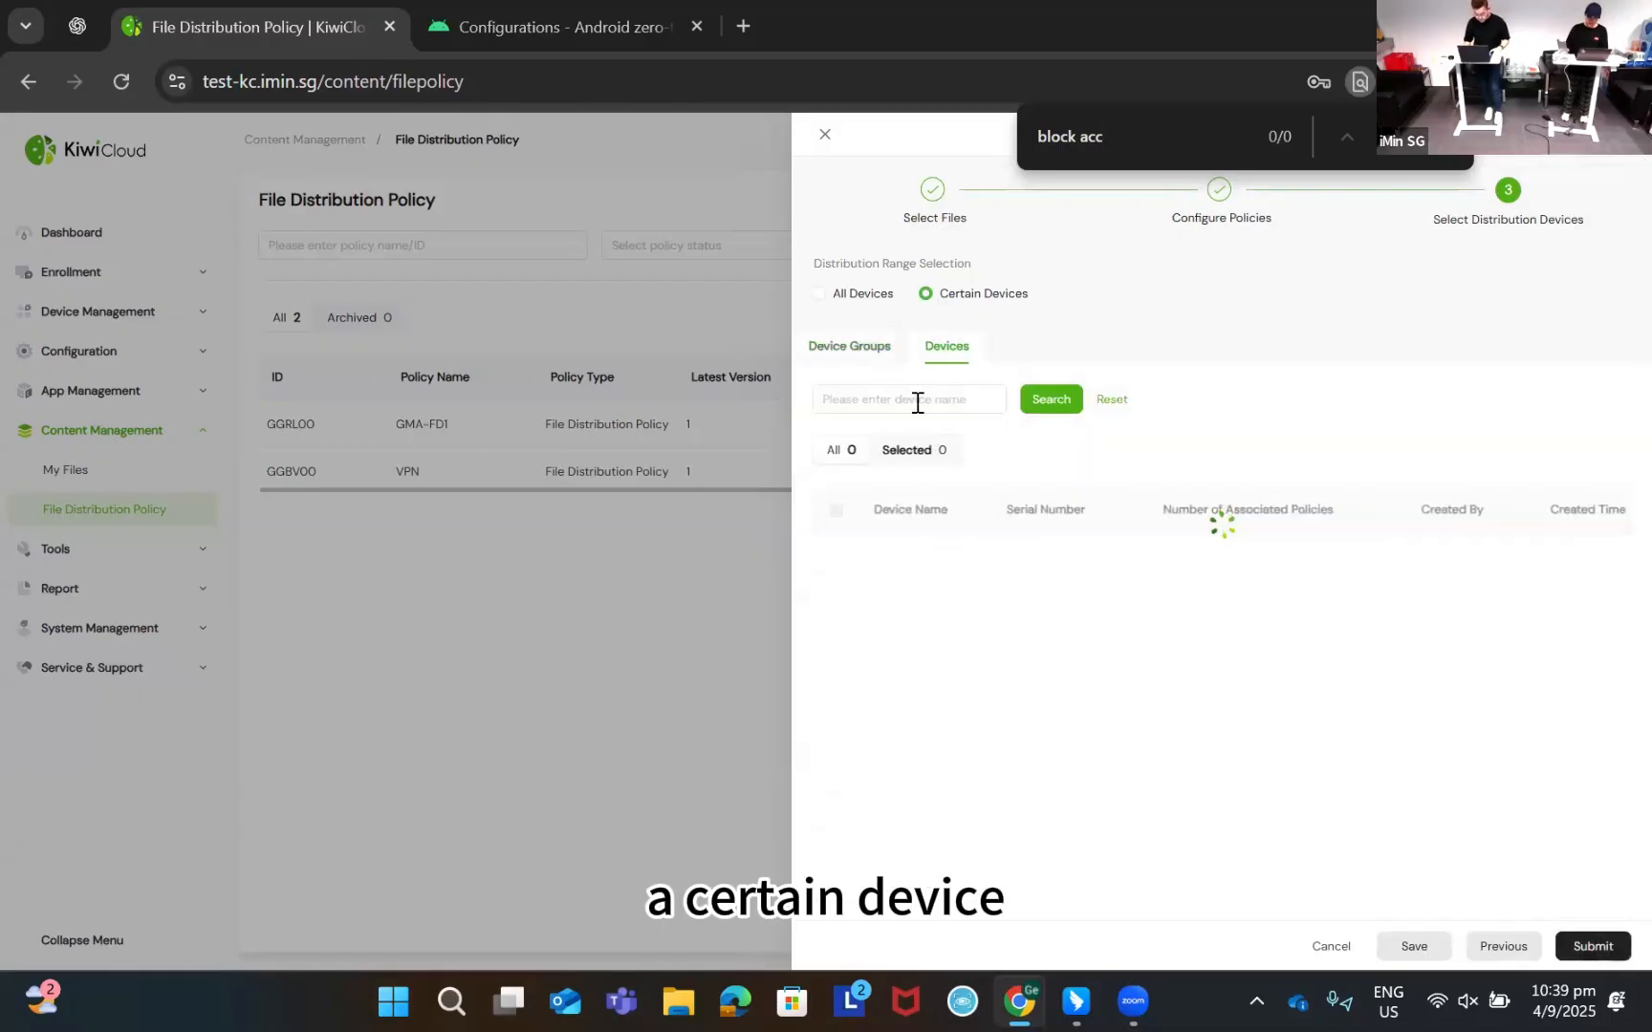
{"action": "left_click", "coordinate": [836, 552]}
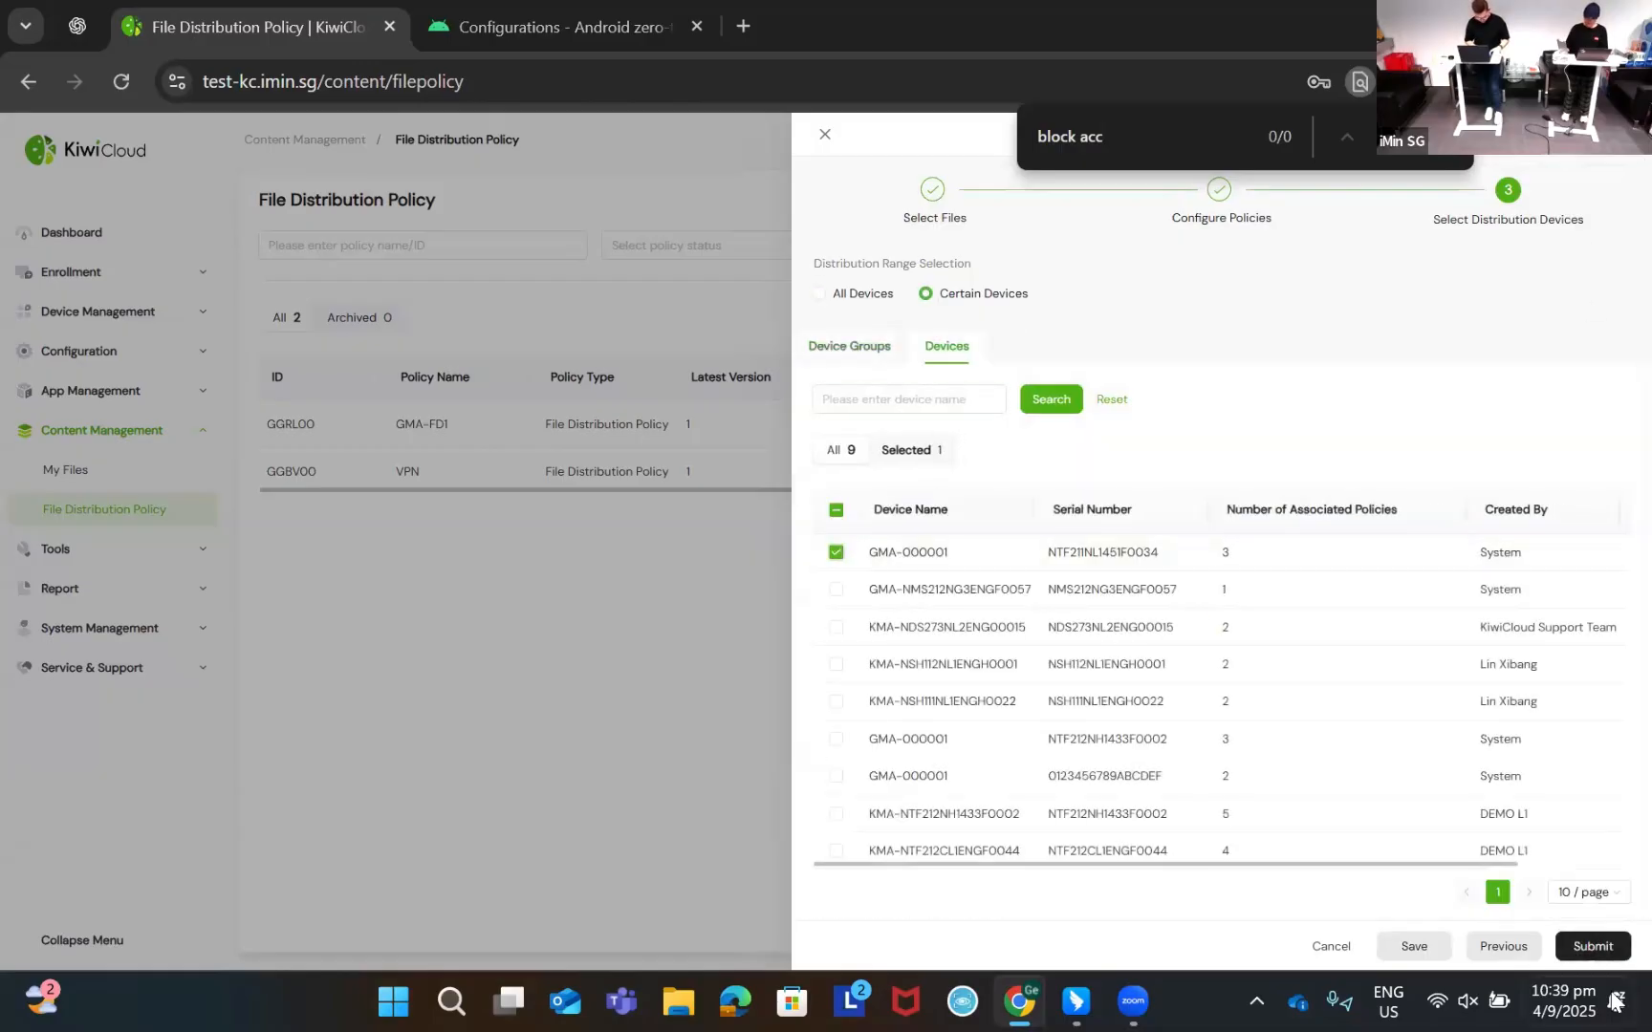
{"action": "left_click", "coordinate": [1592, 946]}
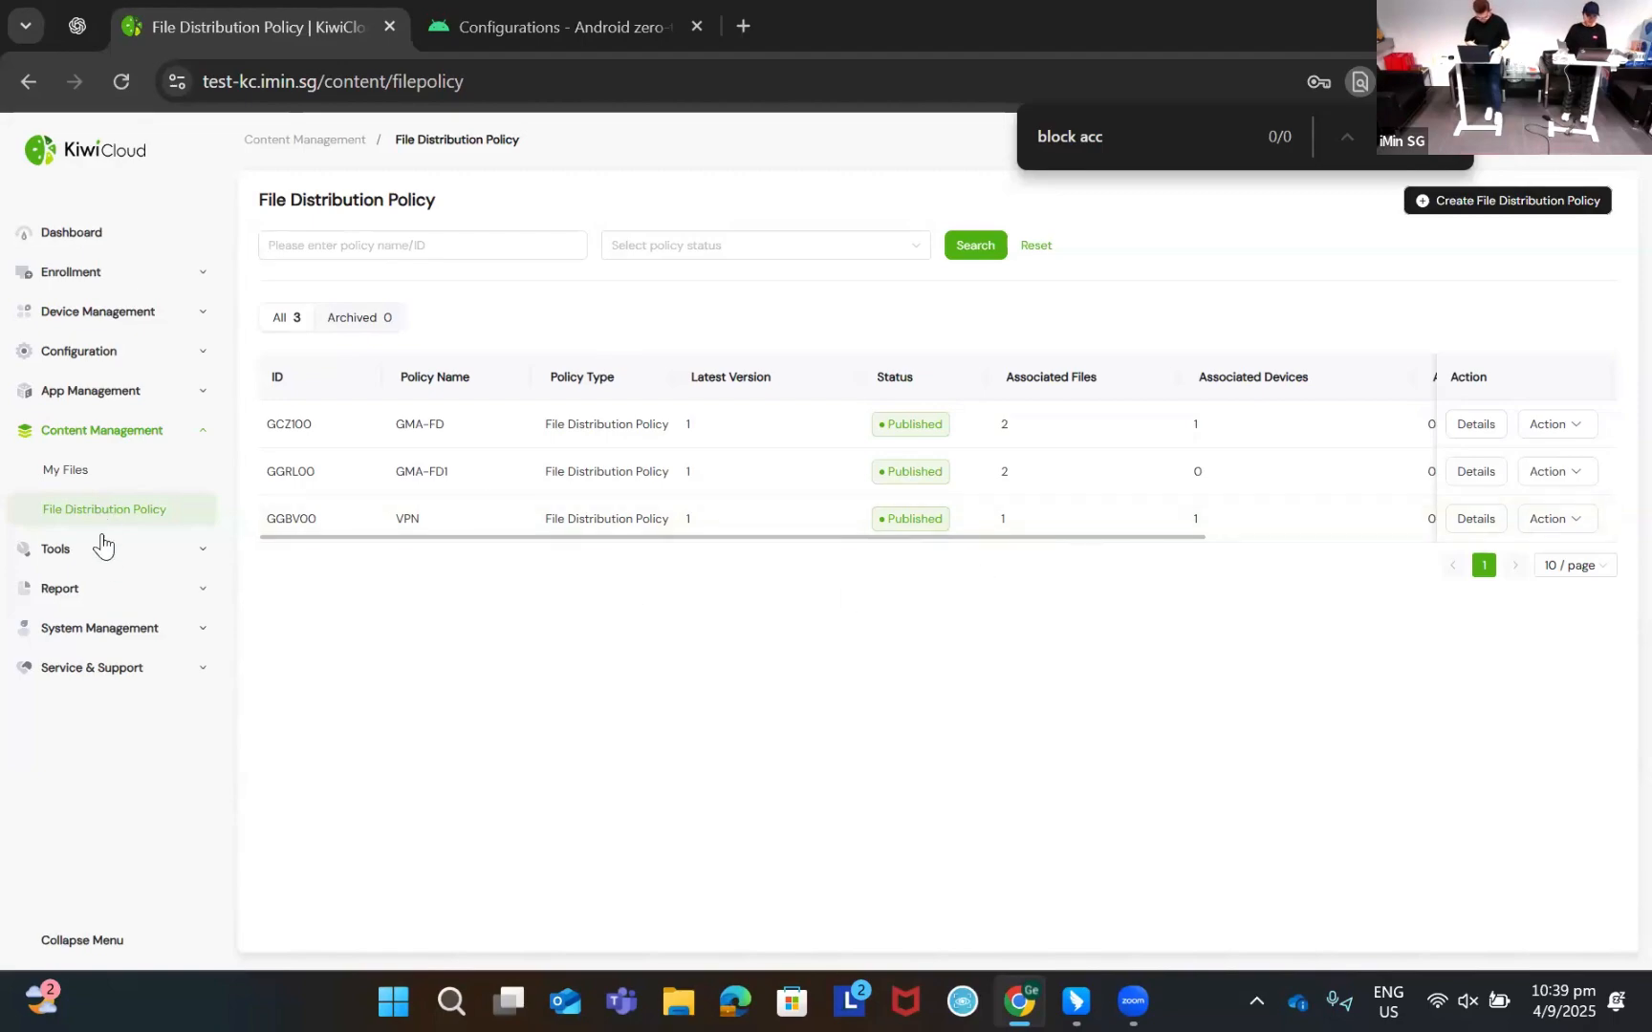
Collapse Content Management and go to the Announcements page under System Management
{"action": "left_click", "coordinate": [184, 430]}
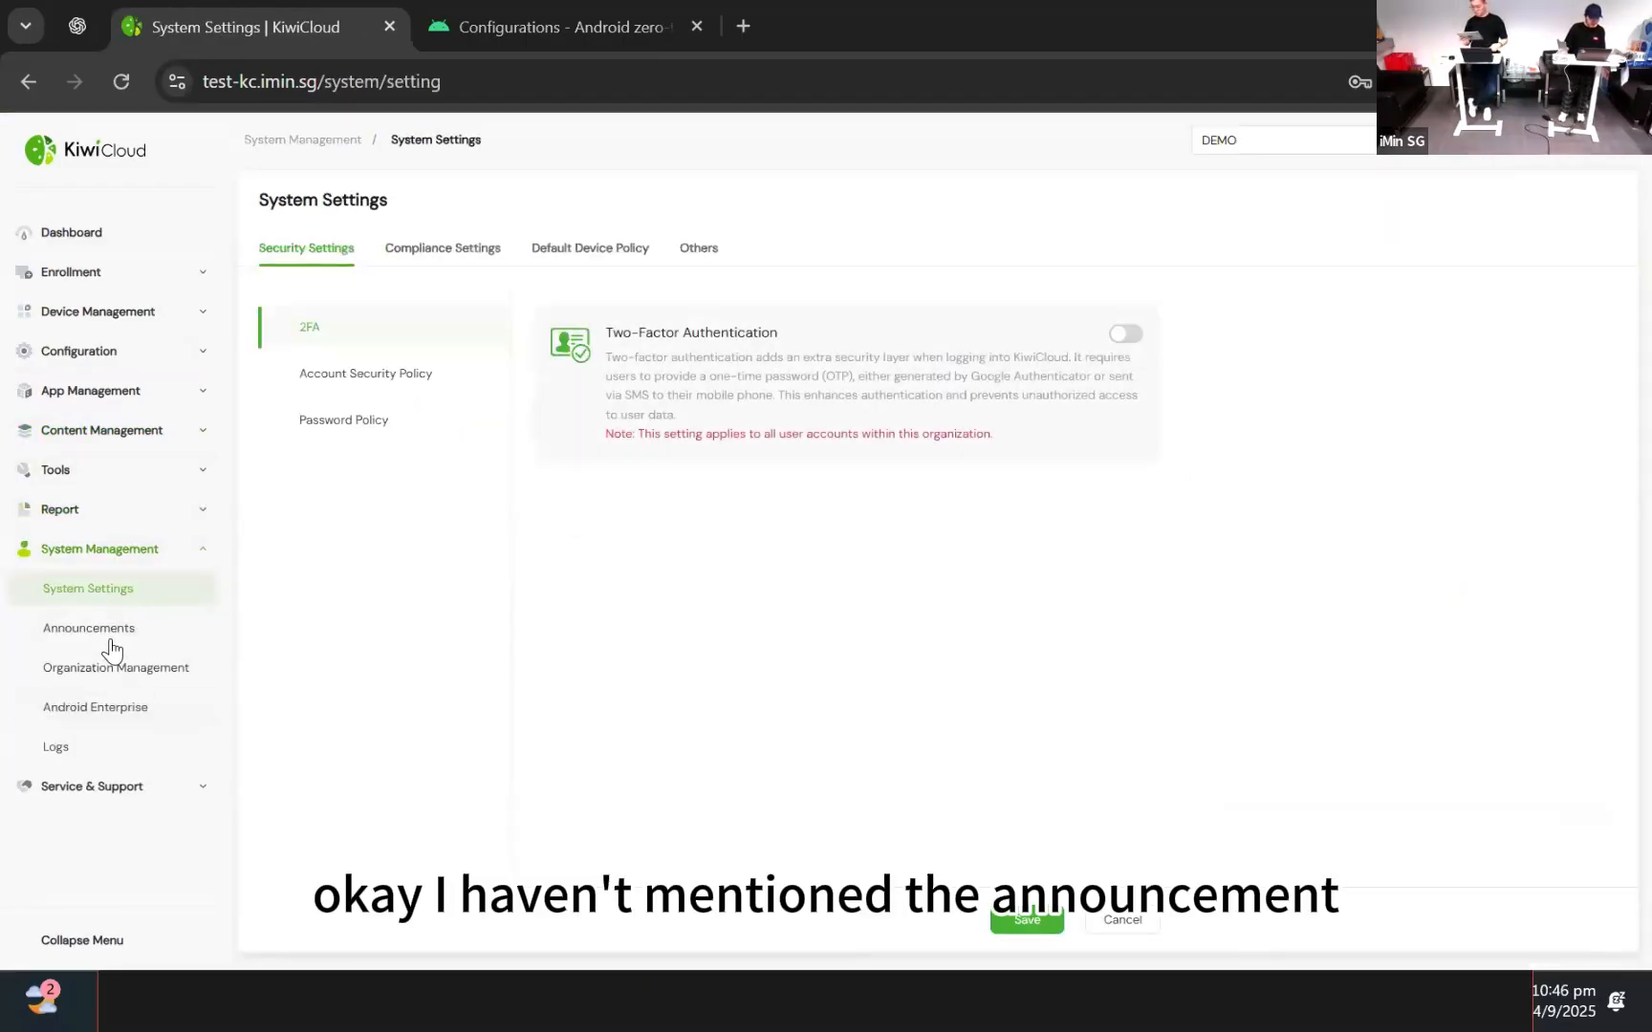
{"action": "left_click", "coordinate": [127, 631]}
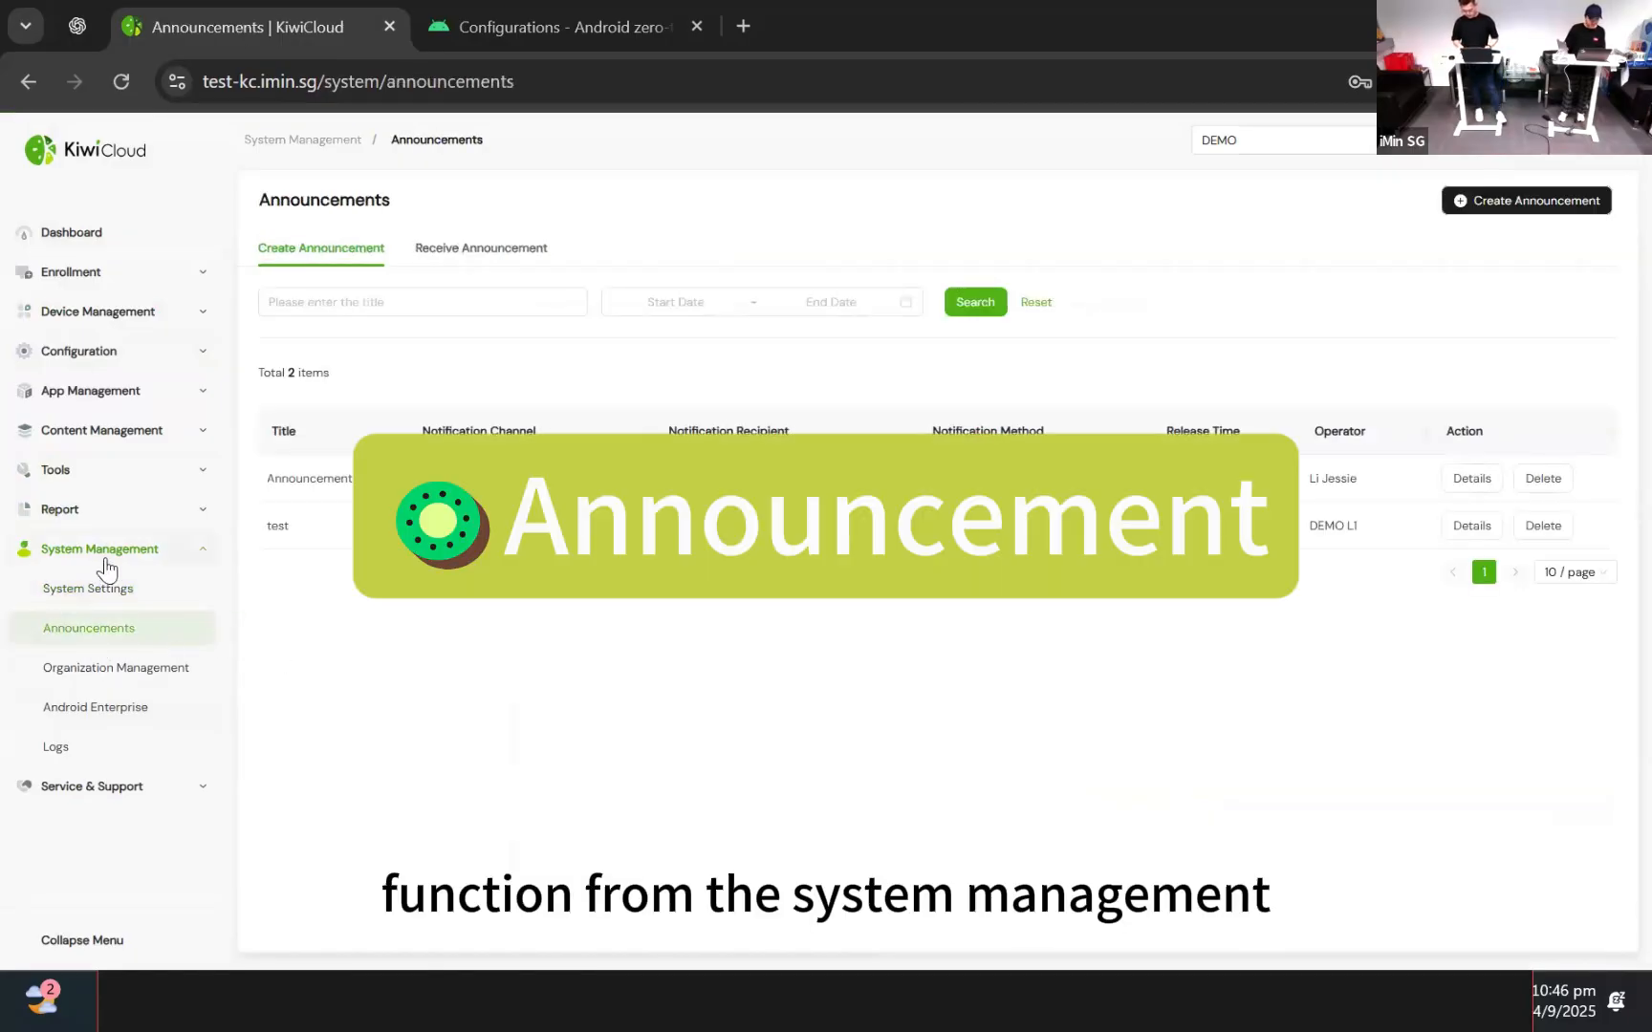
Create an announcement titled 'Anno' with the message 'Hello, and good nite!'
{"action": "left_click", "coordinate": [1529, 199]}
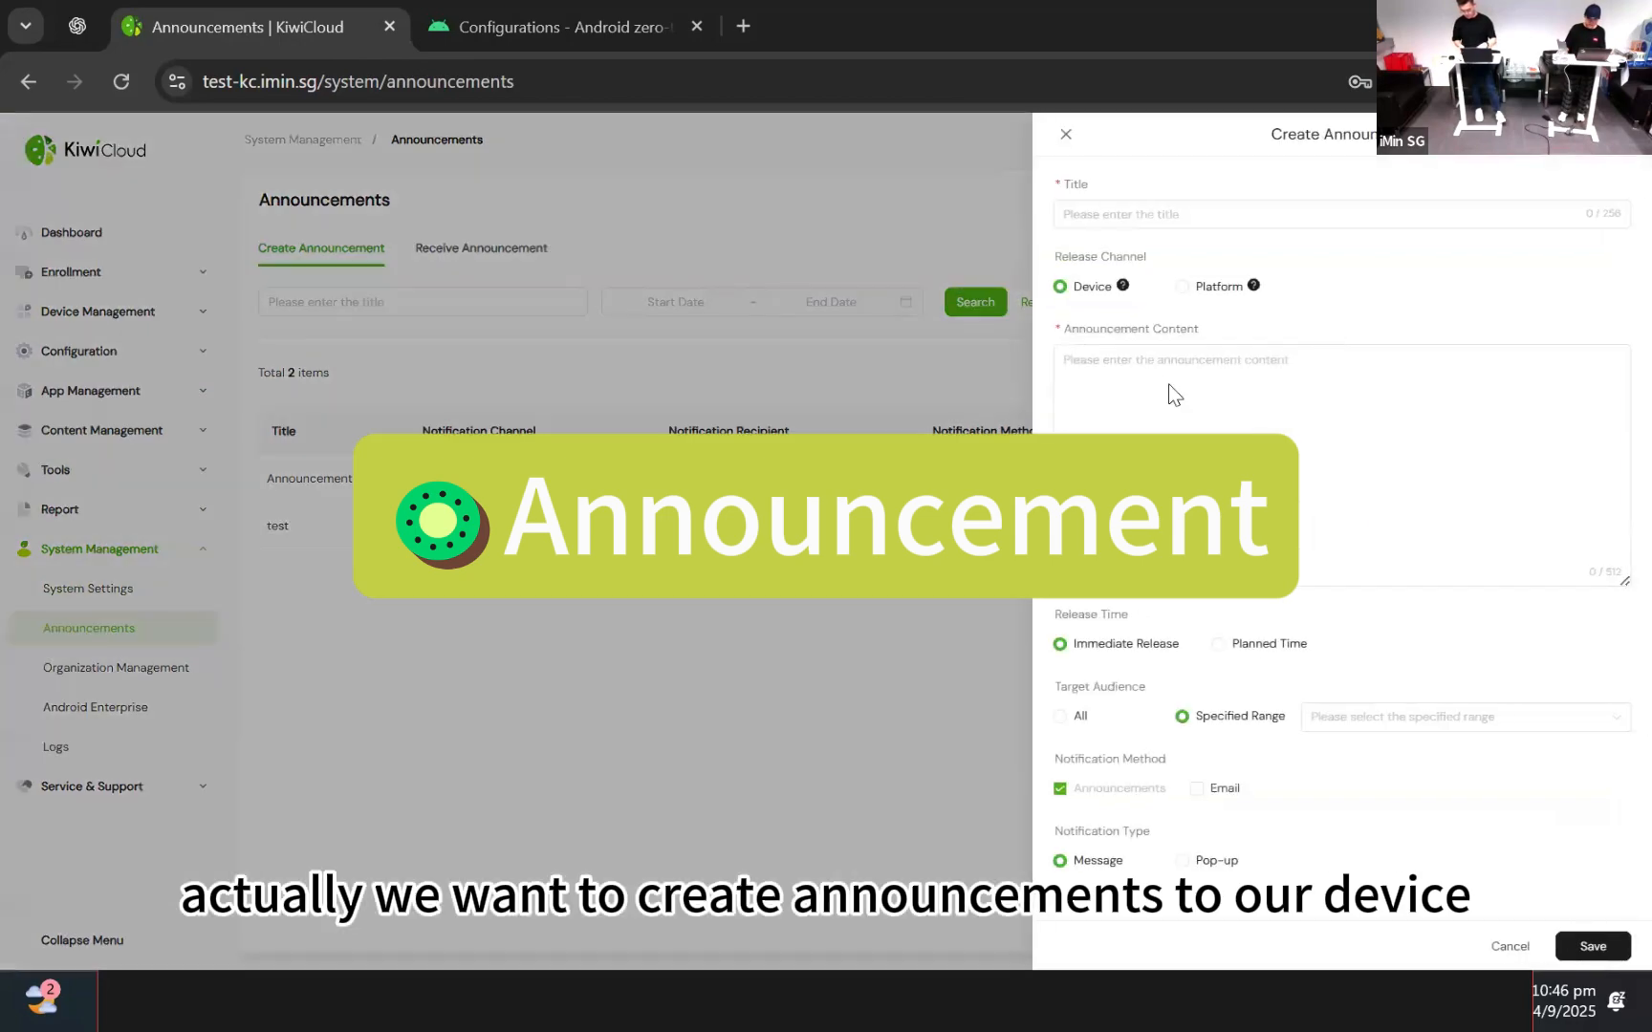
{"action": "left_click", "coordinate": [1178, 216]}
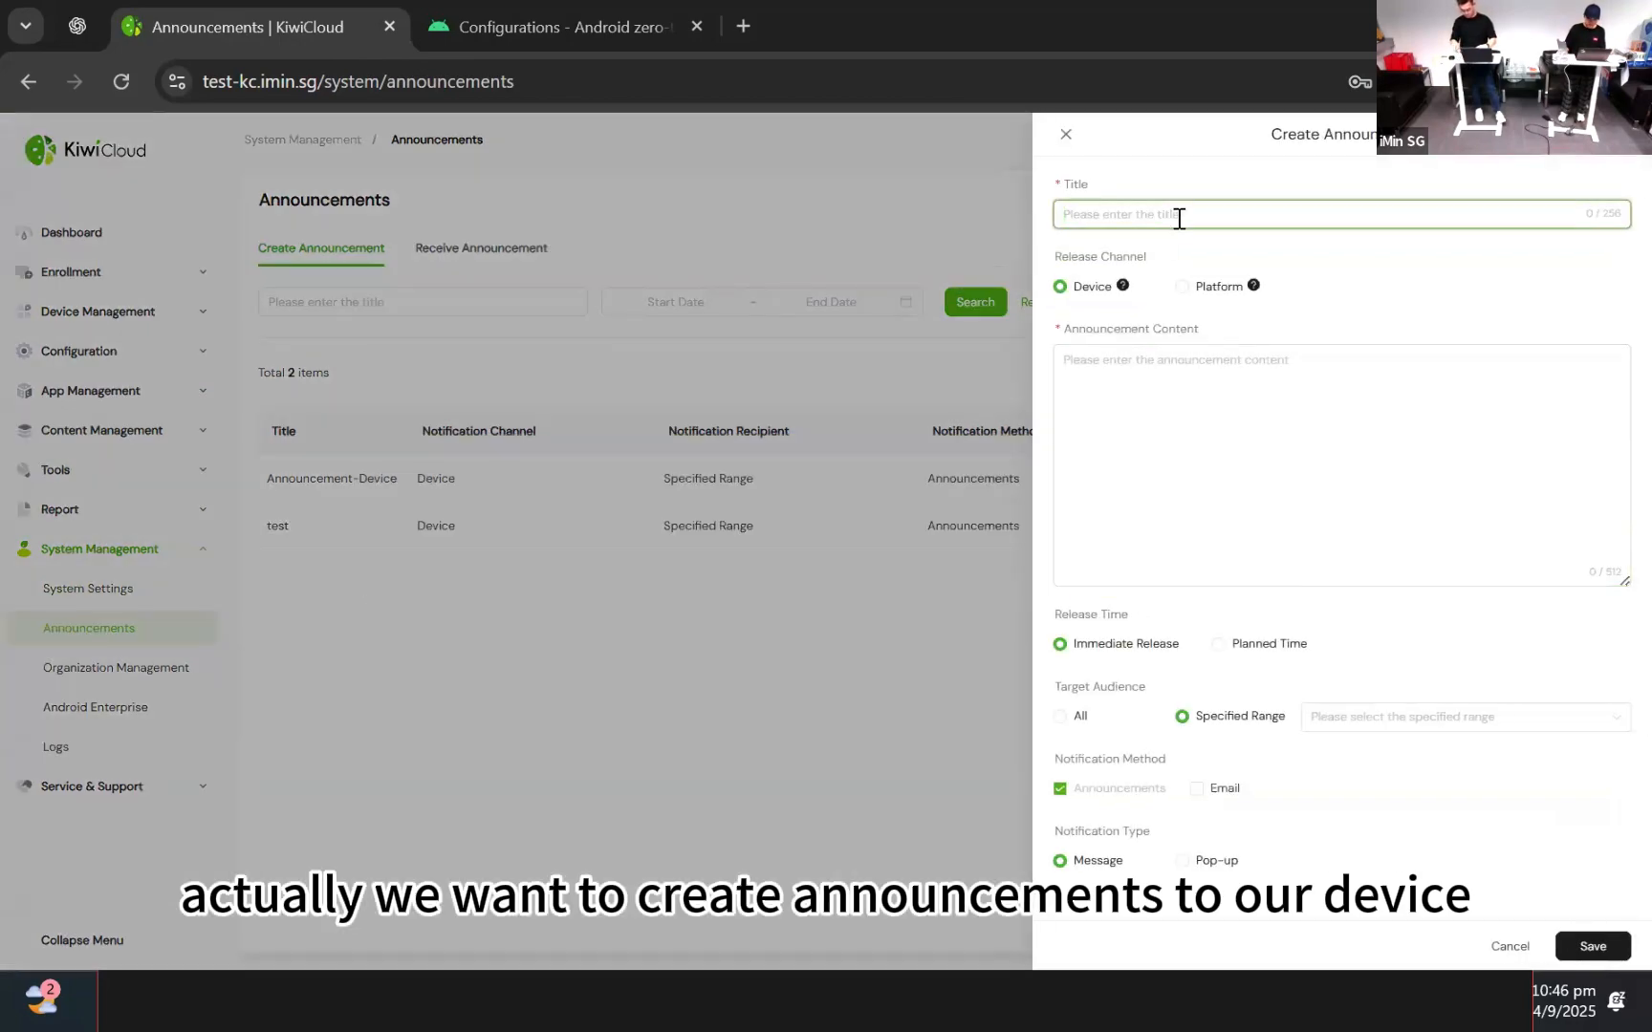
{"action": "type", "text": "Anno"}
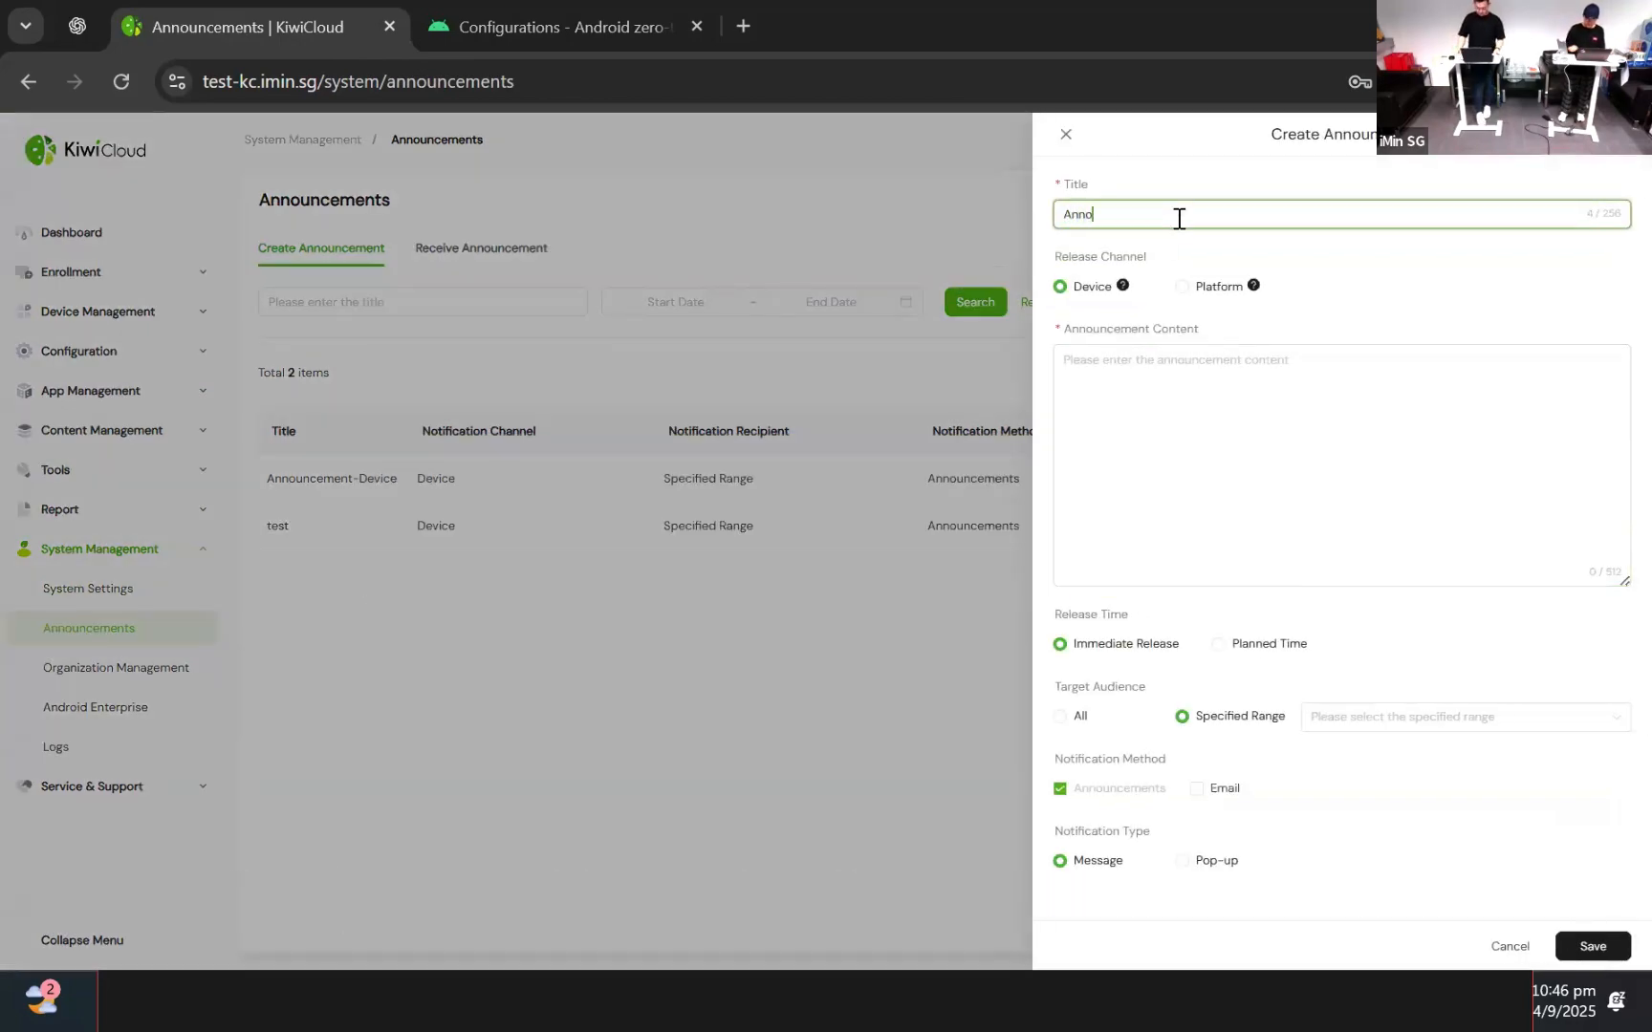
{"action": "left_click", "coordinate": [1168, 385]}
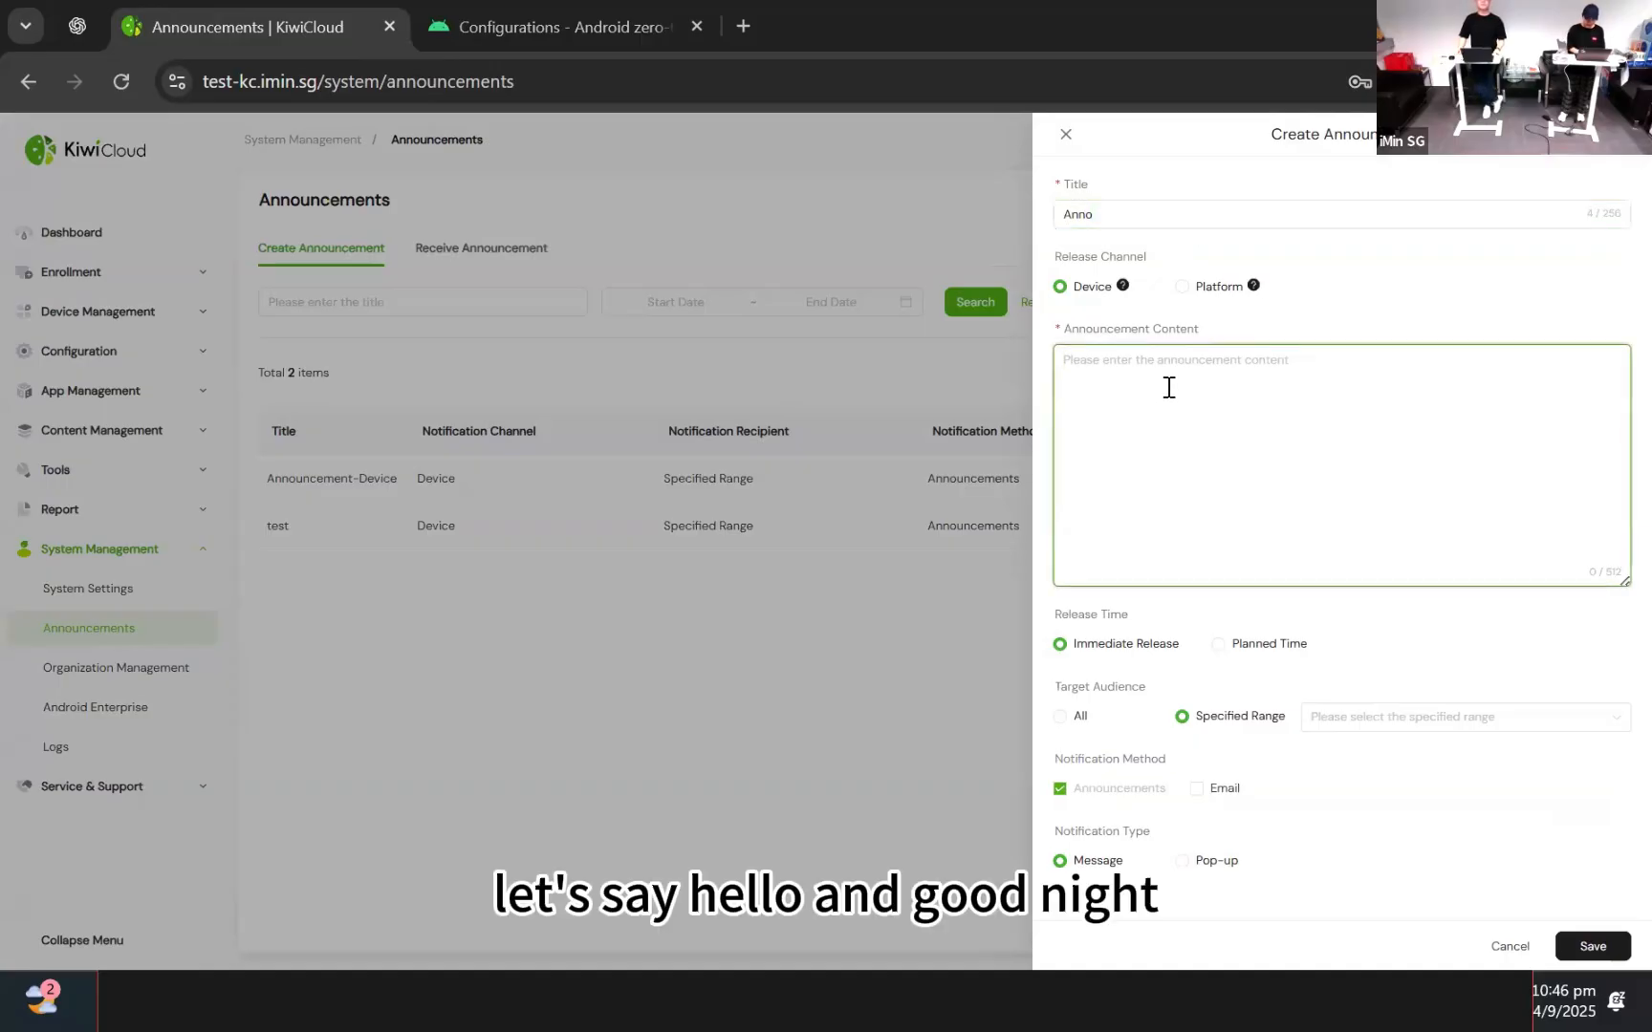
{"action": "type", "text": "Hello, a"}
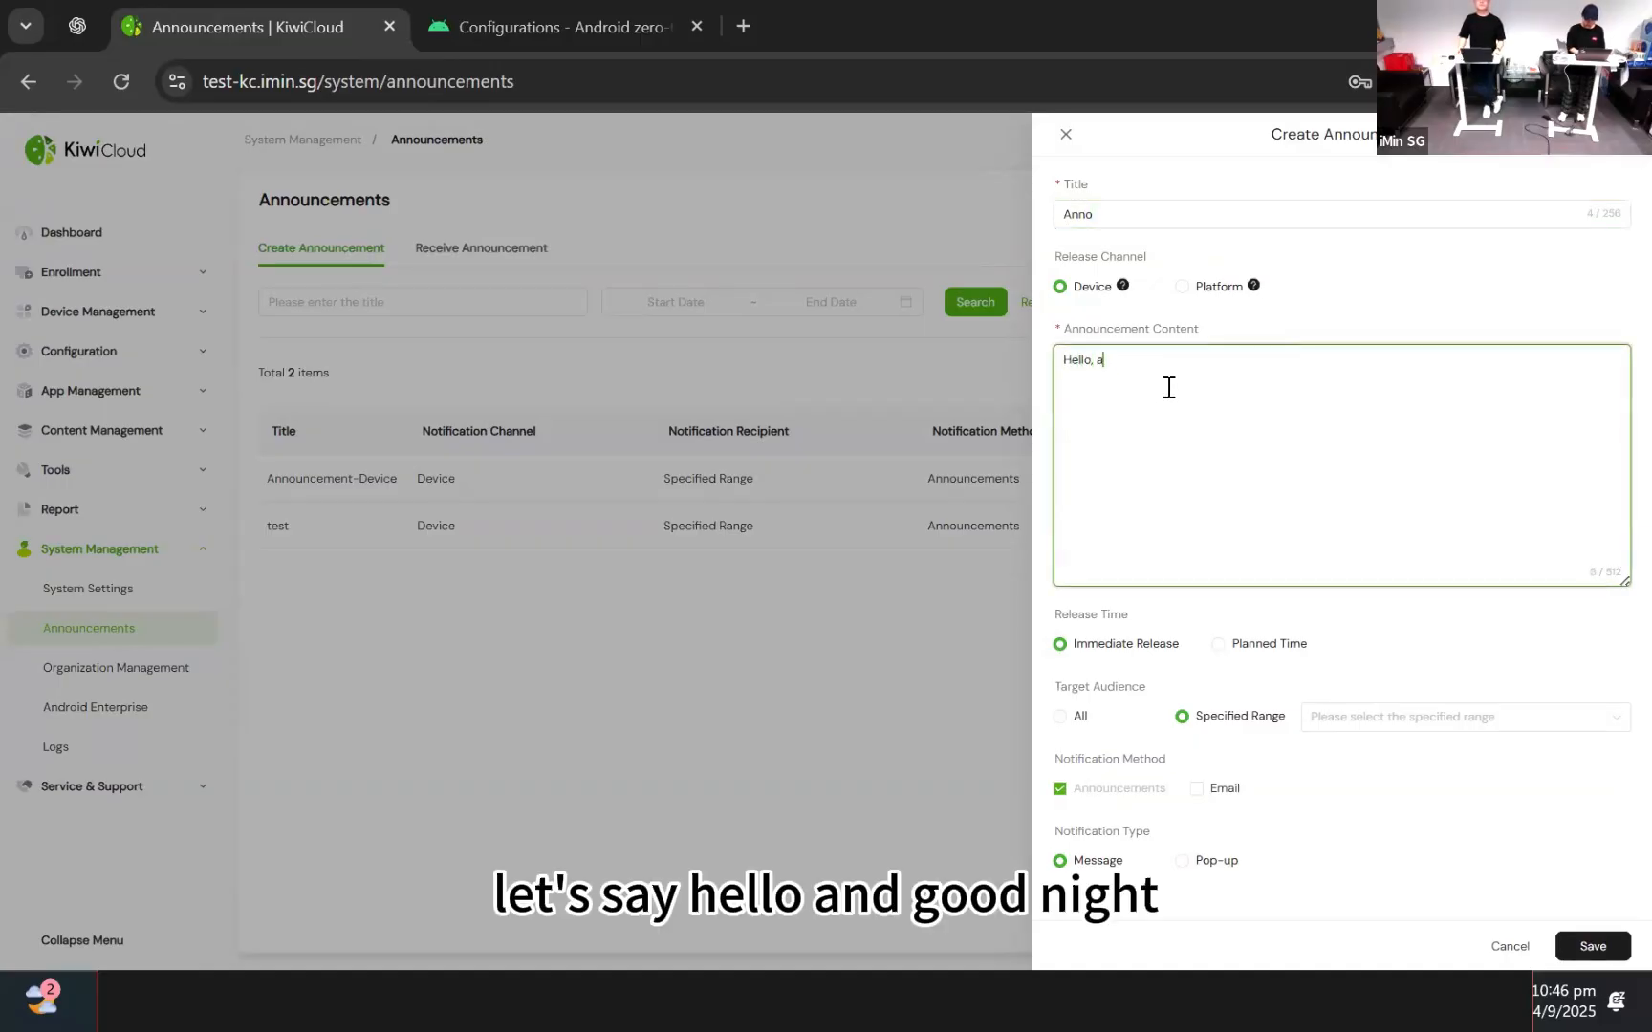
{"action": "type", "text": "nd good nite"}
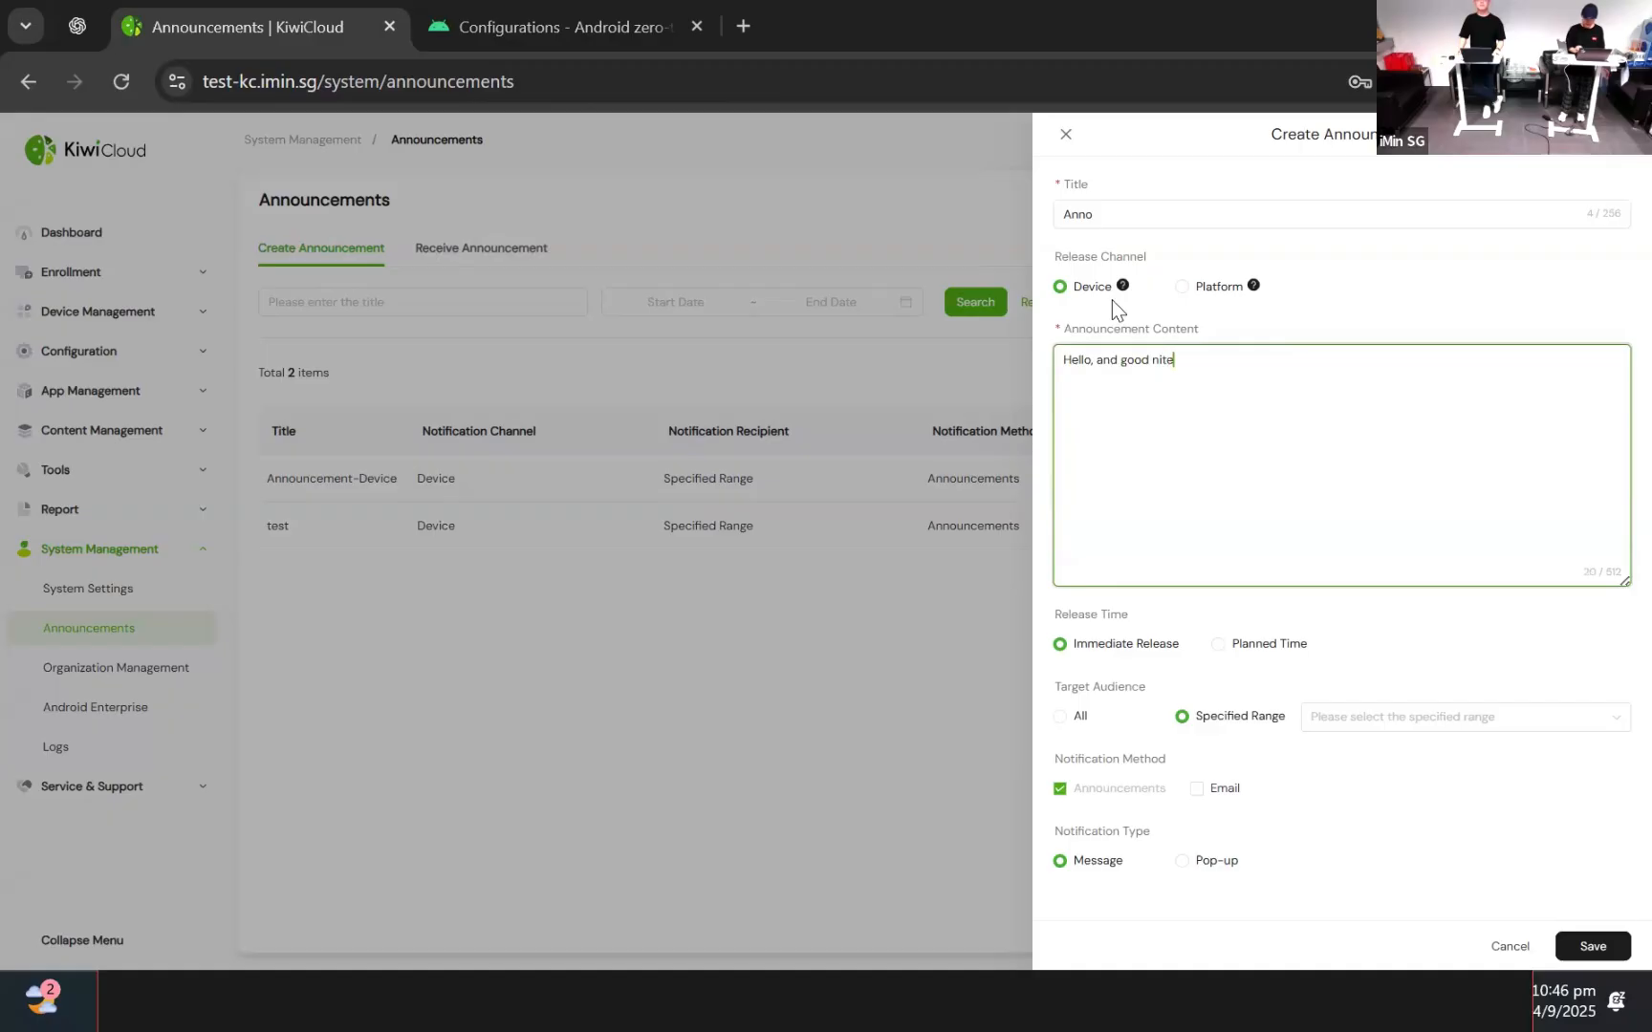
{"action": "type", "text": "!"}
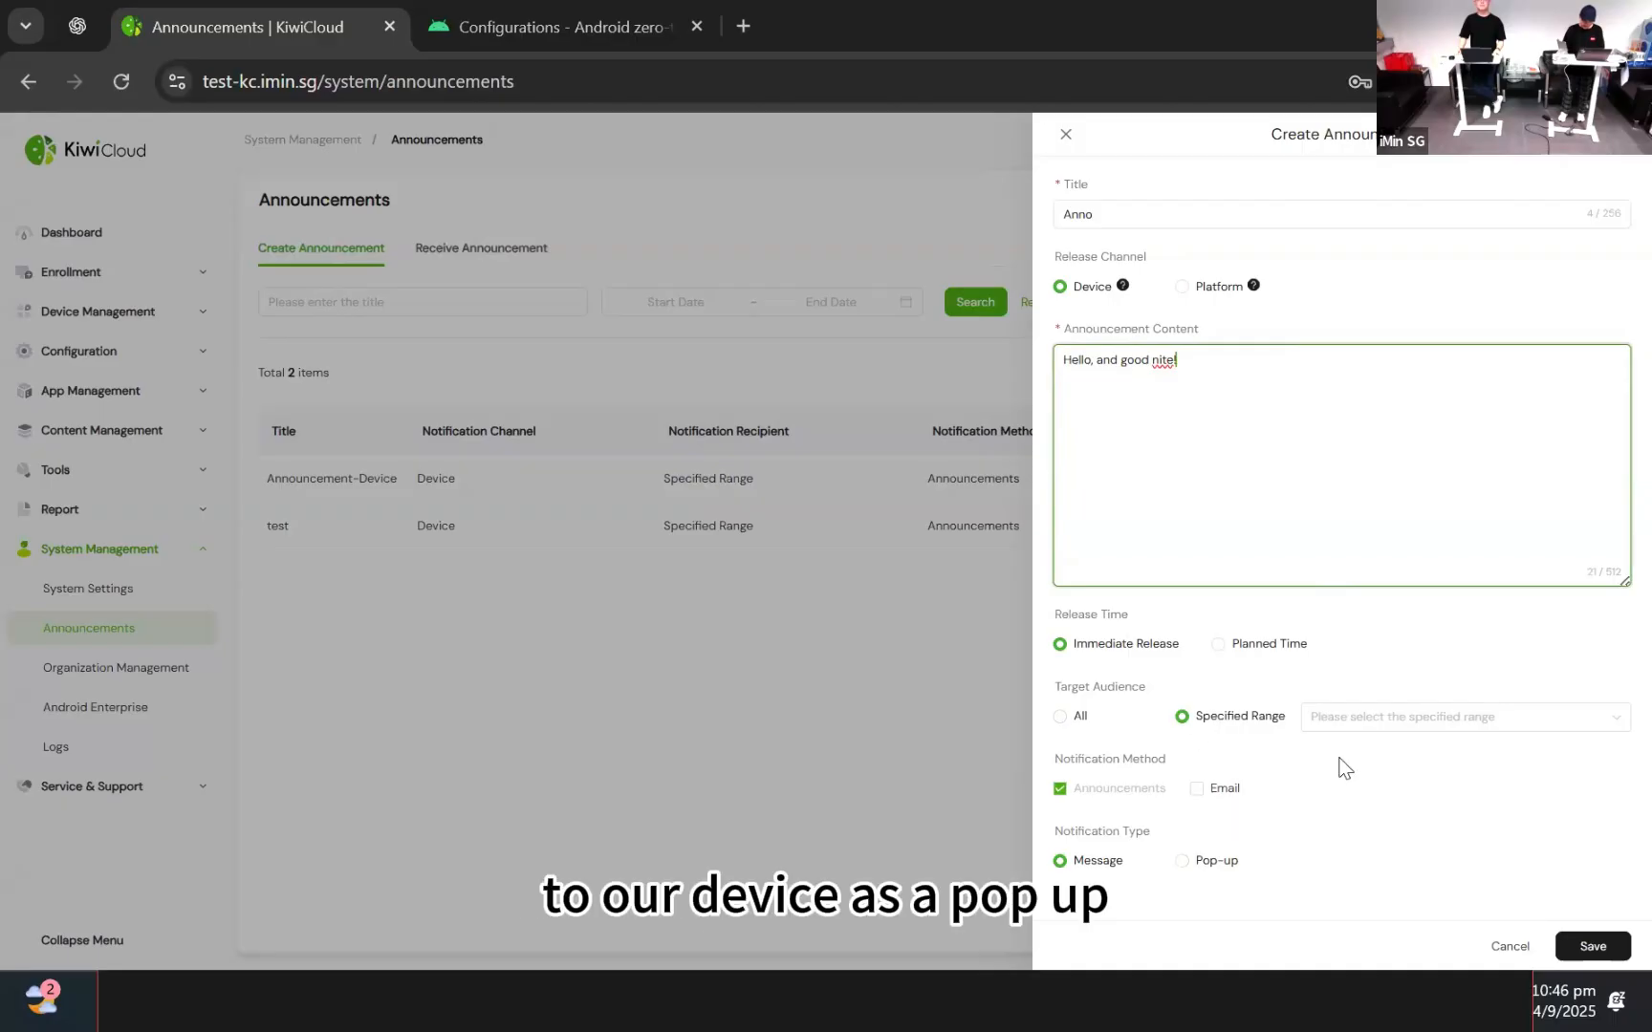
Set the announcement to display as a pop-up targeting the DEMO range
{"action": "left_click", "coordinate": [1206, 858]}
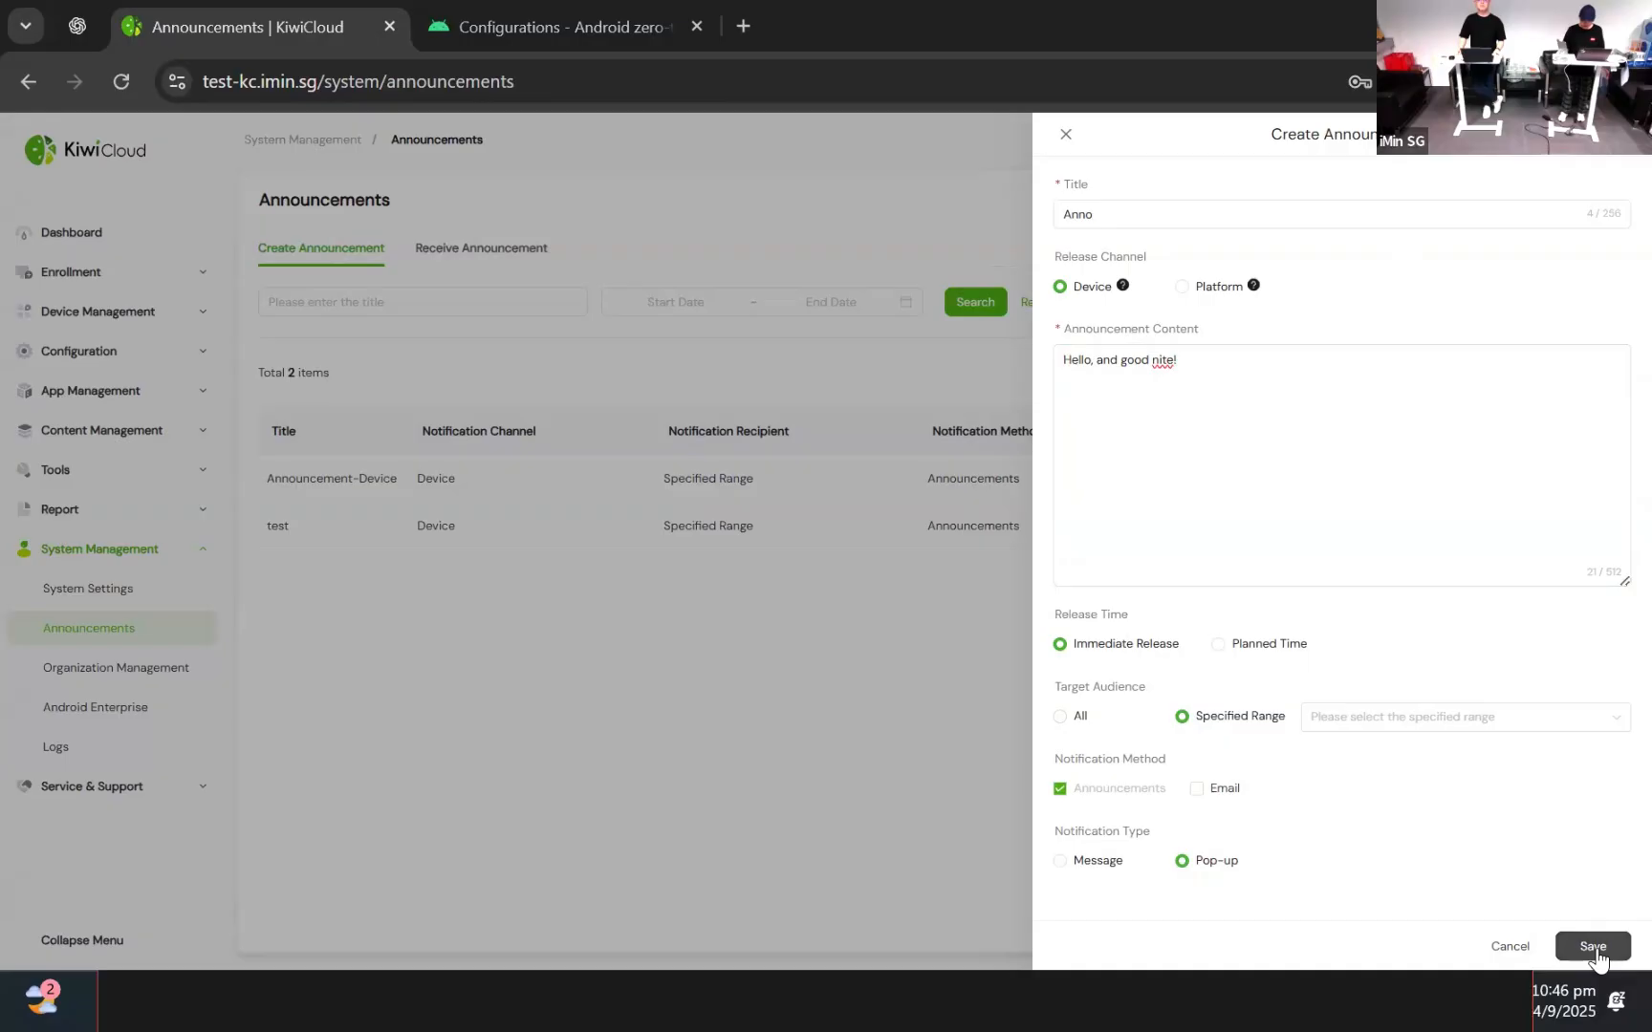
{"action": "left_click", "coordinate": [1403, 729]}
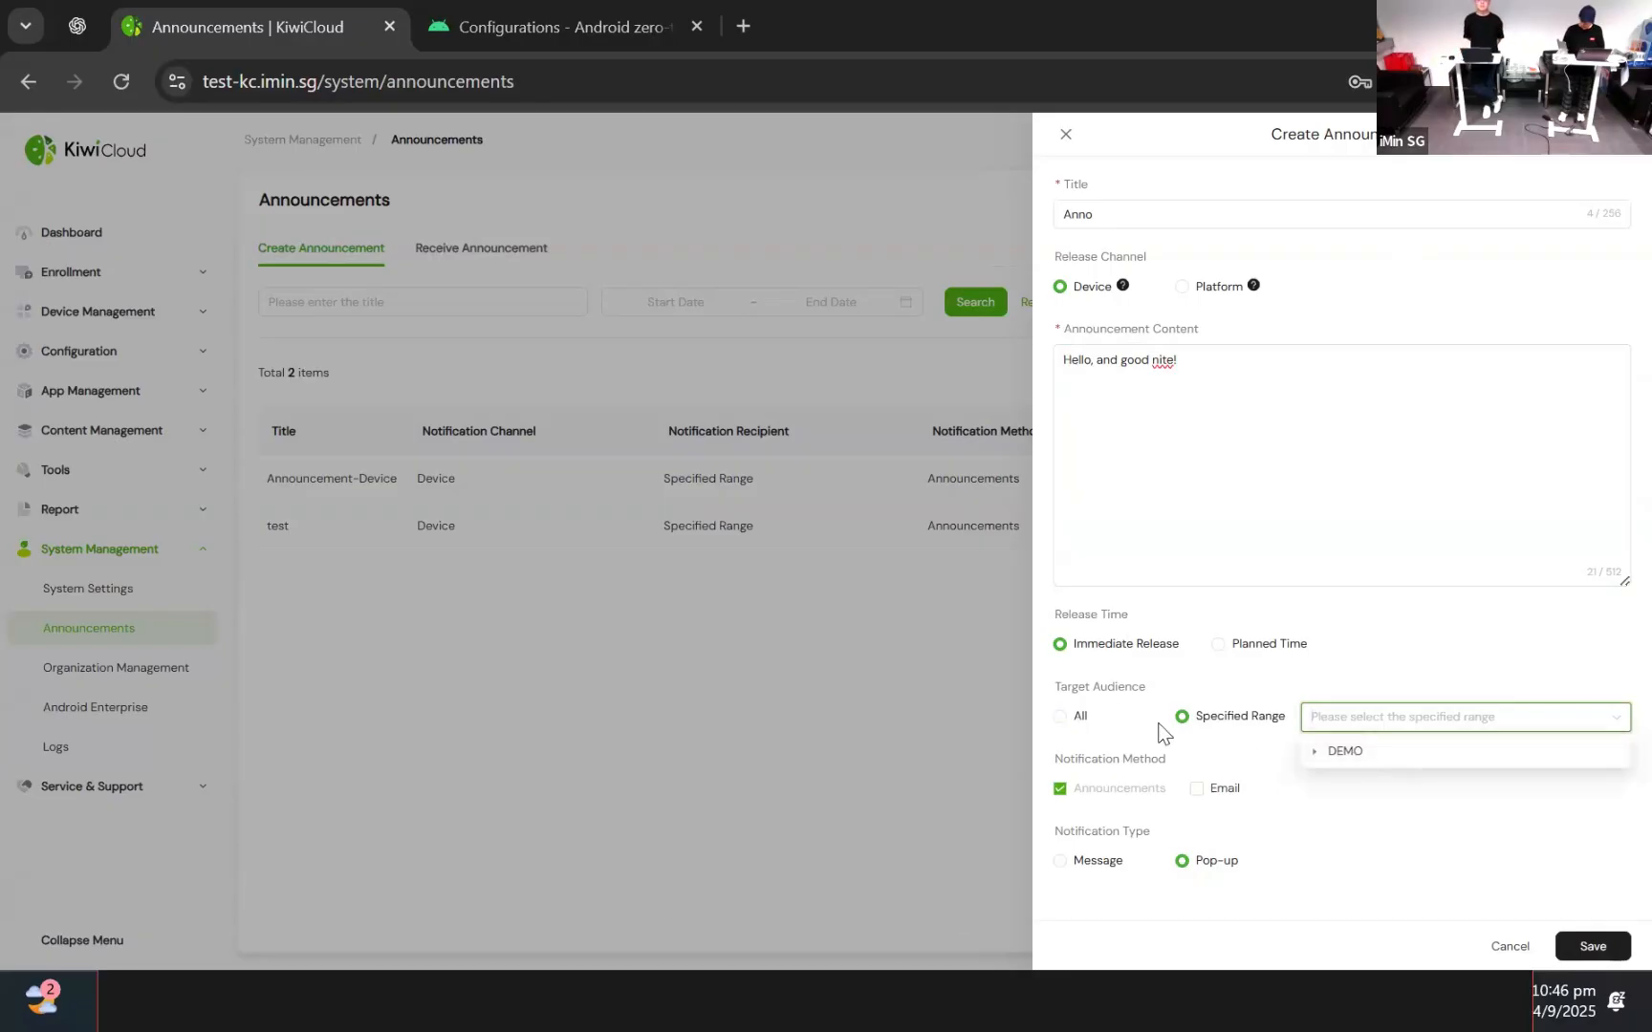
{"action": "left_click", "coordinate": [1242, 724]}
{"action": "left_click", "coordinate": [1367, 728]}
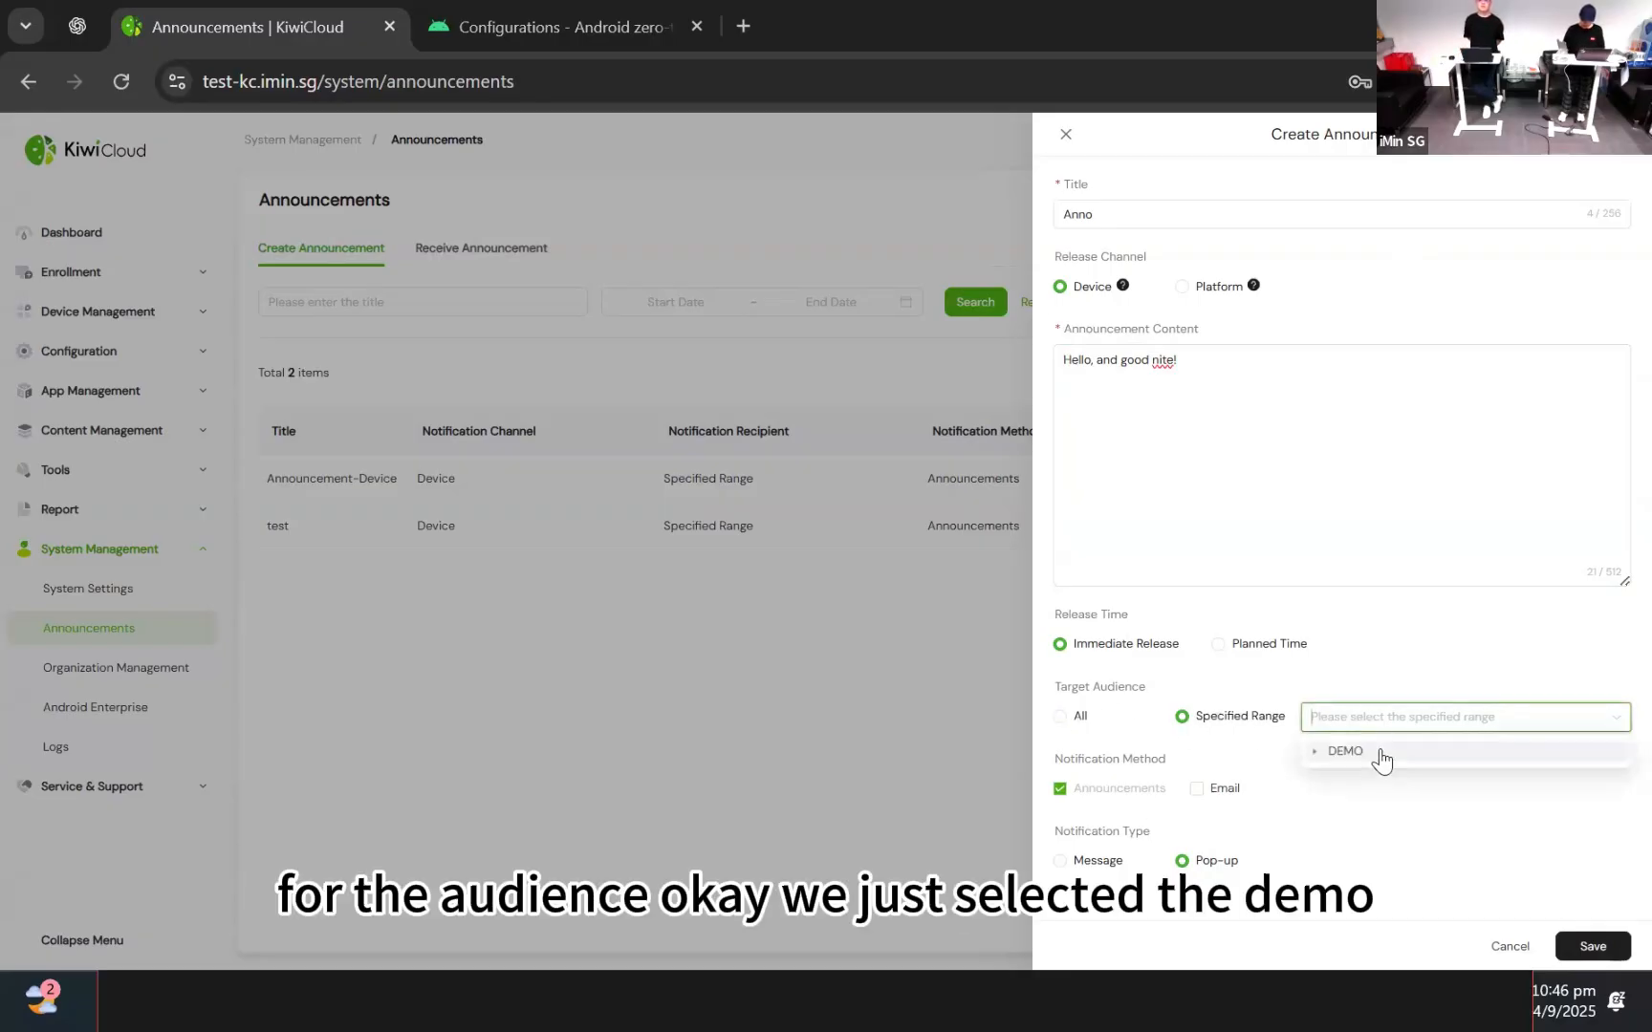
{"action": "left_click", "coordinate": [1378, 756]}
{"action": "left_click", "coordinate": [1453, 900]}
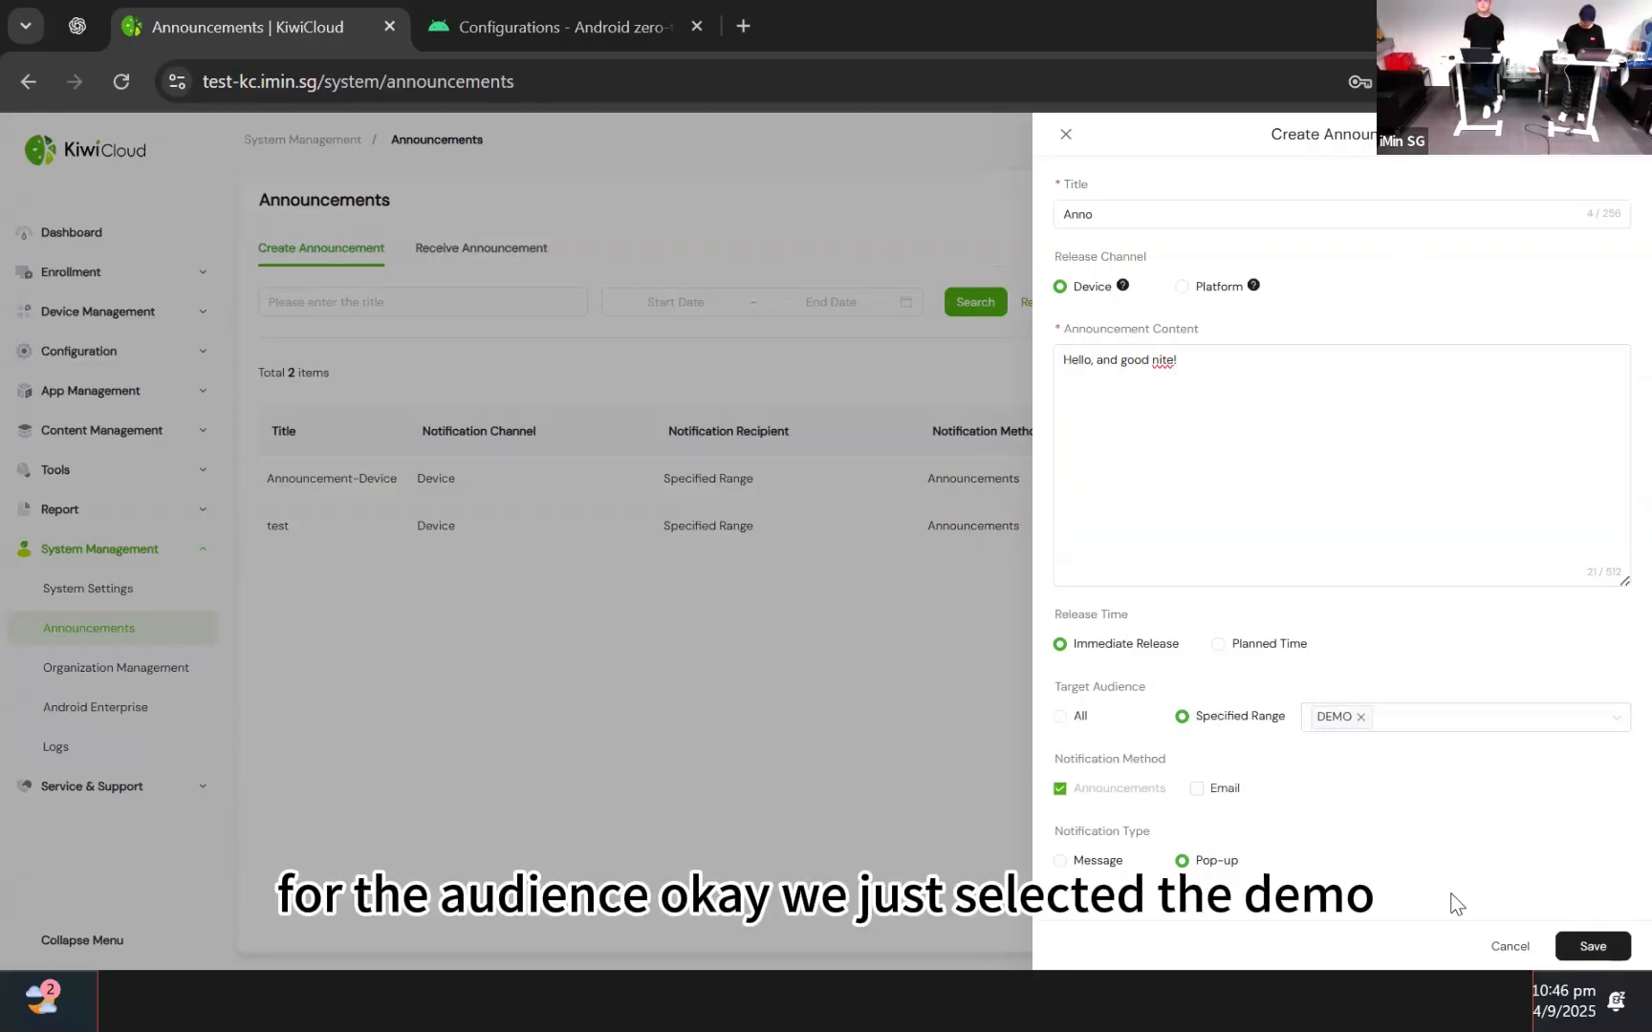
Save the Anno announcement and check its notification method in the list
{"action": "left_click", "coordinate": [1599, 954]}
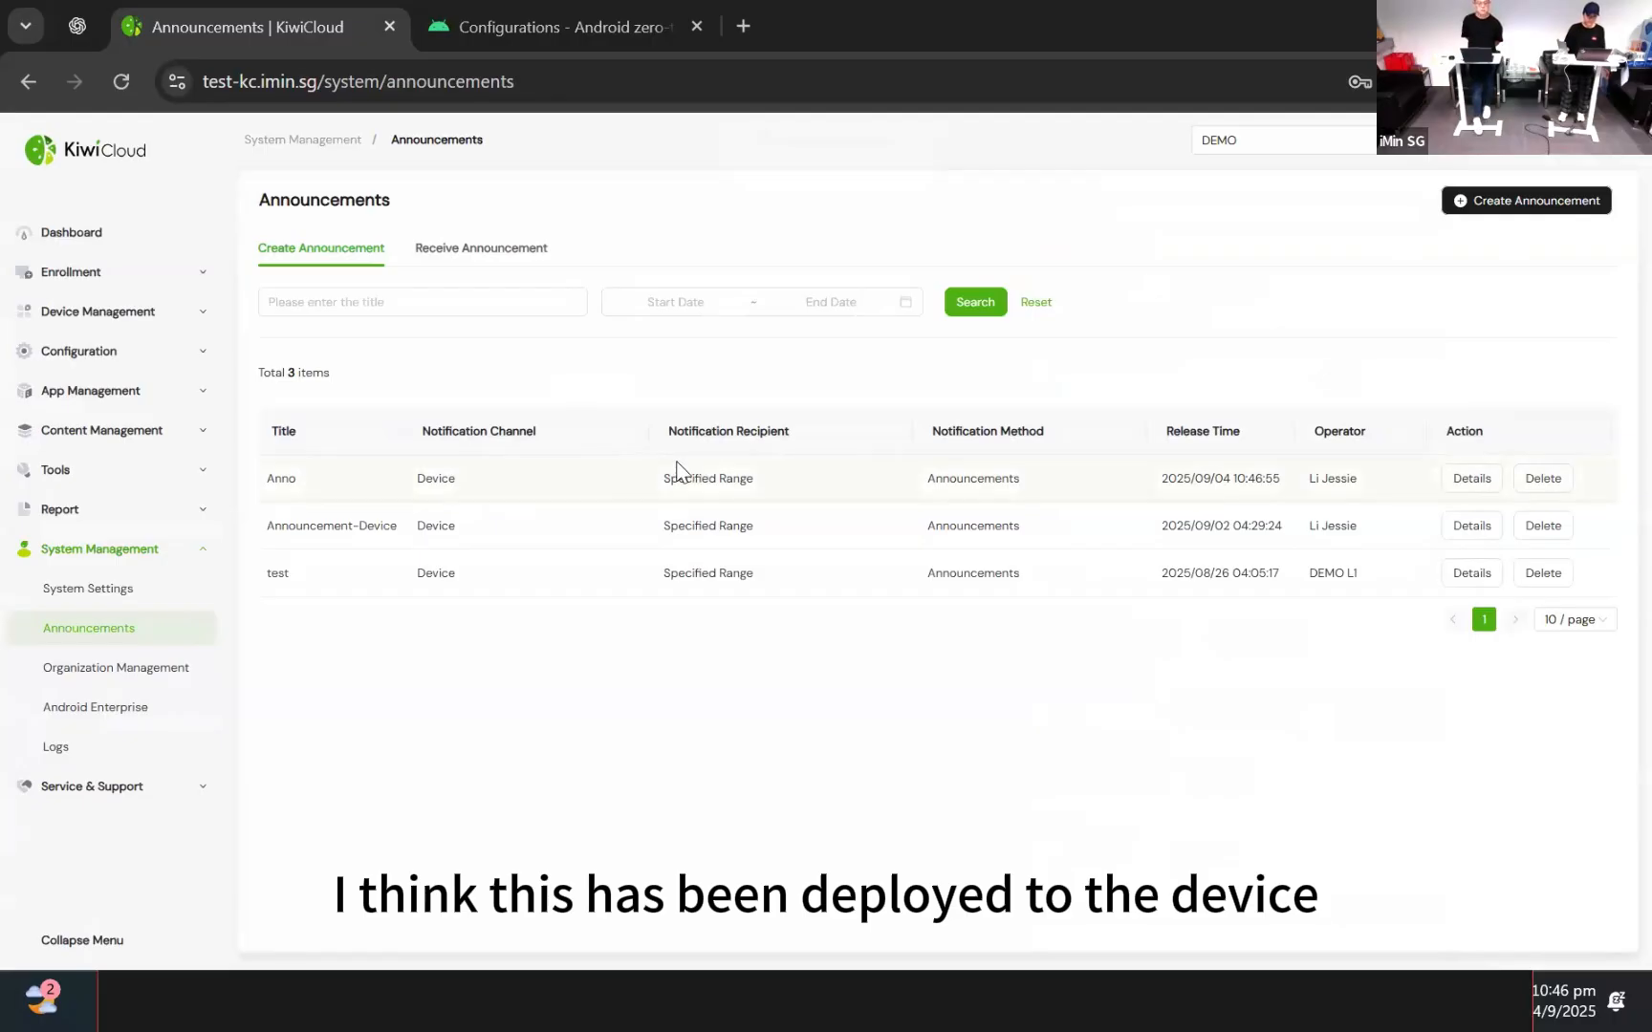
{"action": "double_click", "coordinate": [1003, 479]}
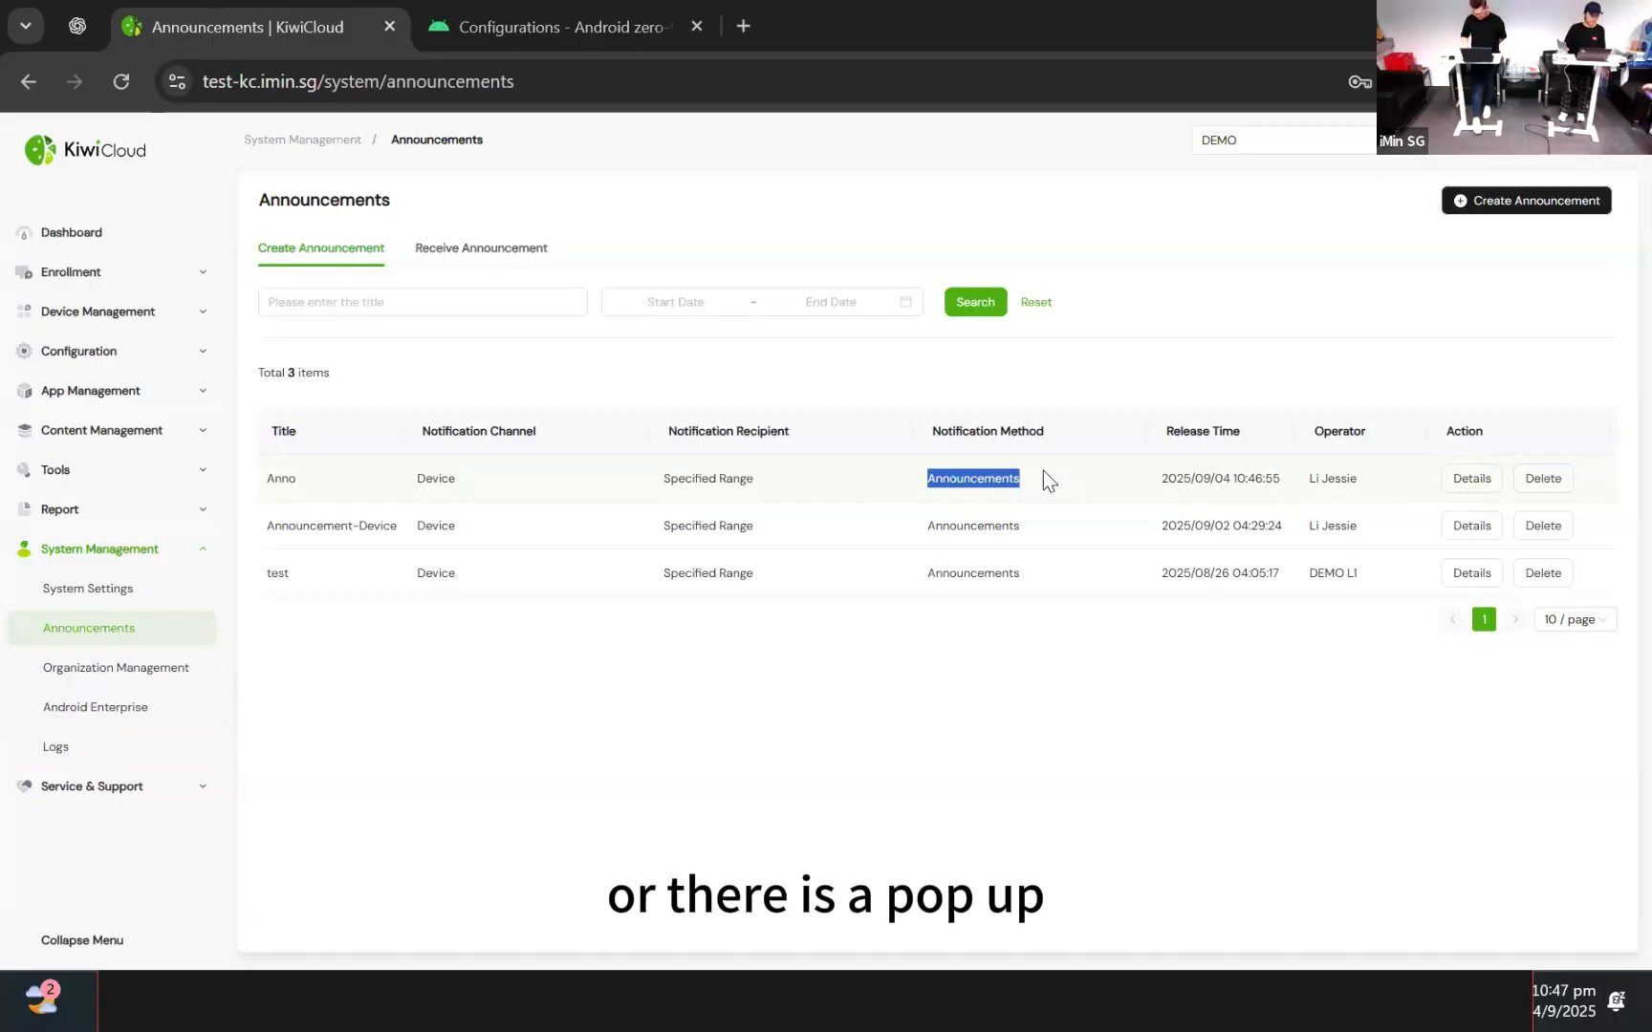
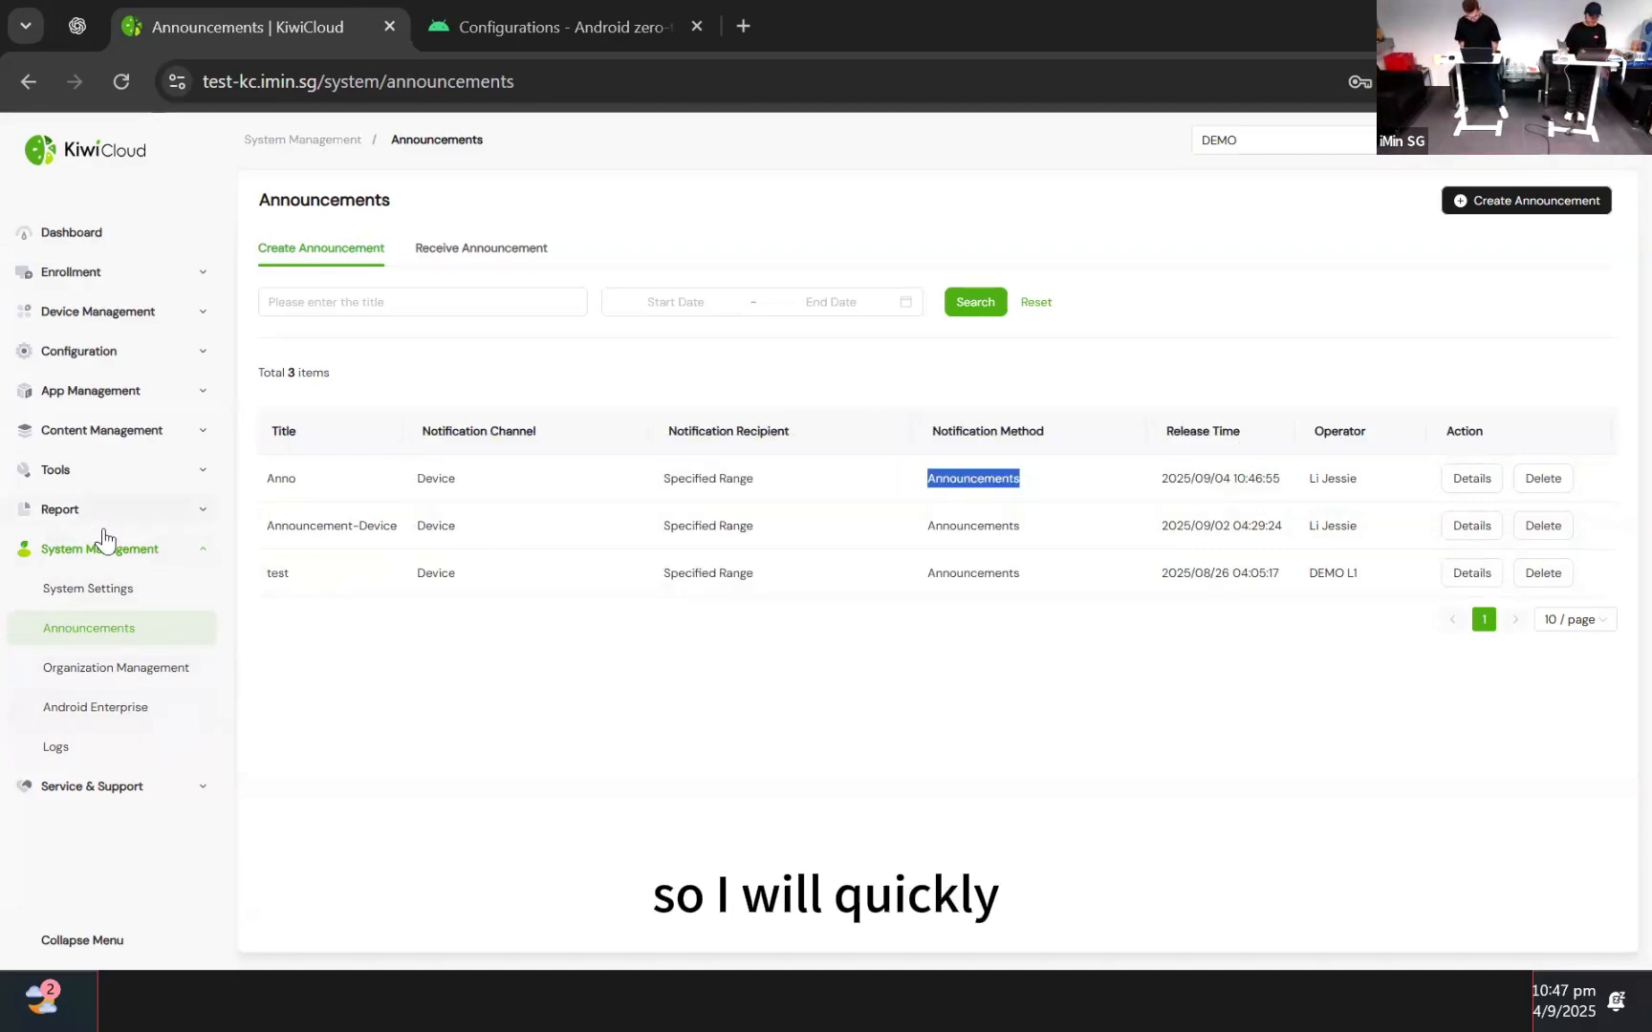
Collapse System Management and open the Device List under Device Management
{"action": "left_click", "coordinate": [26, 549]}
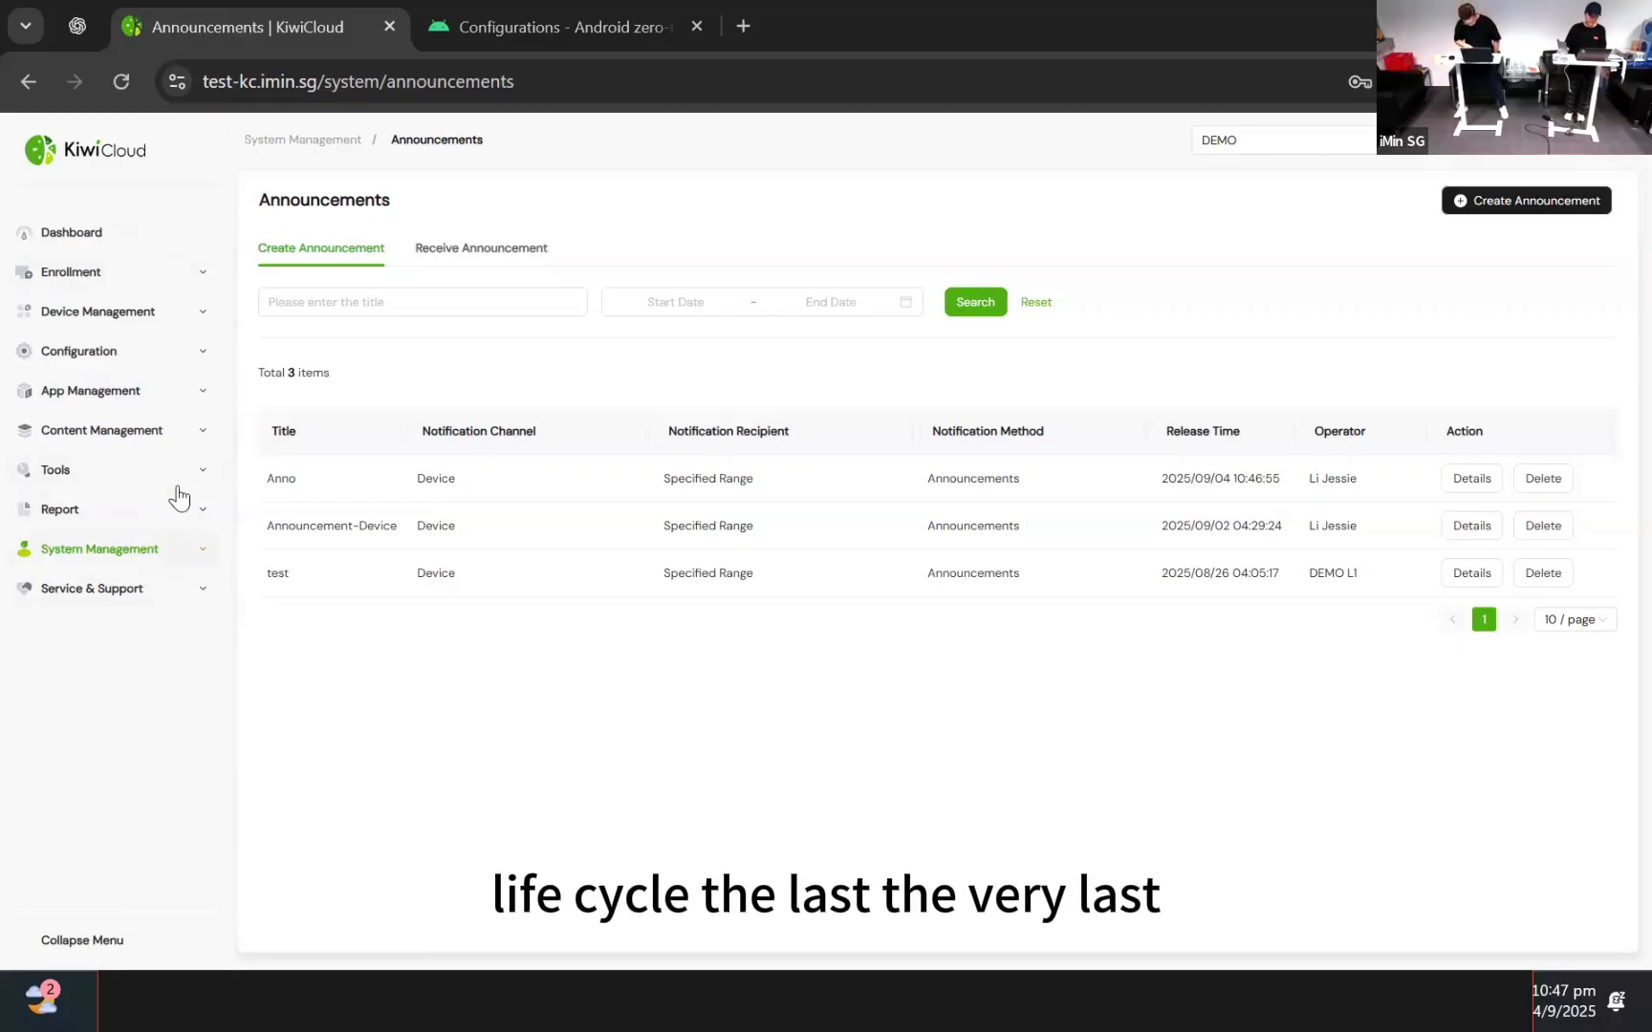
{"action": "left_click", "coordinate": [166, 319]}
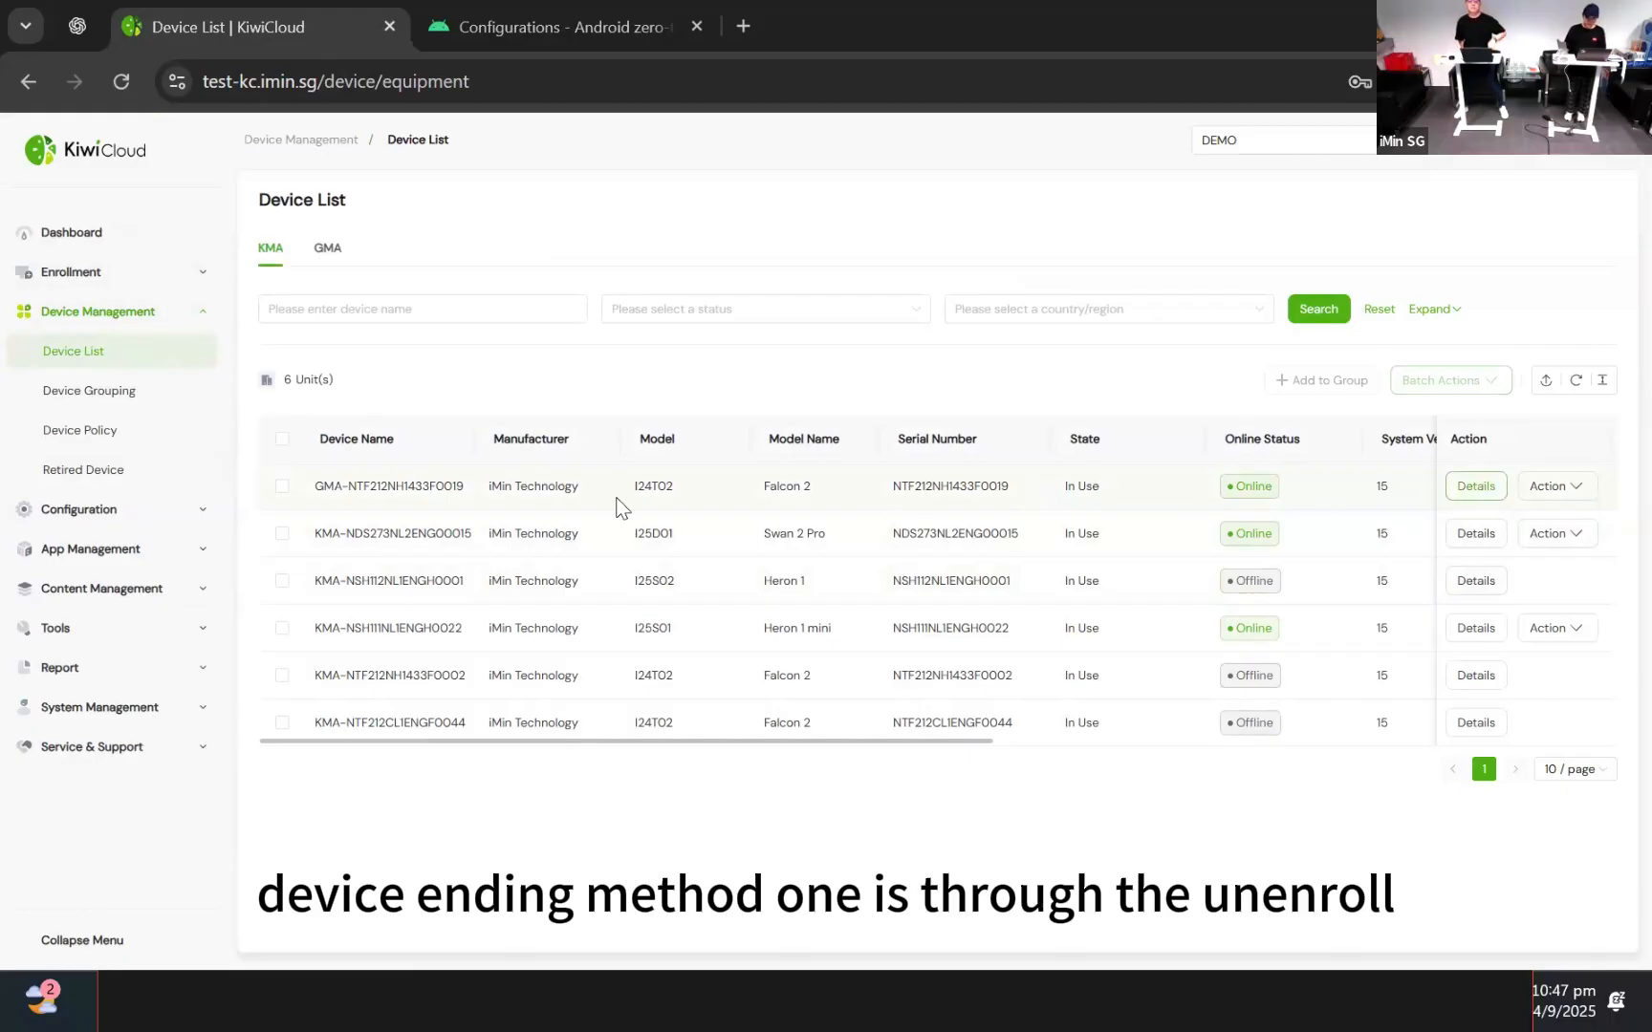
Filter the Device List to GMA devices and browse the first device's Action menu
{"action": "left_click", "coordinate": [331, 255]}
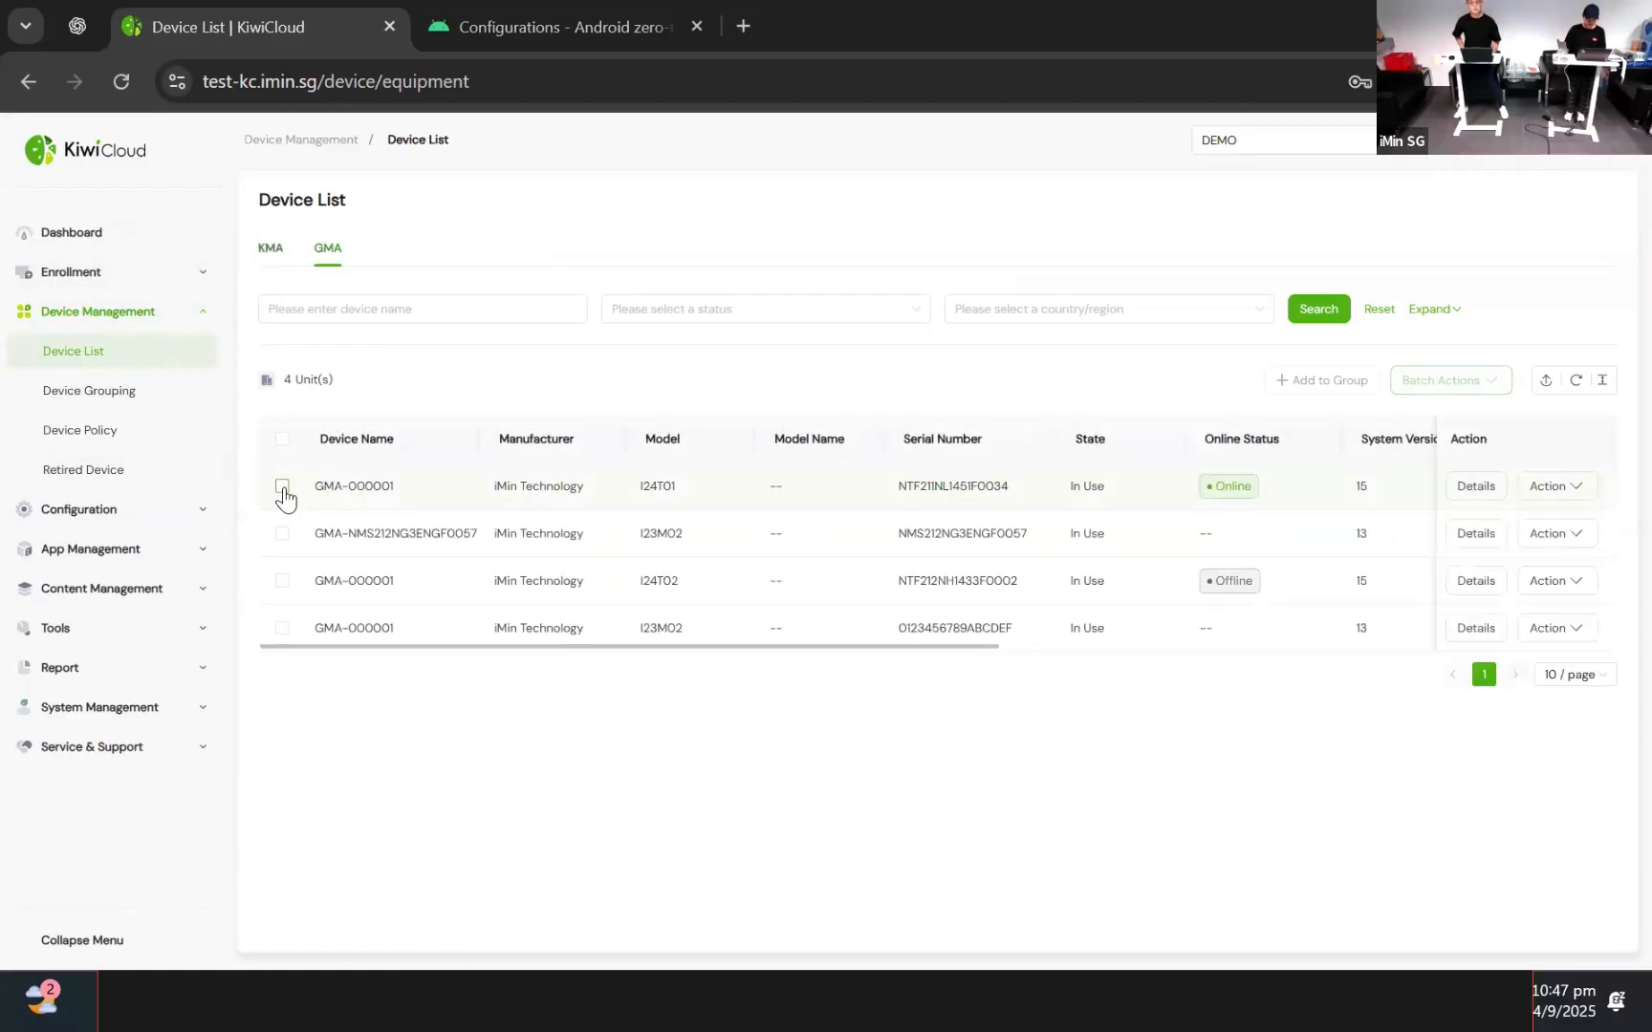
{"action": "left_click", "coordinate": [1556, 490]}
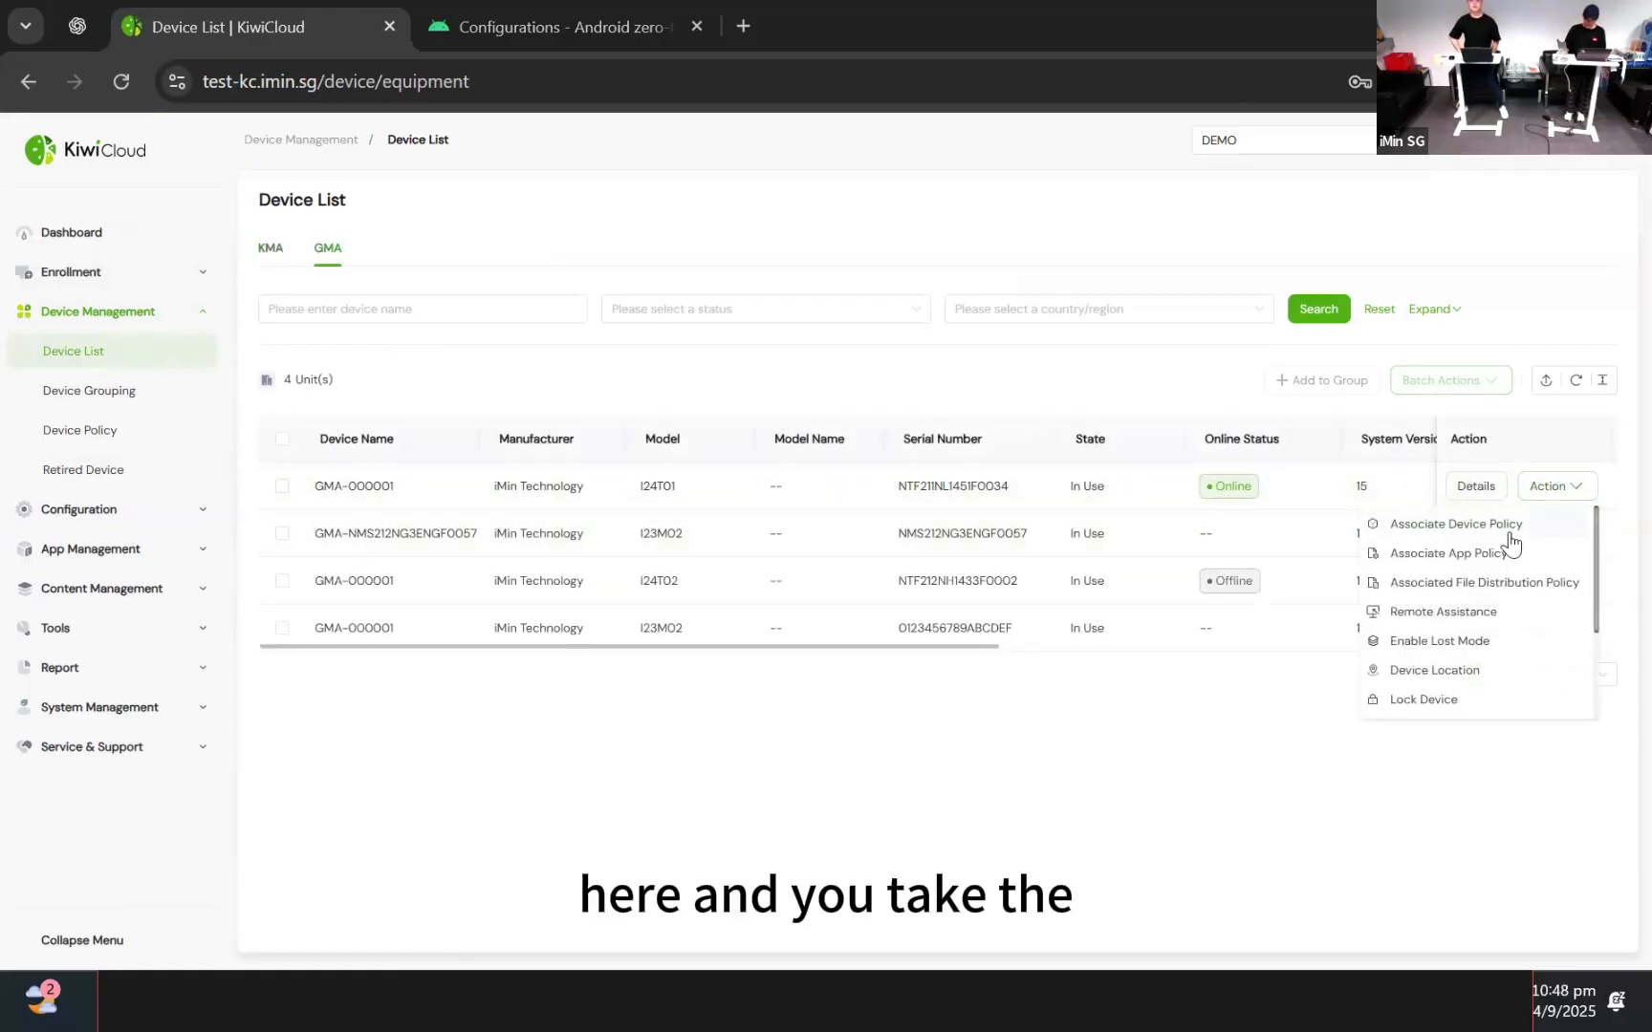
{"action": "scroll", "coordinate": [1510, 544], "scroll_direction": "down", "scroll_amount": 3}
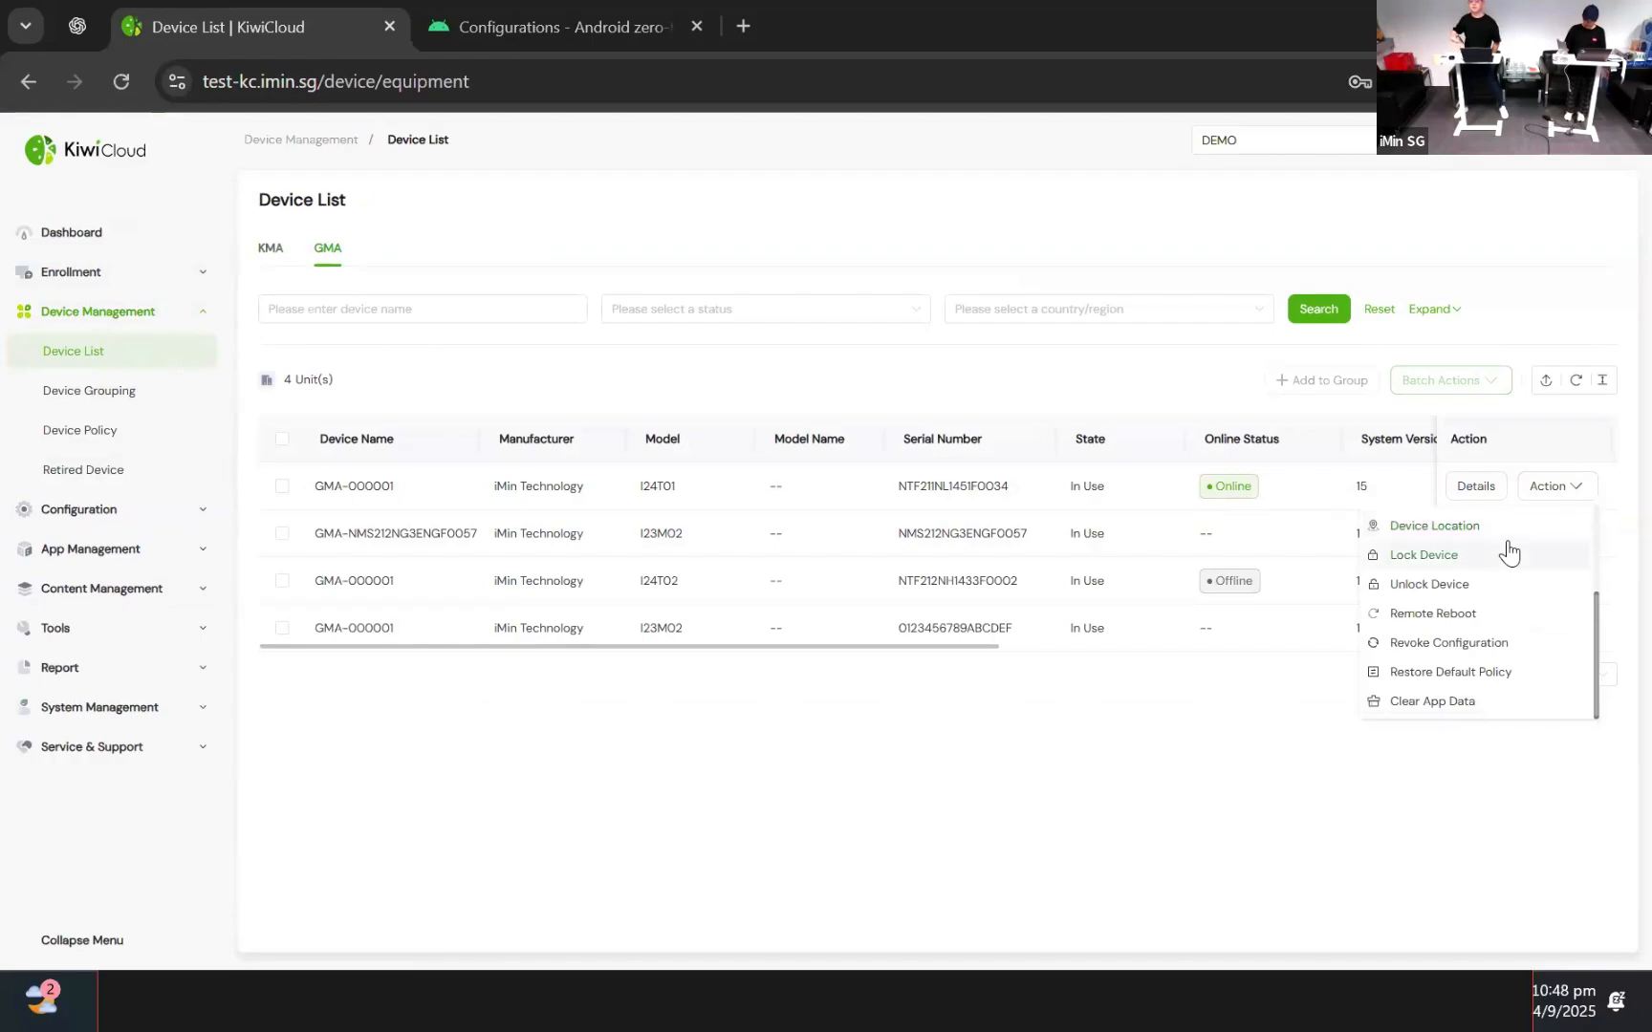
{"action": "scroll", "coordinate": [1508, 553], "scroll_direction": "up", "scroll_amount": 3}
{"action": "left_click", "coordinate": [1556, 488]}
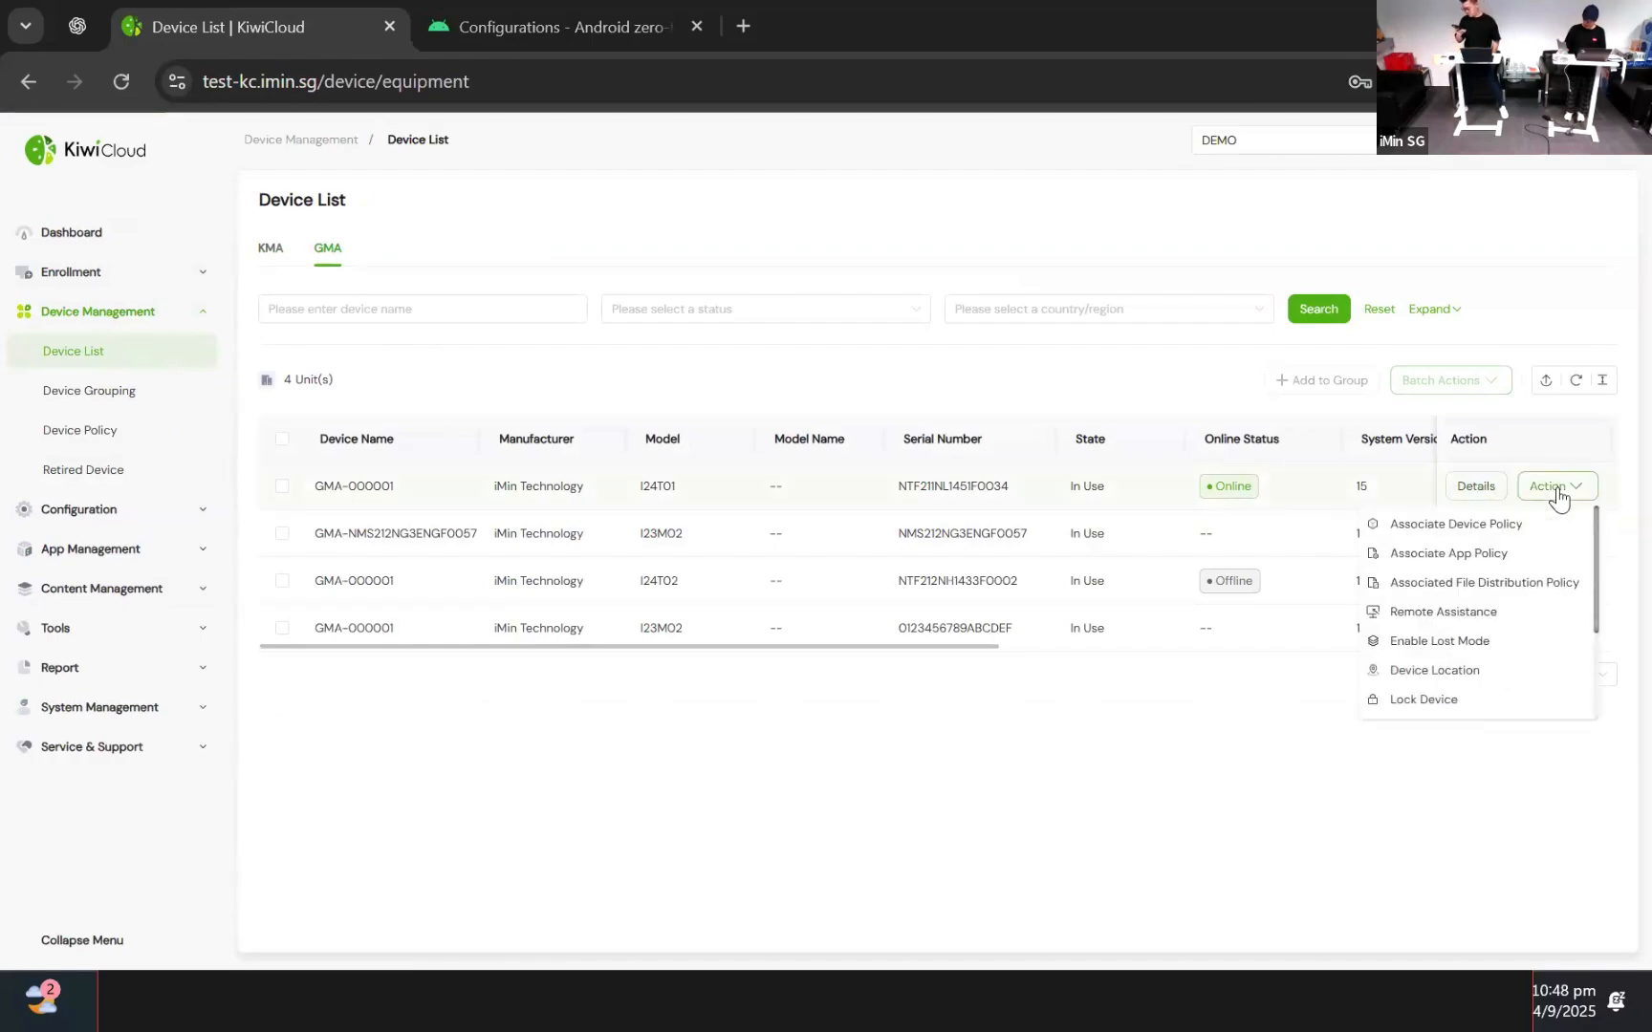
{"action": "scroll", "coordinate": [1535, 564], "scroll_direction": "down", "scroll_amount": 3}
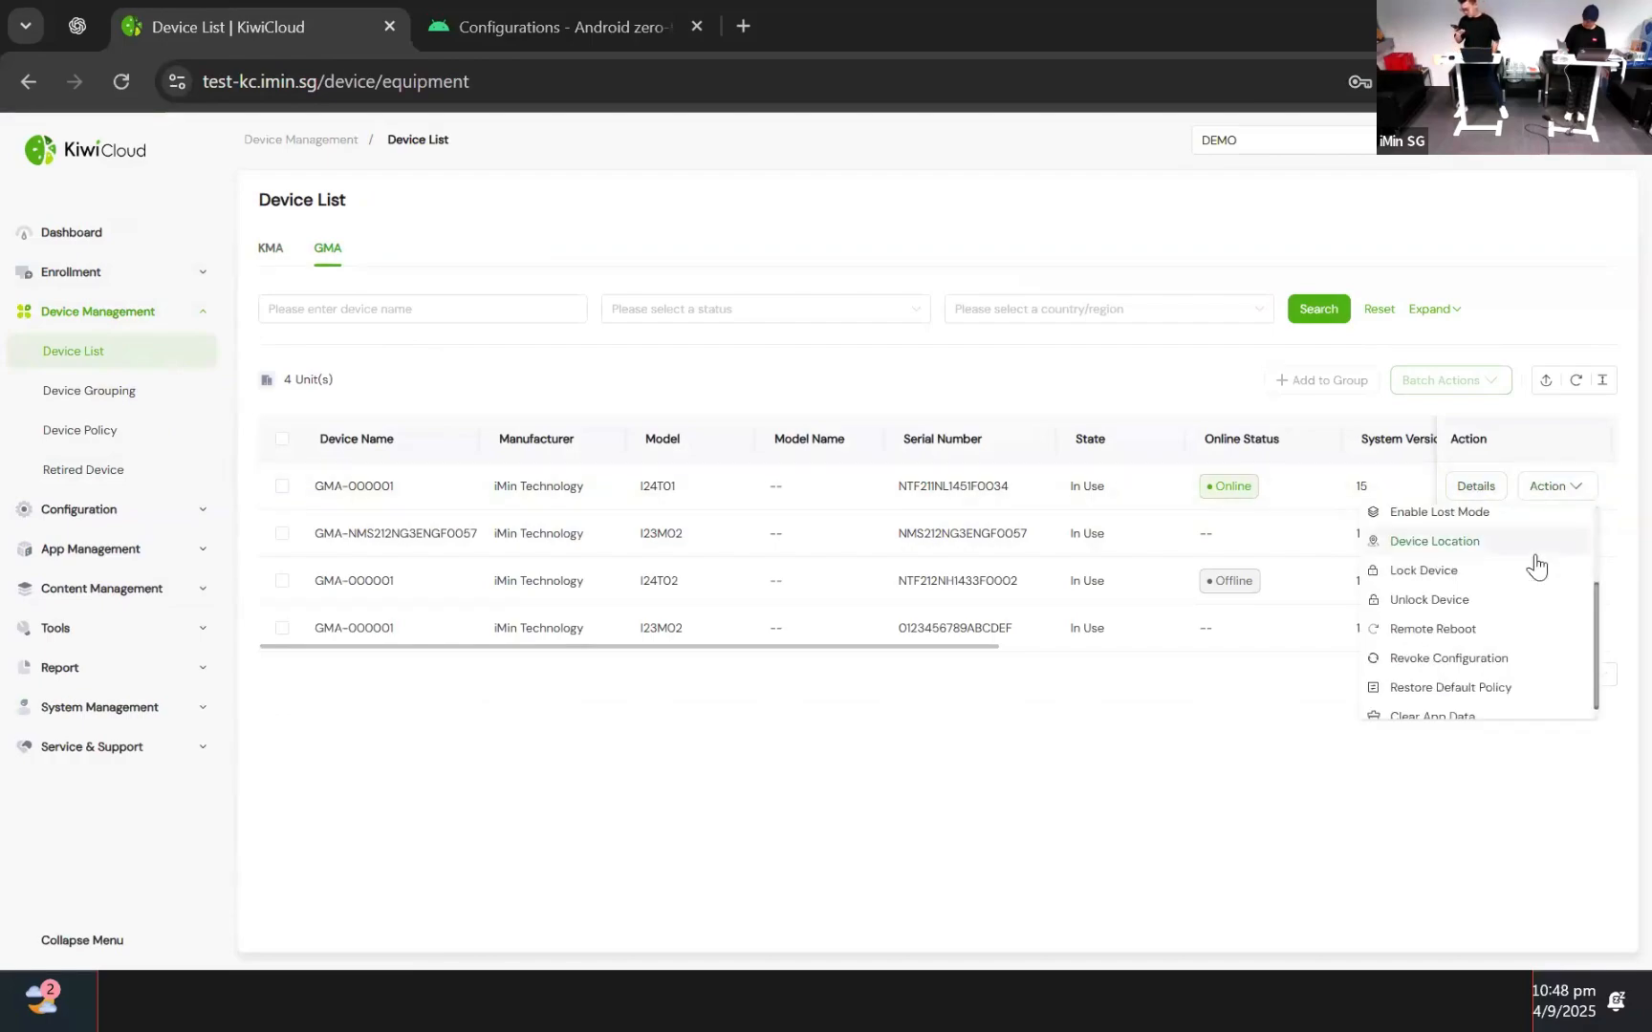
{"action": "left_click", "coordinate": [1451, 660]}
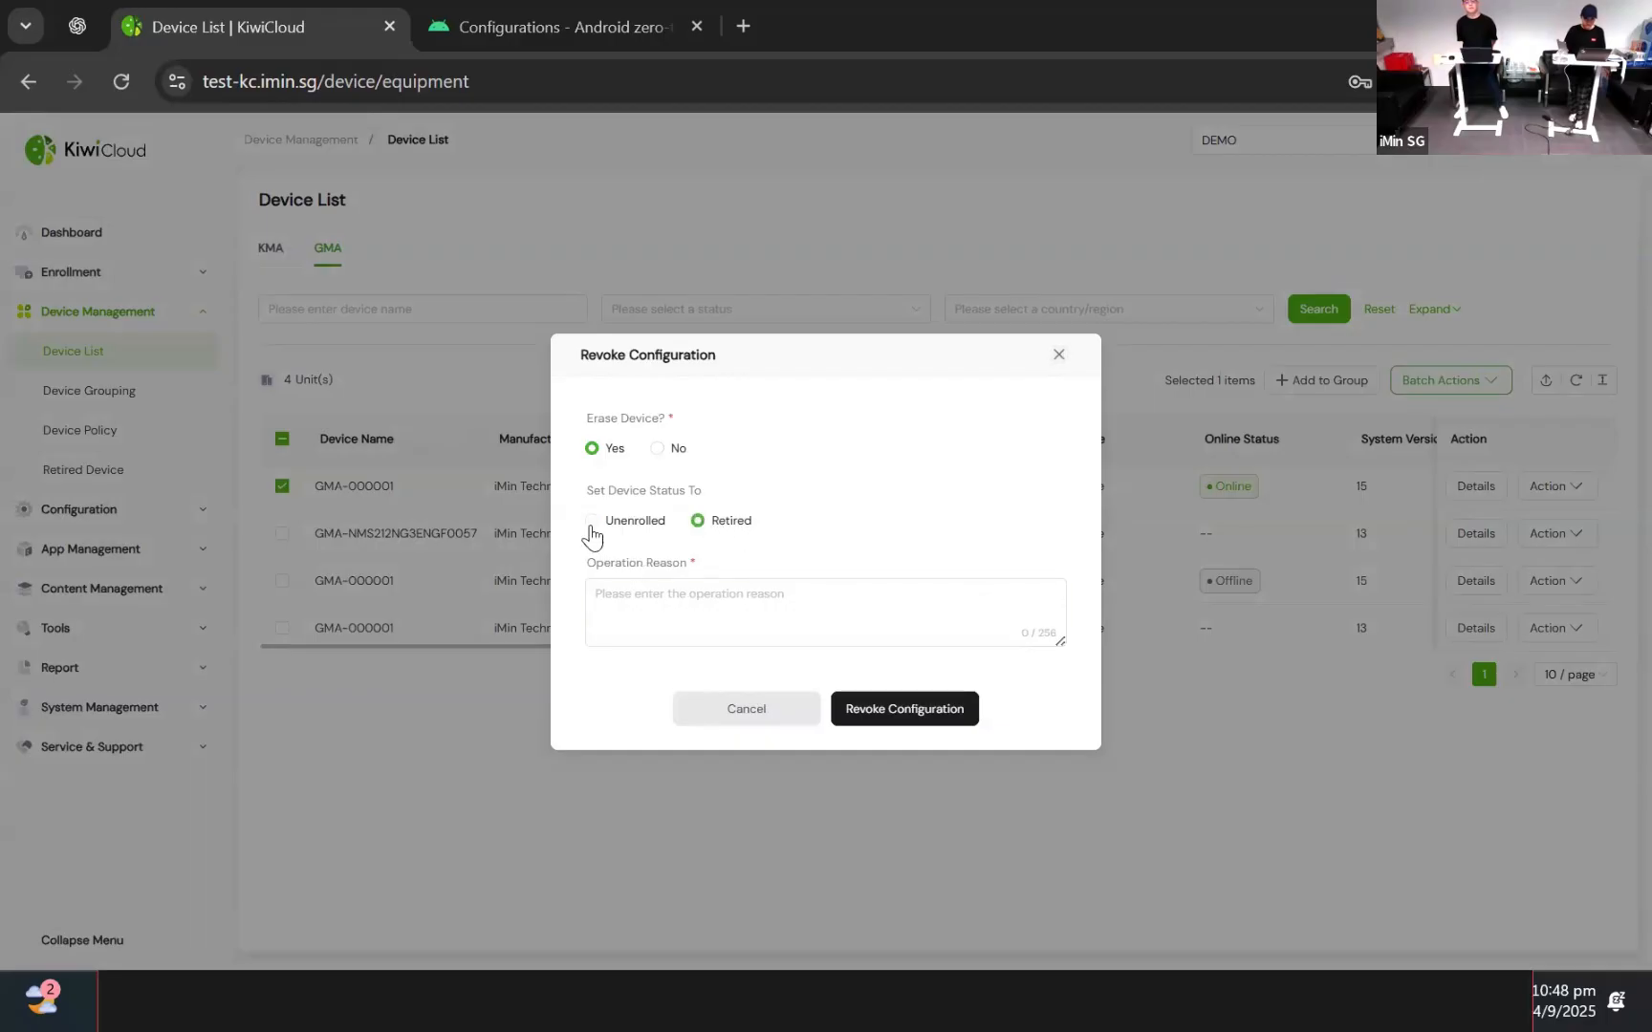
{"action": "left_click", "coordinate": [661, 528]}
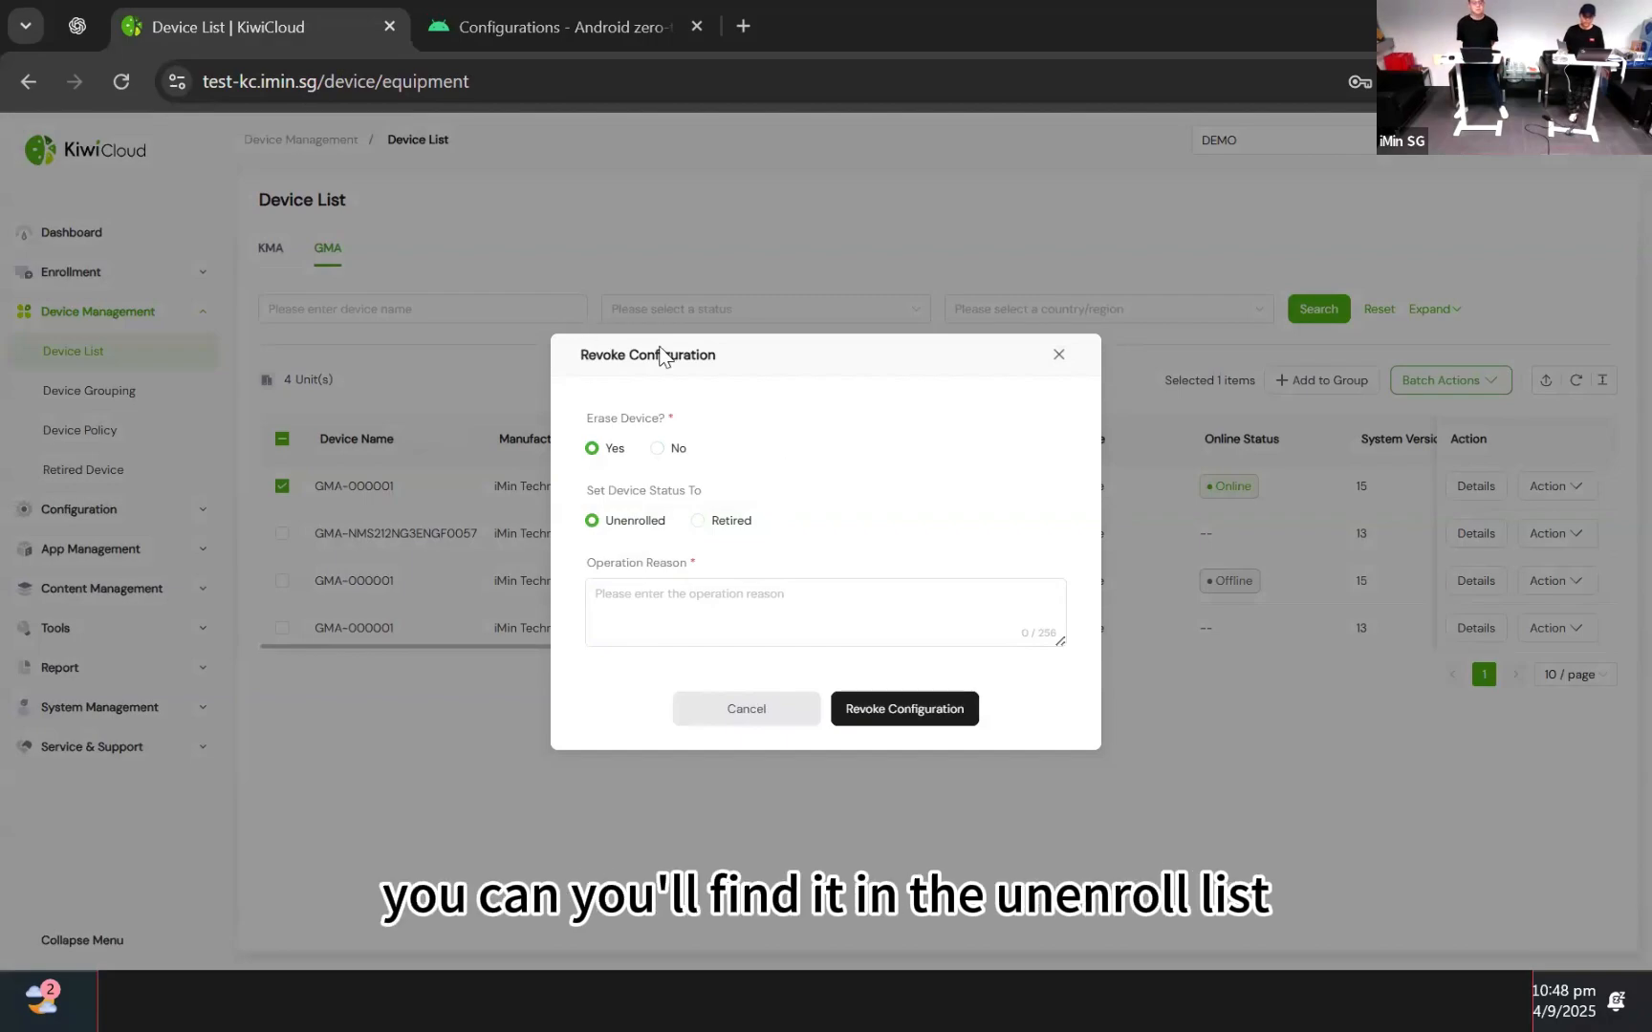
{"action": "left_click", "coordinate": [723, 530]}
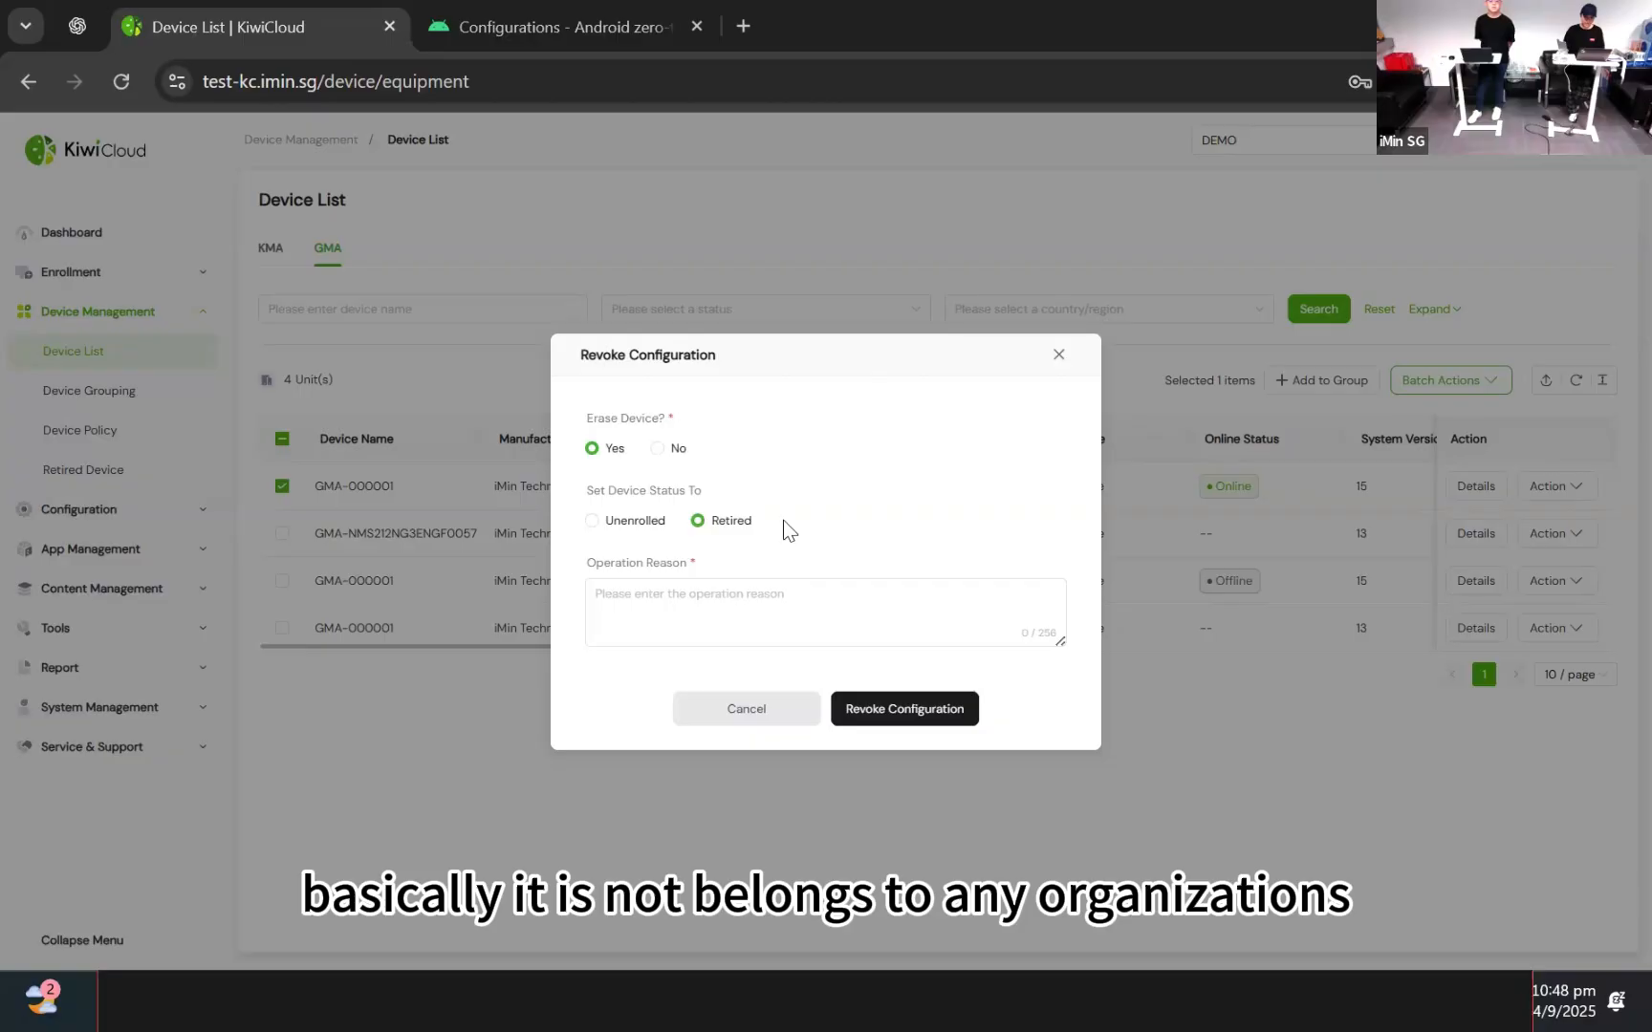
{"action": "left_click", "coordinate": [770, 711]}
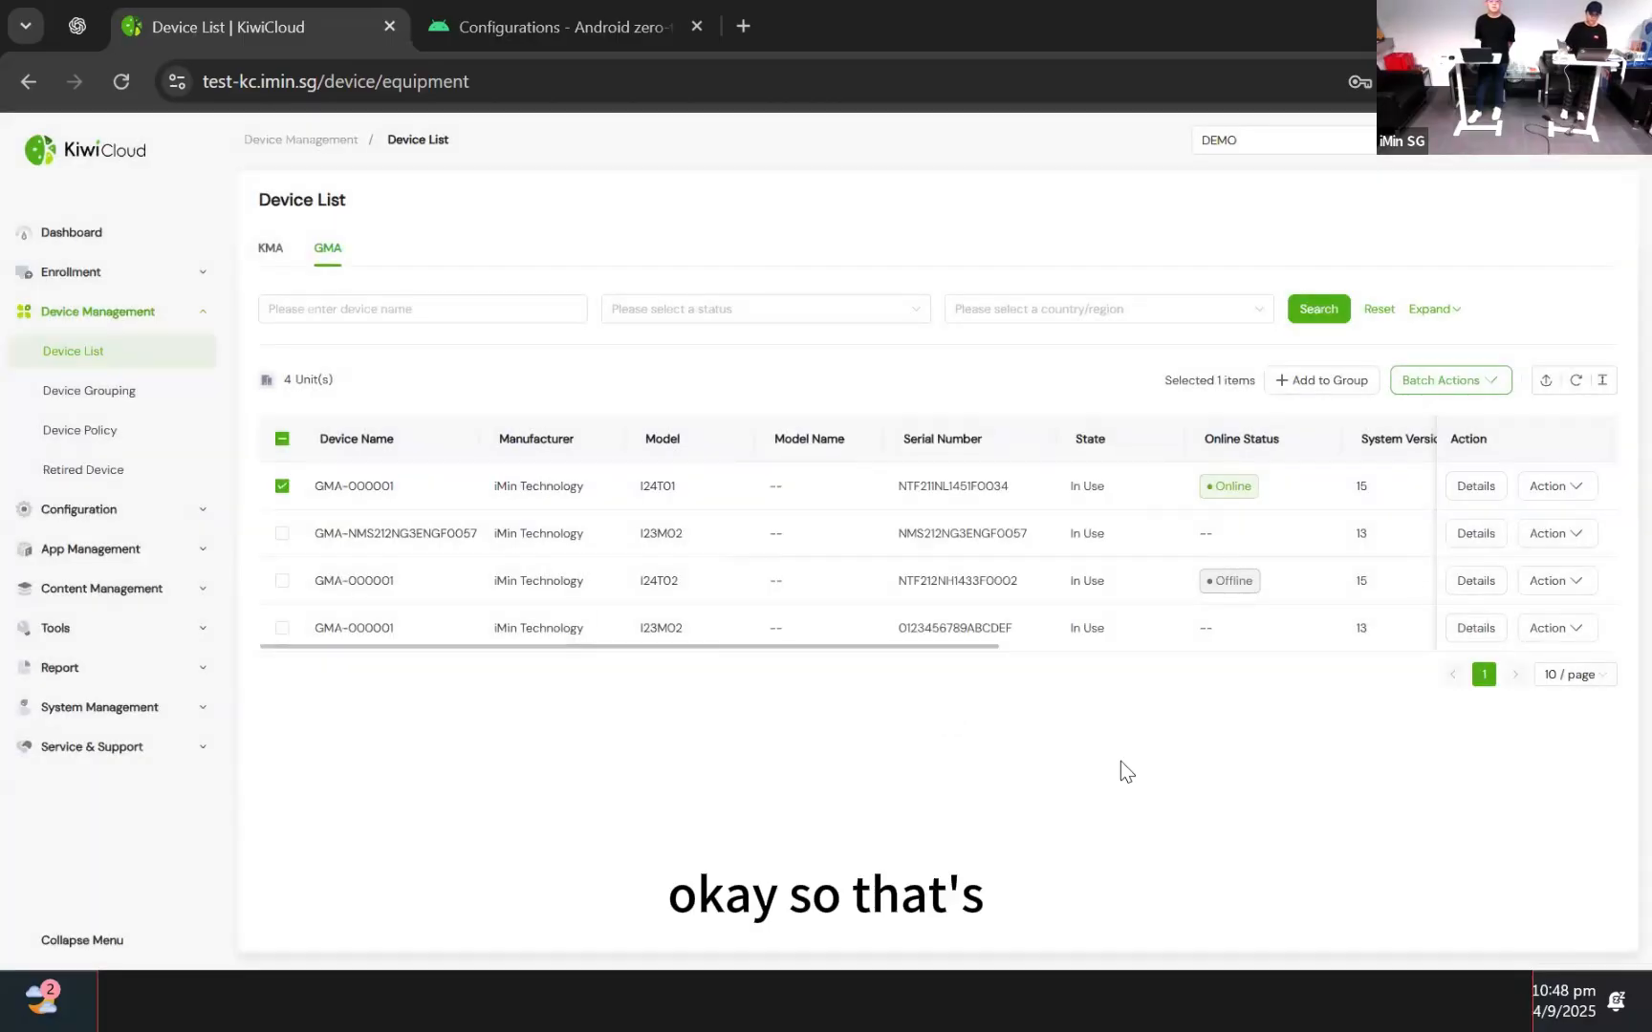
Choose Enable Lost Mode from the first GMA device's Action menu
{"action": "left_click", "coordinate": [1577, 490]}
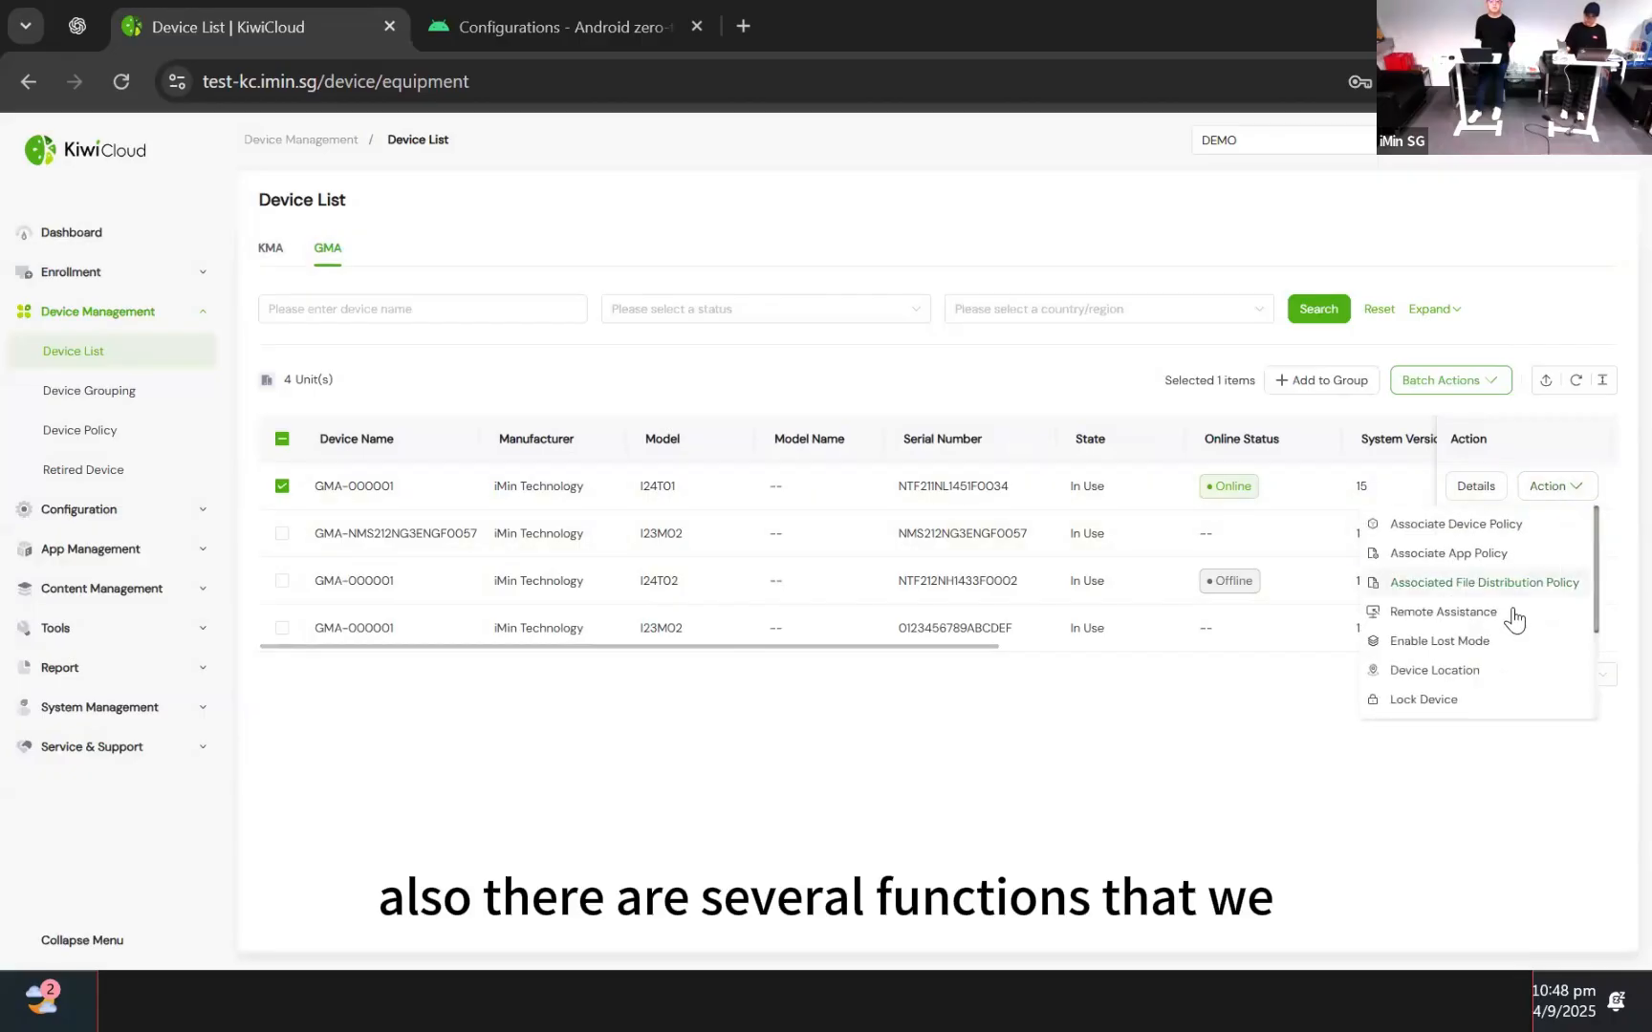
{"action": "scroll", "coordinate": [1493, 634], "scroll_direction": "down", "scroll_amount": 2}
{"action": "scroll", "coordinate": [1463, 655], "scroll_direction": "up", "scroll_amount": 2}
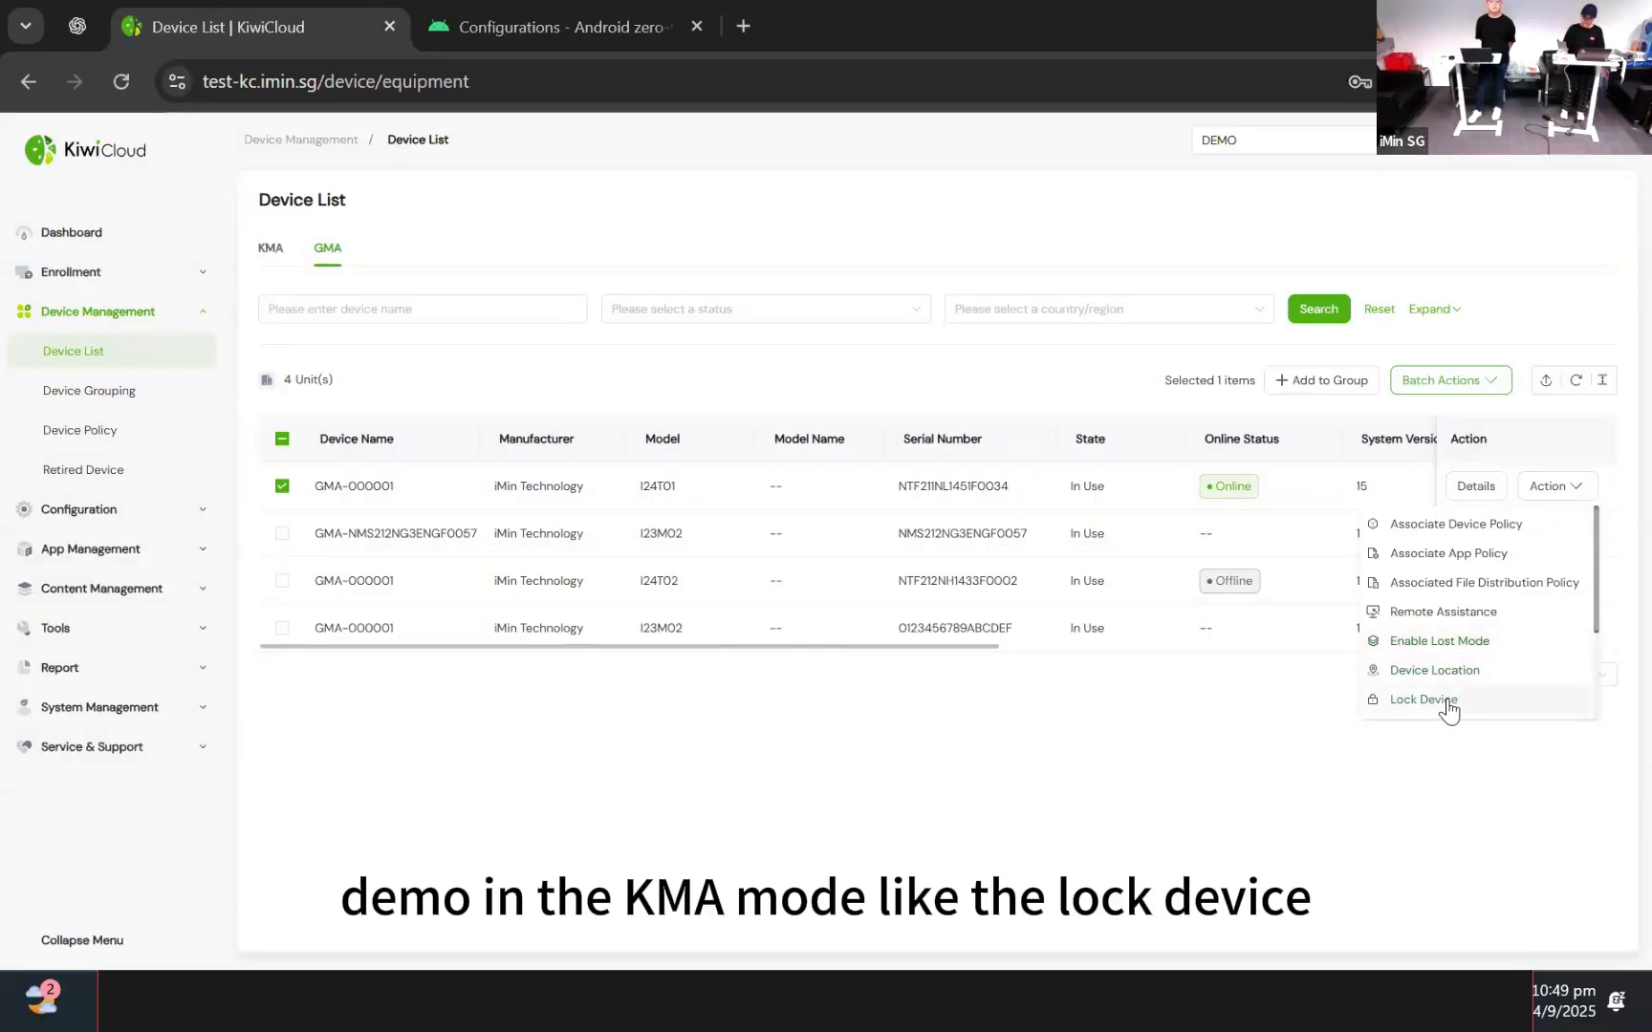
{"action": "left_click", "coordinate": [1450, 646]}
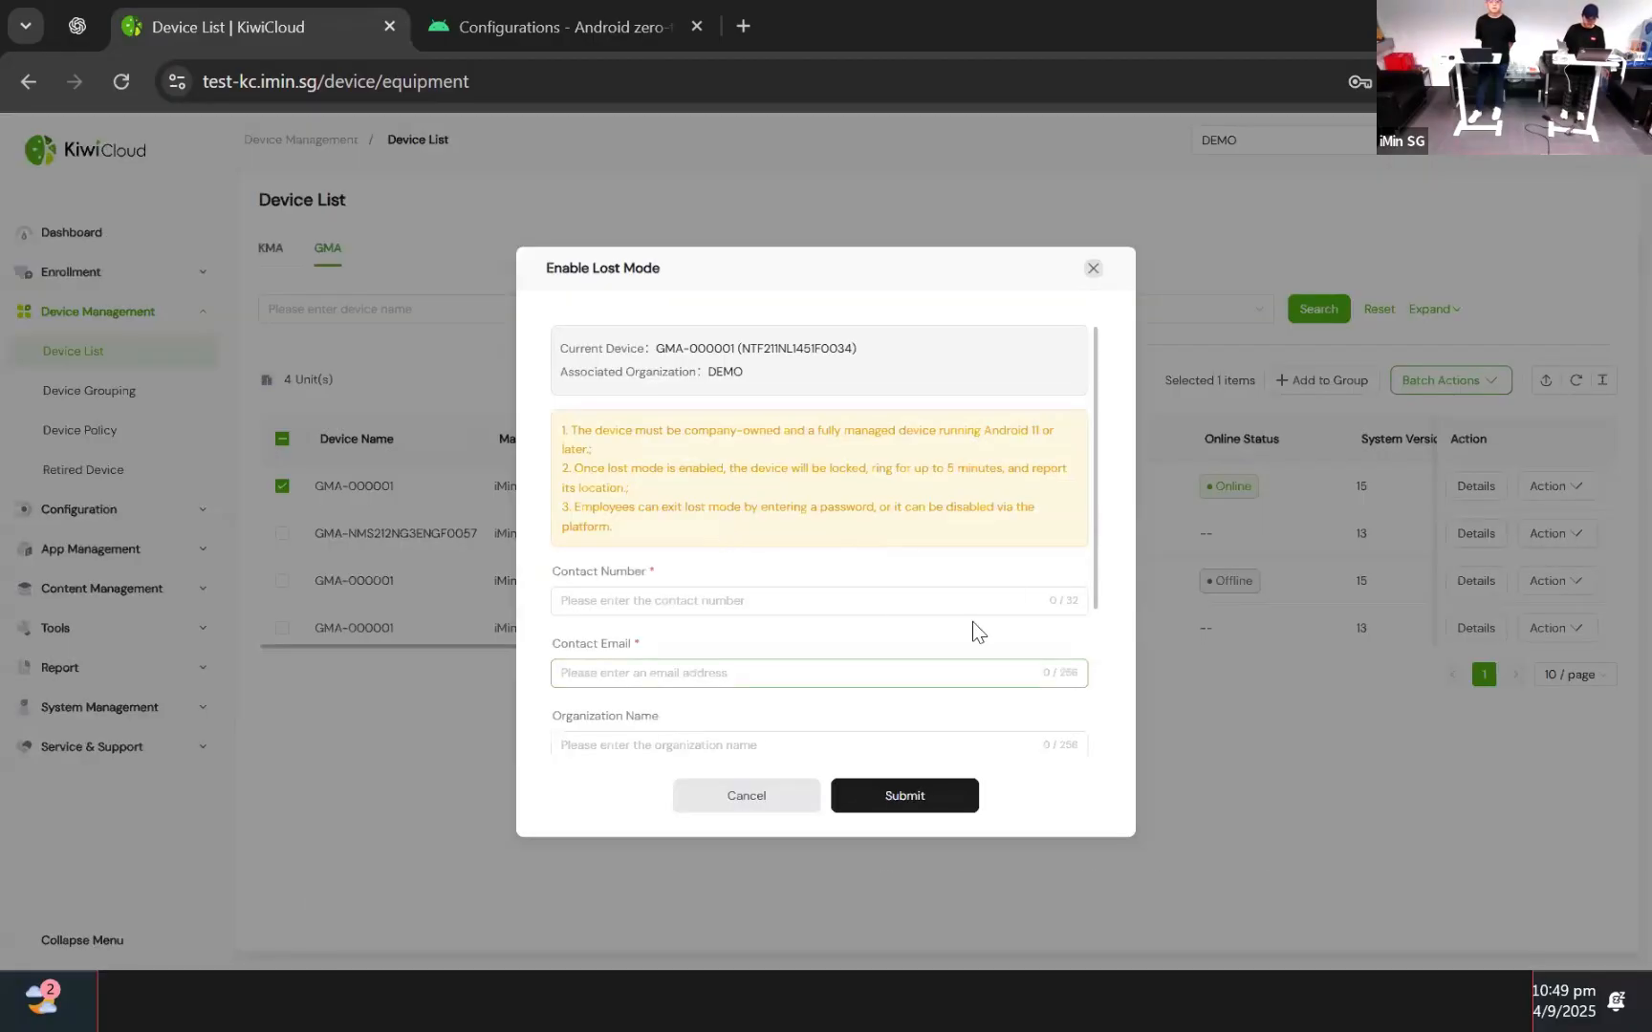
Enter the contact phone number and contact e-mail in the lost-mode form
{"action": "left_click", "coordinate": [769, 599]}
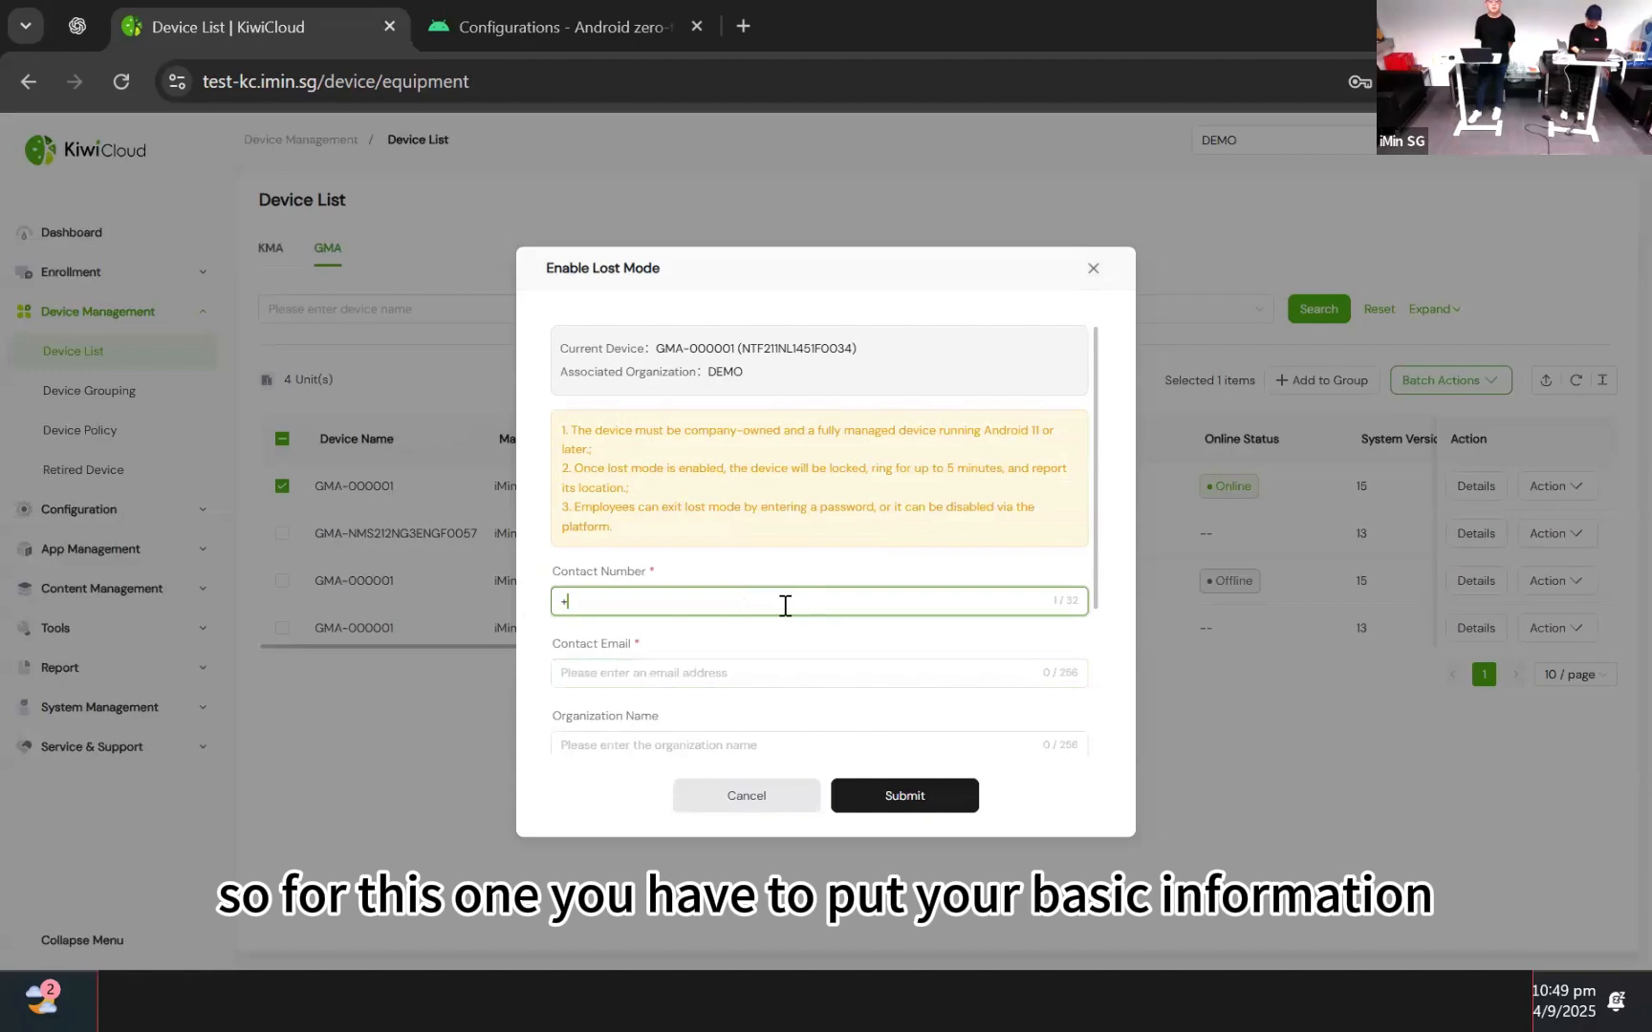
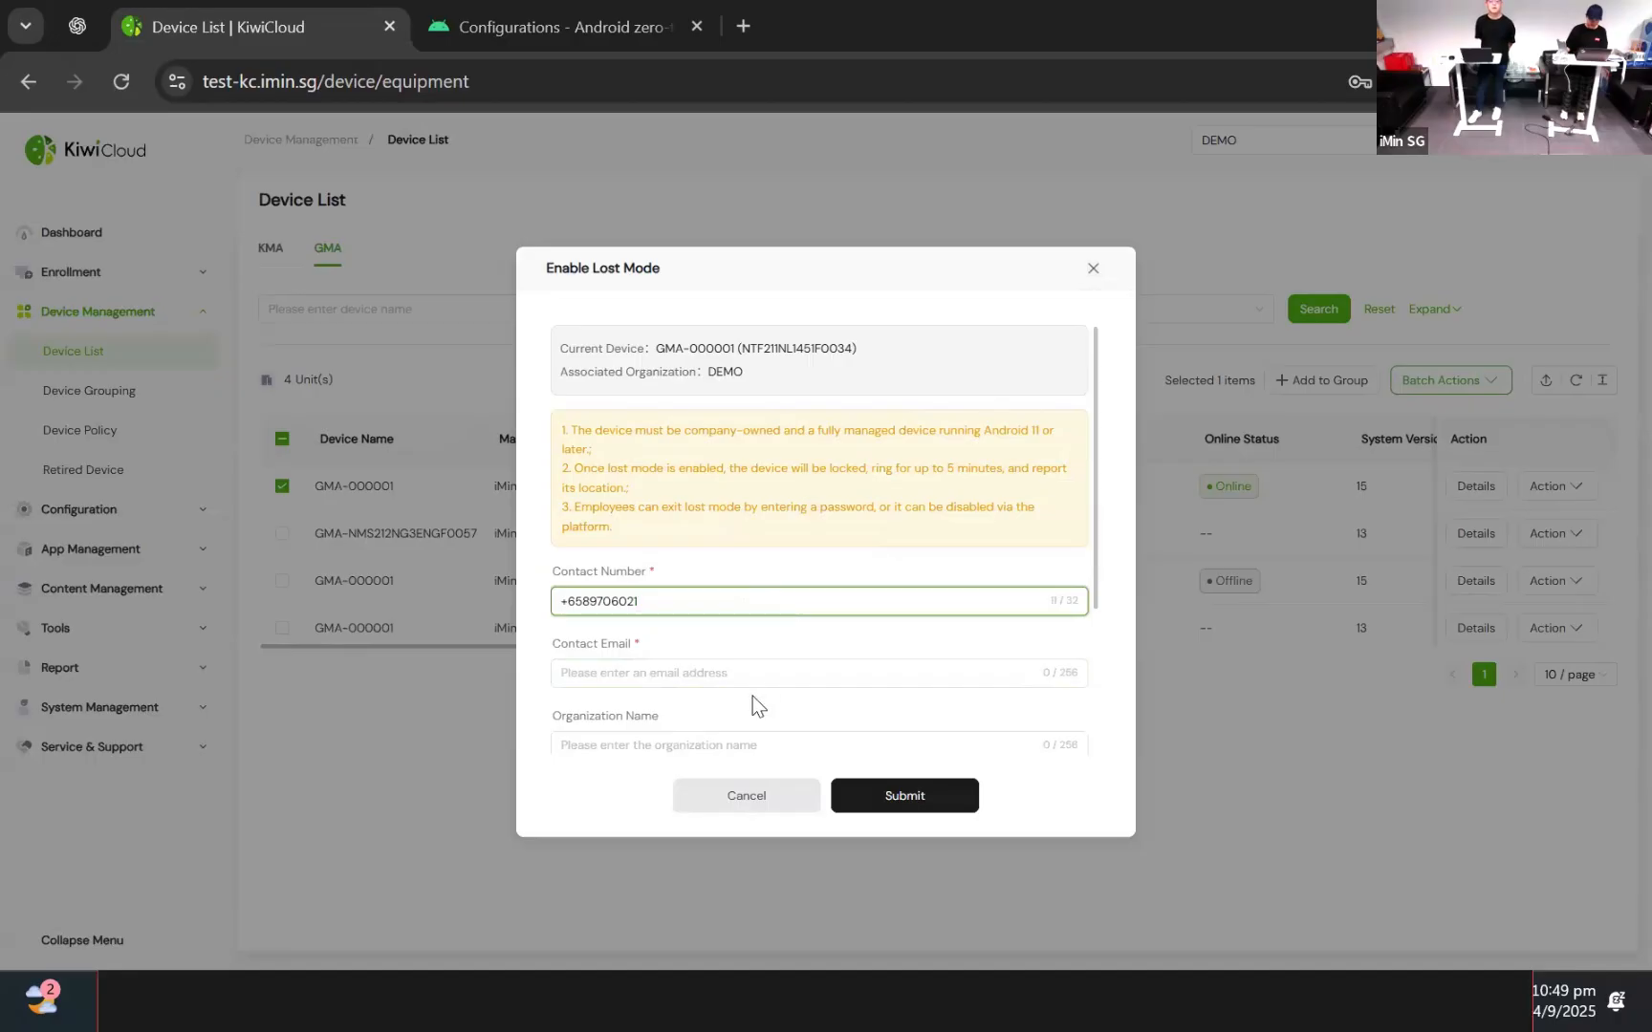
{"action": "left_click", "coordinate": [777, 673]}
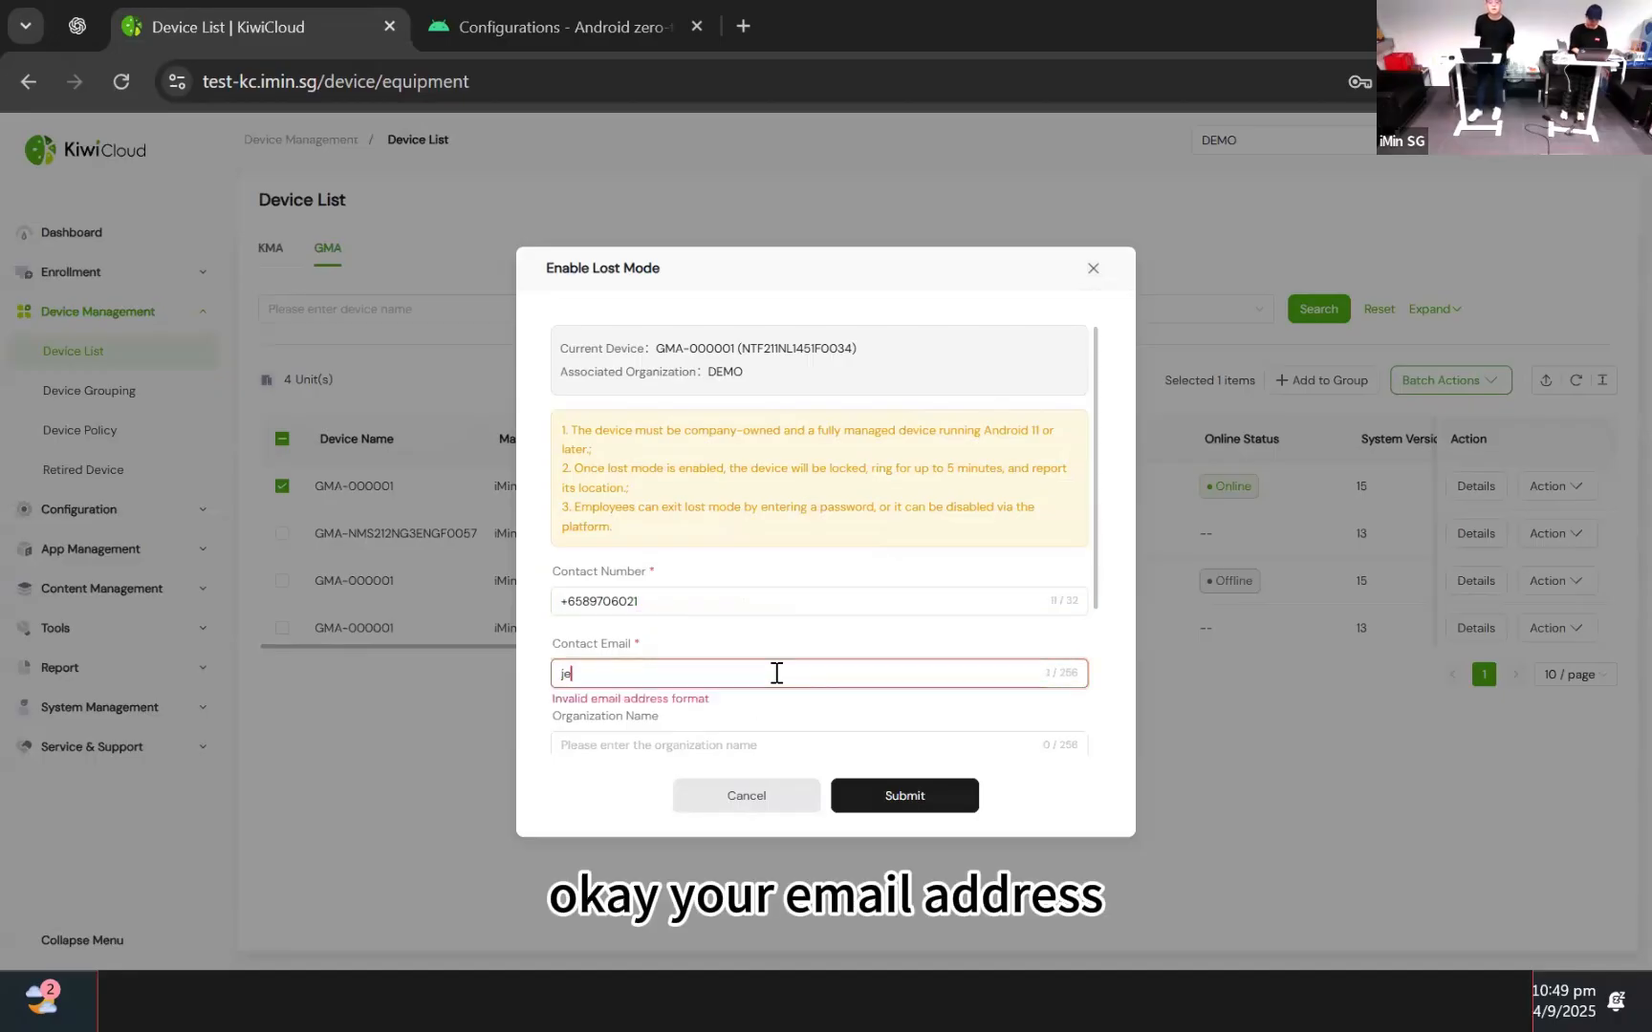
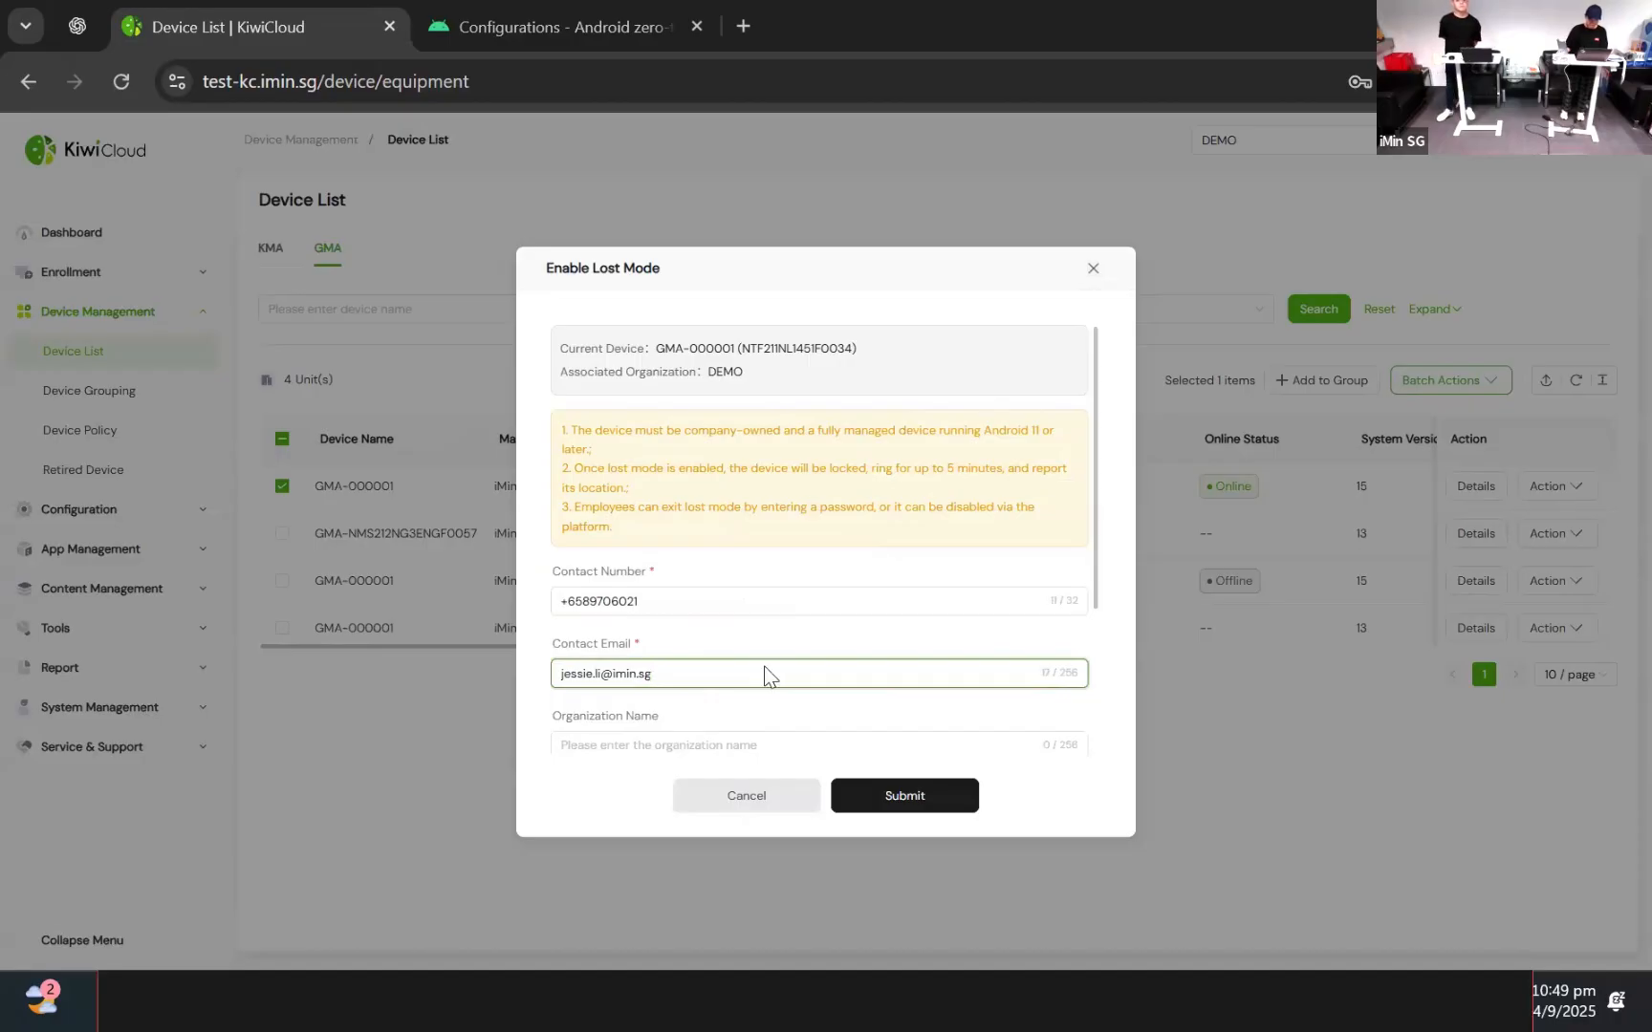
Write the lost message 'Please contact me', give reason 'test', and submit lost mode
{"action": "scroll", "coordinate": [767, 675], "scroll_direction": "down", "scroll_amount": 3}
{"action": "left_click", "coordinate": [760, 594]}
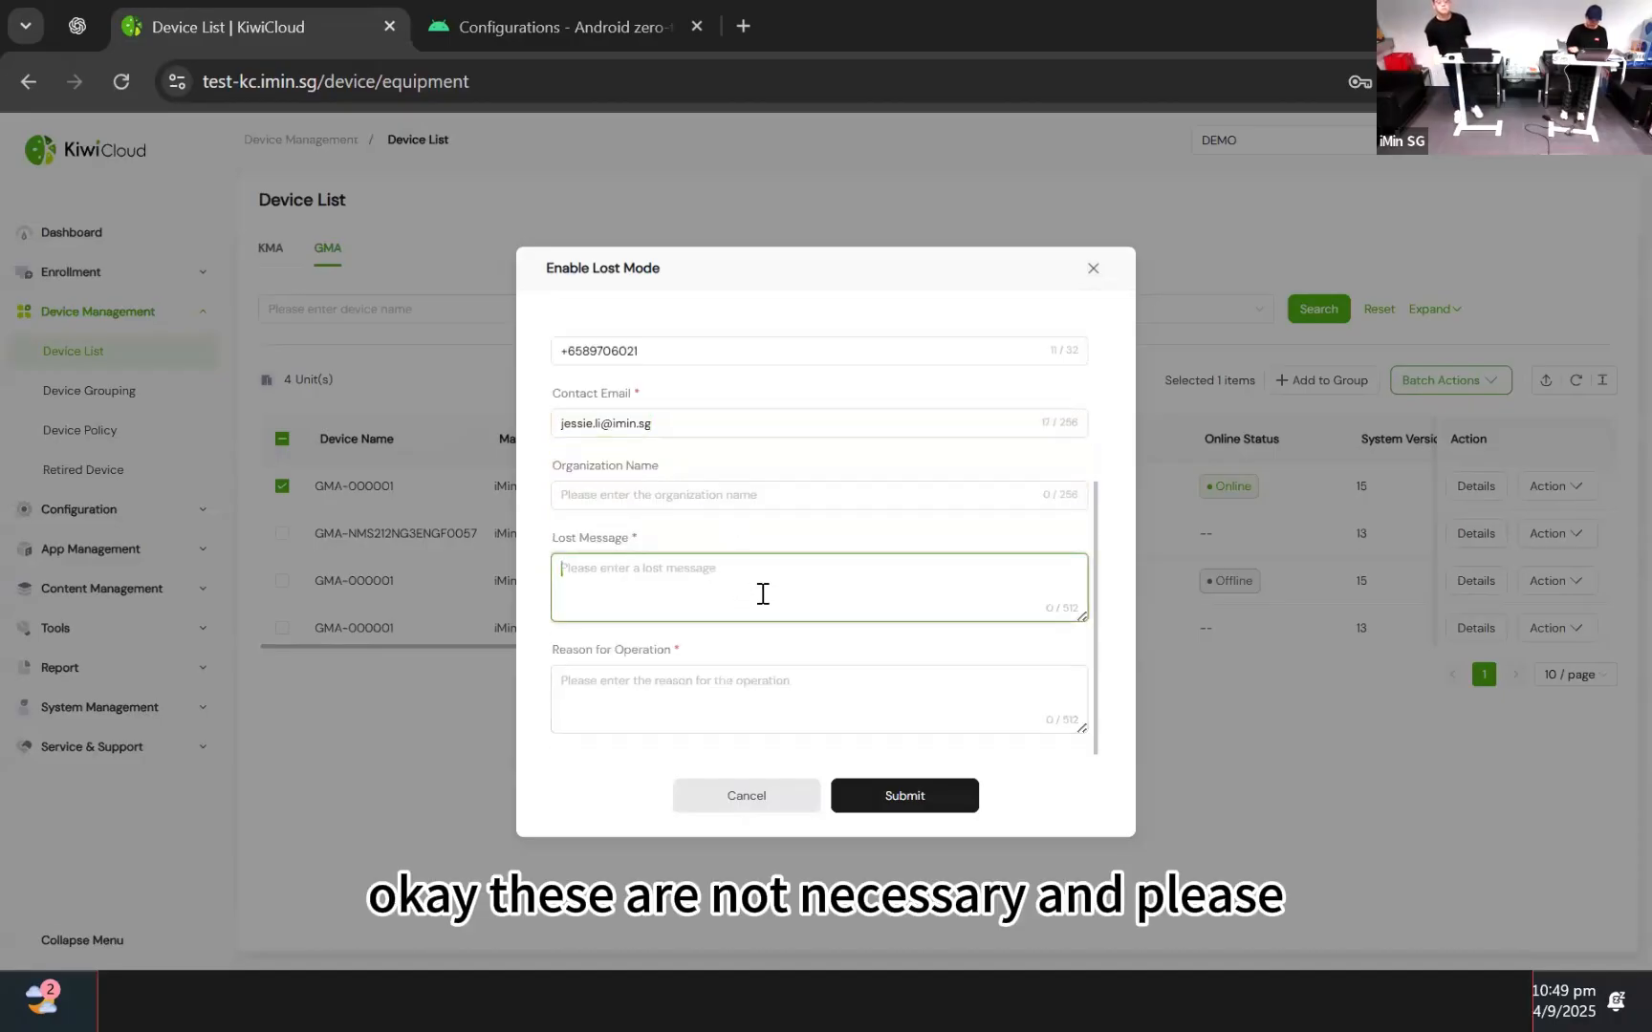
{"action": "type", "text": "Plea"}
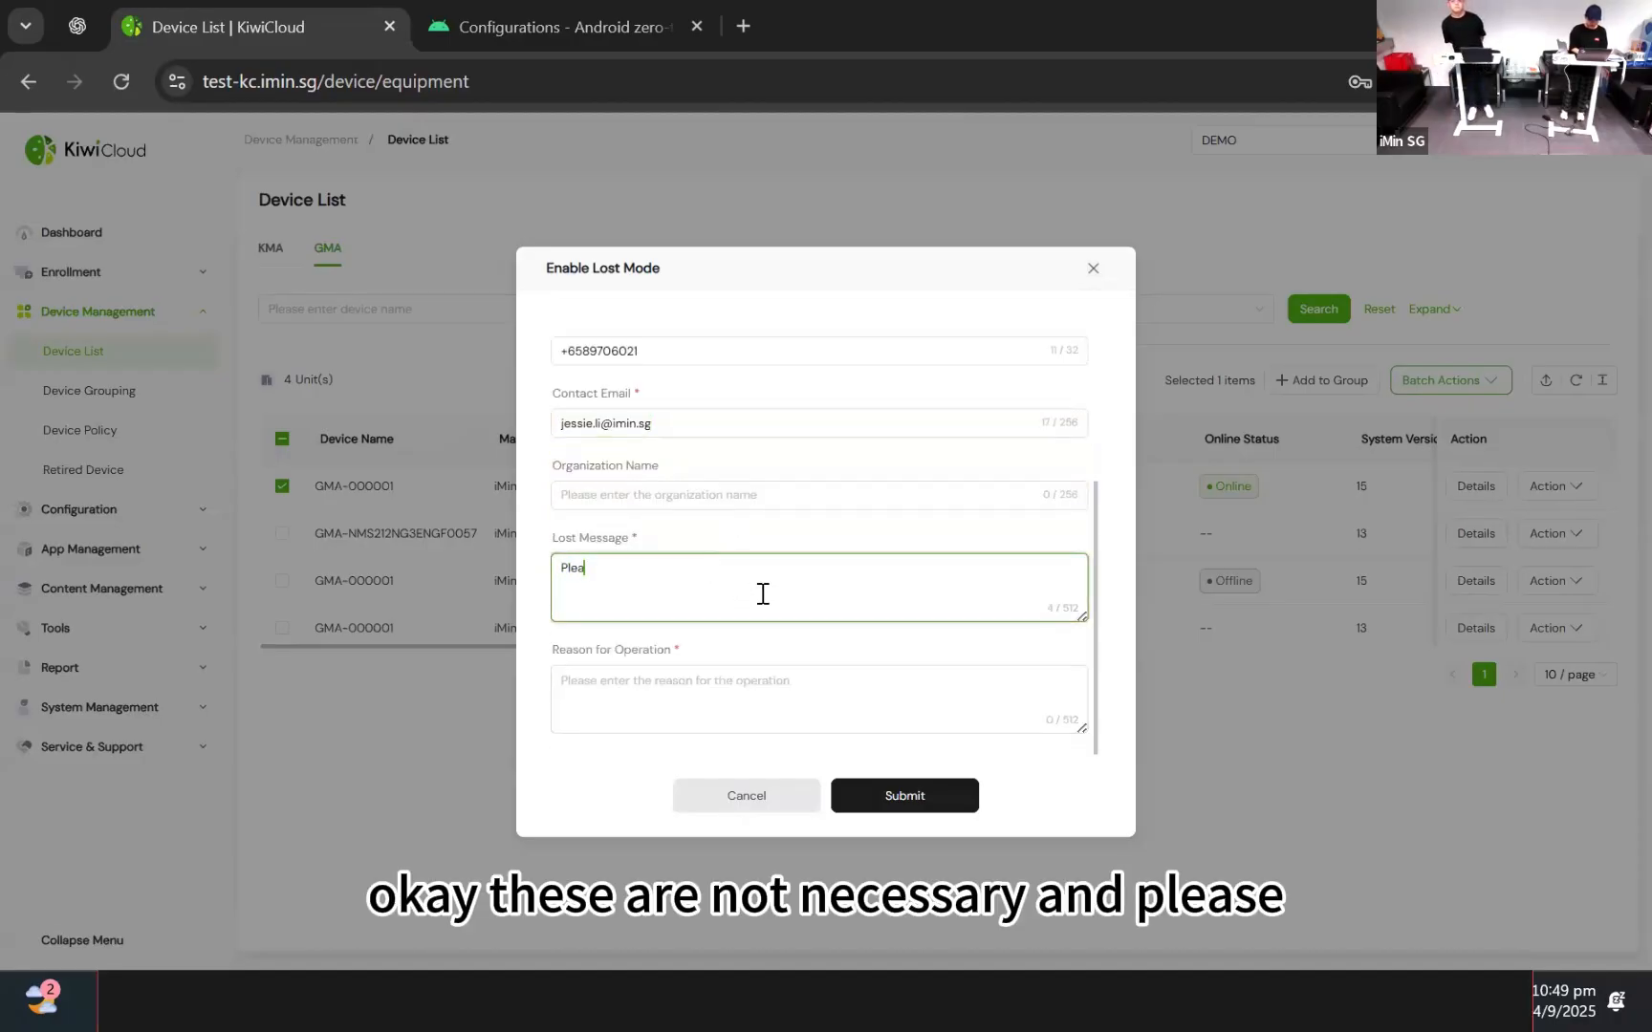
{"action": "type", "text": "se guv"}
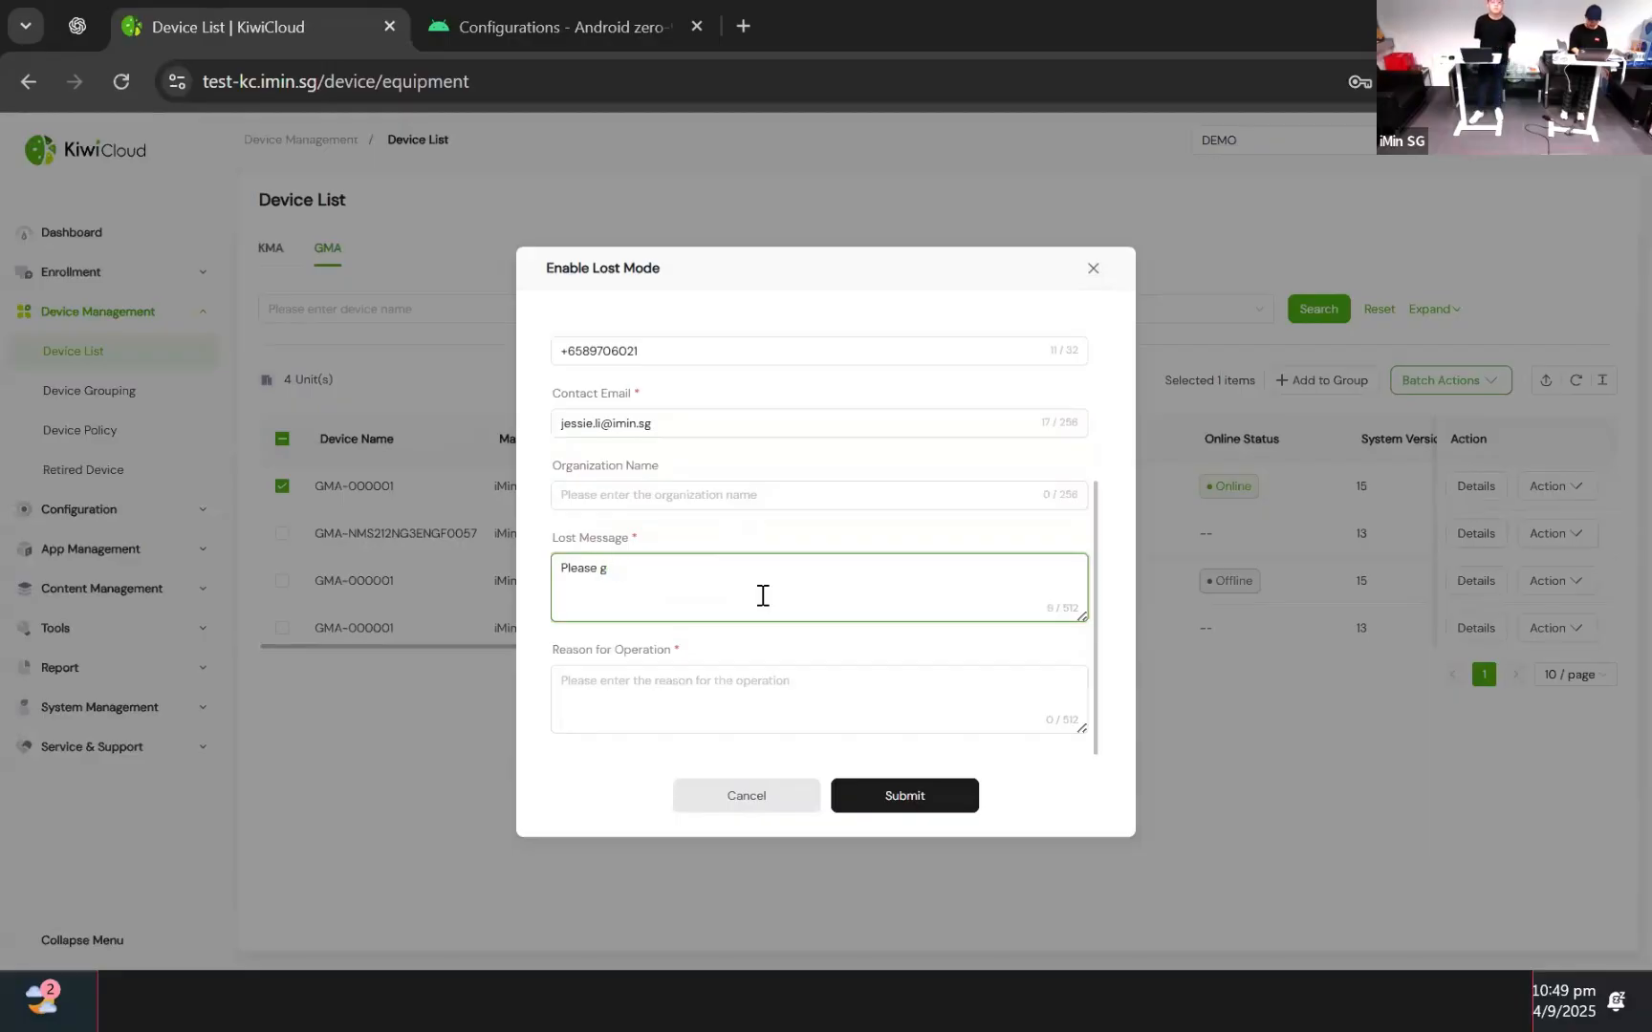
{"action": "key", "text": "BackSpace"}
{"action": "type", "text": "contact me"}
{"action": "left_click", "coordinate": [728, 679]}
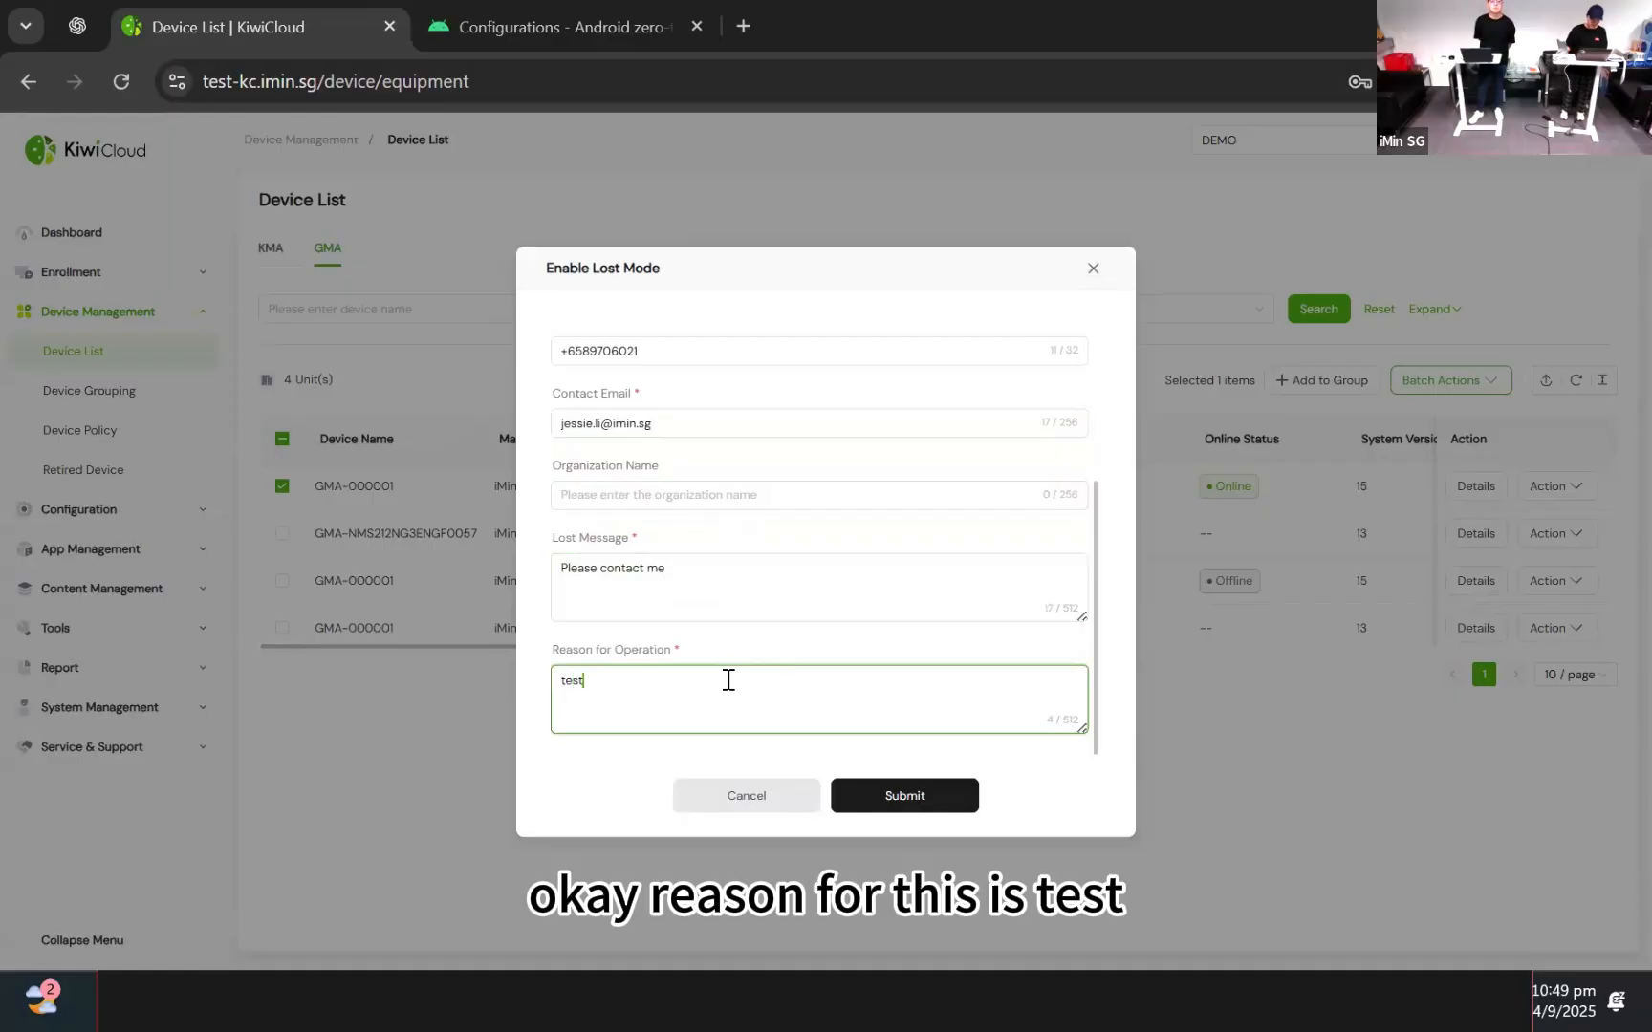
{"action": "left_click", "coordinate": [966, 786]}
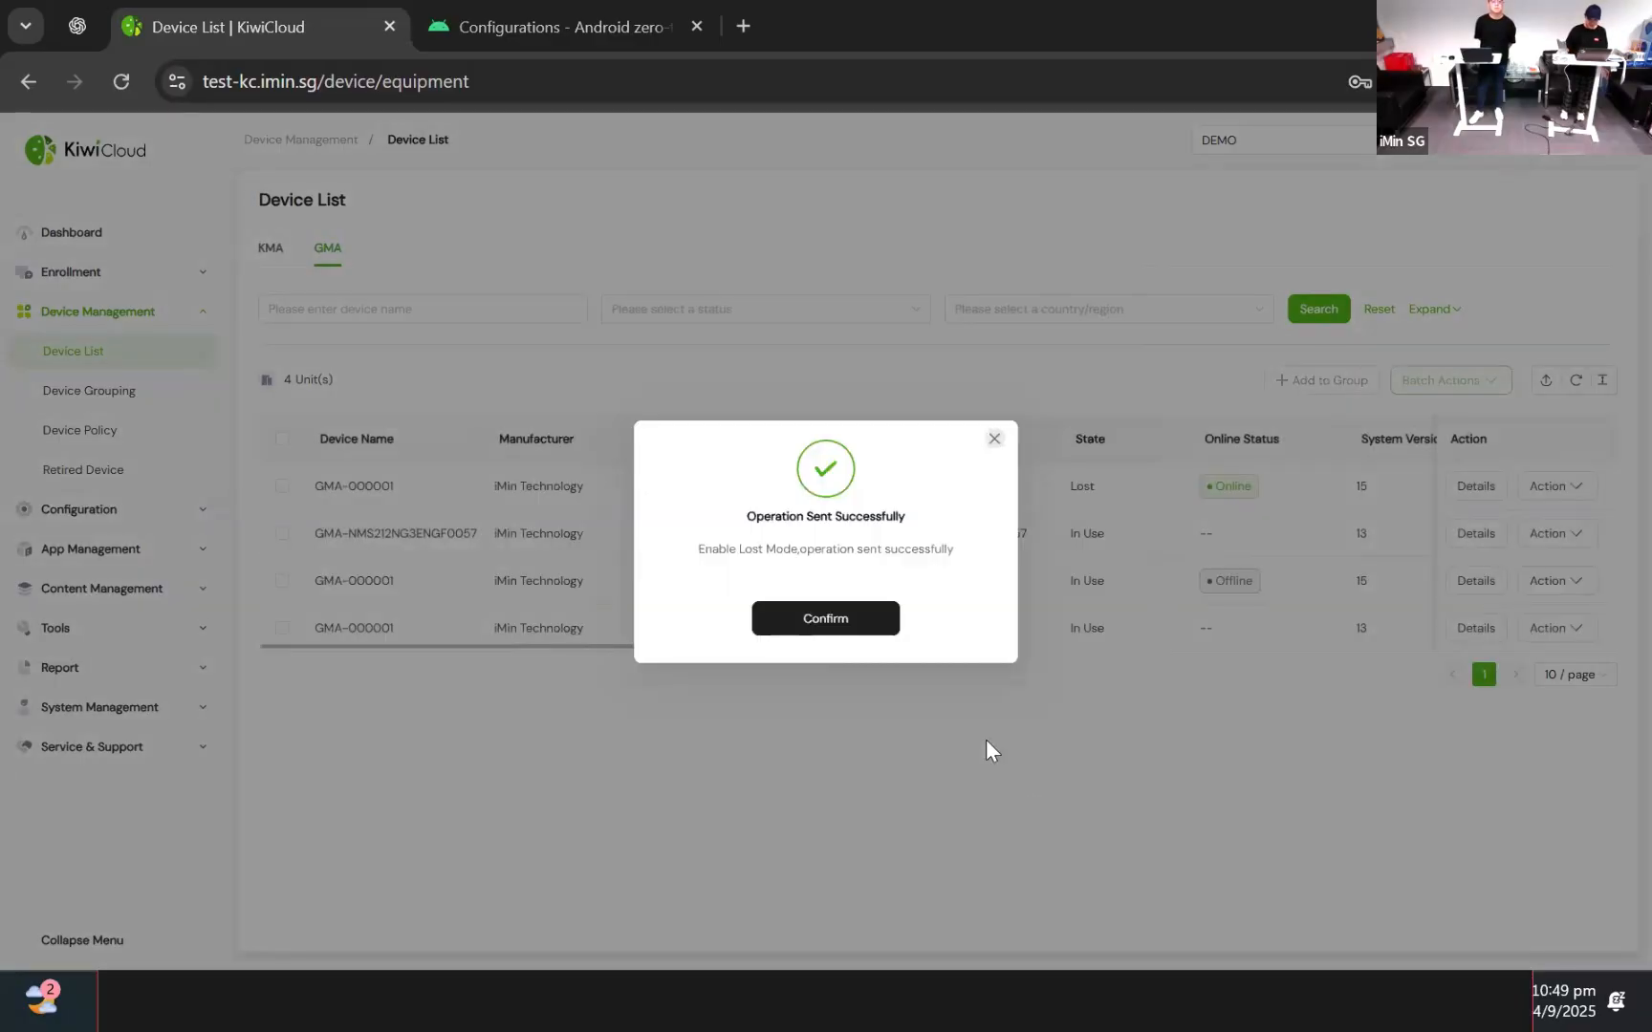
{"action": "left_click", "coordinate": [871, 635]}
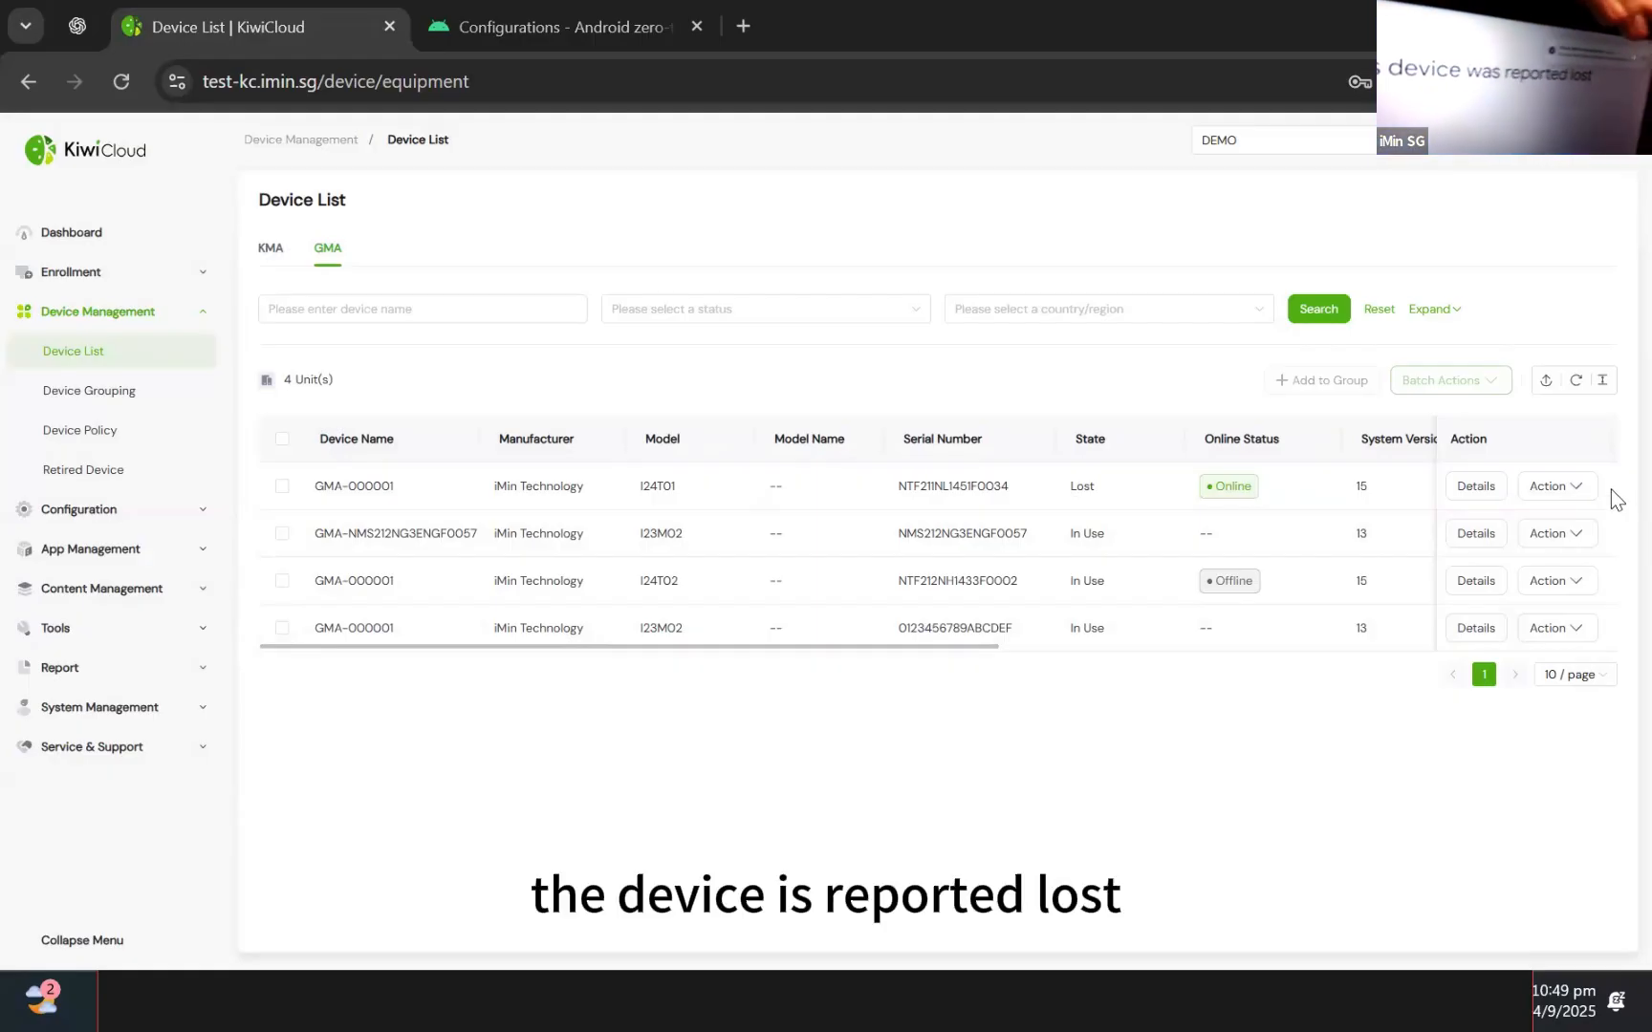
Open the Action menu for the GMA device now marked Lost
{"action": "left_click", "coordinate": [1550, 489]}
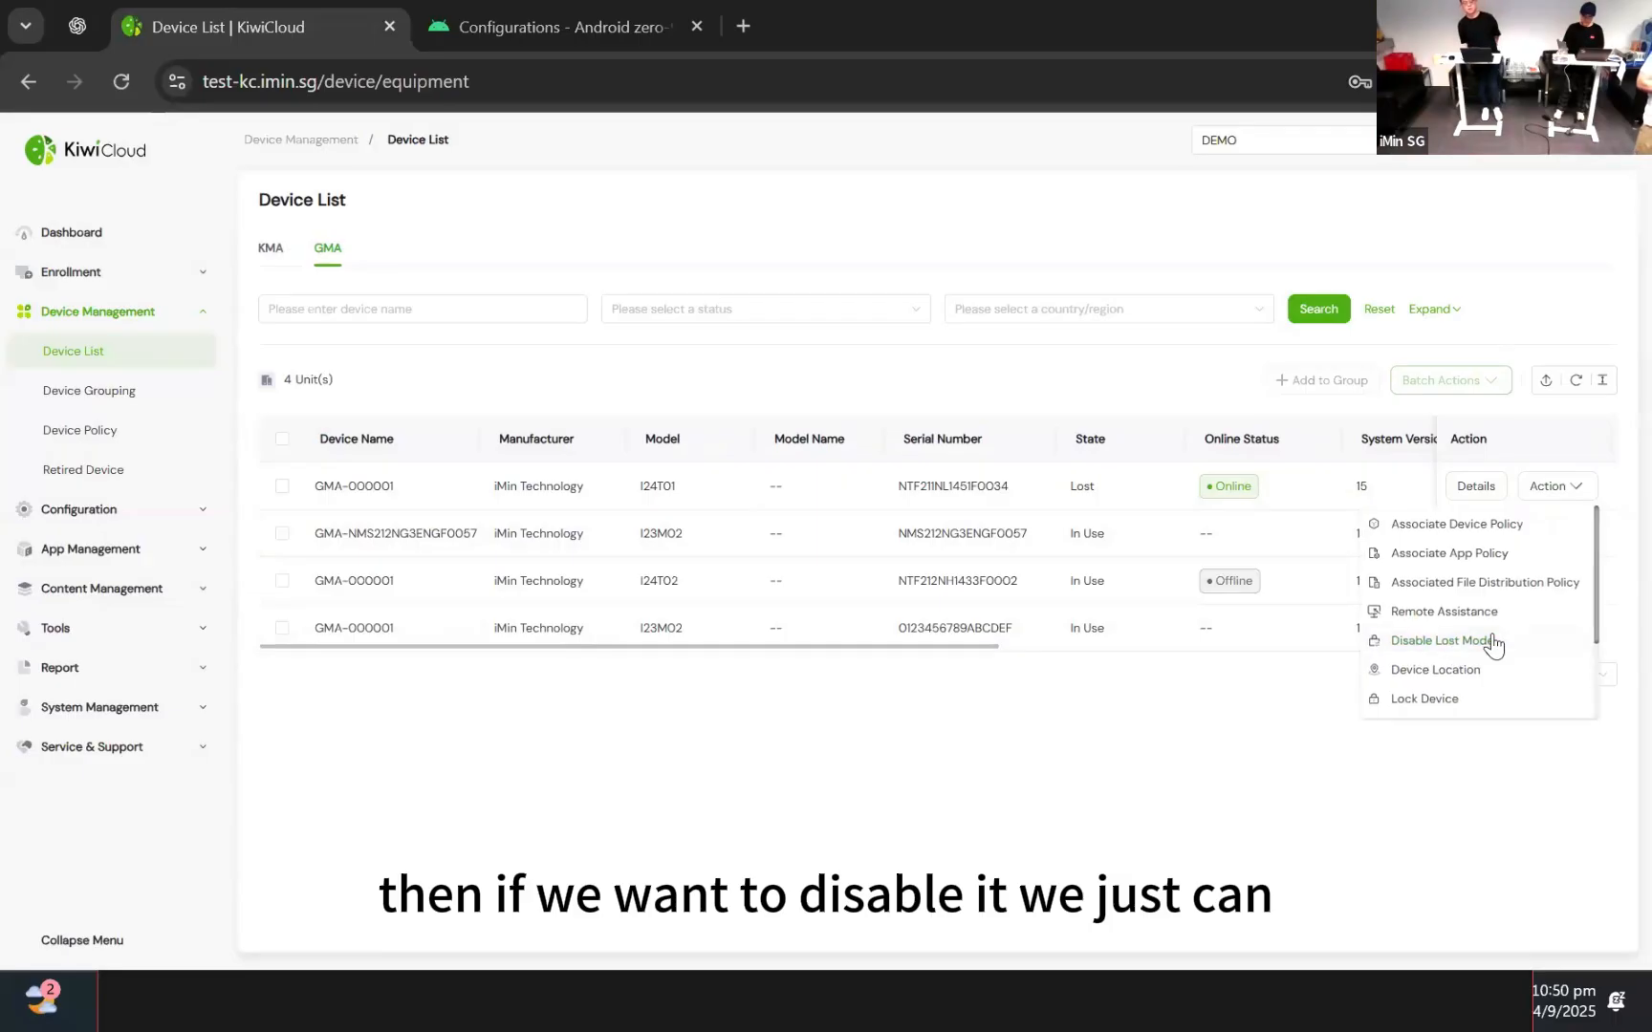
Disable lost mode on the first GMA device with reason 'test', returning it to In Use
{"action": "left_click", "coordinate": [1558, 493]}
{"action": "left_click", "coordinate": [1559, 488]}
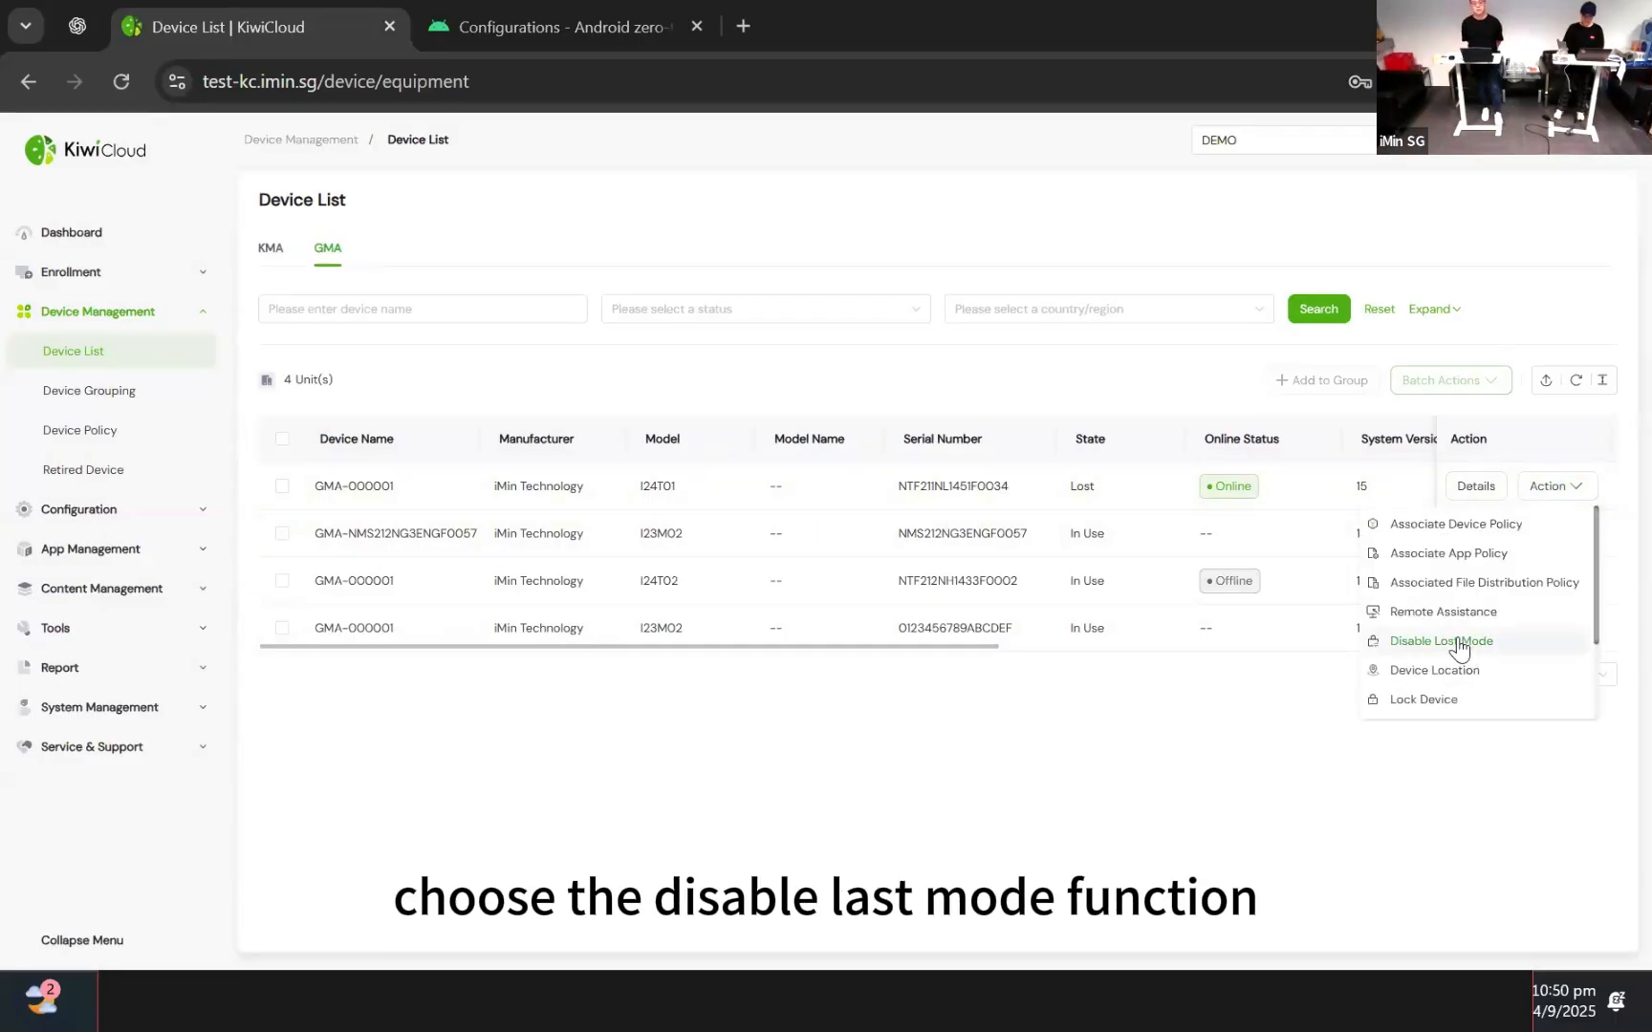
{"action": "left_click", "coordinate": [1459, 648]}
{"action": "type", "text": "t"}
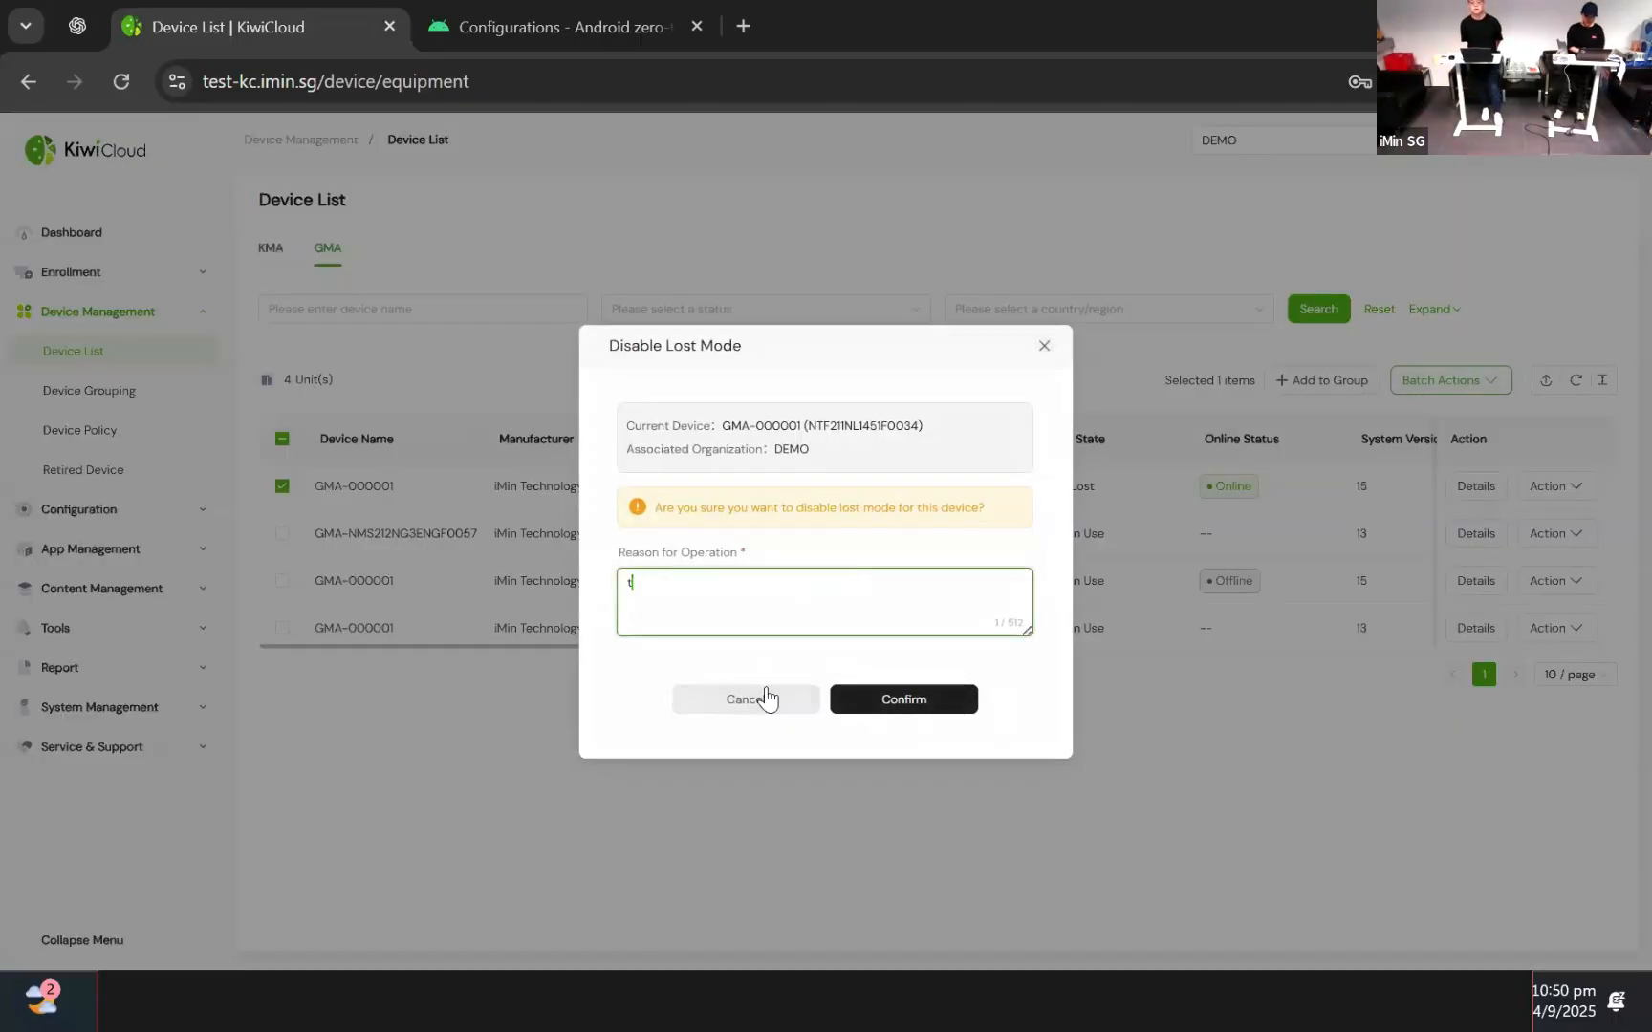
{"action": "type", "text": "est"}
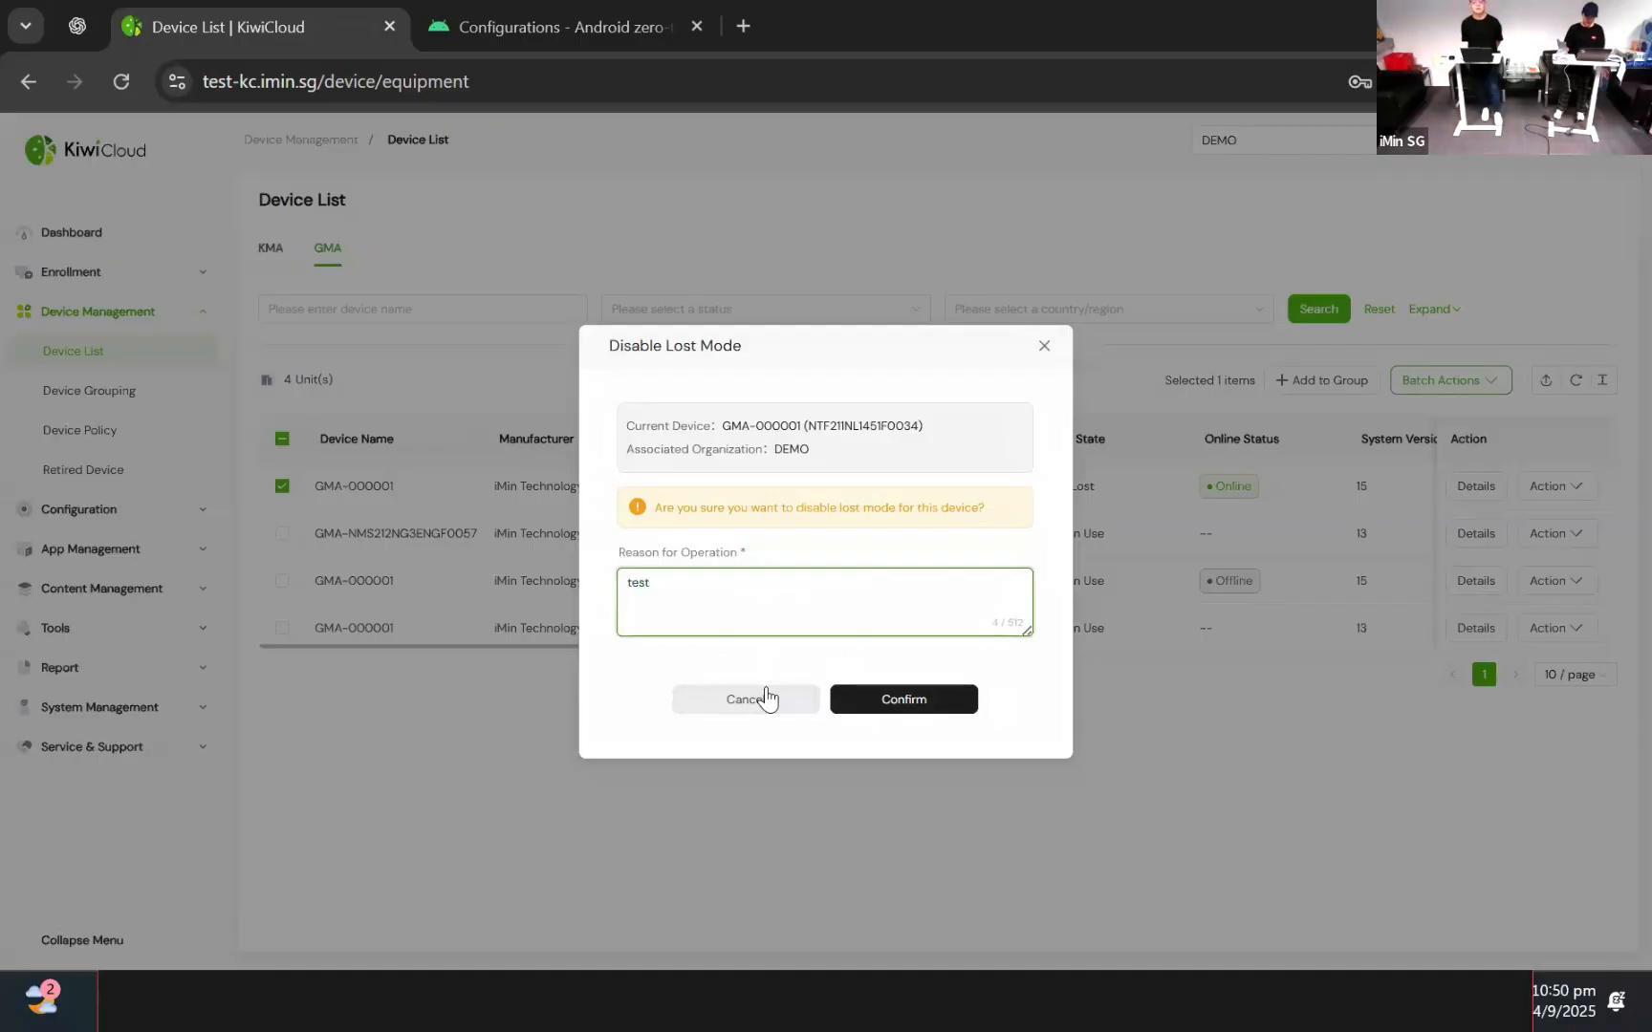
{"action": "left_click", "coordinate": [907, 715]}
{"action": "left_click", "coordinate": [853, 629]}
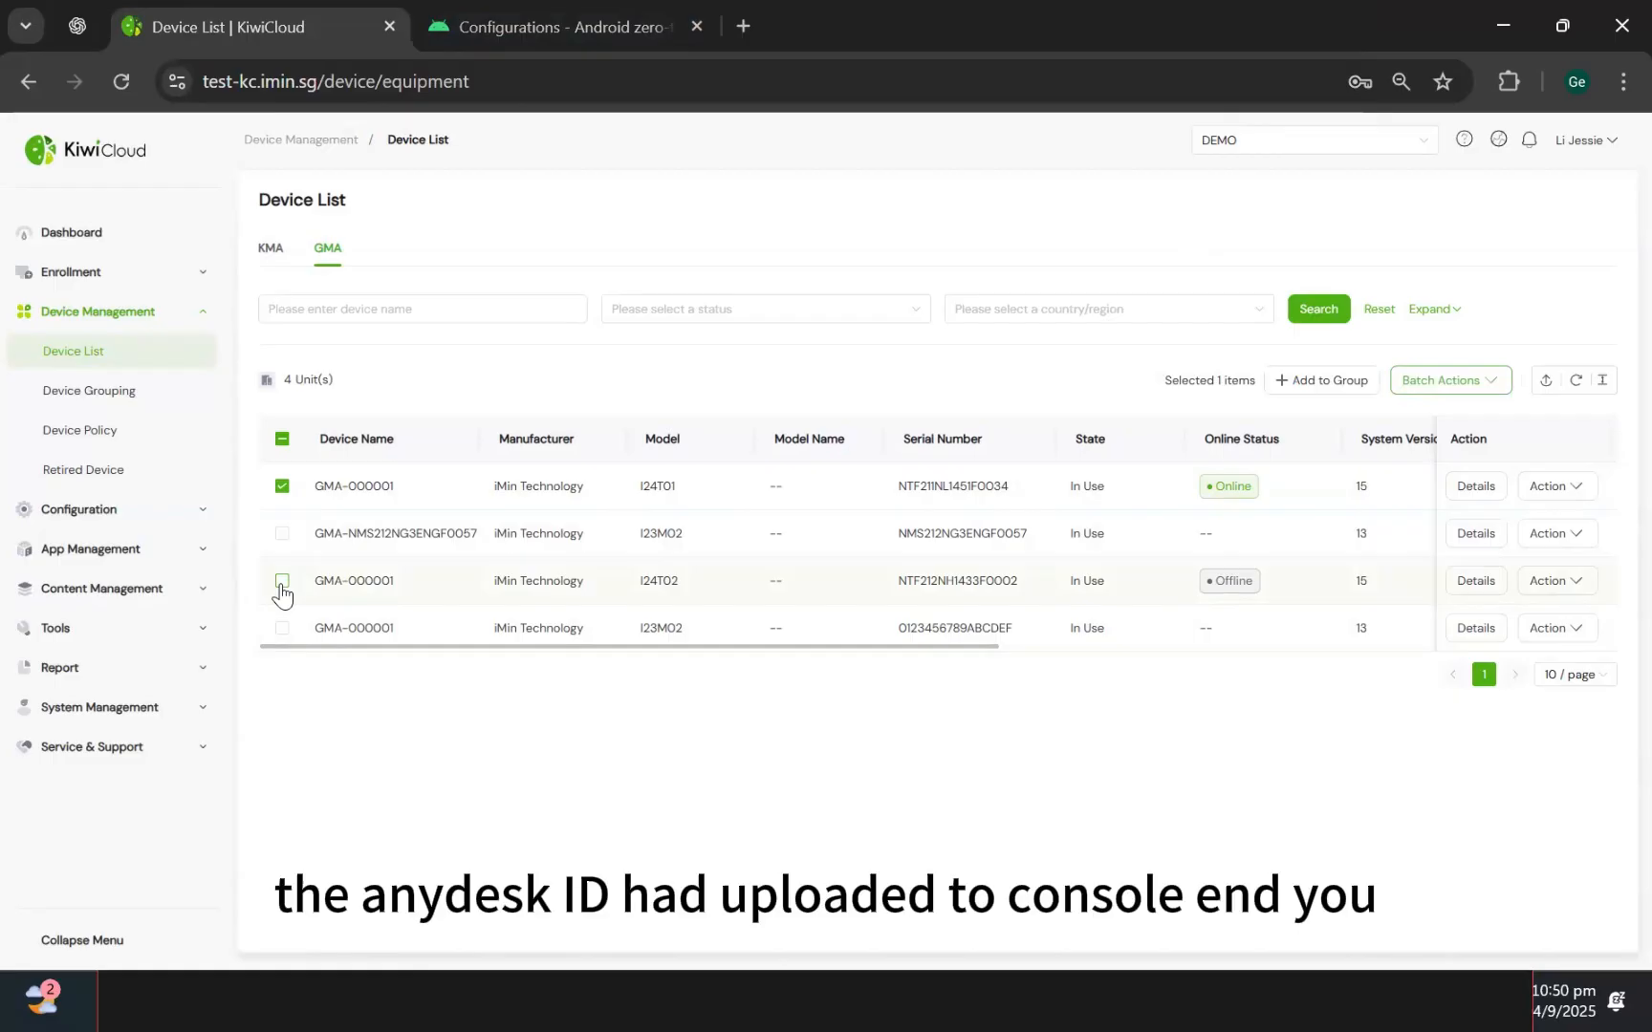
Check GMA-000001's details for its reported AnyDesk ID, then close the details
{"action": "left_click", "coordinate": [1476, 487]}
{"action": "scroll", "coordinate": [933, 598], "scroll_direction": "down", "scroll_amount": 2}
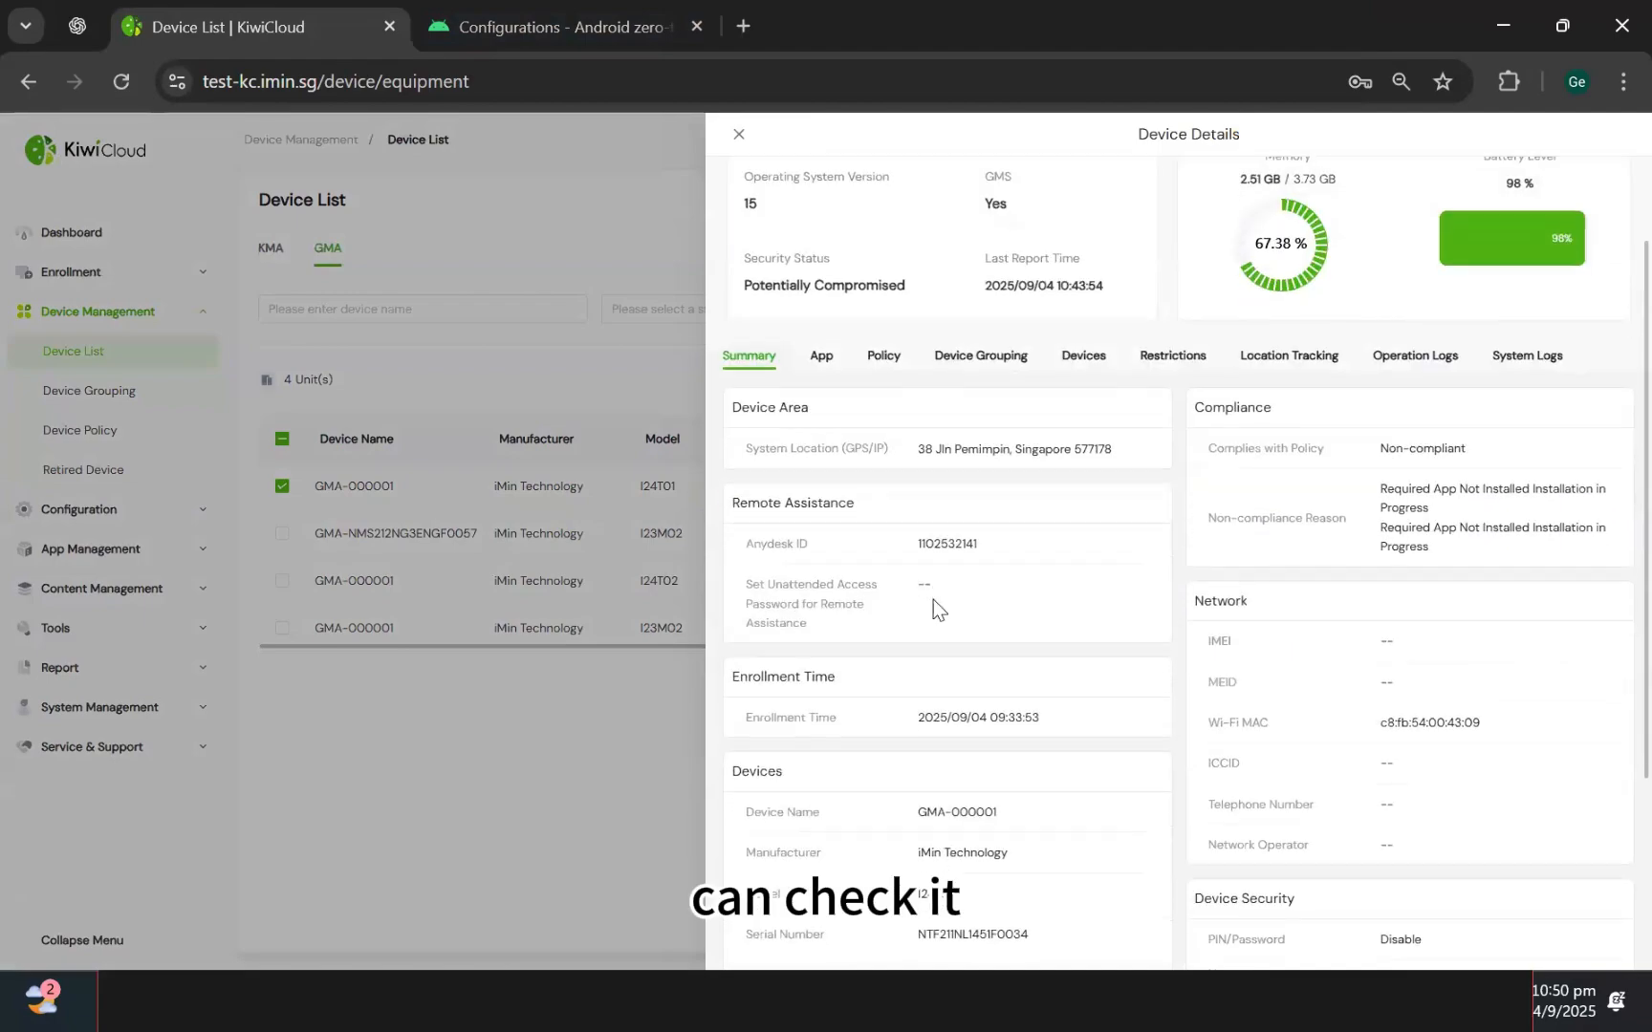
{"action": "double_click", "coordinate": [939, 543]}
{"action": "left_click", "coordinate": [585, 710]}
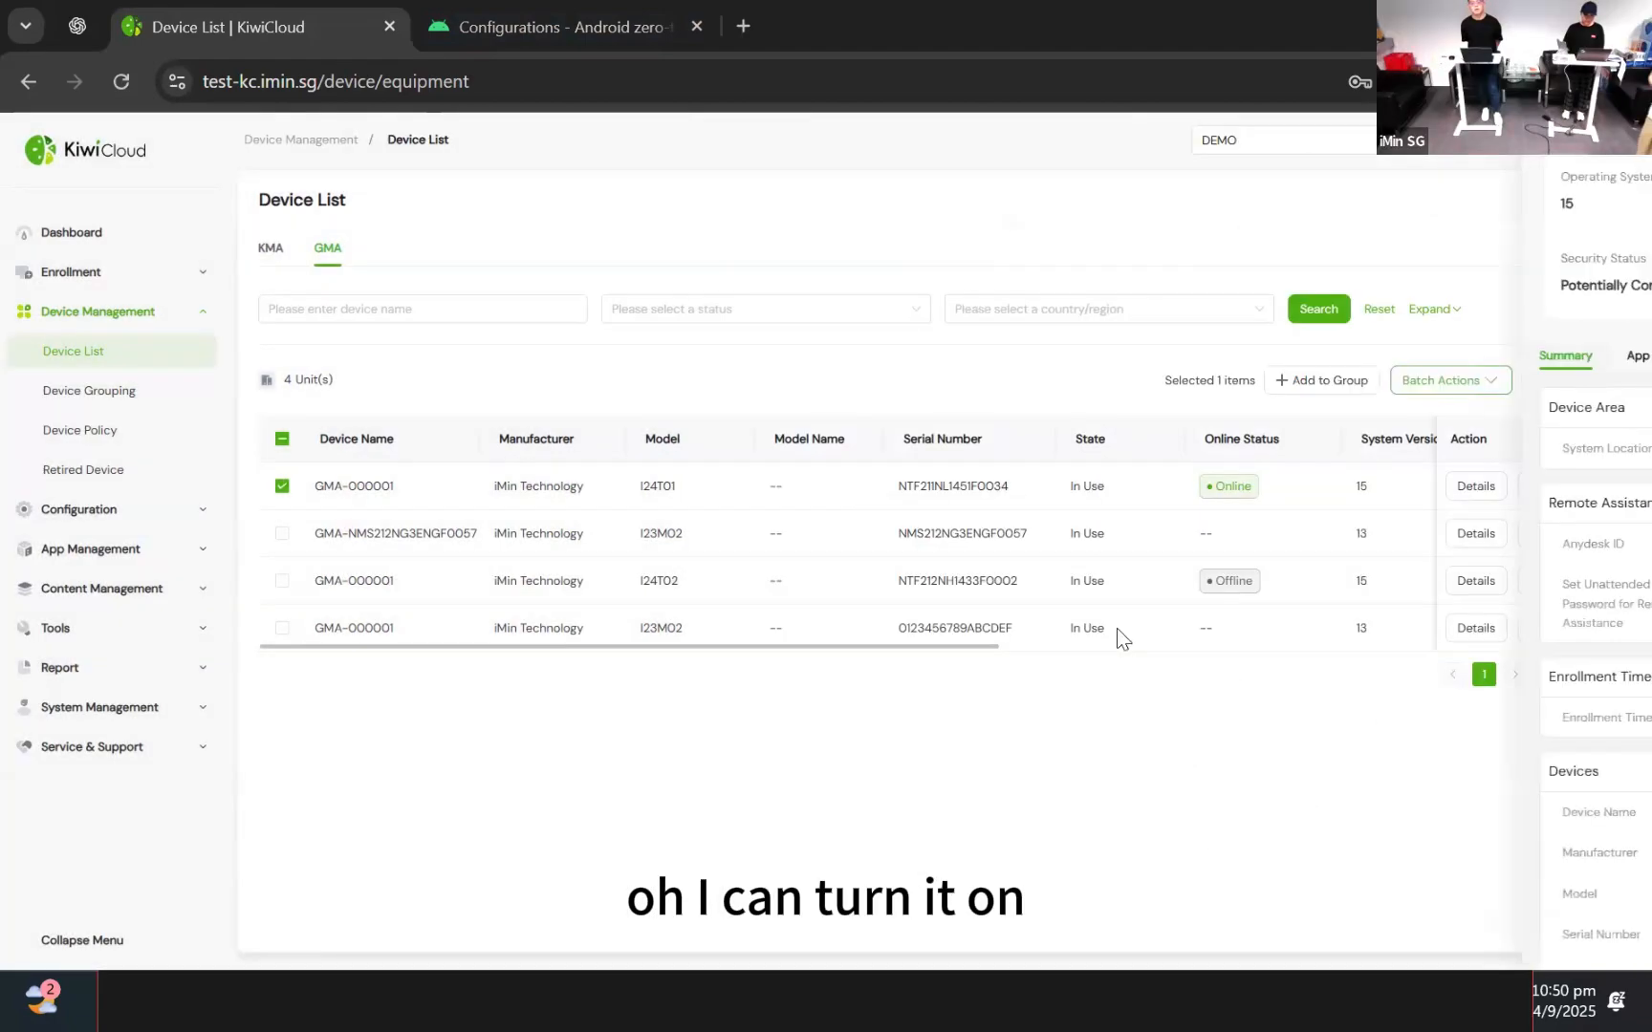
{"action": "left_click", "coordinate": [1472, 490]}
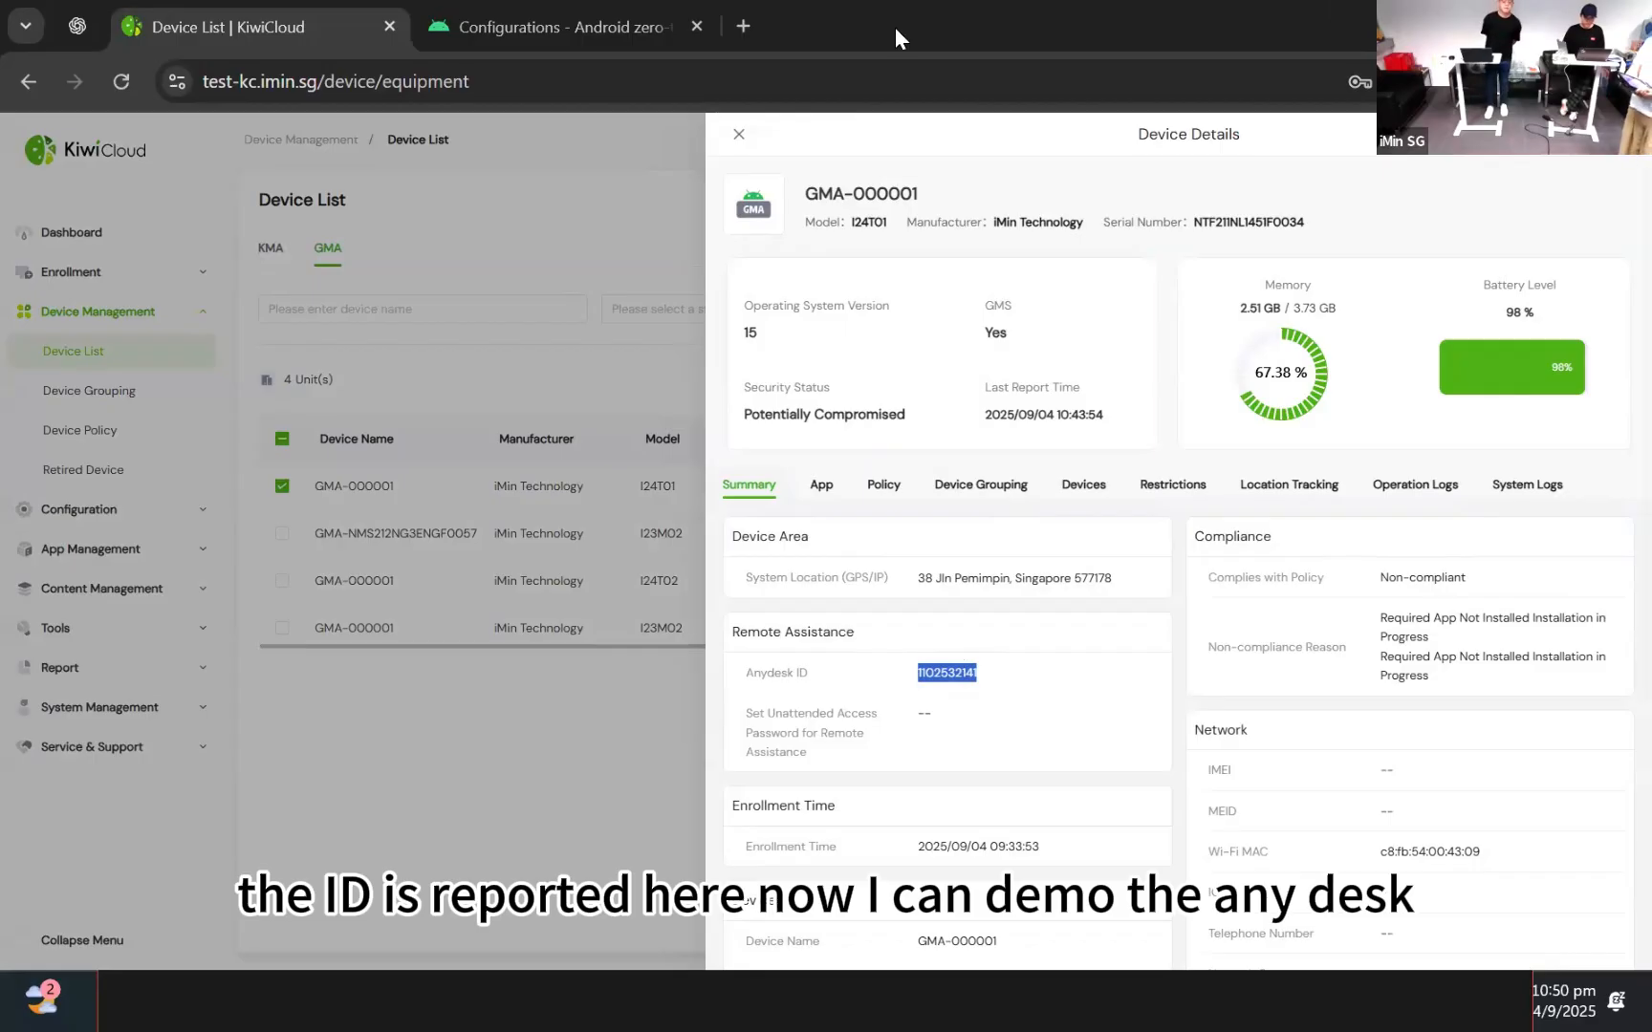
{"action": "left_click", "coordinate": [739, 136]}
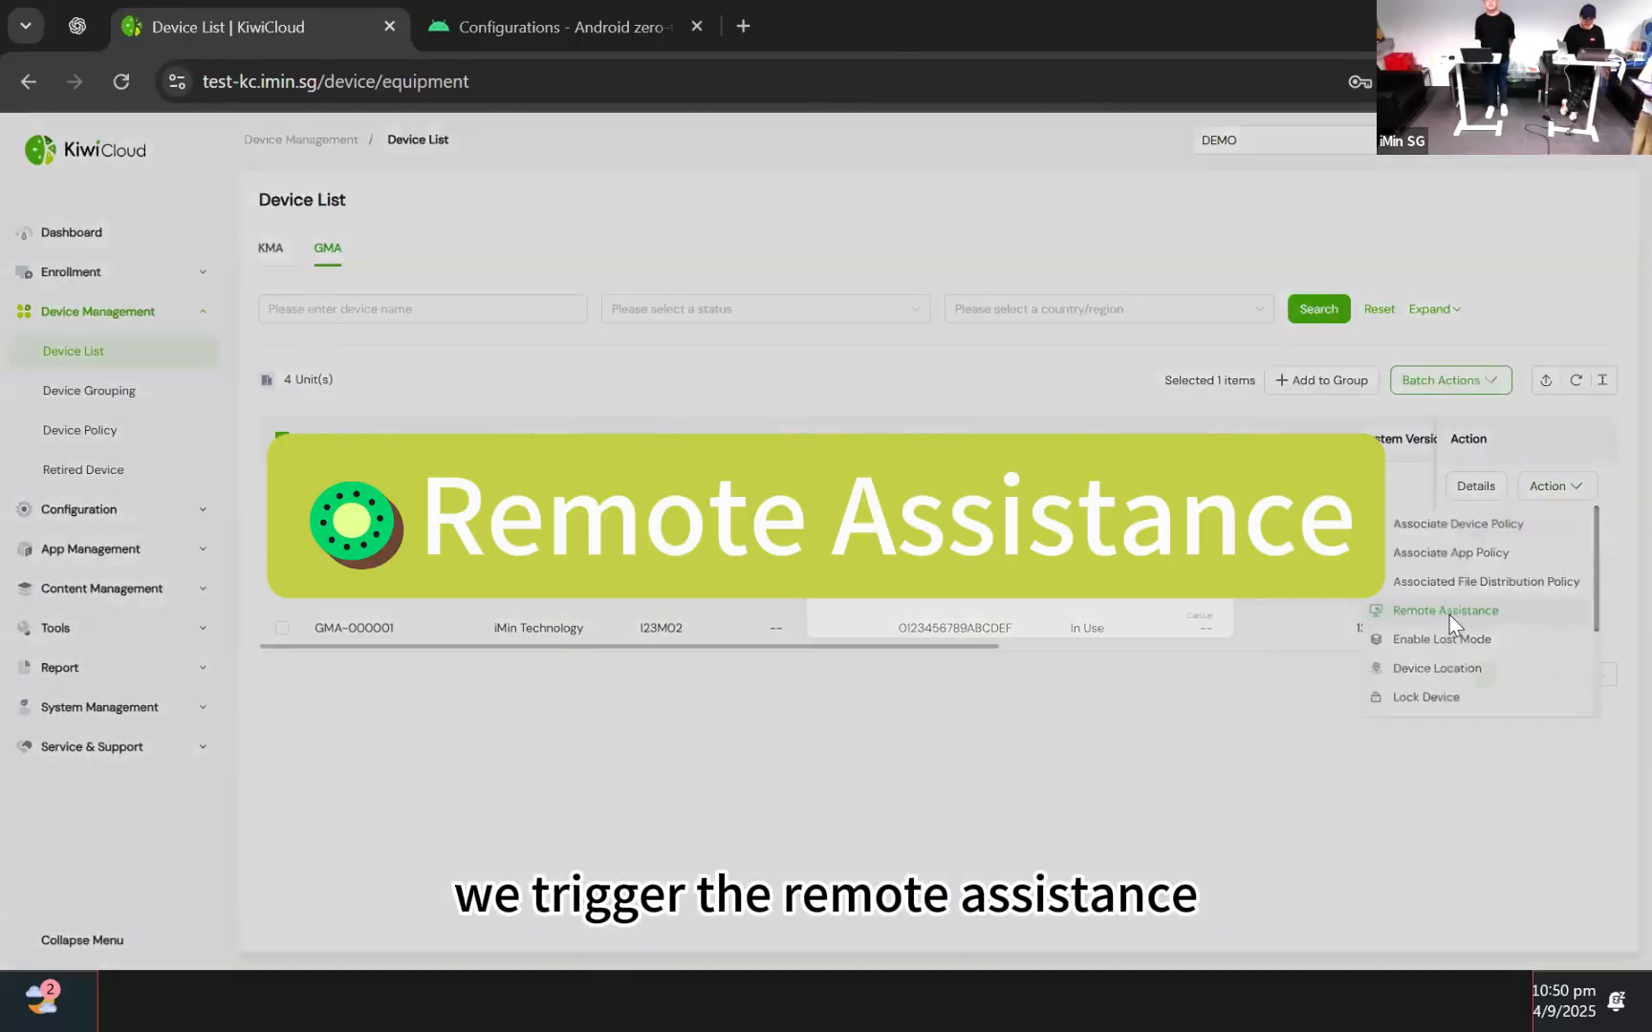
Start Remote Assistance to GMA-000001 and let the browser launch AnyDesk
{"action": "left_click", "coordinate": [1450, 615]}
{"action": "left_click", "coordinate": [1093, 750]}
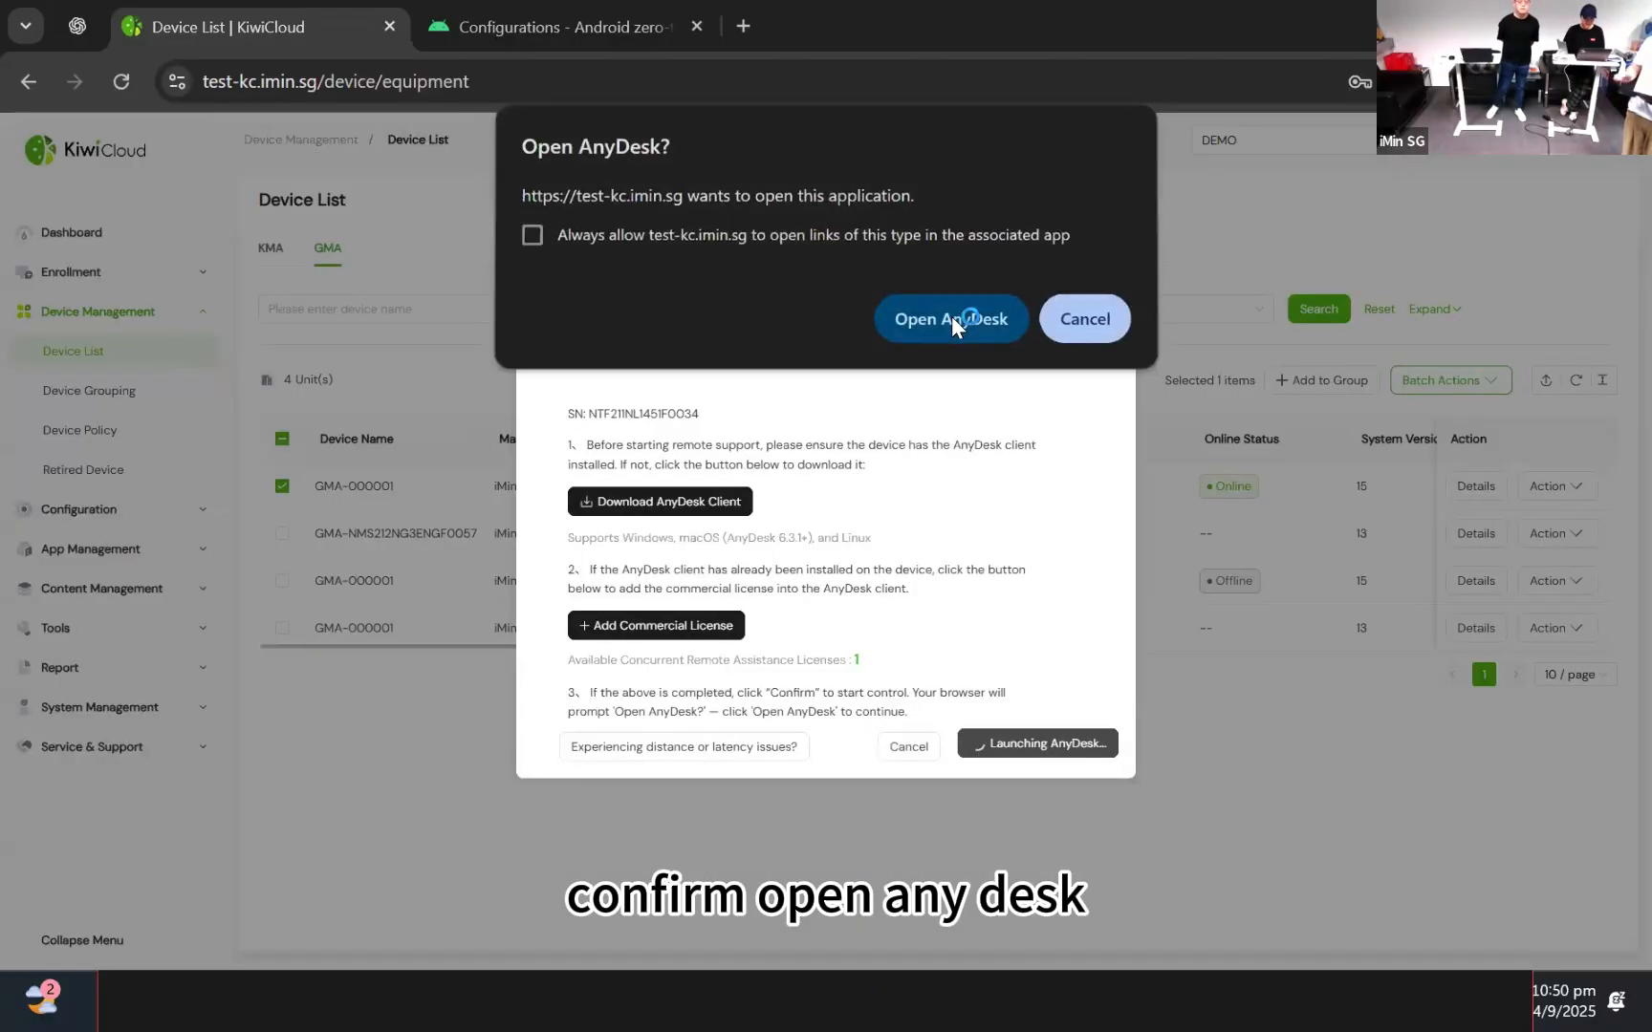
{"action": "left_click", "coordinate": [964, 323]}
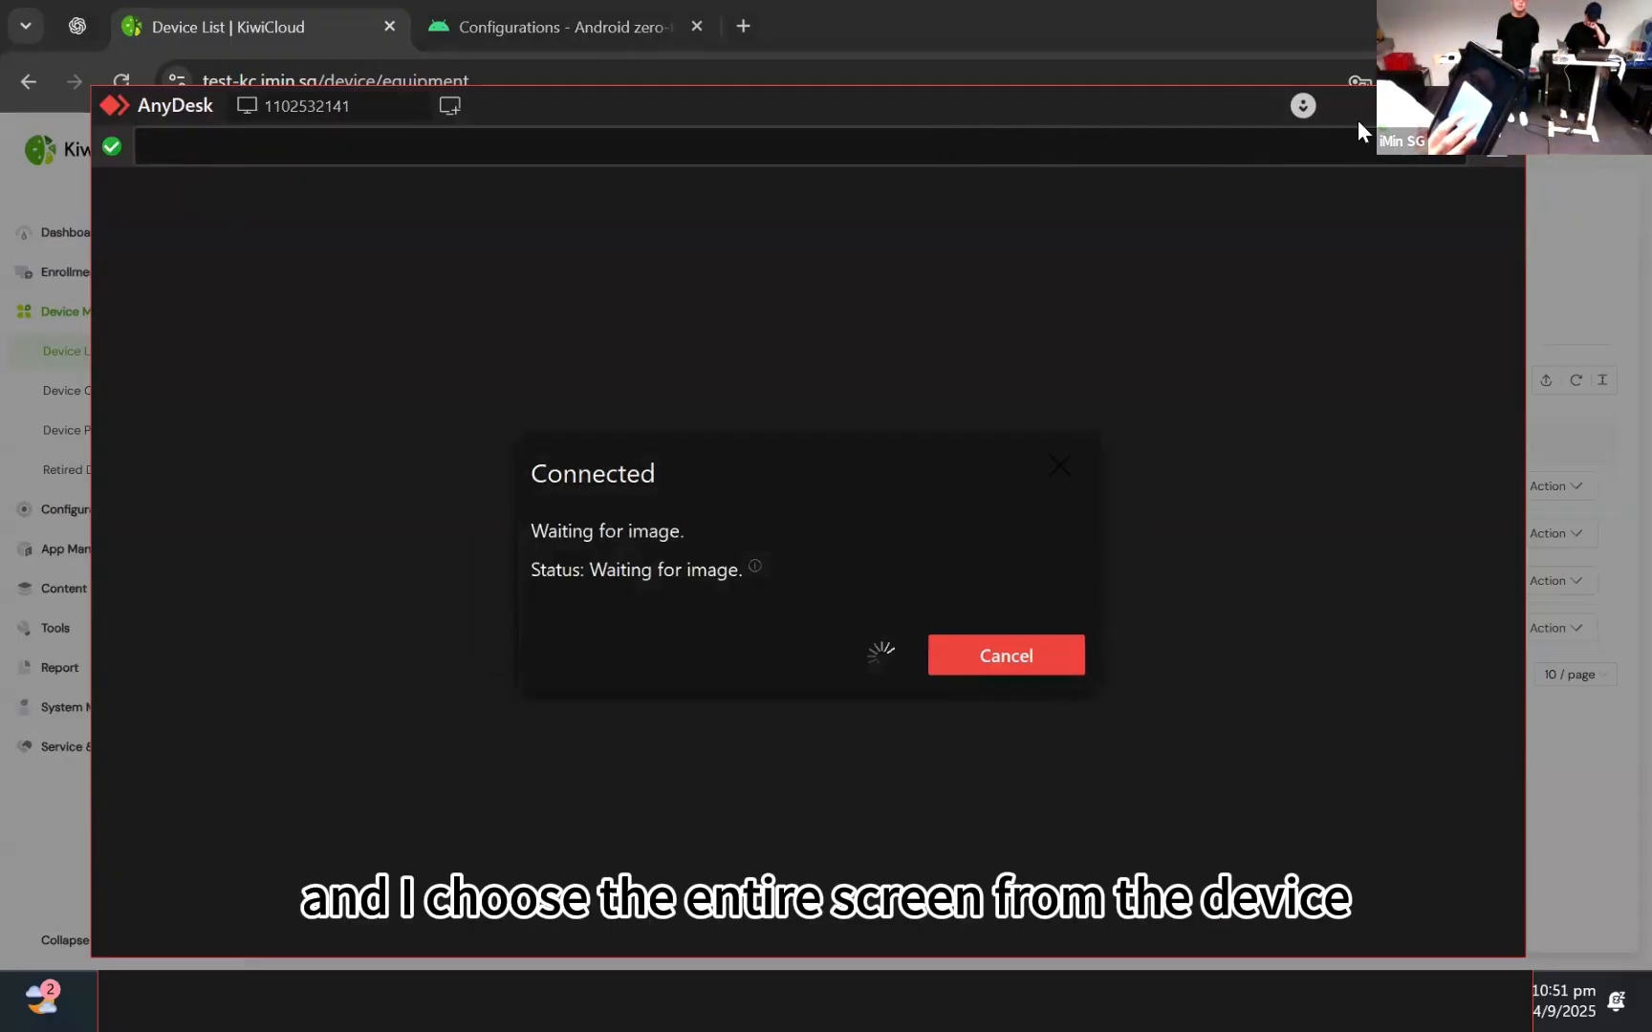
Maximize the AnyDesk session window and focus the remote address field
{"action": "left_click", "coordinate": [1444, 105]}
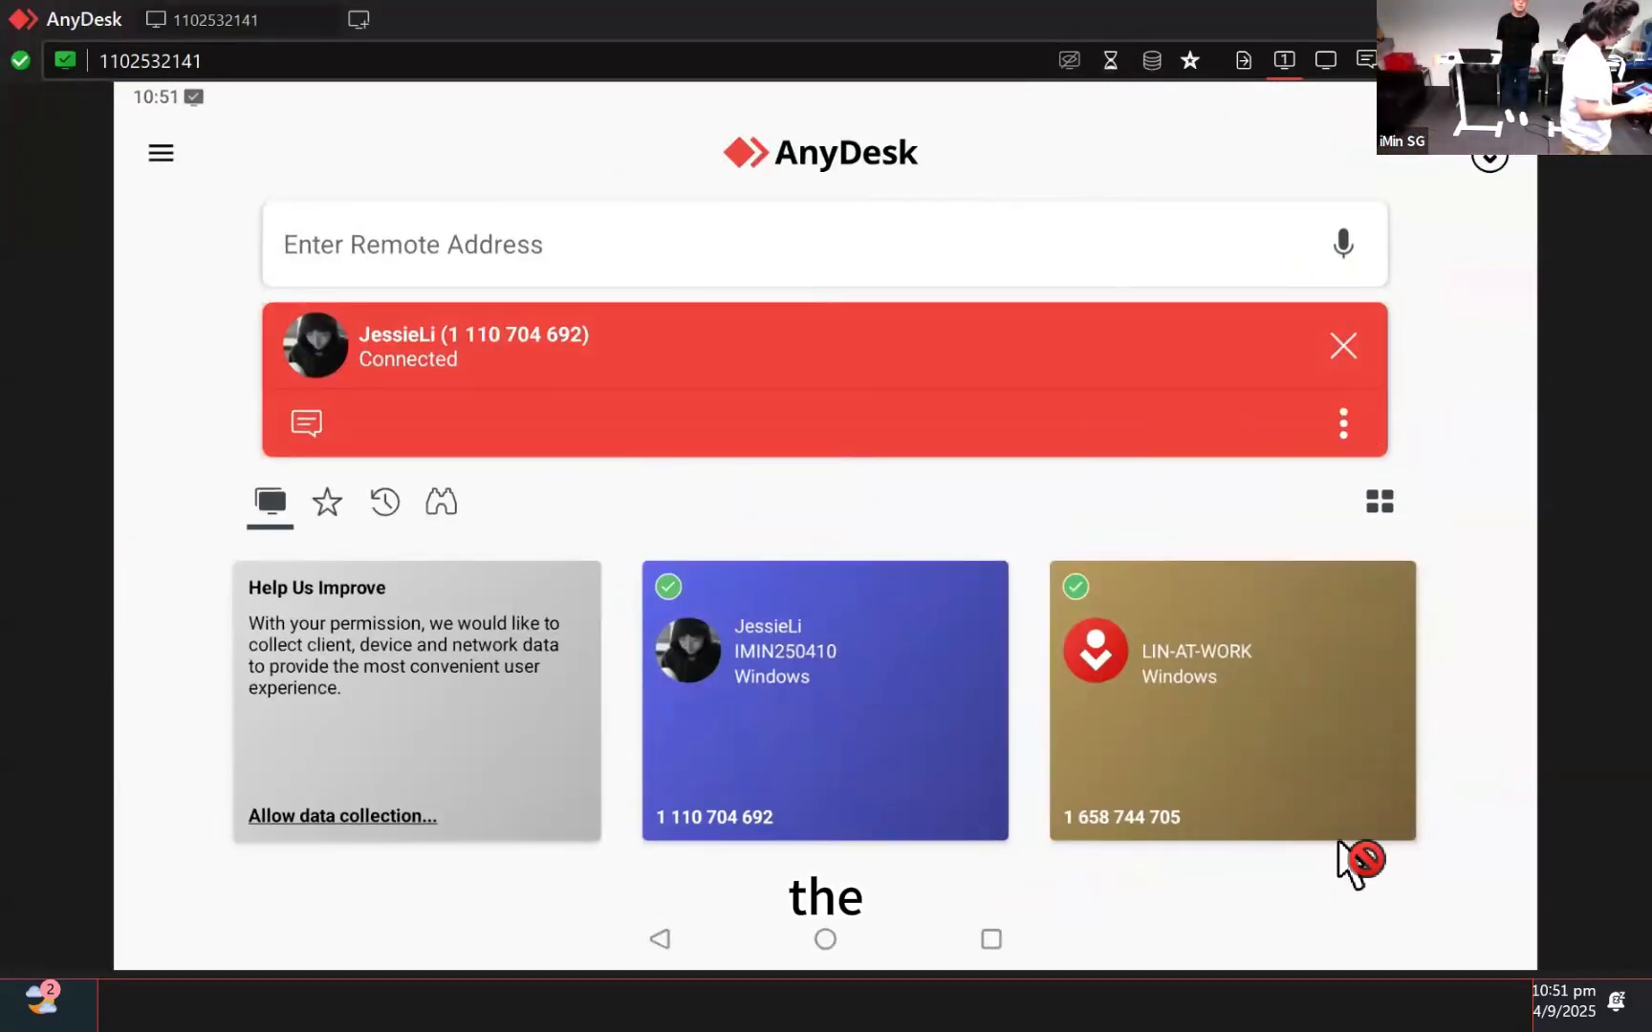
{"action": "left_click", "coordinate": [1064, 241]}
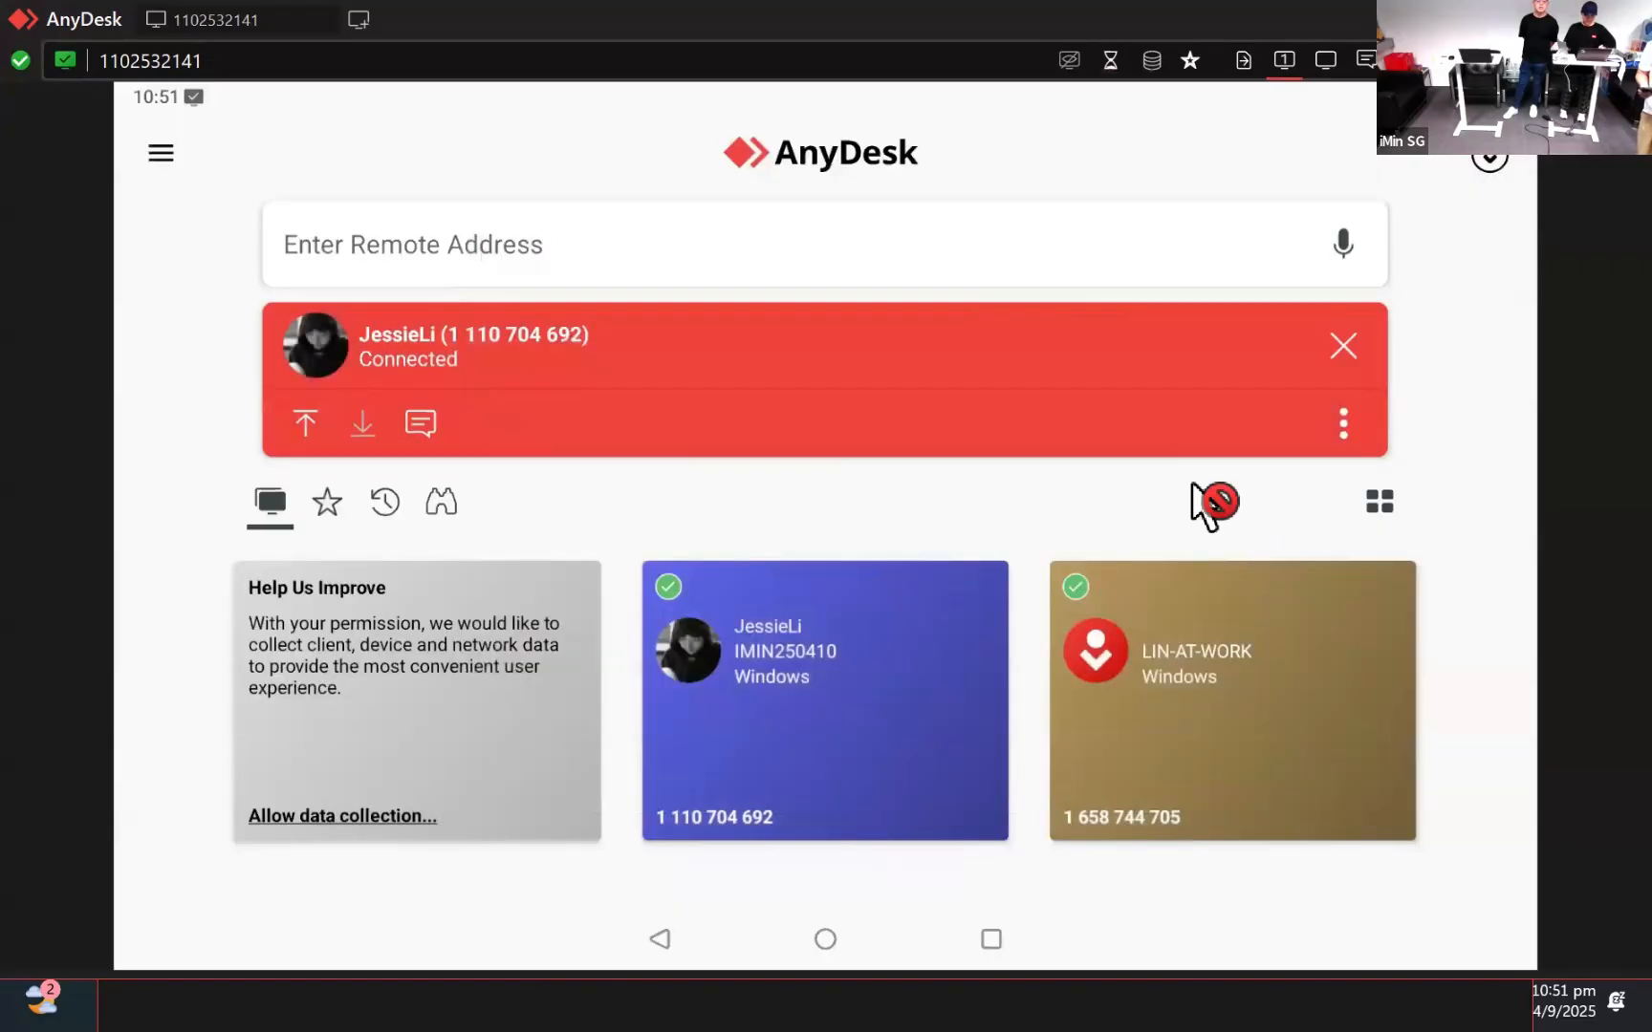
Review the device's connection permissions from the session options menu
{"action": "left_click", "coordinate": [1340, 422]}
{"action": "left_click", "coordinate": [1345, 477]}
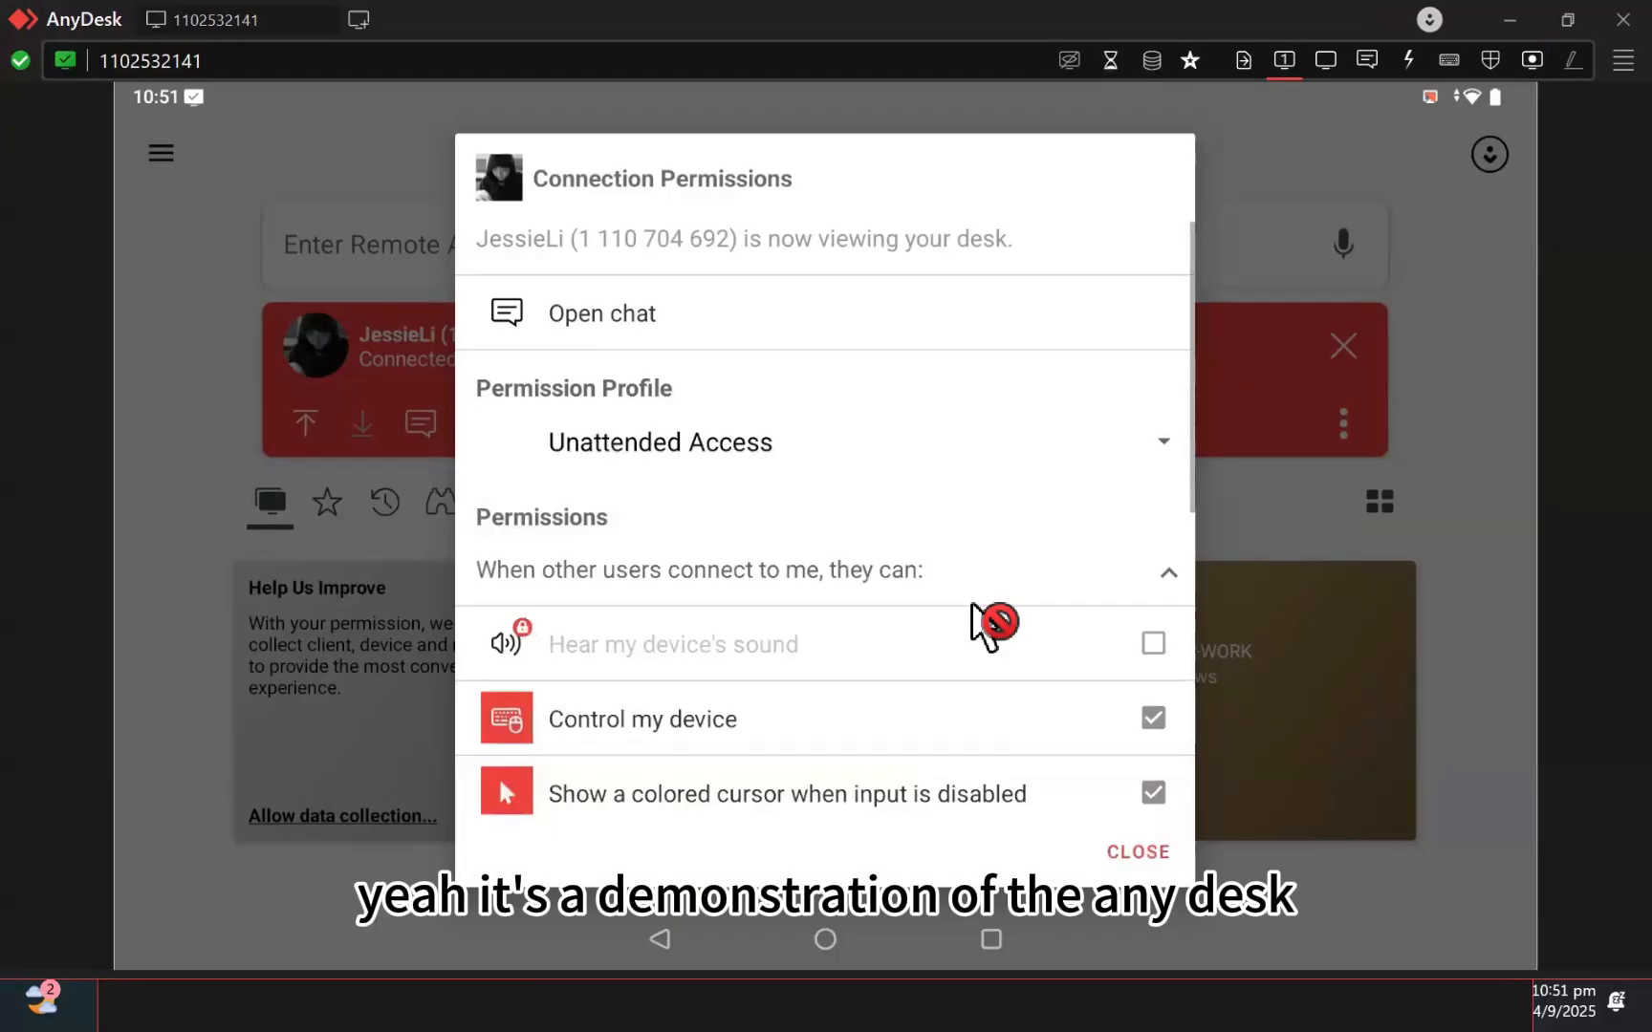
{"action": "scroll", "coordinate": [927, 468], "scroll_direction": "down", "scroll_amount": 5}
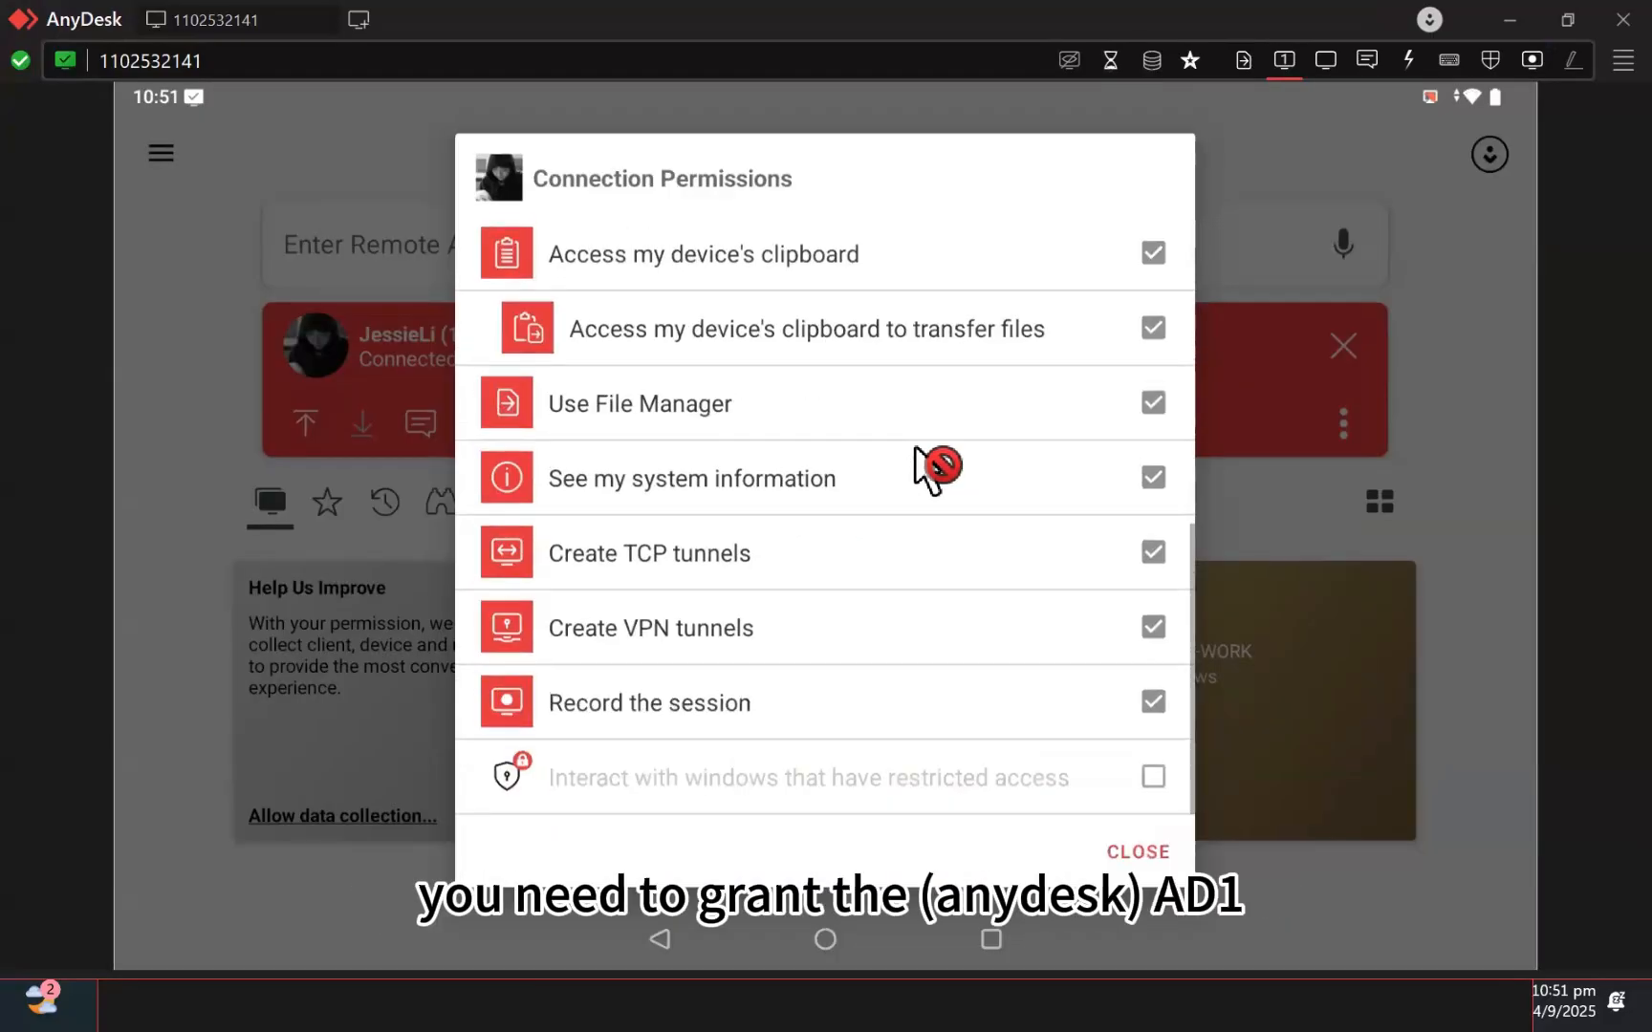
{"action": "scroll", "coordinate": [915, 460], "scroll_direction": "down", "scroll_amount": 2}
{"action": "right_click", "coordinate": [915, 459]}
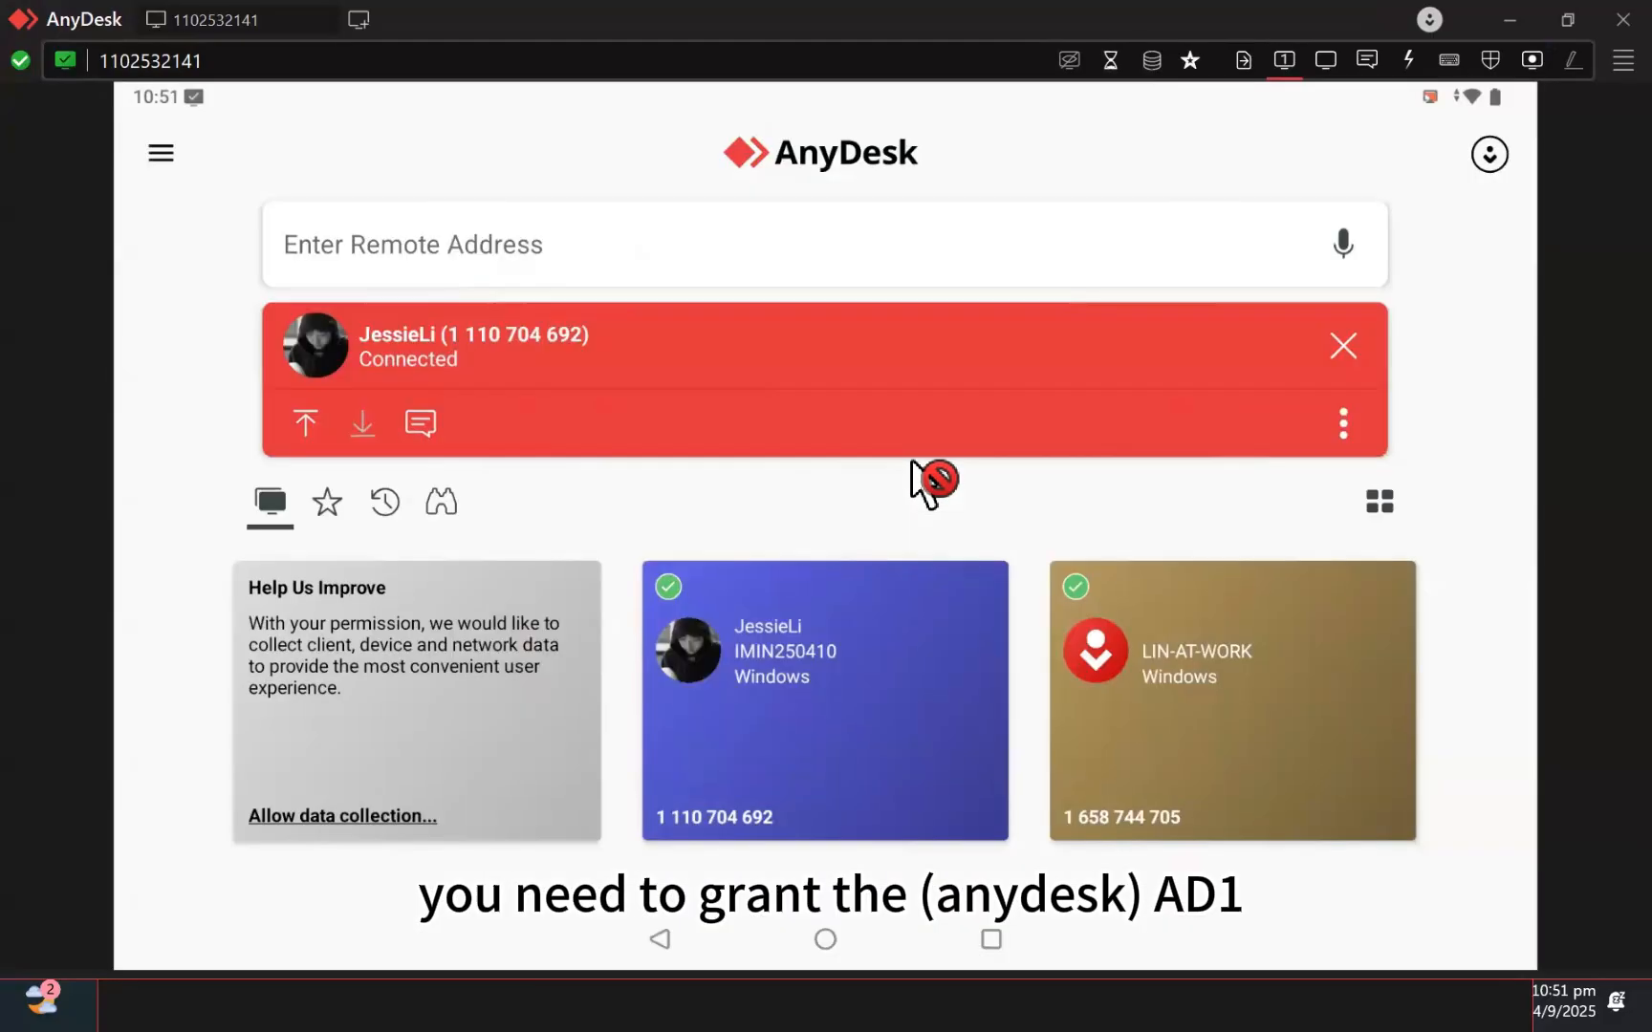
{"action": "right_click", "coordinate": [1032, 457]}
{"action": "left_click", "coordinate": [1334, 420]}
{"action": "left_click", "coordinate": [1335, 420]}
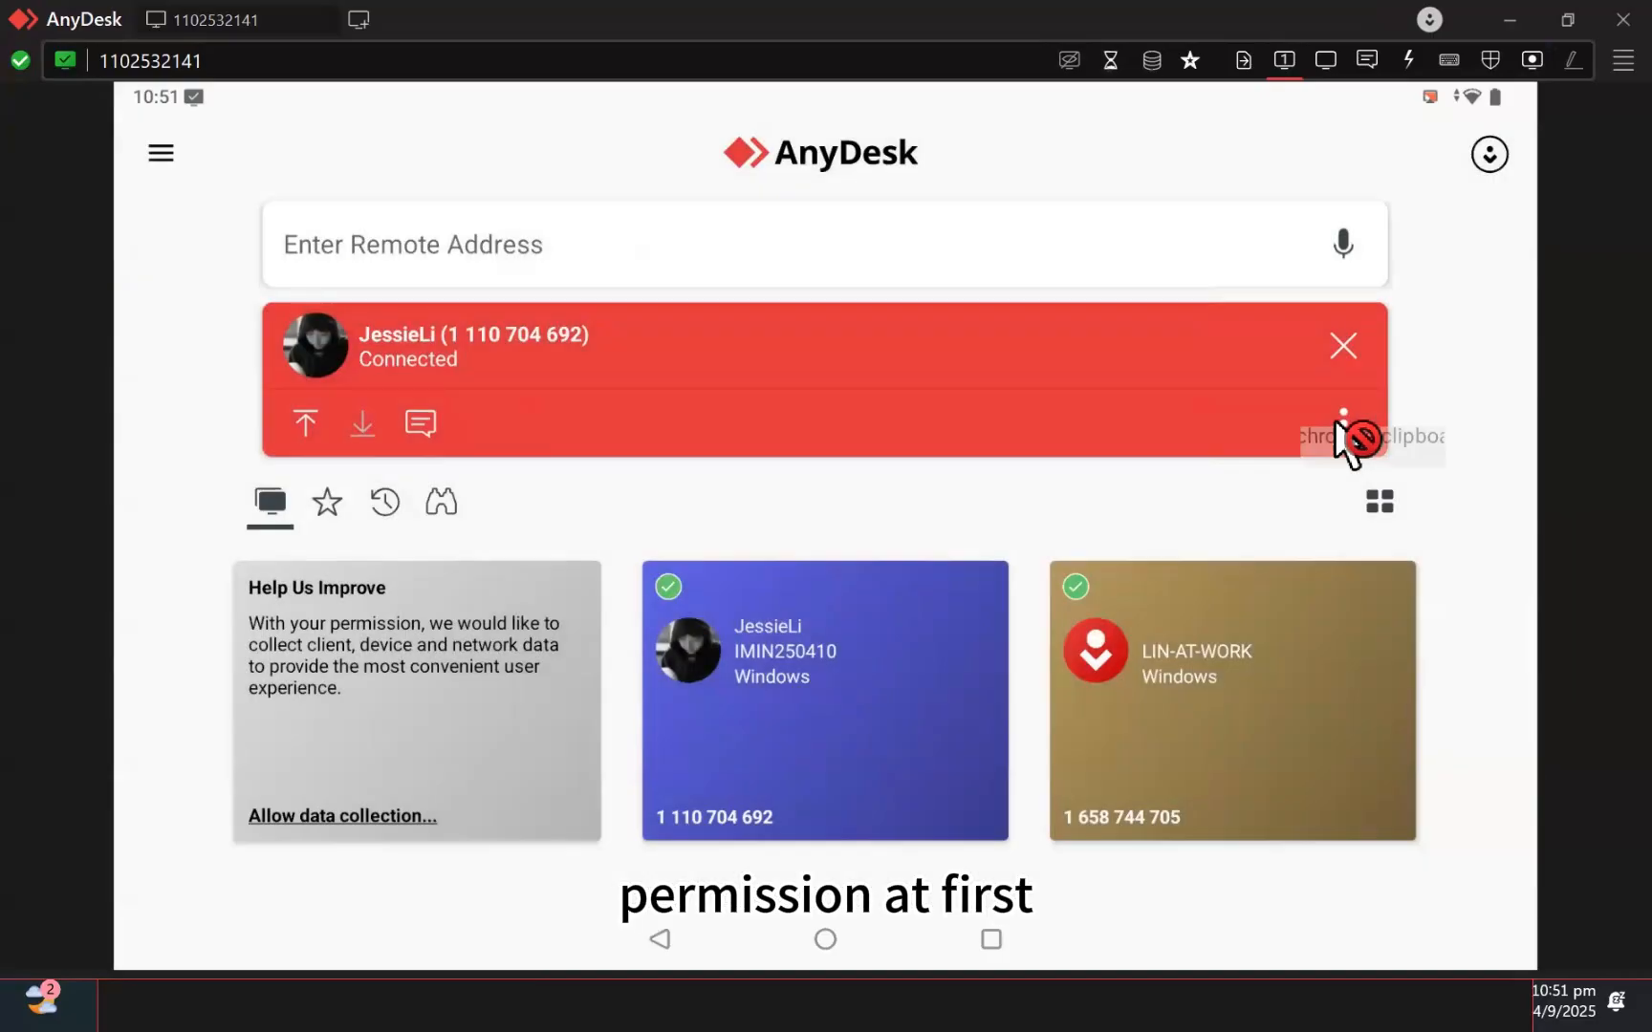
{"action": "left_click", "coordinate": [1358, 485]}
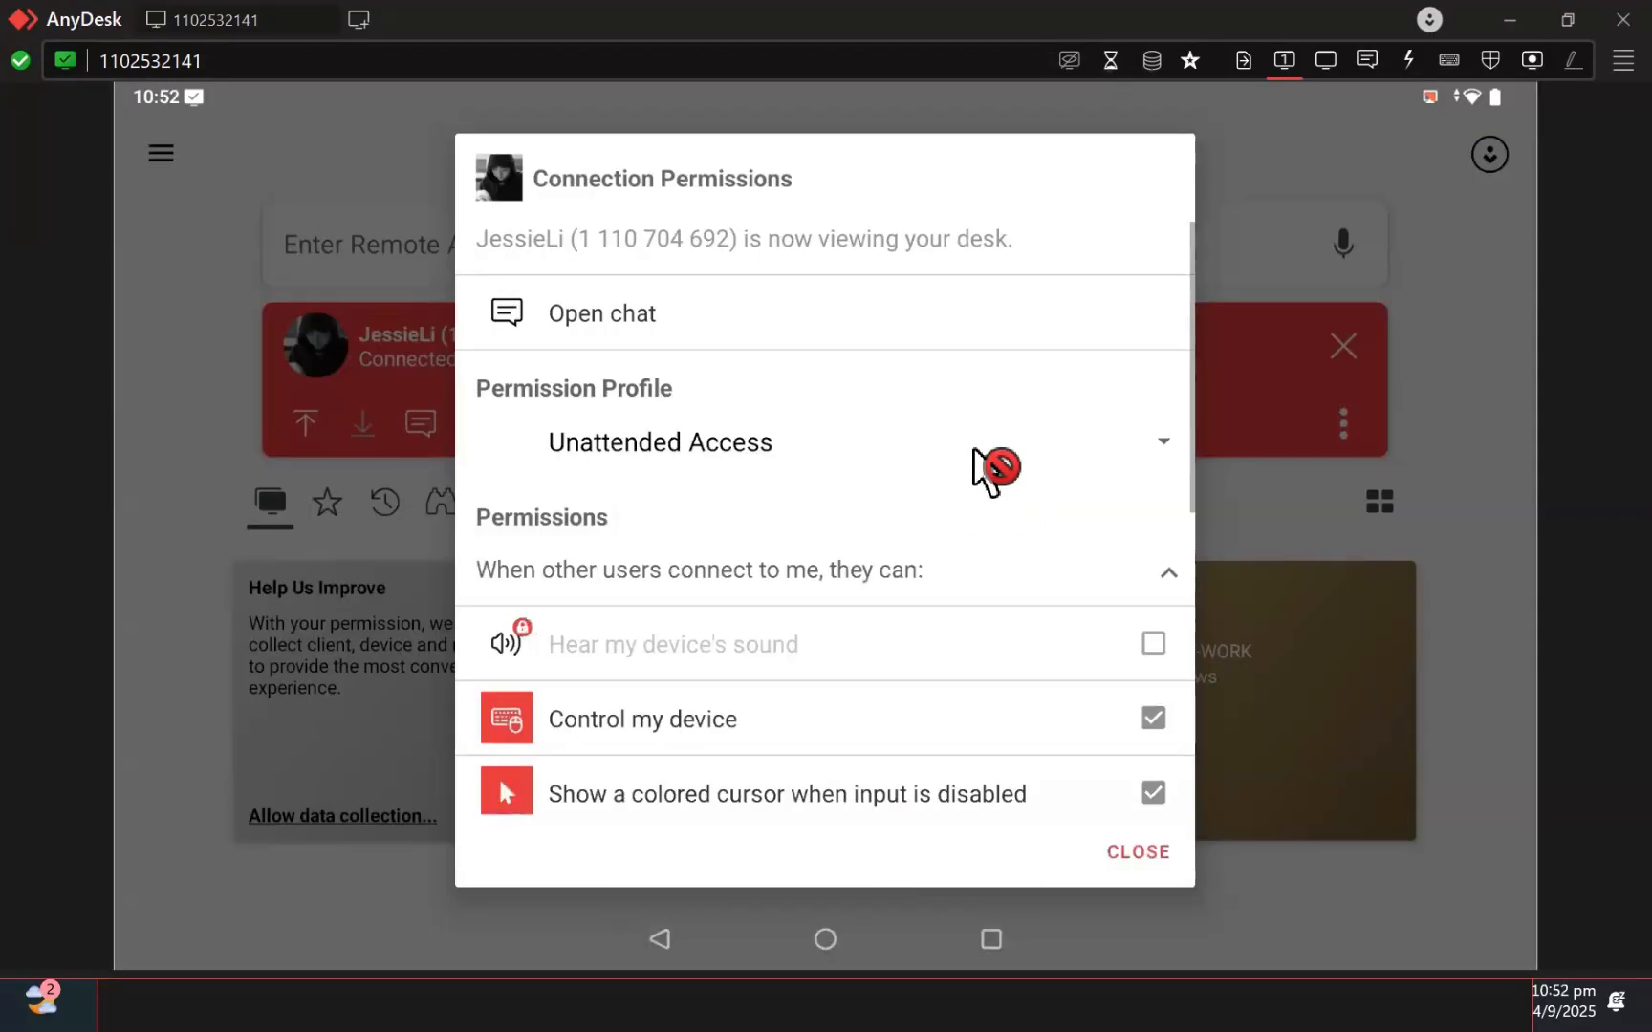
{"action": "right_click", "coordinate": [1050, 450]}
End the session, dismiss the closed notice, and reconnect to iMin I24T01
{"action": "left_click", "coordinate": [1343, 420]}
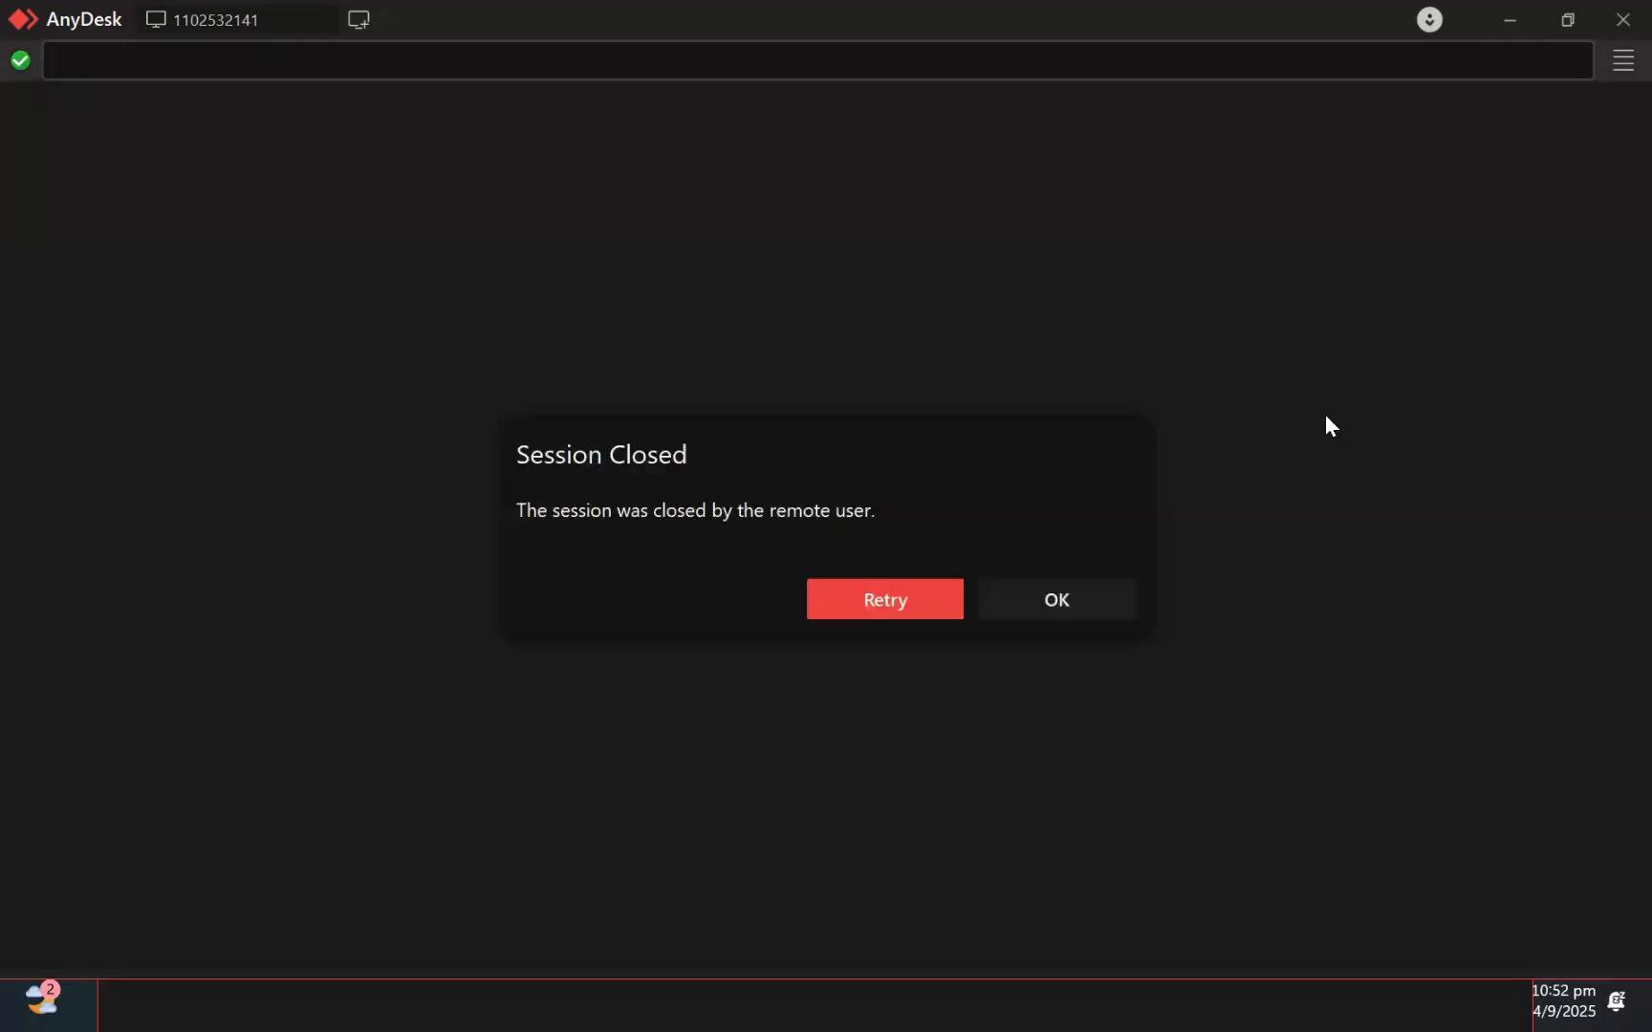
{"action": "left_click", "coordinate": [1056, 625]}
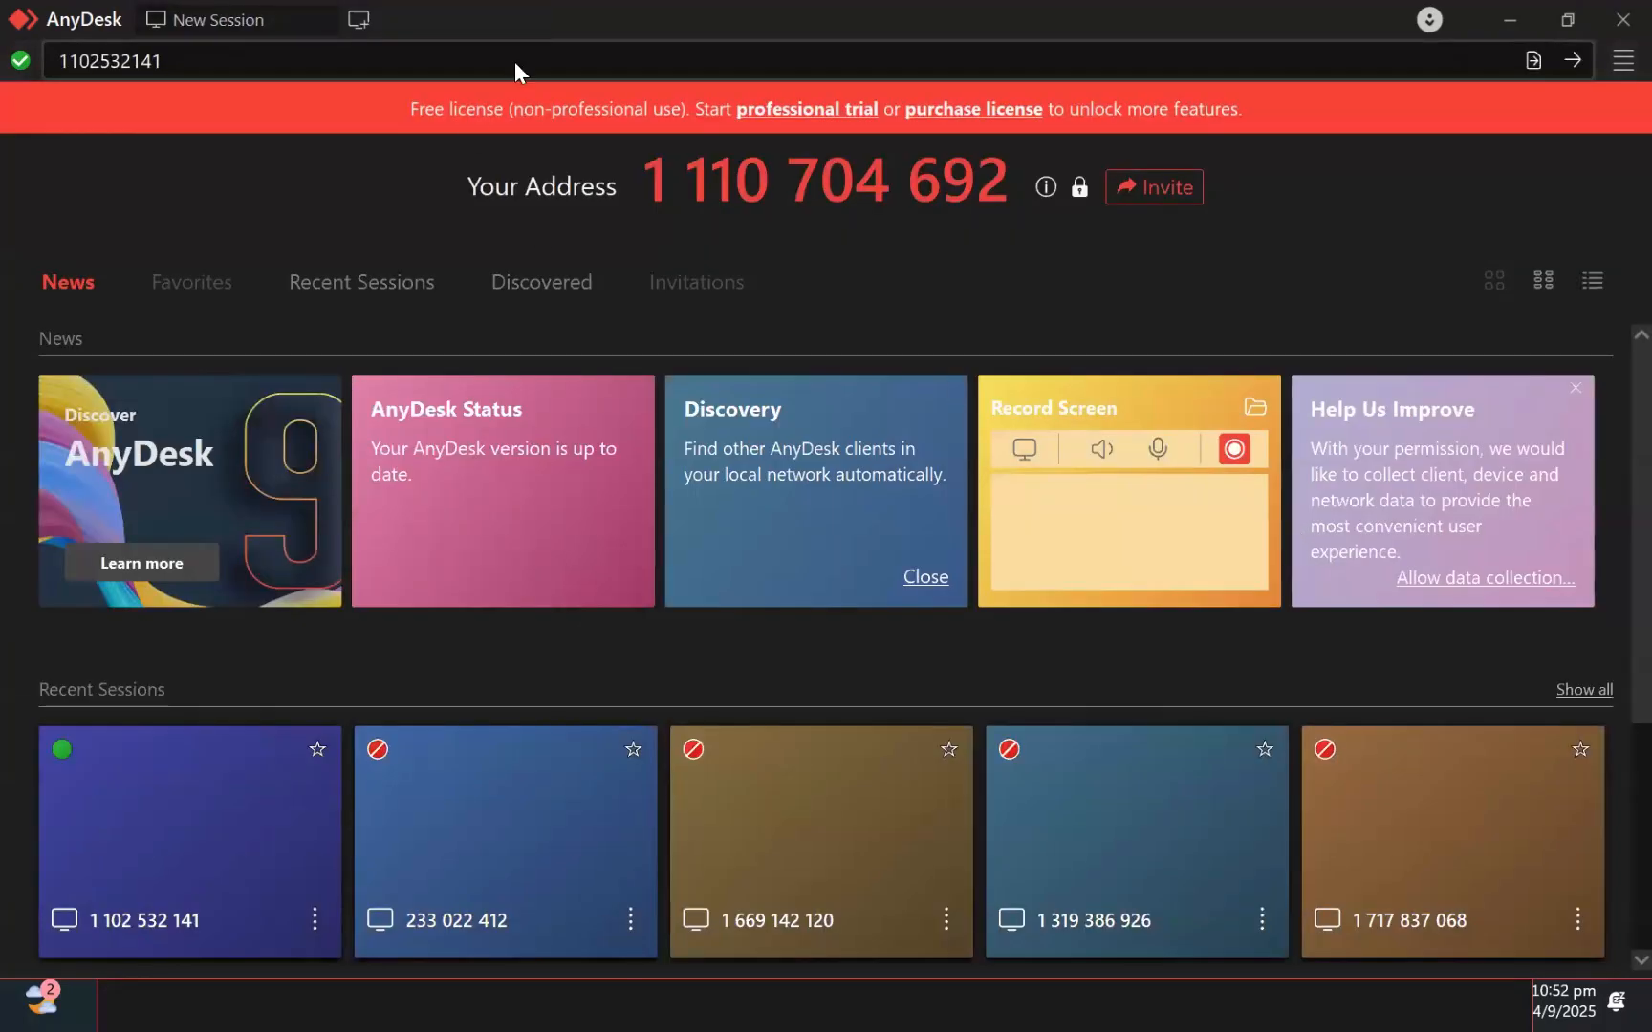
{"action": "left_click", "coordinate": [515, 60]}
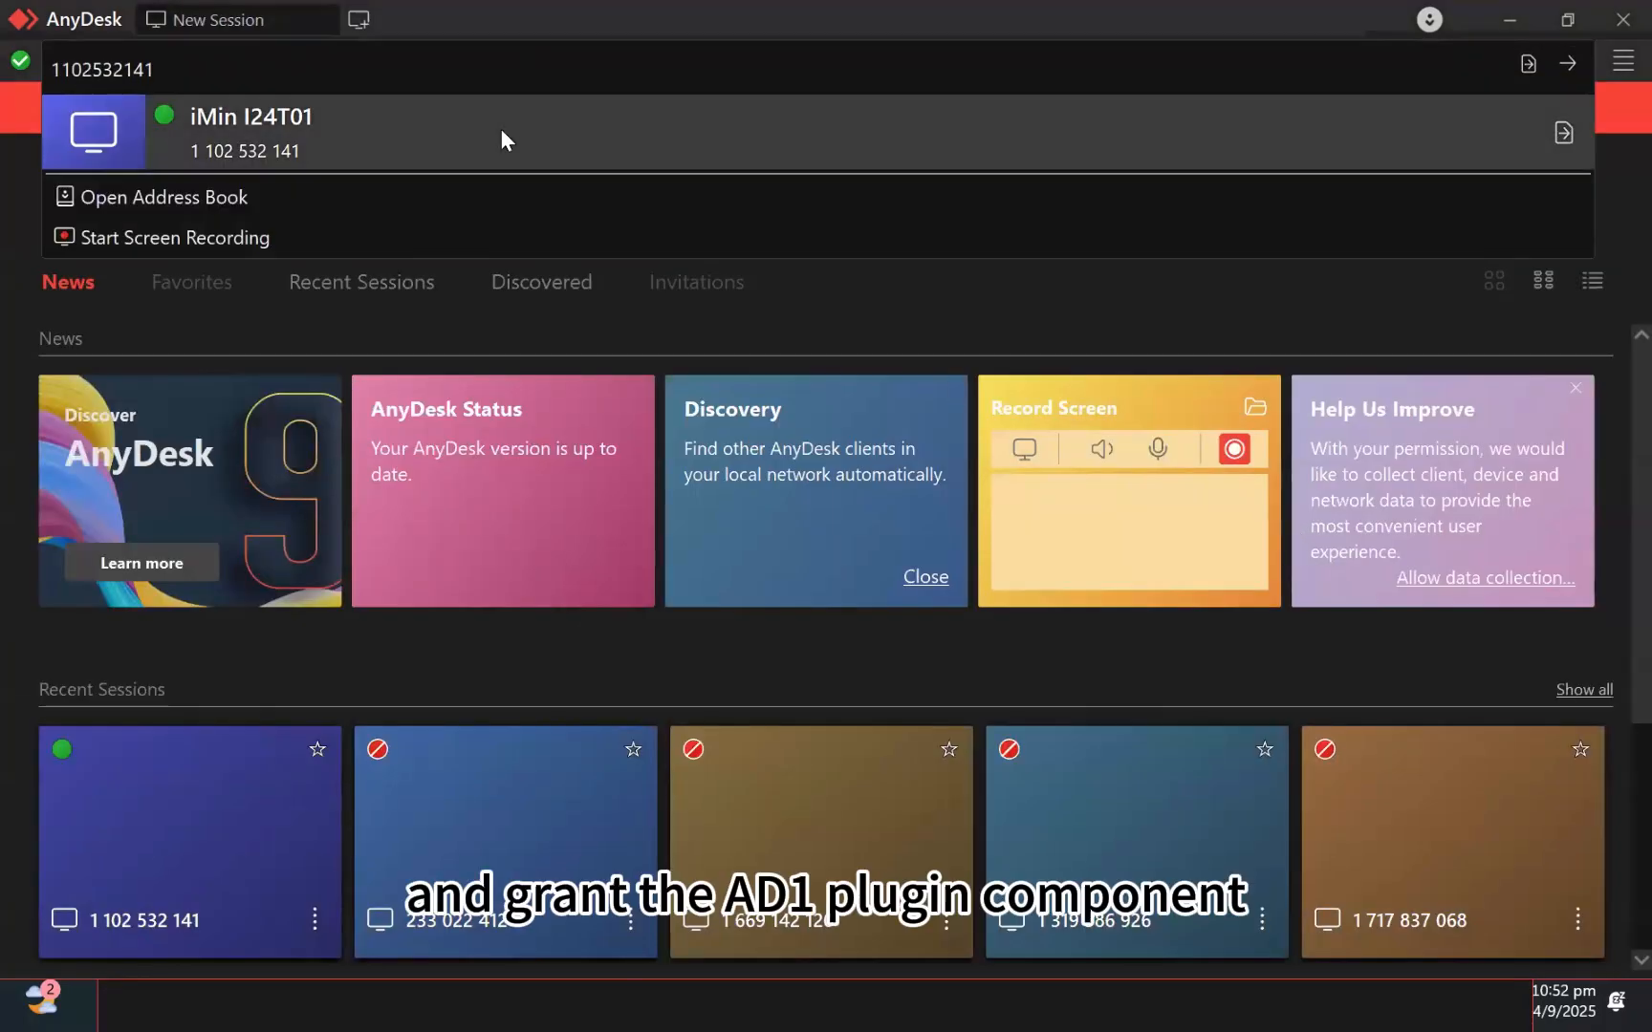
{"action": "left_click", "coordinate": [499, 128]}
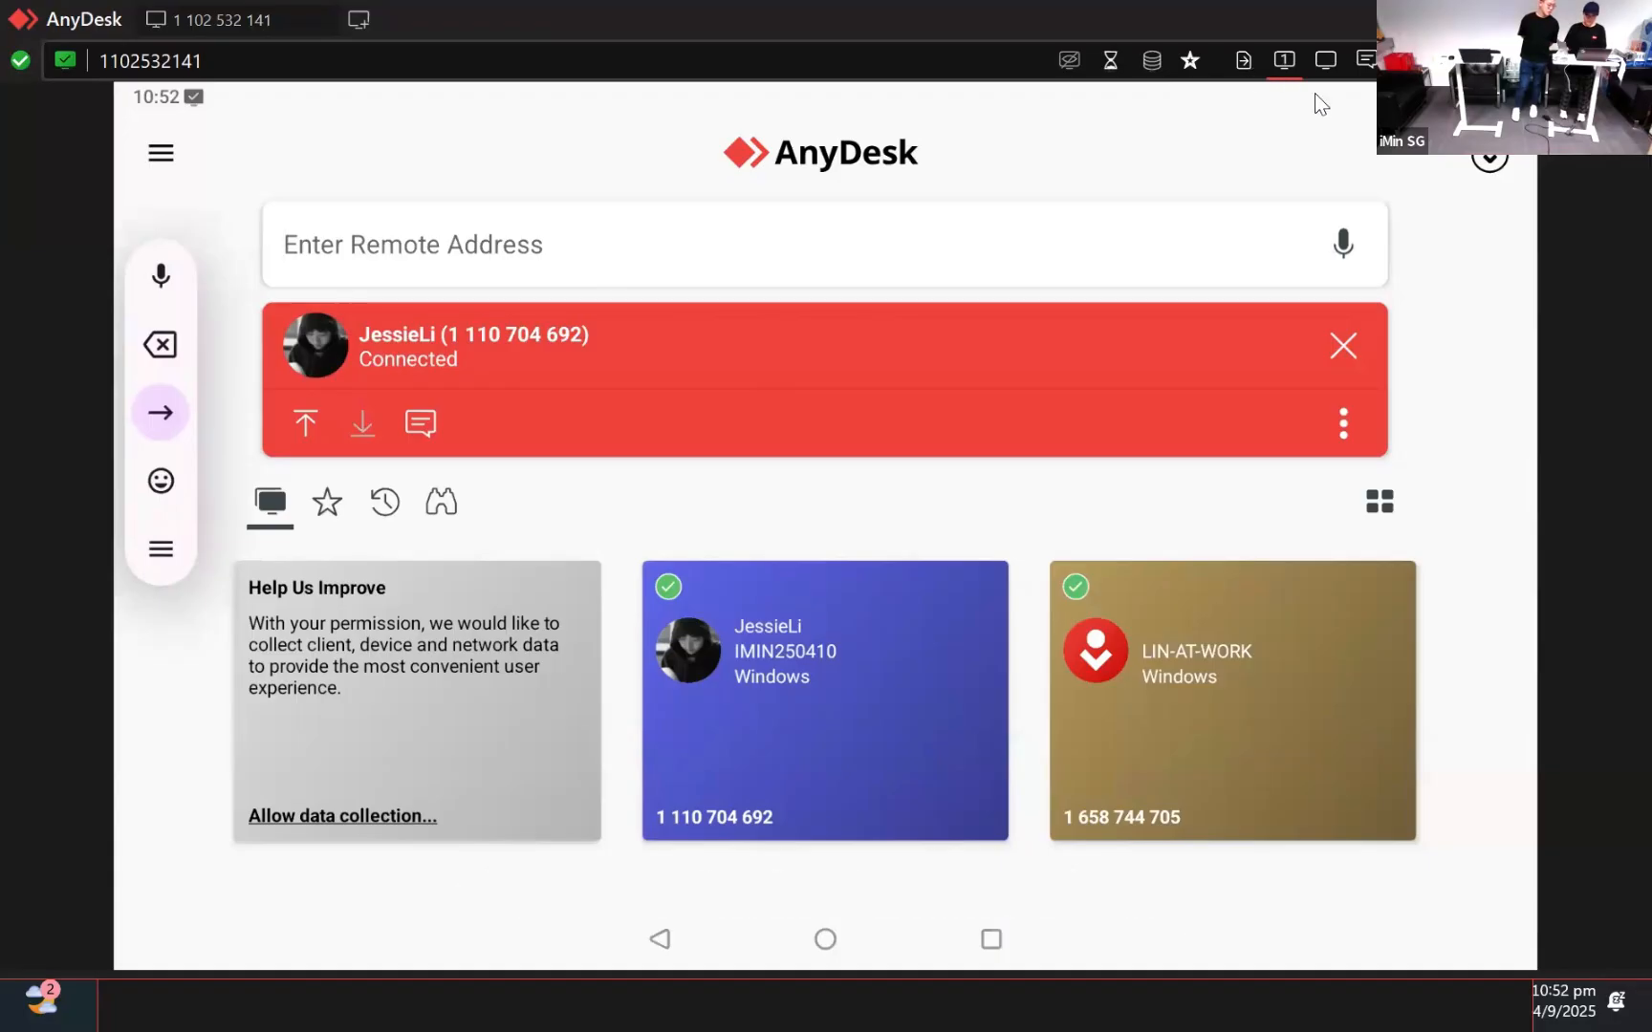
Send the chat message 'good day' to the device from the session chat
{"action": "left_click", "coordinate": [1366, 60]}
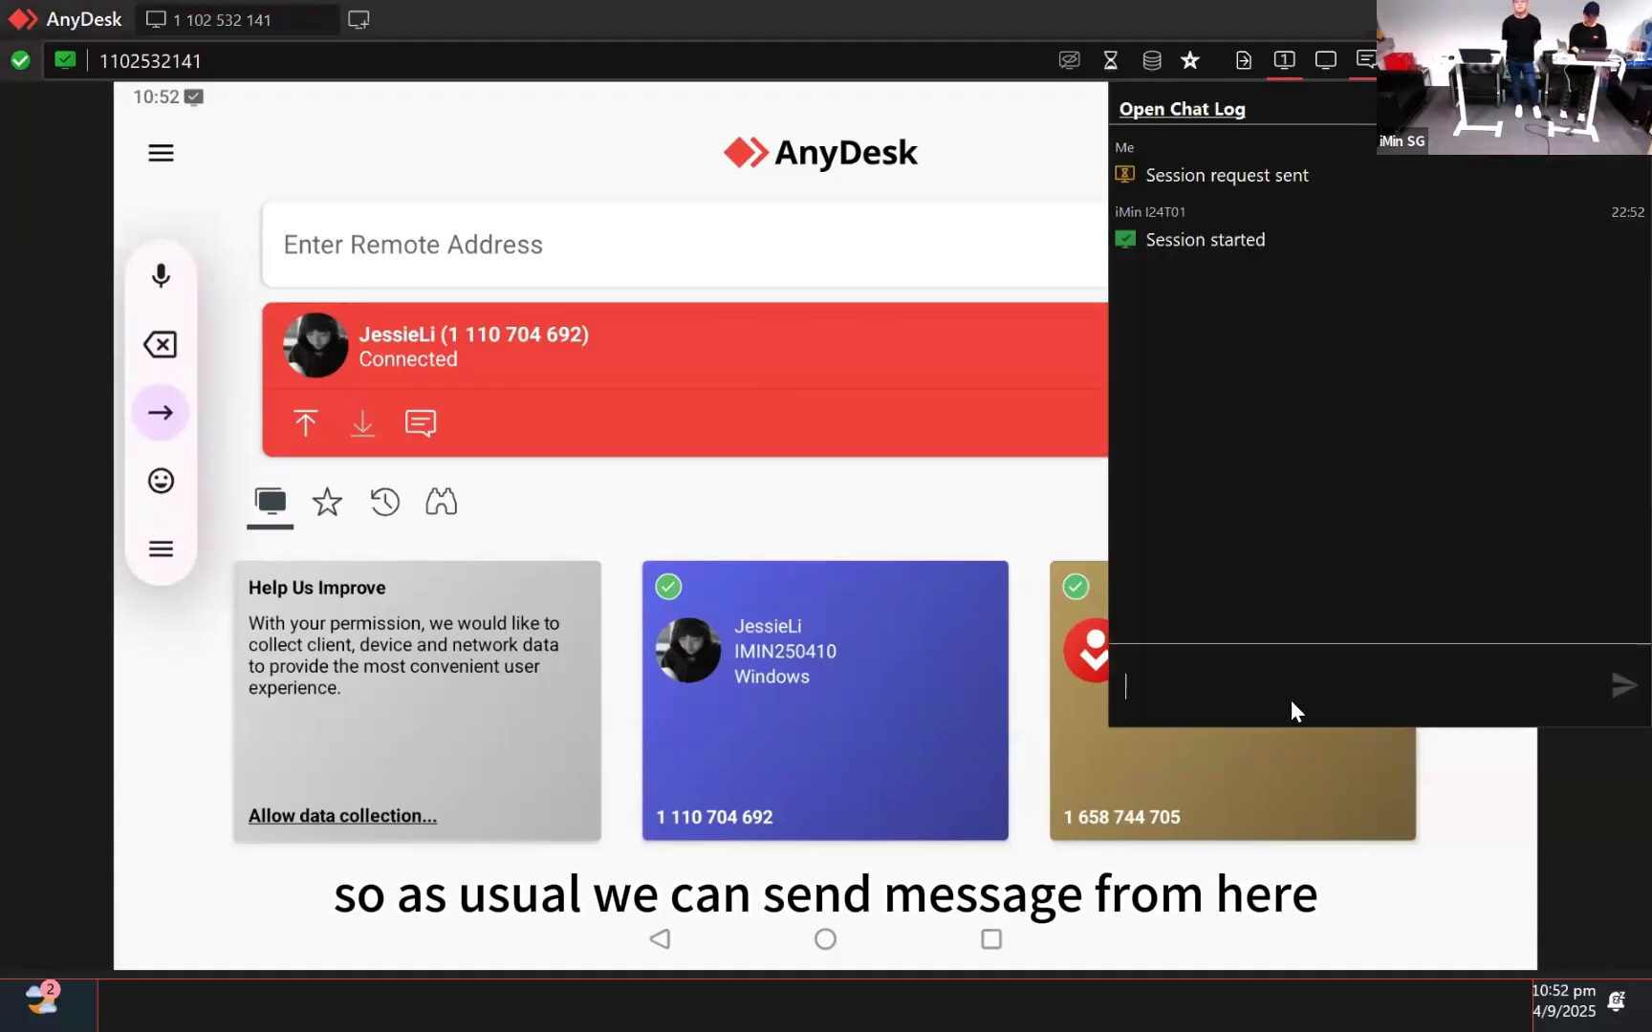
{"action": "type", "text": "goof"}
{"action": "key", "text": "BackSpace"}
{"action": "type", "text": "d day"}
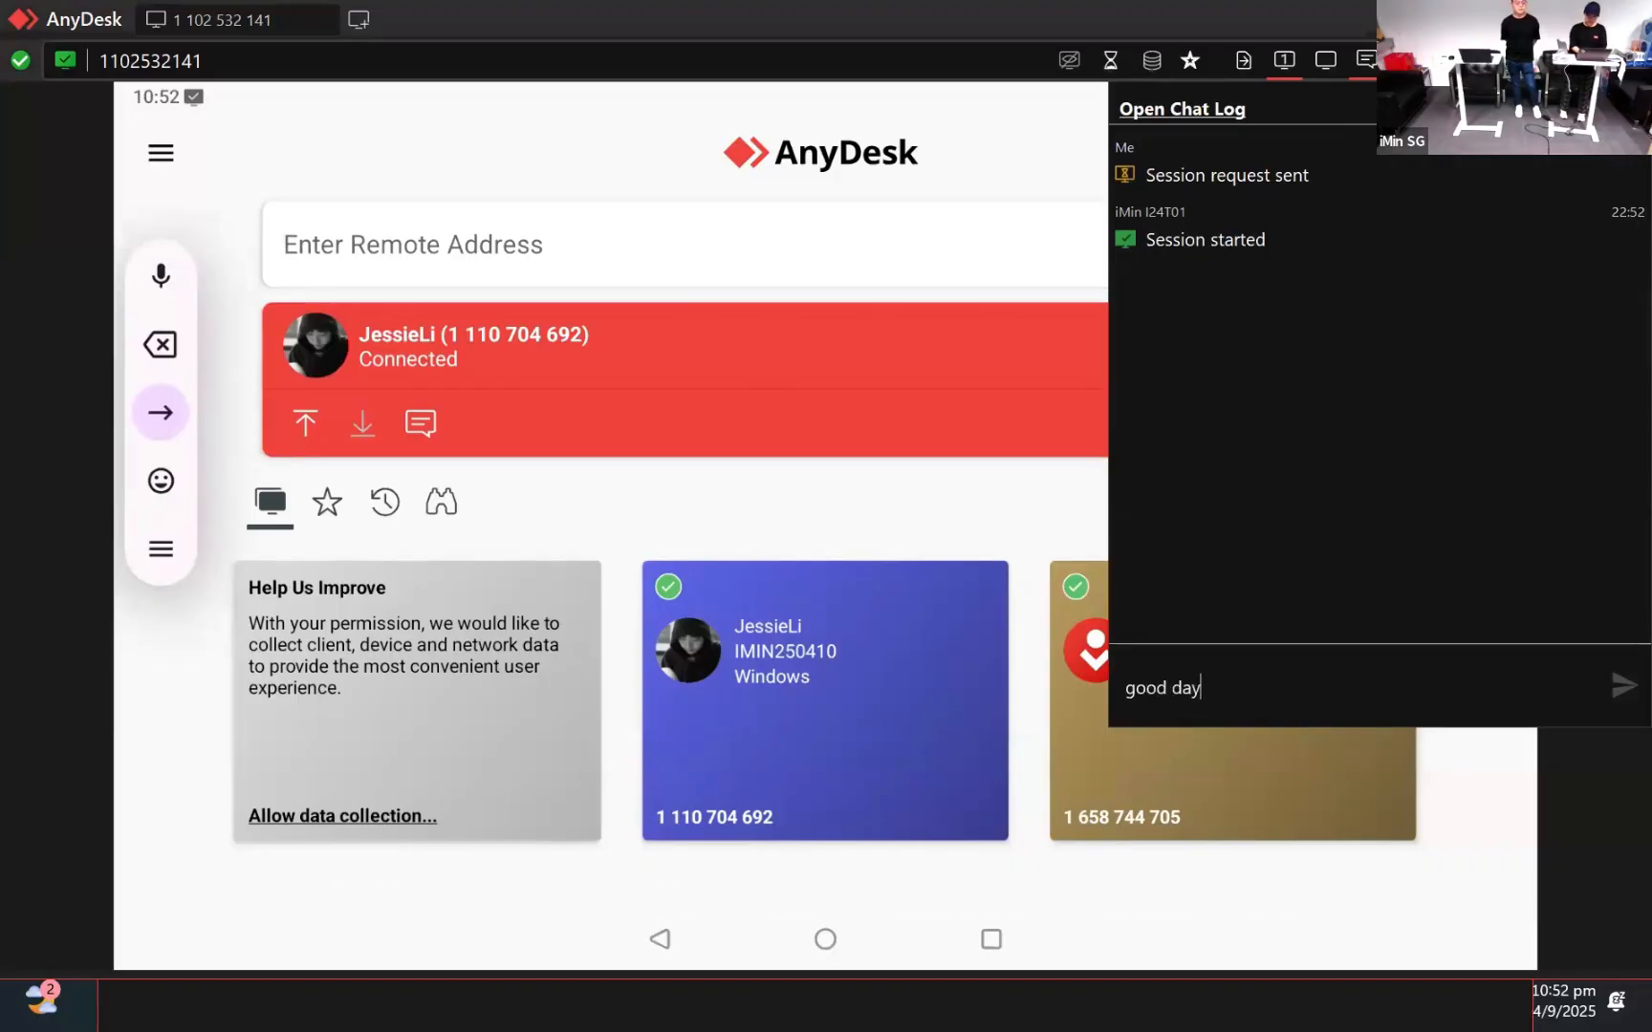
{"action": "key", "text": "Return"}
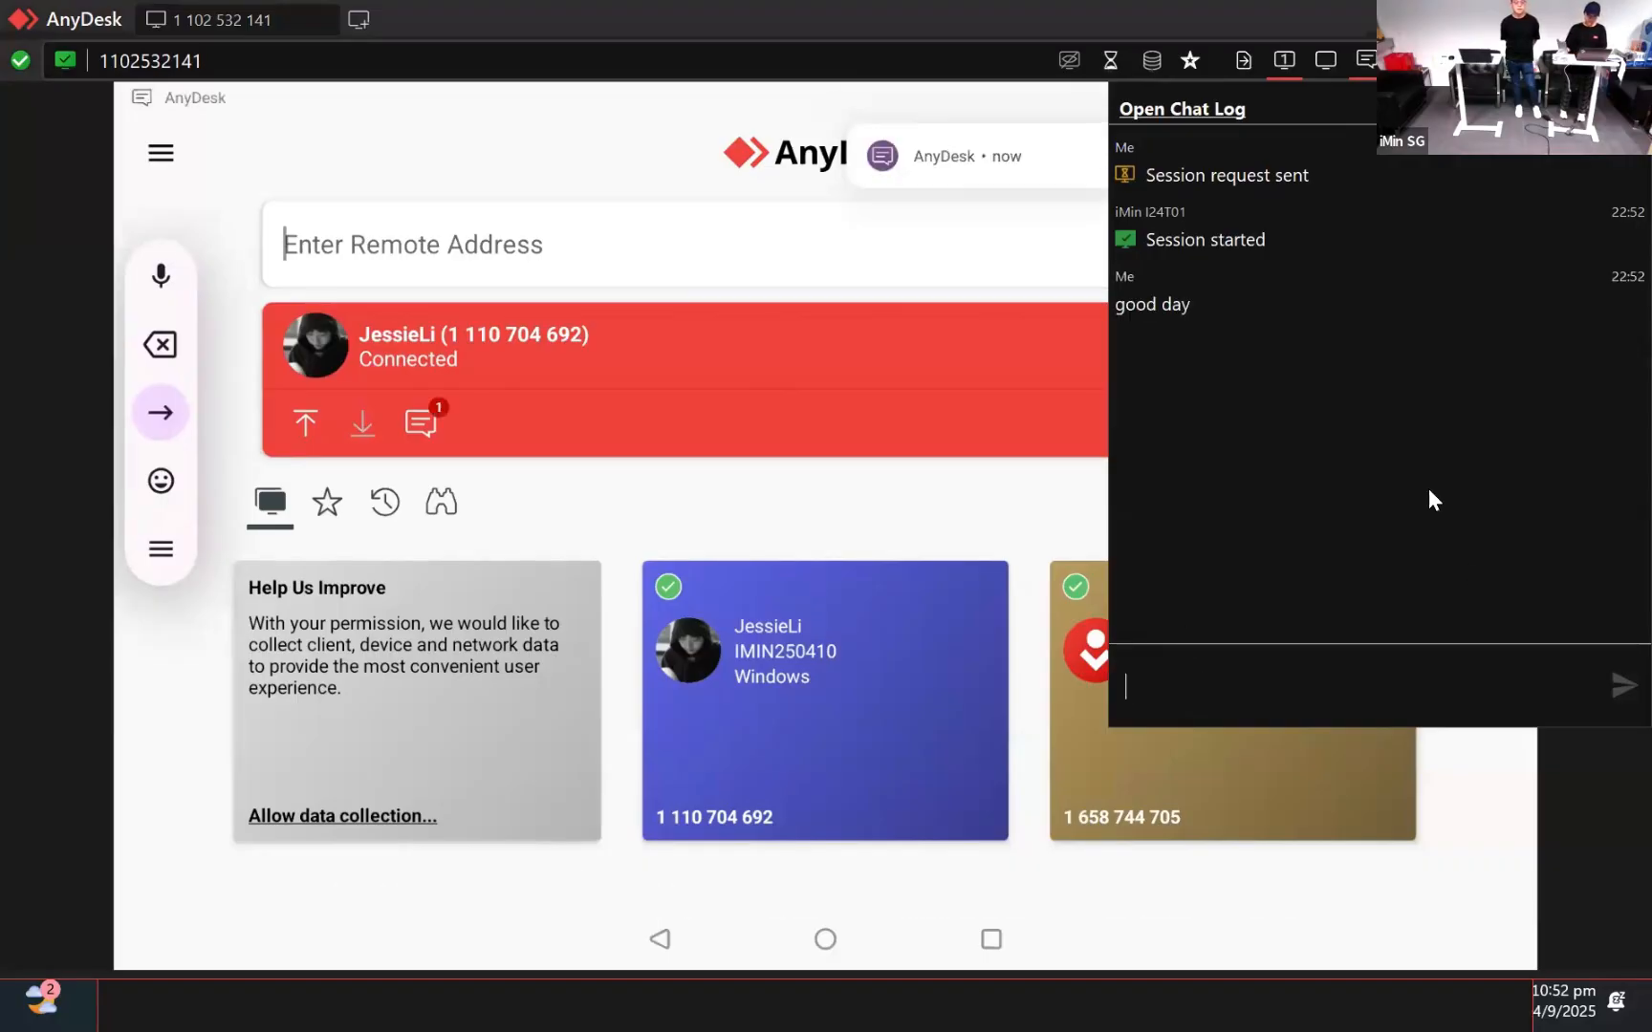
Check the display settings, then start file transfer between this PC and the device
{"action": "left_click", "coordinate": [1325, 59]}
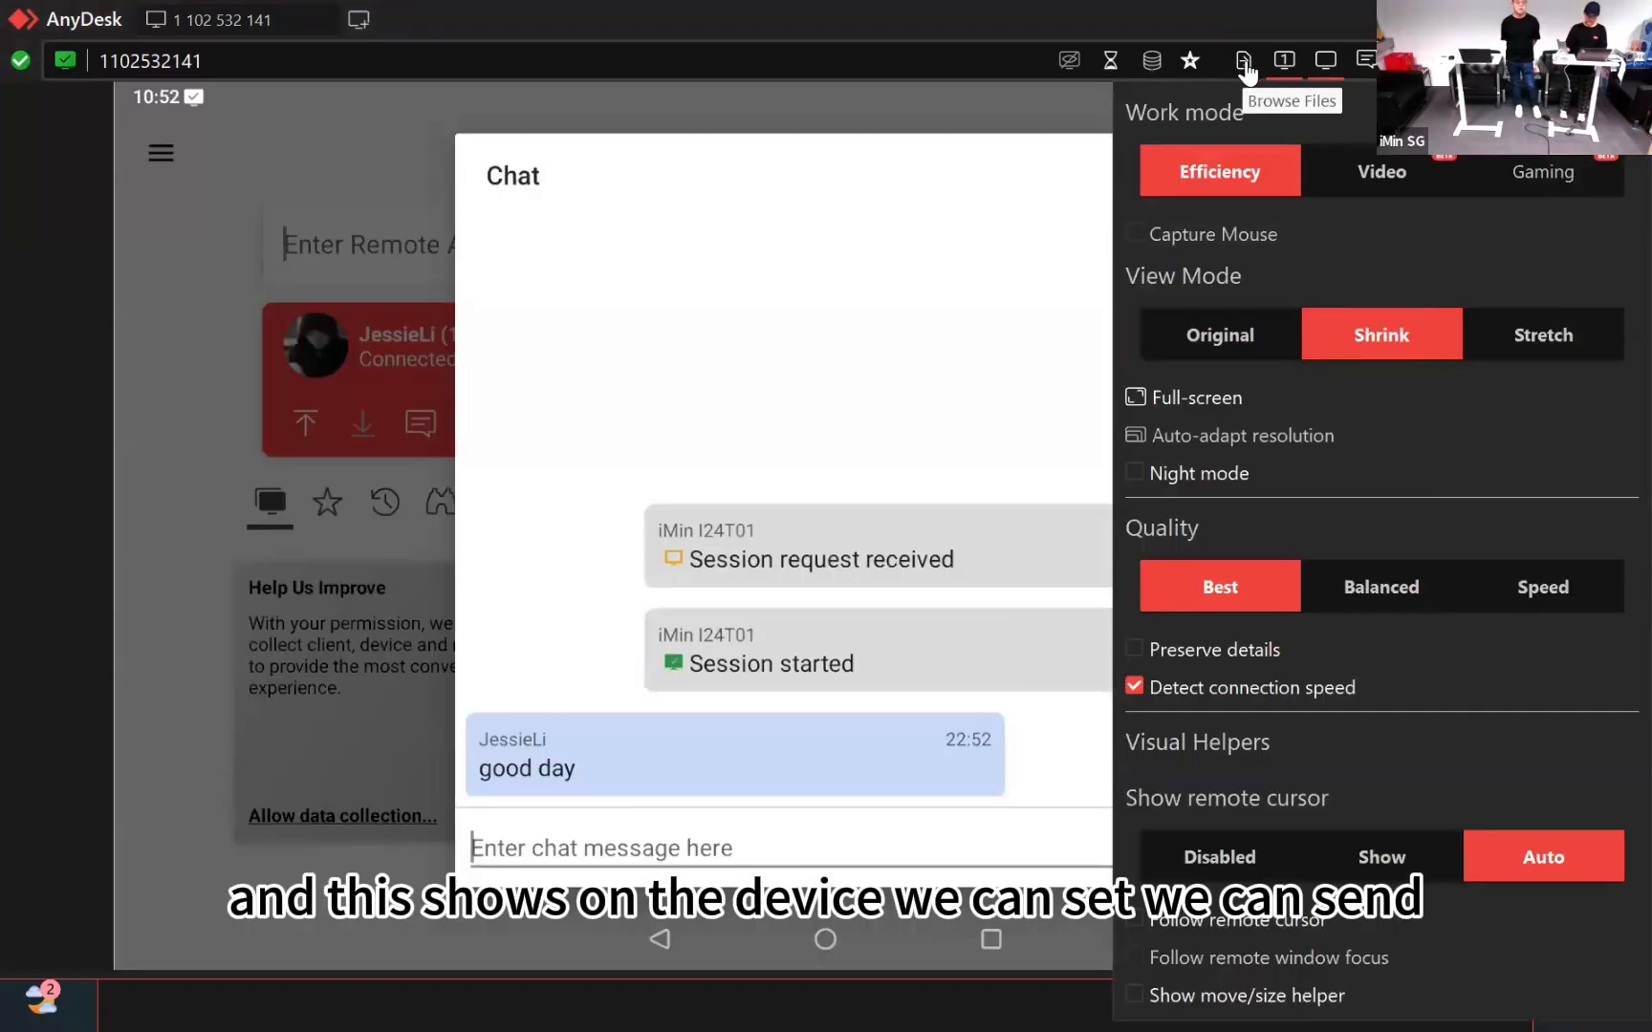
{"action": "left_click", "coordinate": [1245, 66]}
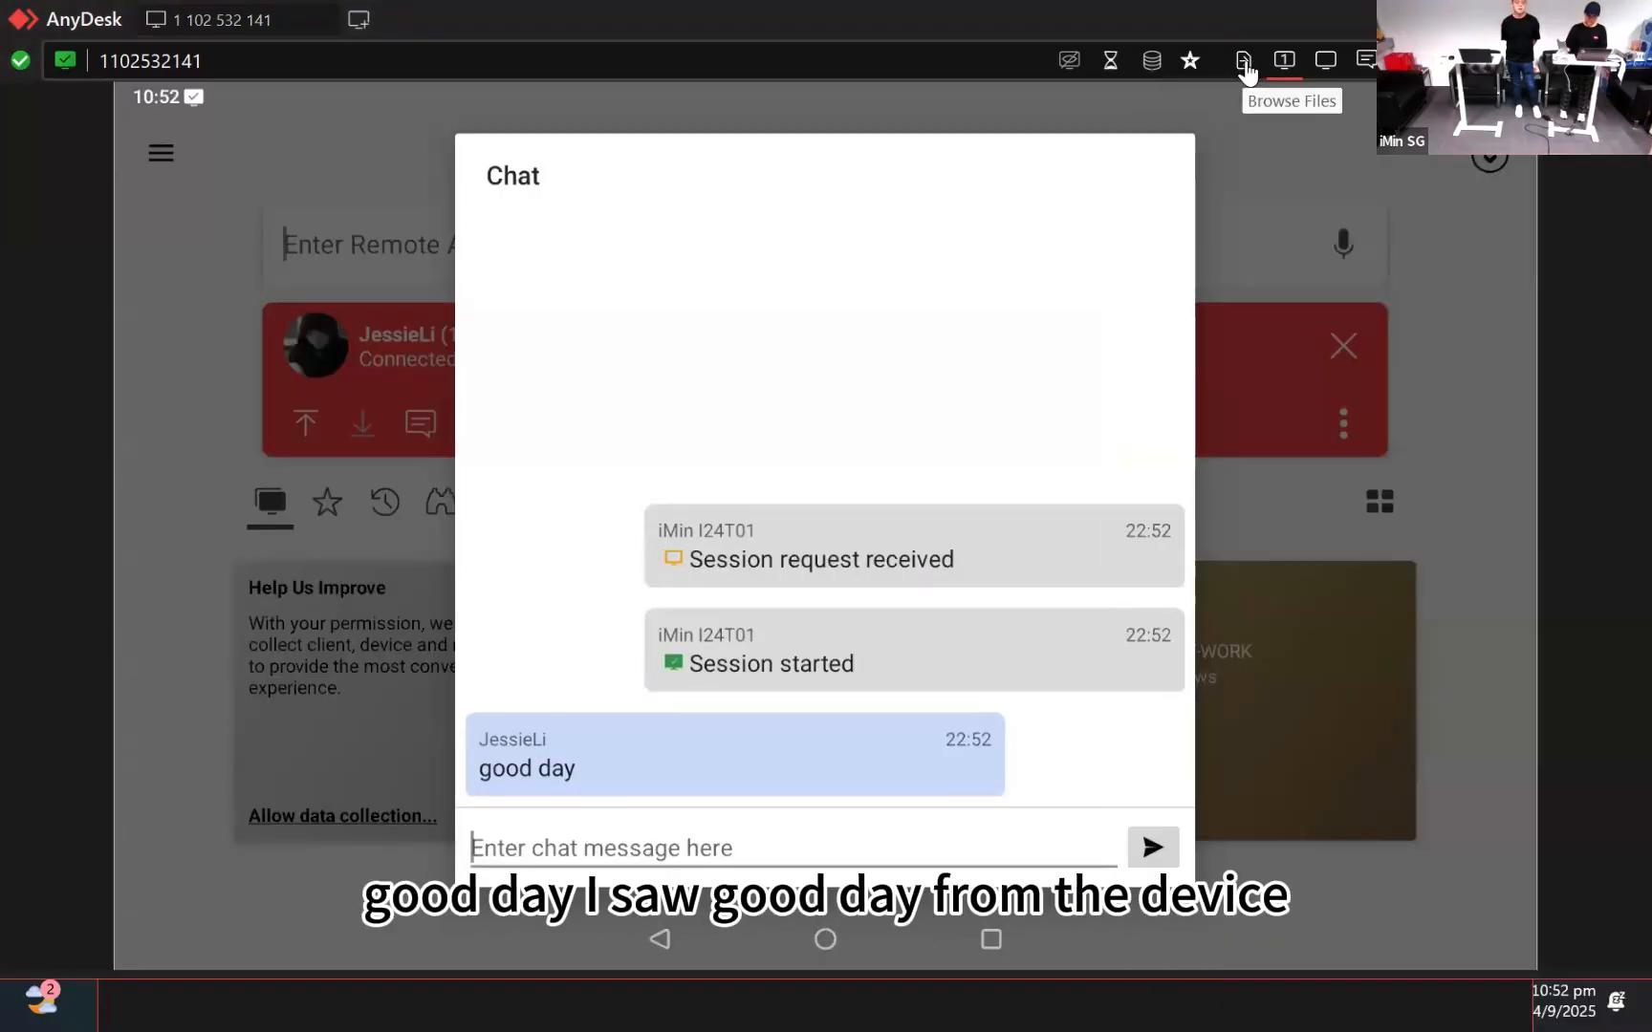
{"action": "left_click", "coordinate": [1242, 61]}
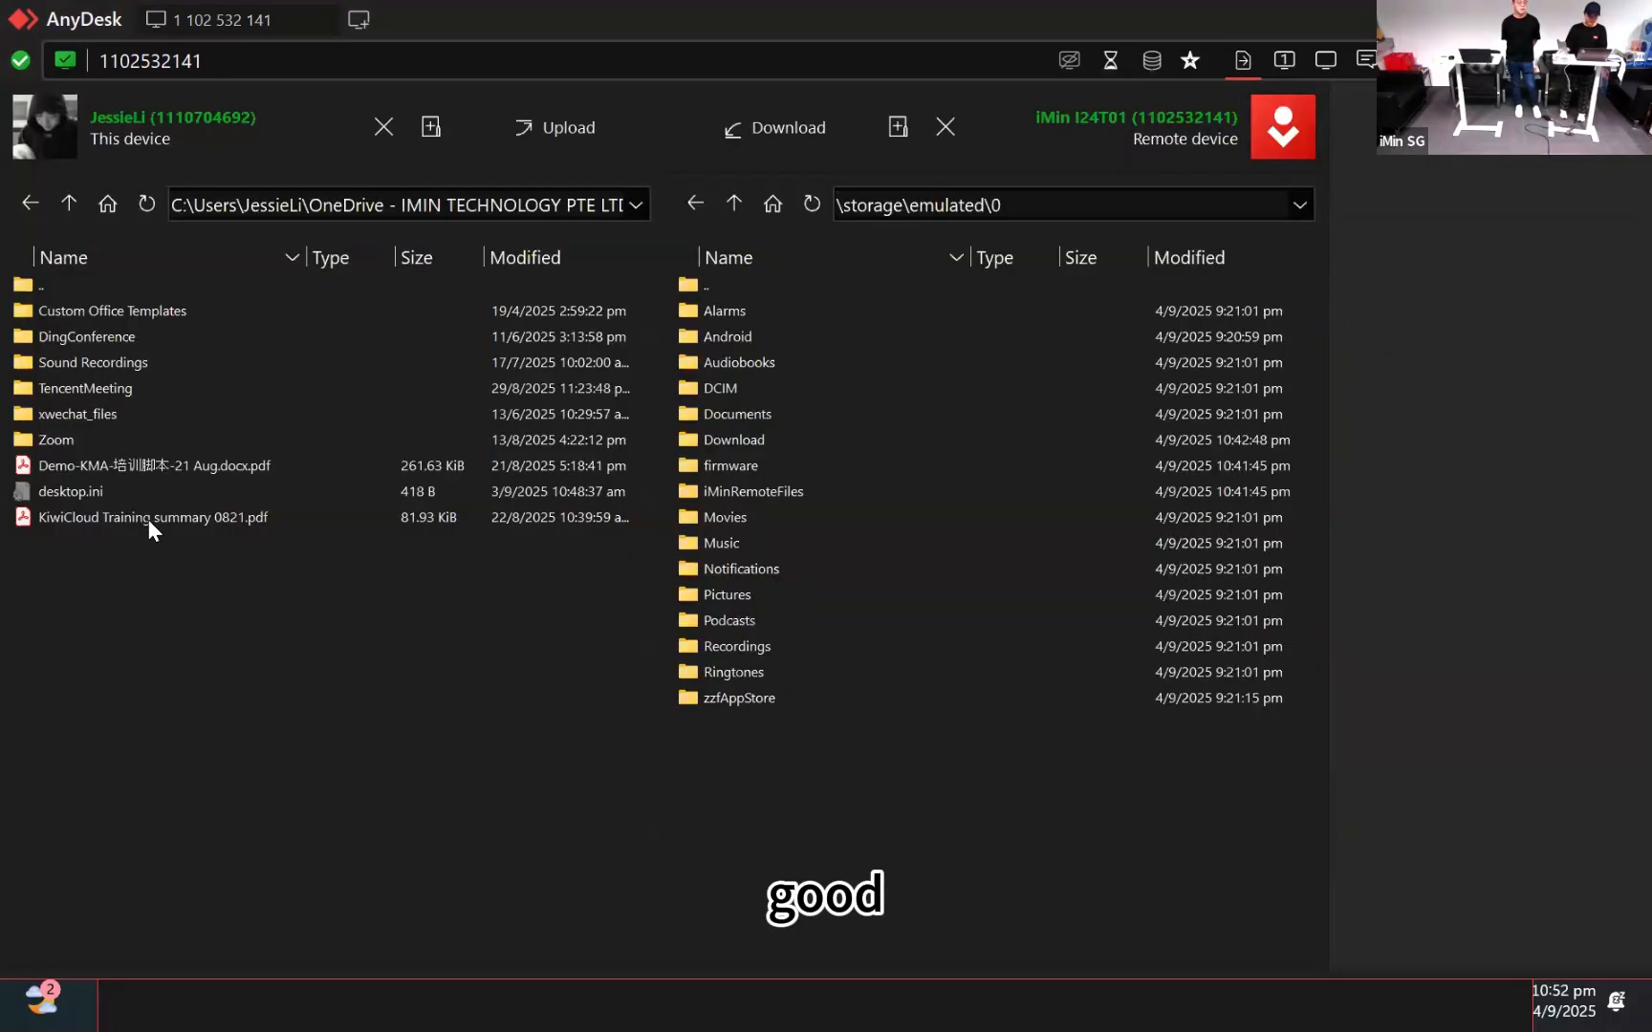
Select KiwiCloud Training summary 0821.pdf on the PC, review the menus, and restore the session window smaller
{"action": "left_click", "coordinate": [148, 519]}
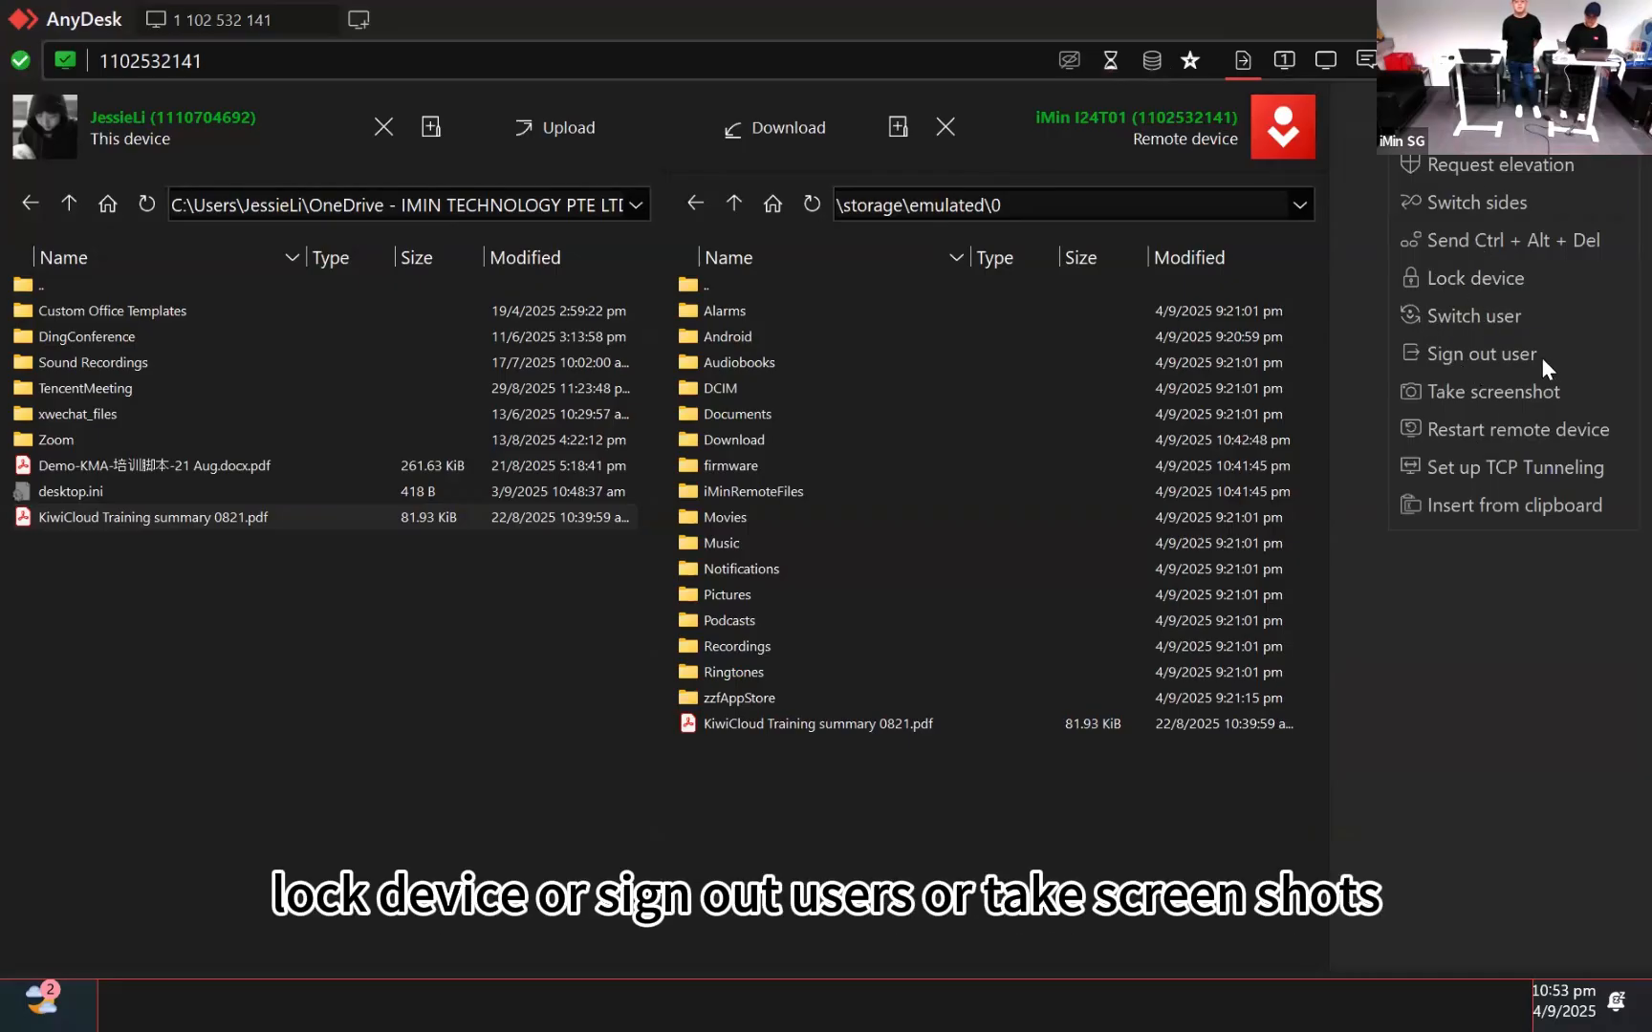
{"action": "left_click", "coordinate": [1492, 635]}
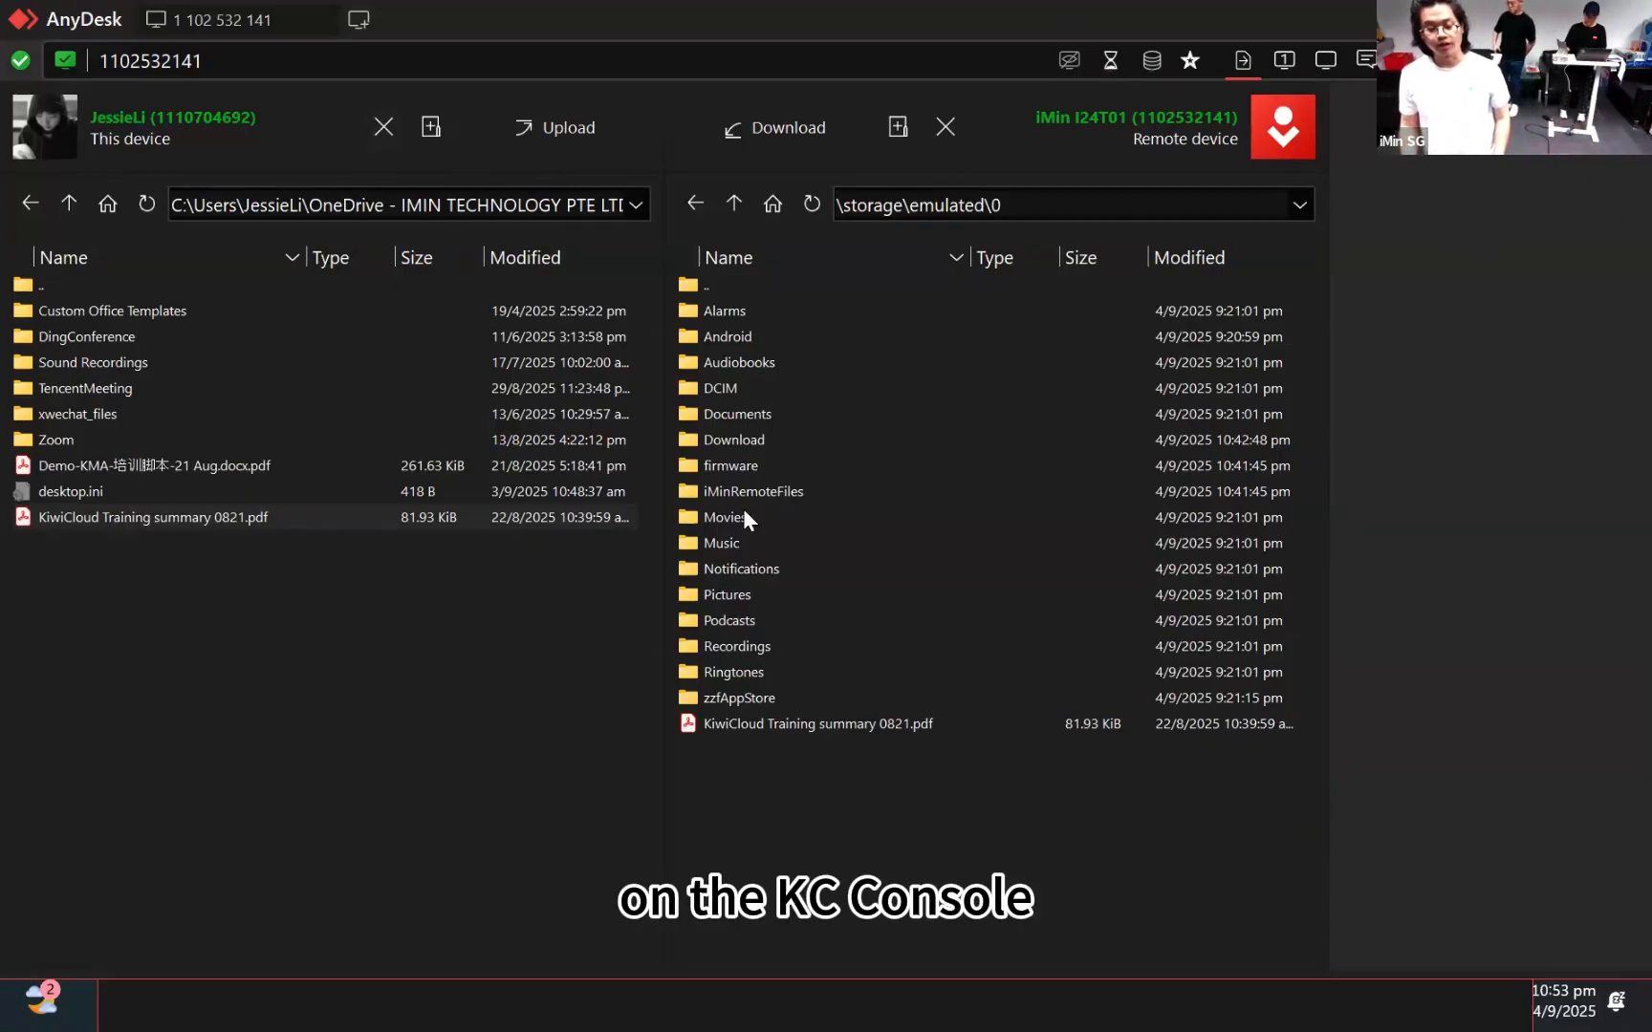
{"action": "left_click", "coordinate": [1631, 60]}
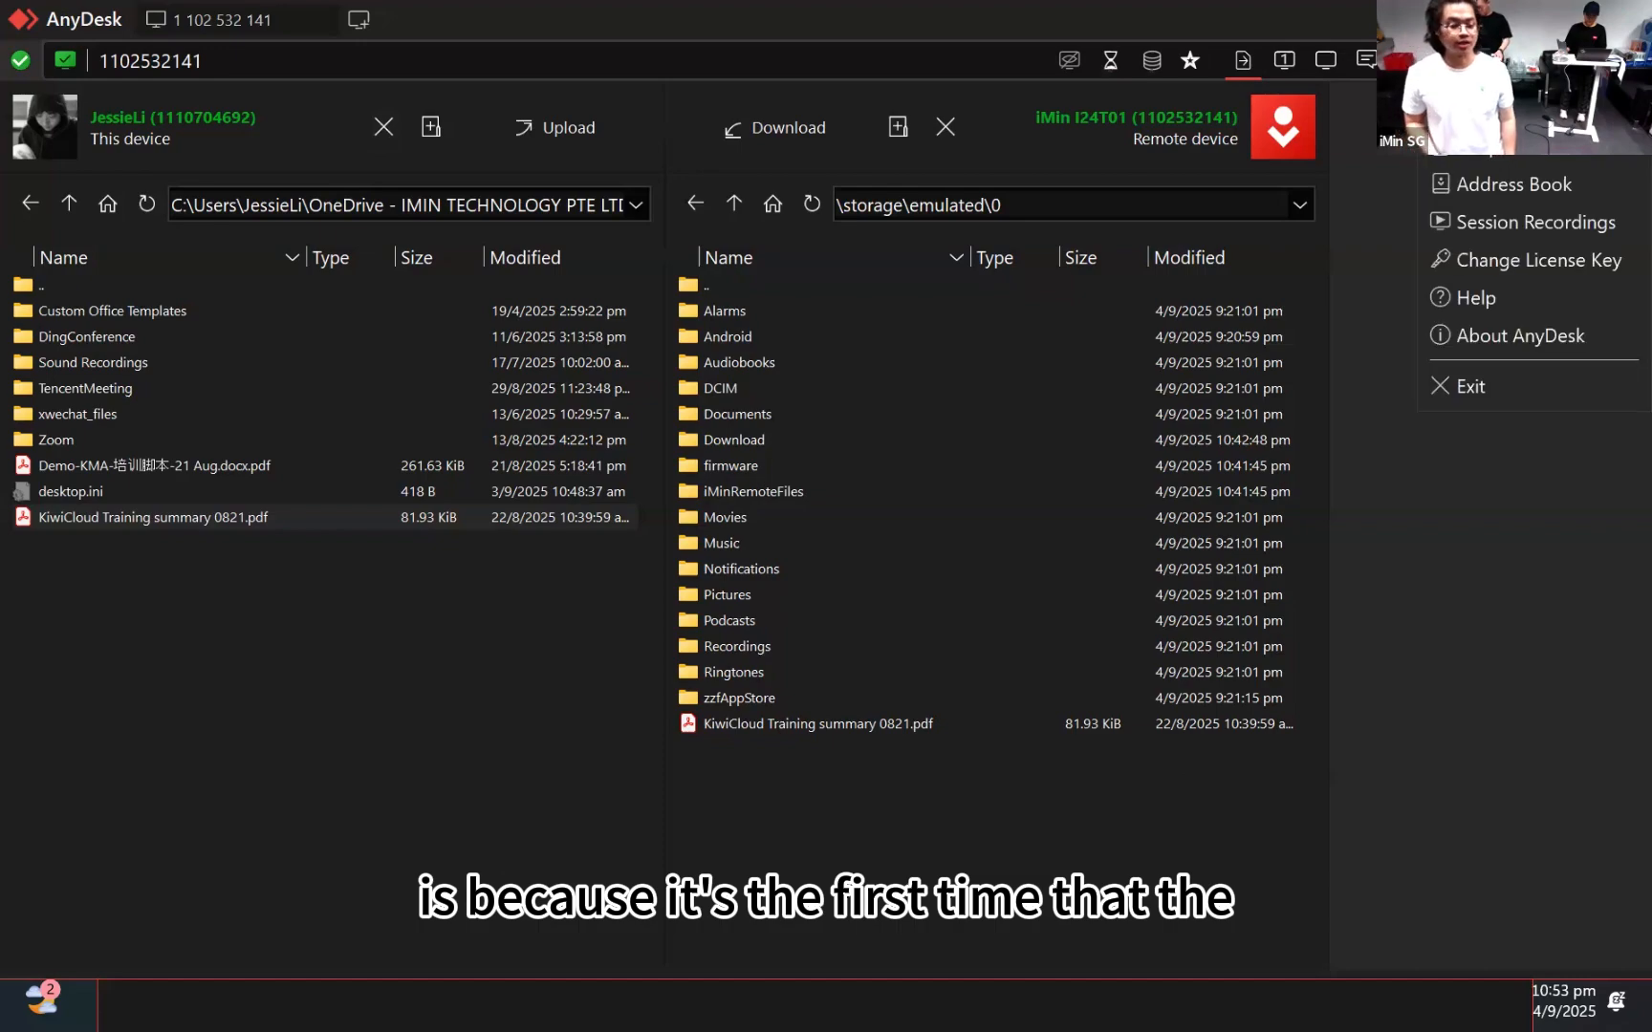
{"action": "left_click", "coordinate": [1376, 222]}
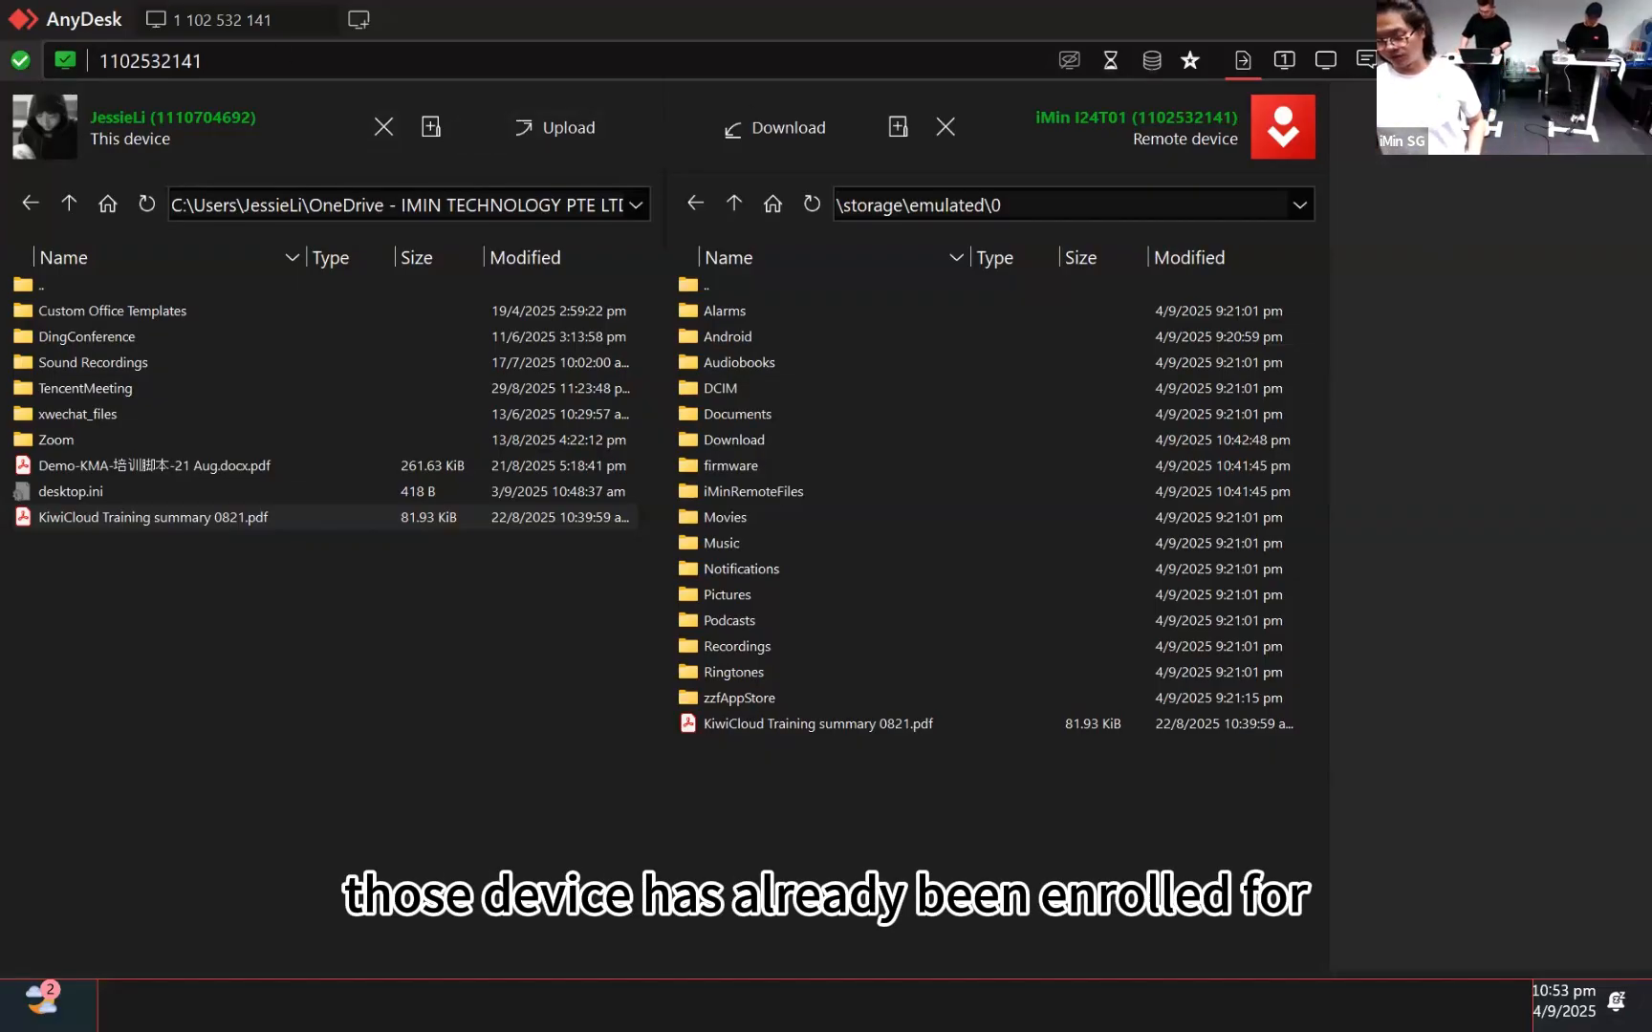
{"action": "left_click", "coordinate": [1565, 18]}
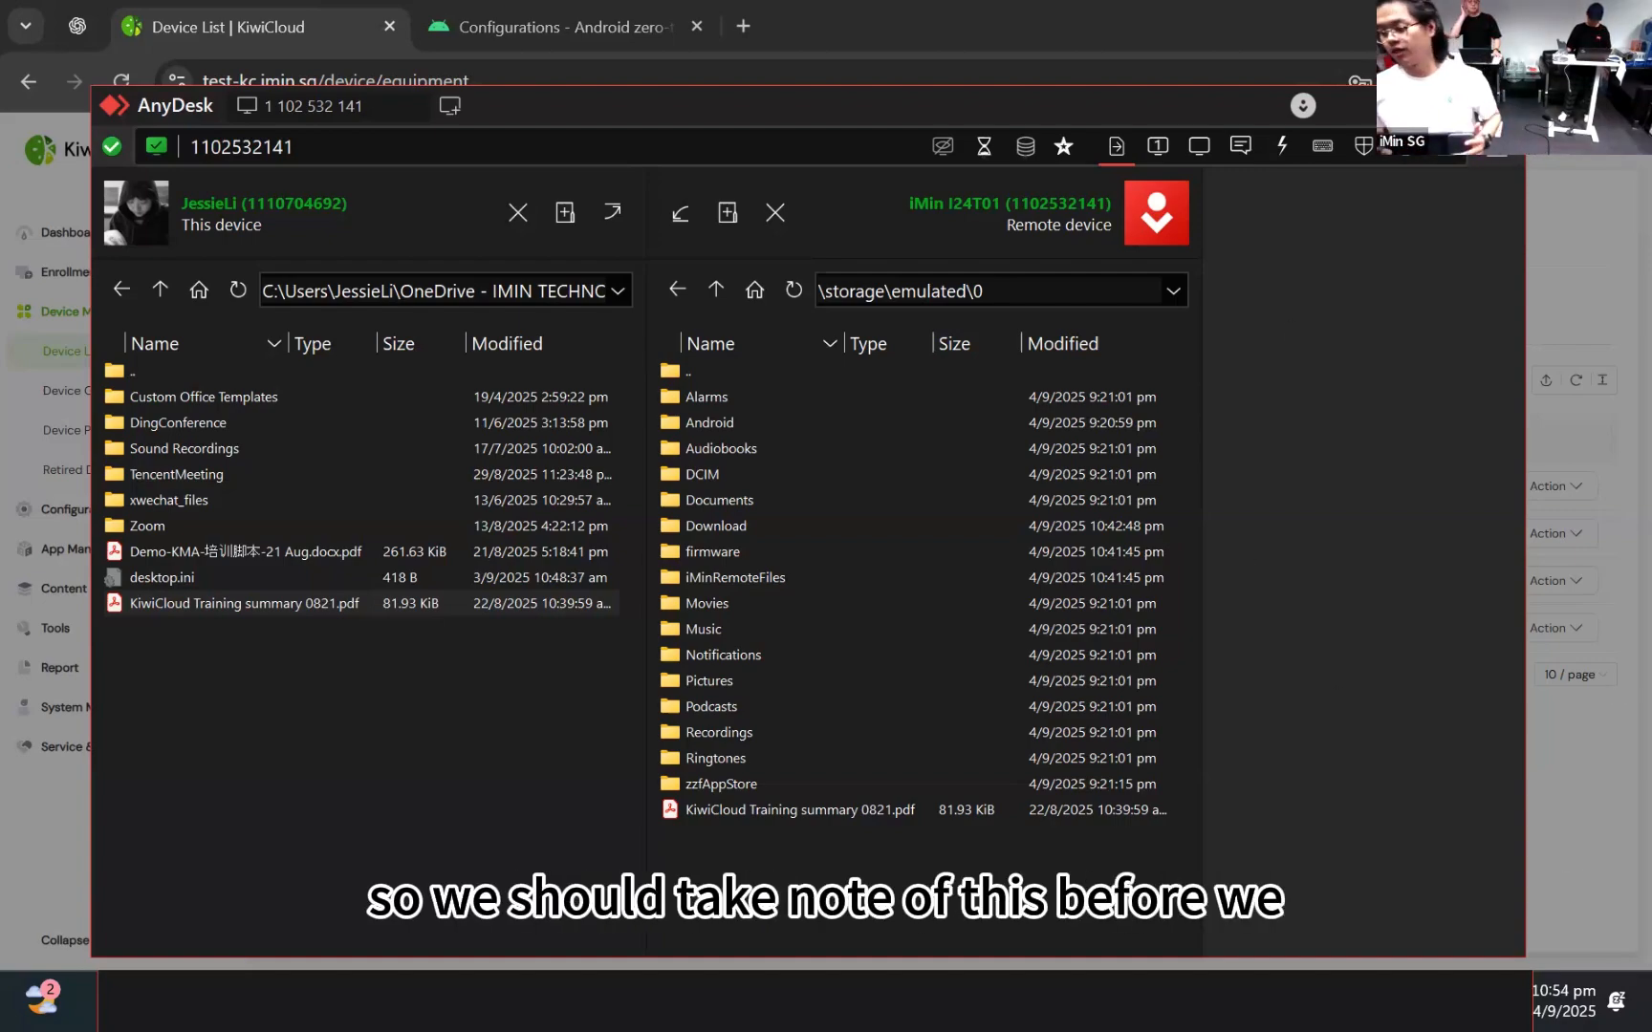
Switch back to the device's screen, opening and closing the app's navigation drawer
{"action": "left_click", "coordinate": [1155, 146]}
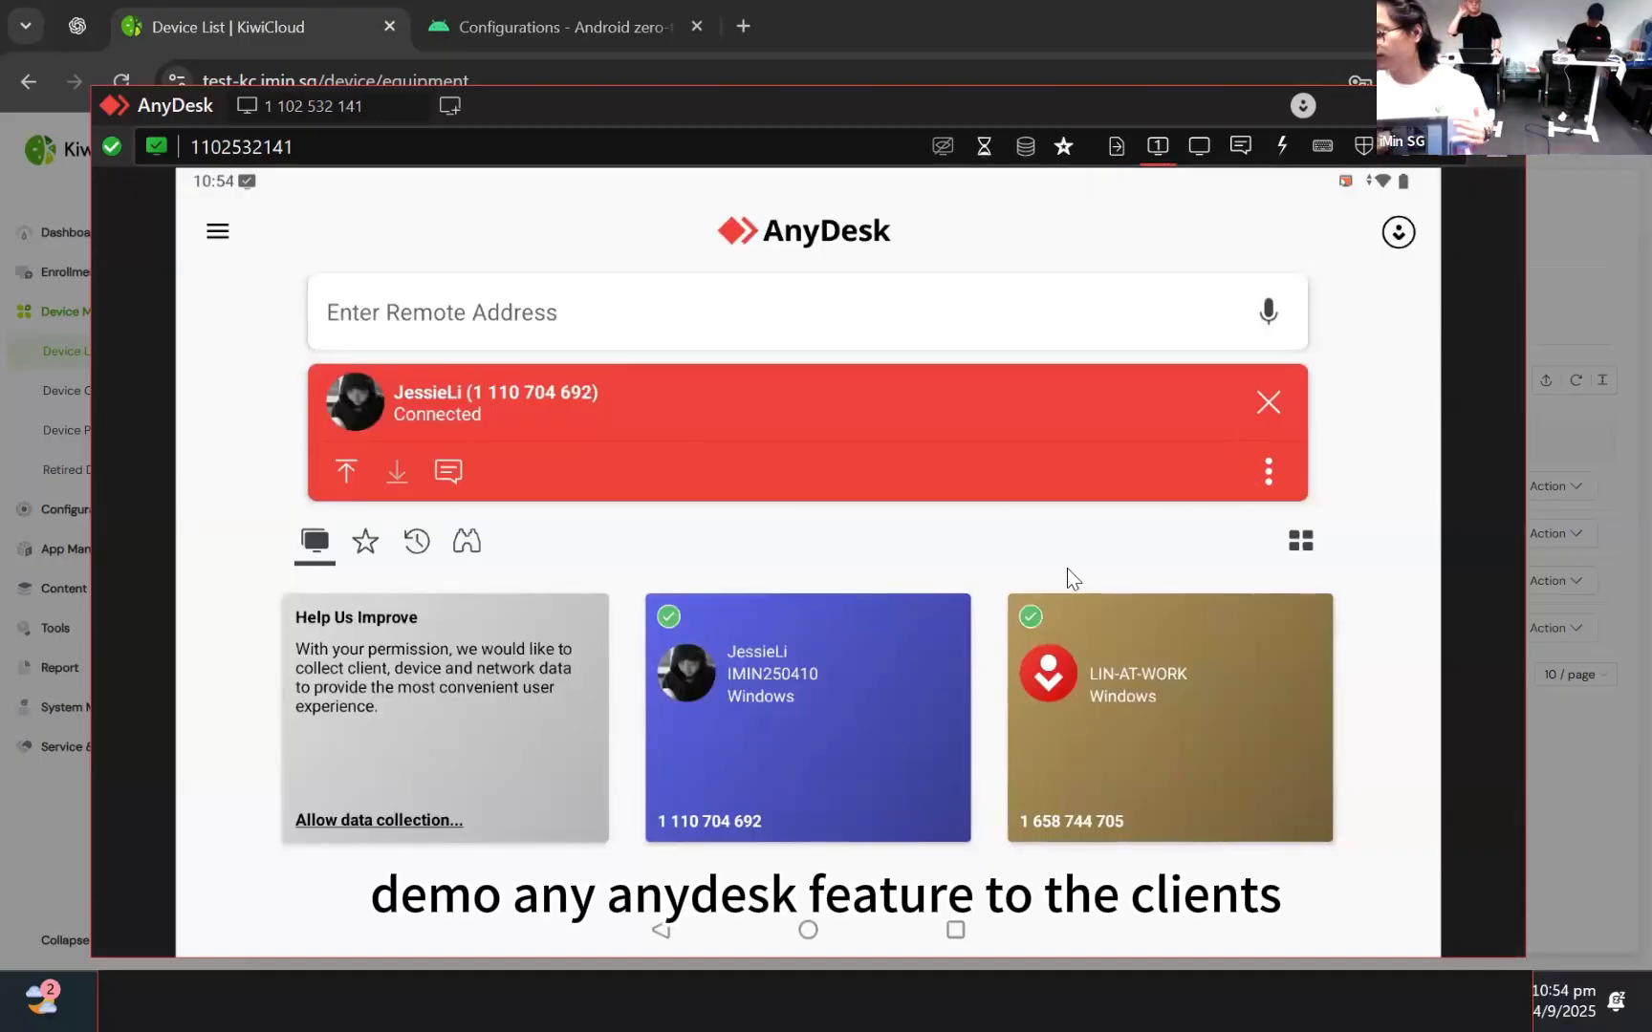
{"action": "left_click", "coordinate": [210, 237]}
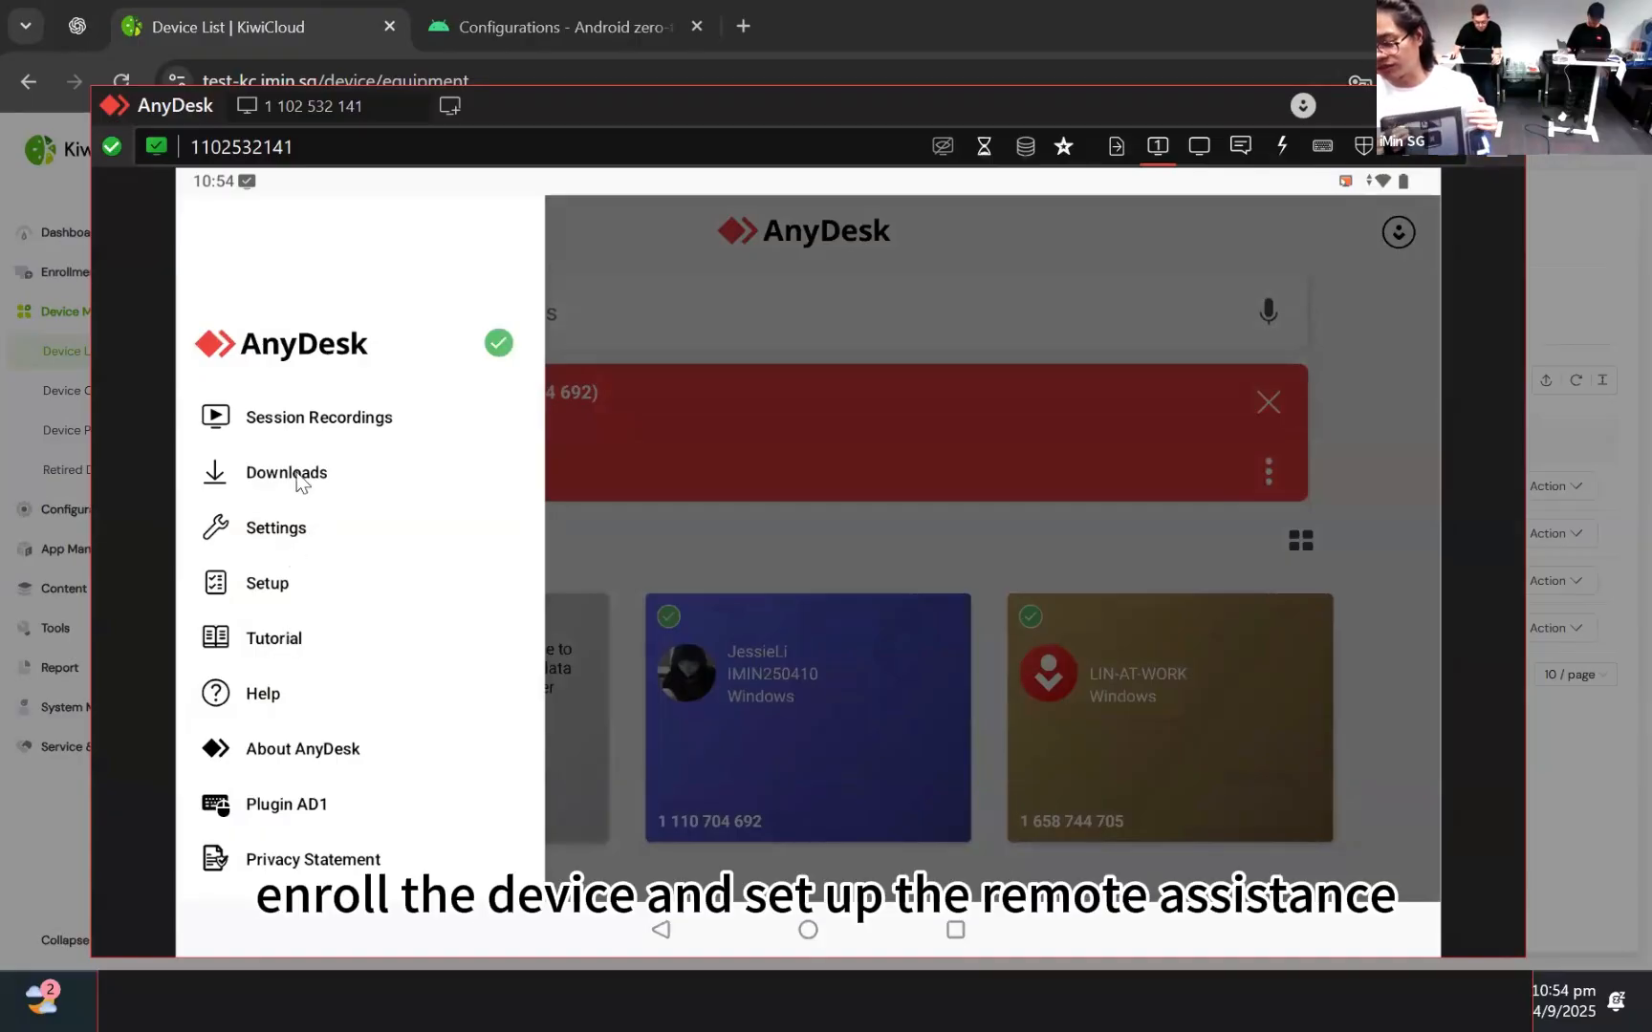
{"action": "left_click", "coordinate": [621, 544]}
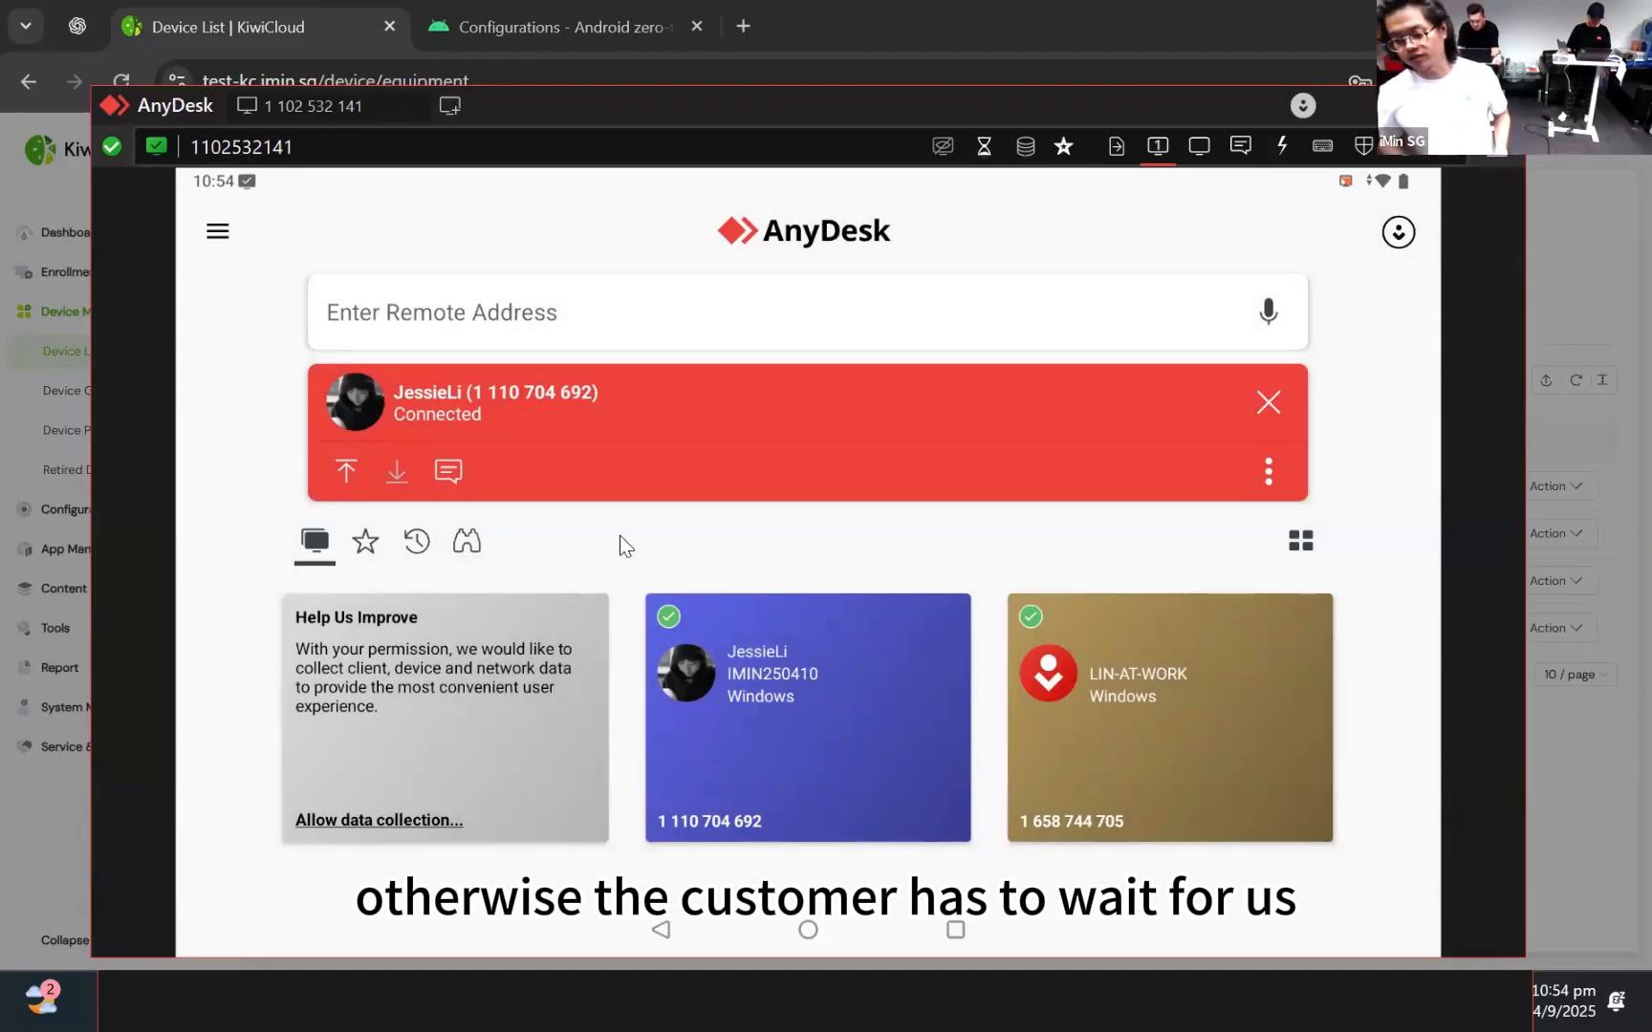